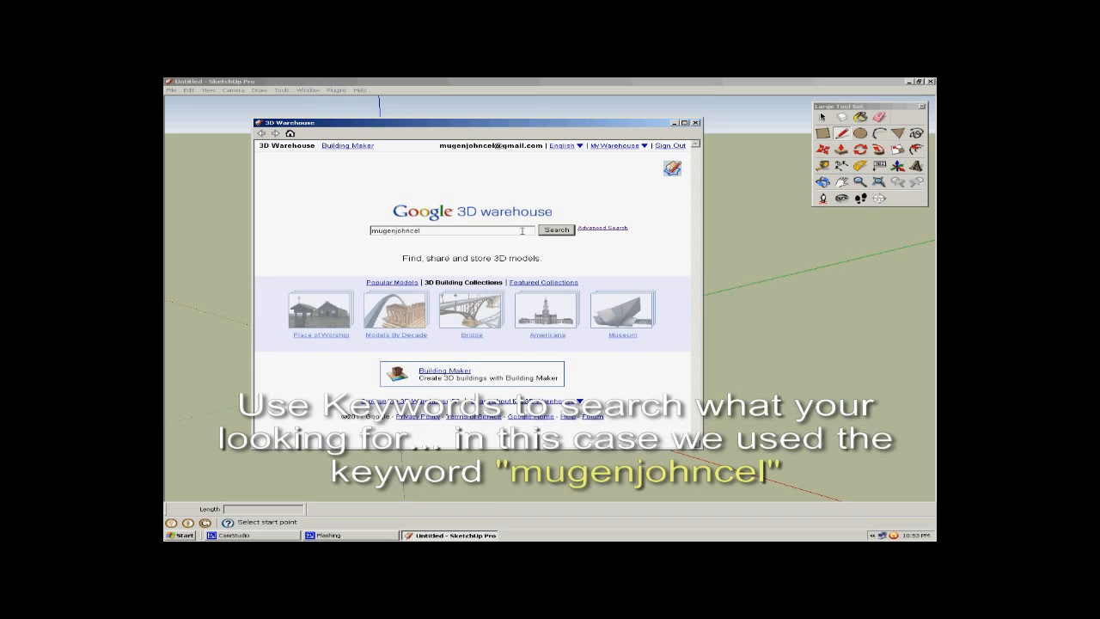
Find the Typical House 001 model in the 3D Warehouse, load it directly into the project and place it near the origin.
left_click(571, 231)
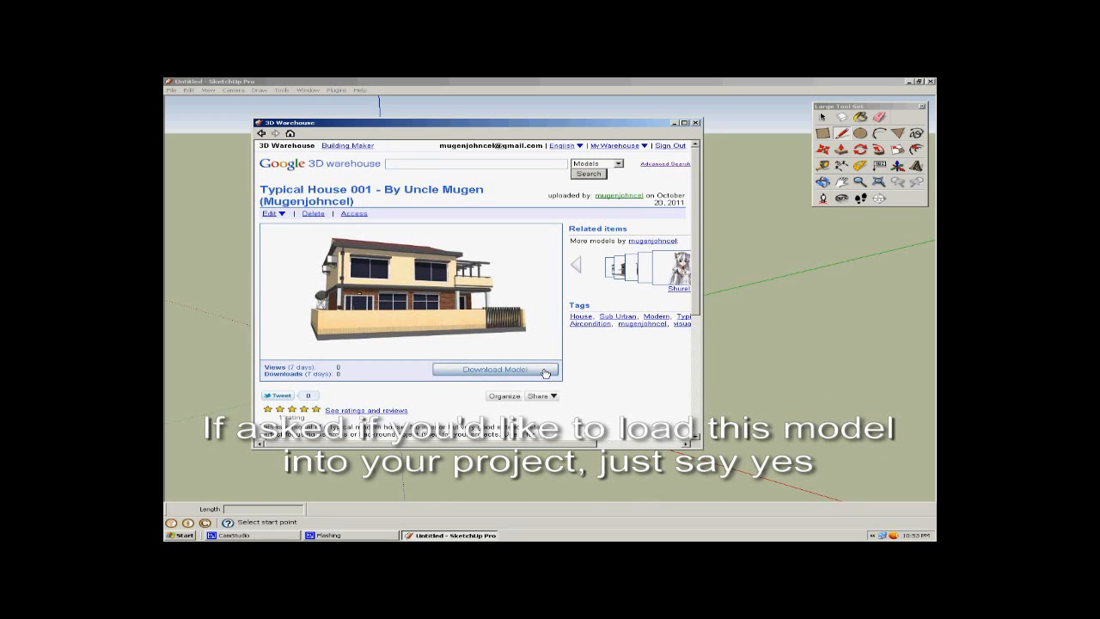
left_click(545, 372)
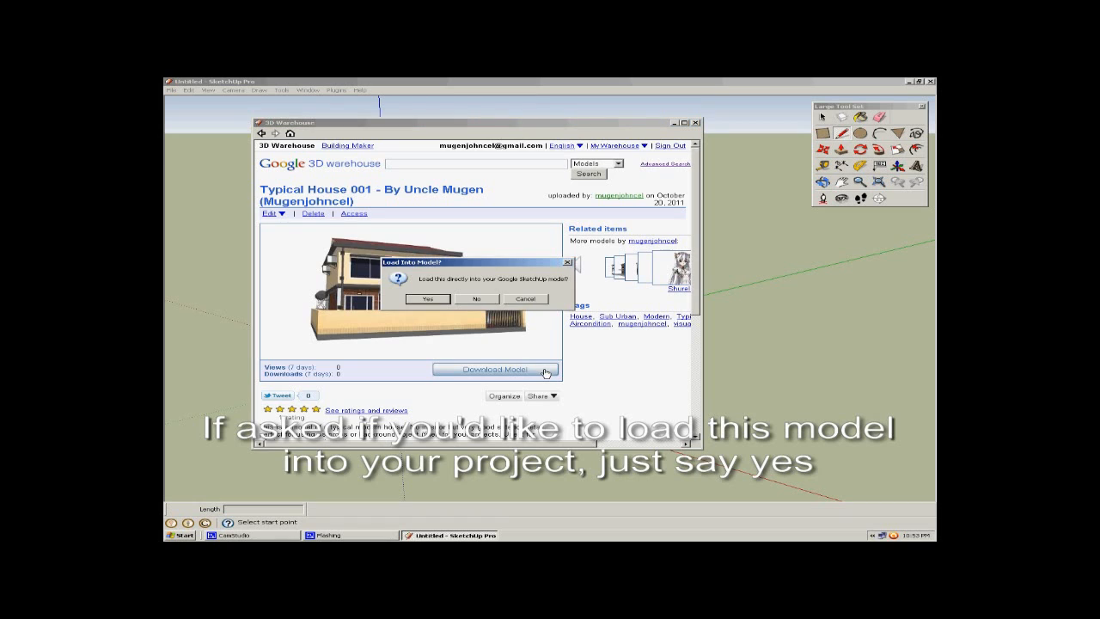
left_click(429, 299)
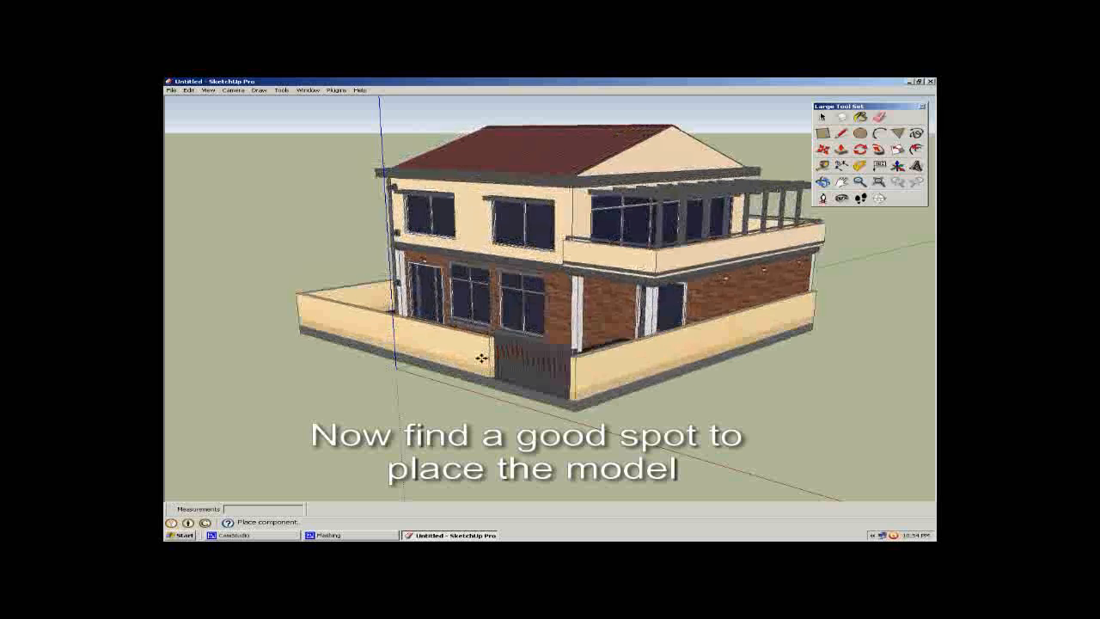
left_click(481, 359)
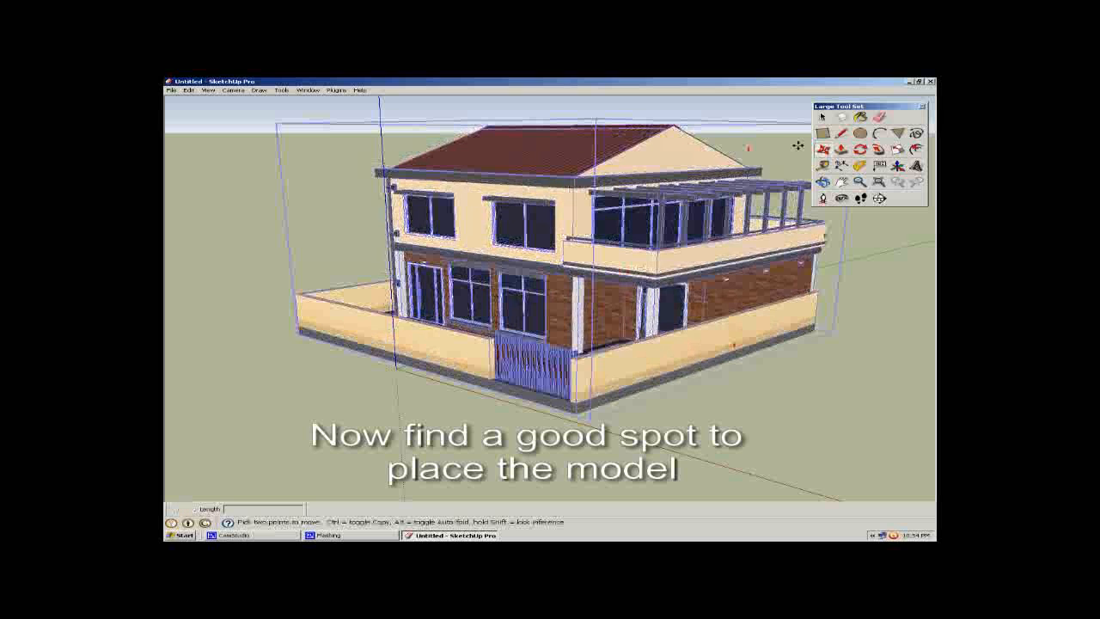
left_click(821, 120)
left_click(891, 250)
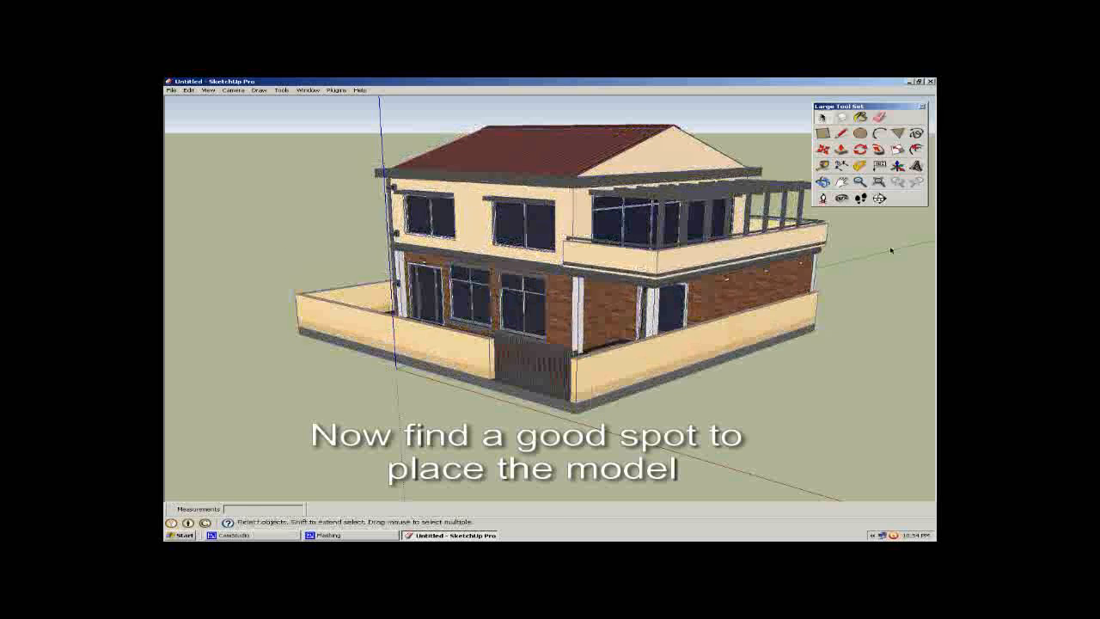
Examine the house's details up close, including the entrance with the welcome mat and the electric meter on the brick wall.
left_click(822, 182)
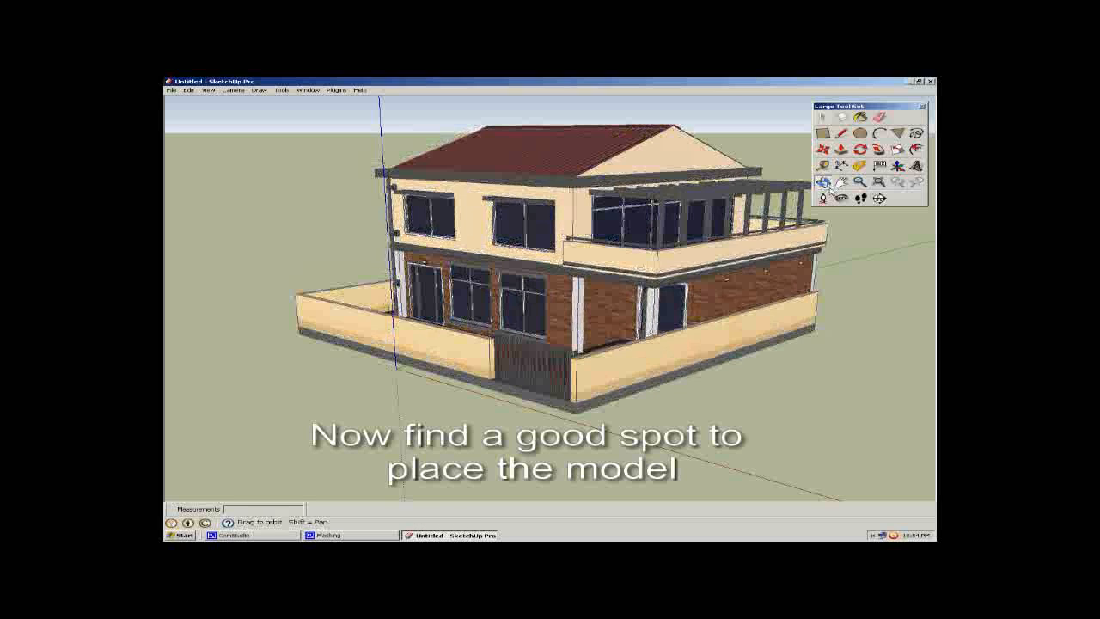
left_click_drag(526, 275, 692, 333)
scroll(691, 332, "up", 10)
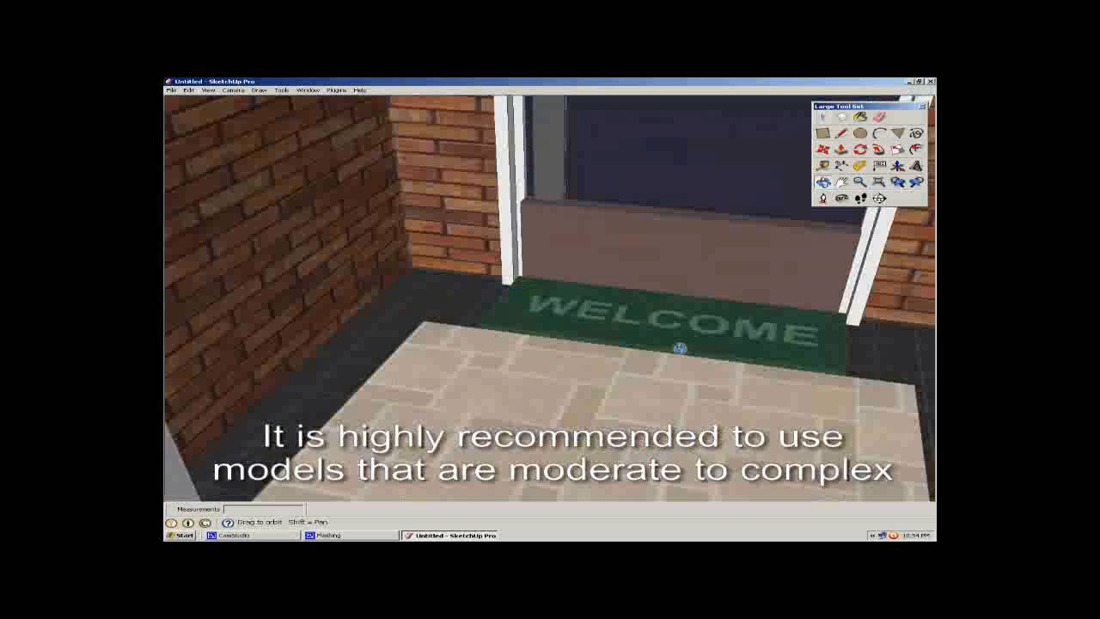
scroll(680, 348, "up", 1)
left_click_drag(697, 338, 691, 361)
scroll(691, 360, "down", 10)
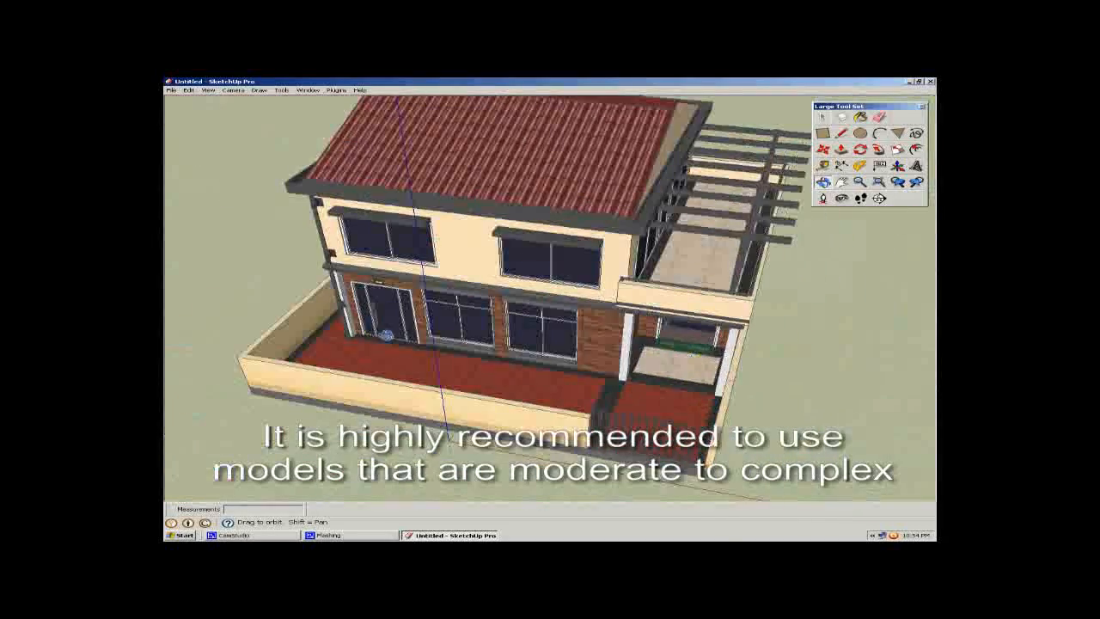
left_click_drag(387, 335, 496, 392)
scroll(496, 392, "up", 10)
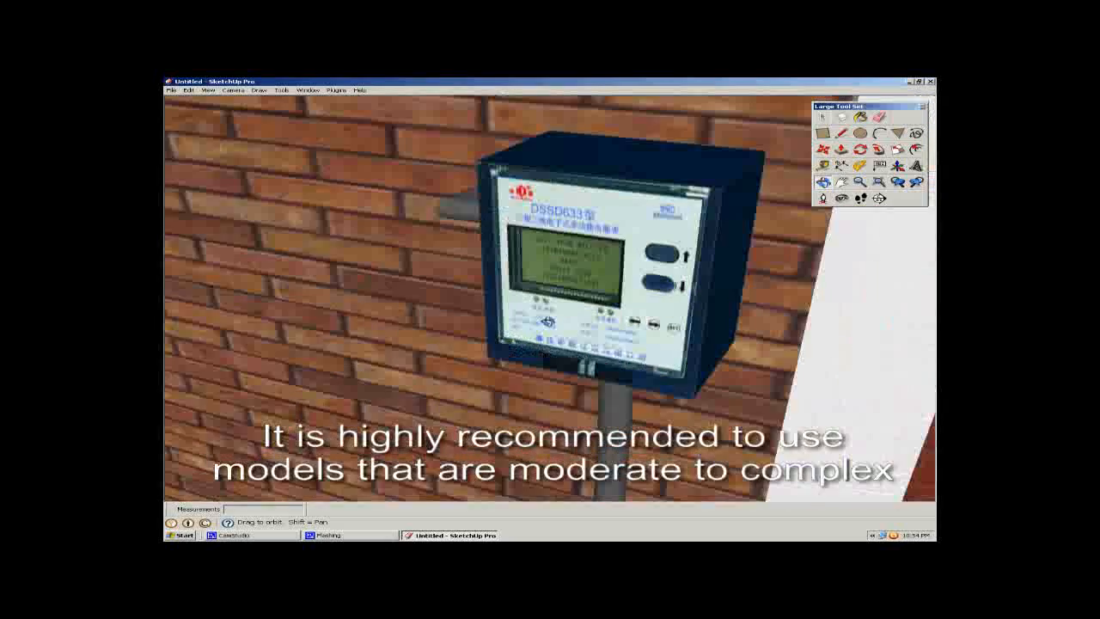
left_click_drag(547, 321, 491, 371)
scroll(601, 258, "up", 3)
scroll(610, 266, "down", 10)
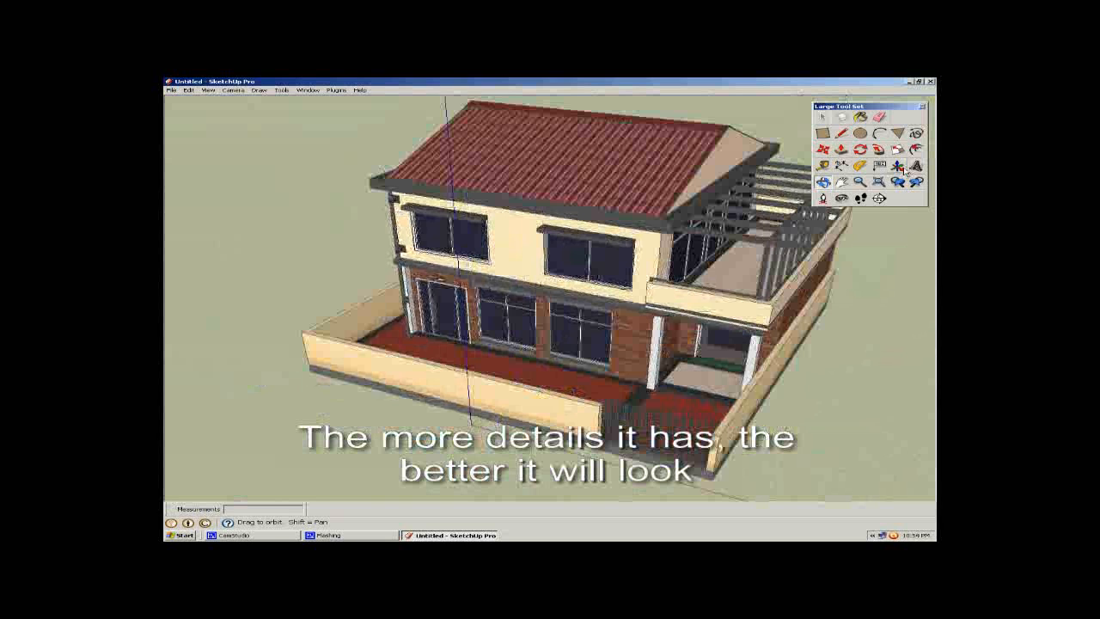
scroll(737, 378, "down", 8)
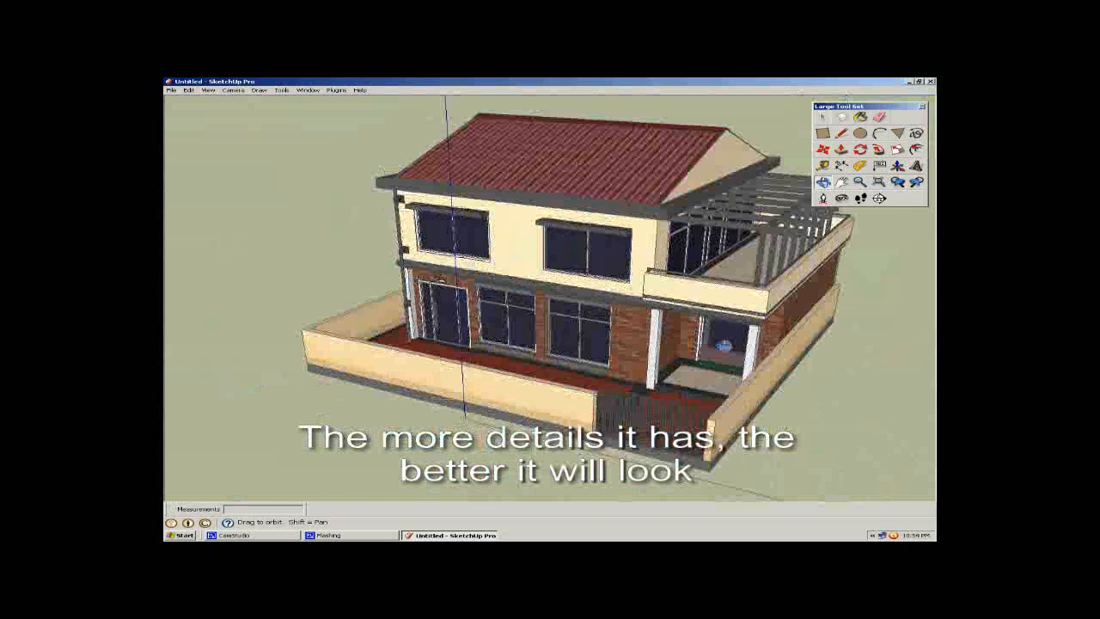
left_click_drag(548, 344, 587, 403)
scroll(568, 402, "up", 3)
scroll(568, 401, "down", 4)
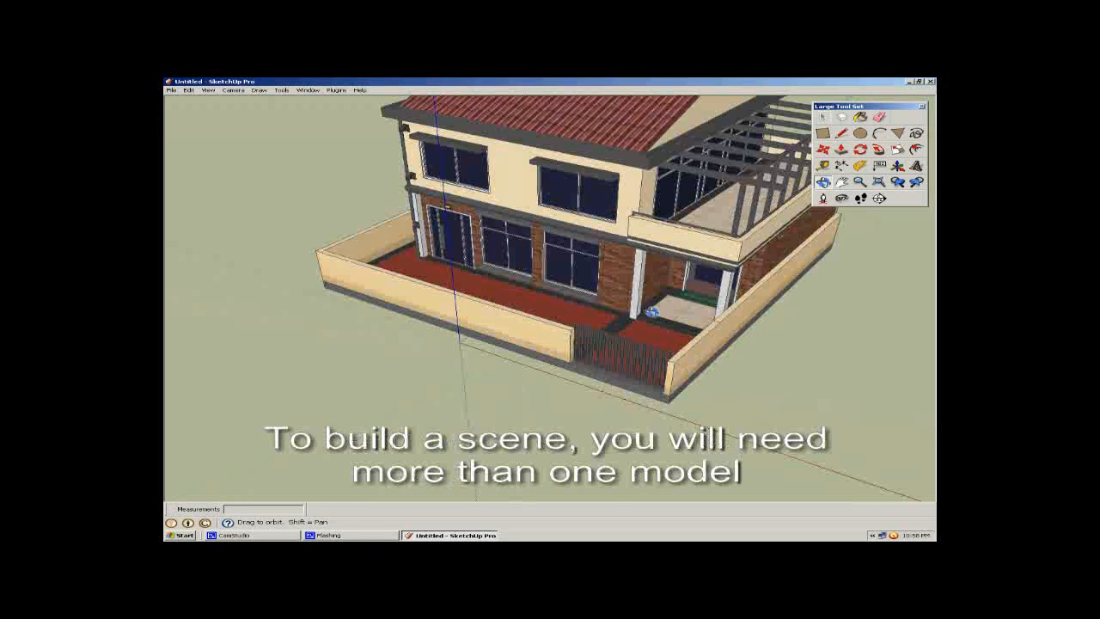
Copy the house along the red axis onto the open ground beside the original, using its front wall corner as base point.
left_click(823, 149)
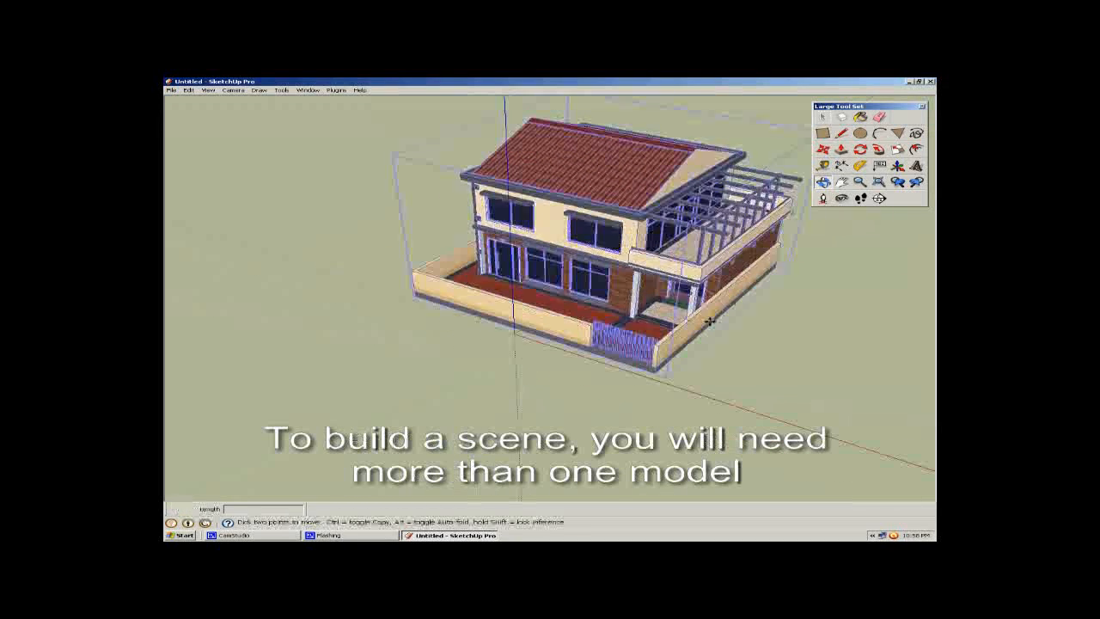
left_click(657, 374)
key("ctrl")
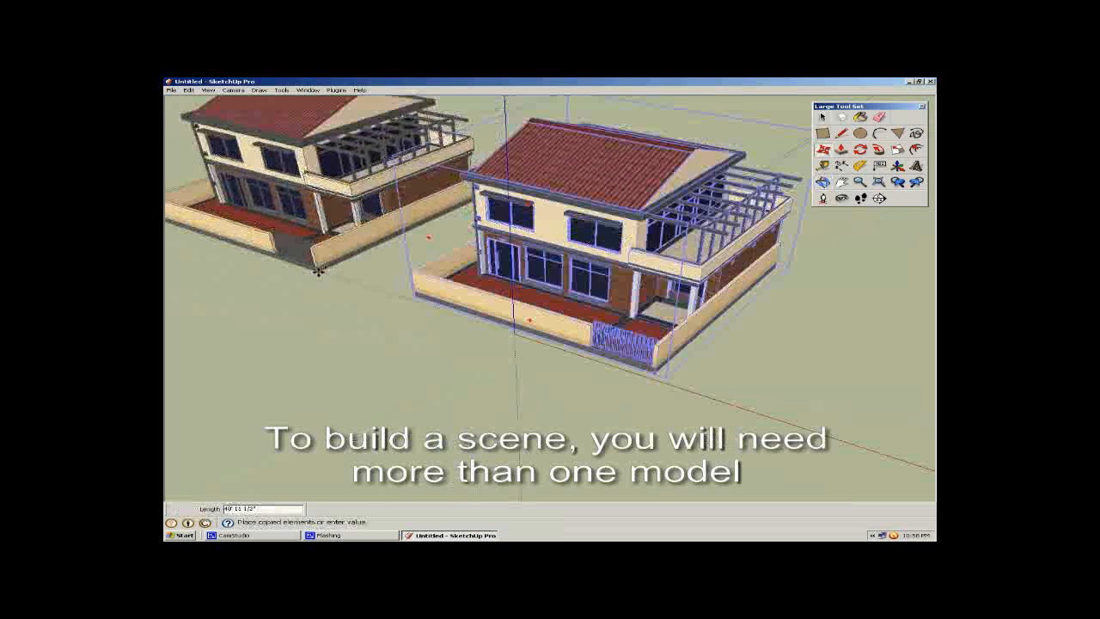
left_click(319, 265)
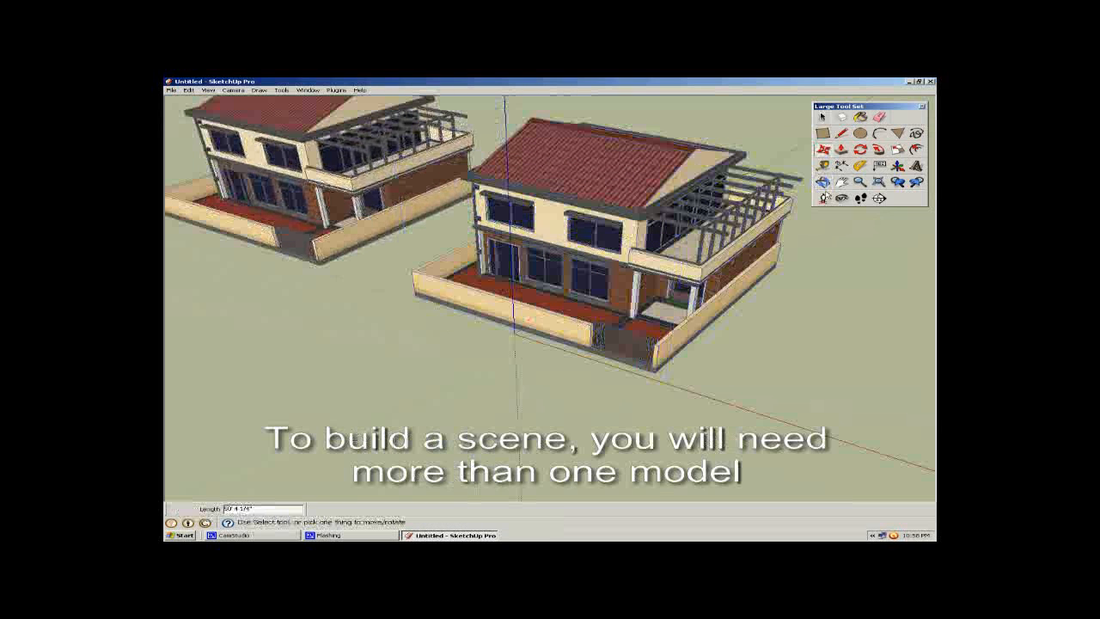
Rotate the copied house 90 degrees on the ground plane.
left_click(861, 149)
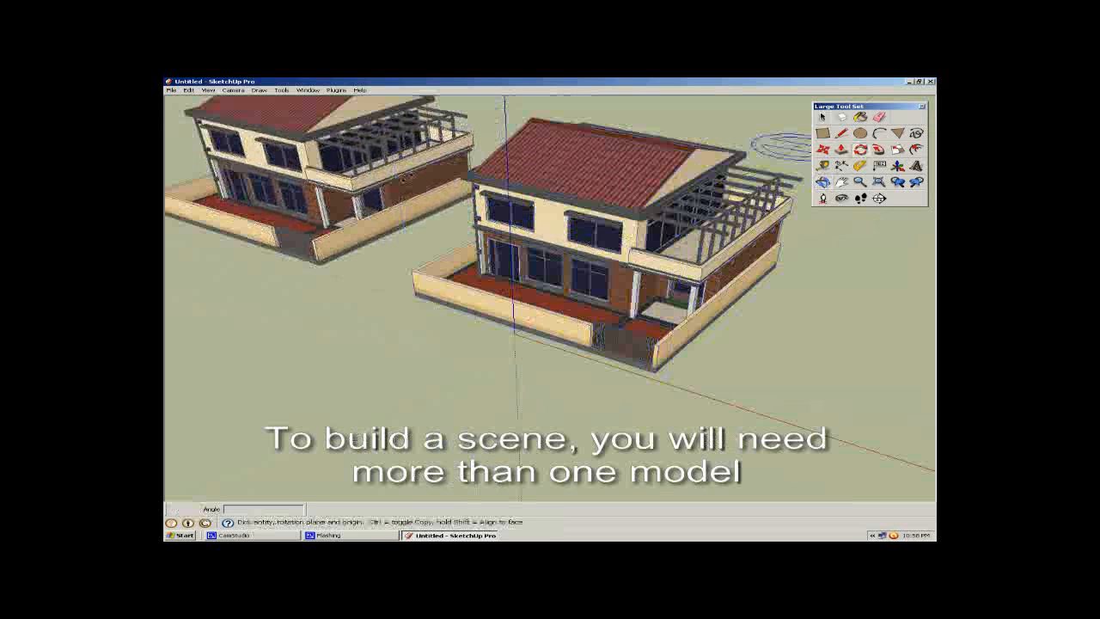
left_click(271, 220)
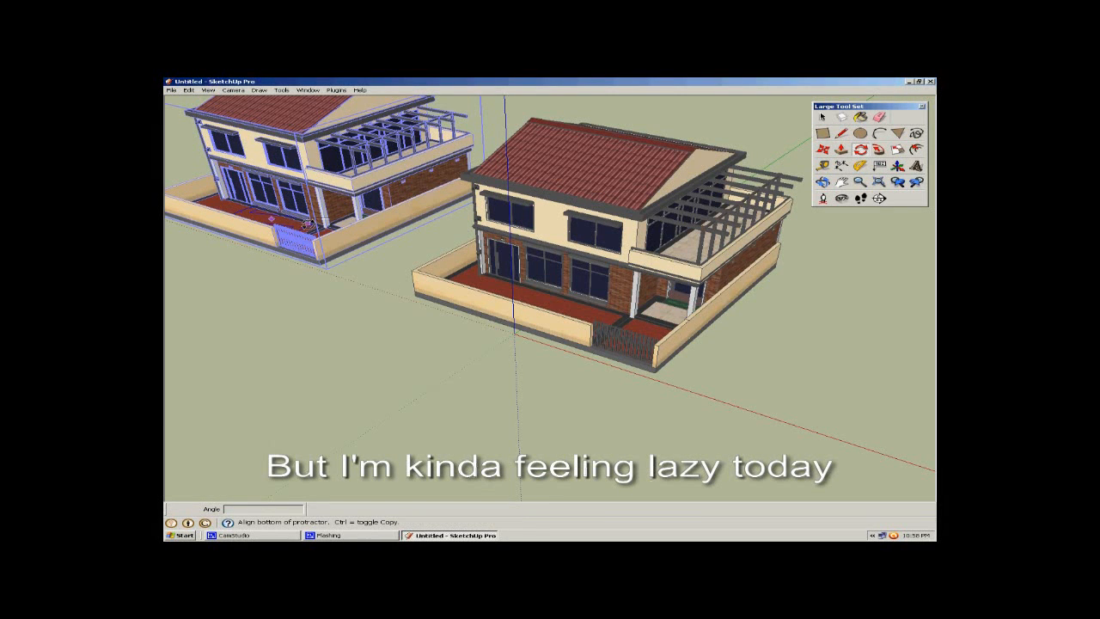
left_click(378, 232)
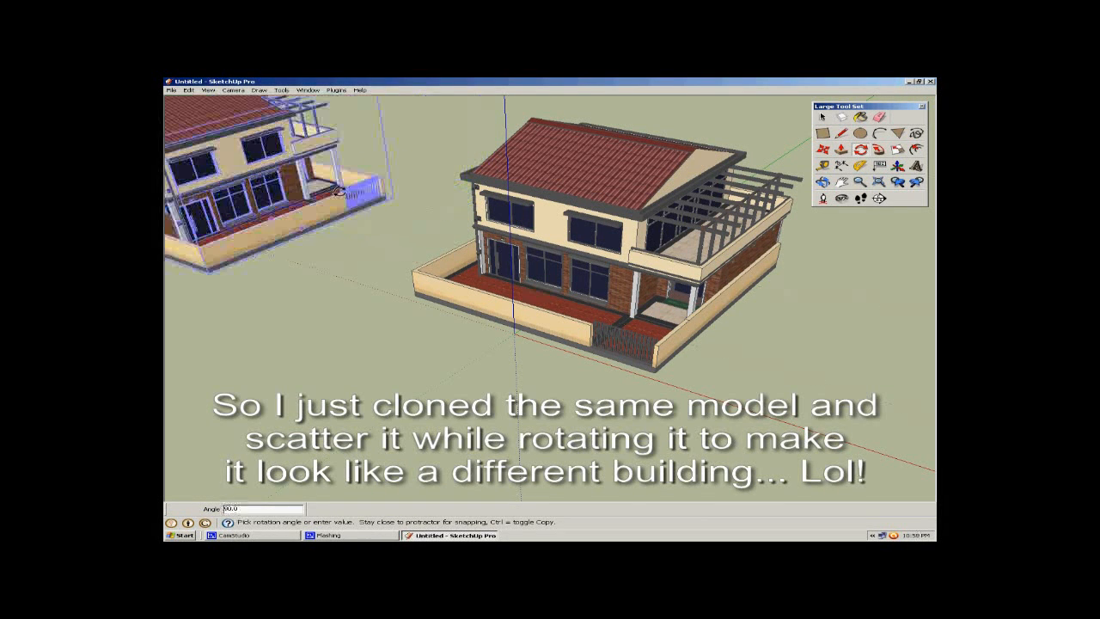
left_click(341, 191)
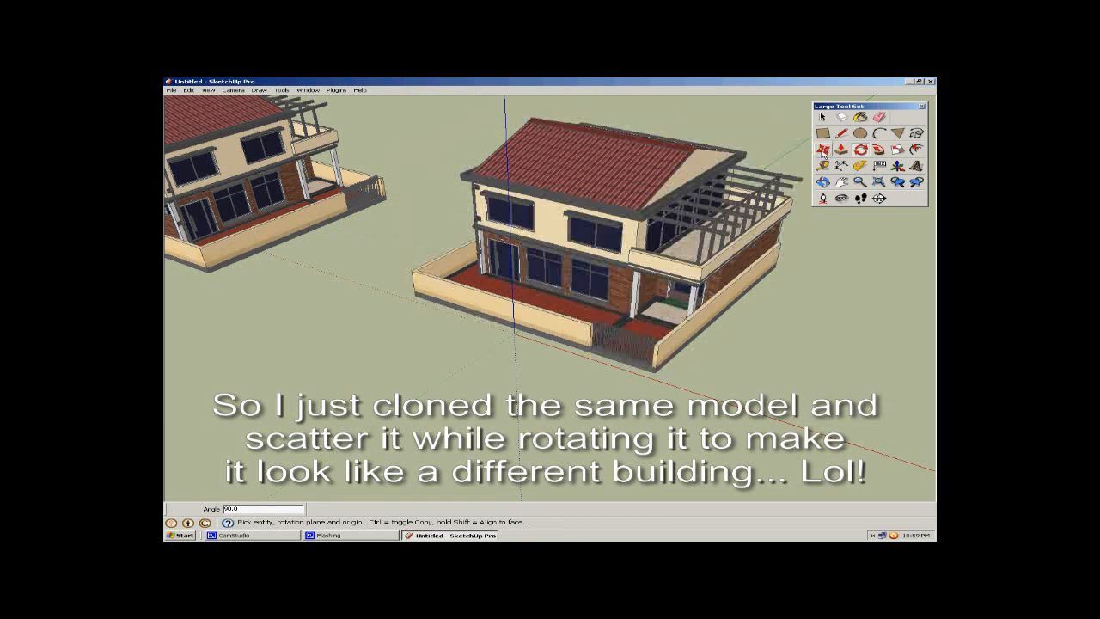
Move the rotated copy by its boundary wall corner so it meets the original house's wall corner.
key("m")
left_click(222, 275)
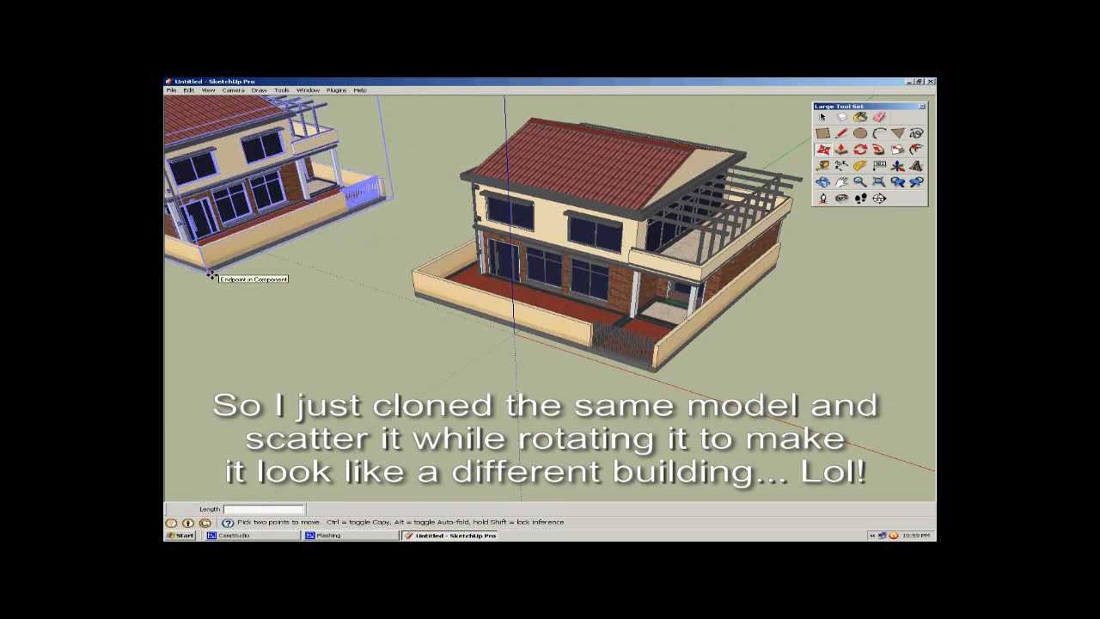
left_click(416, 297)
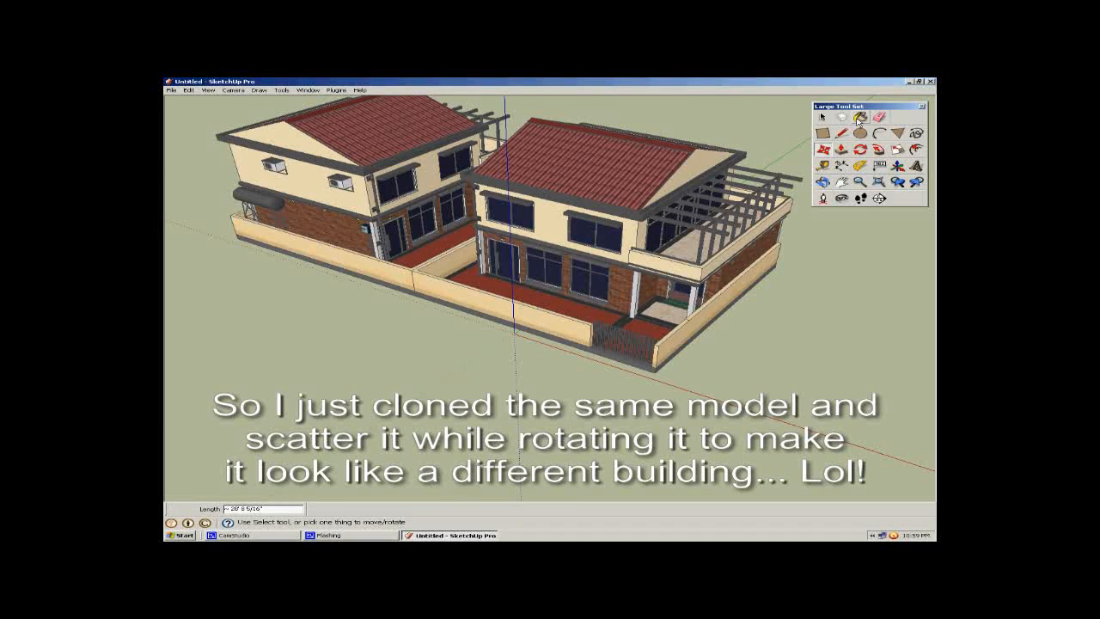
left_click(823, 118)
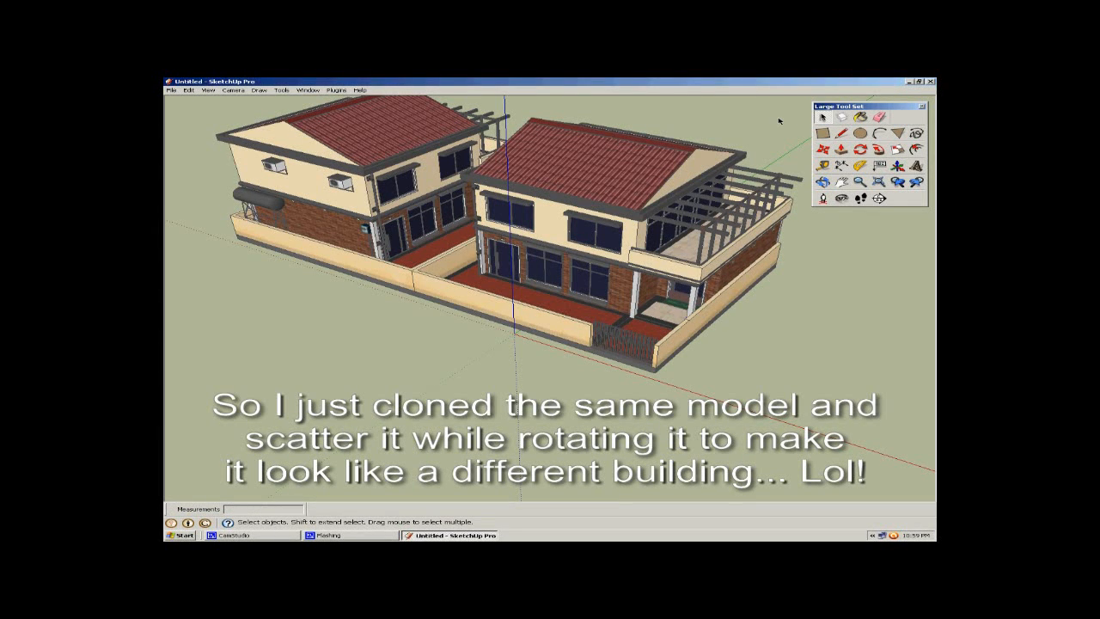
Copy the original house along the green axis to create a third house behind it.
left_click(842, 183)
left_click_drag(768, 224, 602, 313)
scroll(575, 366, "down", 3)
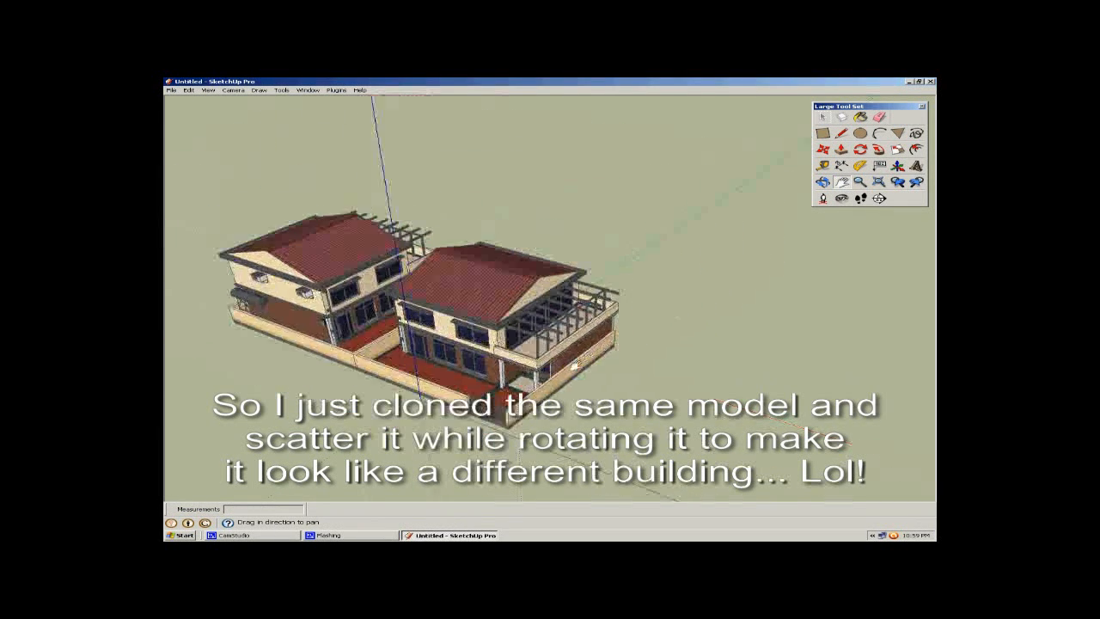
left_click_drag(575, 365, 551, 379)
left_click(841, 149)
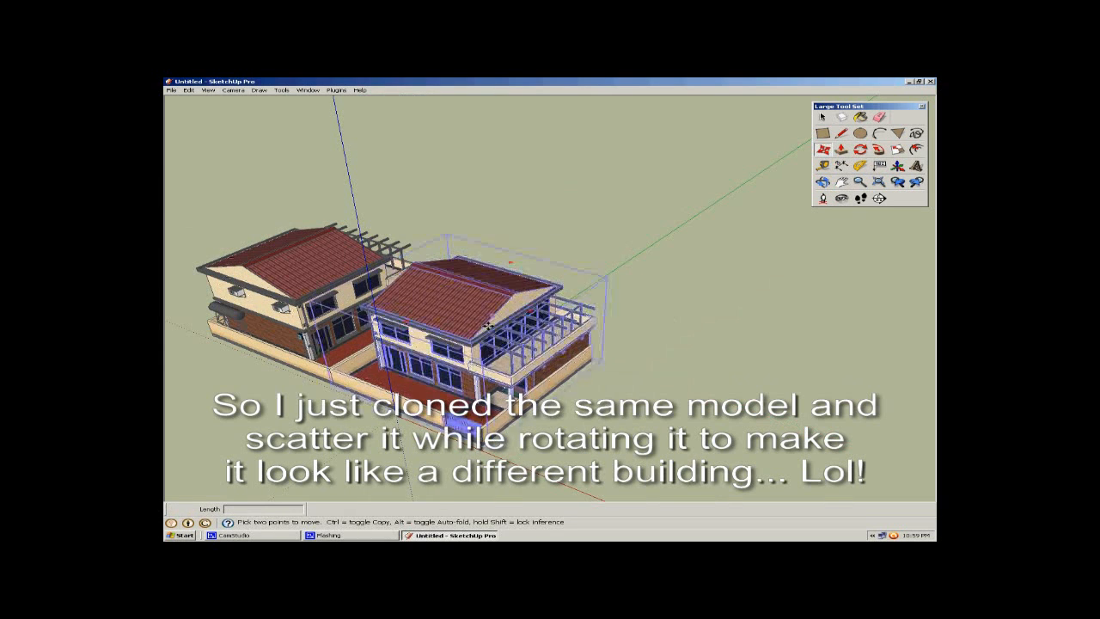
left_click(508, 412)
key("ctrl")
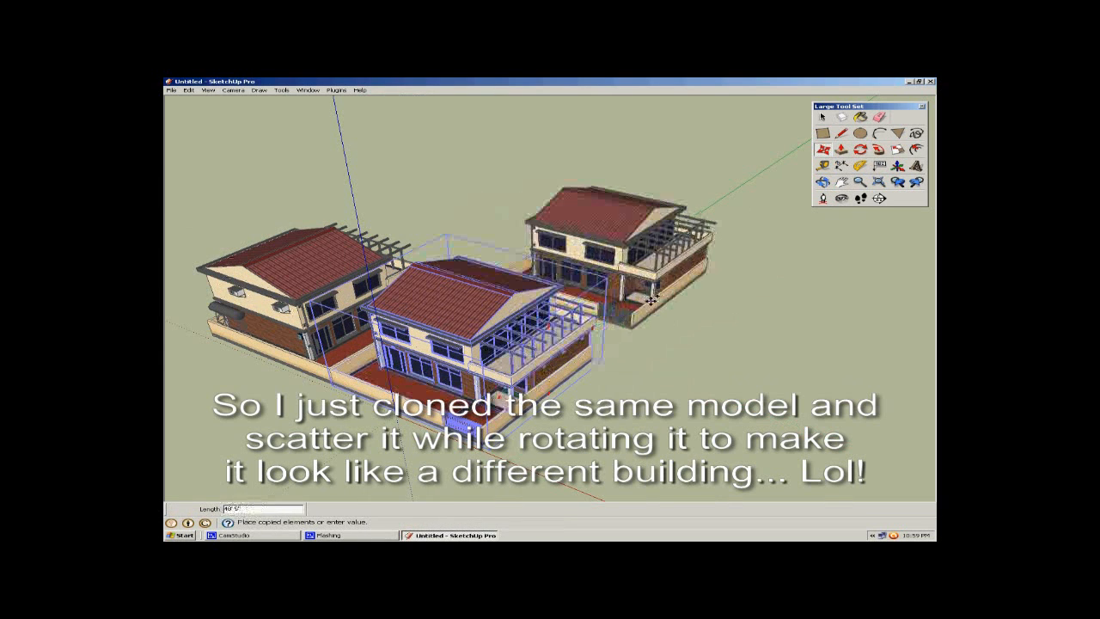
left_click(655, 299)
Rotate the third house 90 degrees on the ground plane about a point on its terrace pergola.
scroll(658, 287, "up", 1)
scroll(657, 287, "up", 2)
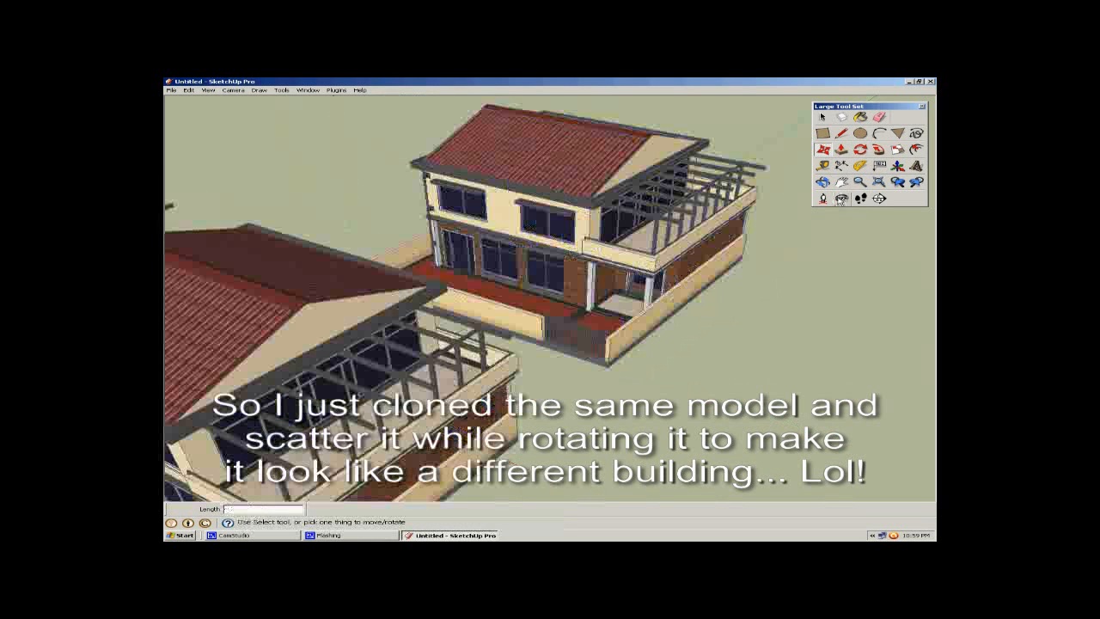
left_click(860, 149)
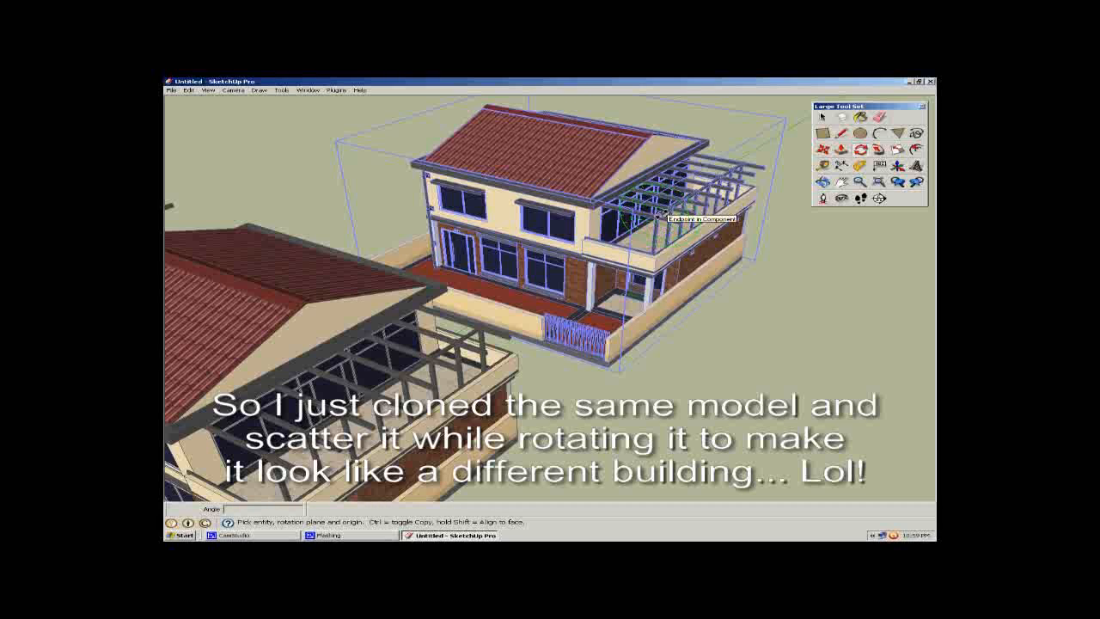
left_click(658, 215)
left_click(755, 156)
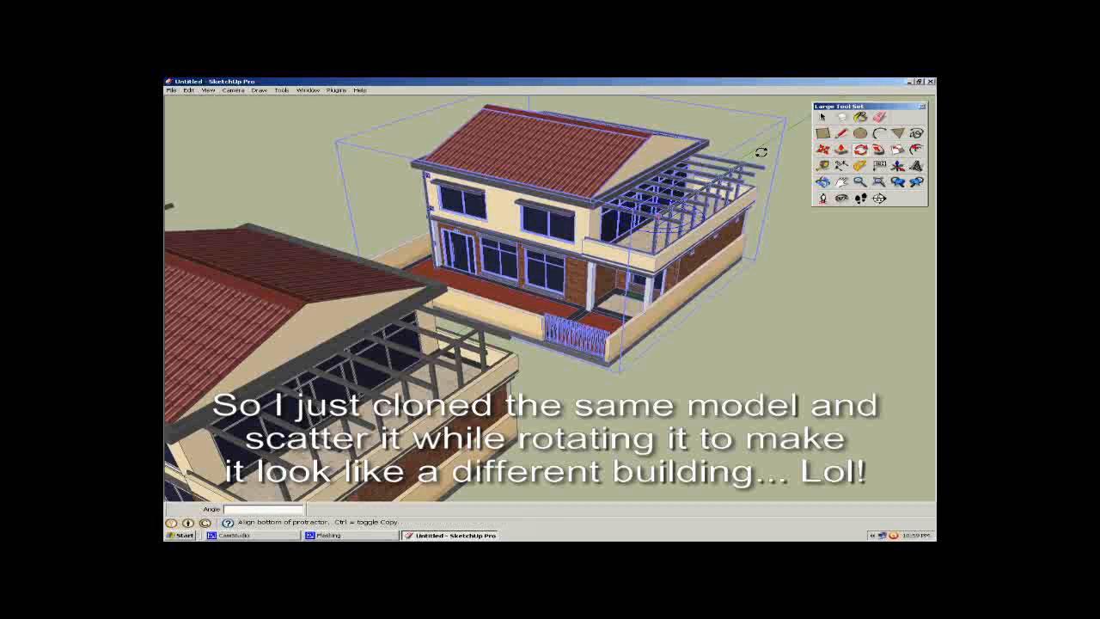
left_click(739, 177)
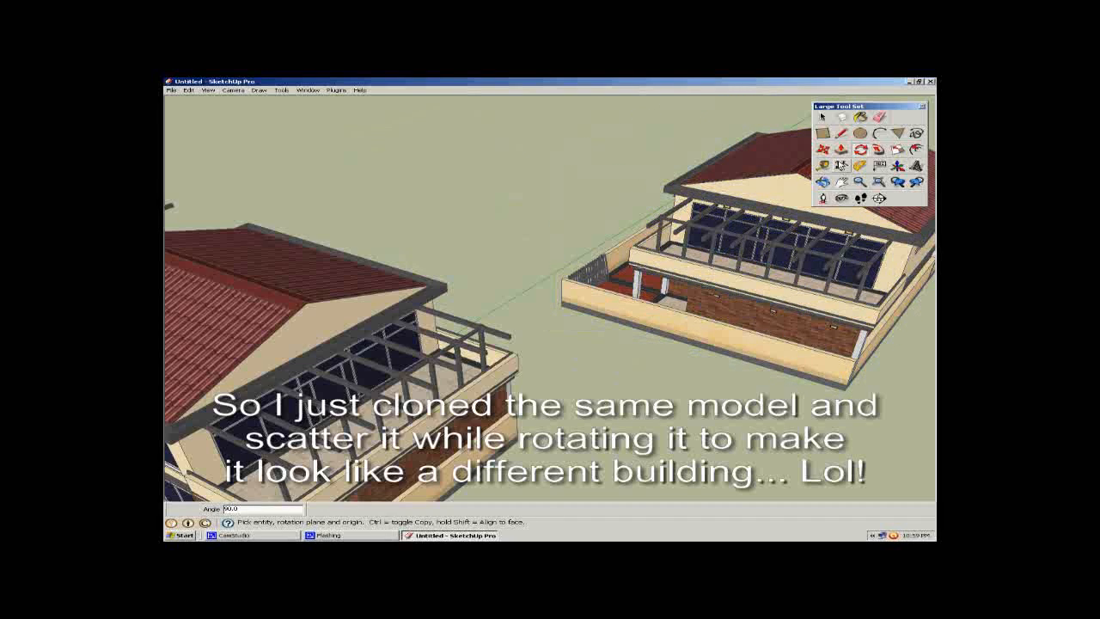
Move the third house by its wall corner next to the original, leaving a small gap between the two houses.
left_click(823, 148)
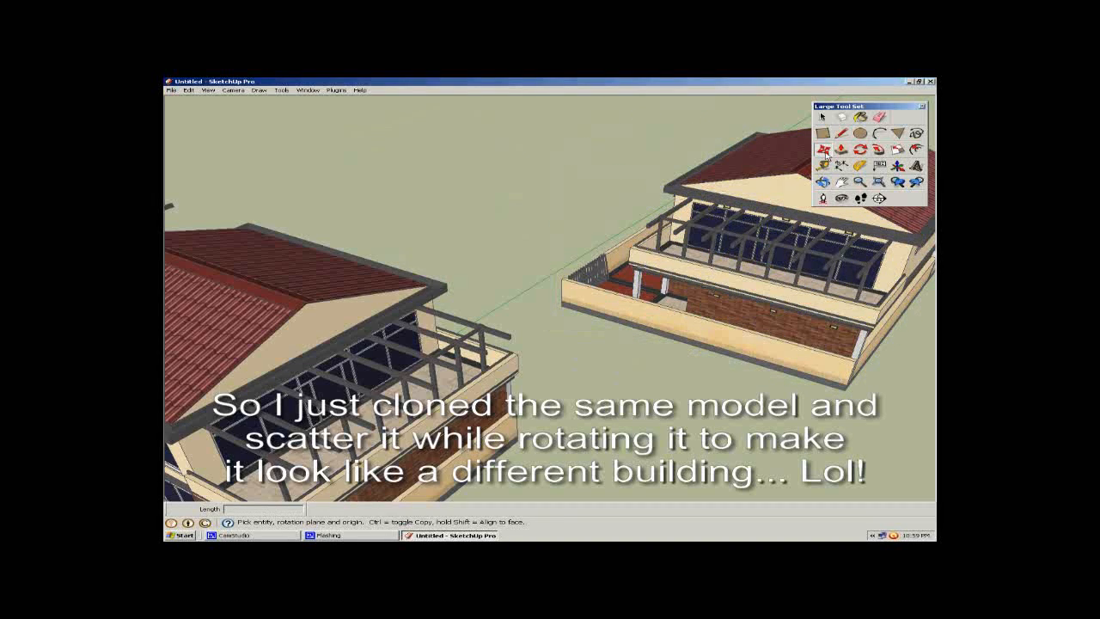
left_click(845, 390)
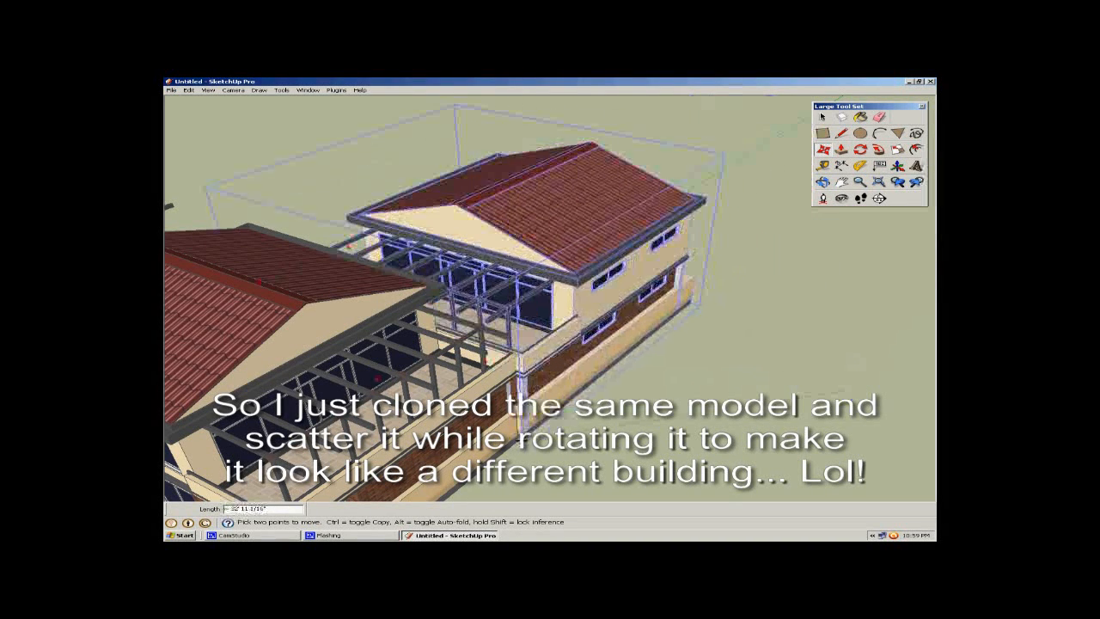
left_click(520, 432)
scroll(526, 429, "up", 3)
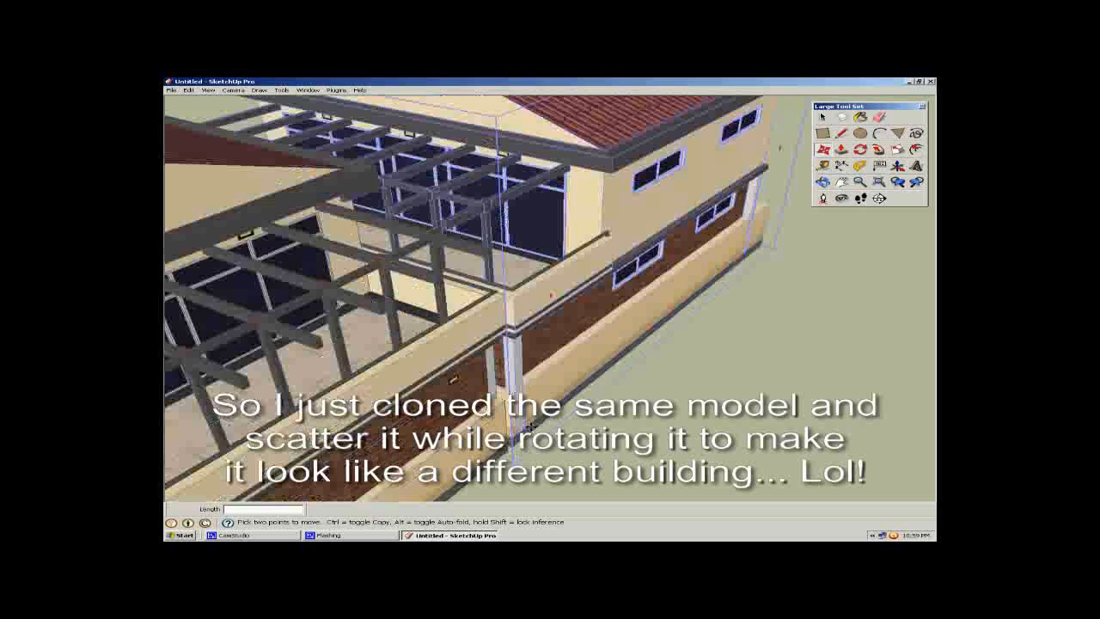
left_click(530, 426)
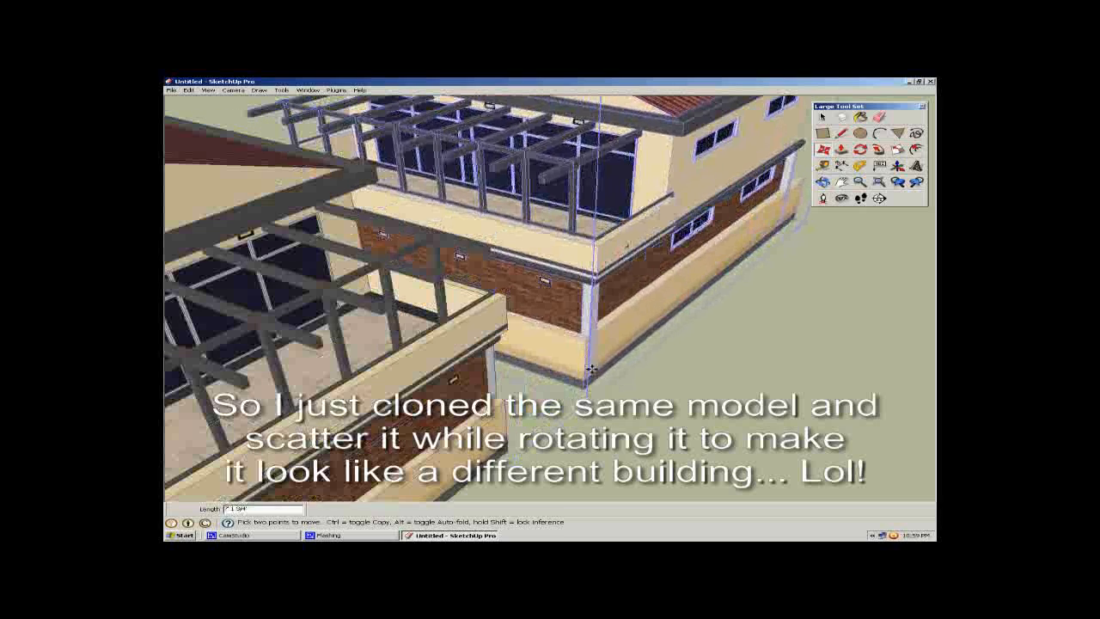
left_click(591, 368)
left_click(822, 117)
Review the arrangement of the houses and the open ground along their outer boundary wall.
left_click(822, 182)
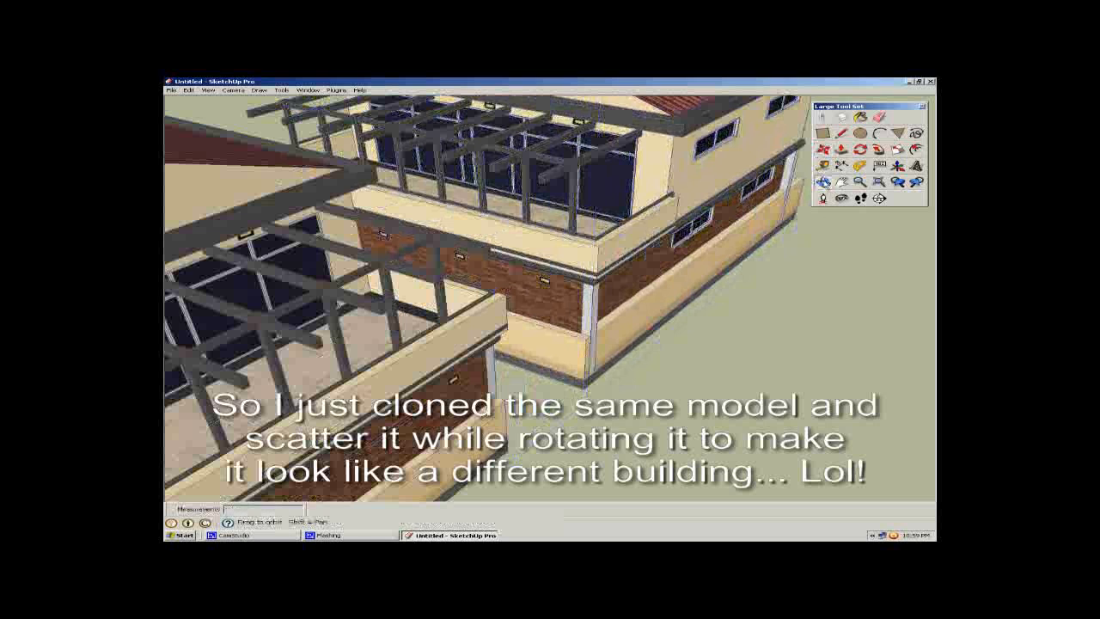
scroll(736, 249, "down", 8)
left_click_drag(727, 252, 422, 260)
scroll(422, 260, "up", 6)
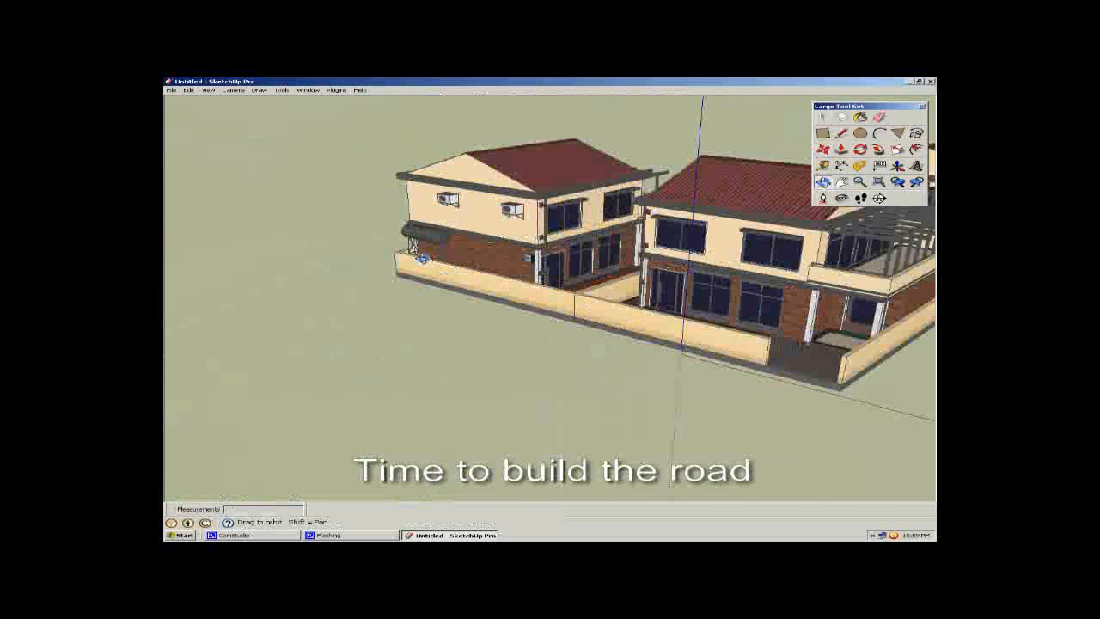
Draw a ground rectangle about 12' wide outward from the end corner of the outer boundary wall as the start of the road.
scroll(400, 292, "up", 3)
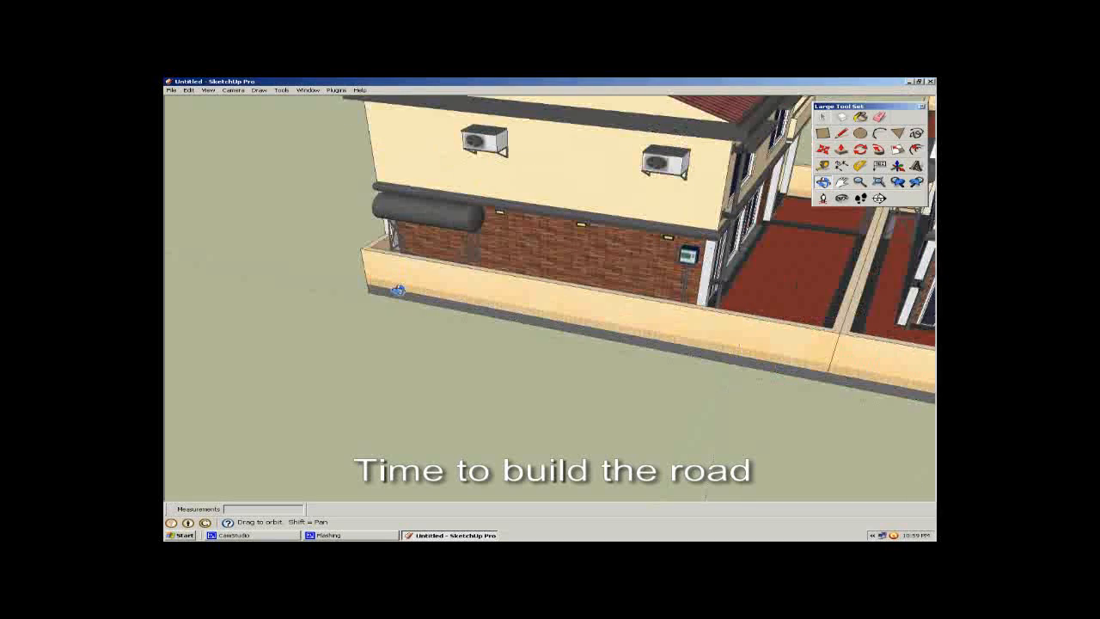
scroll(407, 286, "up", 3)
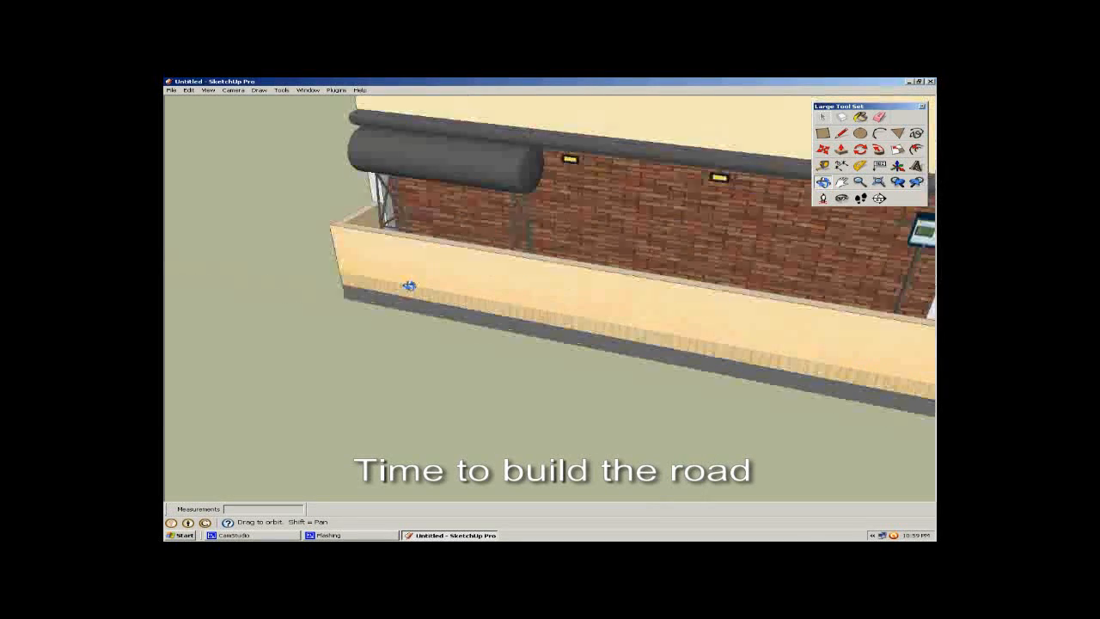
left_click(823, 134)
scroll(510, 326, "down", 6)
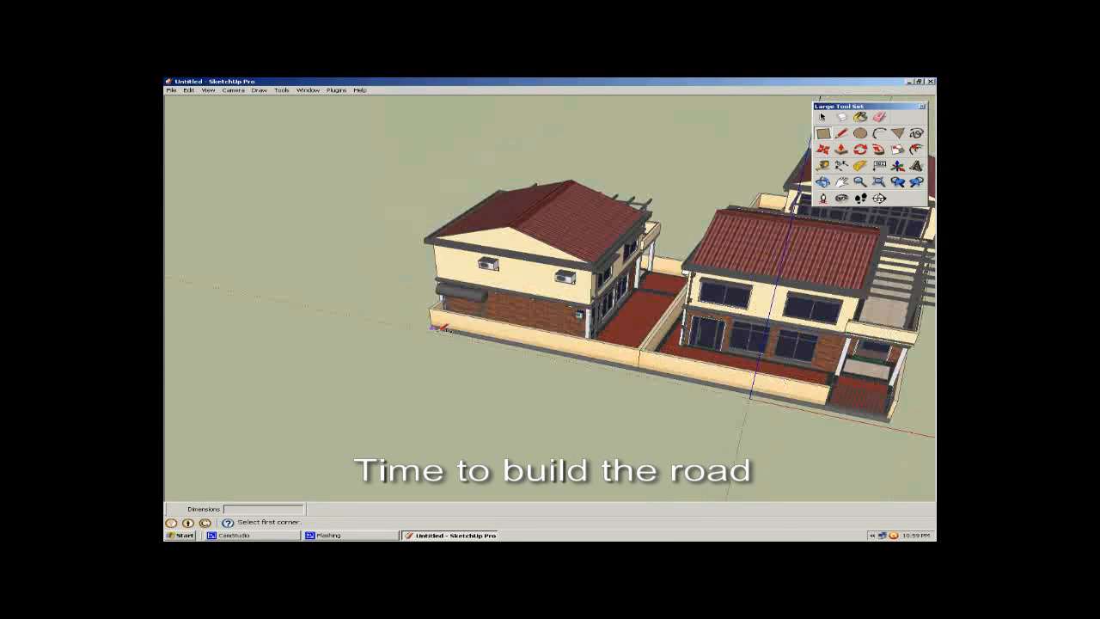
left_click(433, 328)
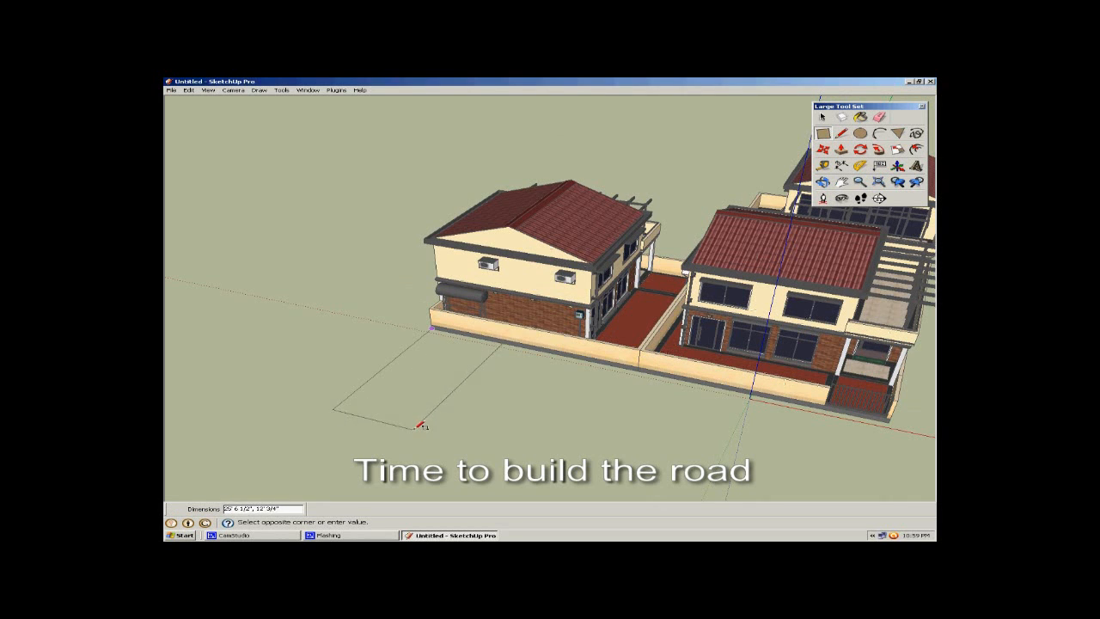
left_click(417, 427)
Extrude the road rectangle upward 1' into a slab.
left_click(844, 152)
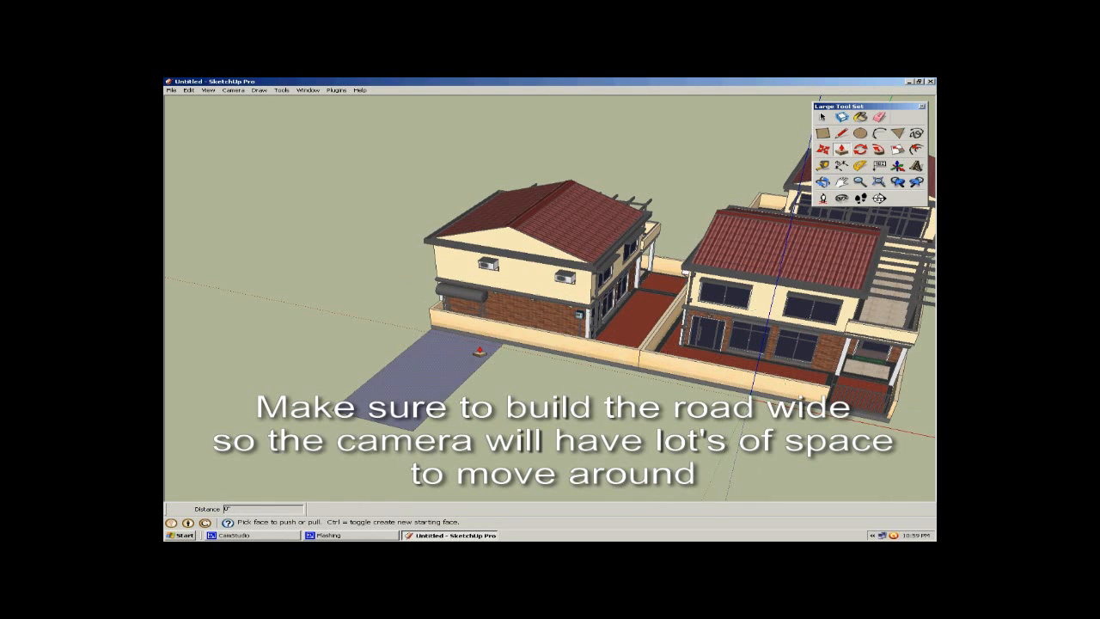
left_click(479, 351)
left_click(517, 348)
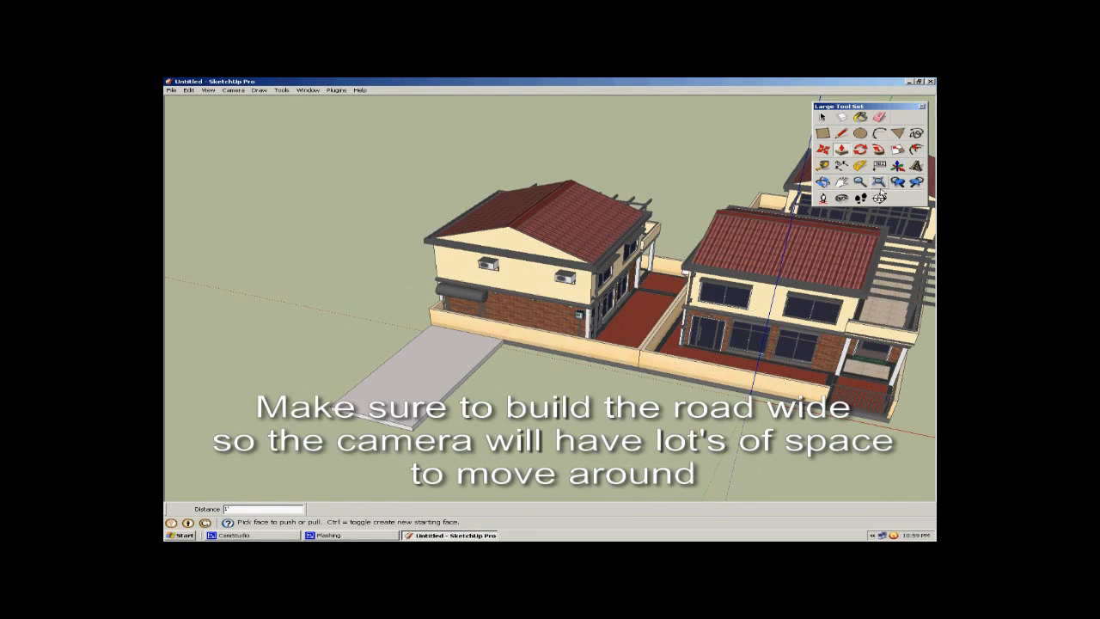
Extend the road slab's end face along the boundary wall to the corner beside the original house's gate.
left_click(844, 183)
left_click_drag(918, 271, 808, 158)
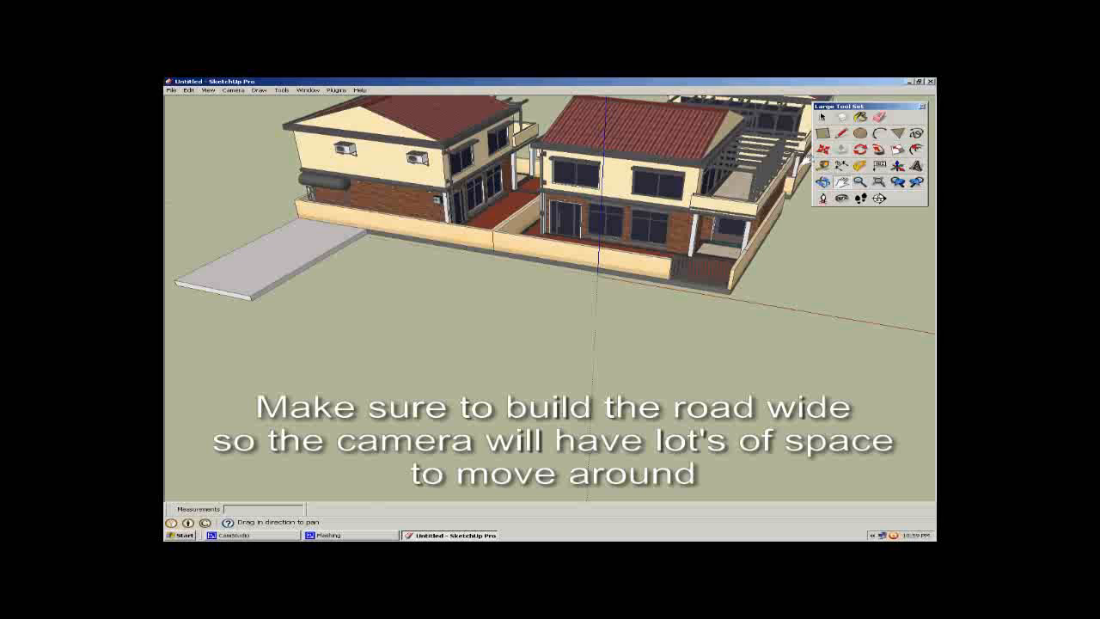
left_click(839, 152)
left_click(309, 278)
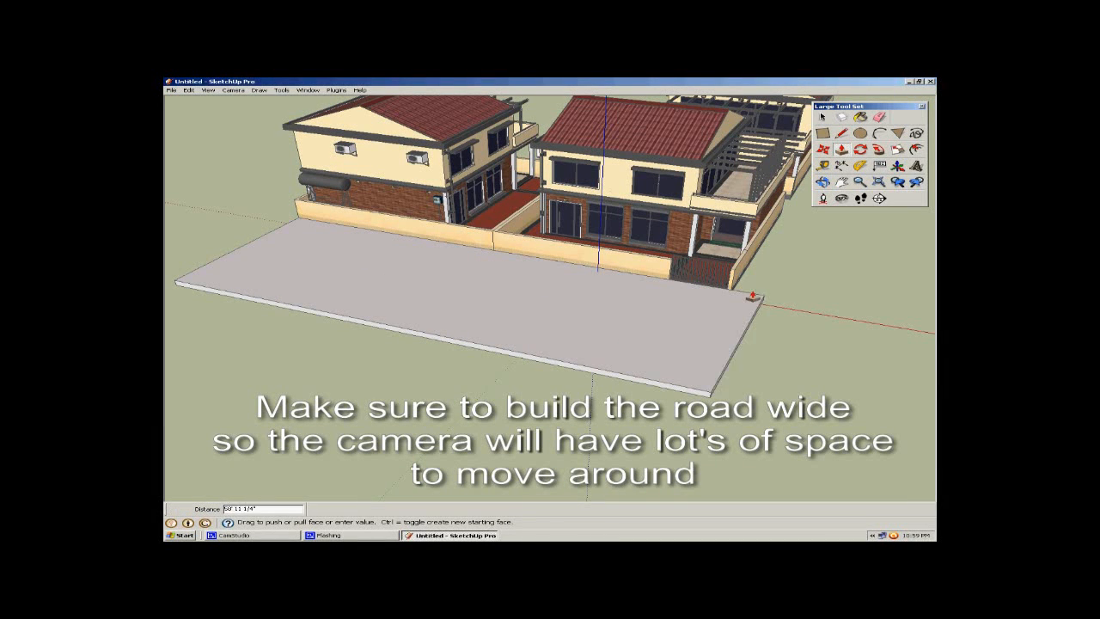
left_click(733, 290)
Widen the road slab away from the houses and extend its end past the gate corner with Push/Pull.
left_click(822, 181)
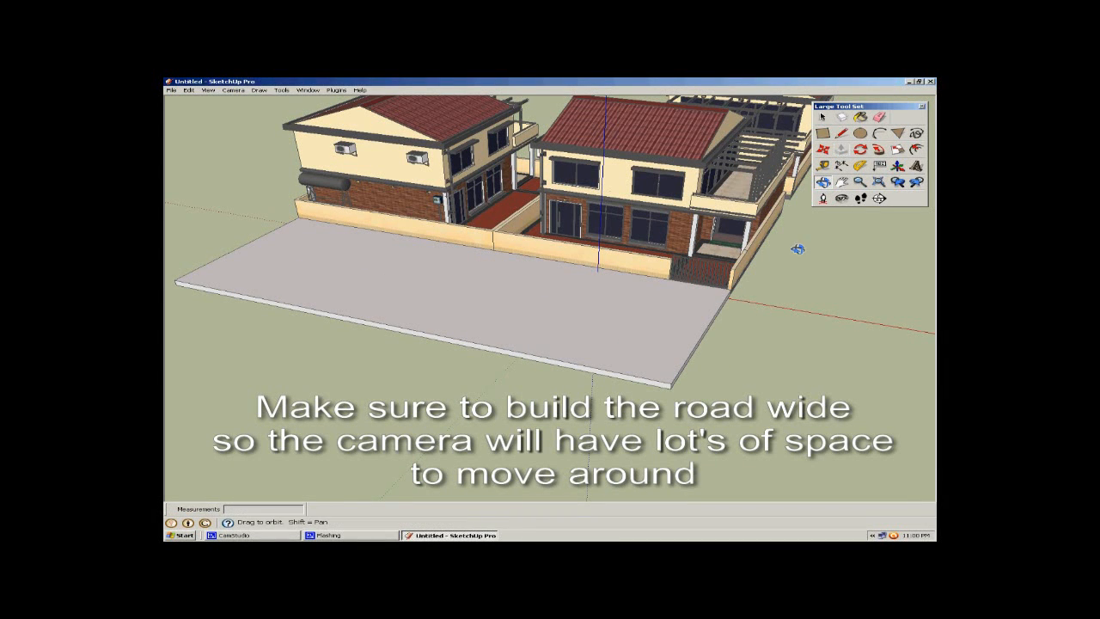
left_click_drag(810, 245, 808, 173)
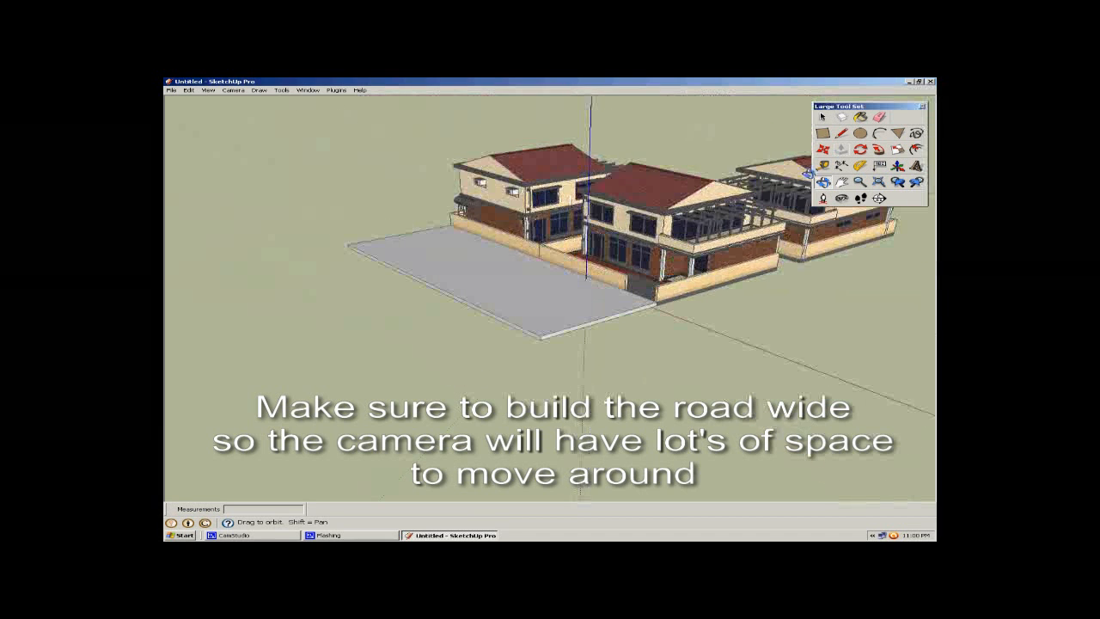
left_click(842, 151)
left_click_drag(533, 338, 491, 357)
left_click_drag(577, 331, 734, 391)
Draw a rectangle about 32' by 1' on the slab's inner side face, from the wall corner to the slab's end.
left_click(823, 181)
left_click_drag(824, 238, 641, 265)
key("r")
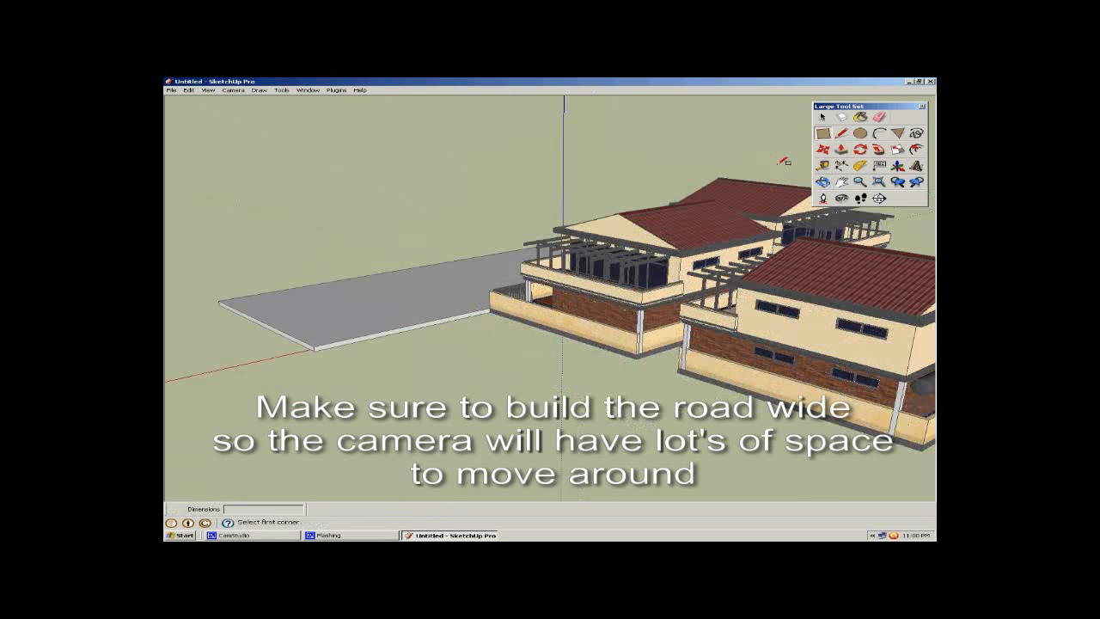
left_click(489, 307)
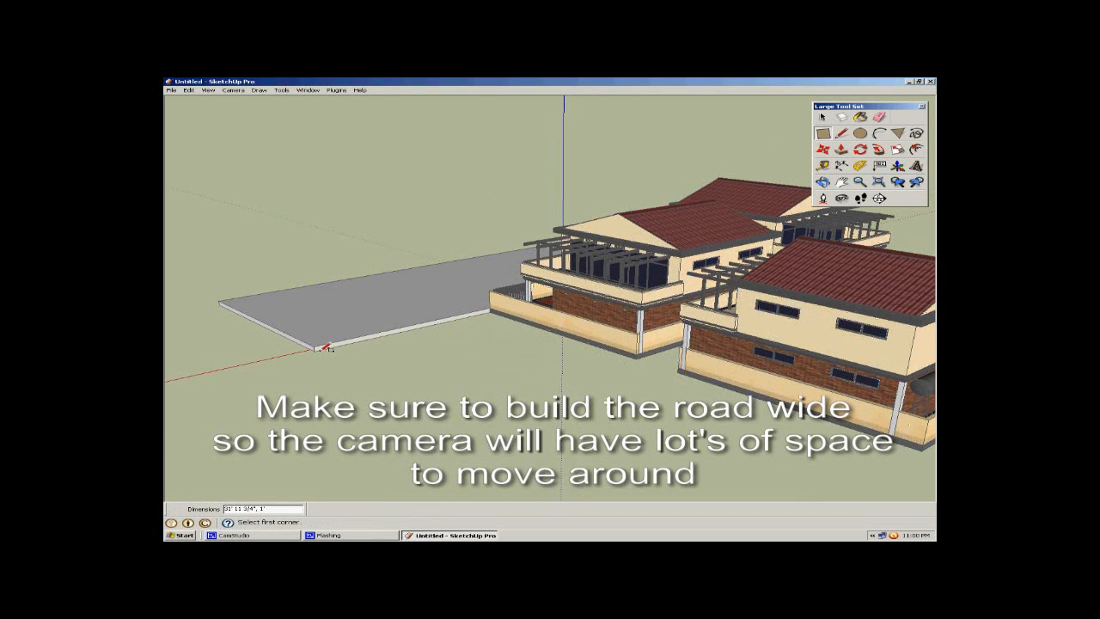
Push/Pull the new side face about 74' 6" along the side walls to the third house's far corner, forming an L-shaped road.
left_click(839, 184)
left_click_drag(777, 277, 742, 238)
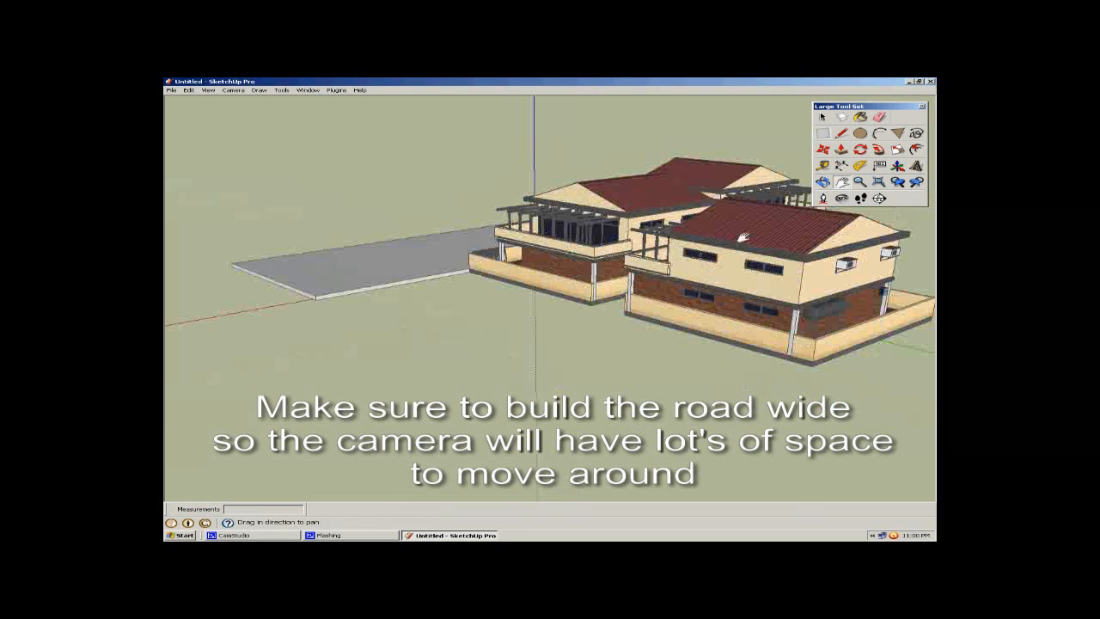
key("p")
left_click_drag(453, 278, 815, 354)
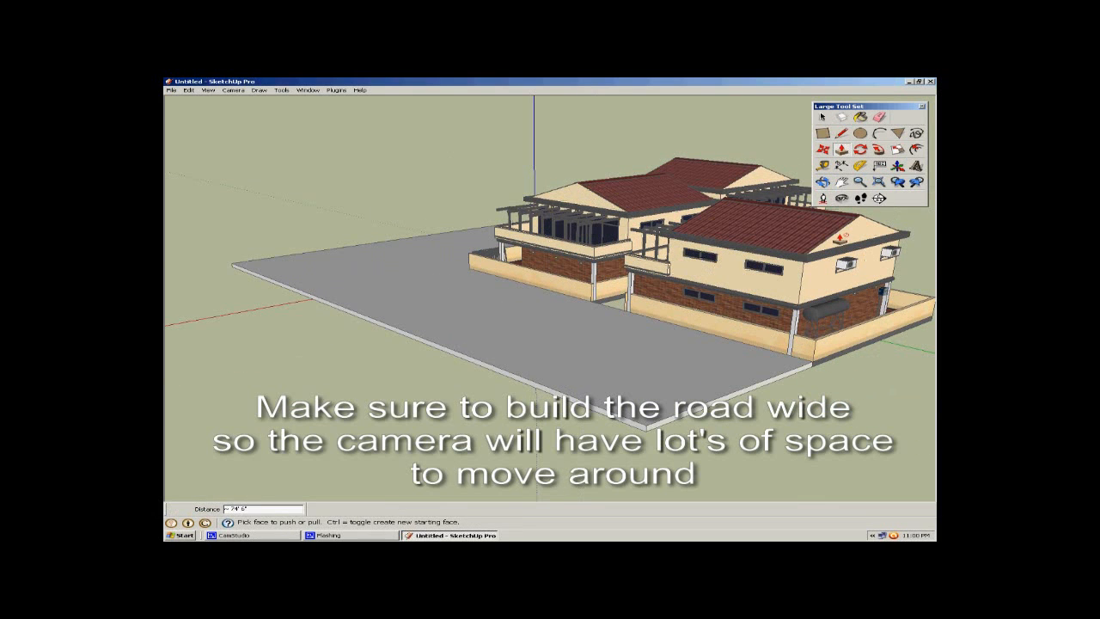
Offset the outline of the road's top face inward by about 1' 4 1/16" to form a gutter strip.
left_click(823, 184)
left_click_drag(437, 241, 624, 288)
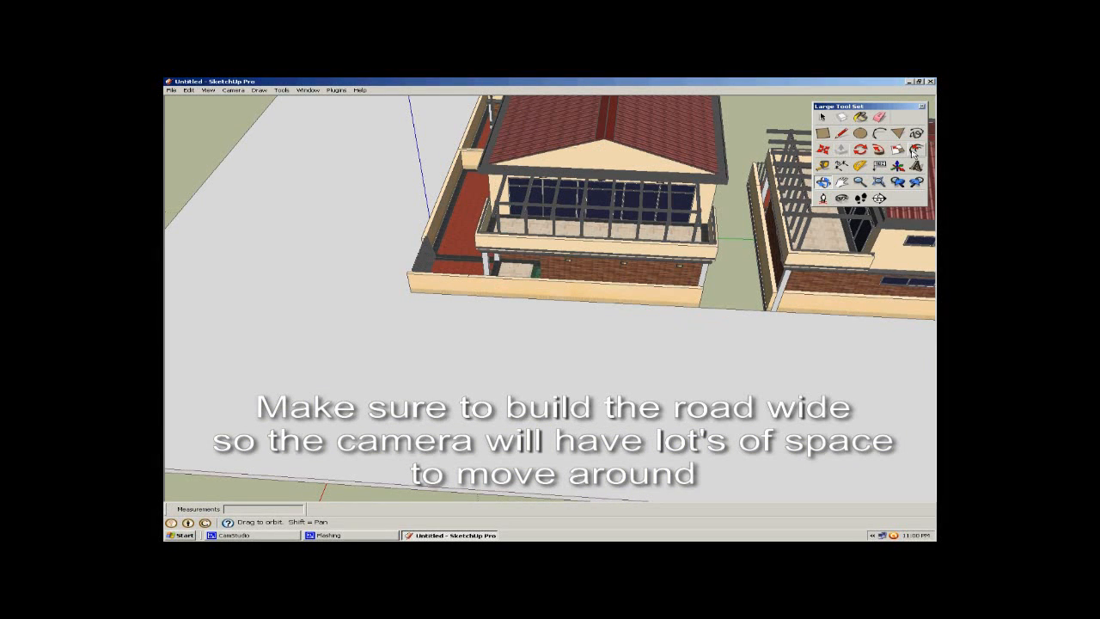
left_click(914, 150)
left_click(630, 312)
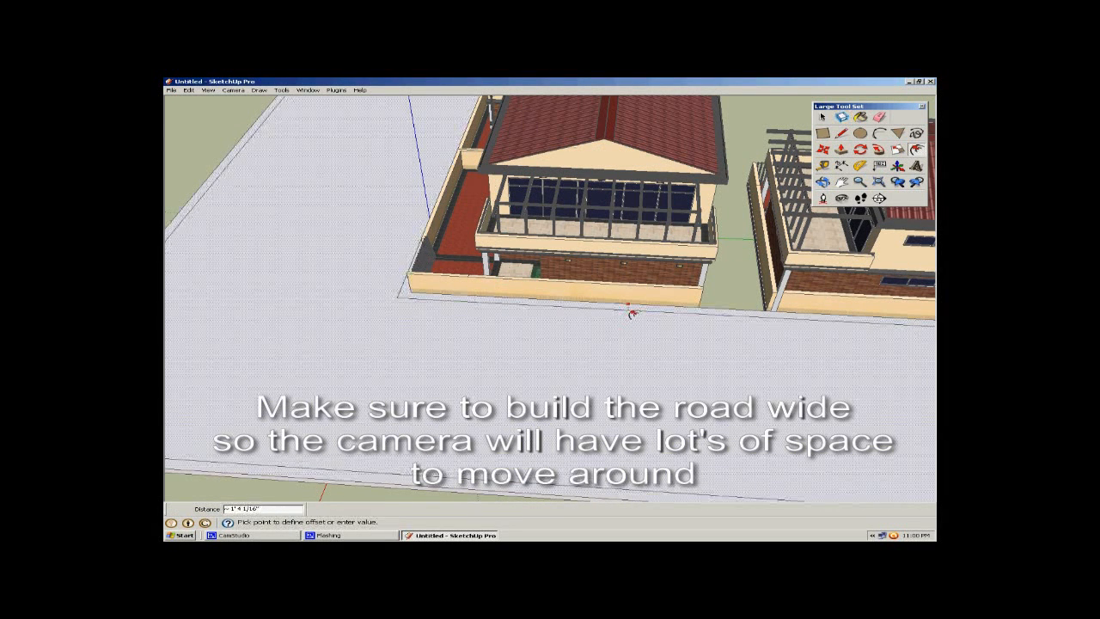
left_click(632, 312)
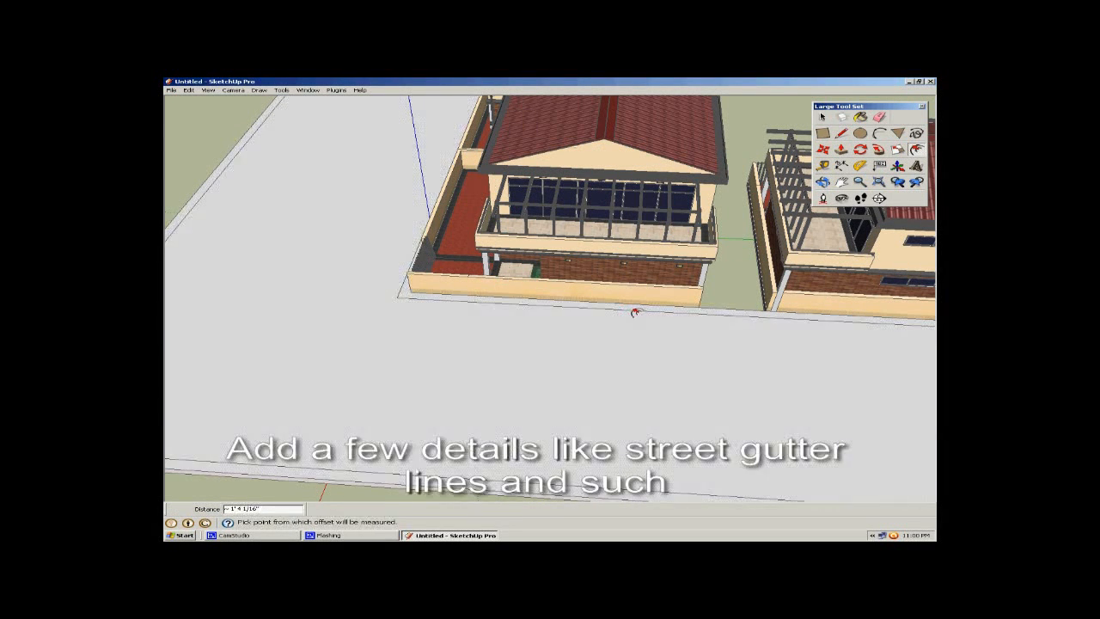
Paint the gutter strip around the road with the dark grey Color_005.
left_click(823, 183)
left_click_drag(331, 301, 630, 275)
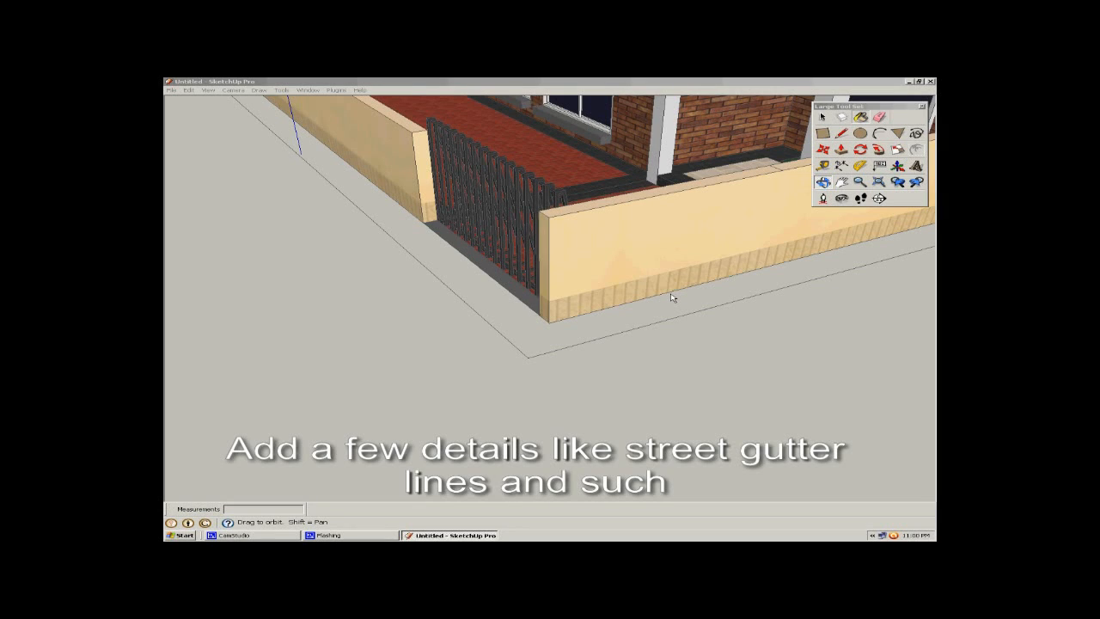
key("b")
left_click(734, 345)
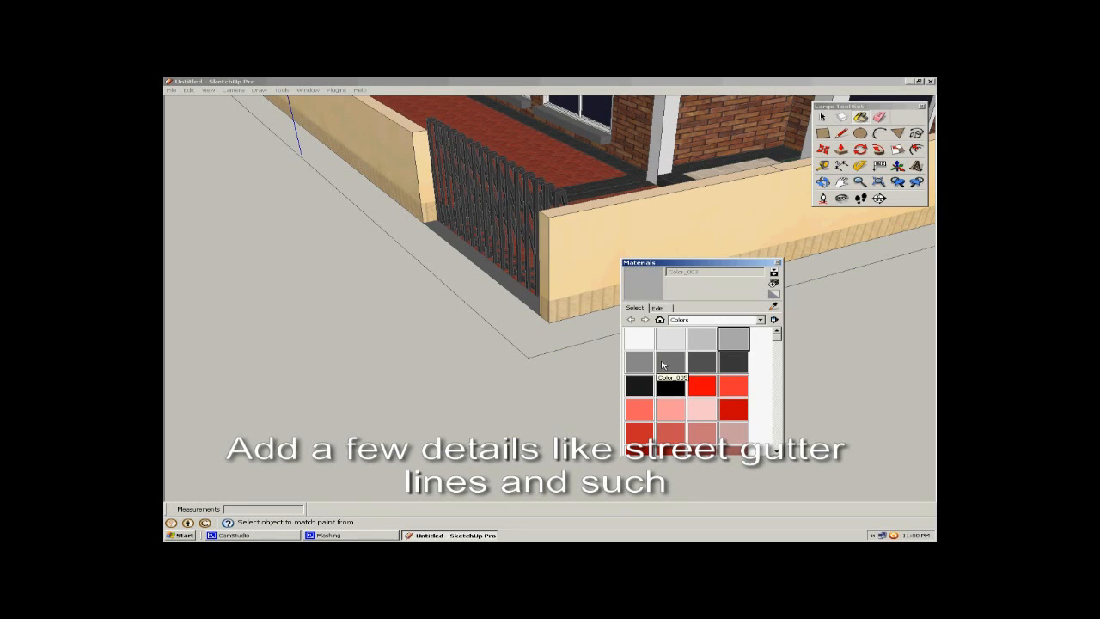
left_click(667, 364)
left_click(575, 341)
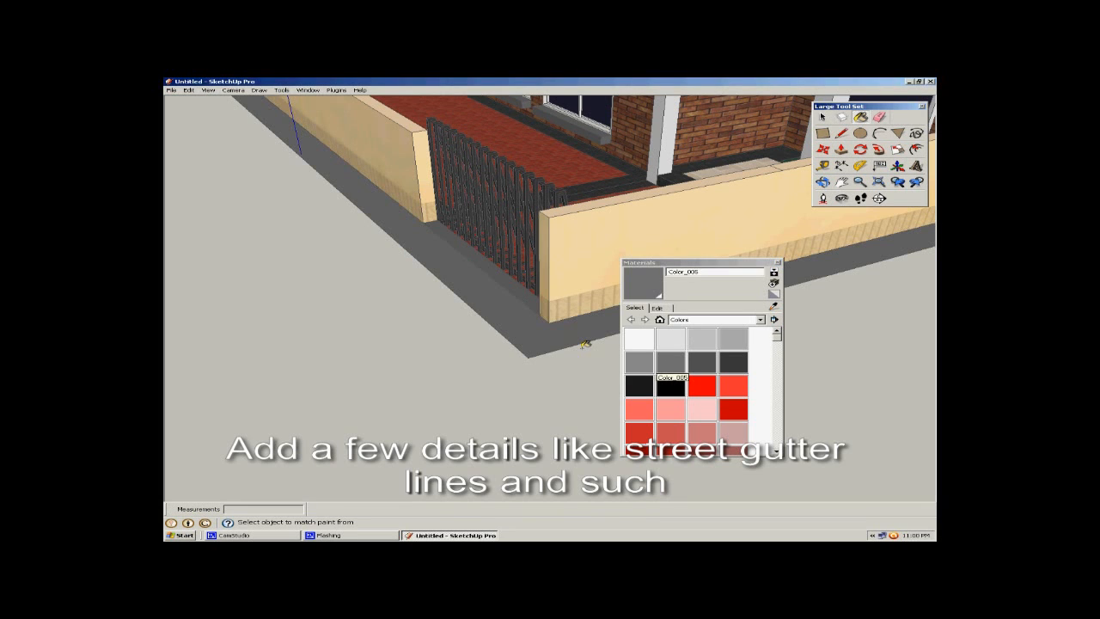
Paint the road surface with the grey Color_004 and close the materials palette.
left_click(646, 366)
left_click(559, 381)
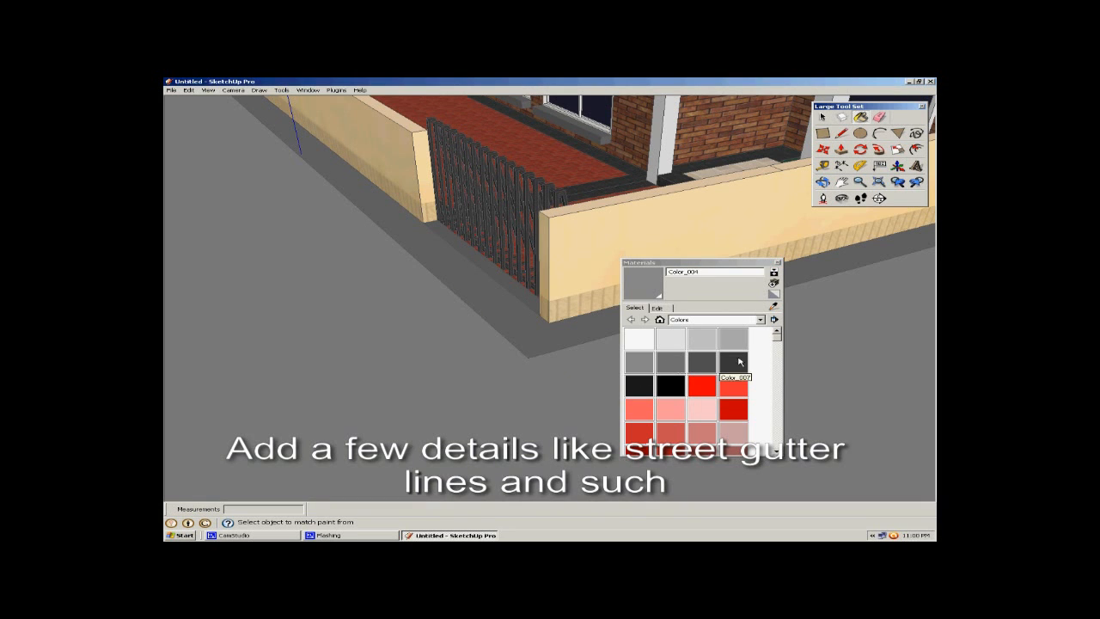
left_click(778, 260)
Review the painted L-shaped road and its gutter strip around the three houses.
left_click(824, 182)
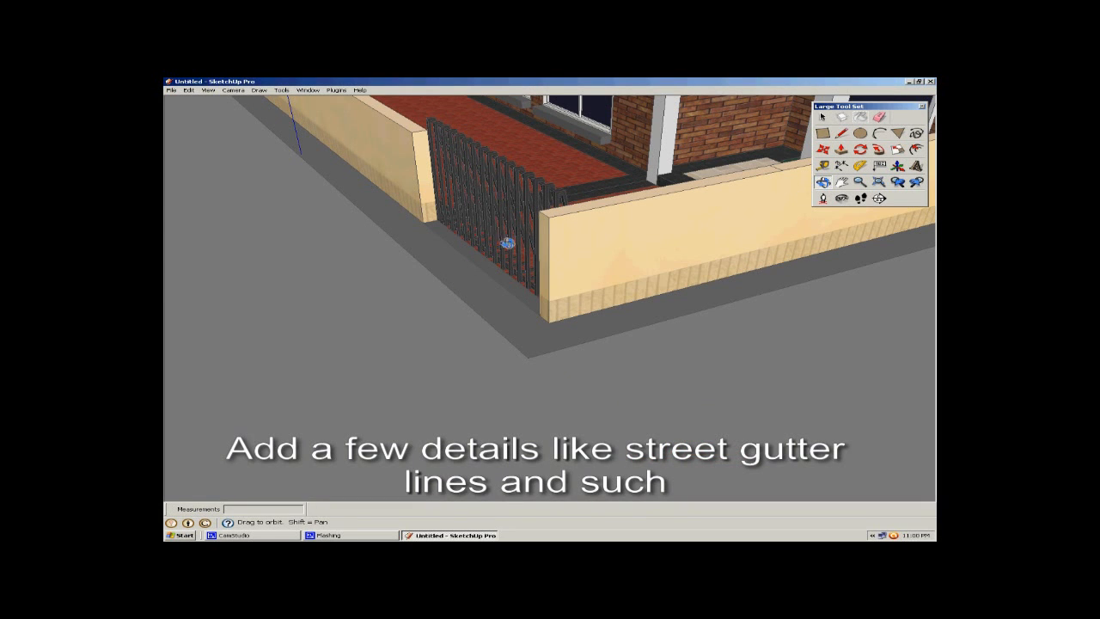
left_click_drag(506, 240, 576, 281)
scroll(589, 279, "down", 4)
scroll(589, 277, "down", 5)
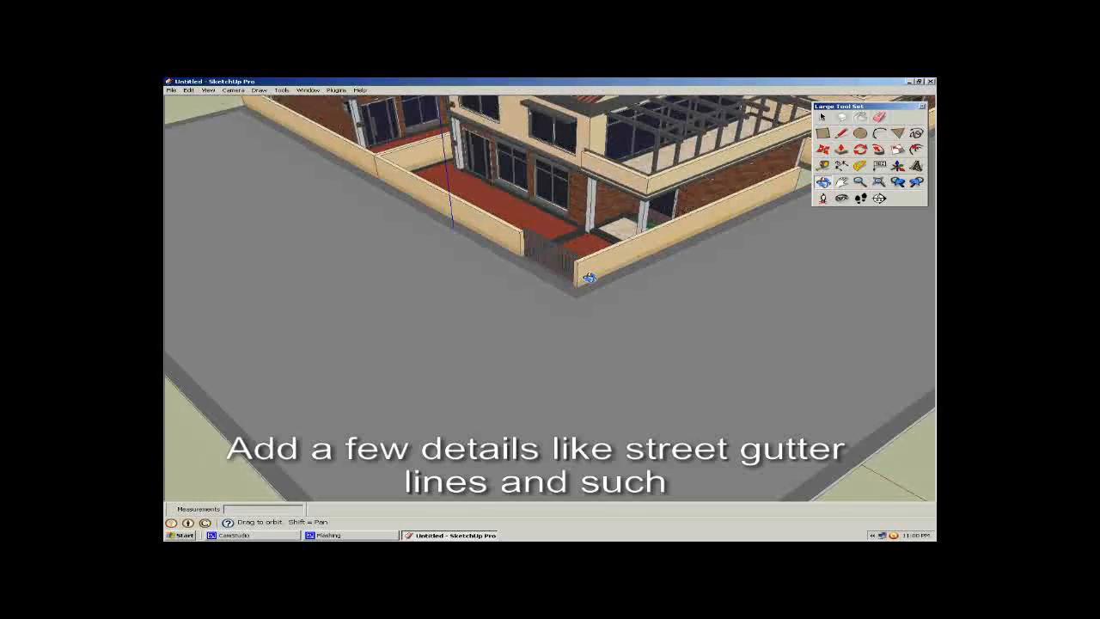
left_click_drag(567, 363, 720, 187)
scroll(781, 133, "up", 5)
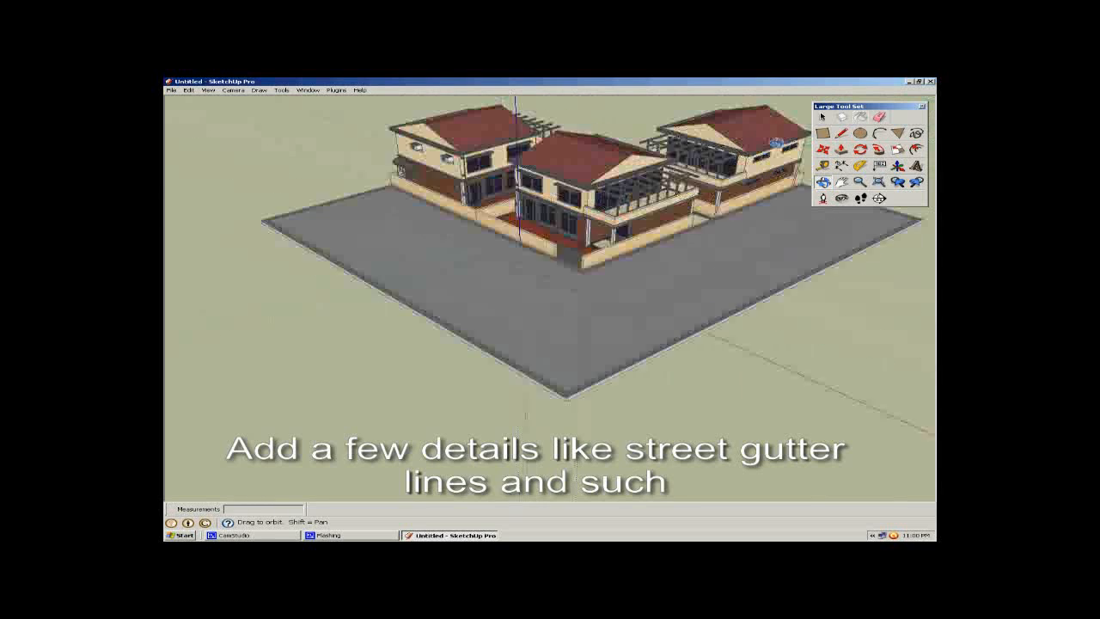
scroll(763, 137, "down", 1)
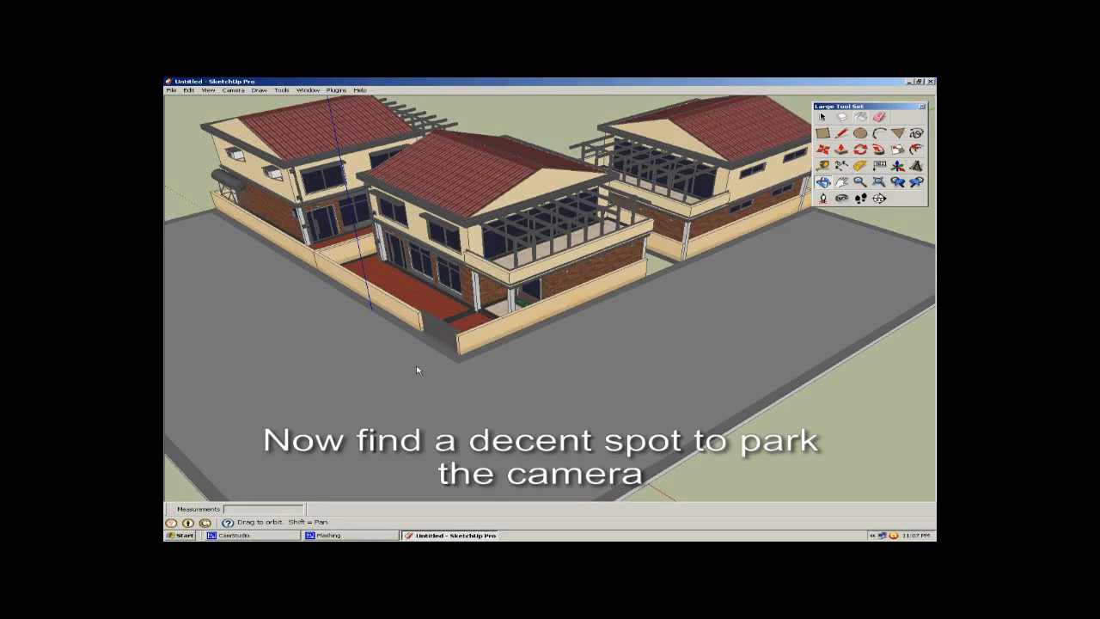
Position the camera at the road's outer corner and turn it to face the corner house and its gate.
left_click_drag(417, 370, 866, 241)
left_click(822, 199)
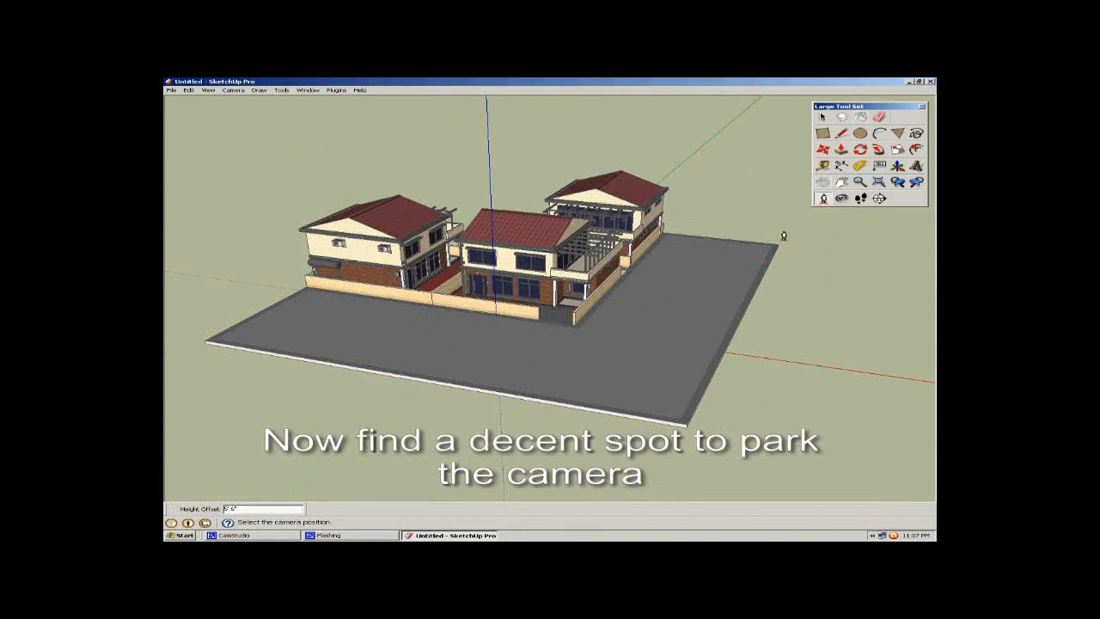
left_click(680, 415)
left_click_drag(671, 261, 433, 267)
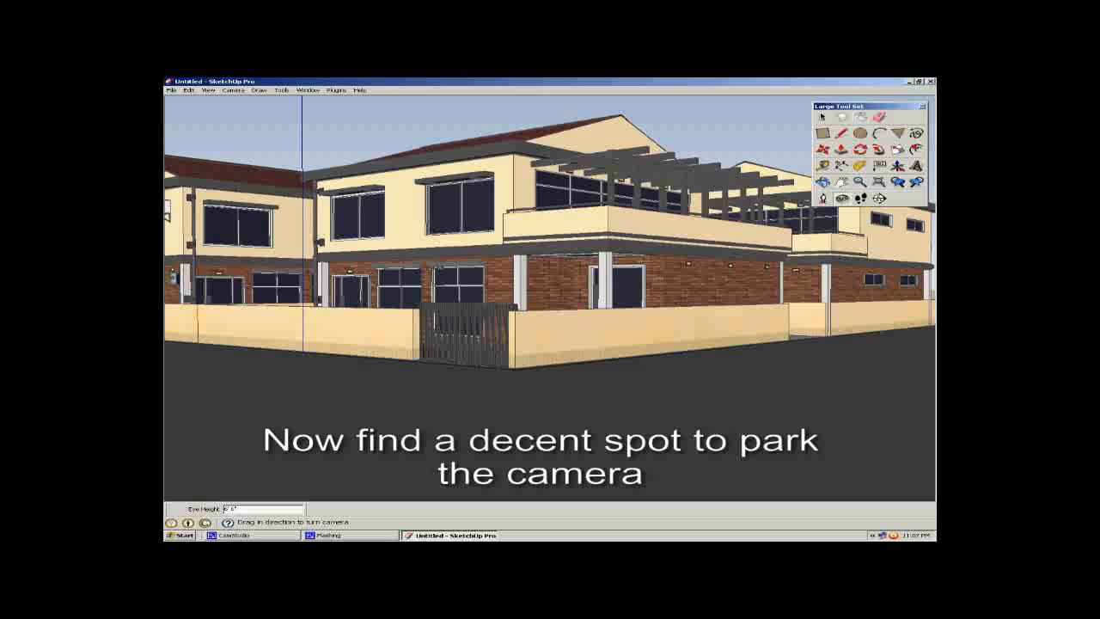
Fine-tune the street-level view so the corner house and gate are centred, with both neighbouring houses and some sky in frame.
left_click(841, 181)
left_click_drag(675, 232, 765, 246)
left_click(823, 181)
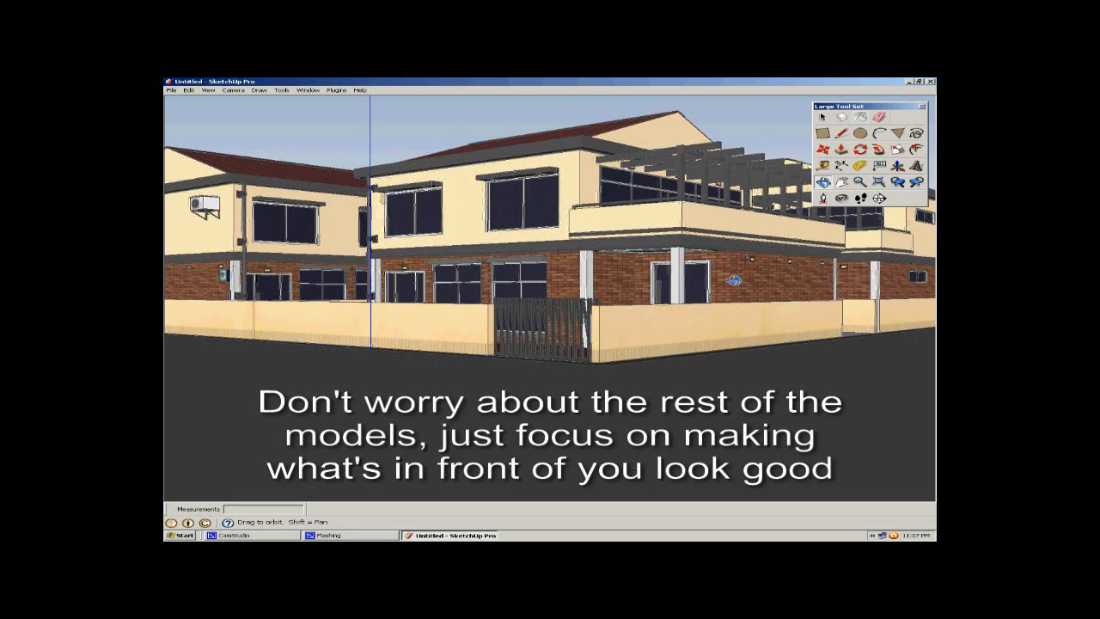
left_click_drag(679, 348, 712, 306)
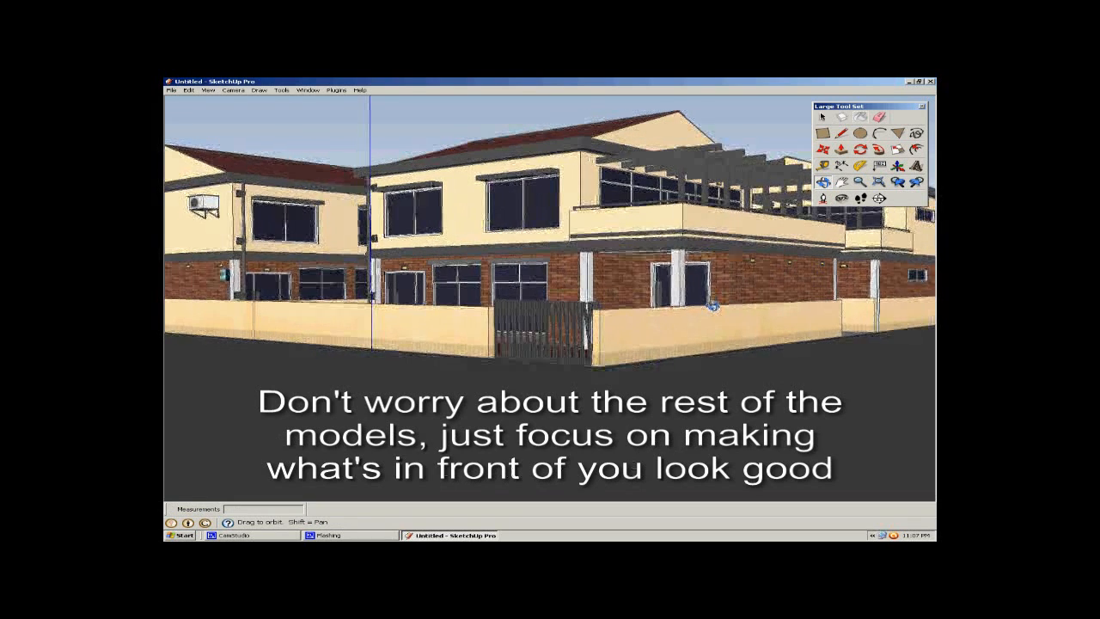
left_click(842, 184)
left_click_drag(809, 226, 805, 227)
left_click(842, 198)
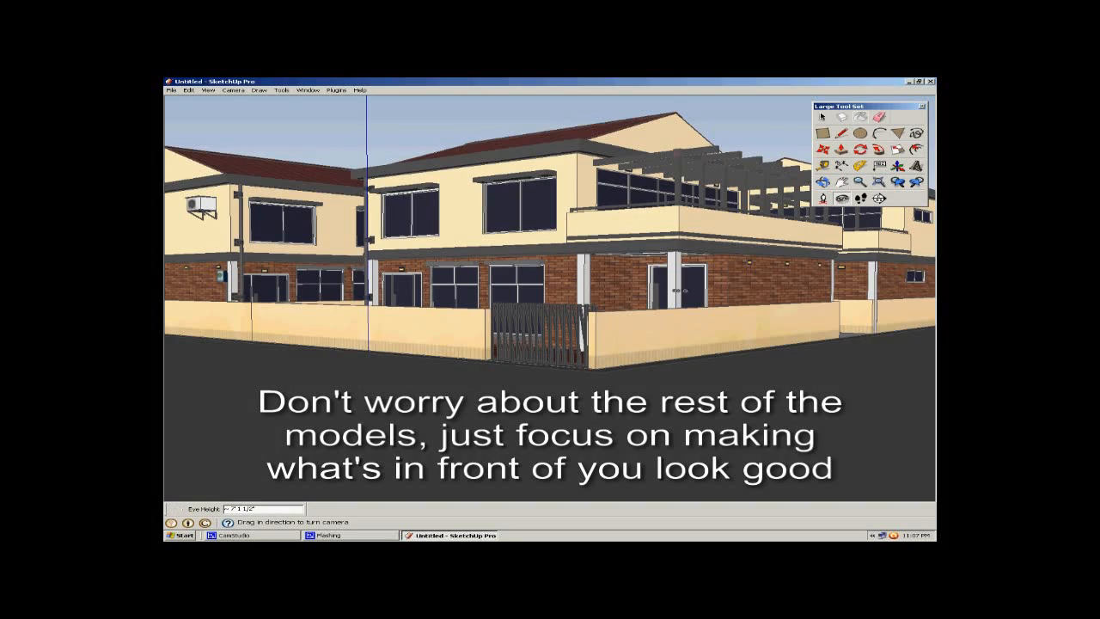
left_click_drag(634, 343, 625, 319)
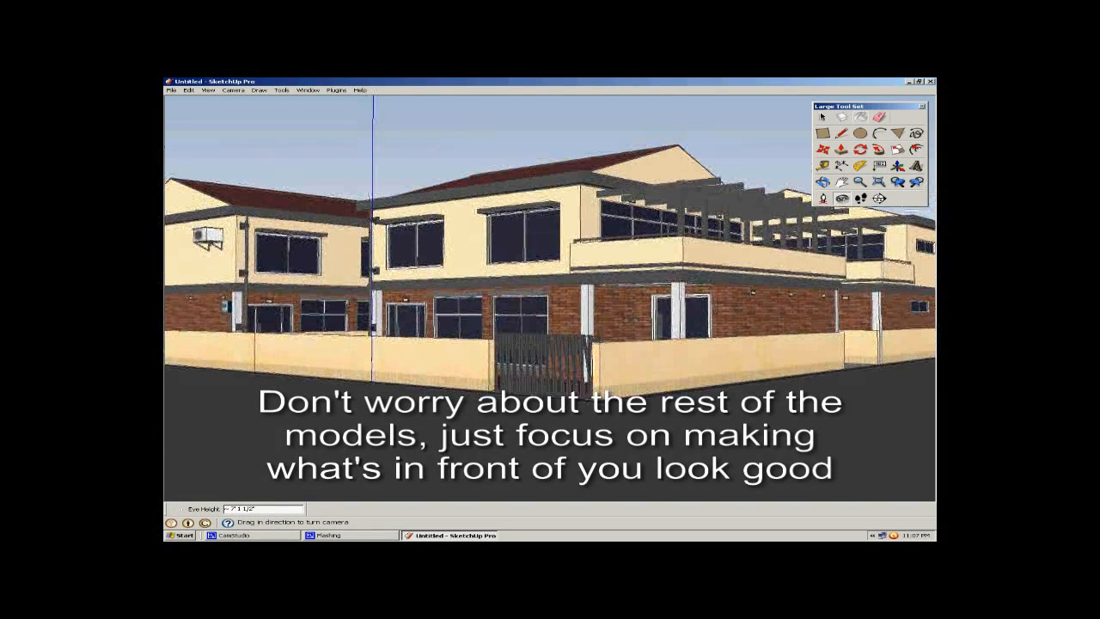
left_click(840, 184)
left_click_drag(730, 297, 726, 282)
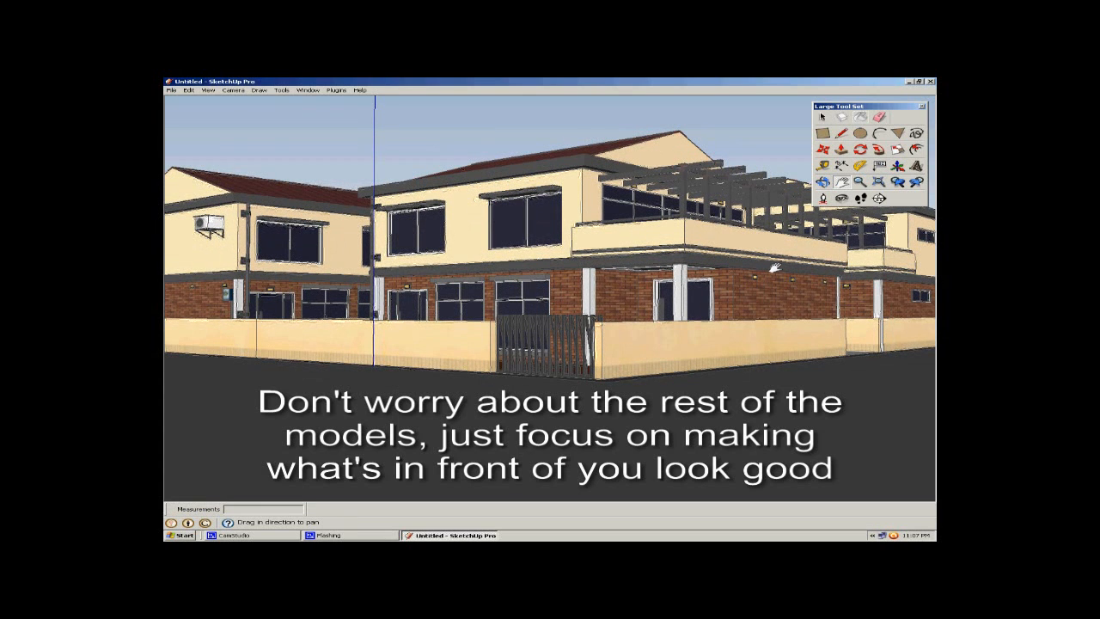
Turn off the sky in the Default Earth Modeling style and set the background color to white with lightness 100.
left_click(822, 117)
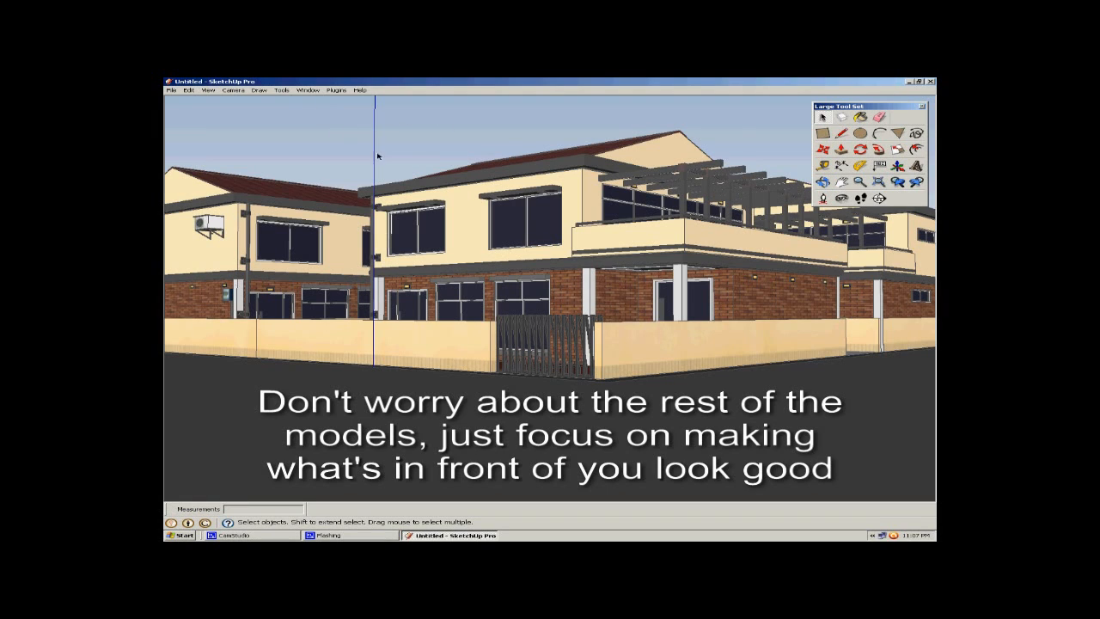
left_click(308, 89)
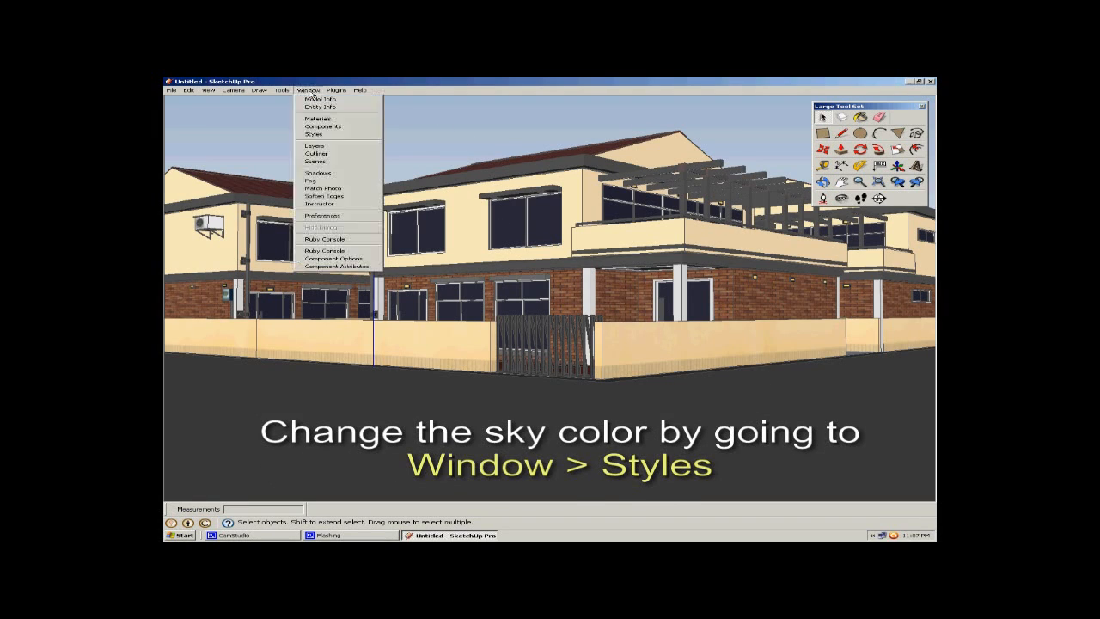
left_click(335, 134)
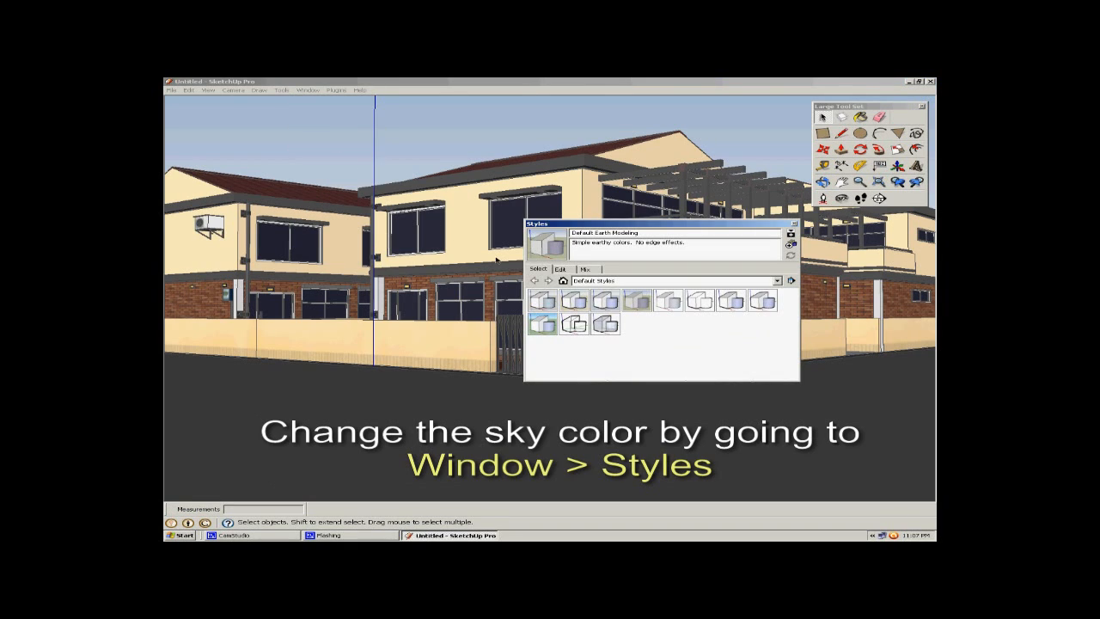
left_click(560, 269)
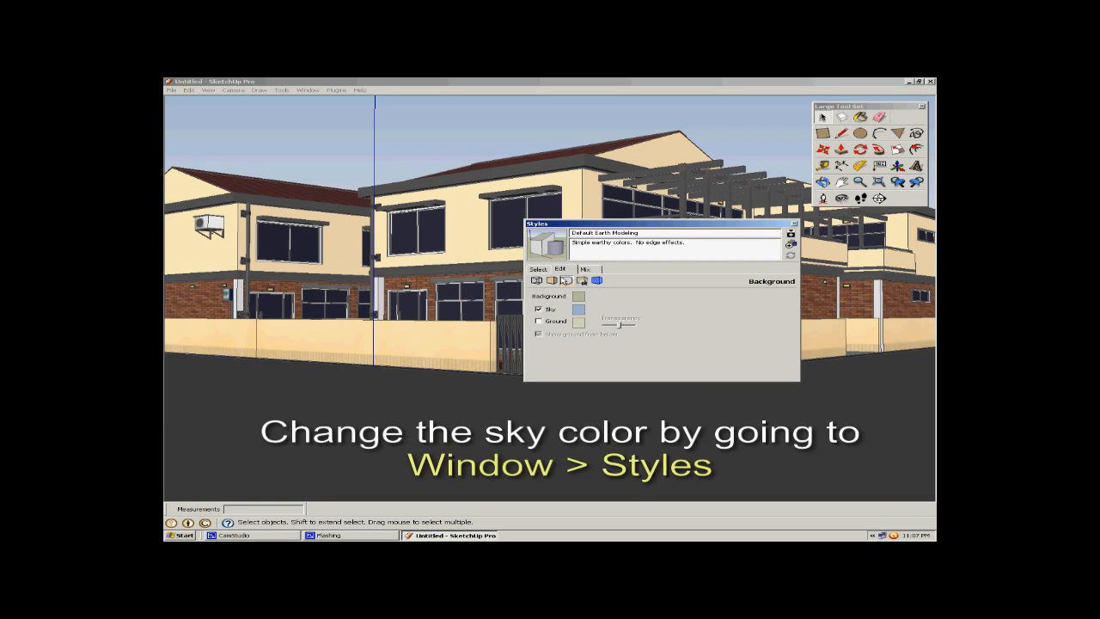
left_click(538, 310)
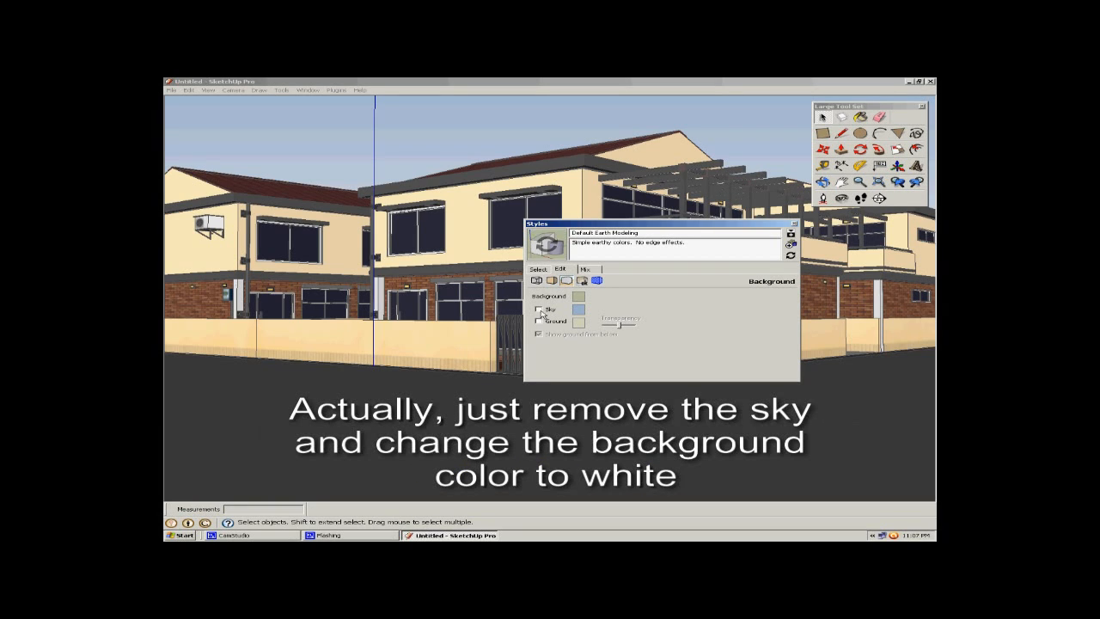
left_click(580, 297)
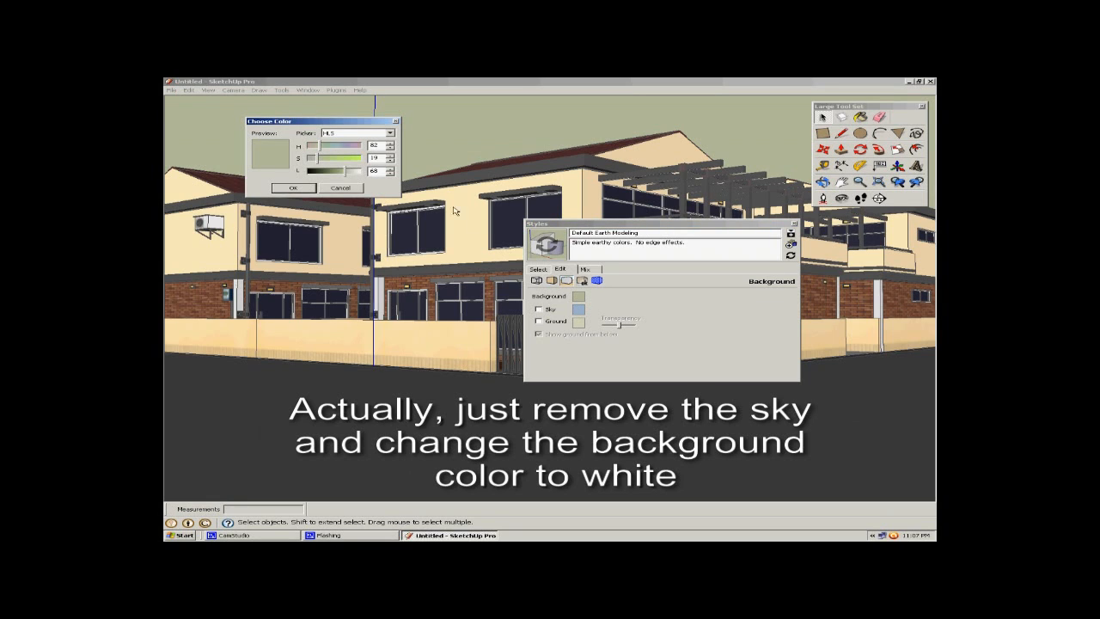
left_click_drag(349, 172, 362, 174)
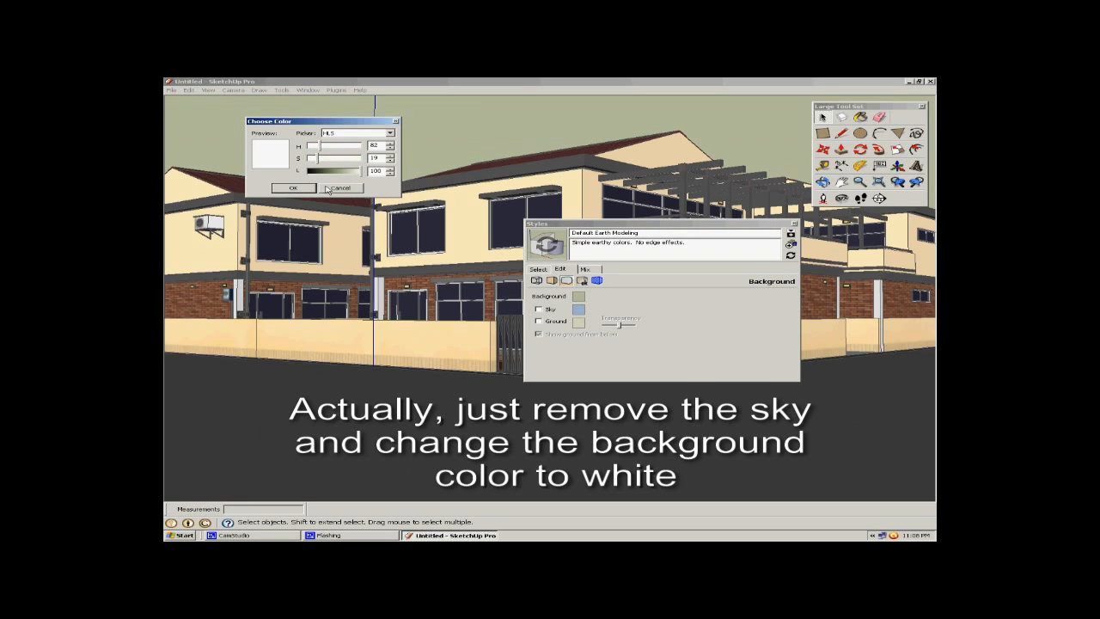
left_click(292, 187)
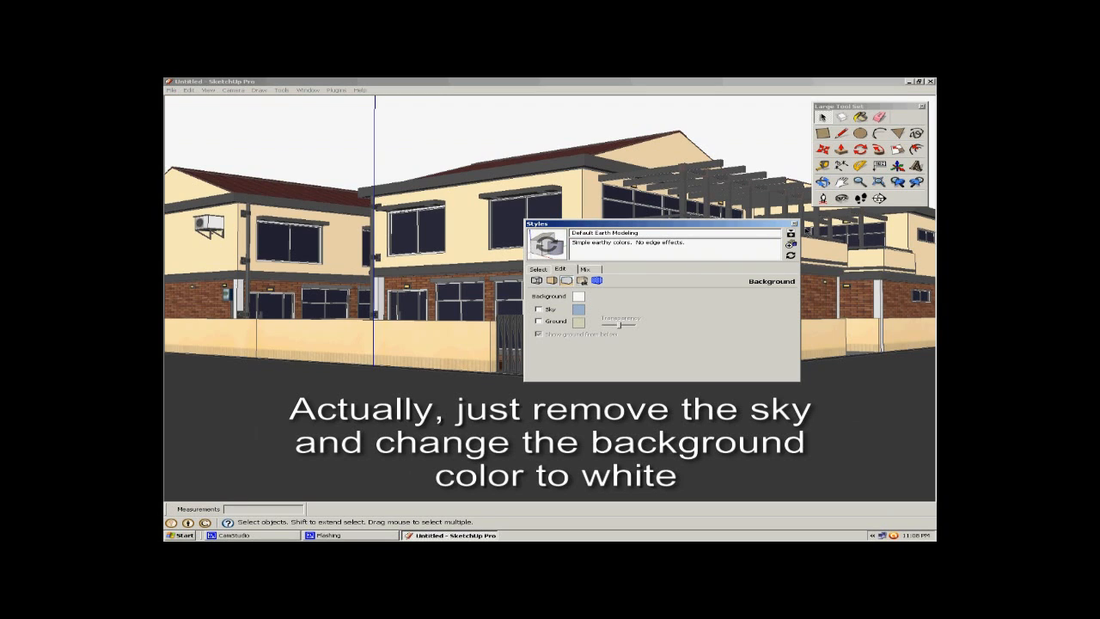
left_click(794, 224)
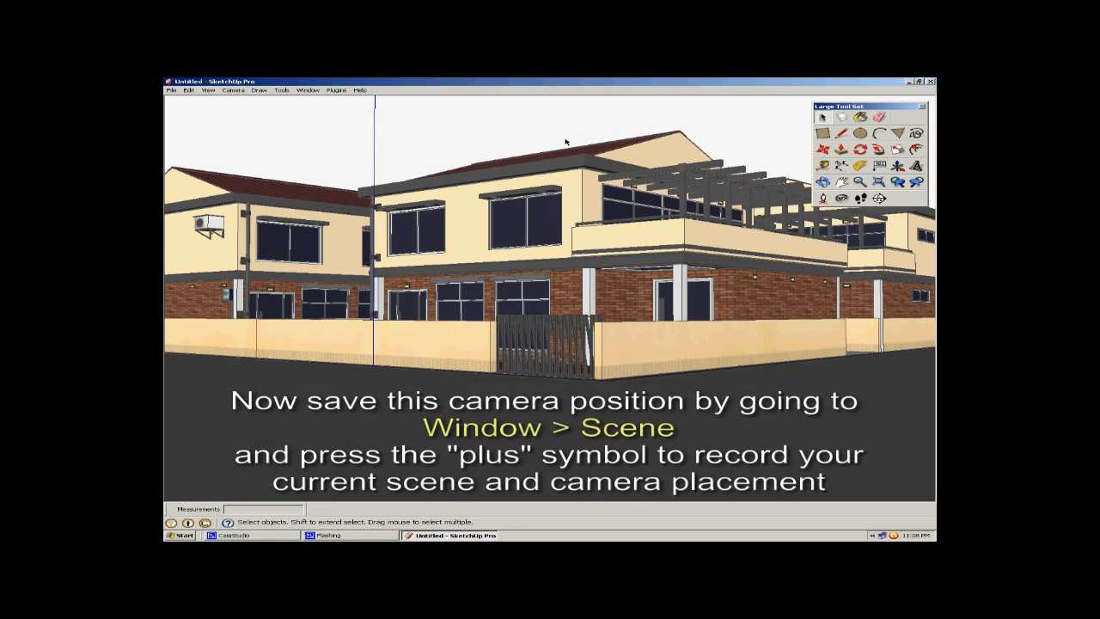
Save the current street-level camera view as a new scene and close the scene manager.
left_click(308, 90)
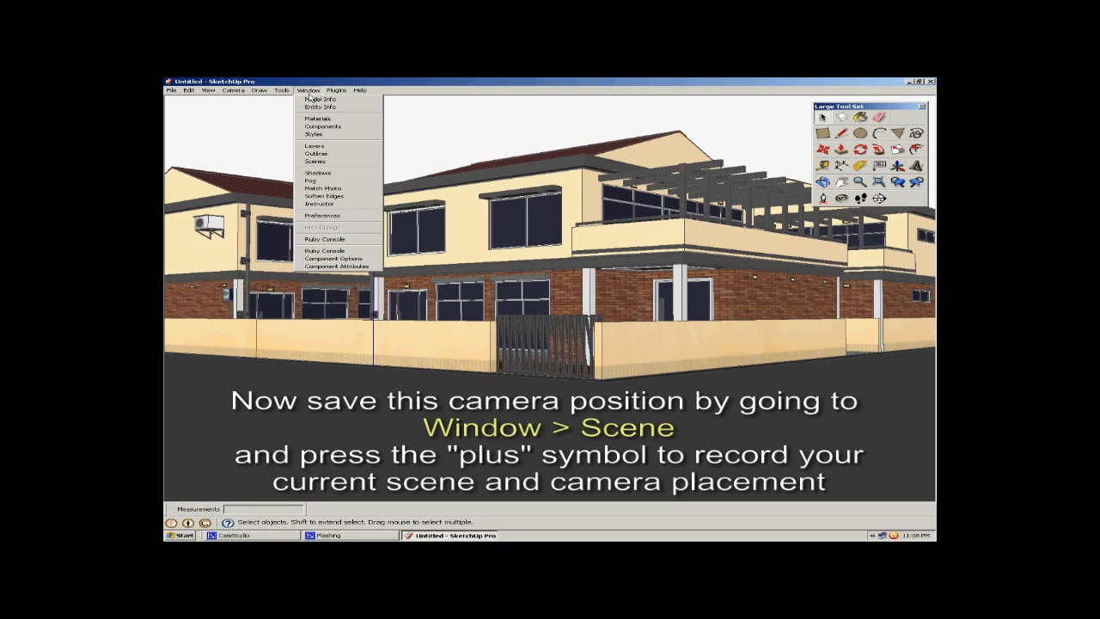
left_click(360, 162)
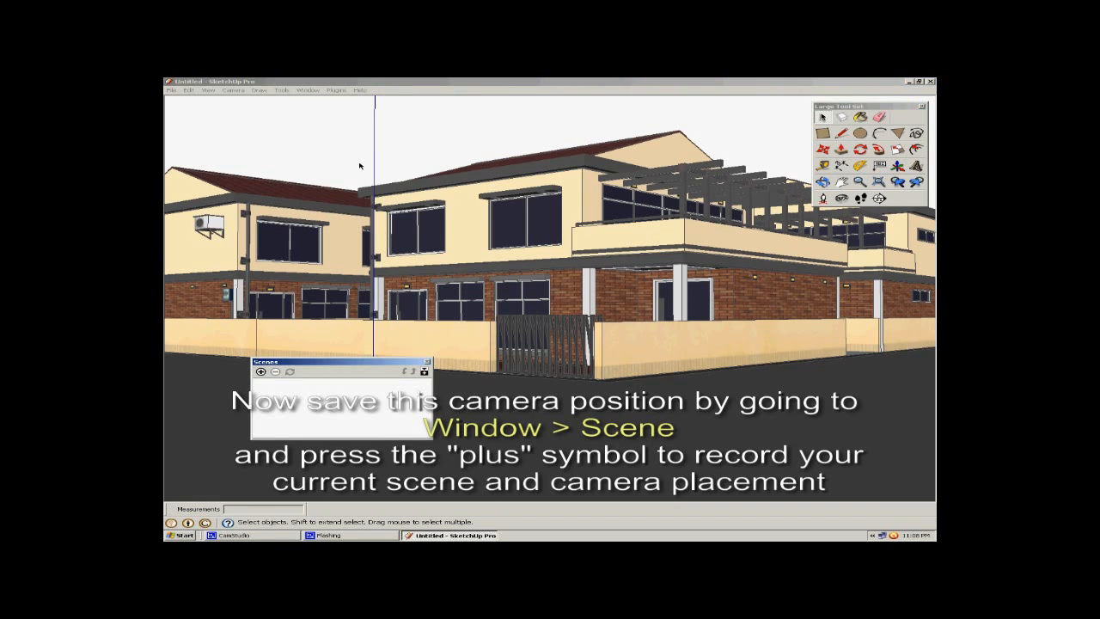
left_click(260, 371)
left_click(337, 441)
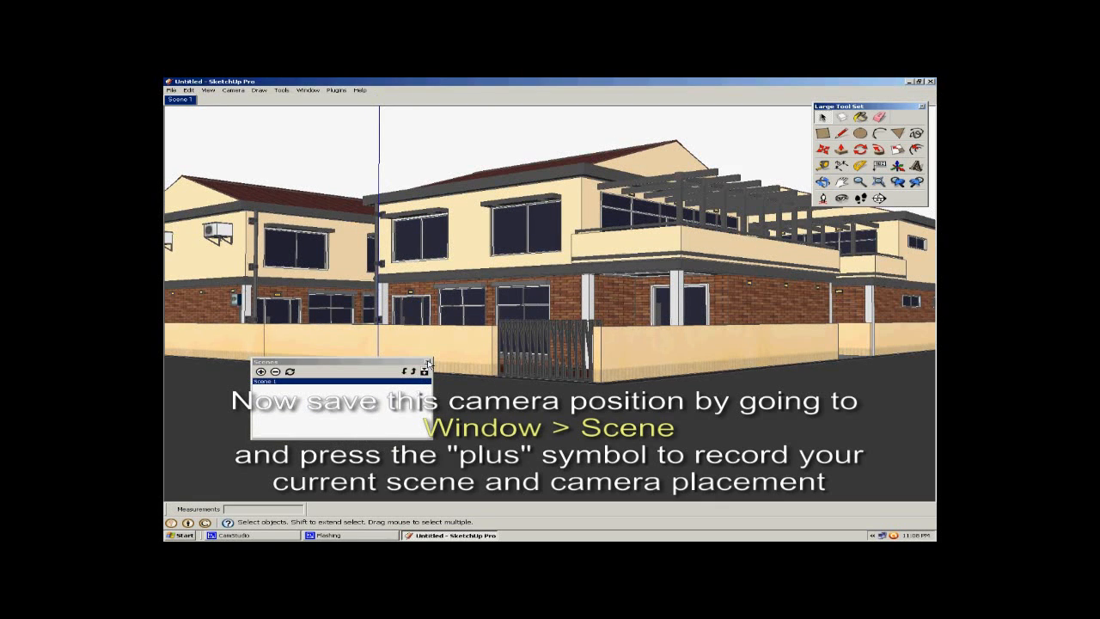
left_click(428, 364)
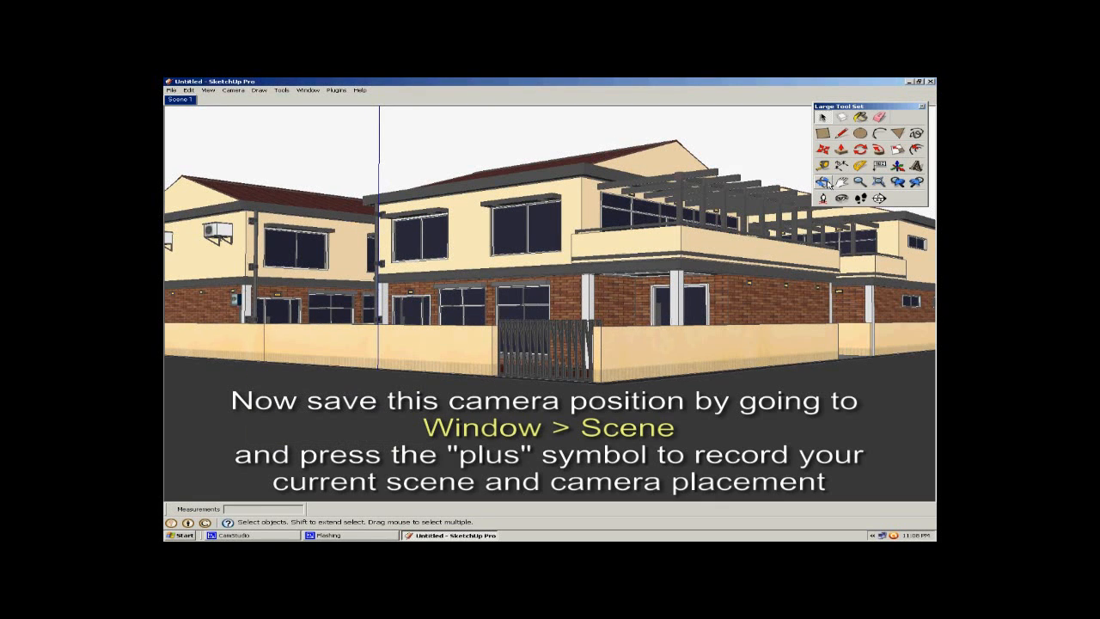
Orbit away from the street-level view and restore the camera position saved in Scene 1.
left_click(823, 183)
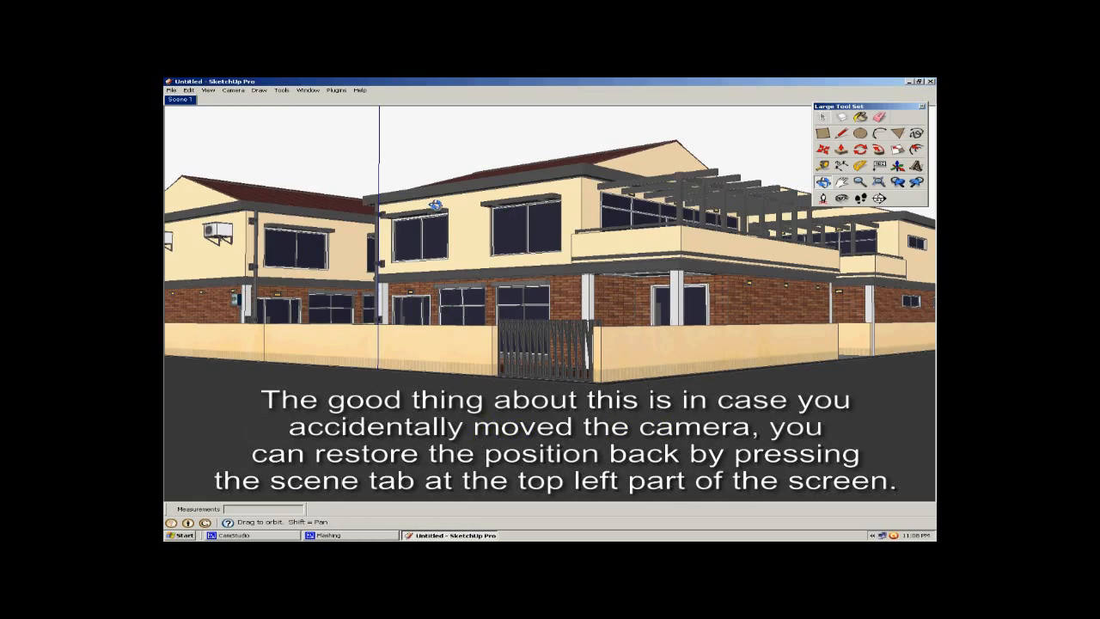
left_click_drag(436, 205, 487, 365)
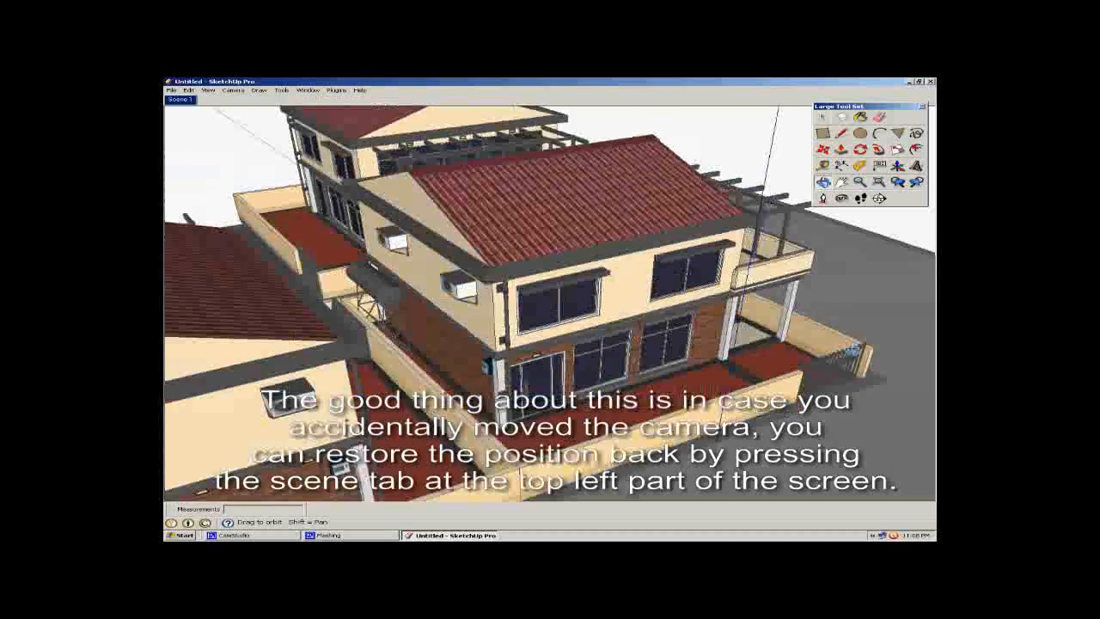
left_click(170, 100)
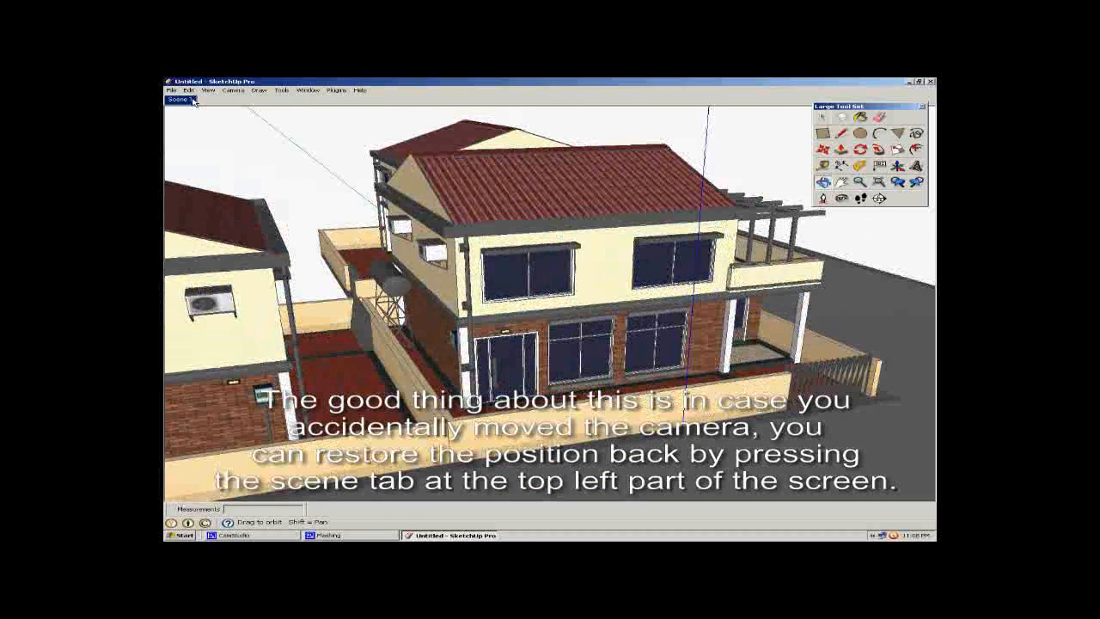
left_click(193, 103)
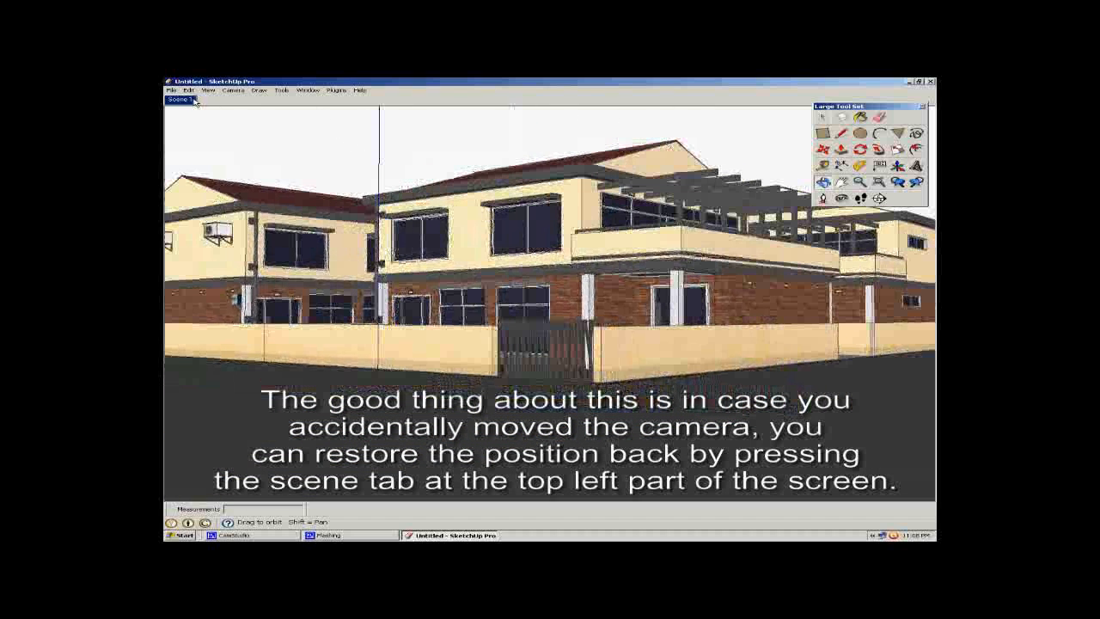
left_click(822, 118)
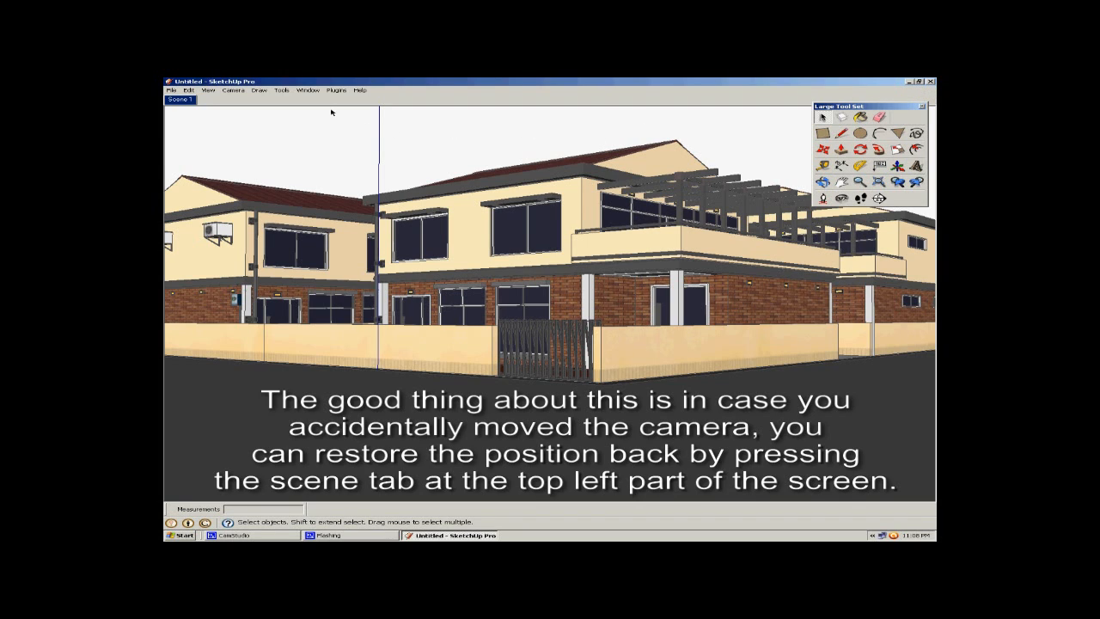
Set the color of Layer0 to black with brightness 0 and display the whole model with Color by layer.
left_click(308, 90)
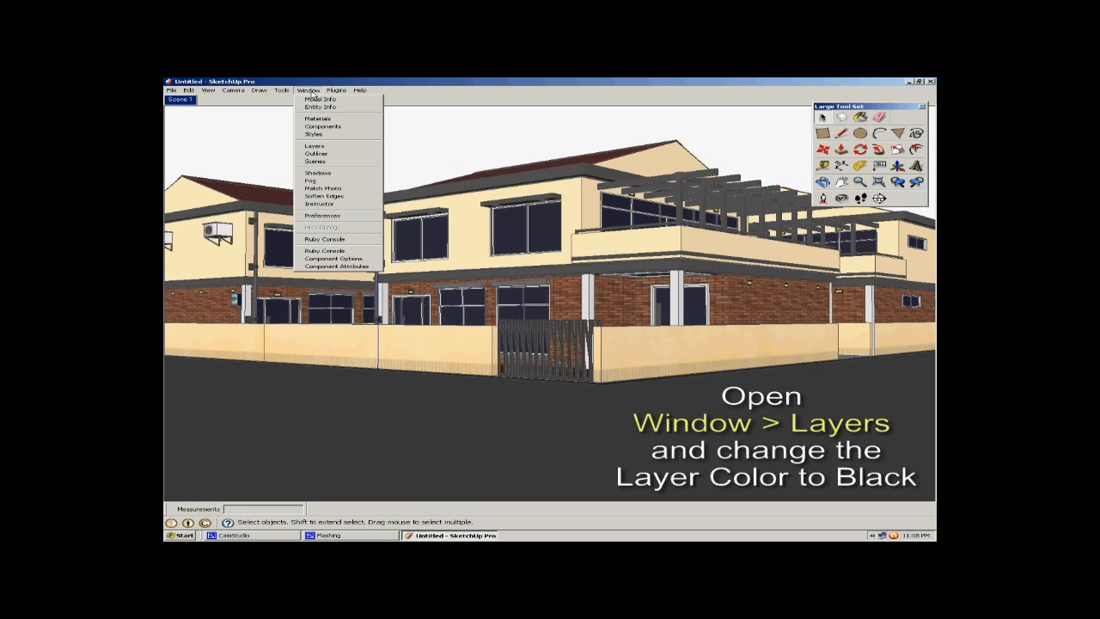
left_click(365, 147)
left_click(494, 311)
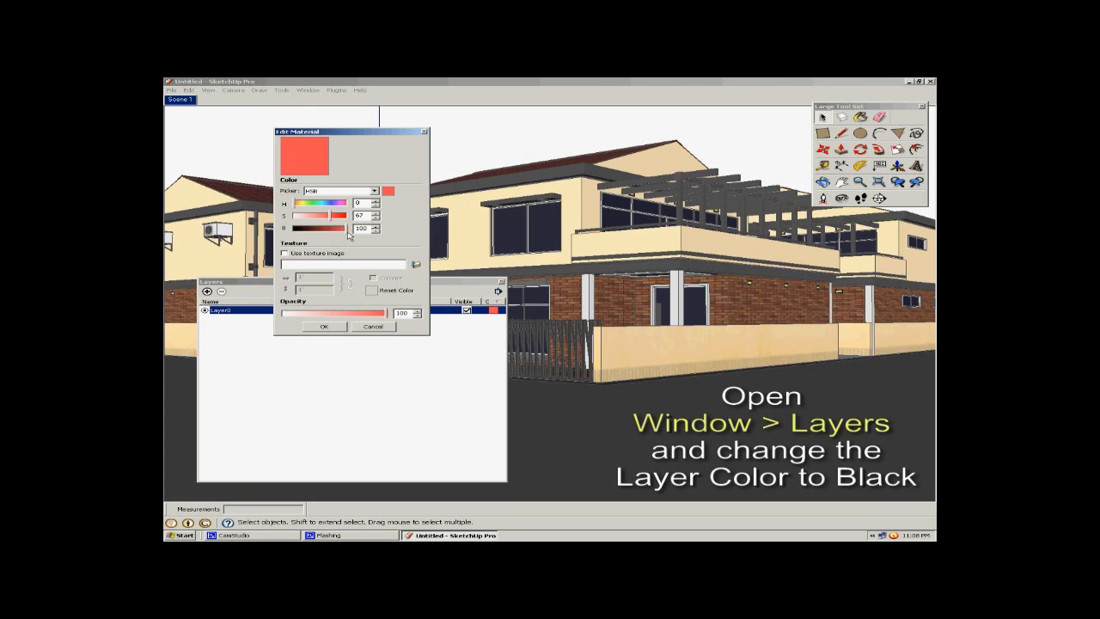
left_click_drag(347, 230, 293, 229)
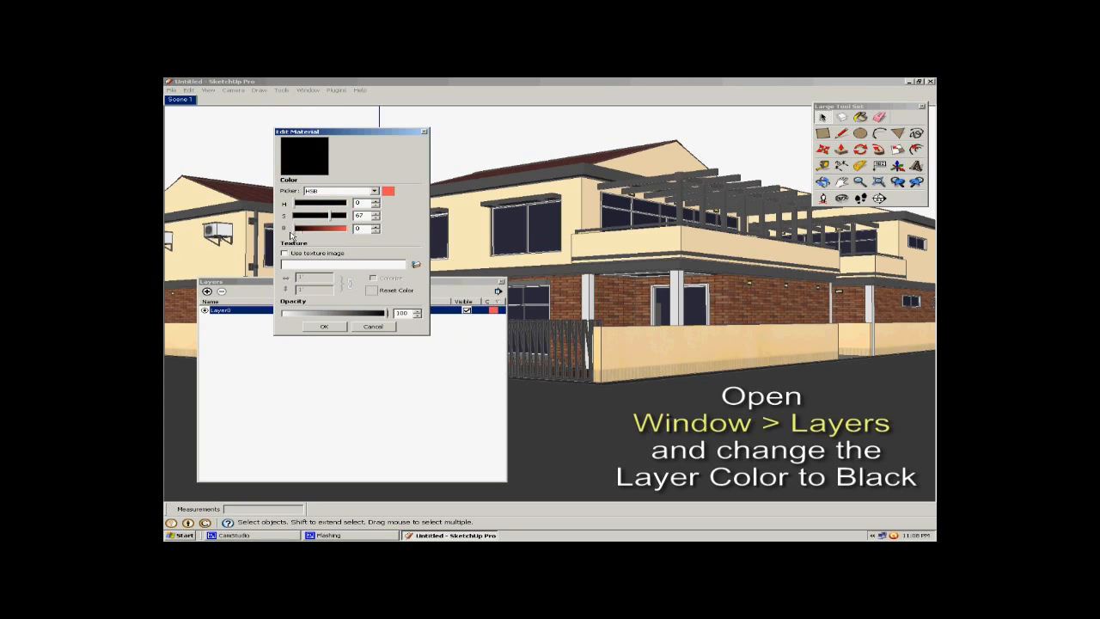
left_click(314, 327)
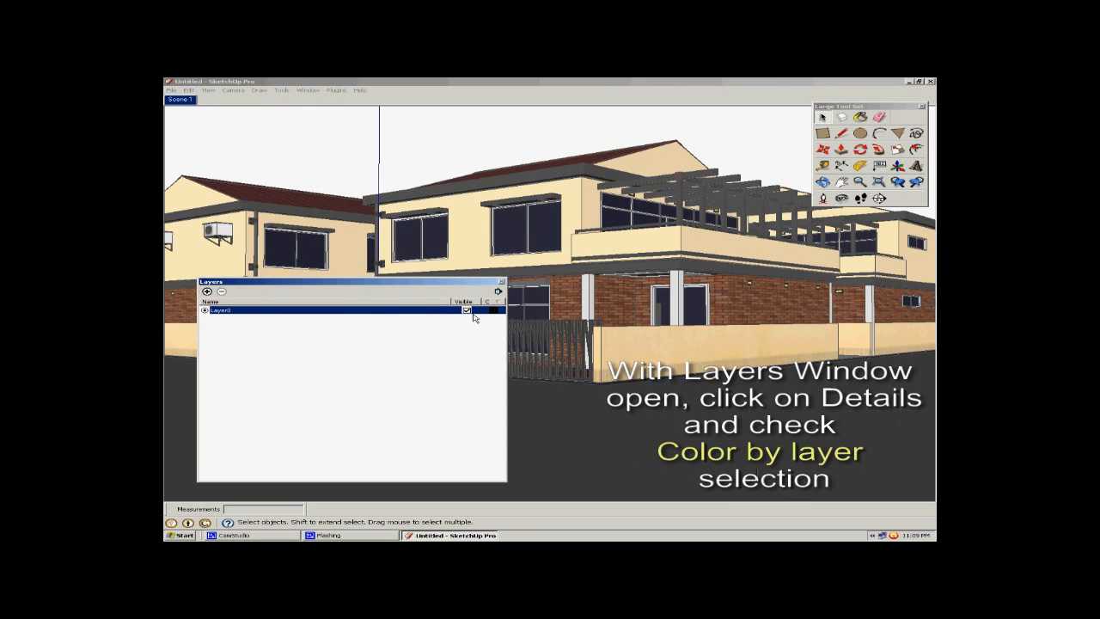
left_click(497, 293)
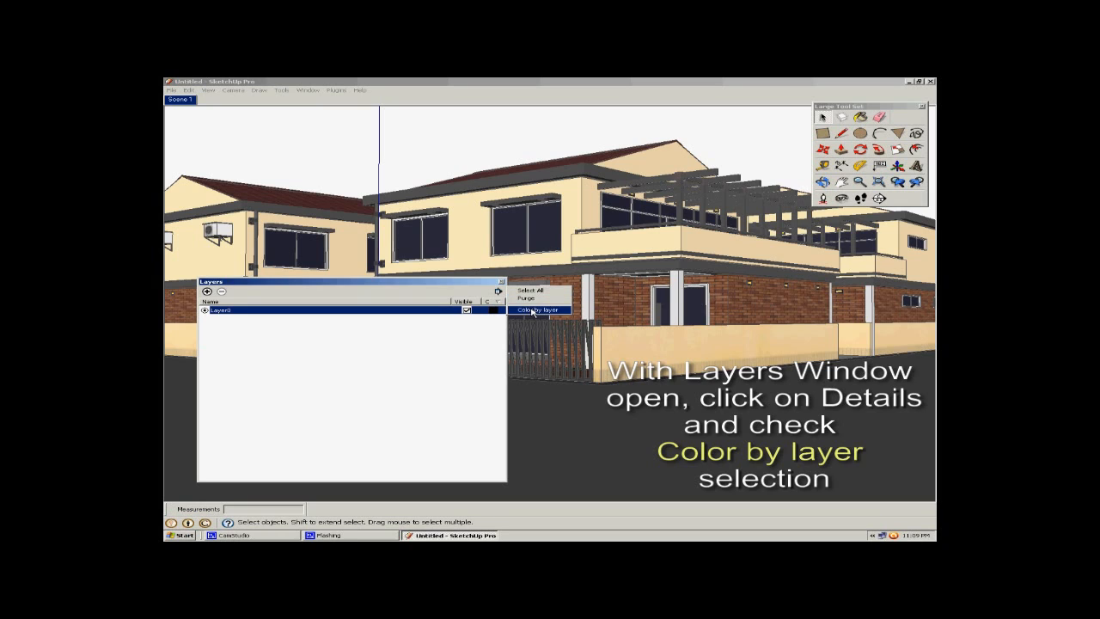
left_click(531, 312)
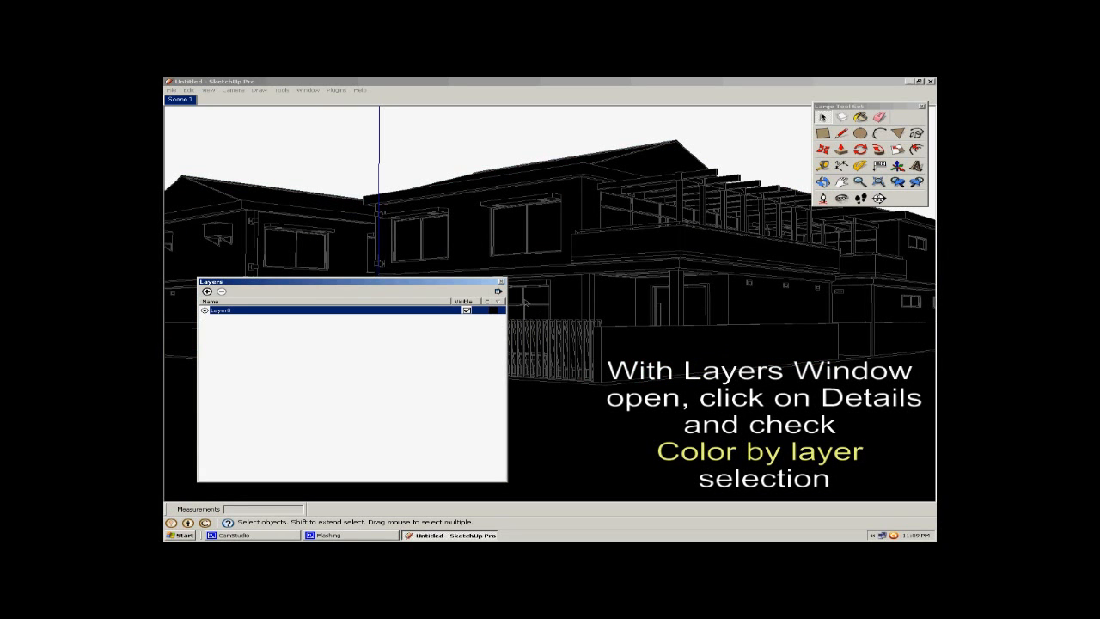
left_click(503, 283)
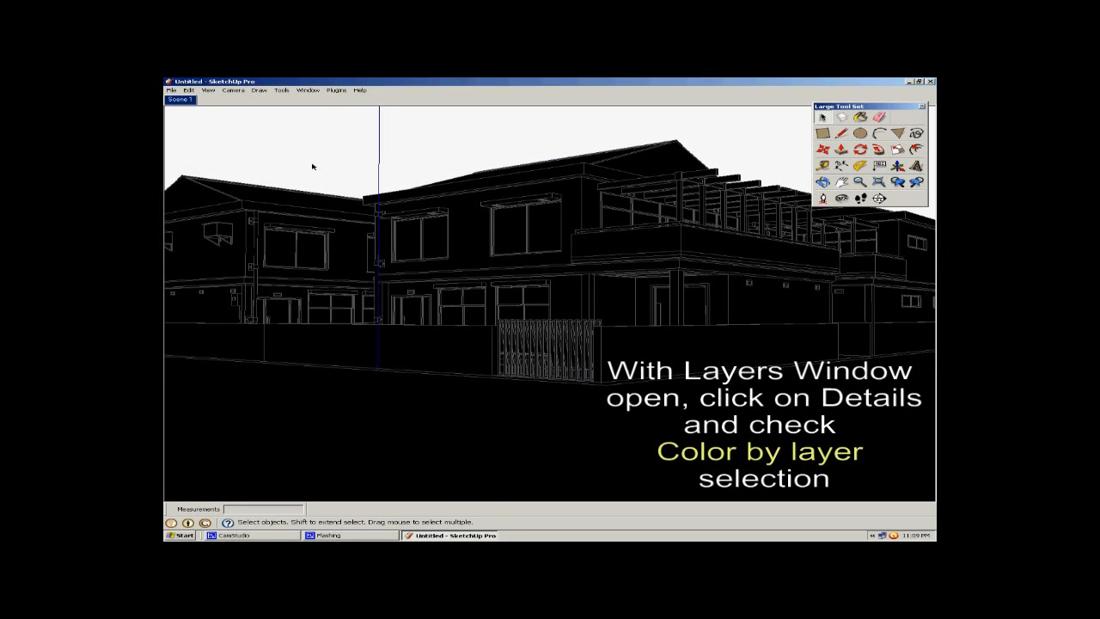
Turn off the display of edges so the houses and road show as a plain black silhouette.
left_click(208, 90)
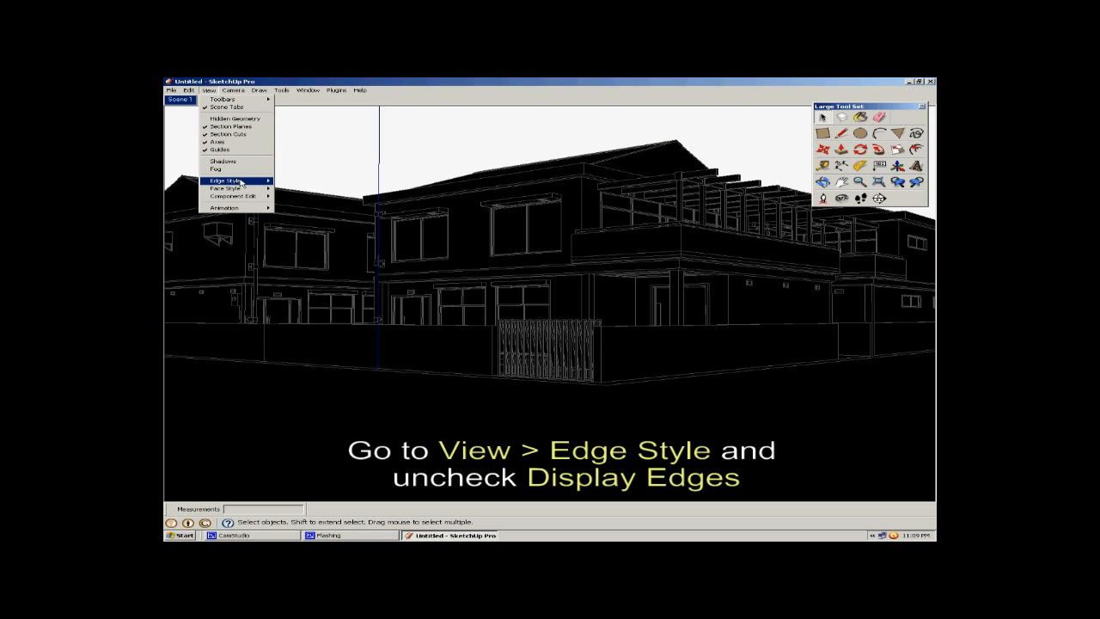
mouse_move(241, 182)
left_click(288, 184)
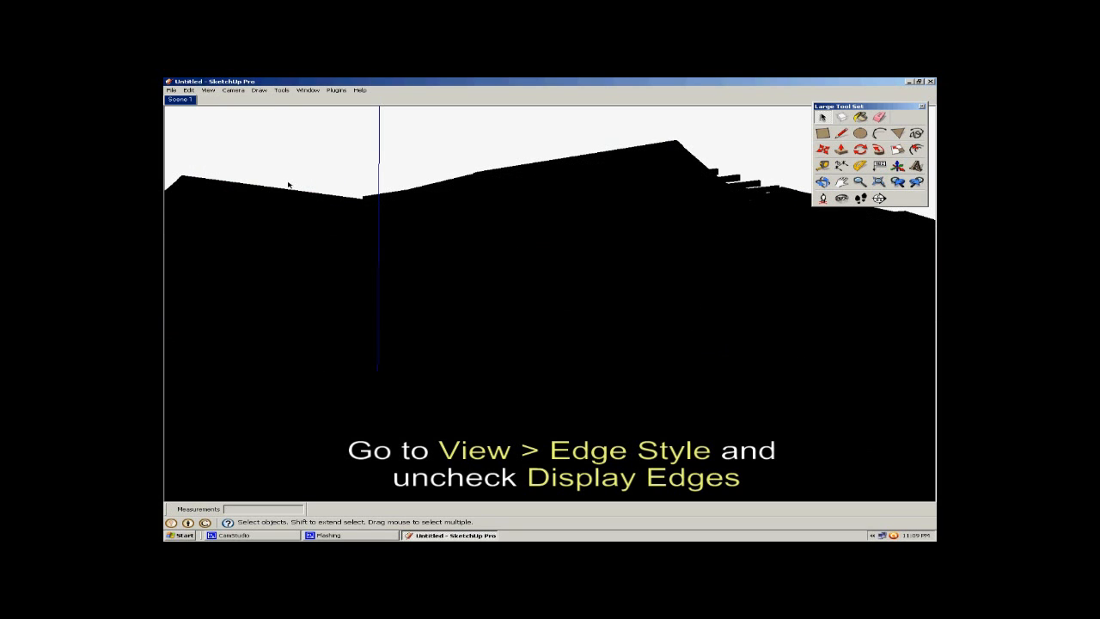
Export the silhouette view as a 2D PNG named alpha.png into Project Folder at 2700 by 1847 pixels with anti-aliasing.
left_click(171, 91)
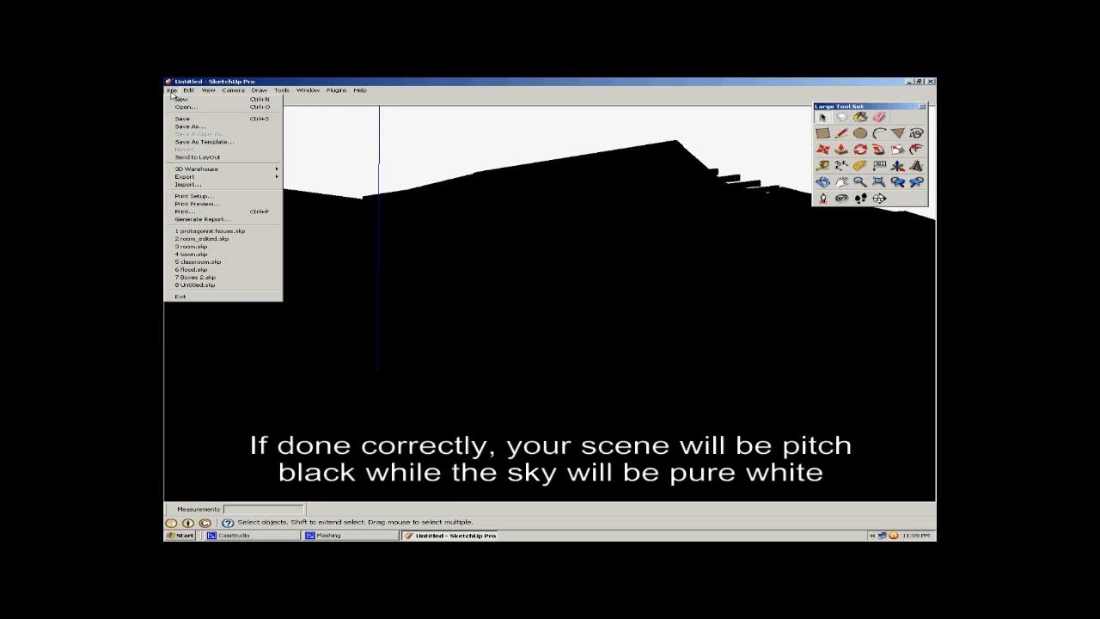
mouse_move(258, 177)
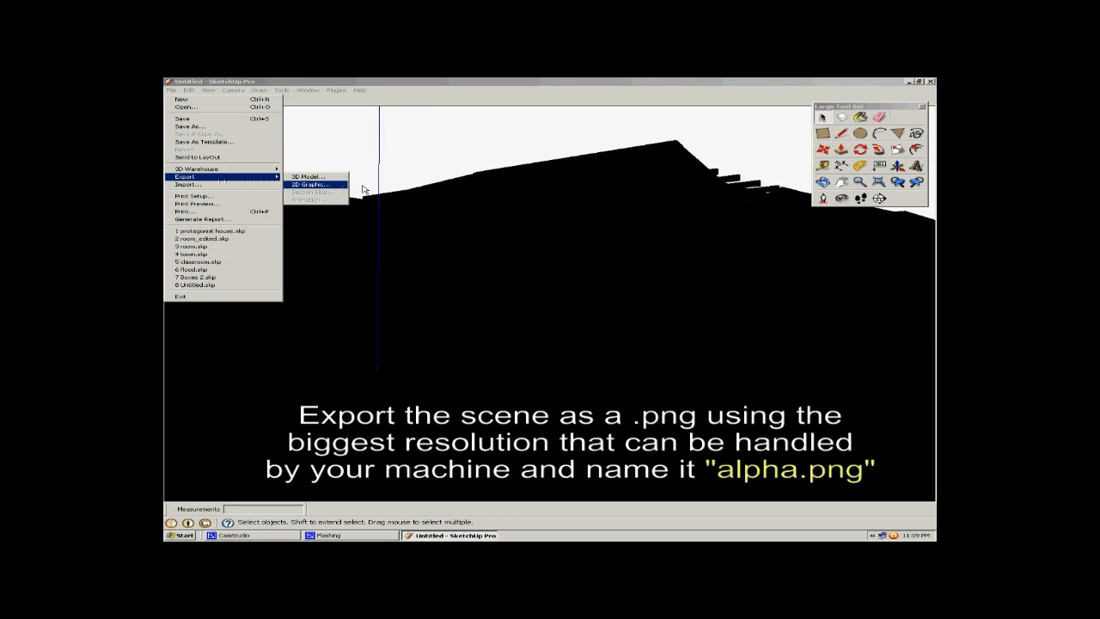
left_click(413, 273)
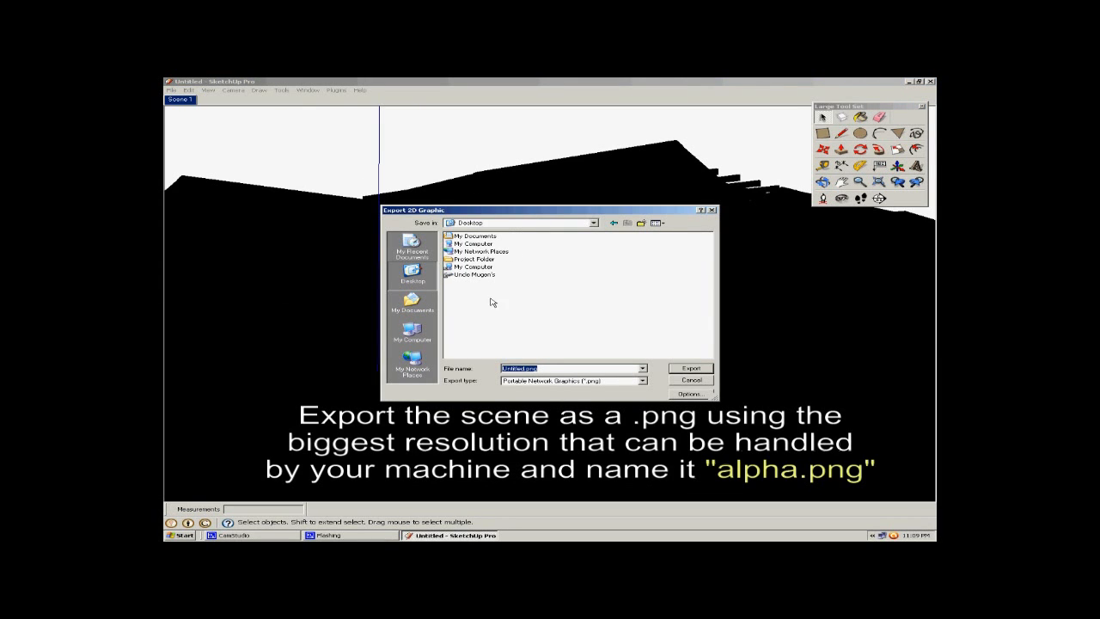
left_click(489, 260)
double_click(489, 260)
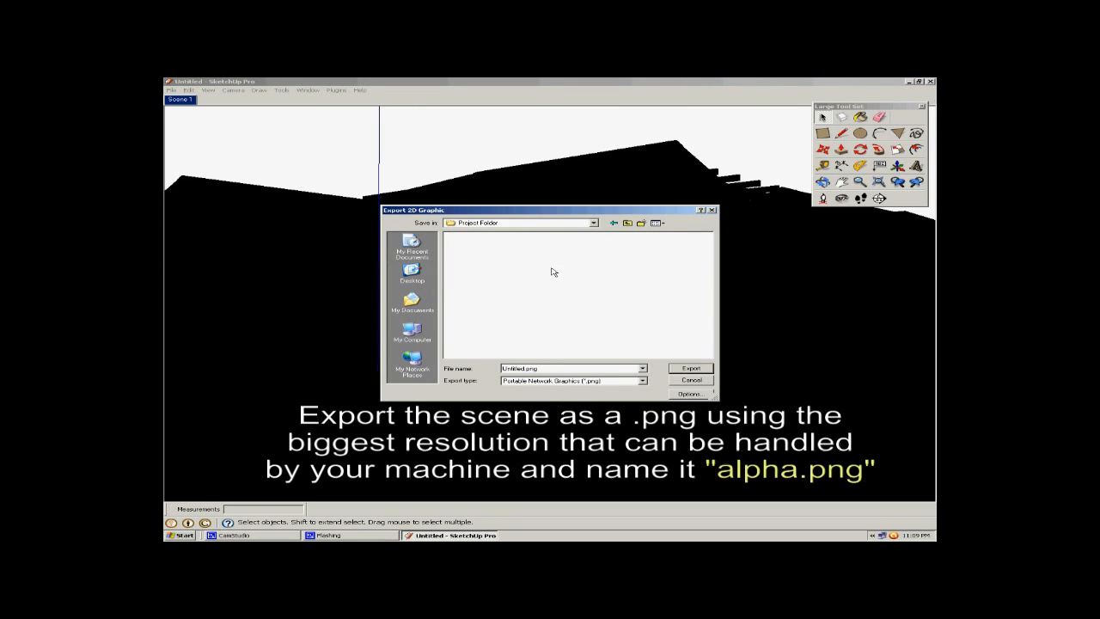
left_click(691, 394)
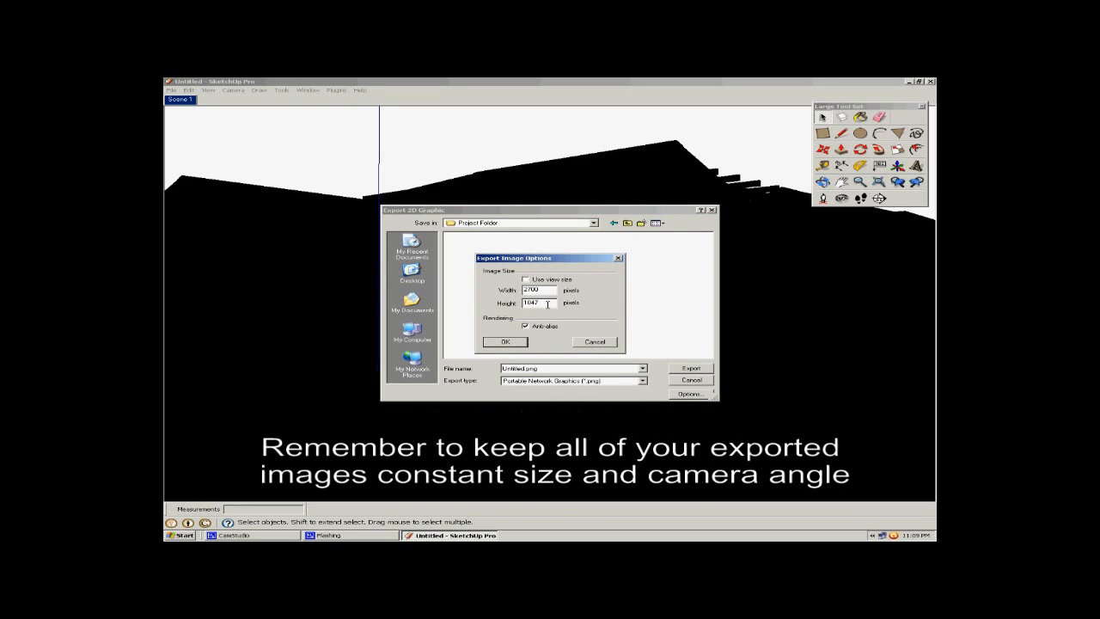
left_click(520, 343)
double_click(548, 368)
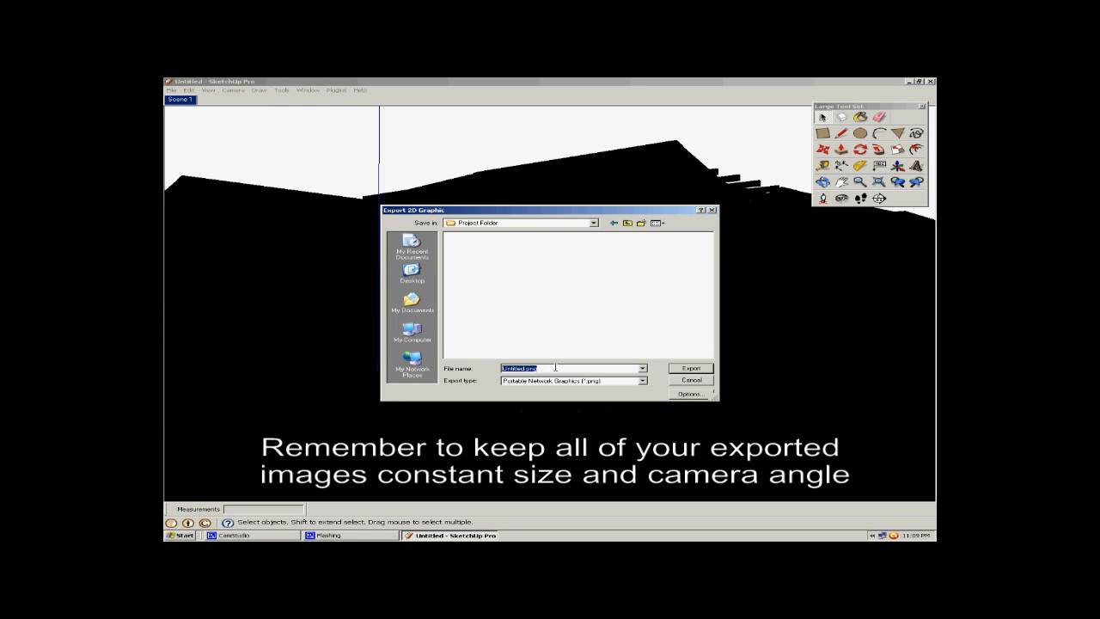
type("4")
left_click(710, 371)
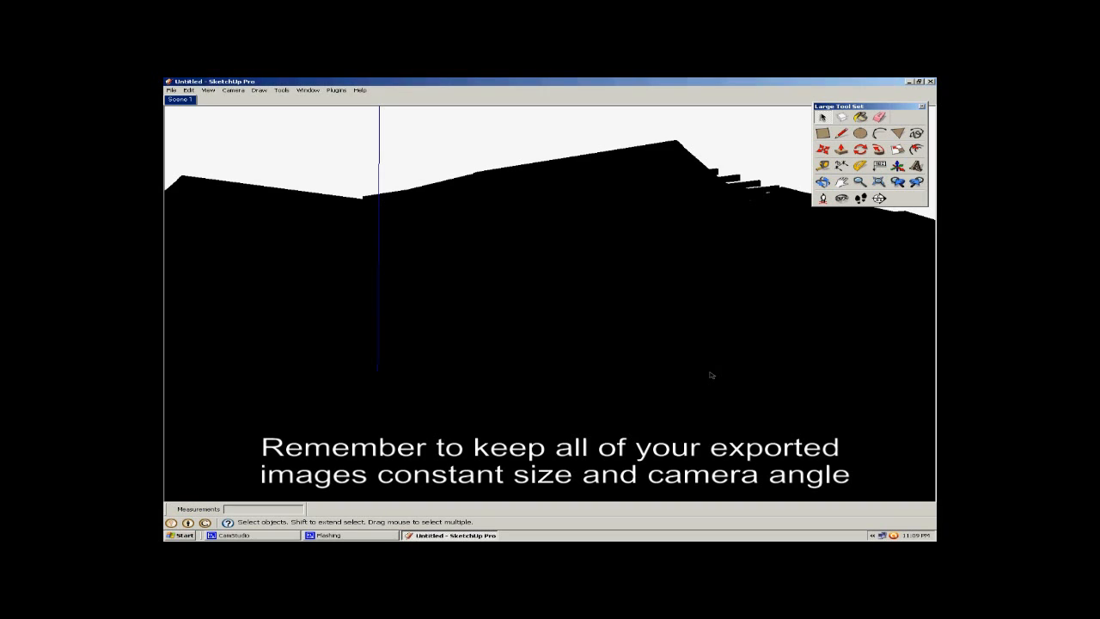
Switch the face style to Hidden Line and export the view as lineart.png into Project Folder at 2700 by 1847 pixels with anti-aliasing.
left_click(188, 90)
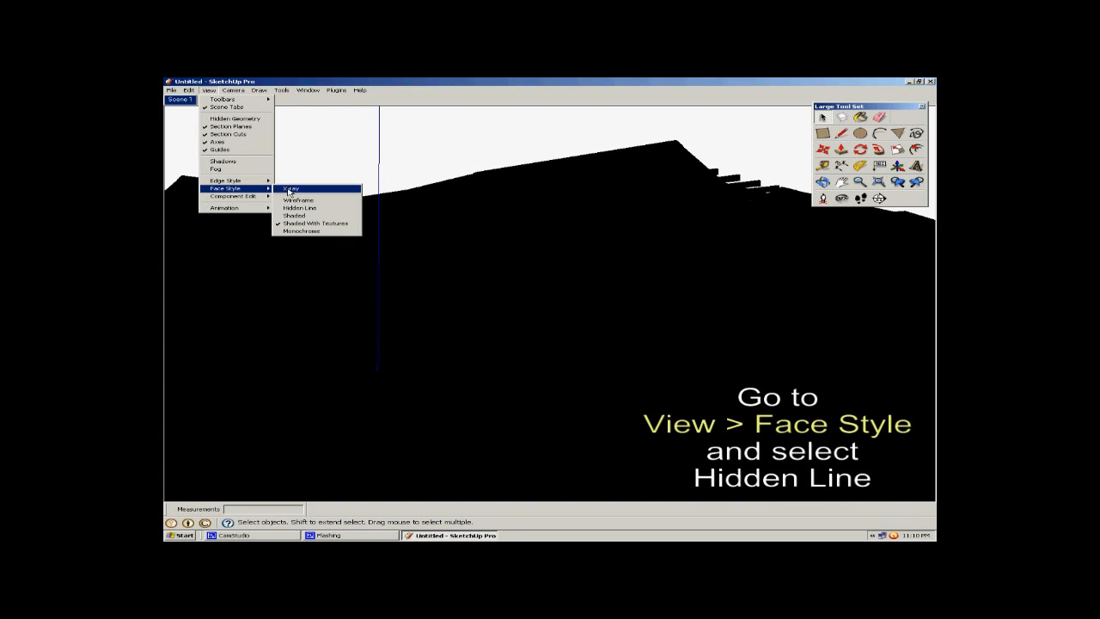
left_click(301, 208)
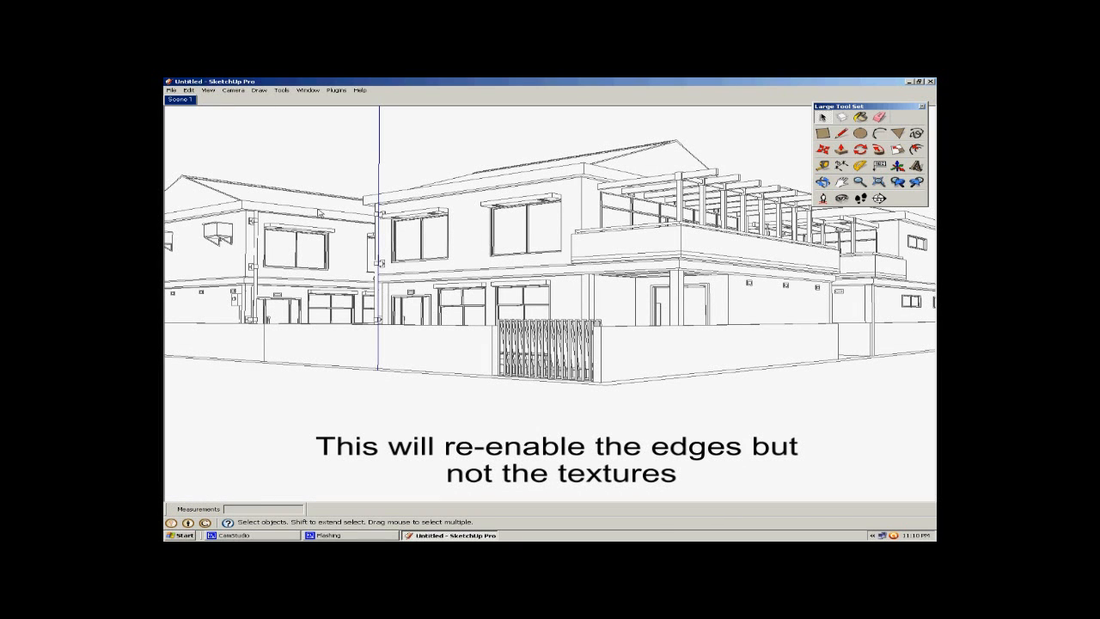
left_click(172, 90)
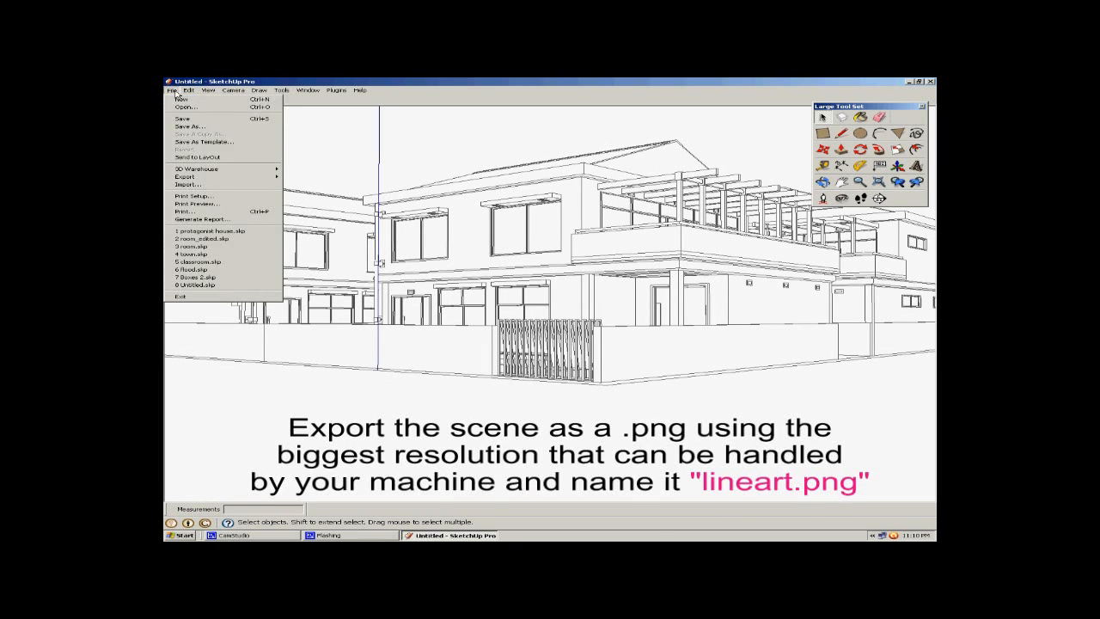
mouse_move(258, 177)
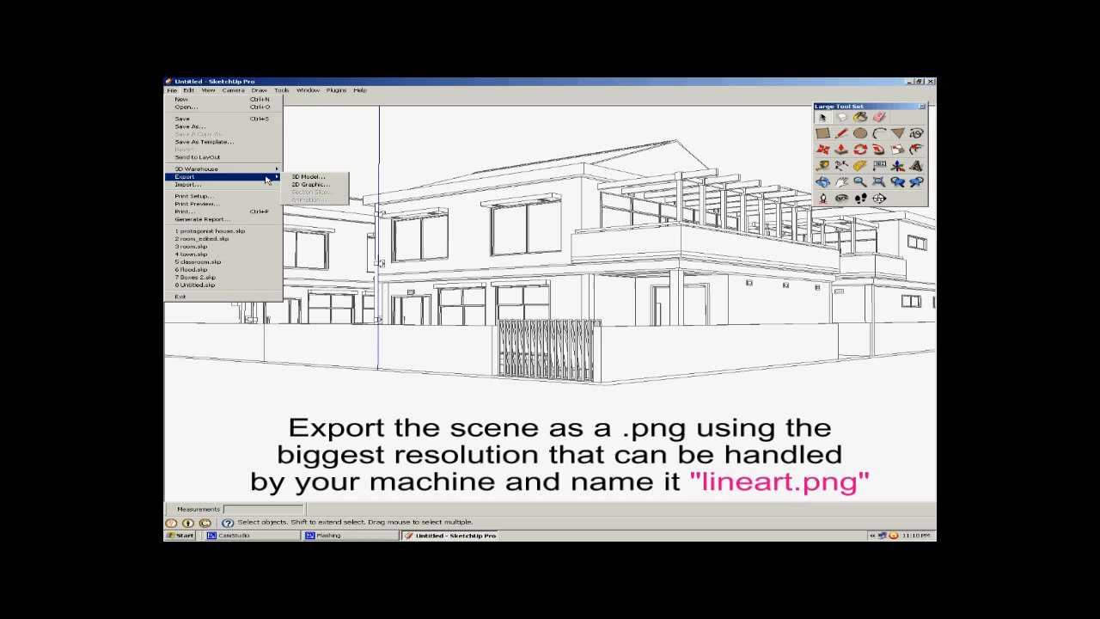
left_click(314, 184)
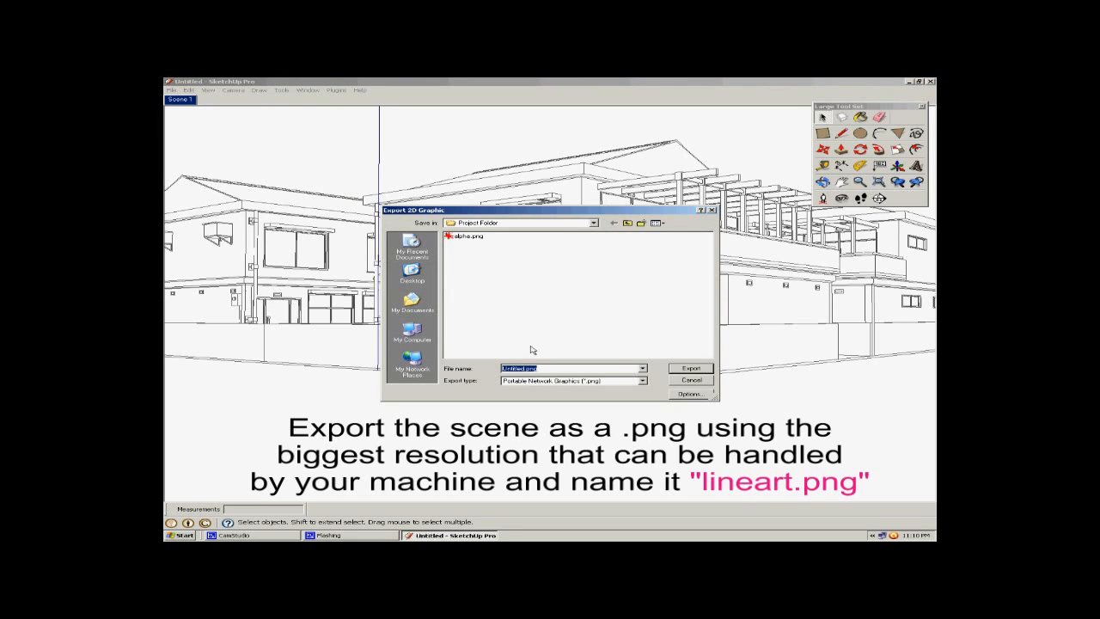
left_click(672, 395)
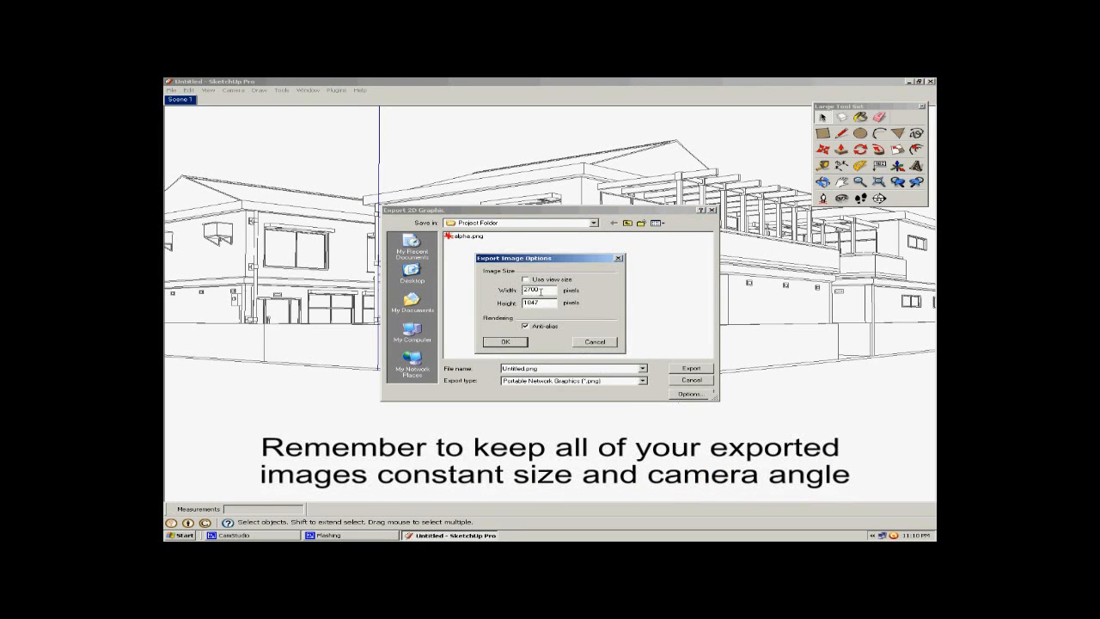
left_click(510, 343)
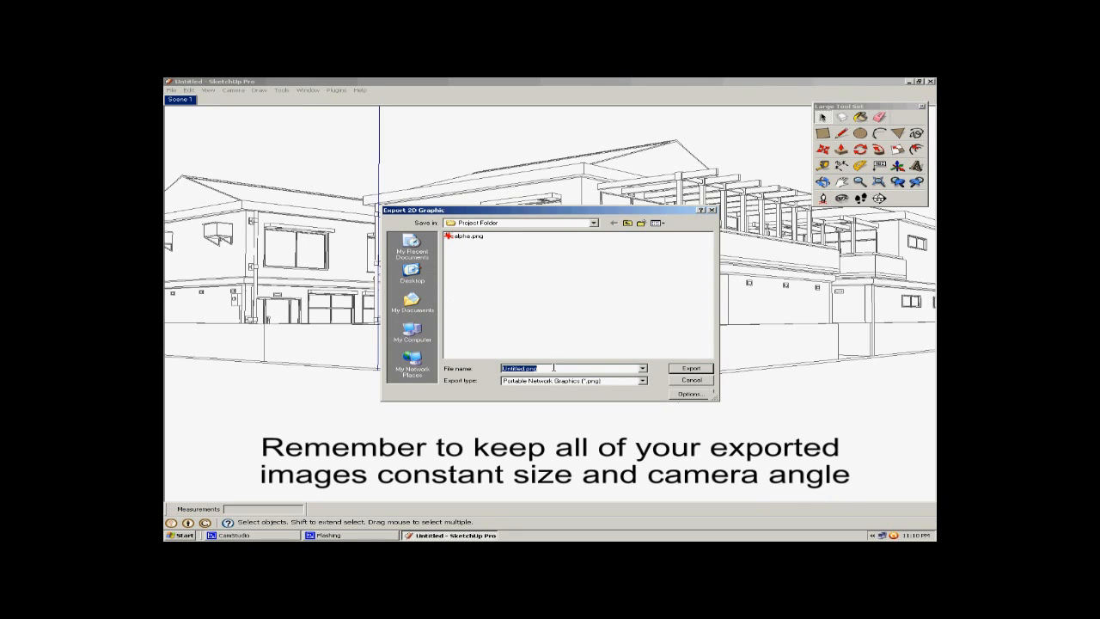
key("BackSpace")
left_click(702, 371)
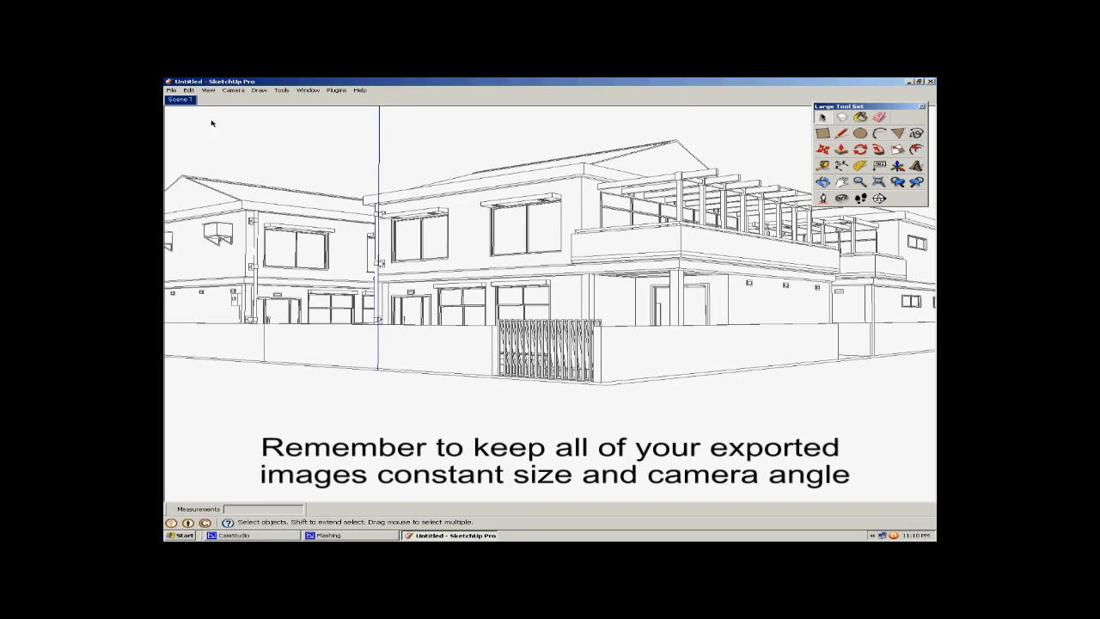
Set the face style of the model to Shaded With Textures.
left_click(208, 89)
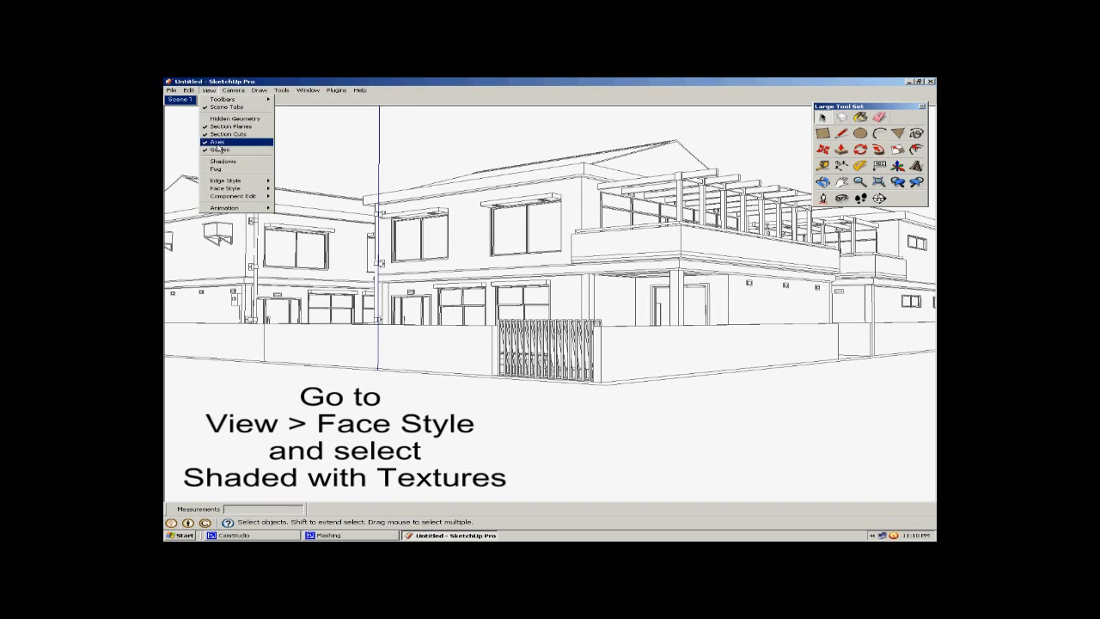
mouse_move(237, 189)
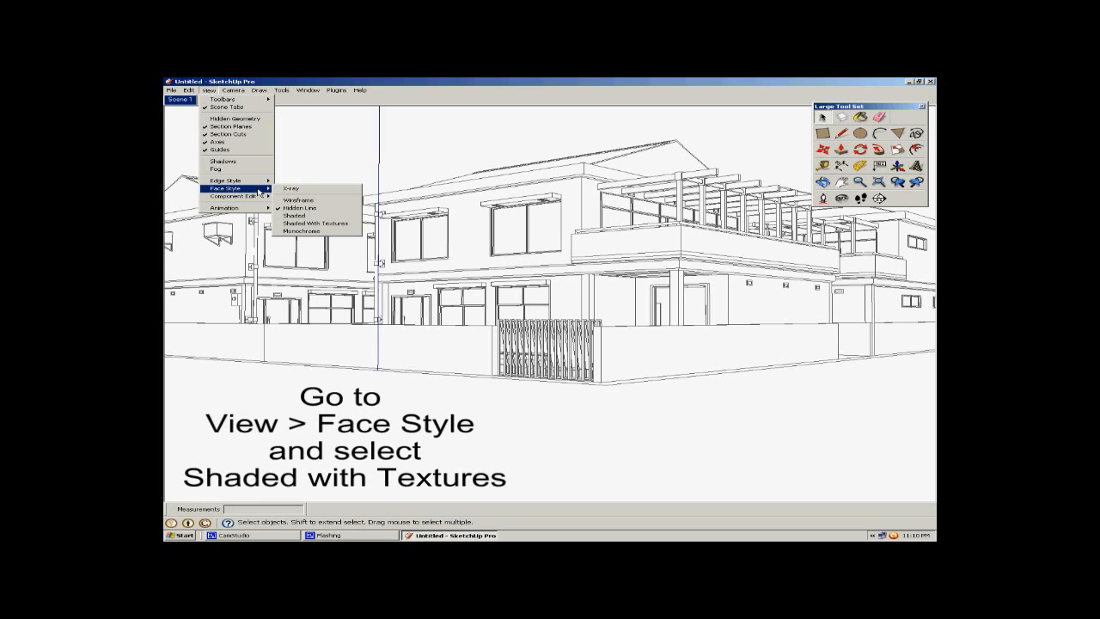
left_click(357, 227)
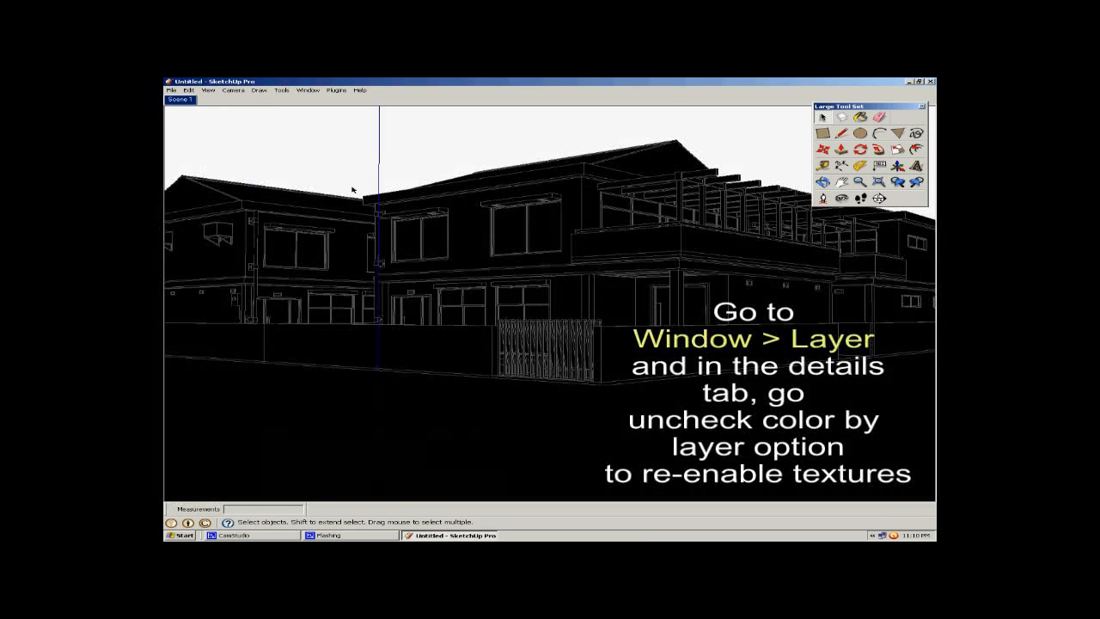
Turn off Color by layer for the model to restore its material colors and textures.
left_click(307, 90)
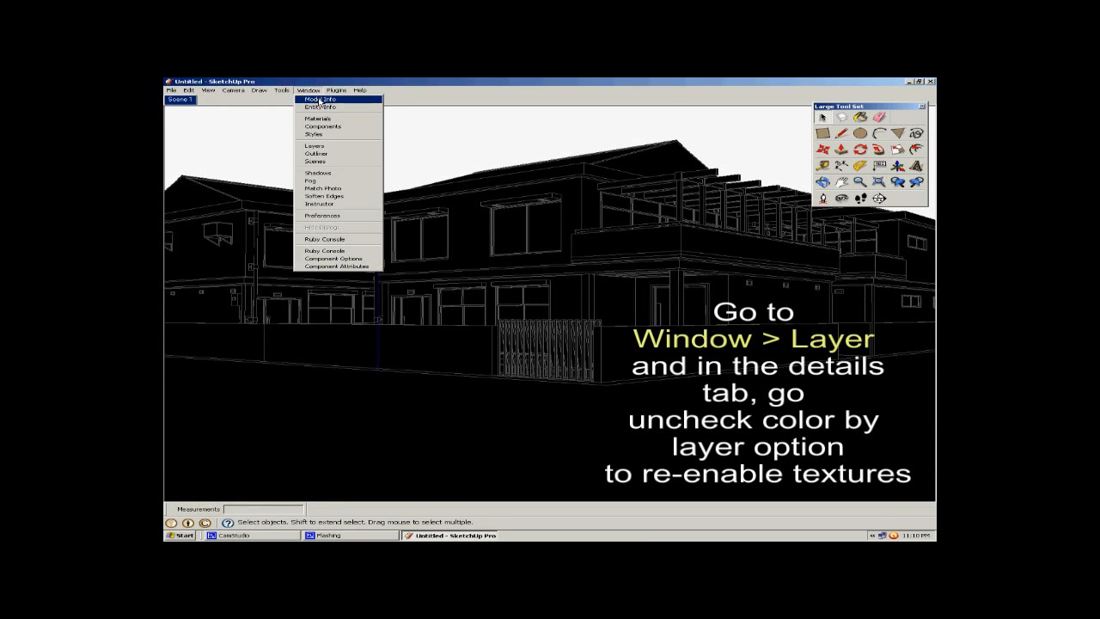
left_click(341, 147)
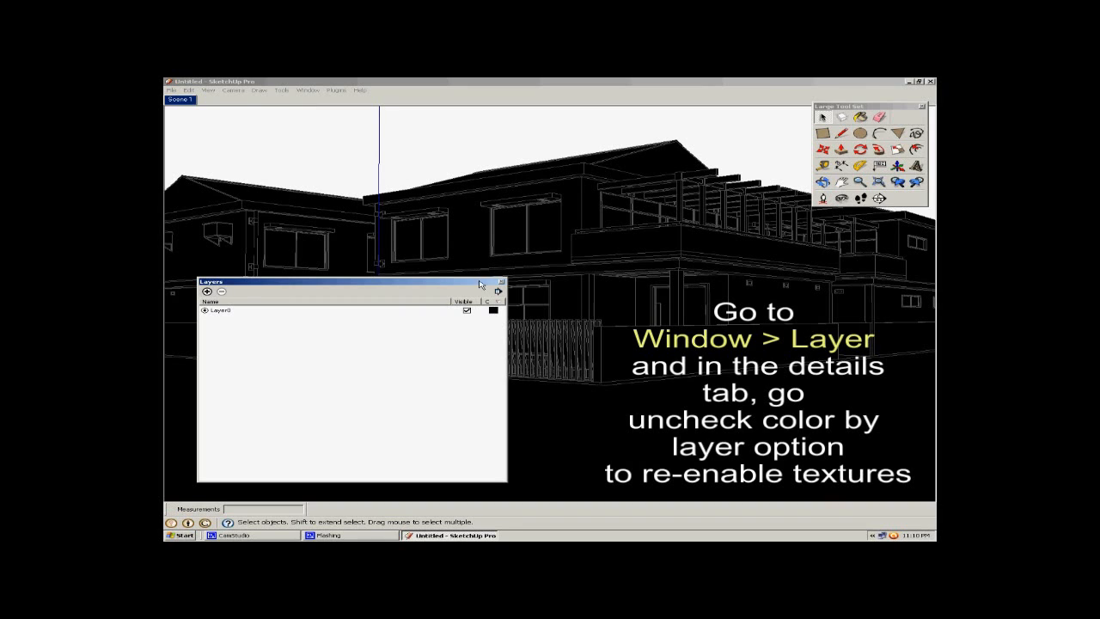
left_click(497, 293)
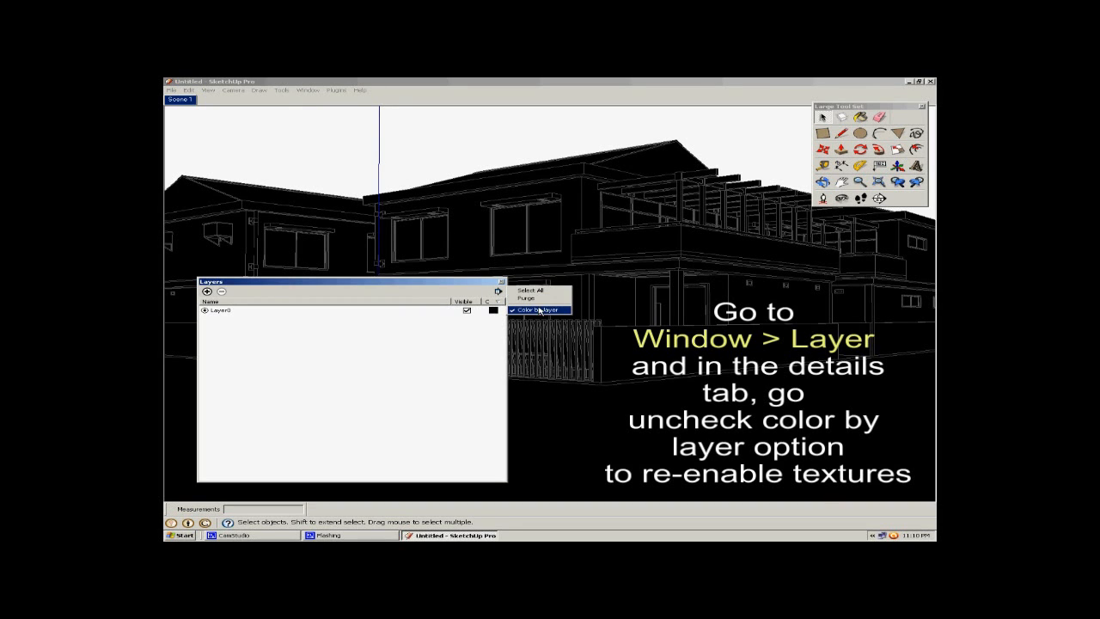
left_click(565, 311)
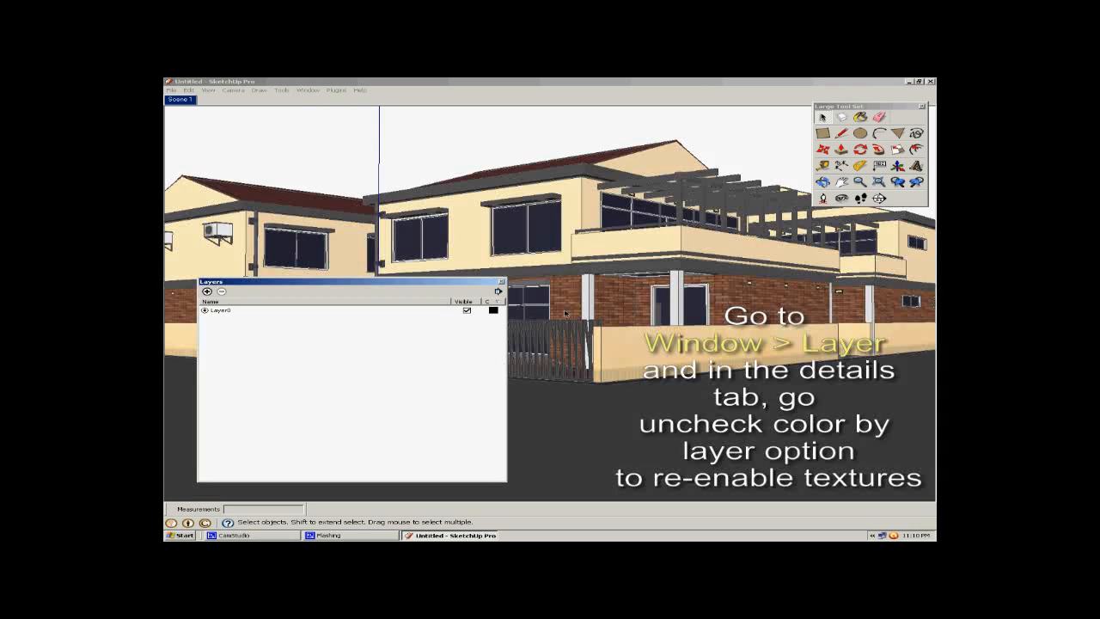
left_click(502, 283)
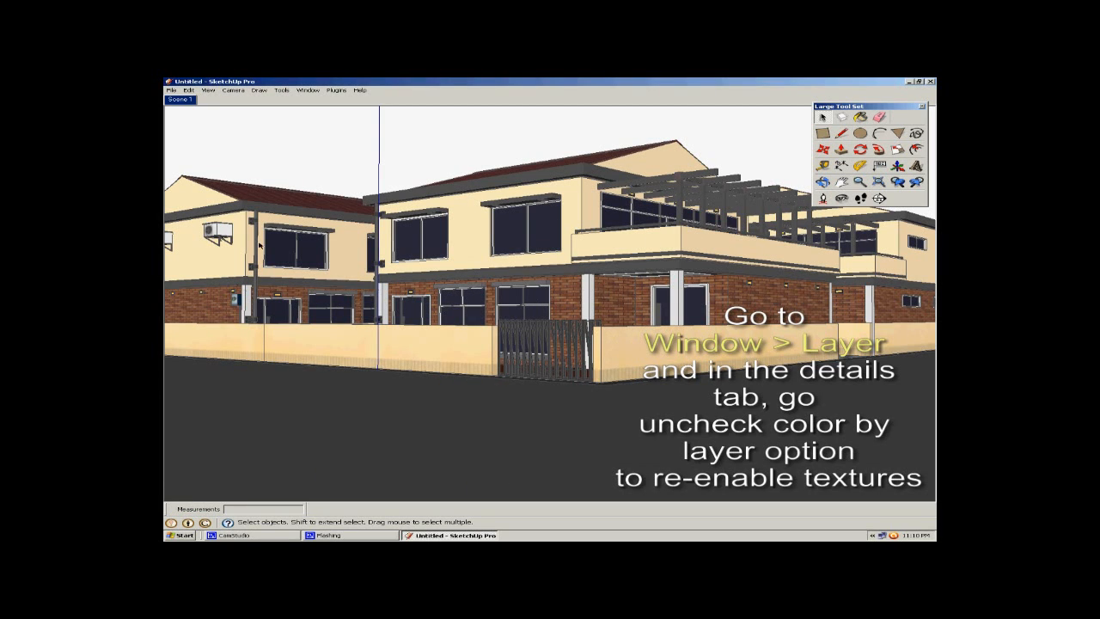
Turn off the display of edges on the textured houses.
left_click(207, 91)
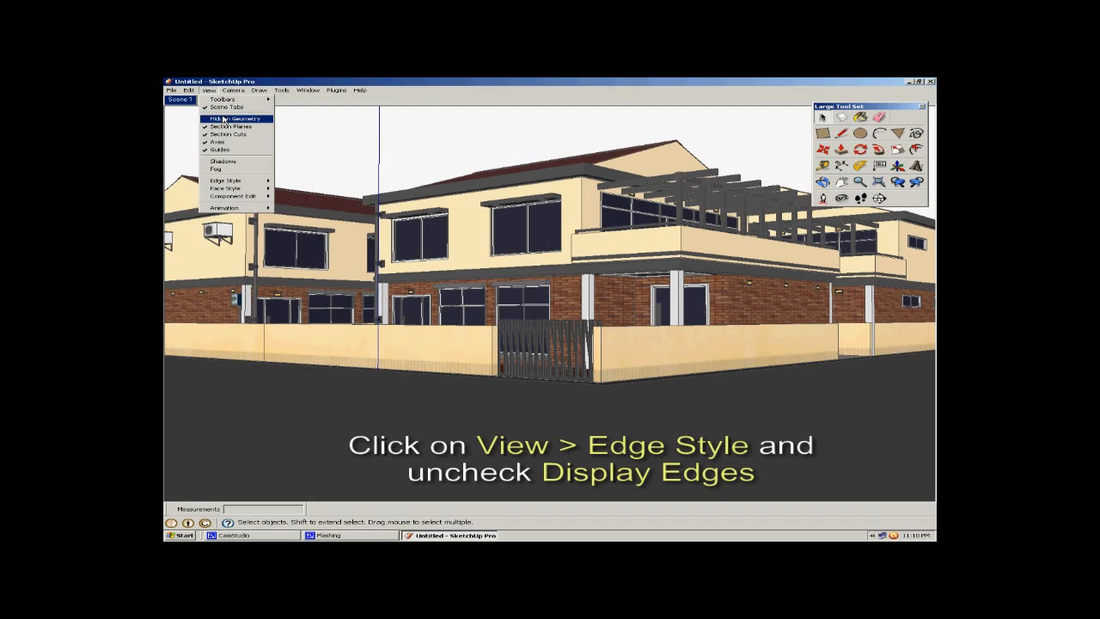
mouse_move(252, 184)
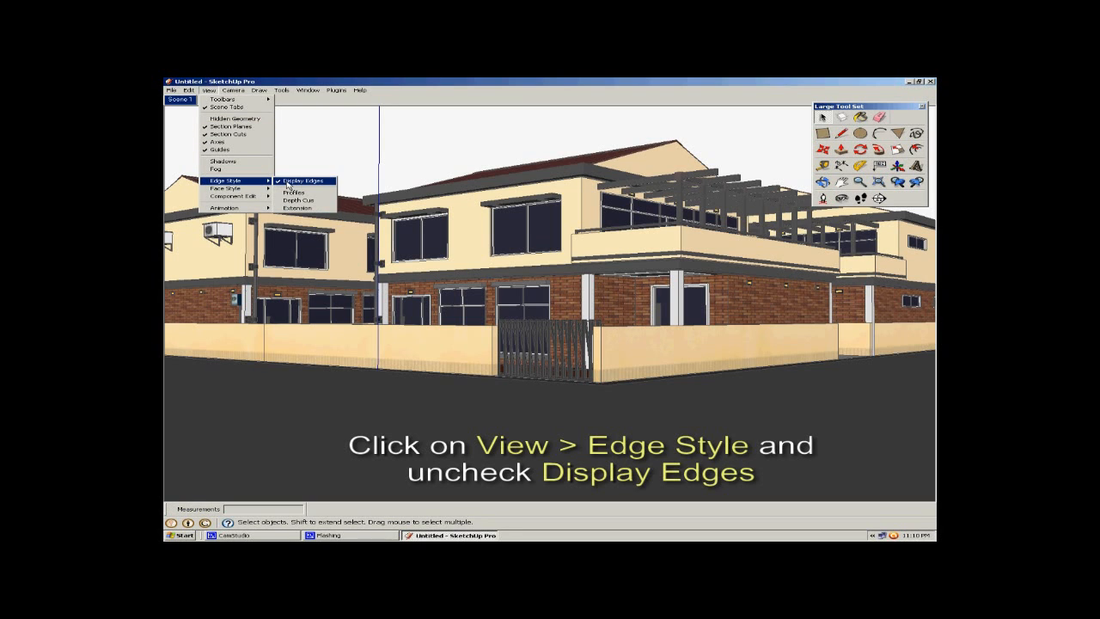
left_click(288, 186)
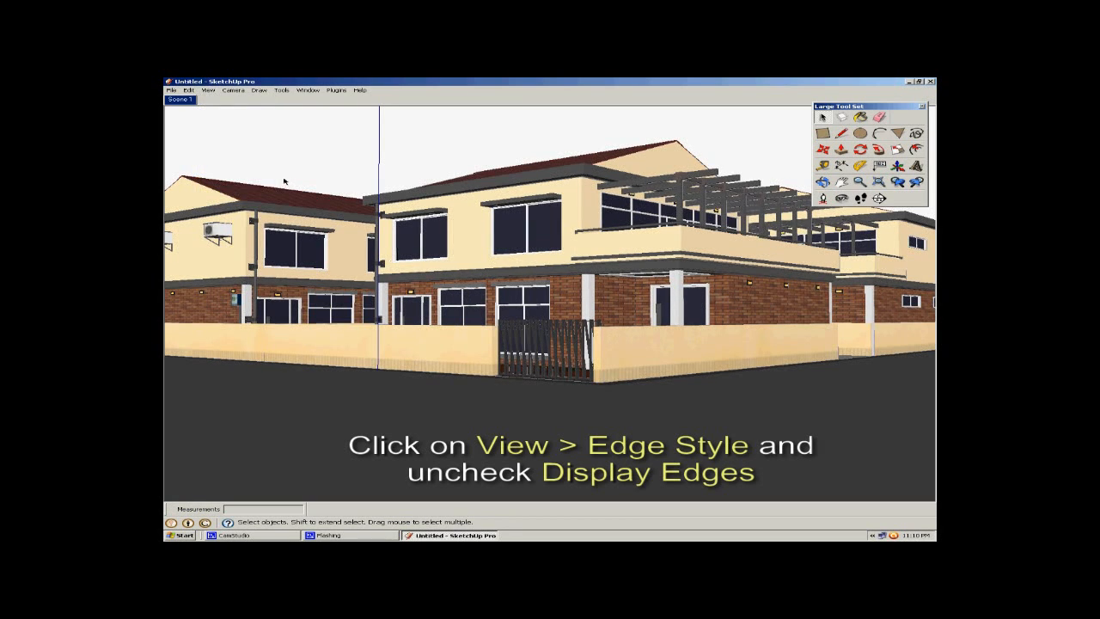
Change the style's background color to a near-black gray with lightness 20.
left_click(307, 90)
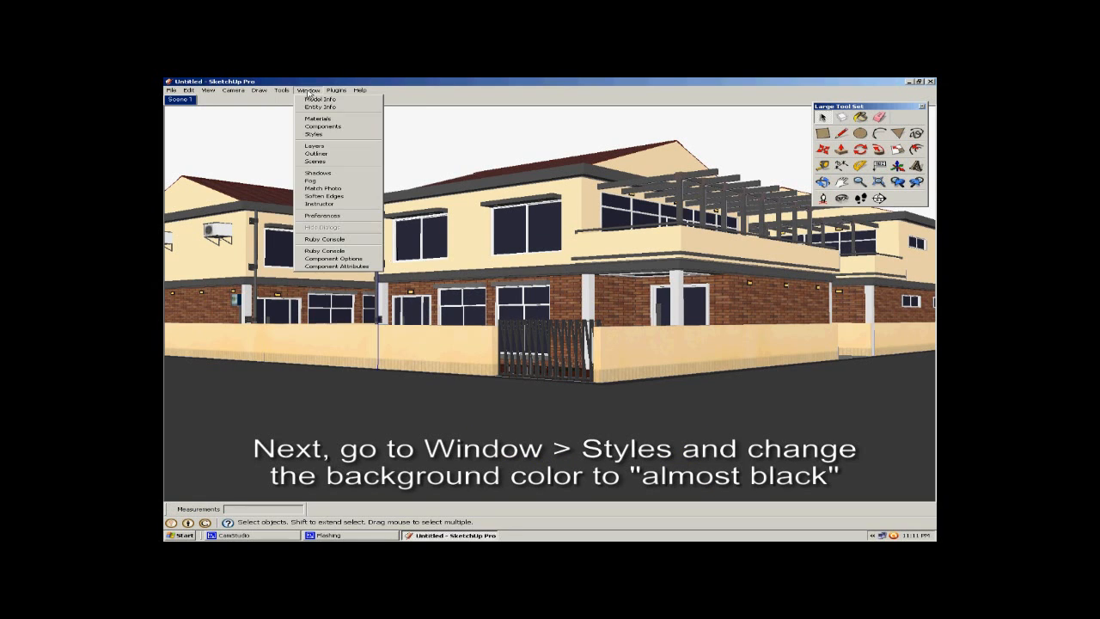
left_click(323, 137)
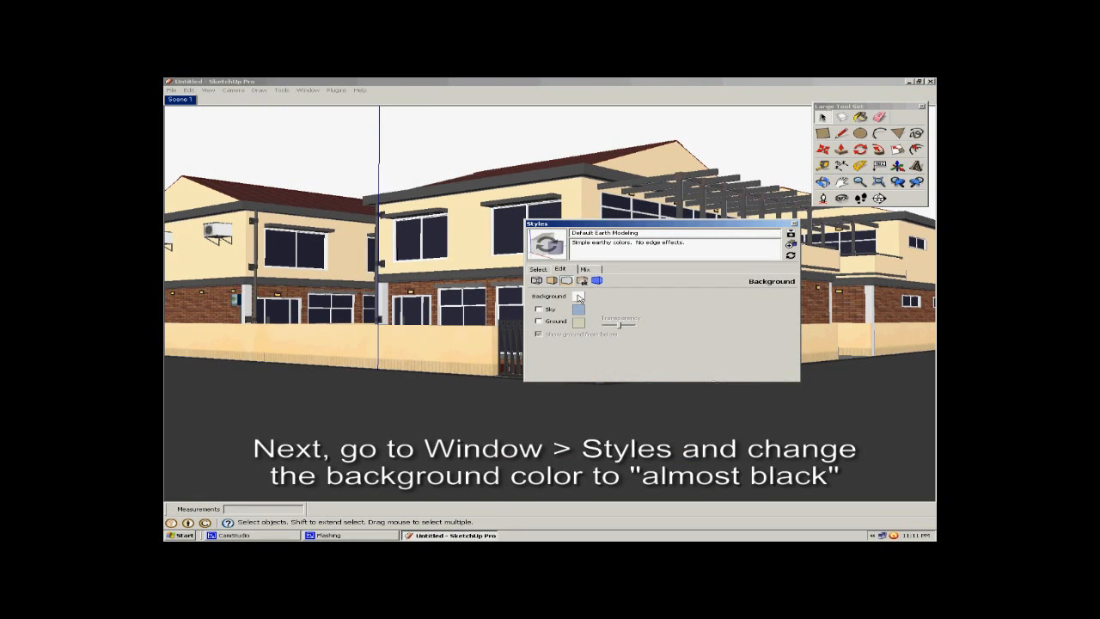
left_click(578, 296)
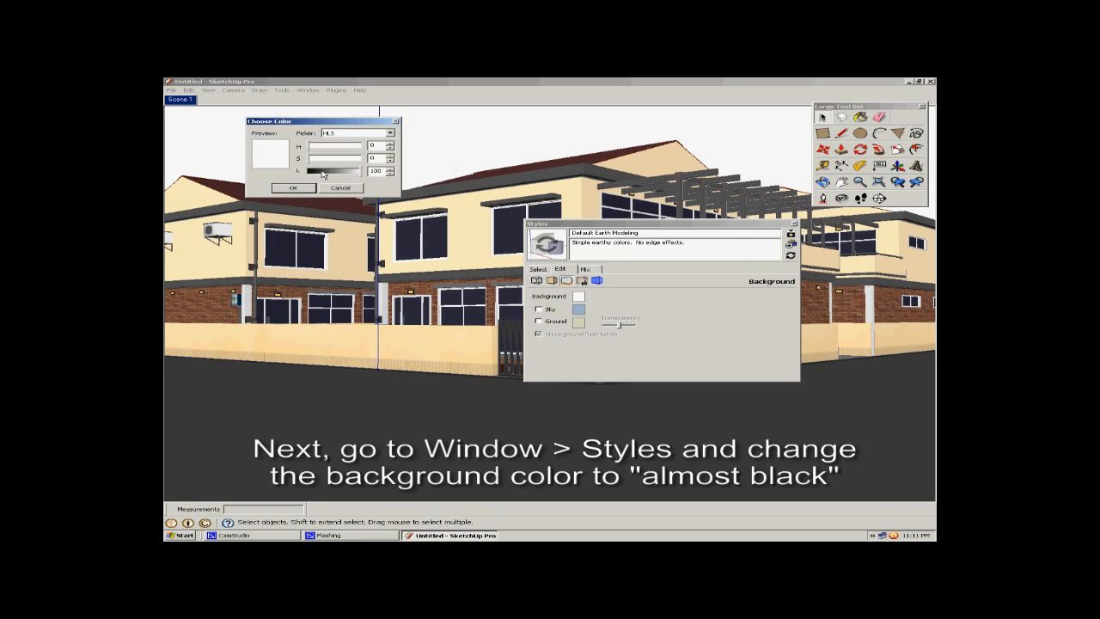
left_click(321, 172)
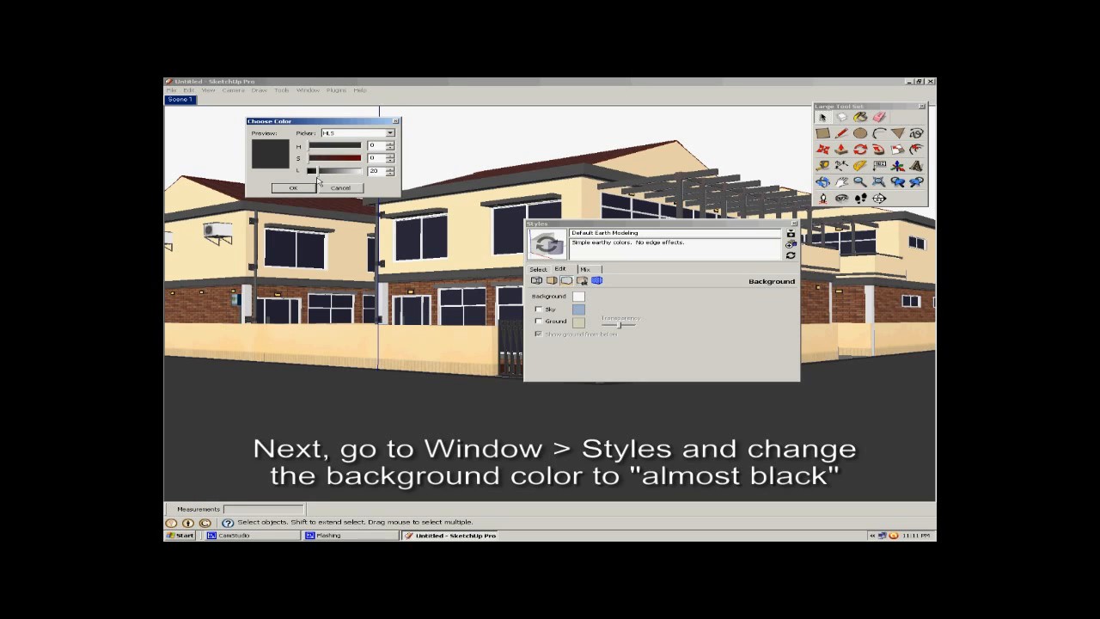
left_click(306, 188)
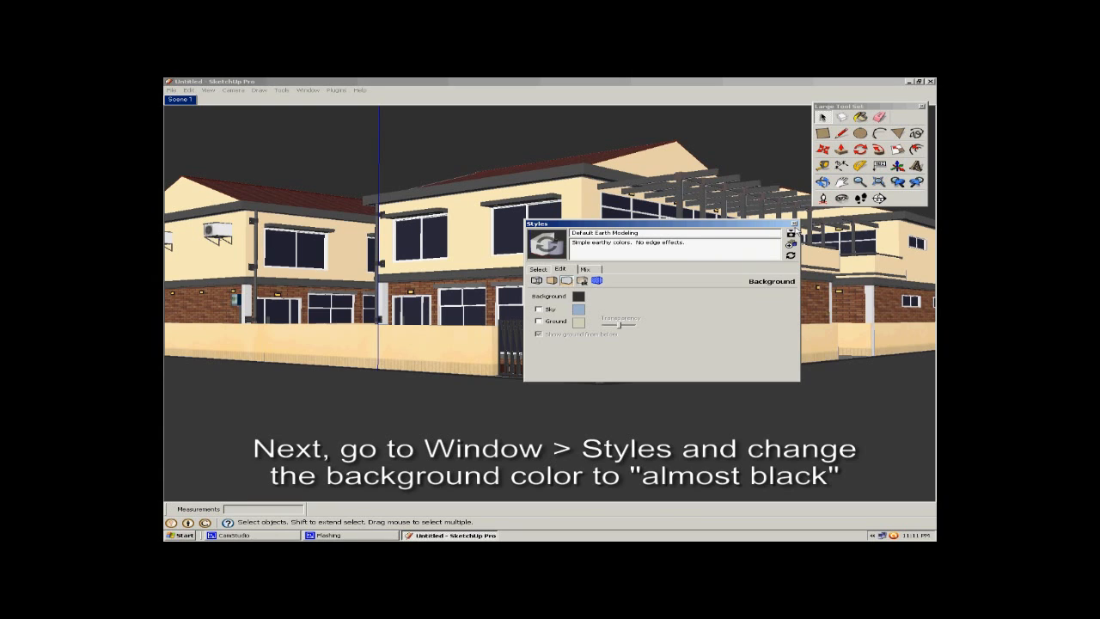
left_click(794, 225)
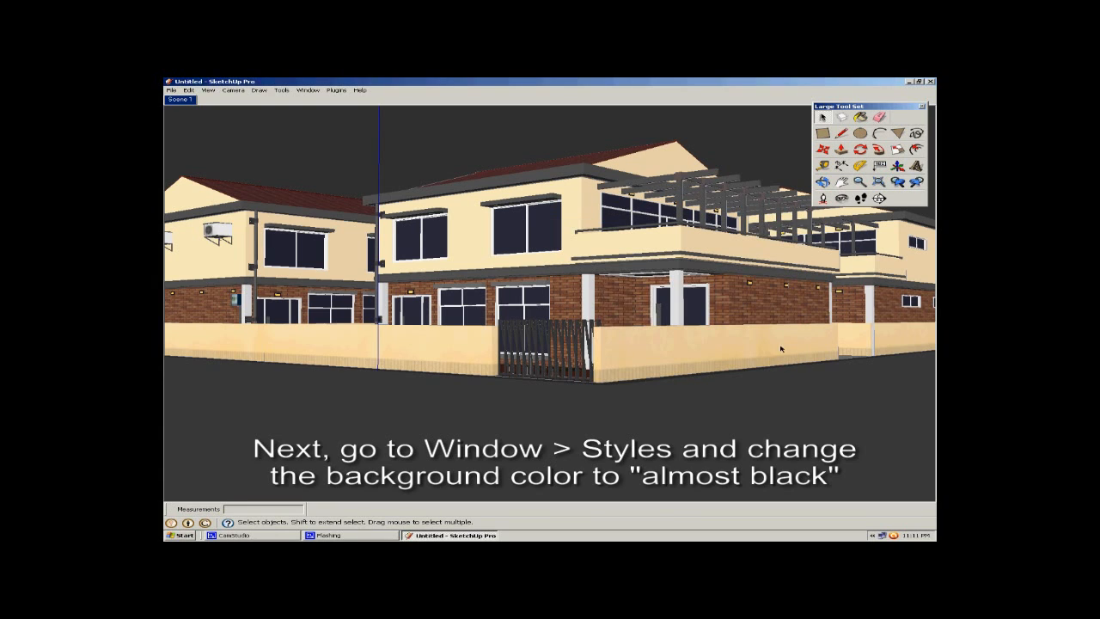
Use the sun for shading with displayed shadows off, setting time 10:57 AM, date 8/22, light 46 and dark 59.
left_click(308, 89)
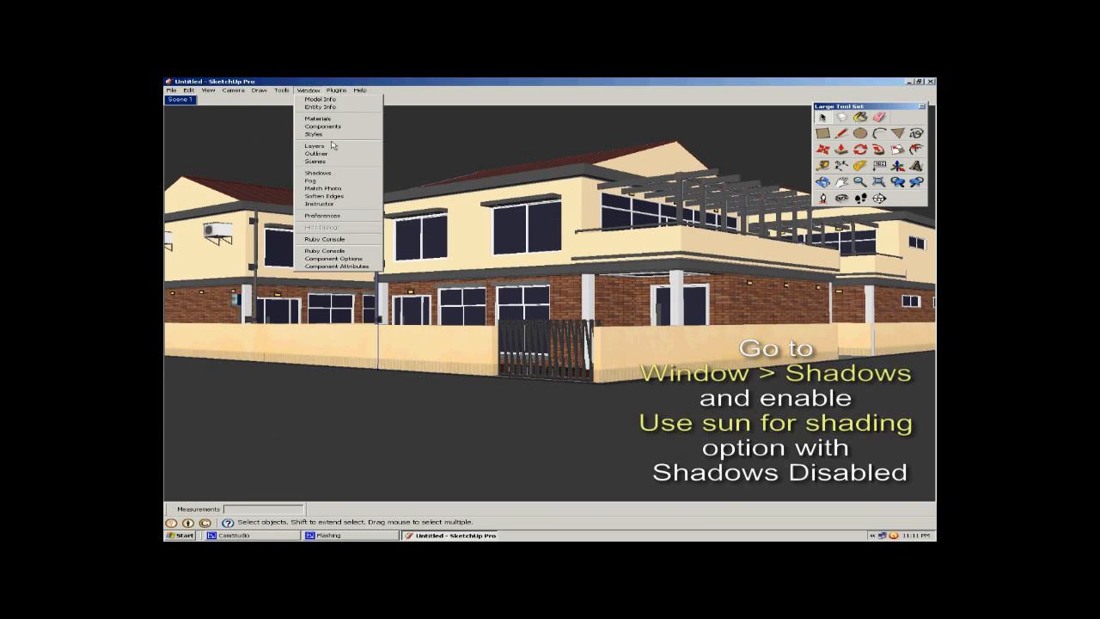
left_click(352, 173)
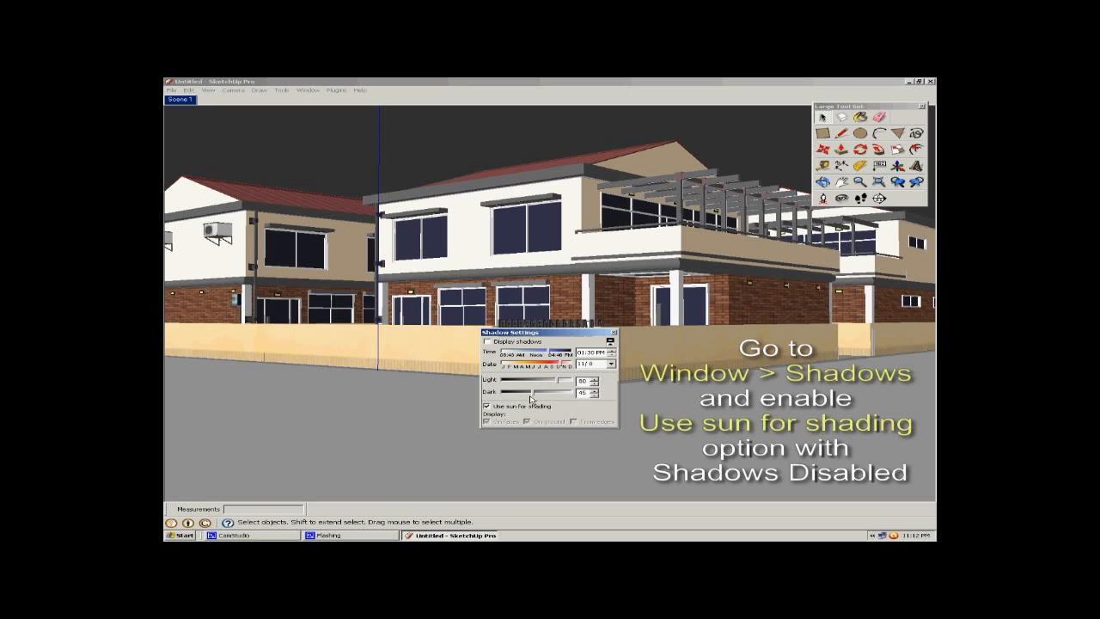
mouse_move(534, 395)
left_mouse_down()
mouse_move(547, 355)
mouse_move(534, 356)
mouse_move(528, 383)
mouse_move(563, 365)
mouse_move(546, 366)
mouse_move(544, 396)
left_mouse_up()
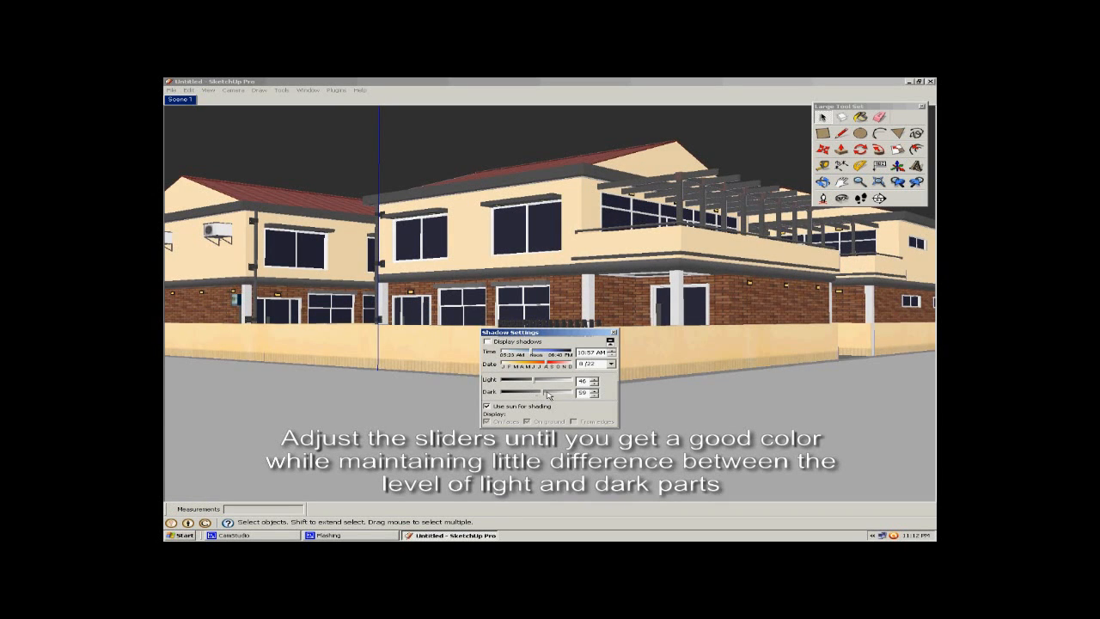
left_click(614, 332)
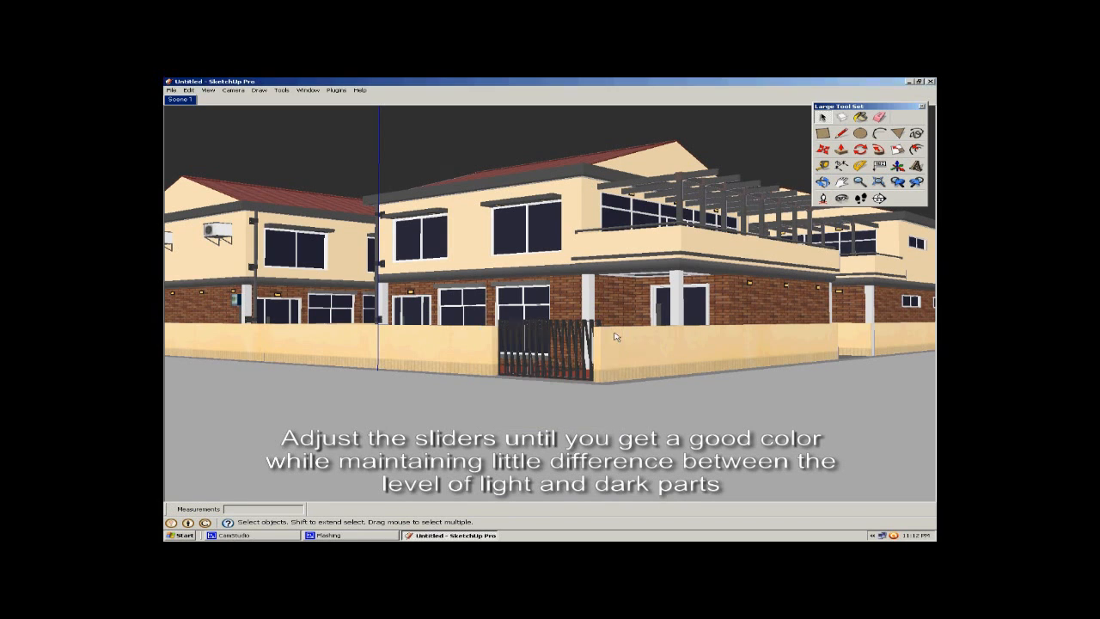
Export the textured view as a 2D PNG named base.png into Project Folder at 2700 by 1847 pixels with anti-aliasing.
left_click(171, 91)
mouse_move(267, 182)
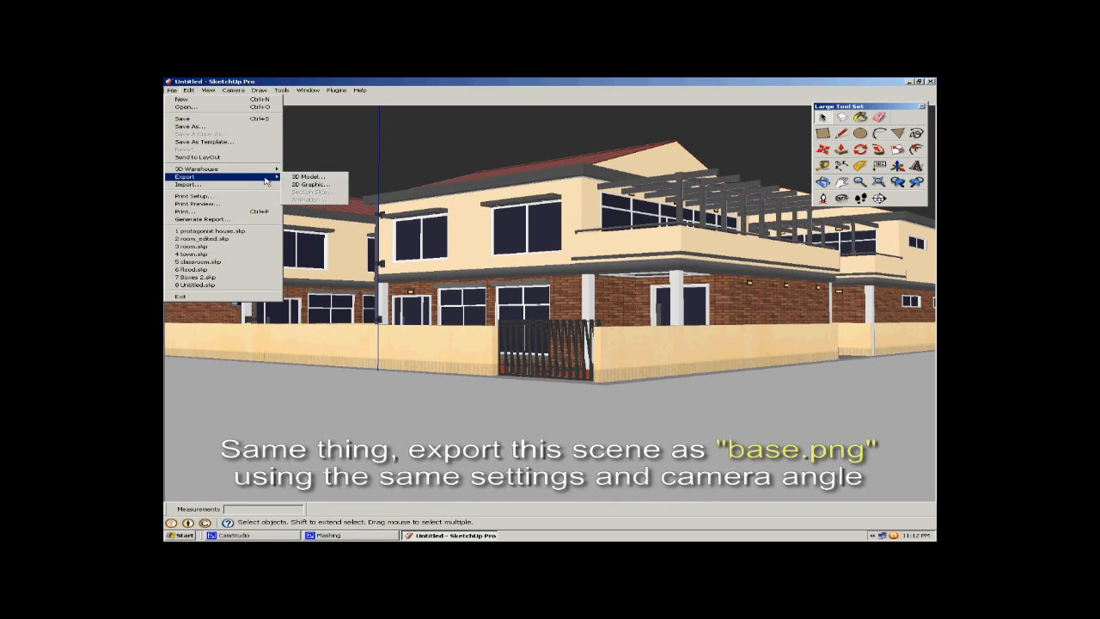
left_click(330, 189)
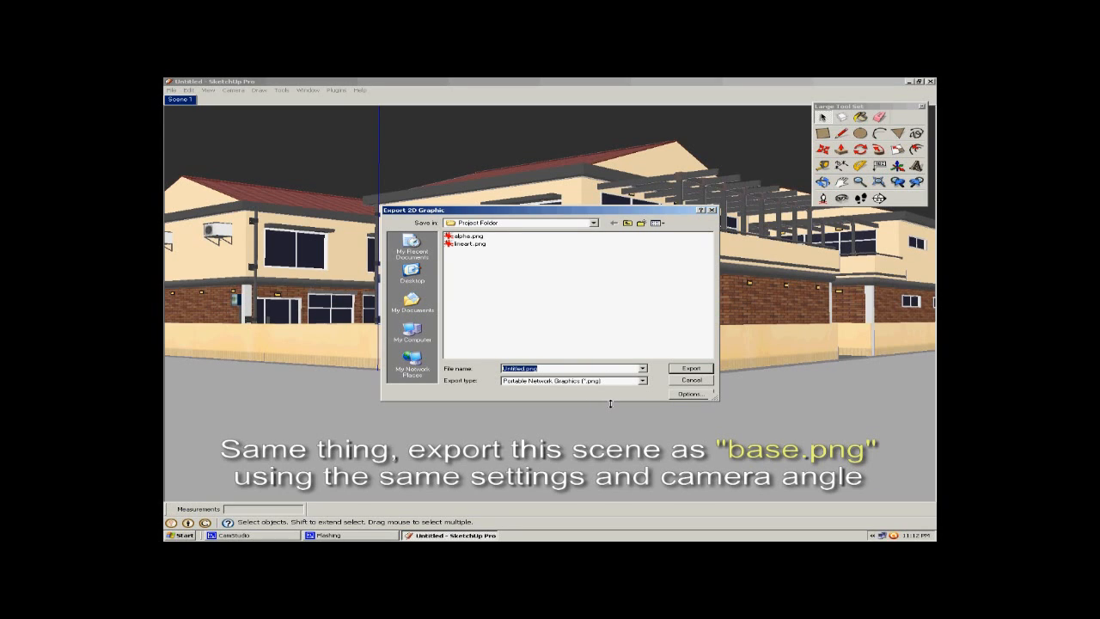
left_click(689, 394)
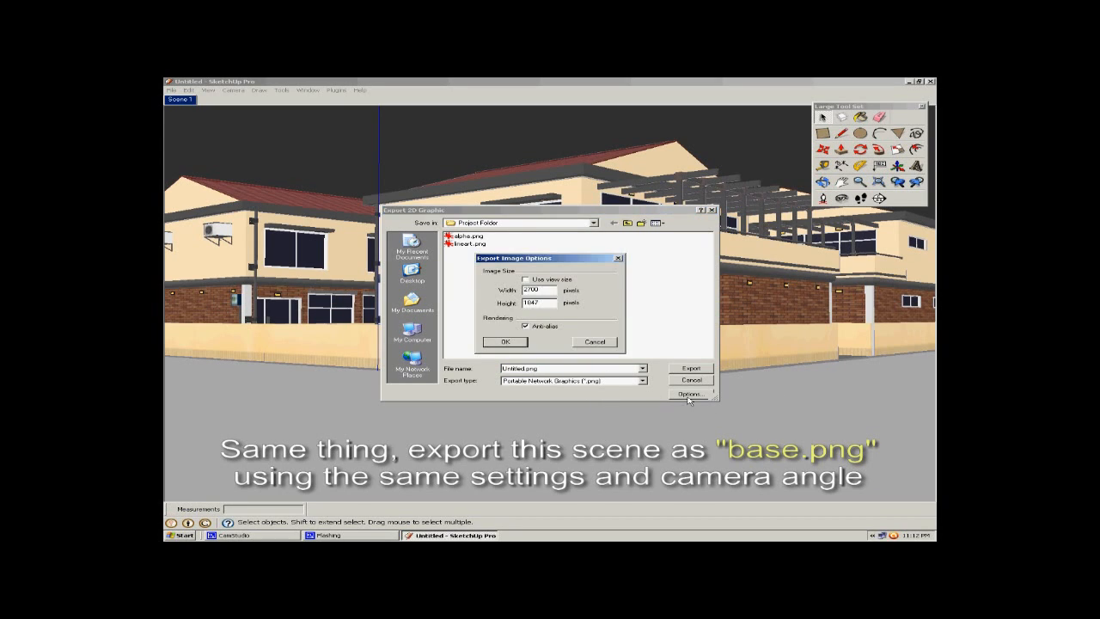
left_click(507, 342)
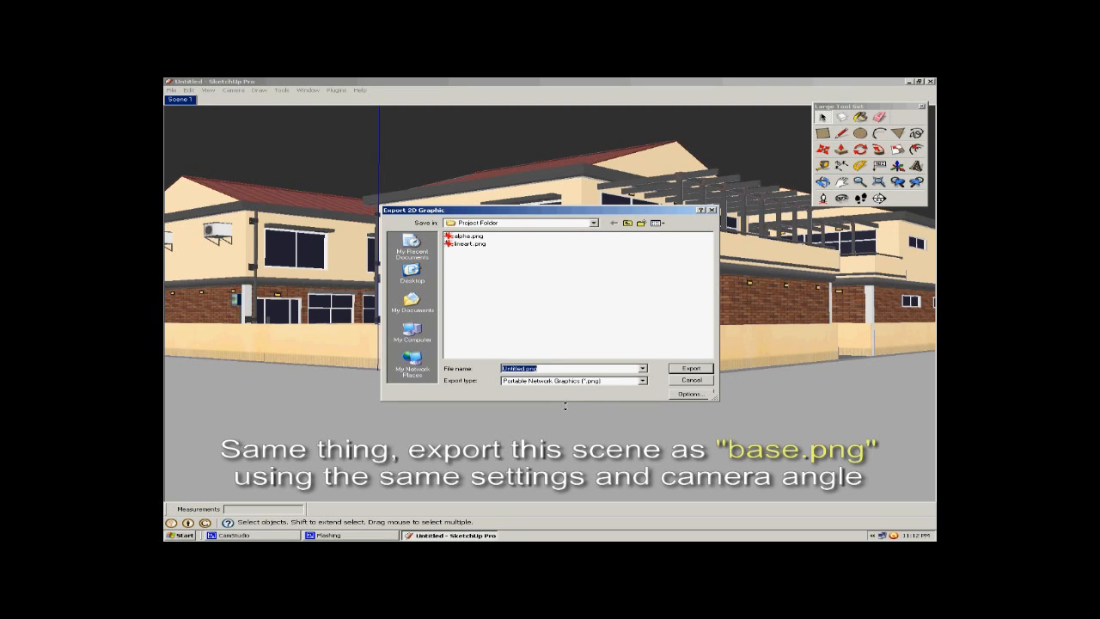
type("base")
left_click(681, 369)
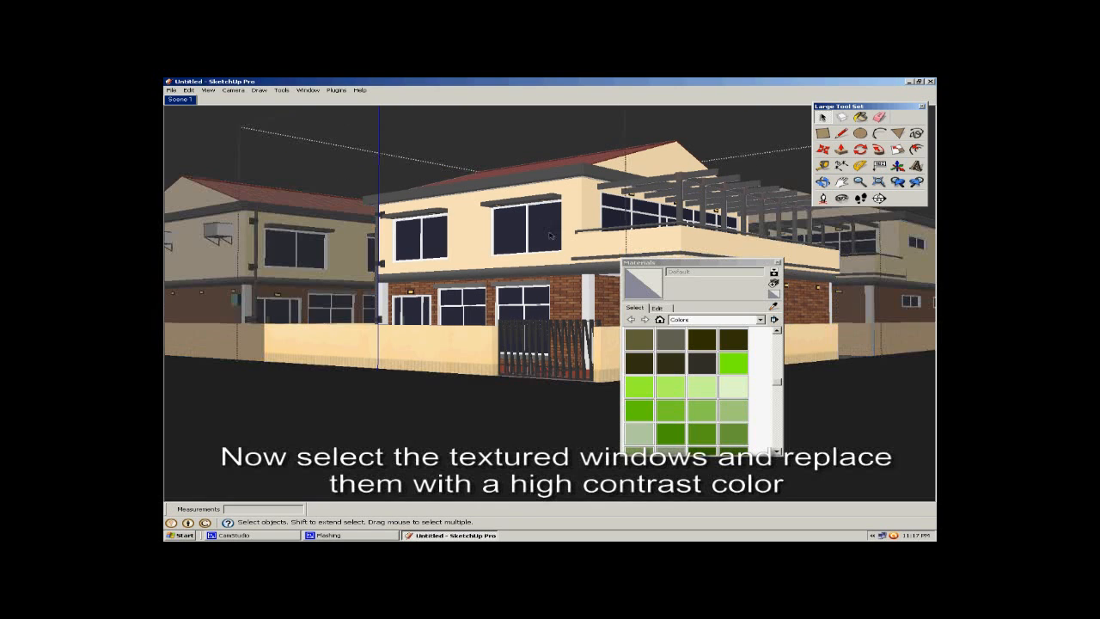
Select all faces sharing the upper-floor window pane's material and paint them bright green with Color_F01.
left_click(543, 234)
right_click(550, 227)
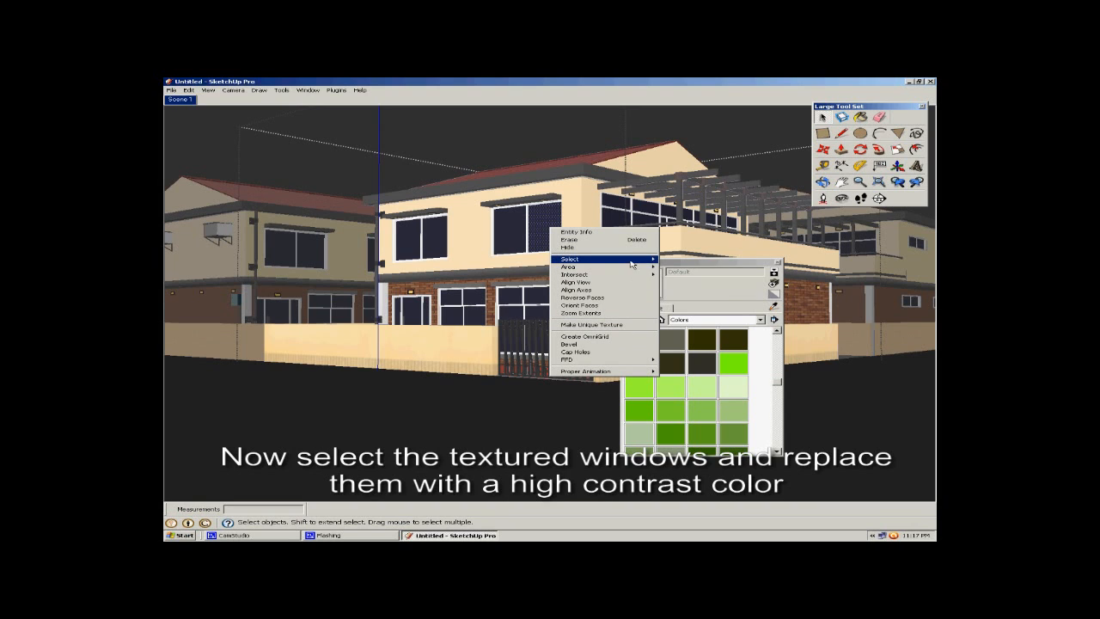
mouse_move(636, 259)
left_click(731, 282)
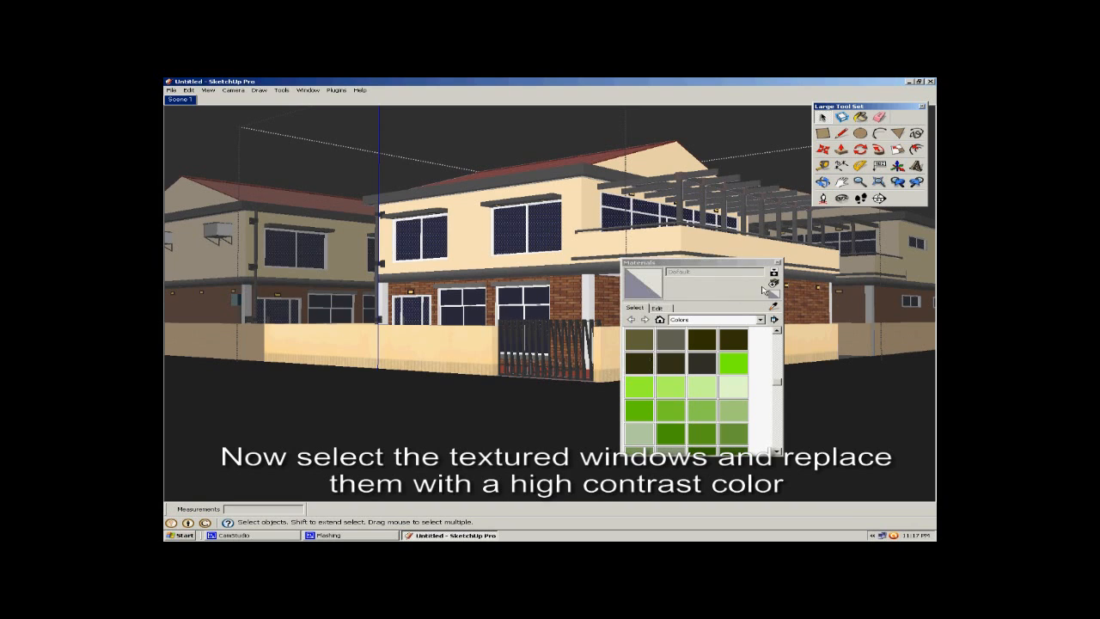
left_click(860, 116)
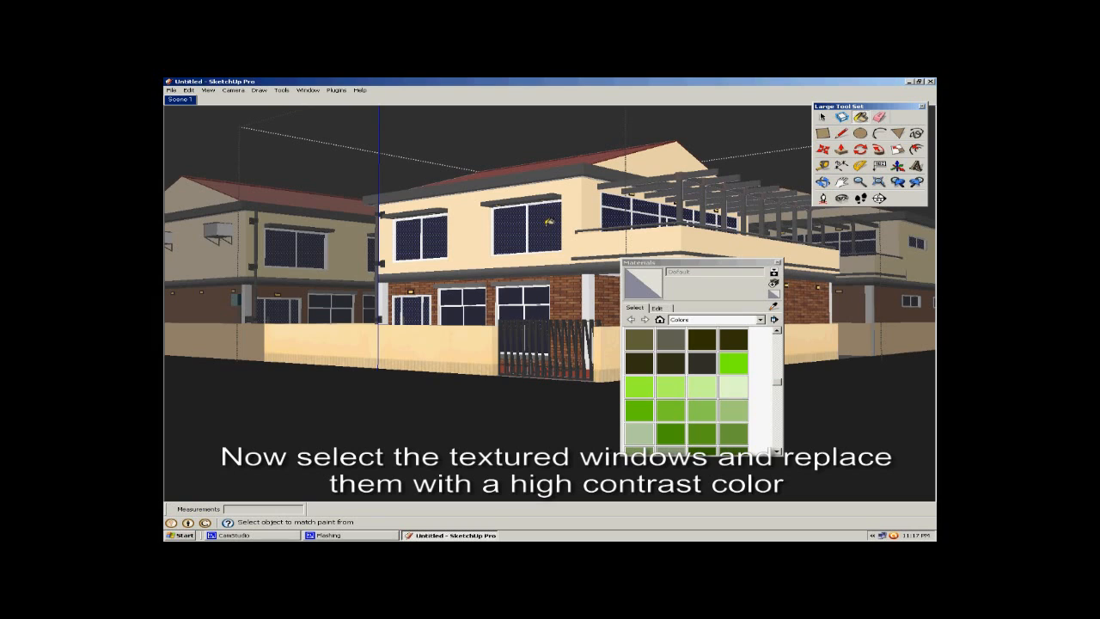
left_click(546, 224)
left_click(730, 364)
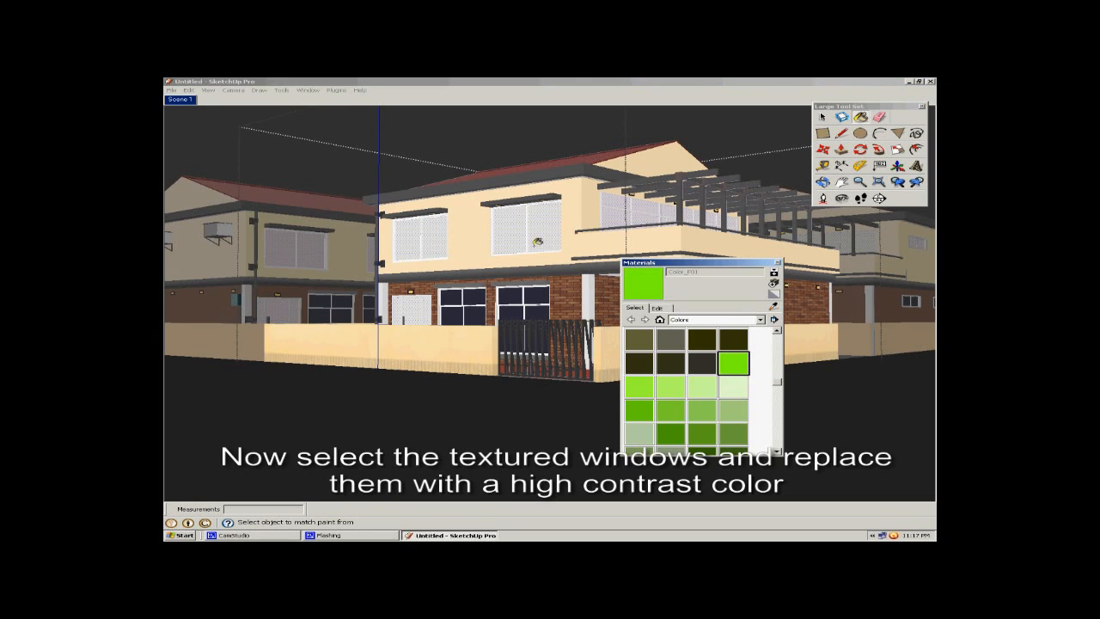
left_click(537, 245)
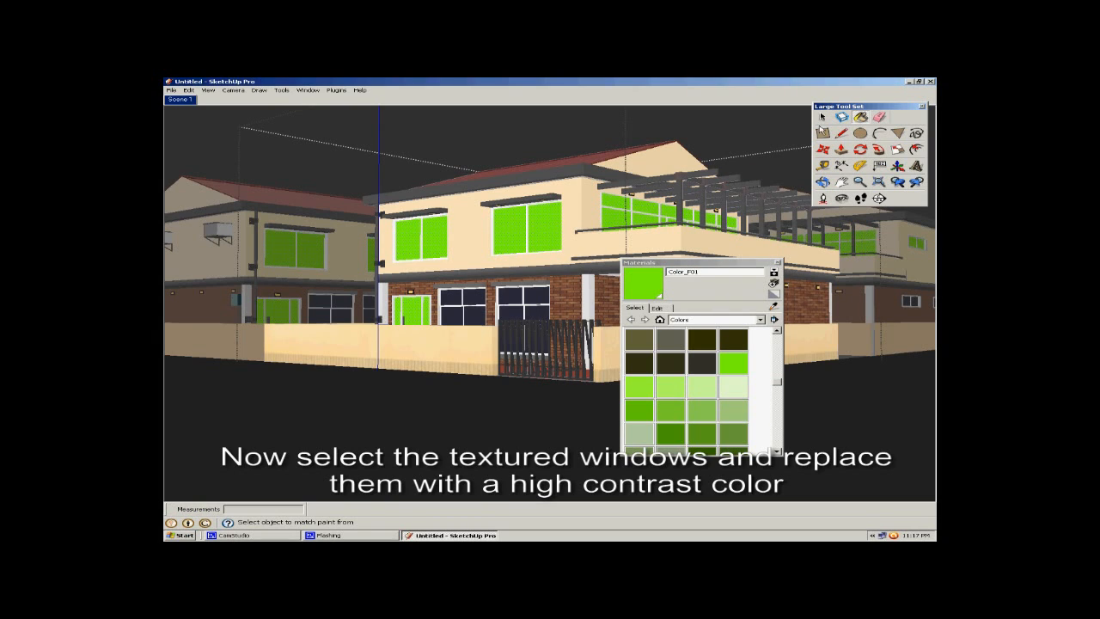
left_click(821, 117)
left_click(549, 305)
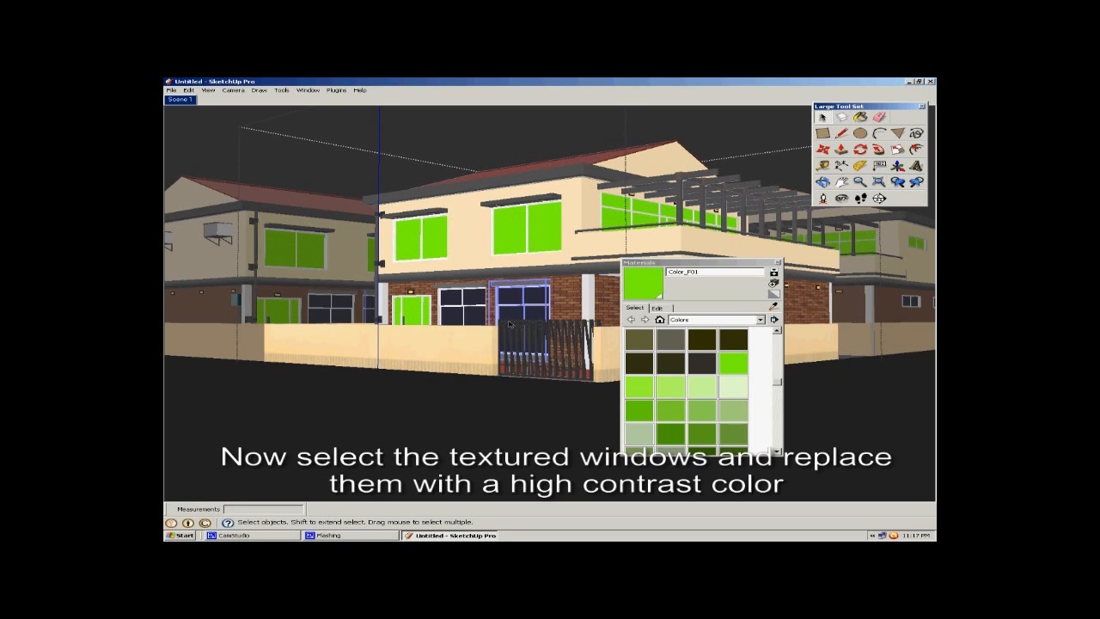
double_click(533, 296)
key("b")
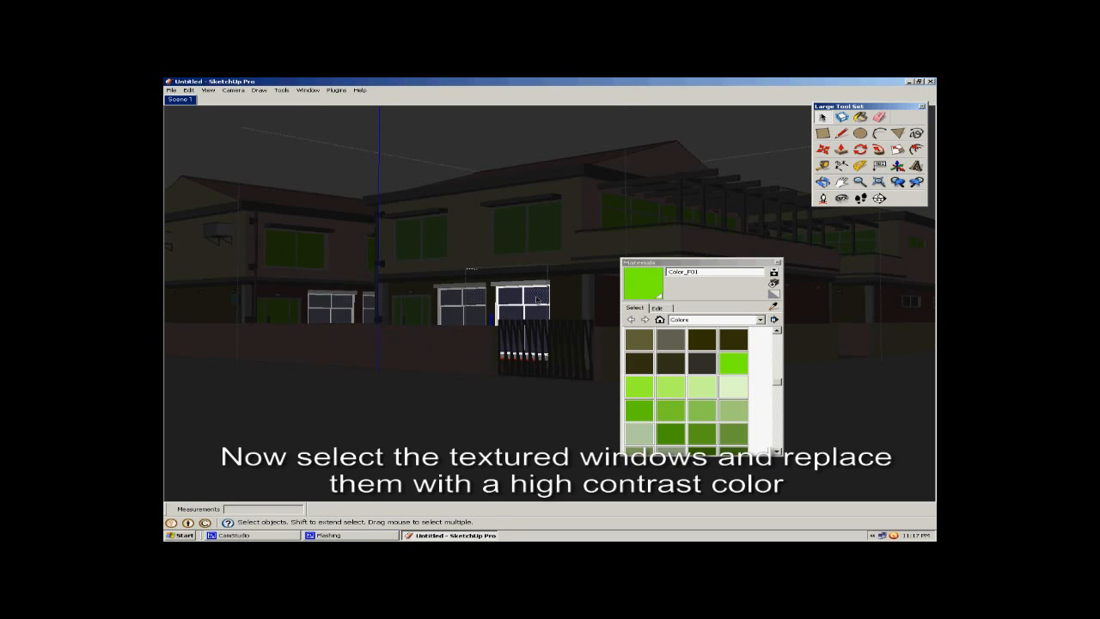
right_click(538, 299)
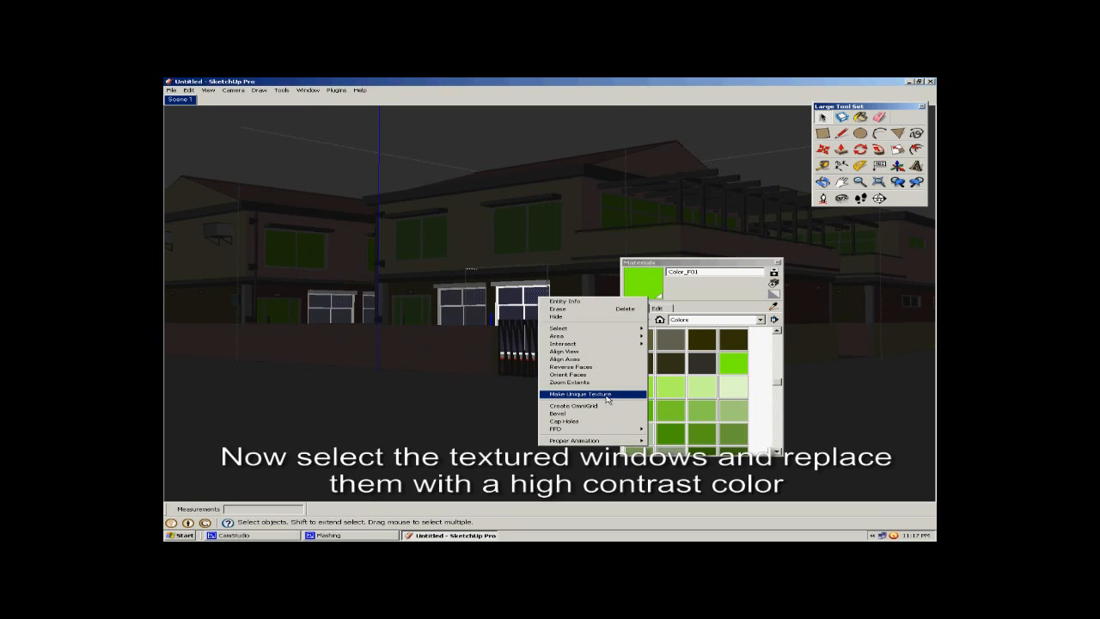
mouse_move(619, 328)
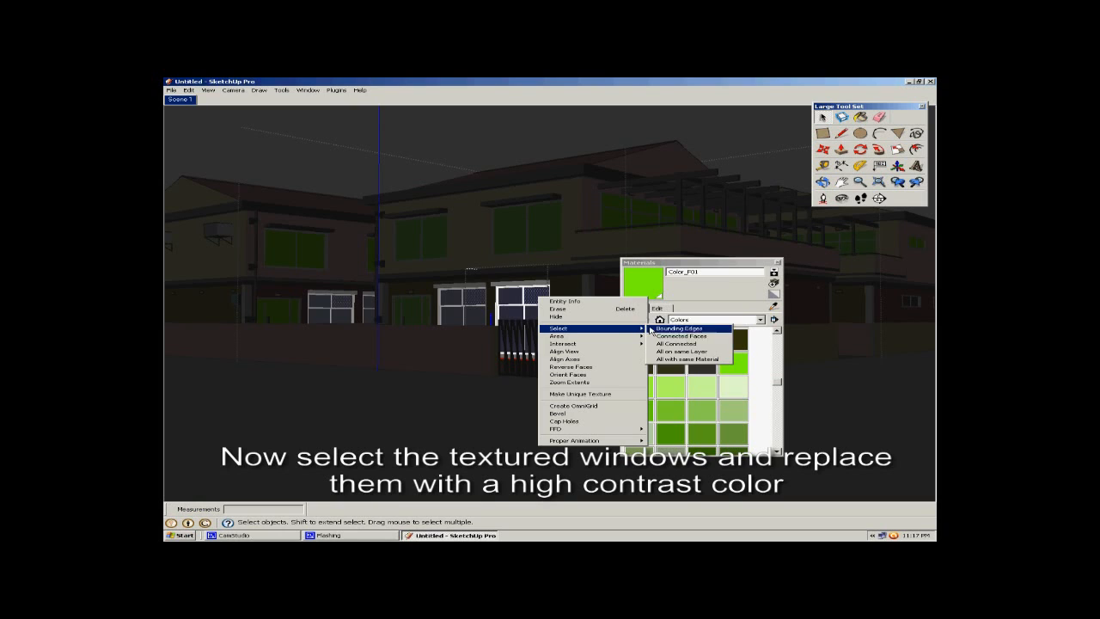
left_click(688, 351)
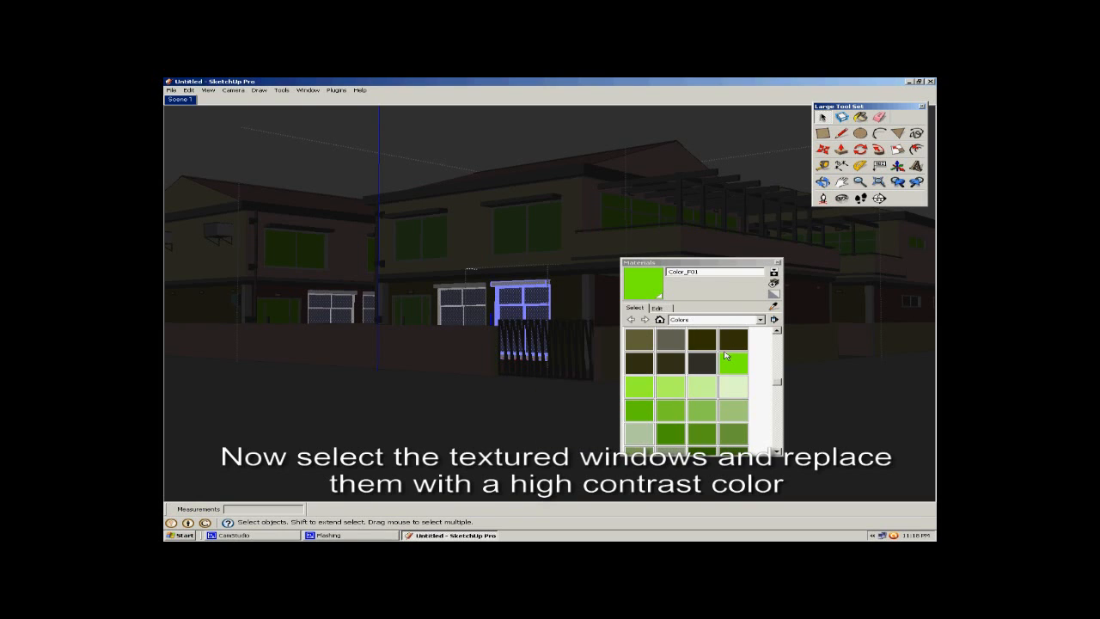
left_click(522, 398)
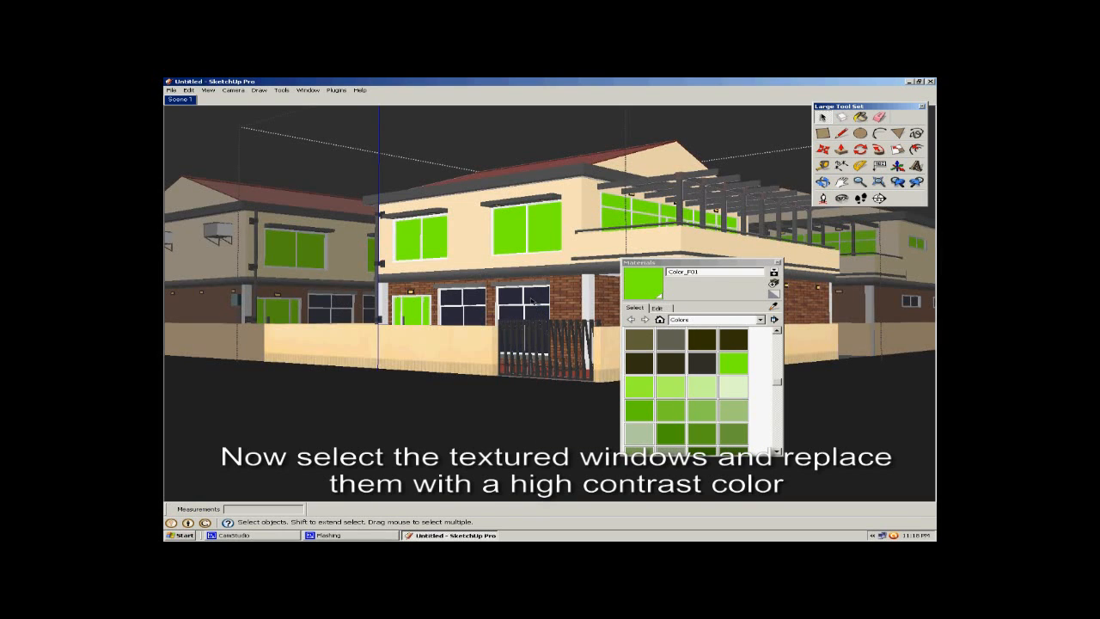
Inside the ground-floor window component behind the gate, select all panes with the same material and paint them green with Color_F01.
double_click(532, 300)
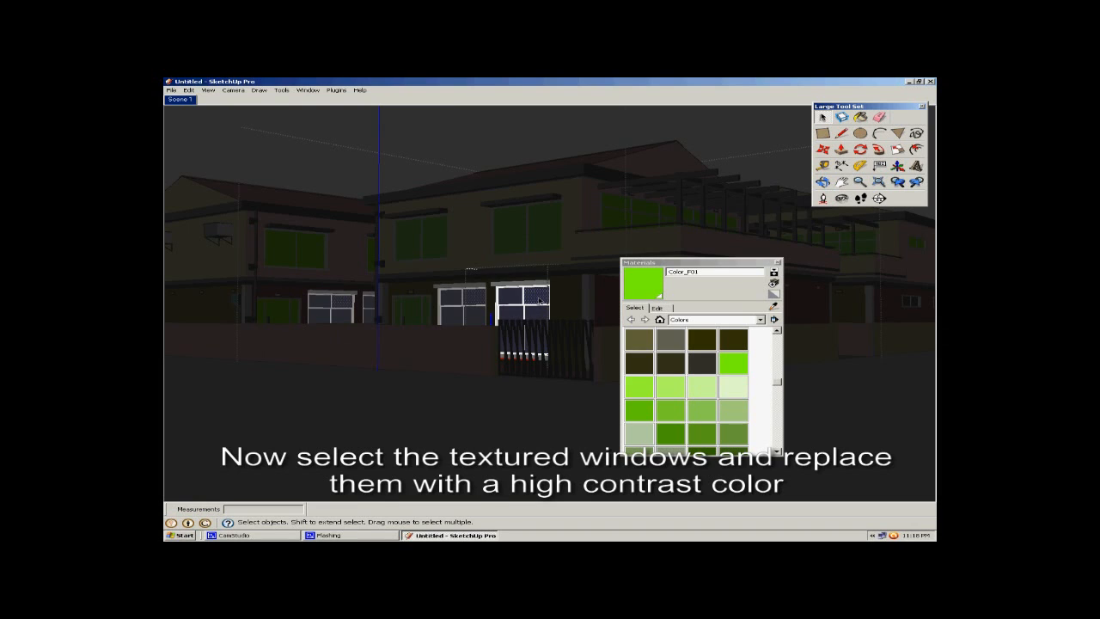
right_click(540, 299)
mouse_move(623, 331)
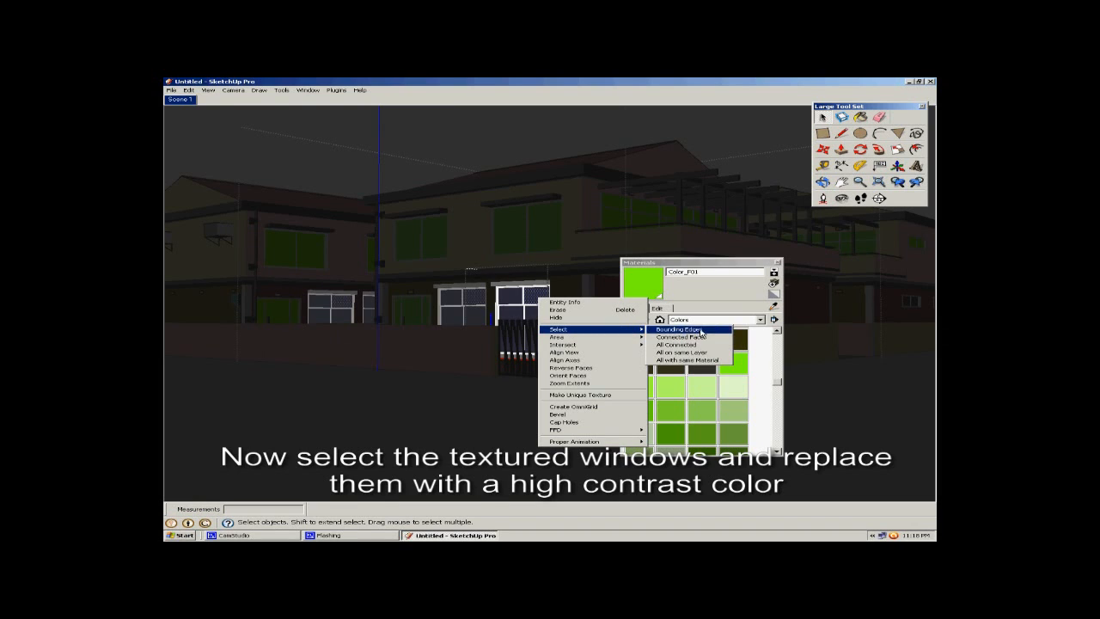
left_click(729, 365)
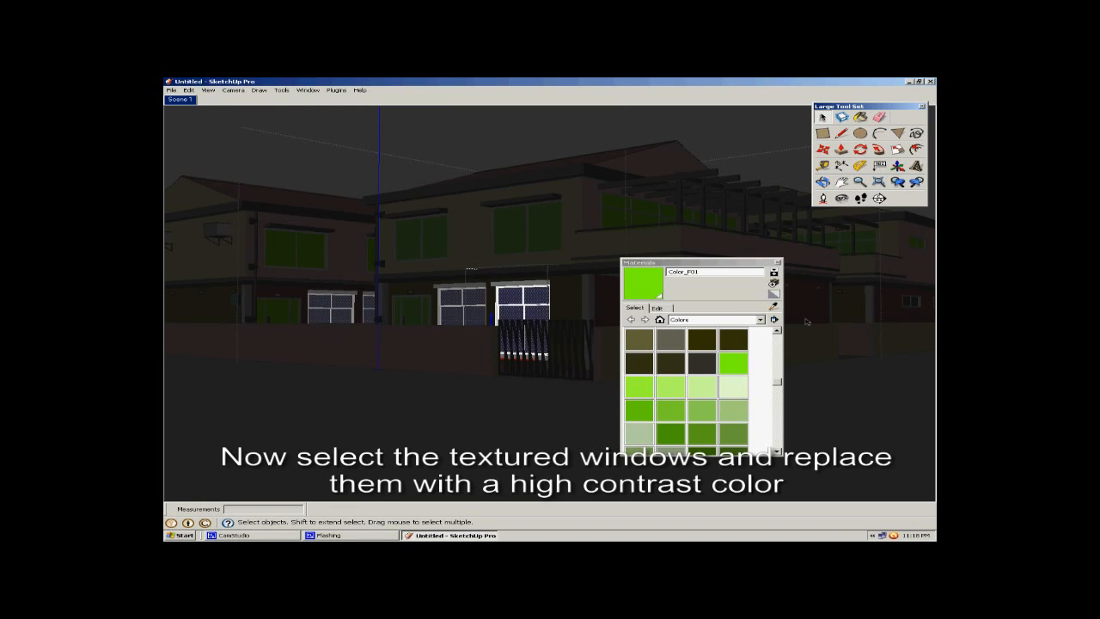
left_click(860, 117)
left_click(540, 303)
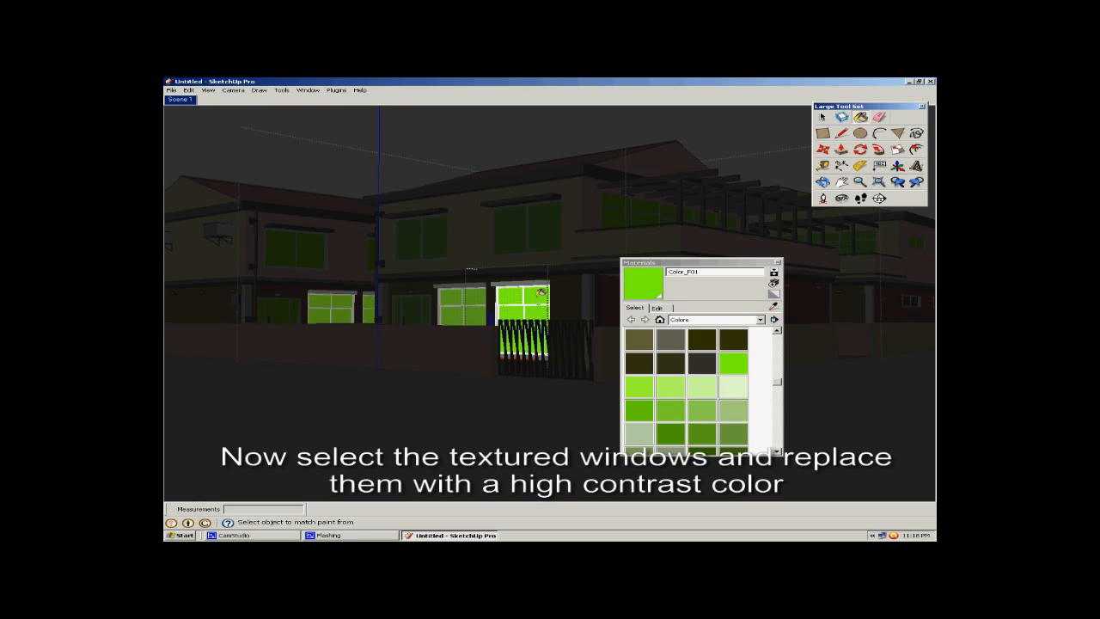
left_click(829, 116)
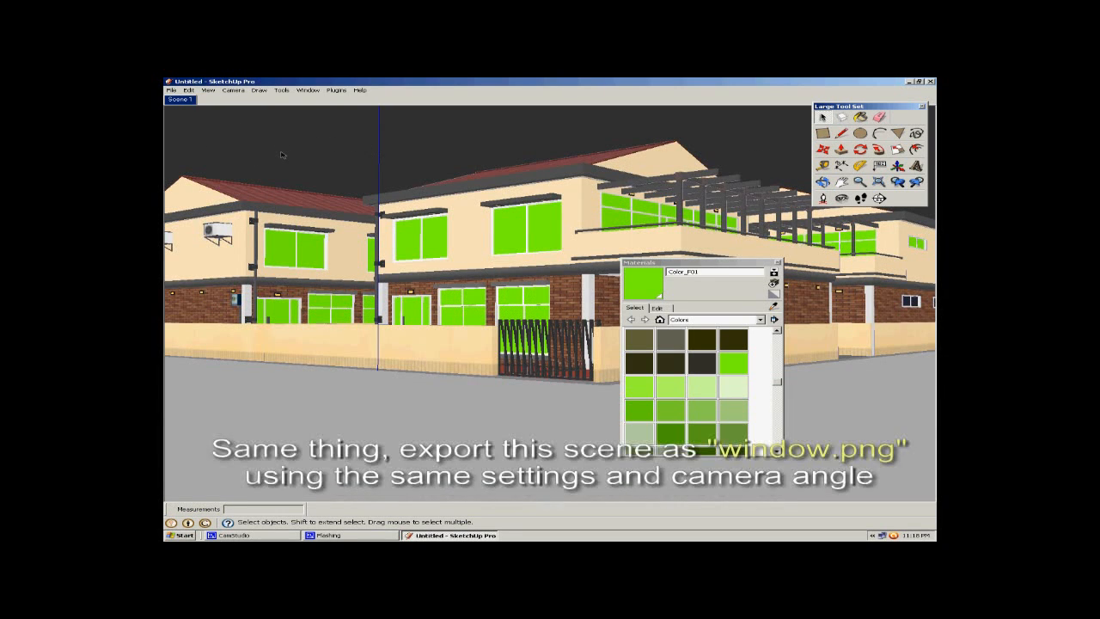
Export the green-window view as a 2D PNG named window into Project Folder at 2700 by 1847 pixels with anti-aliasing.
left_click(172, 90)
mouse_move(259, 181)
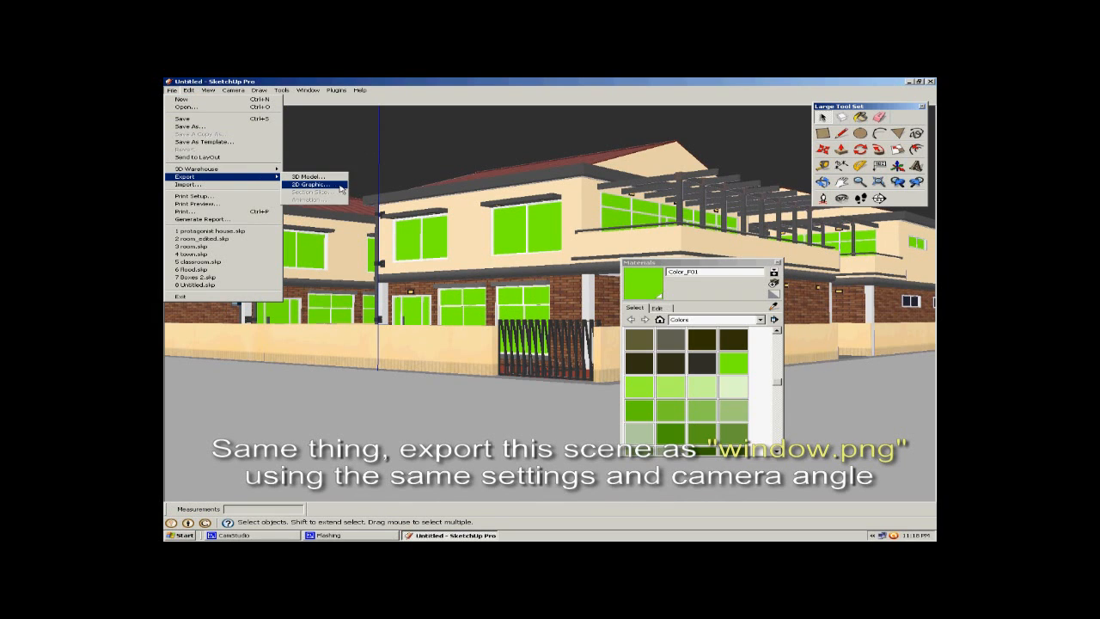
key("Return")
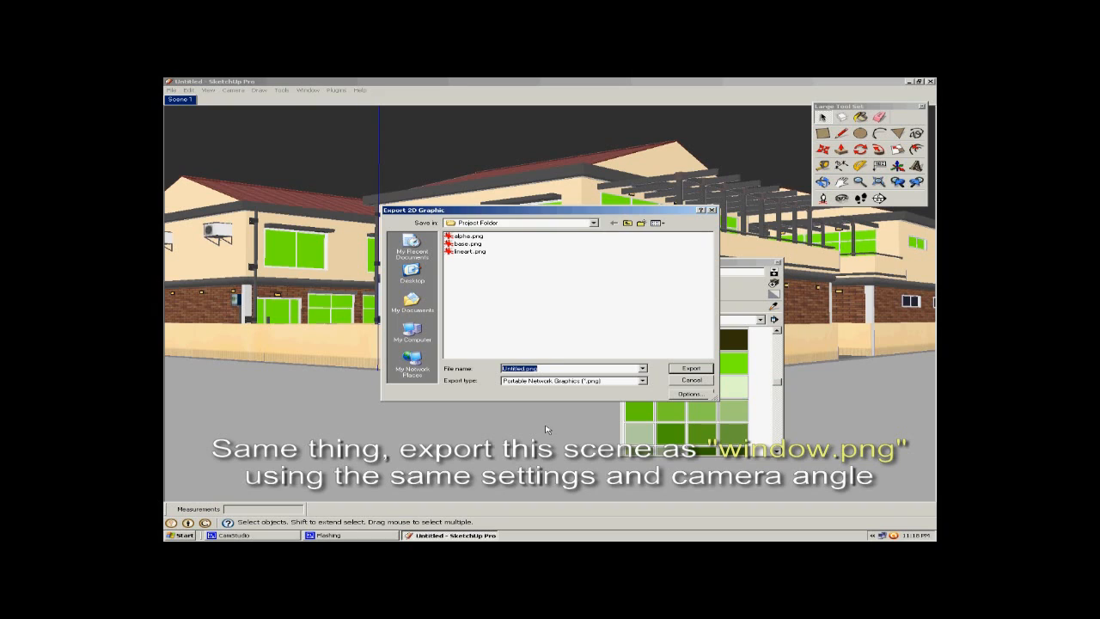
type("window")
left_click(690, 393)
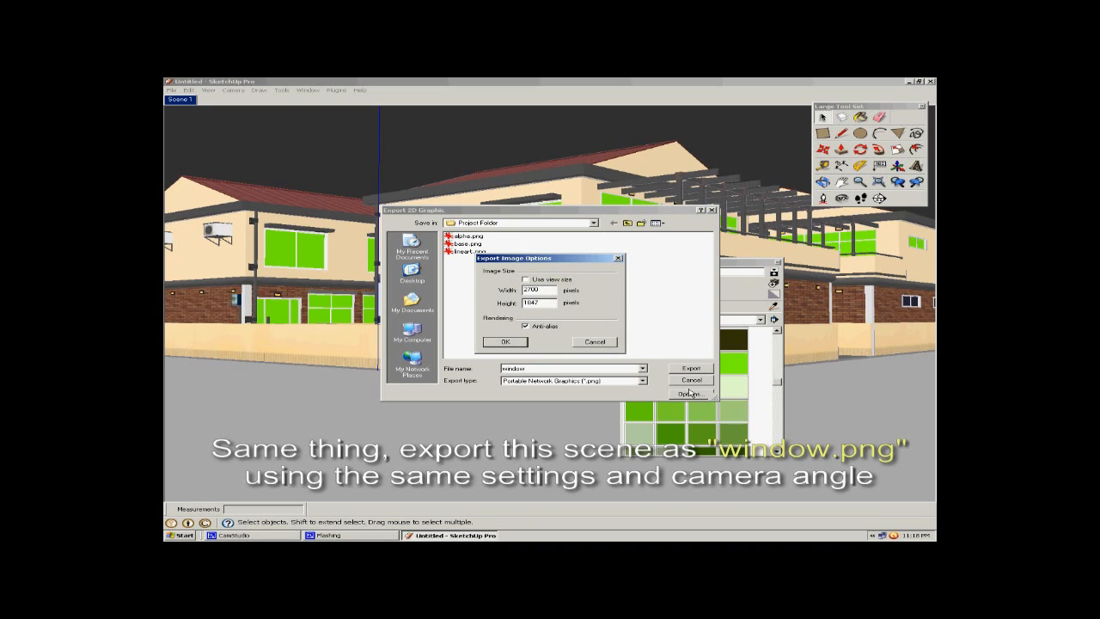
left_click(507, 342)
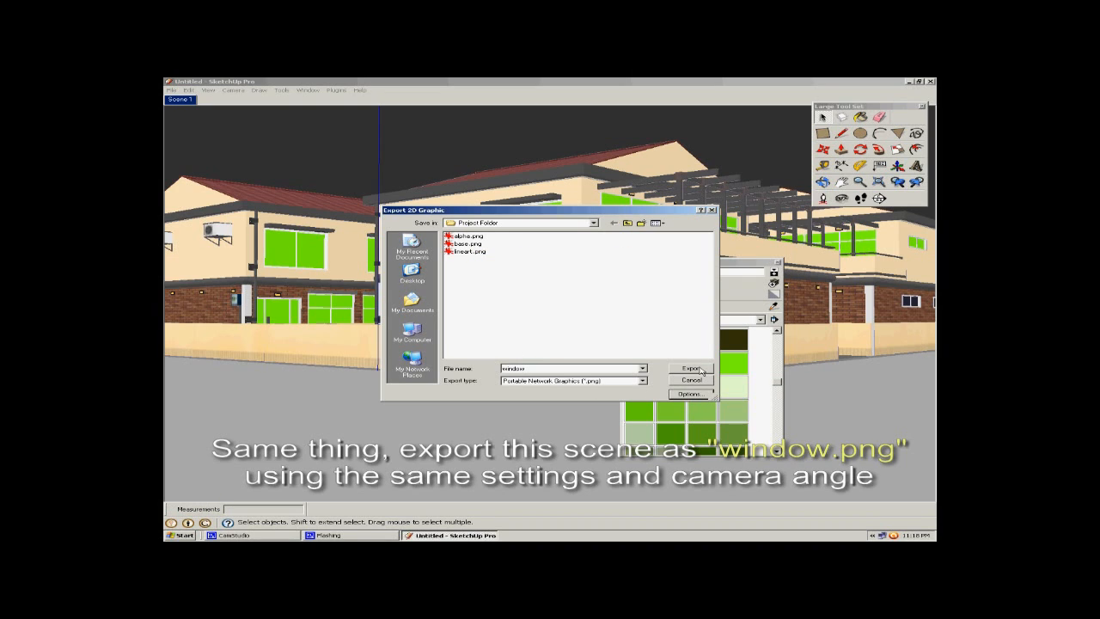
left_click(692, 368)
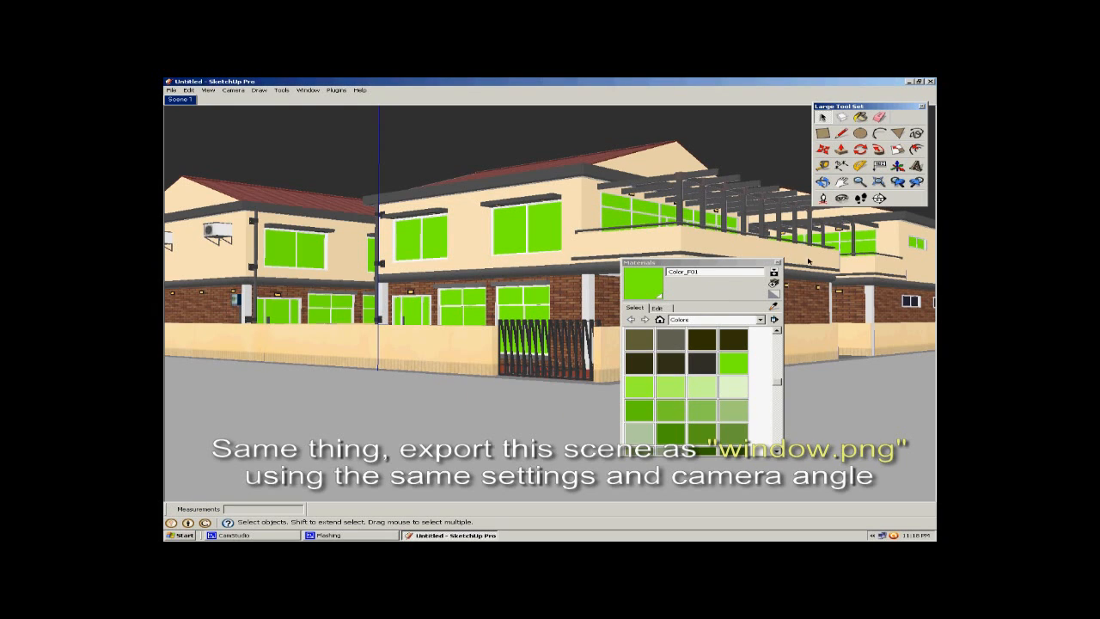
Restore the saved settings of Scene 1 and set Layer0's color to white with brightness 100.
left_click(779, 263)
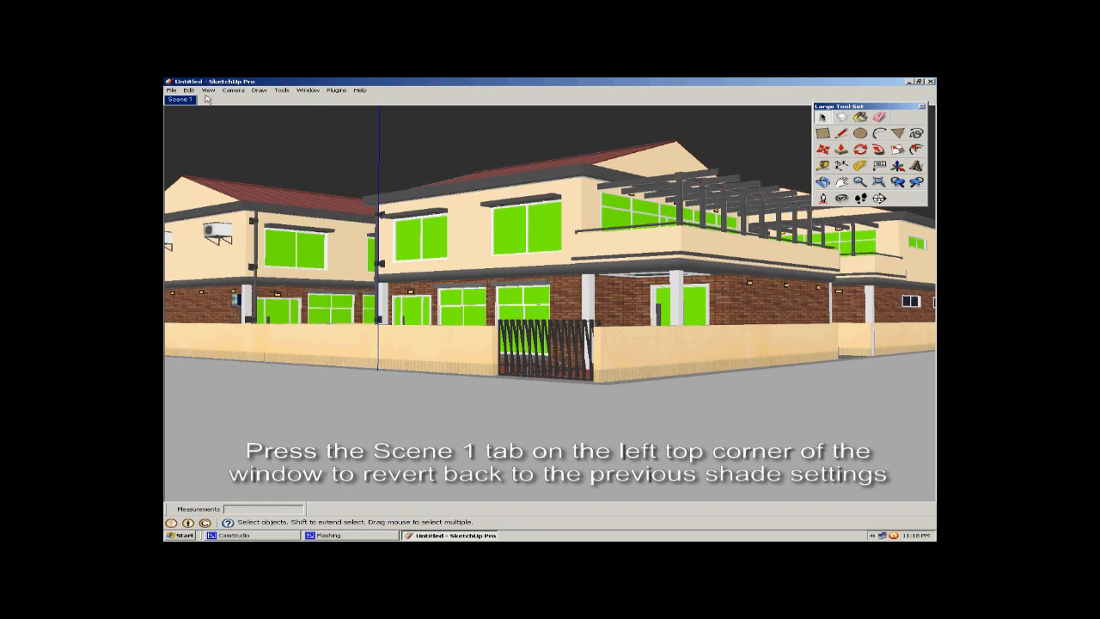
left_click(177, 99)
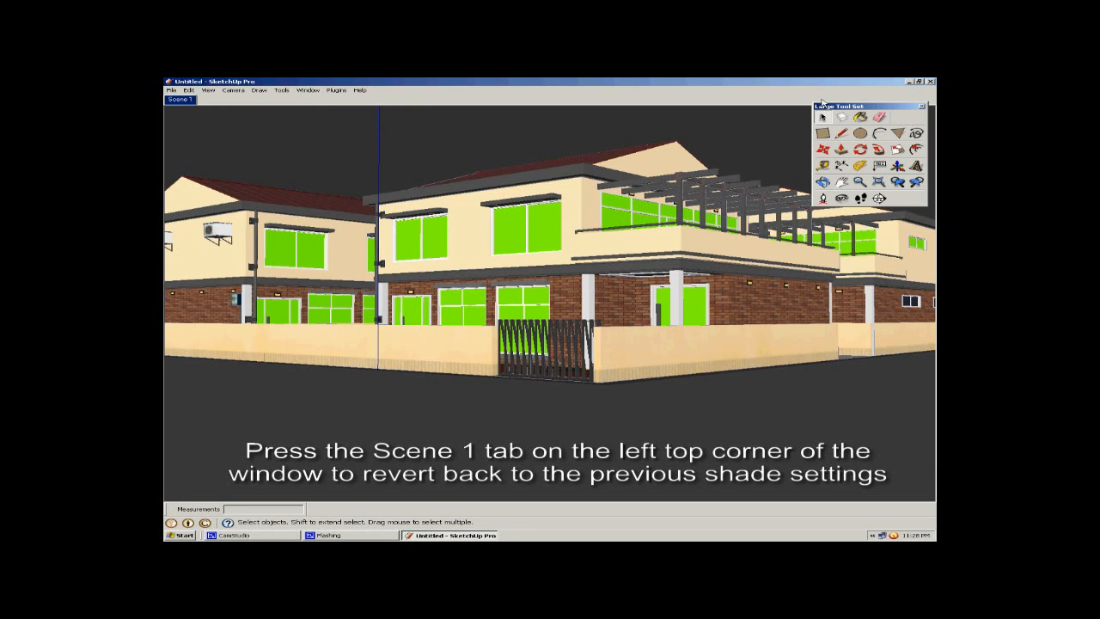
left_click(307, 90)
left_click(347, 148)
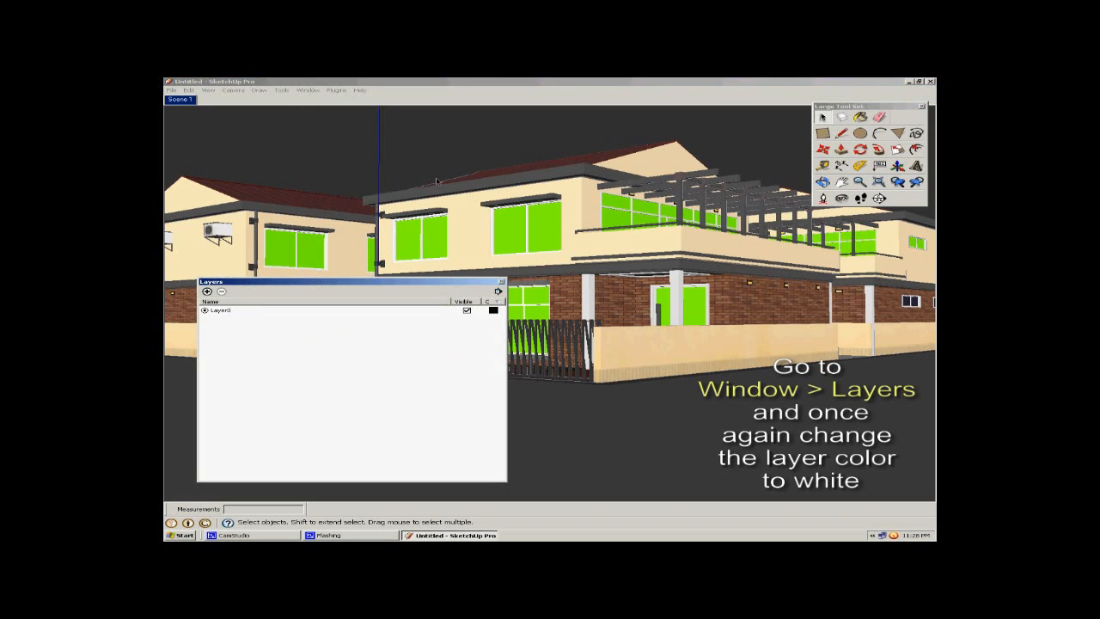
left_click(495, 310)
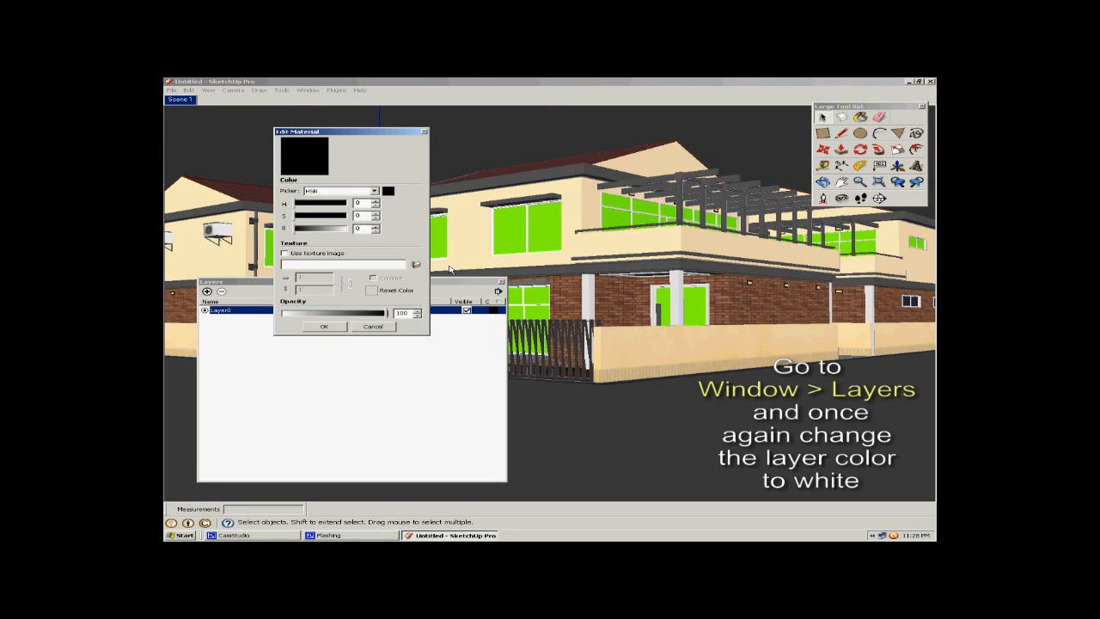
left_click_drag(298, 228, 347, 228)
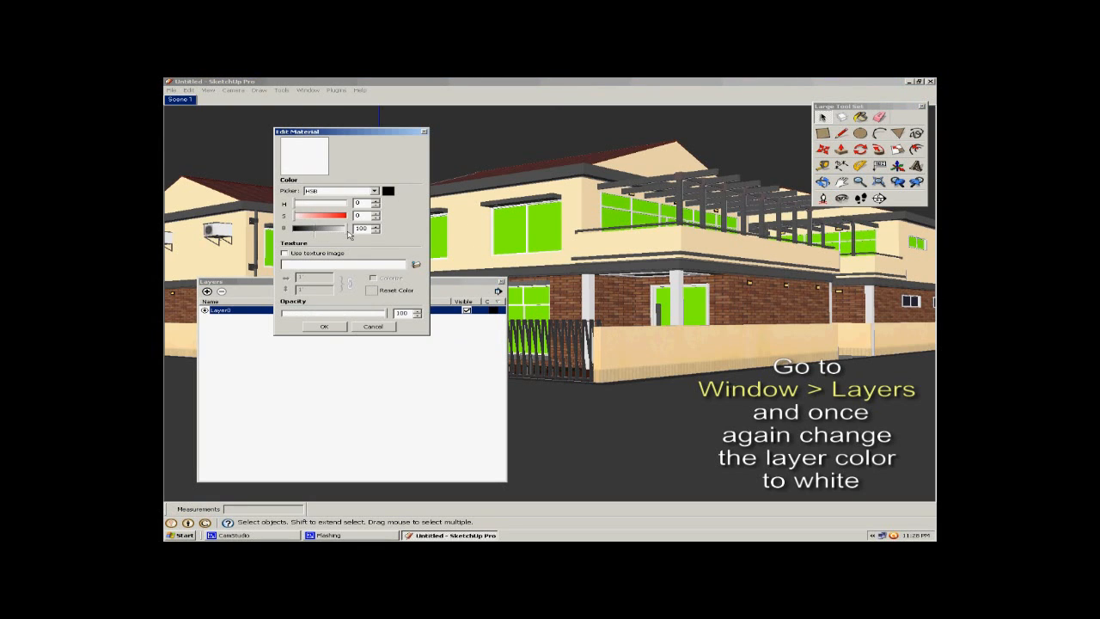
left_click(324, 327)
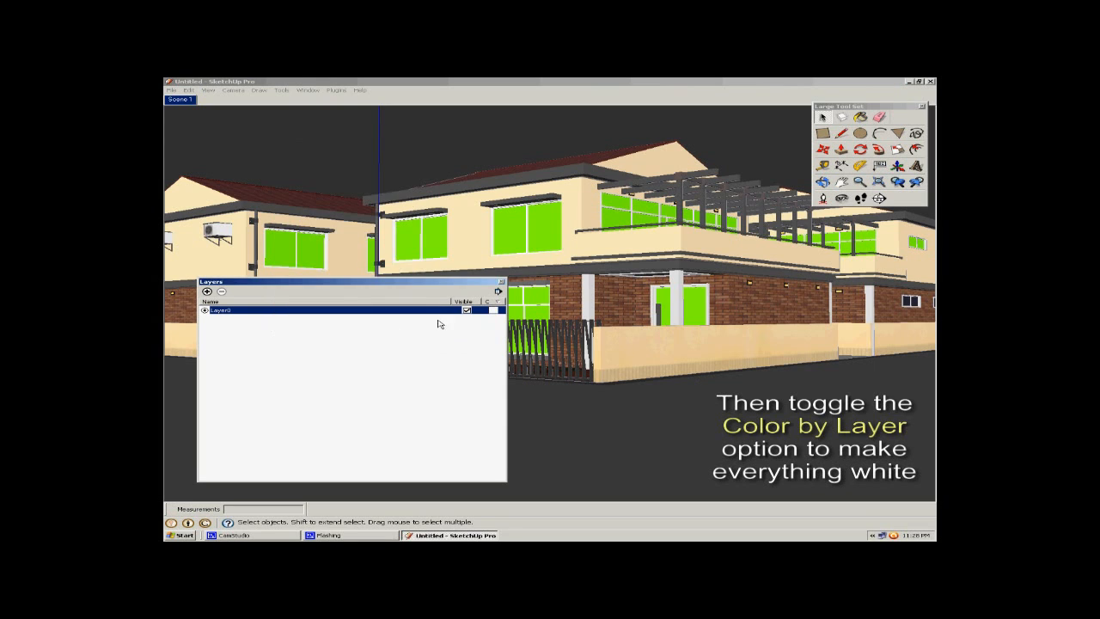
Turn on coloring by layer for the whole model and close the layer settings.
left_click(498, 292)
left_click(552, 309)
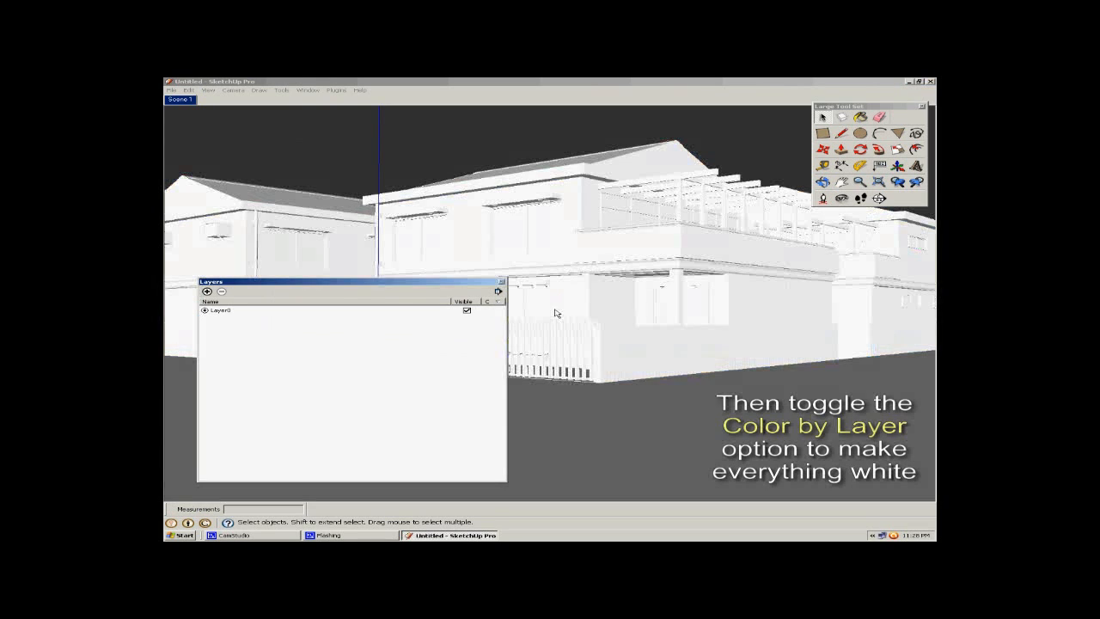
left_click(502, 281)
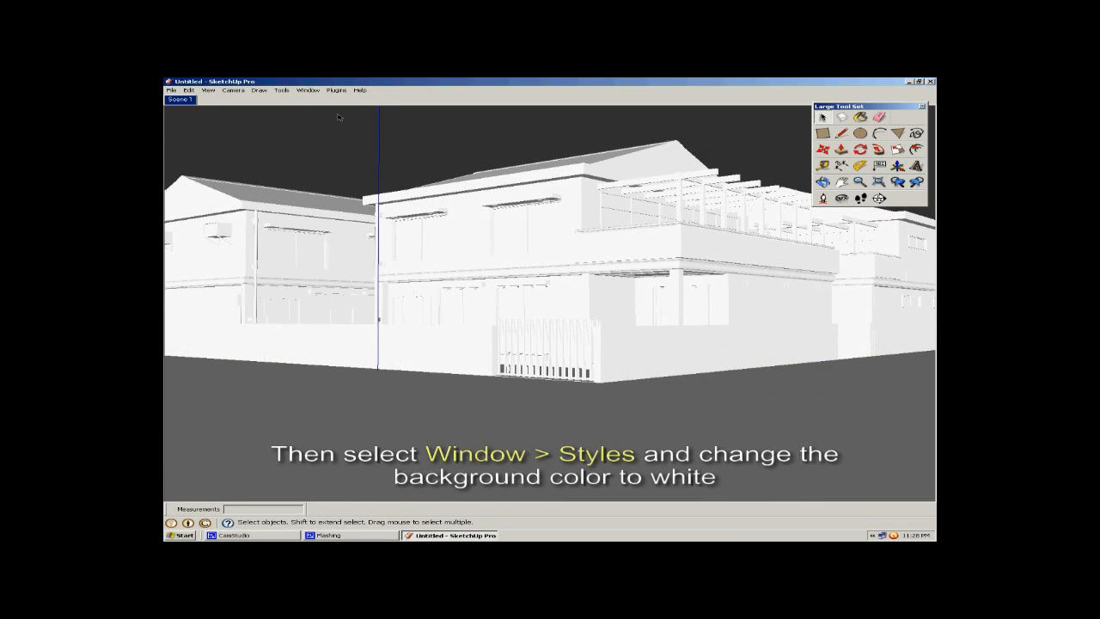
Change the style's background color to white with lightness 100.
left_click(308, 90)
left_click(343, 138)
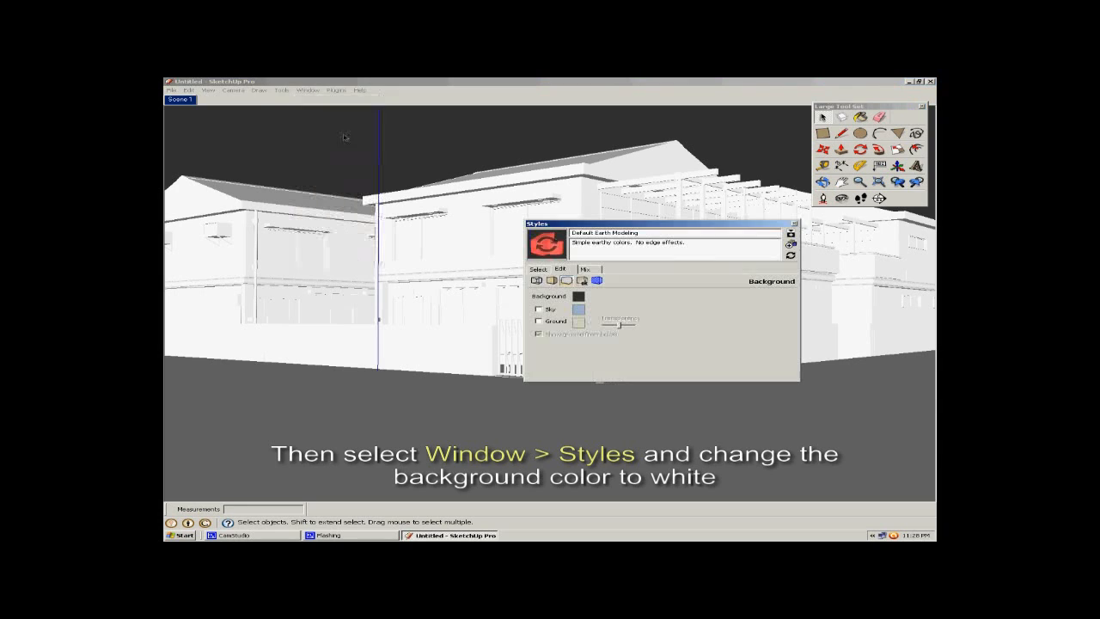
left_click(577, 297)
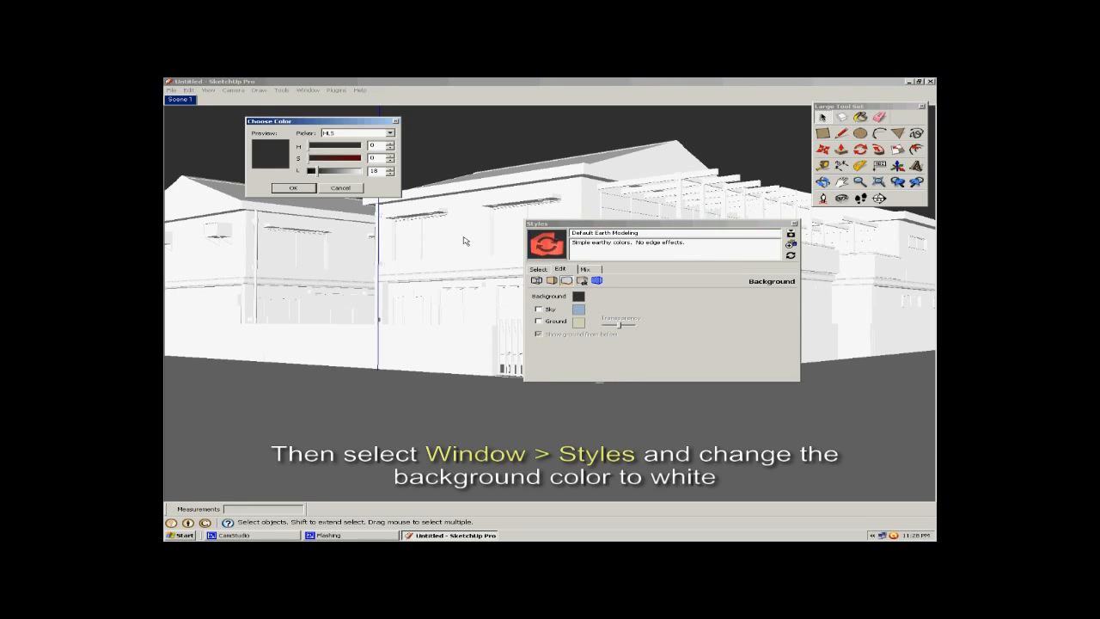
left_click_drag(311, 170, 363, 174)
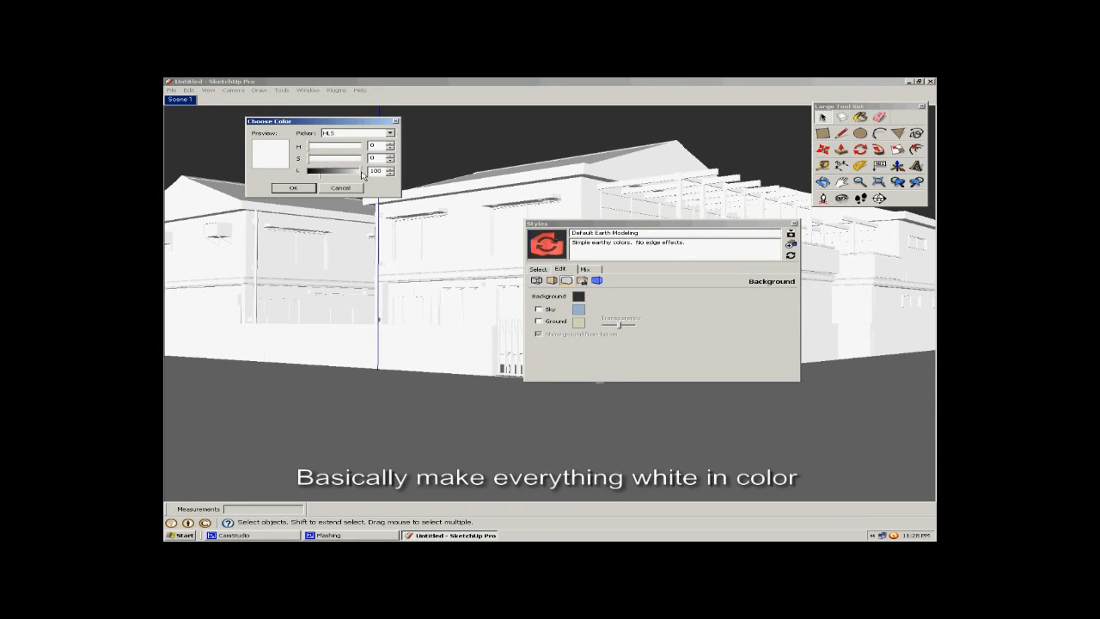
left_click(293, 187)
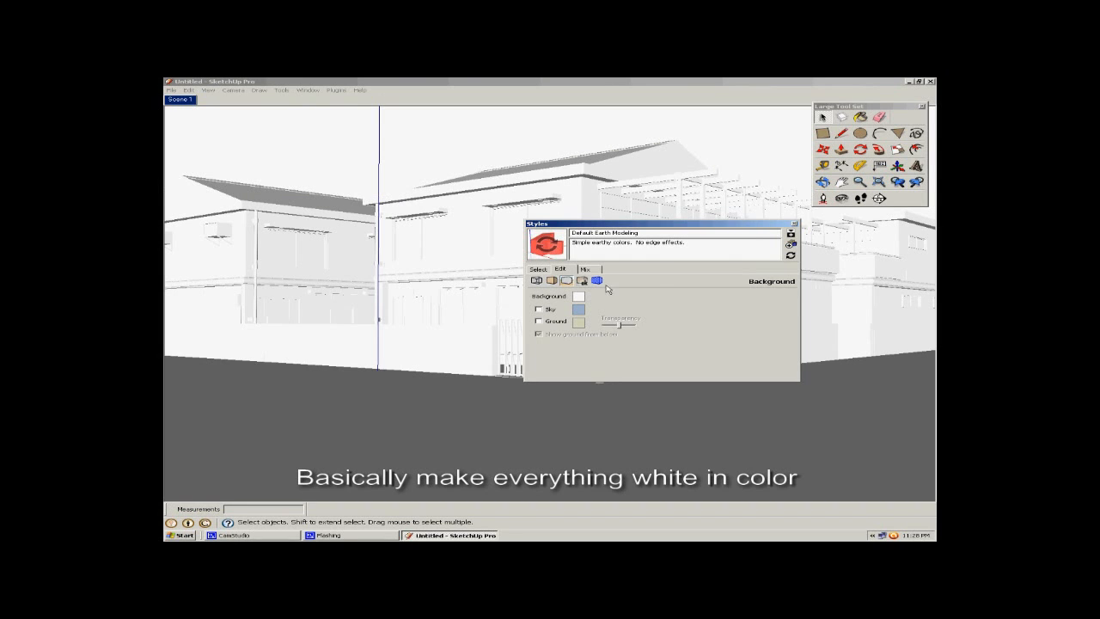
left_click(794, 224)
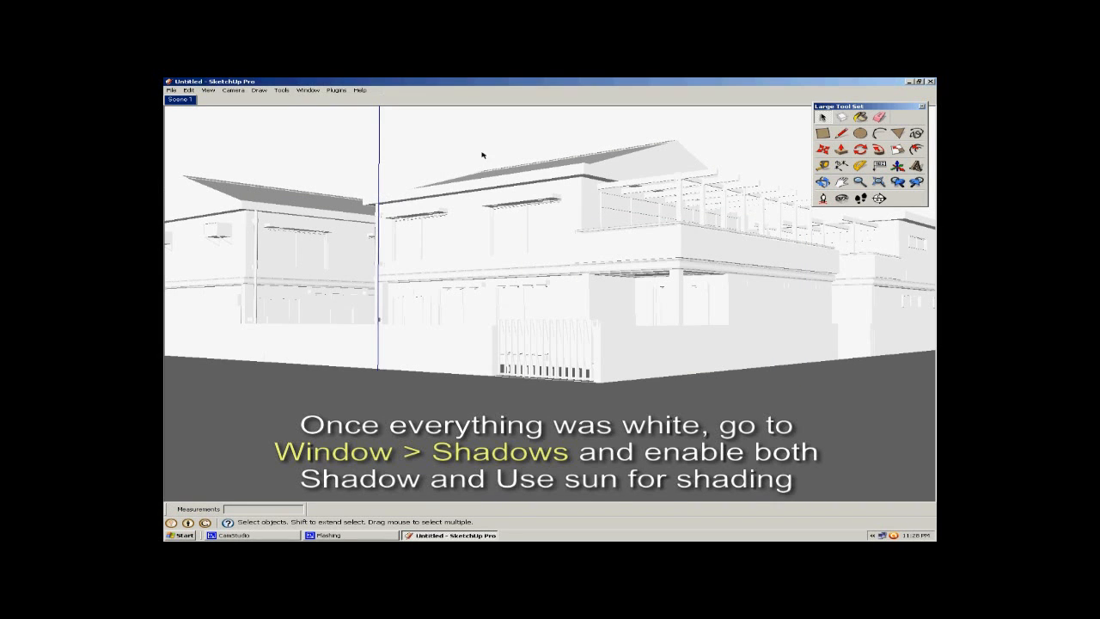
Display shadows on the model with sun shading enabled and the time set to 03:00 PM.
left_click(308, 90)
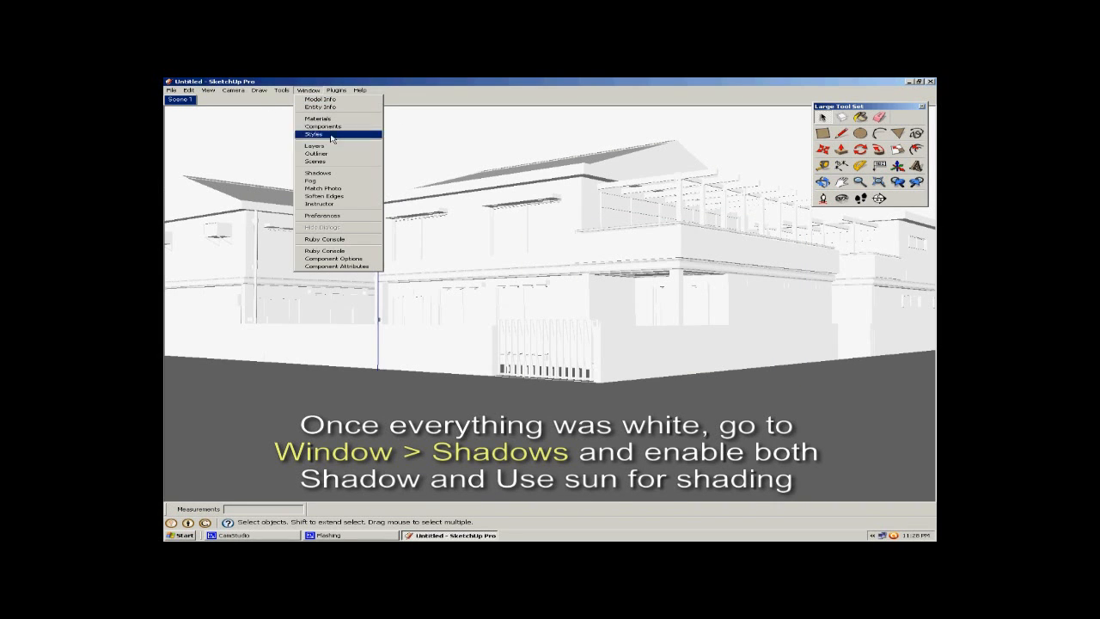
left_click(345, 173)
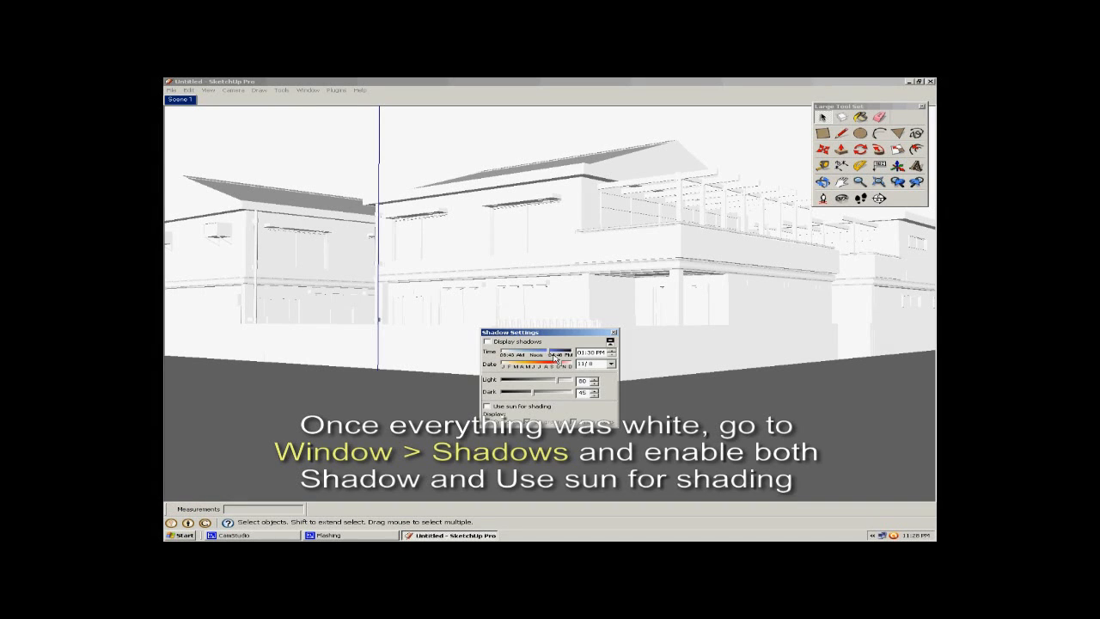
left_click_drag(556, 354, 563, 355)
left_click(516, 342)
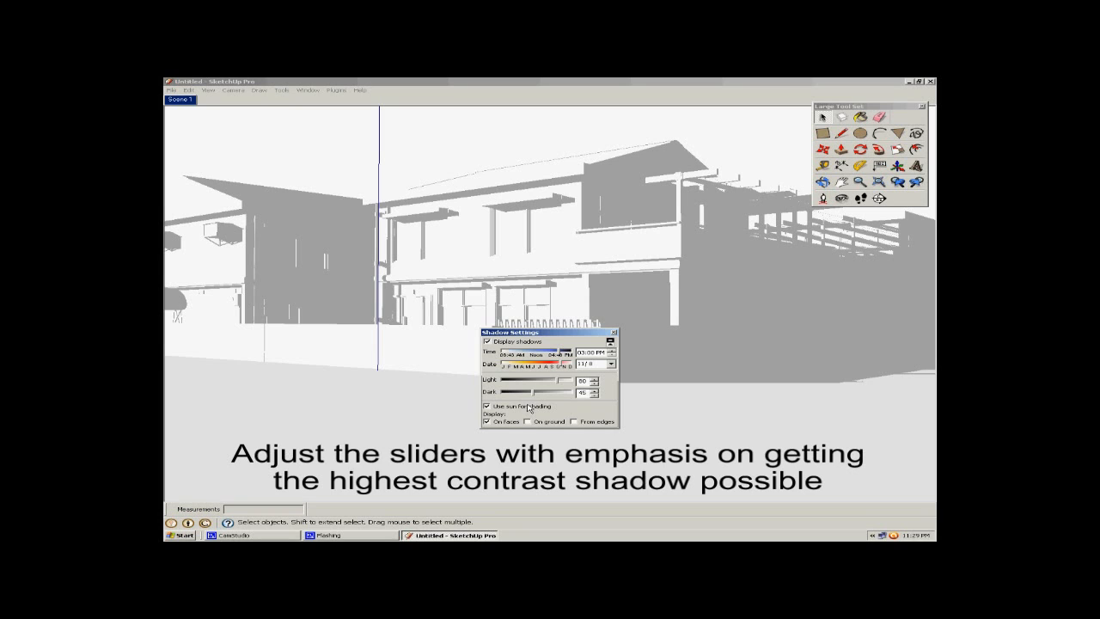
Set the shadow date to 9/10, light to 85 and dark to 9, and close the shadow settings.
left_click_drag(563, 366, 550, 367)
left_click_drag(555, 365, 552, 365)
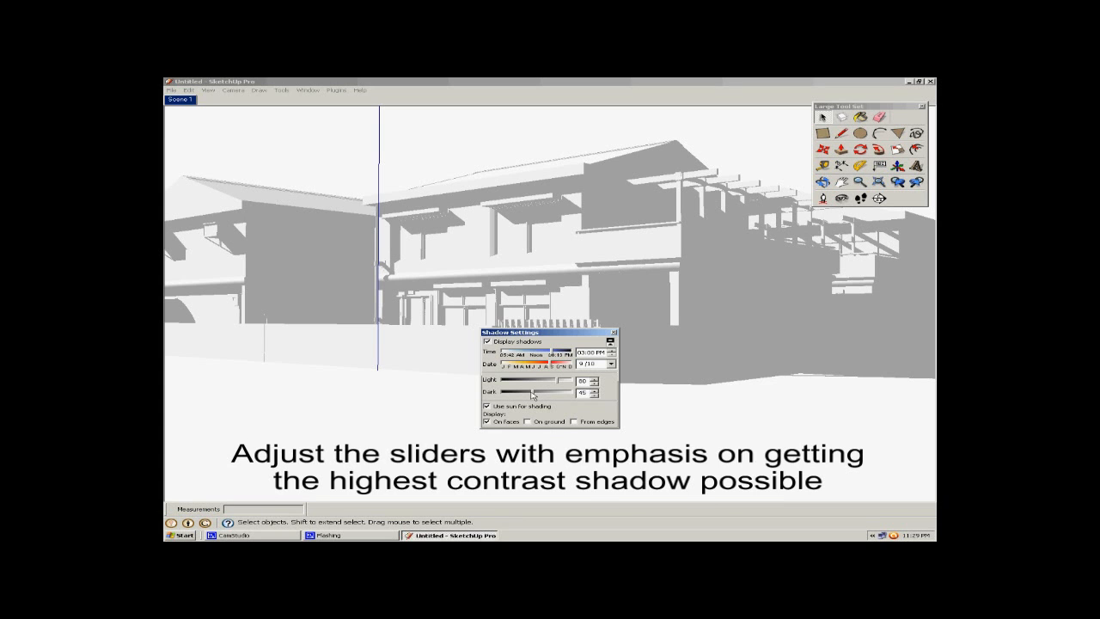
mouse_move(534, 392)
left_mouse_down()
mouse_move(513, 395)
mouse_move(537, 381)
mouse_move(523, 383)
left_mouse_up()
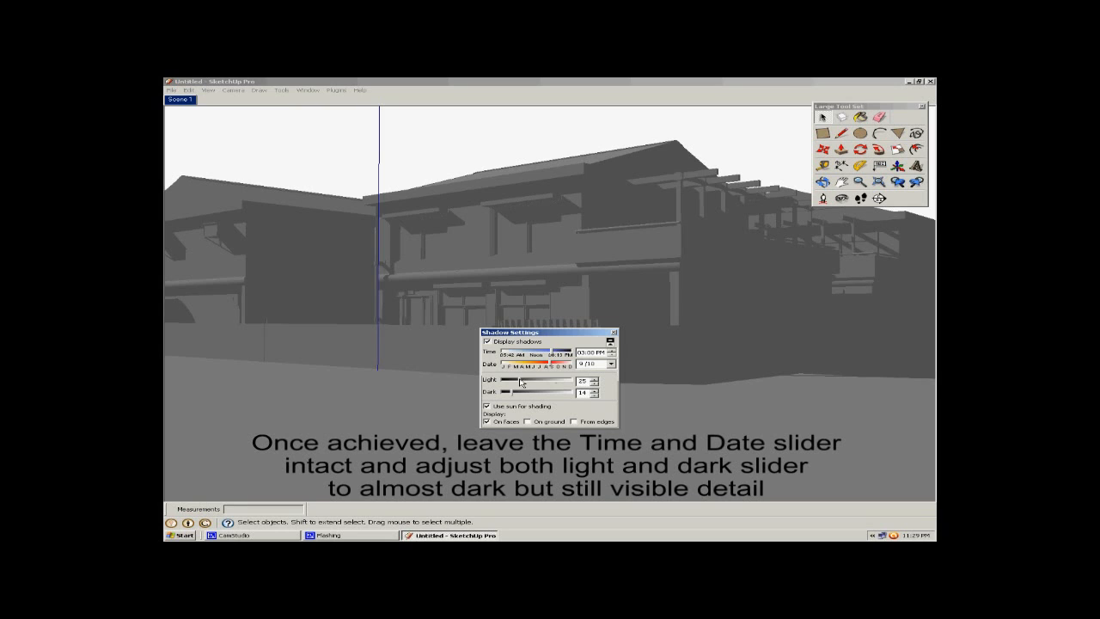
mouse_move(513, 394)
left_mouse_down()
mouse_move(517, 384)
mouse_move(564, 381)
left_mouse_up()
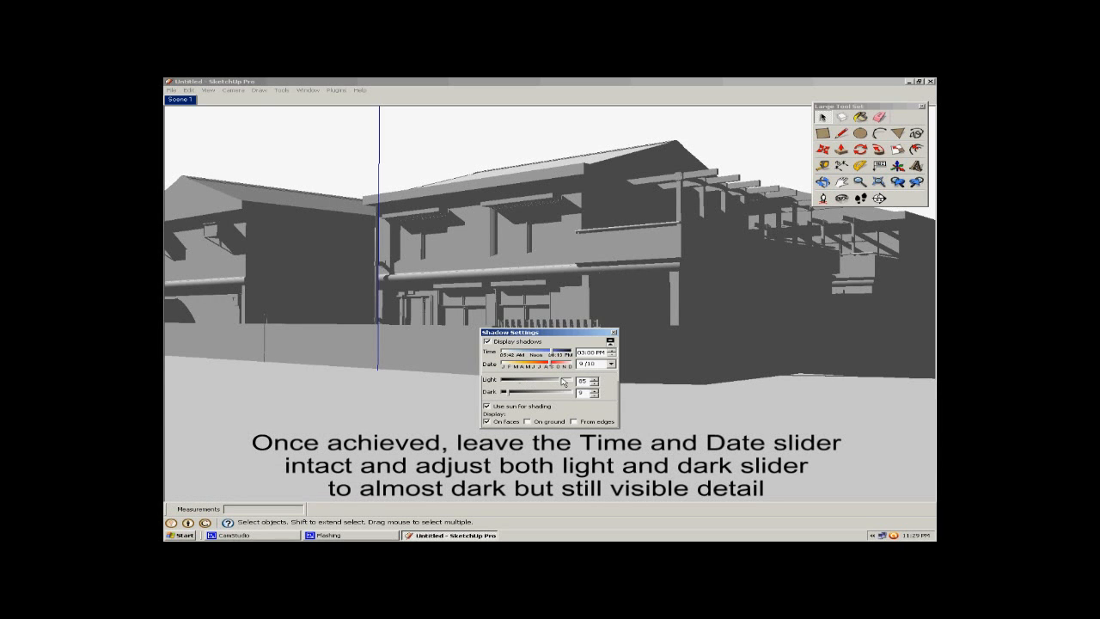
left_click(614, 332)
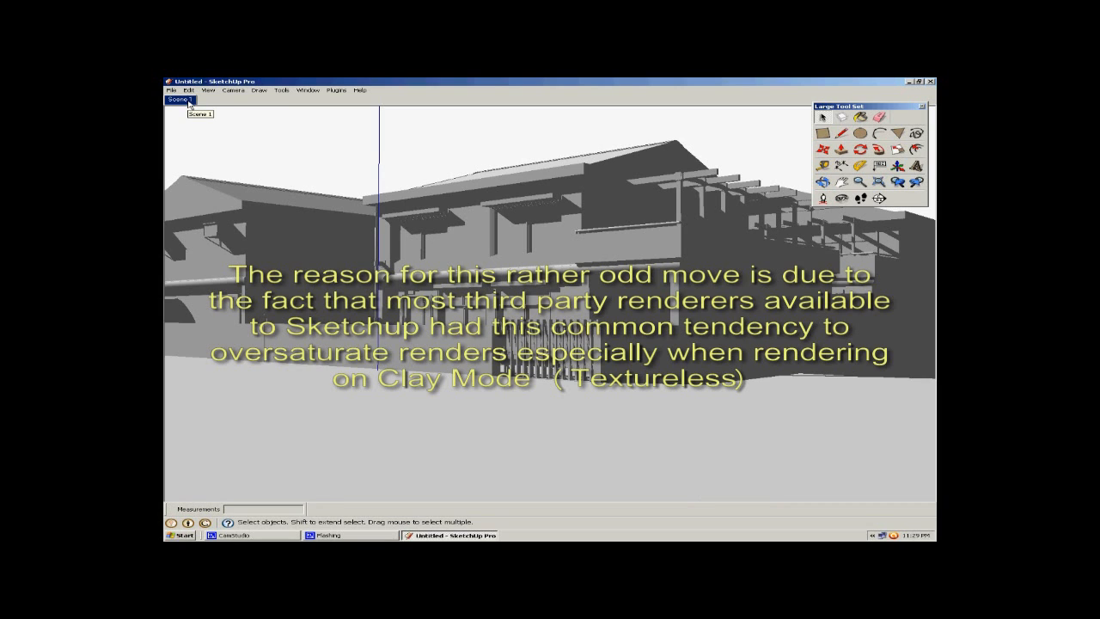
Show the Podium V2 toolbar.
left_click(211, 91)
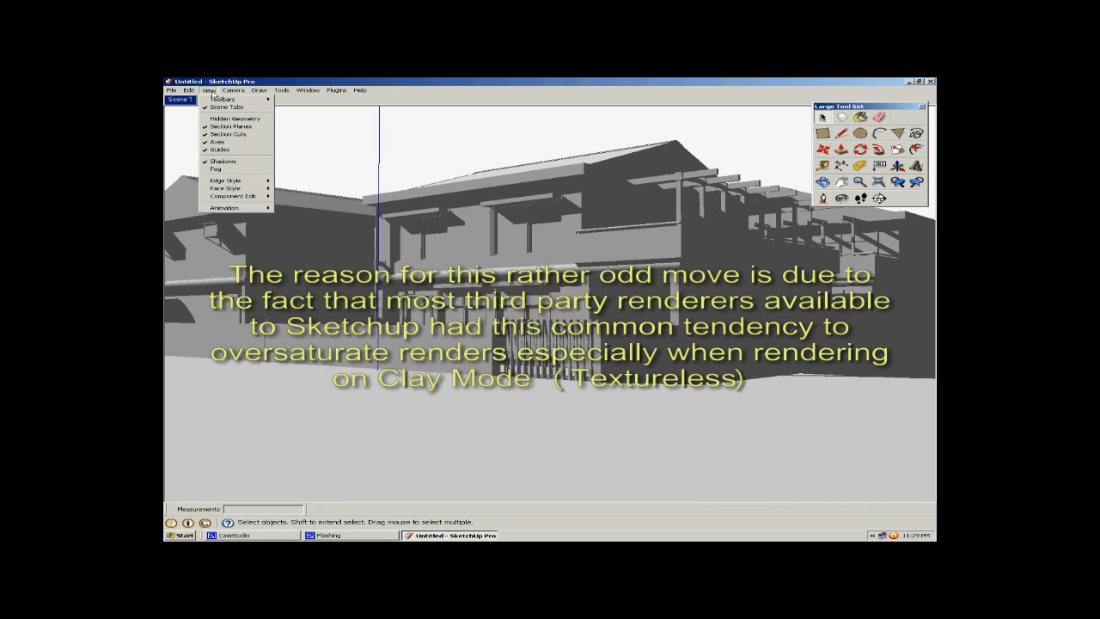
mouse_move(245, 100)
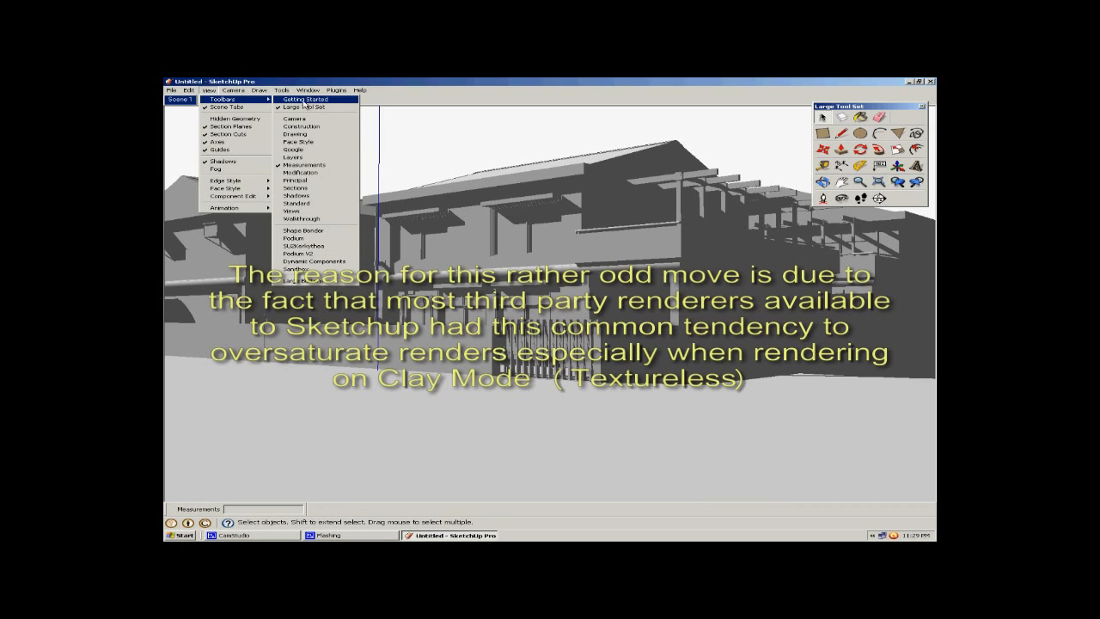
left_click(354, 254)
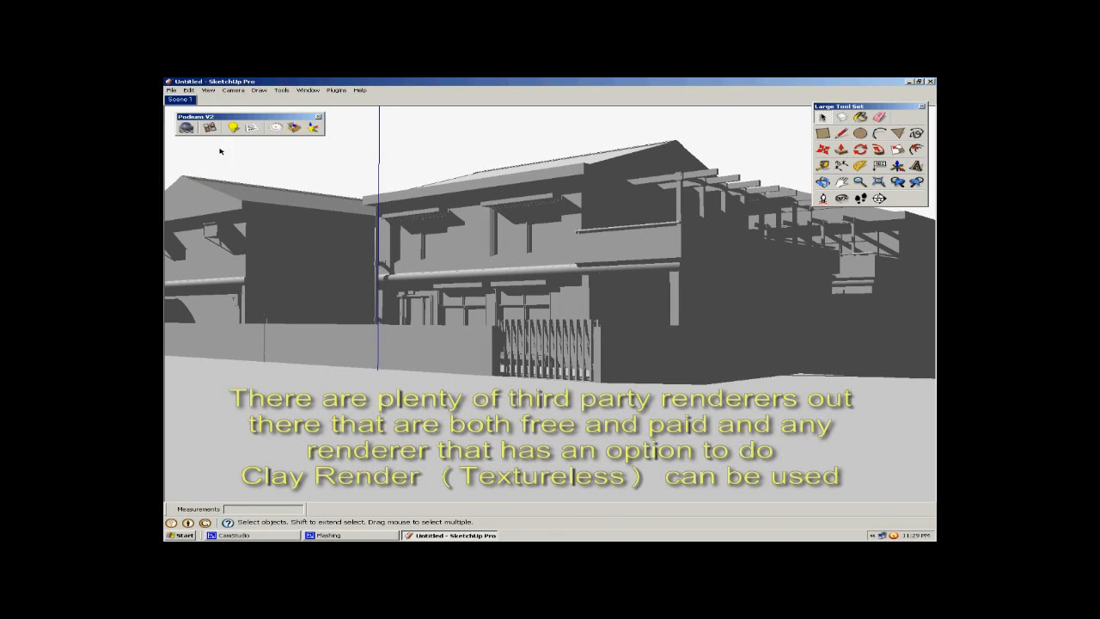
Configure the Podium clay render as a 2700 by 1847 pixel PNG saved in Project Folder.
left_click(275, 127)
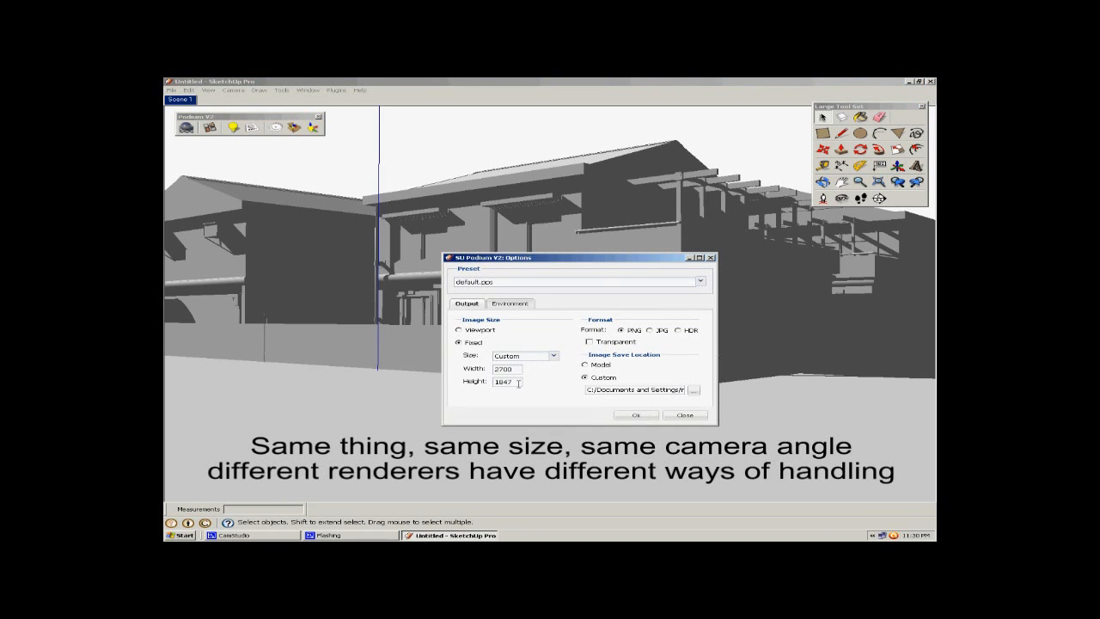
left_click(694, 390)
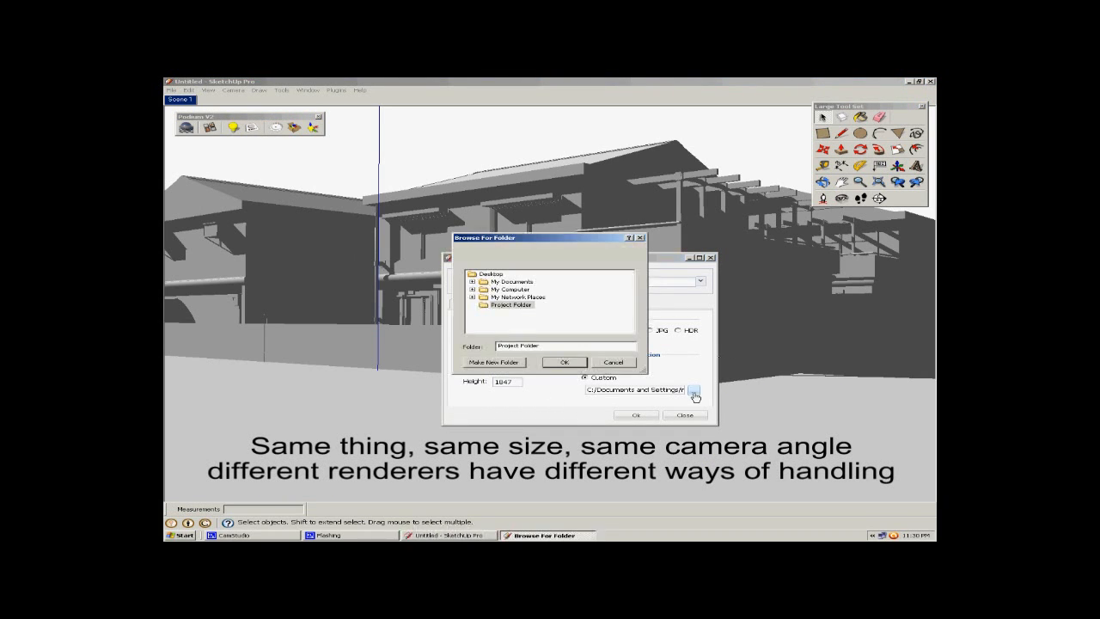
left_click(511, 305)
left_click(564, 362)
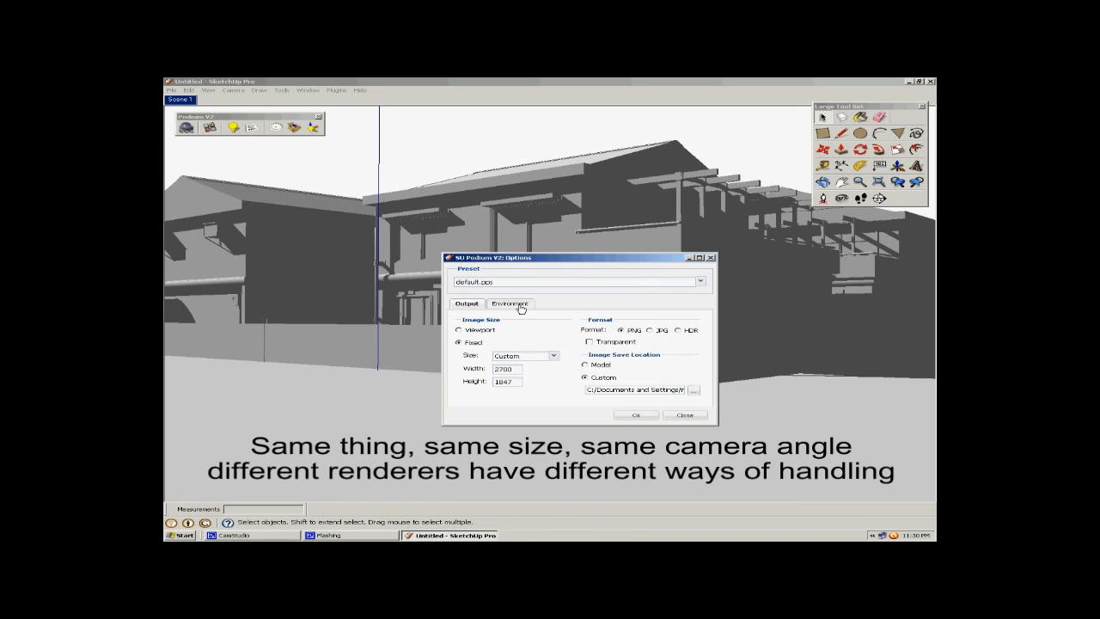
left_click(519, 305)
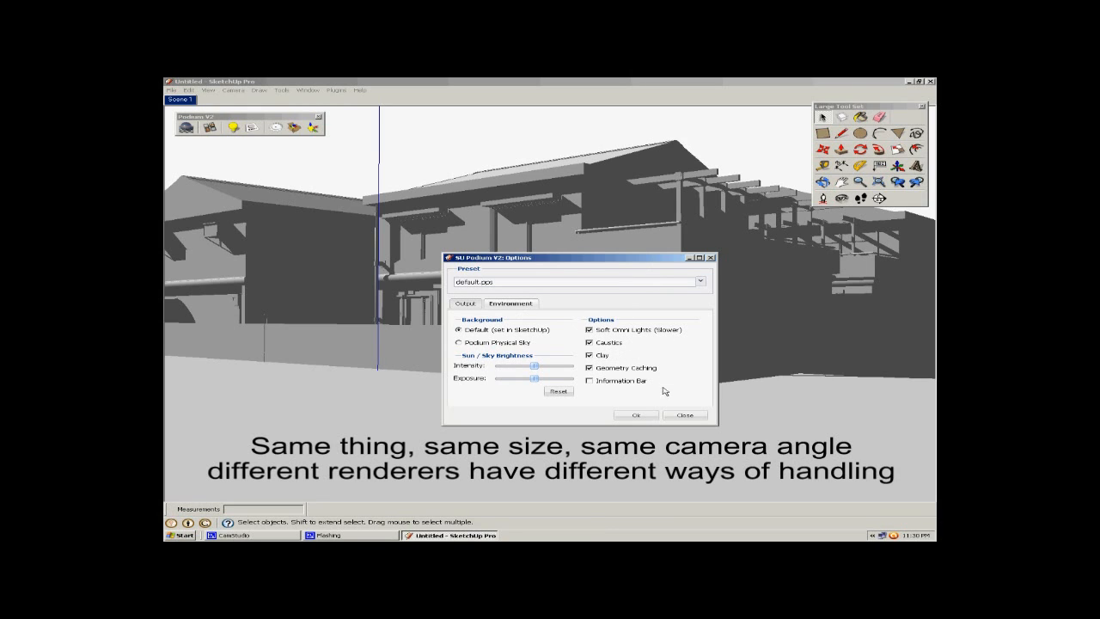
left_click(639, 416)
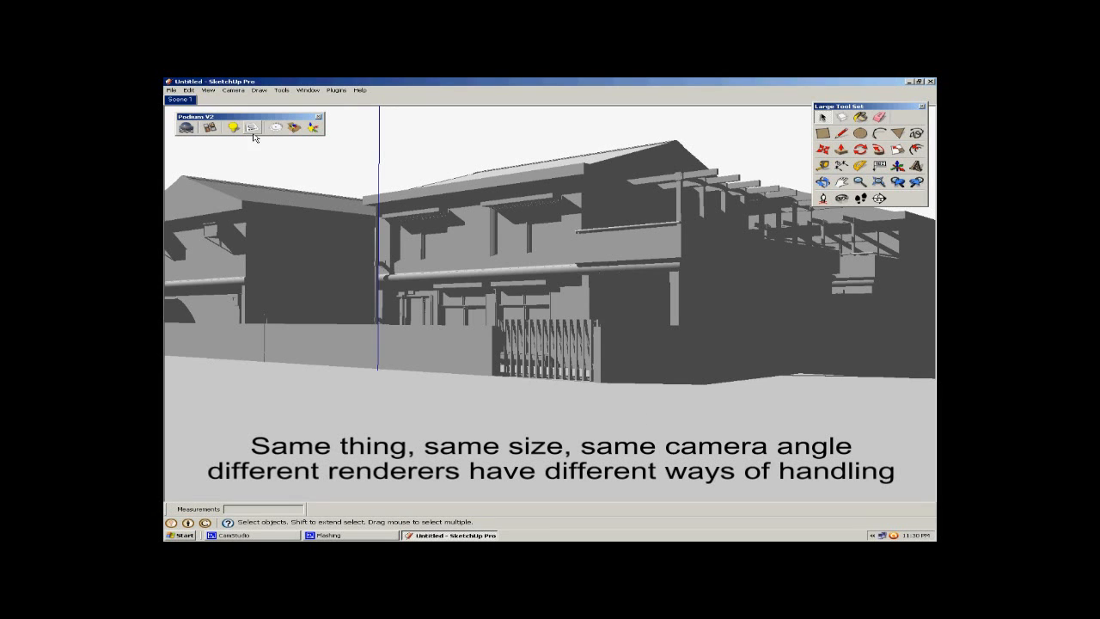
Render the scene with Podium, then close the rendering manager and the Podium V2 toolbar.
left_click(186, 128)
left_click(311, 259)
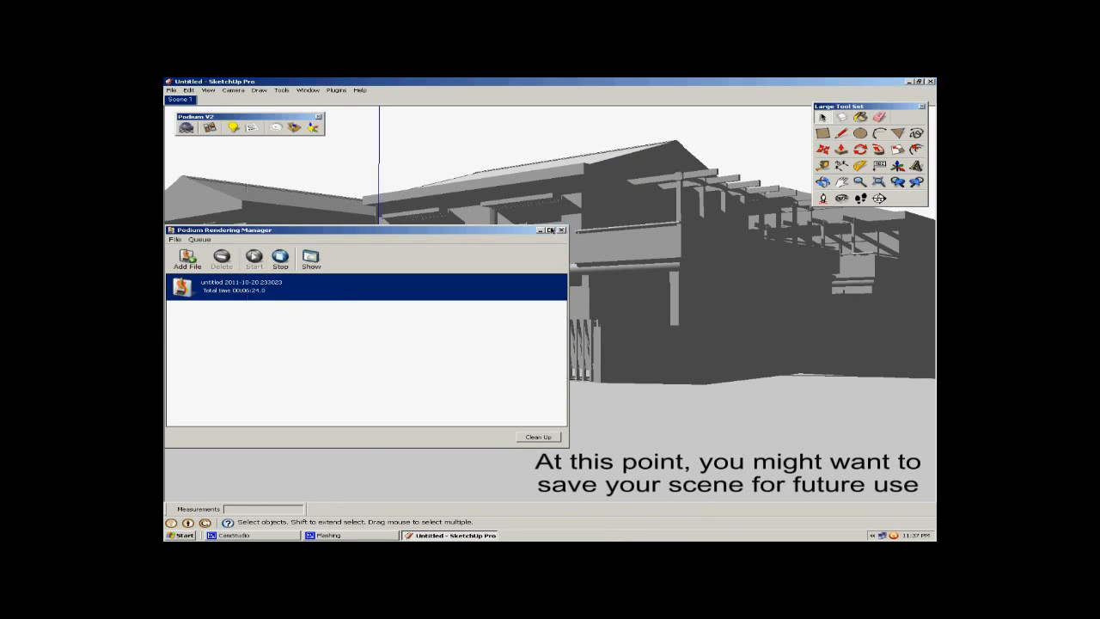
left_click(561, 230)
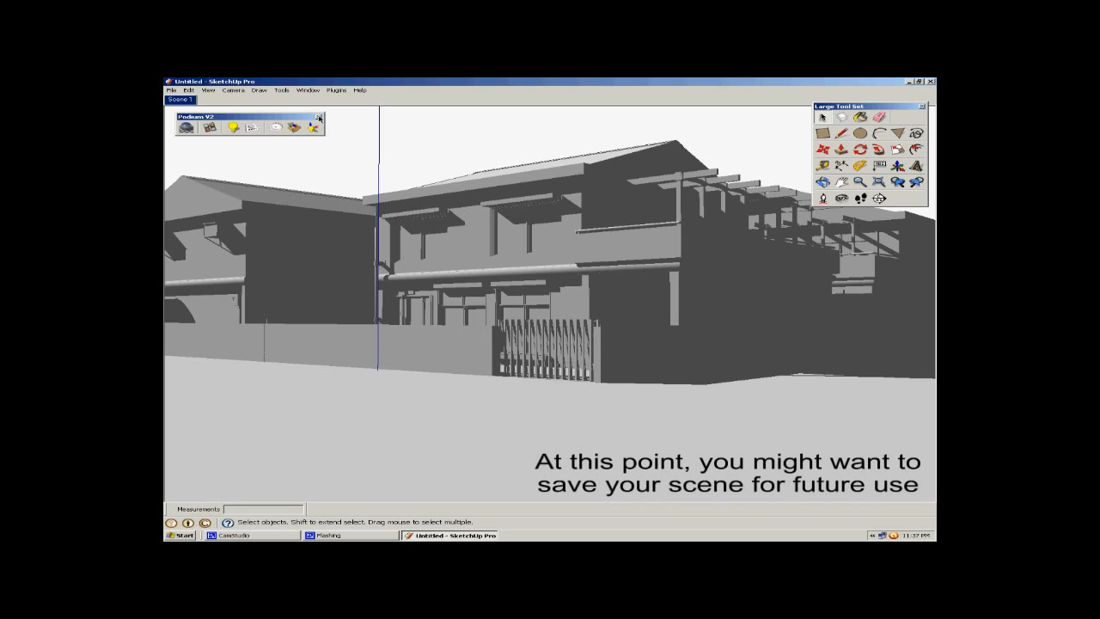
left_click(319, 117)
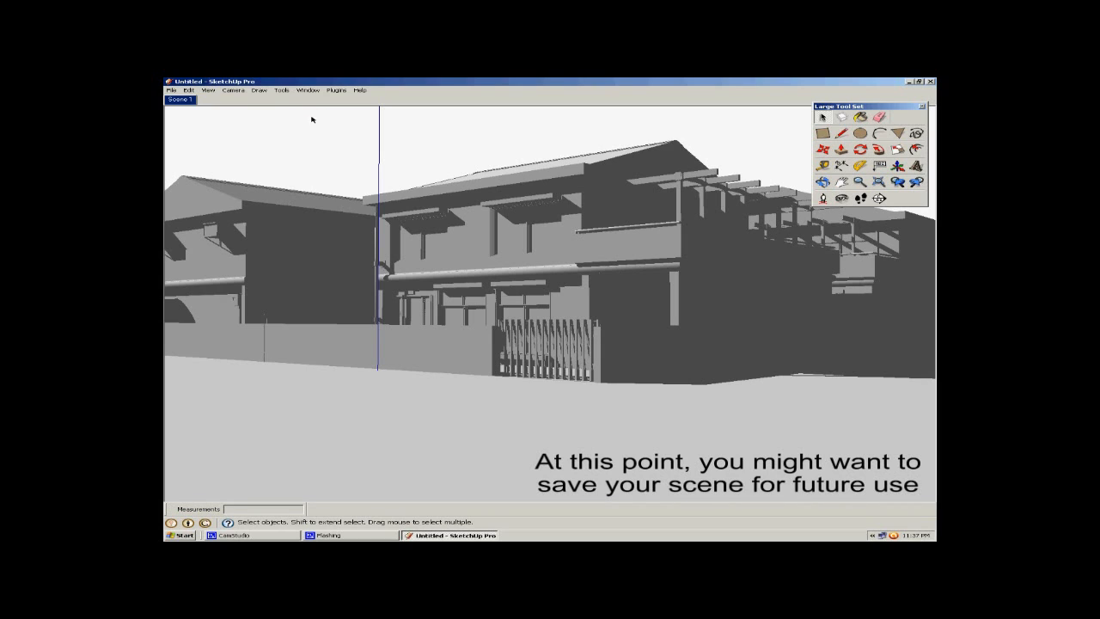
Save the SketchUp model in Project Folder under the name protagonist house.
left_click(171, 91)
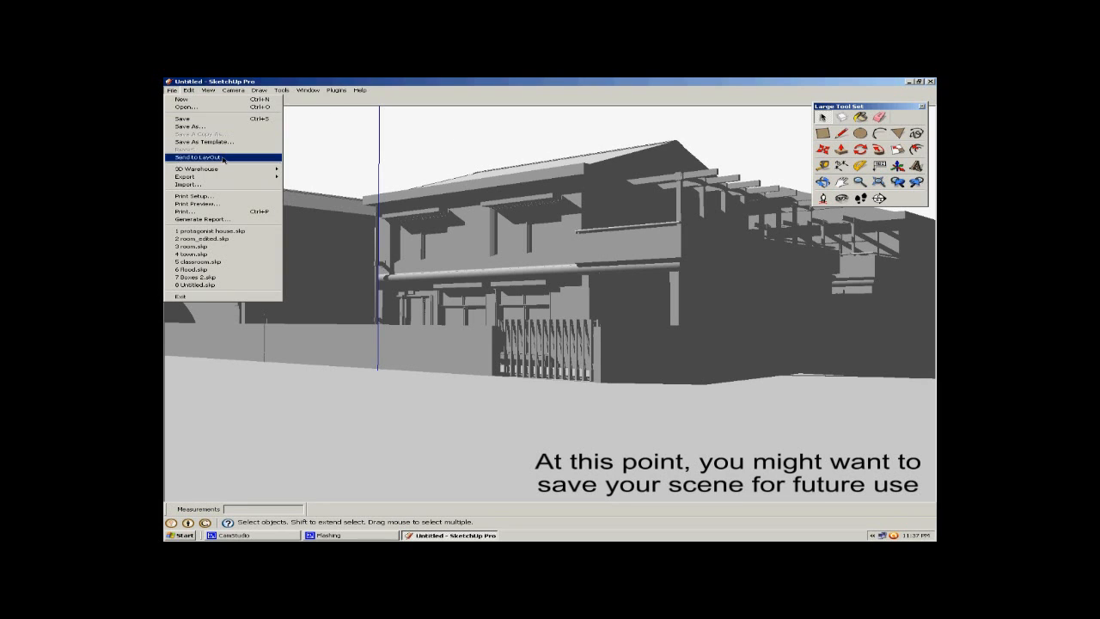
mouse_move(258, 177)
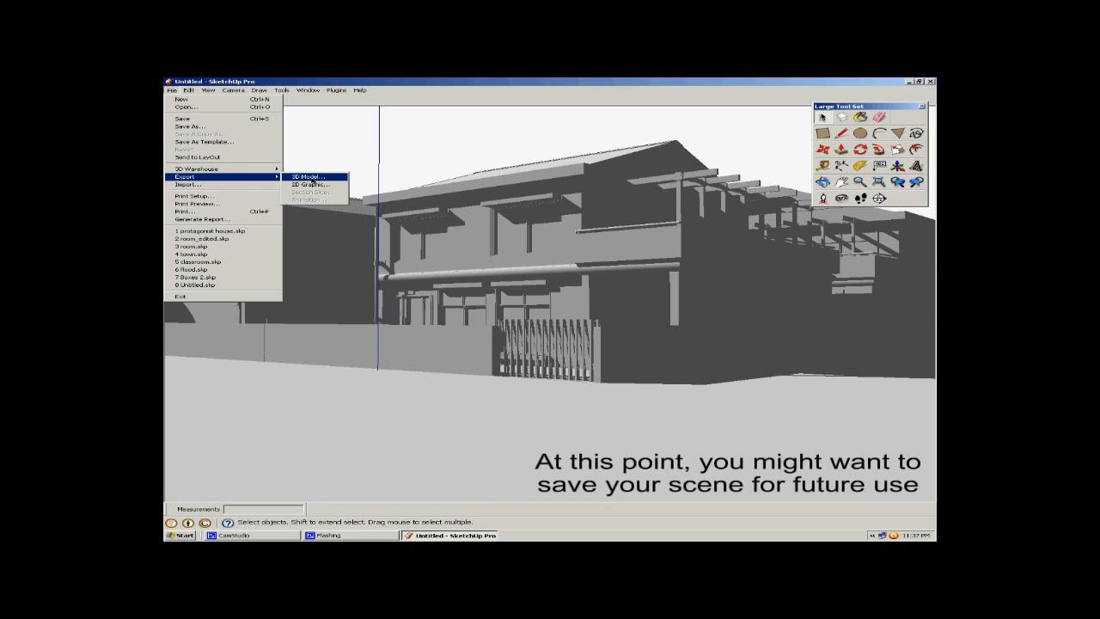
left_click(212, 127)
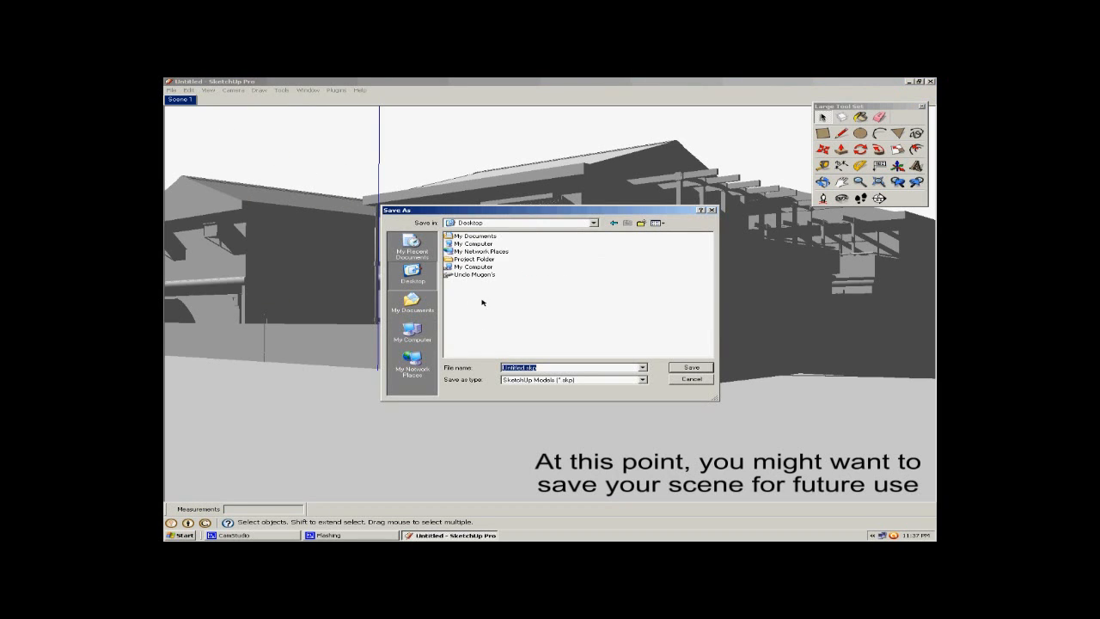
double_click(473, 258)
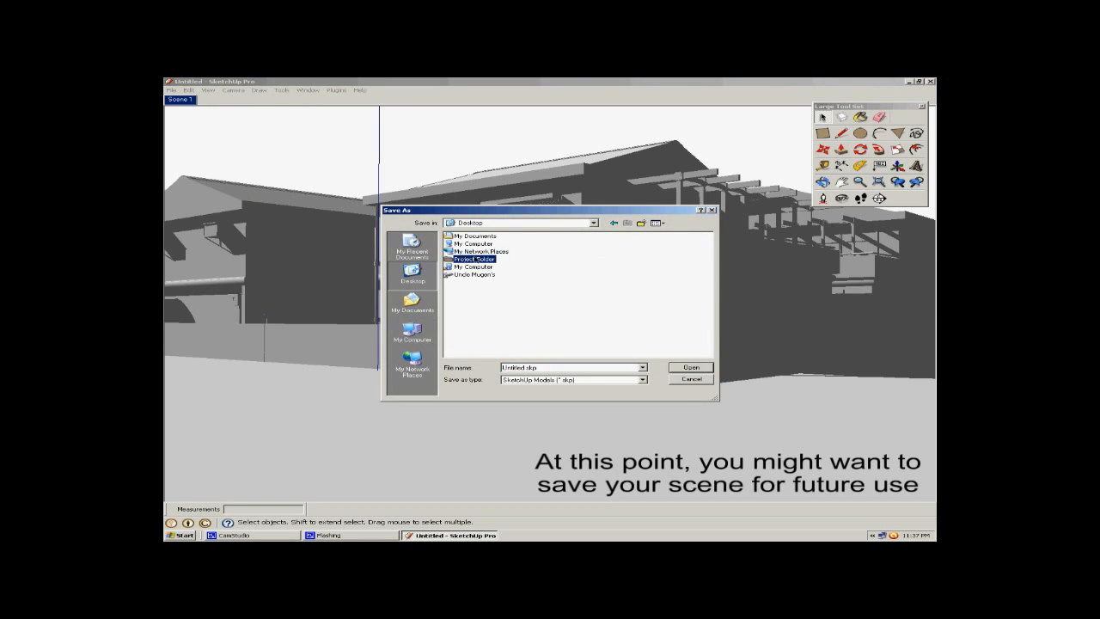
double_click(545, 371)
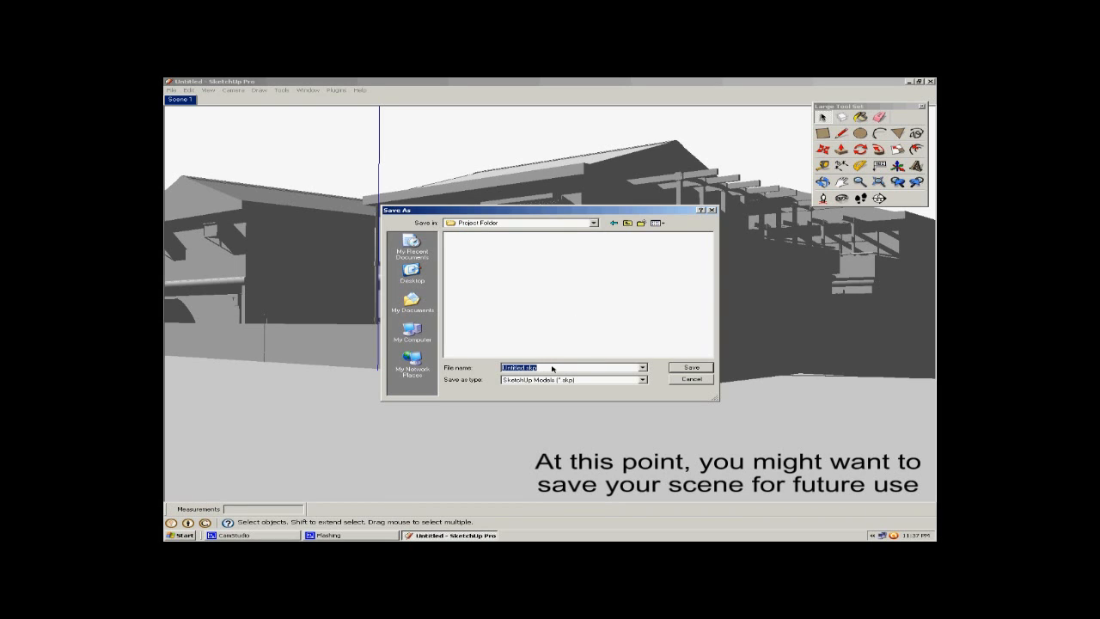
type("protagonist house")
left_click(676, 370)
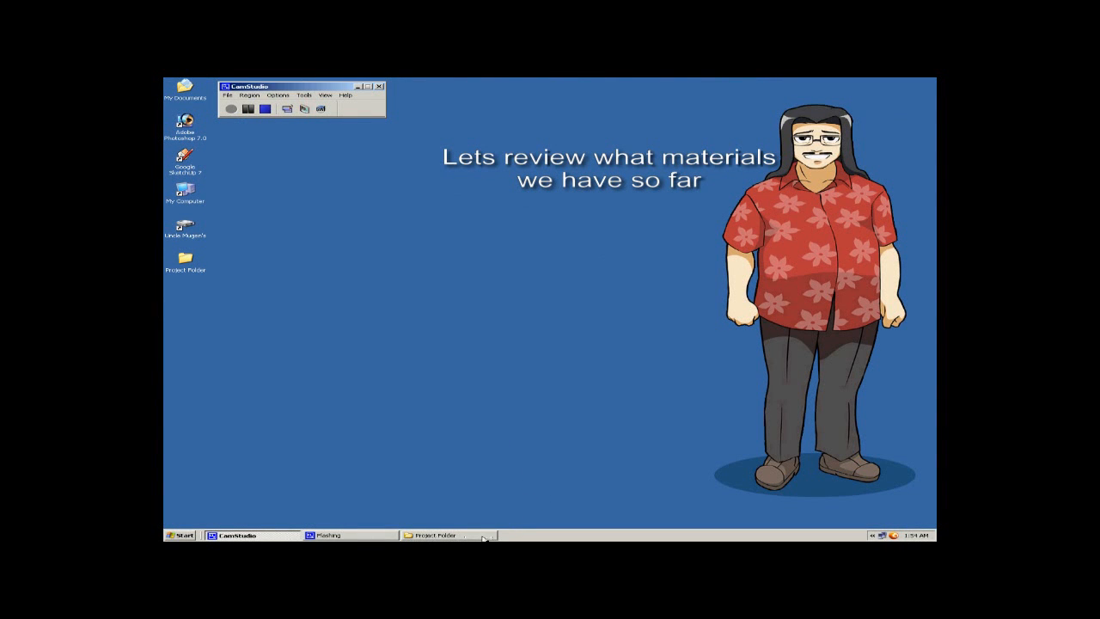
Review the exported images in Project Folder one by one in the picture viewer, starting with alpha.png.
left_click(487, 535)
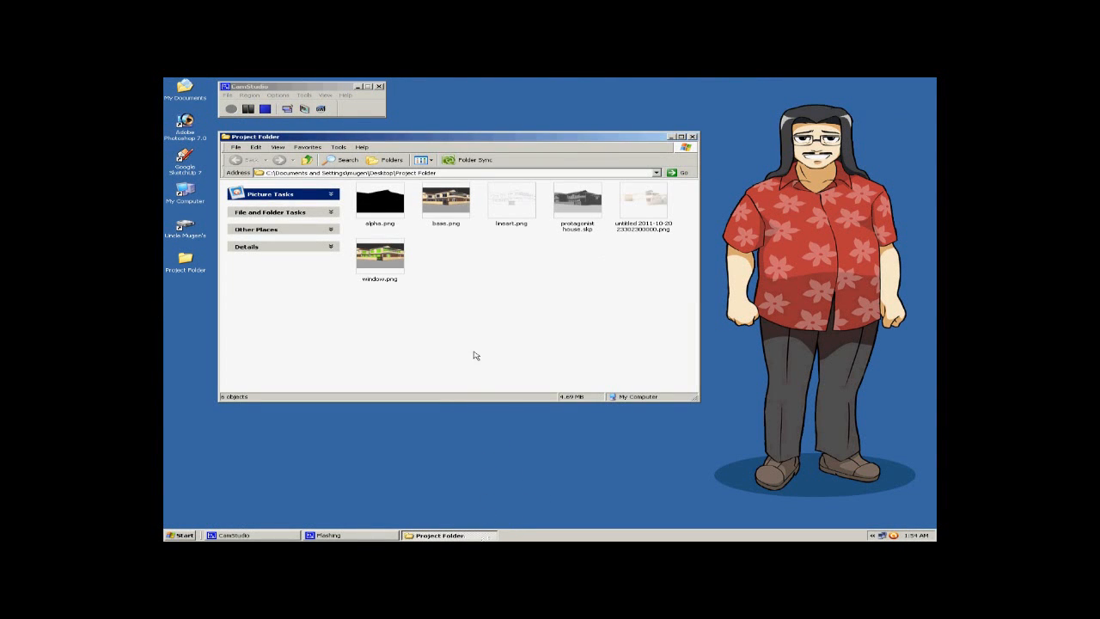
right_click(394, 218)
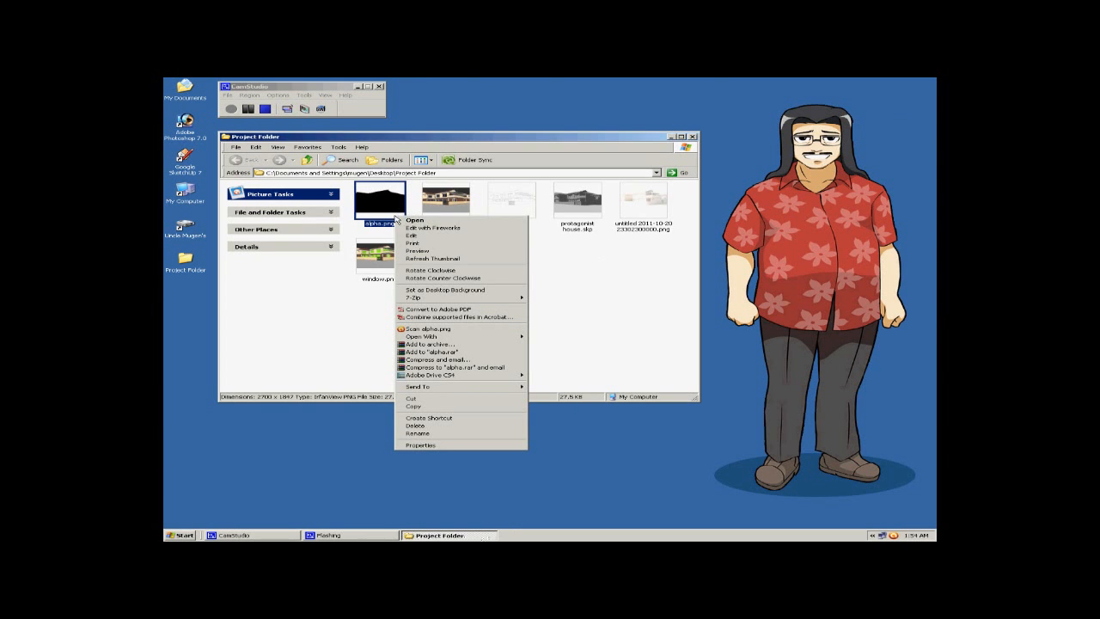
left_click(432, 250)
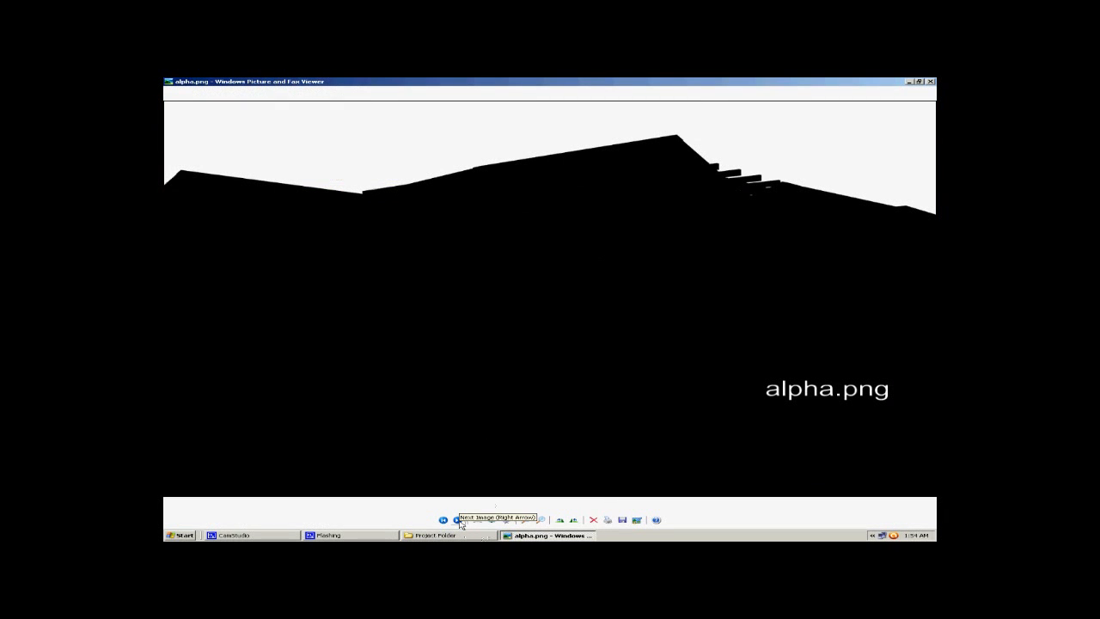
left_click(458, 520)
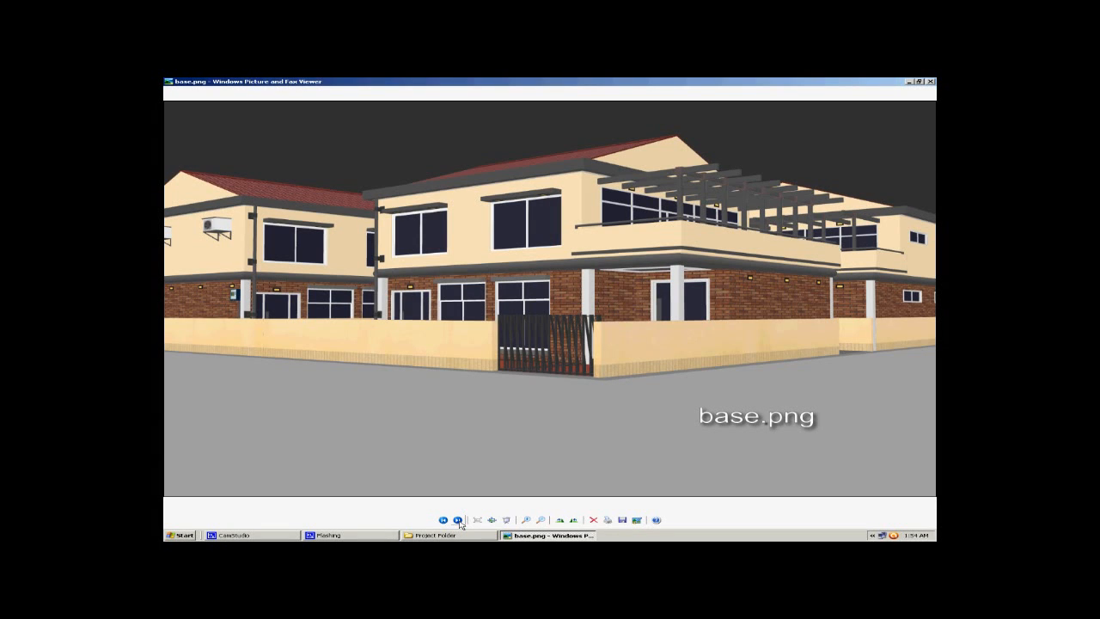
left_click(458, 520)
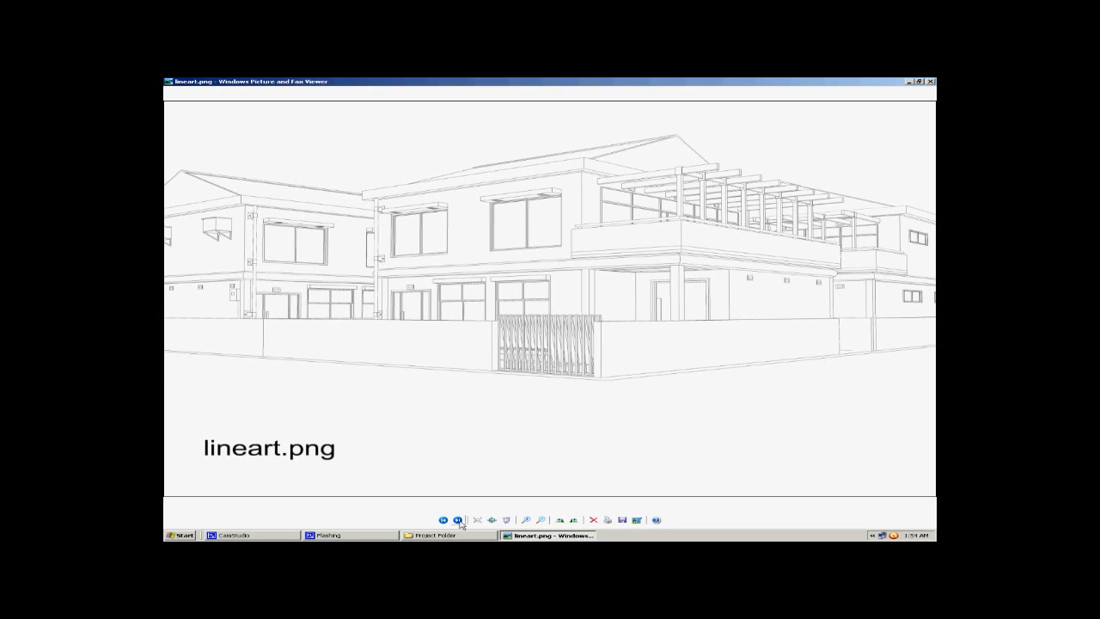
left_click(458, 520)
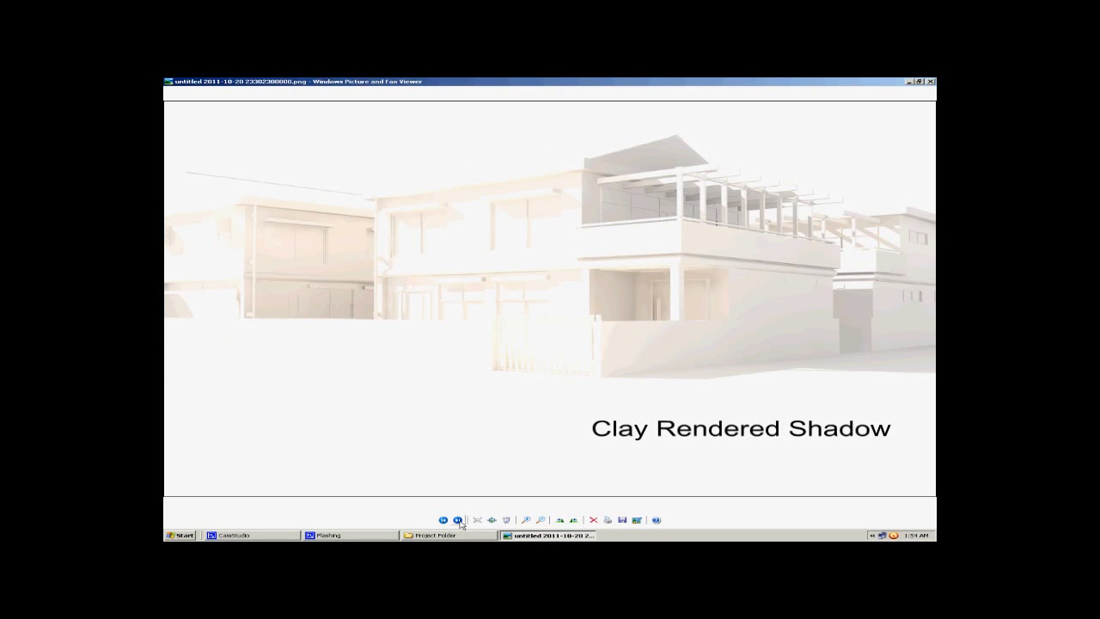
left_click(458, 520)
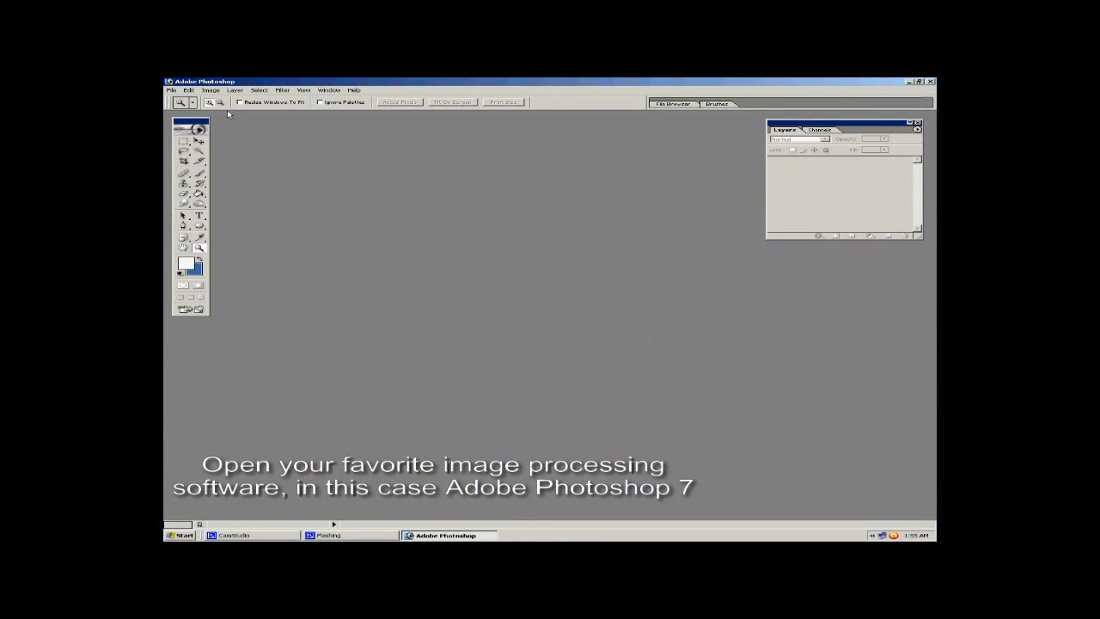
Open base.png from the Project Folder on the Desktop.
left_click(172, 91)
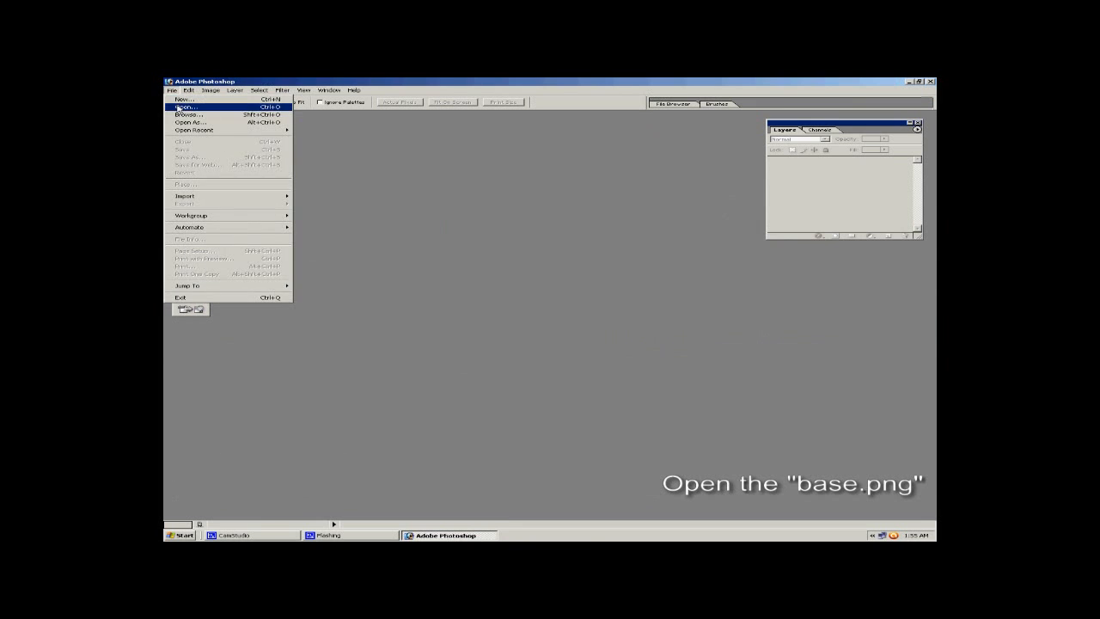
left_click(179, 108)
left_click(410, 216)
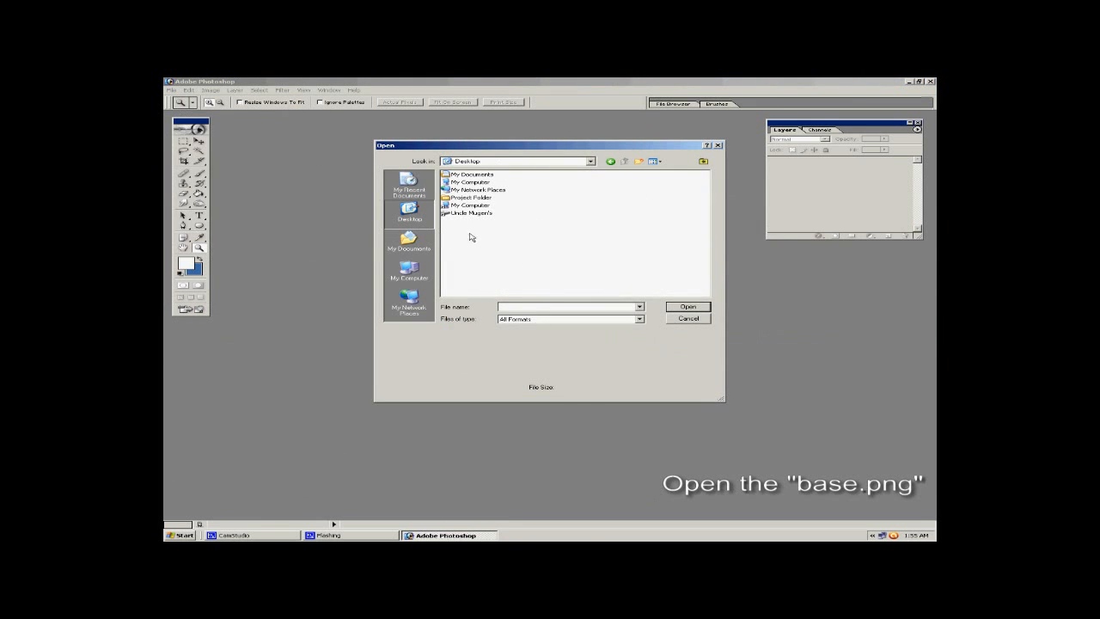
double_click(480, 199)
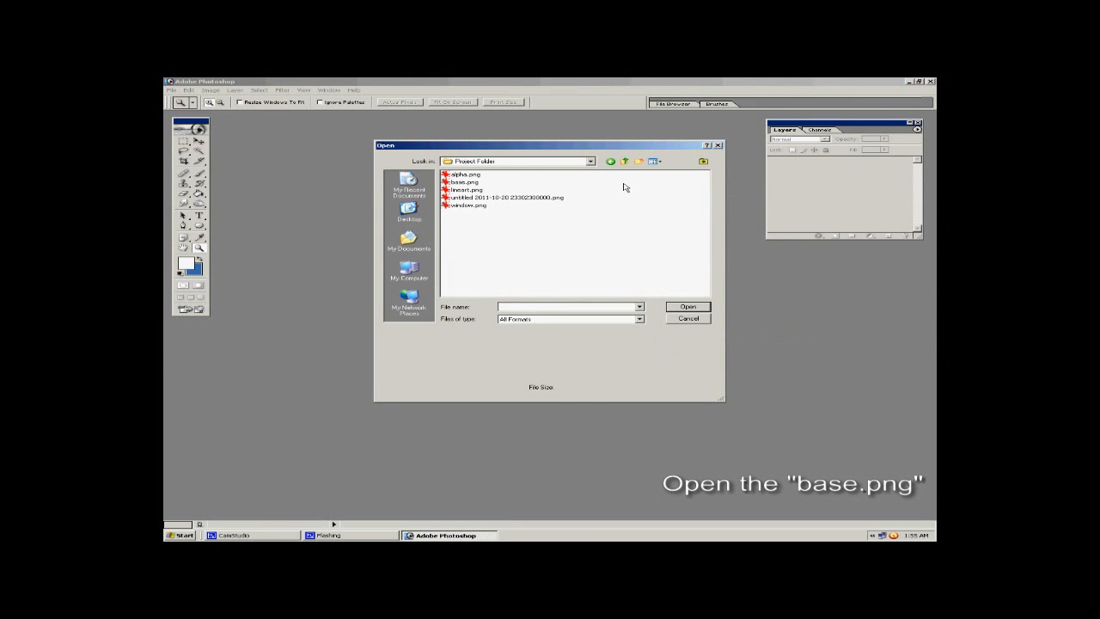
left_click(655, 161)
left_click(669, 172)
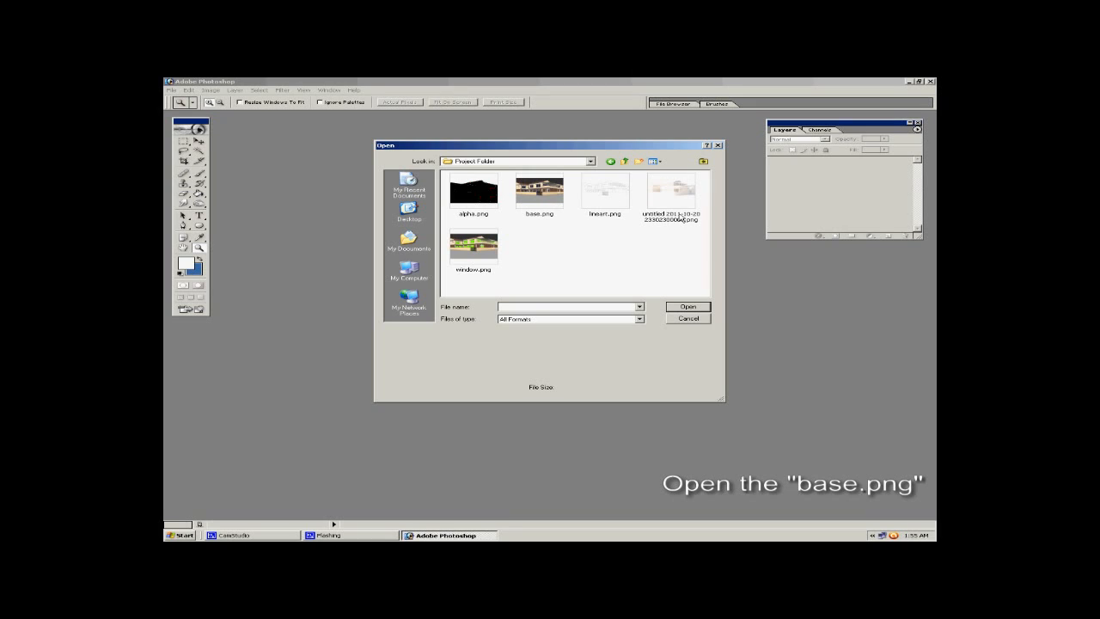
left_click(556, 206)
left_click(675, 308)
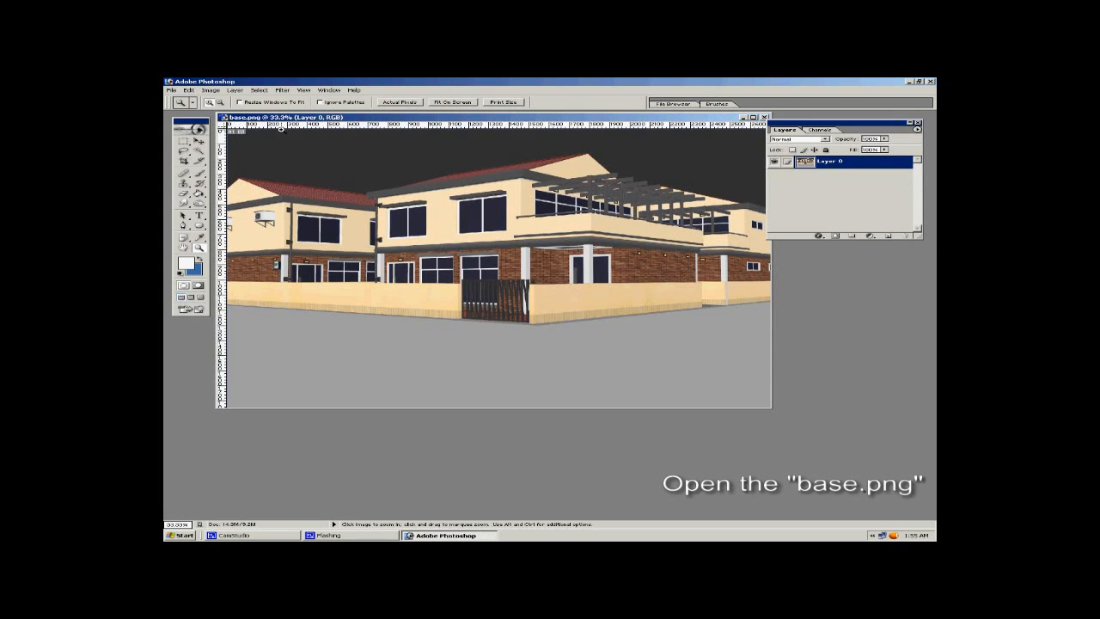
Open window.png from Project Folder as a second document.
left_click(171, 89)
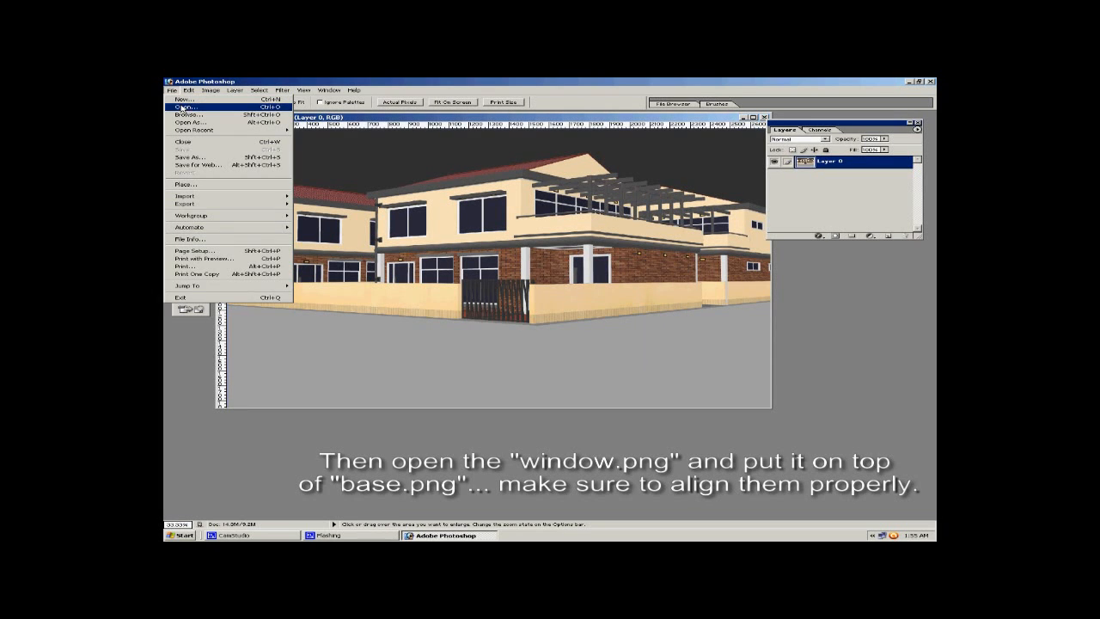
left_click(183, 107)
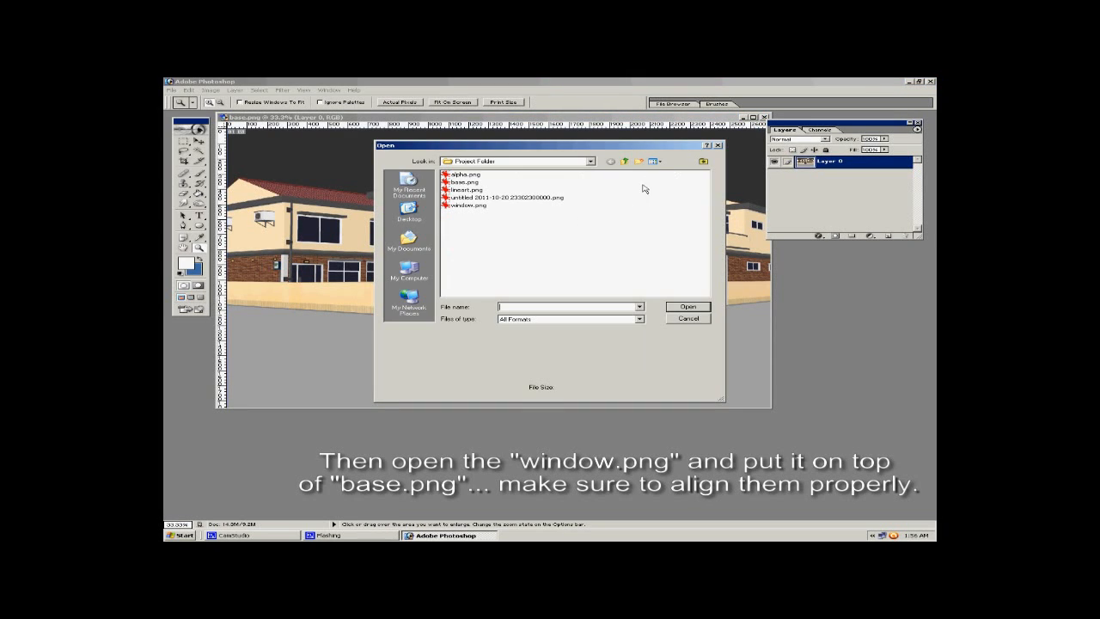
left_click(656, 161)
left_click(663, 171)
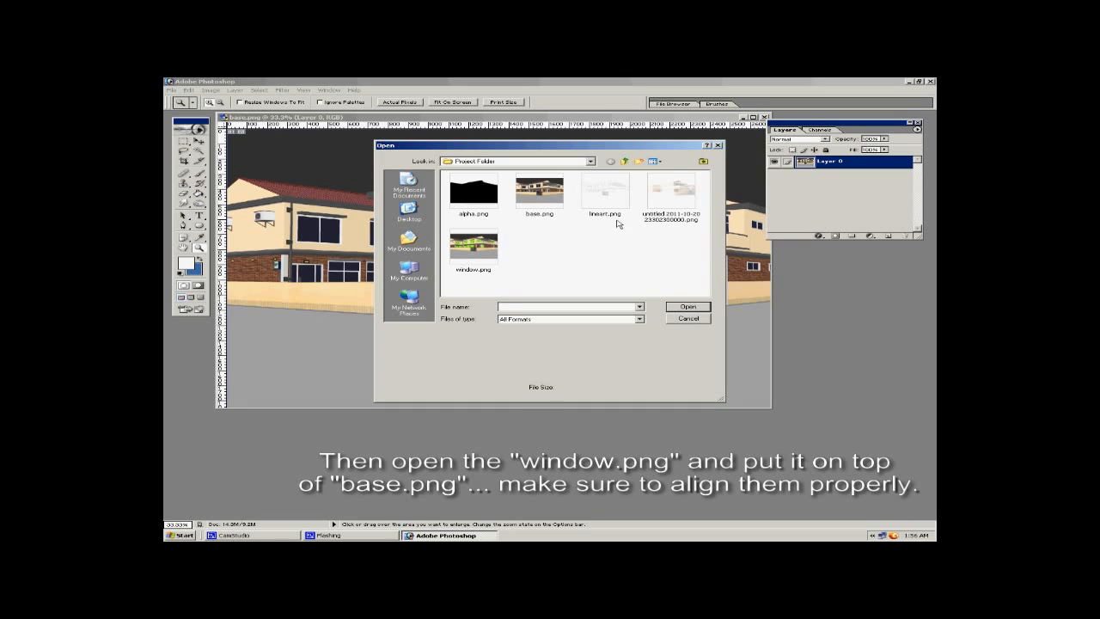
left_click(477, 248)
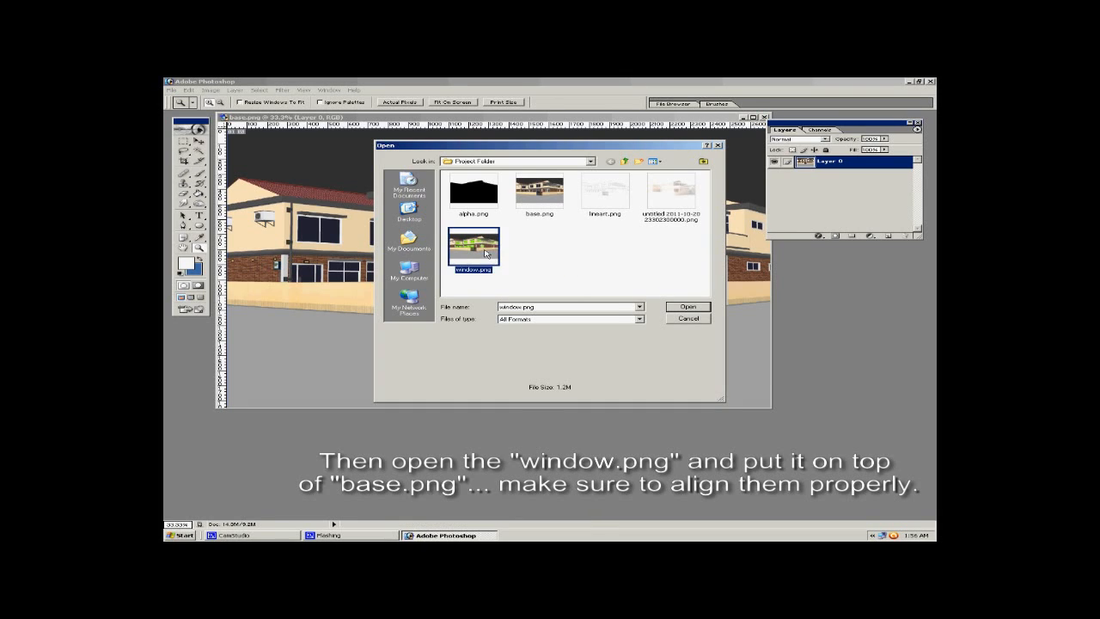
left_click(698, 306)
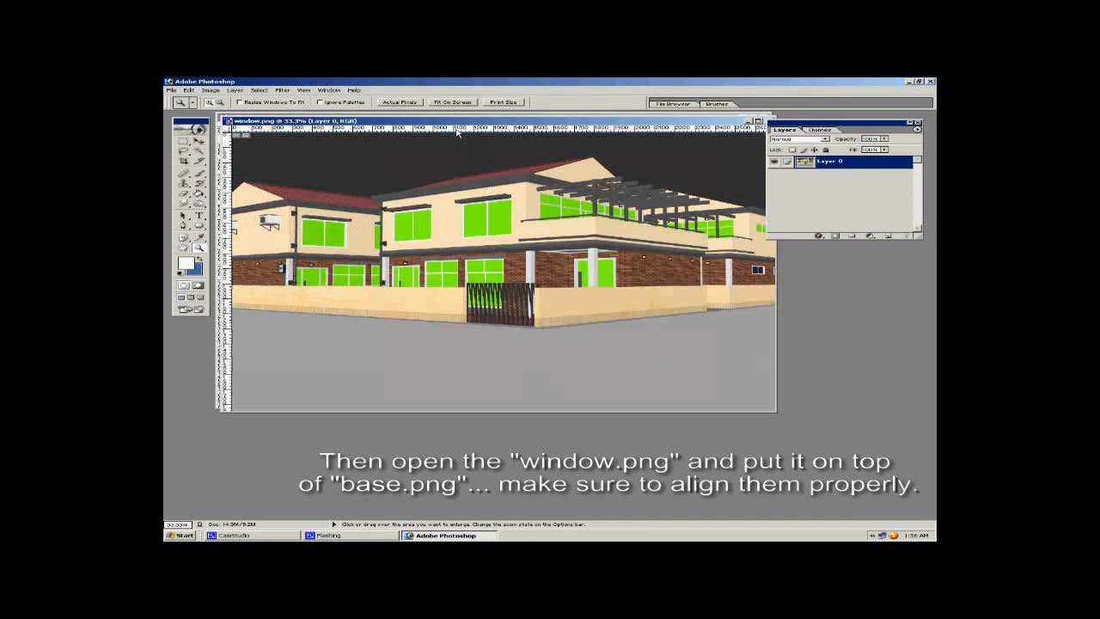
Copy the window.png image into base.png as a new layer aligned with the base image, and close the window.png document.
left_click_drag(444, 124, 675, 267)
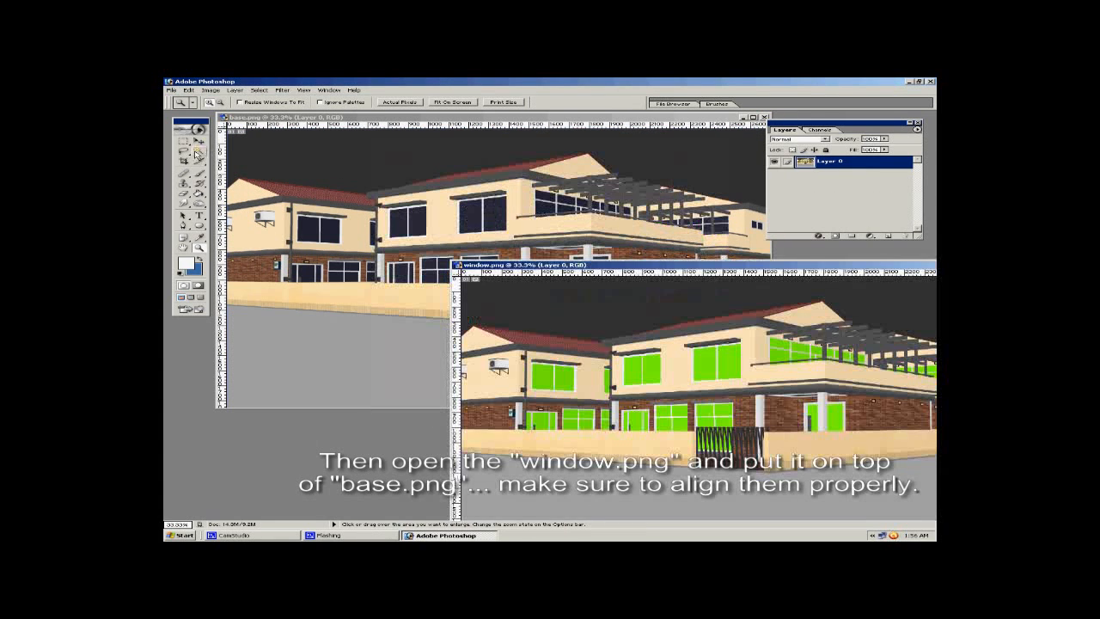
left_click(198, 141)
left_click_drag(497, 299, 414, 226)
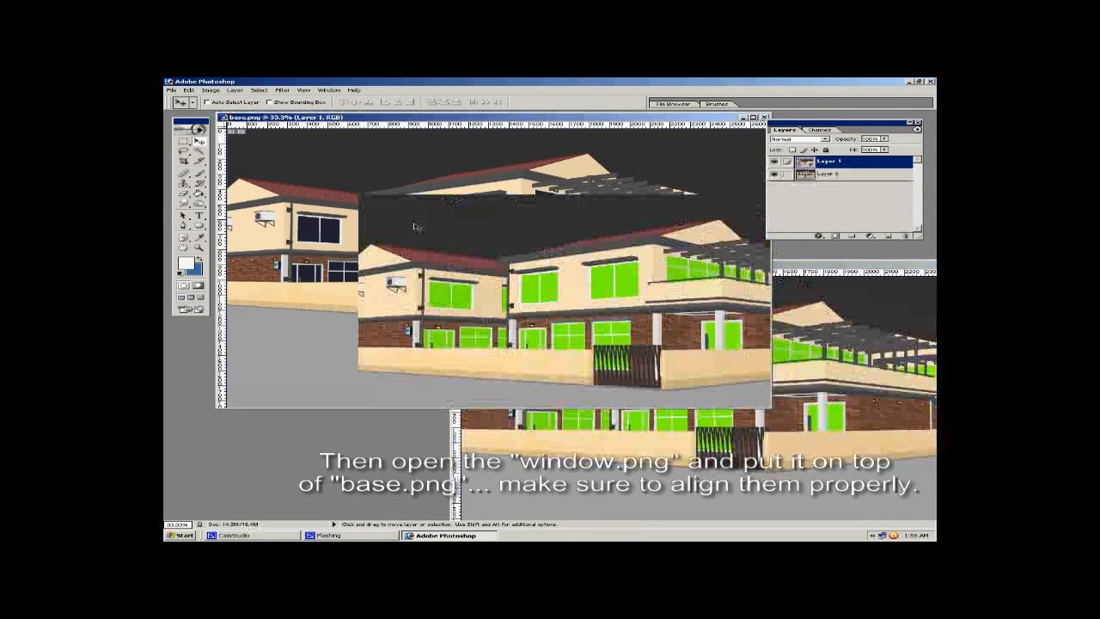
left_click(798, 264)
left_click_drag(798, 264, 373, 196)
left_click(722, 289)
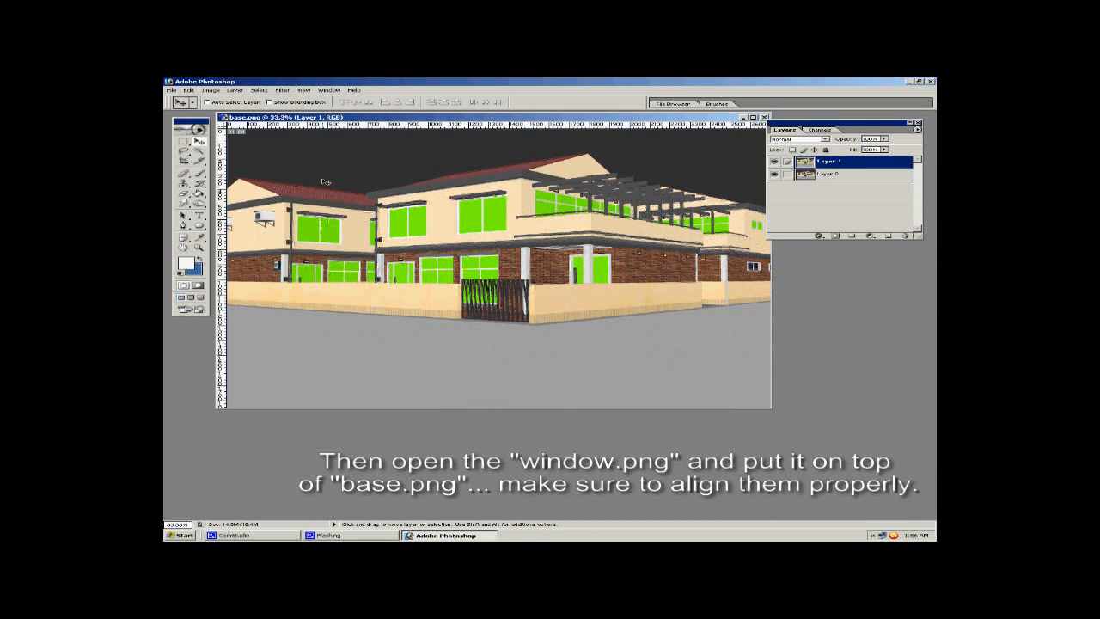
Open alpha.png from Project Folder alongside the base.png composite.
left_click(171, 90)
left_click(182, 105)
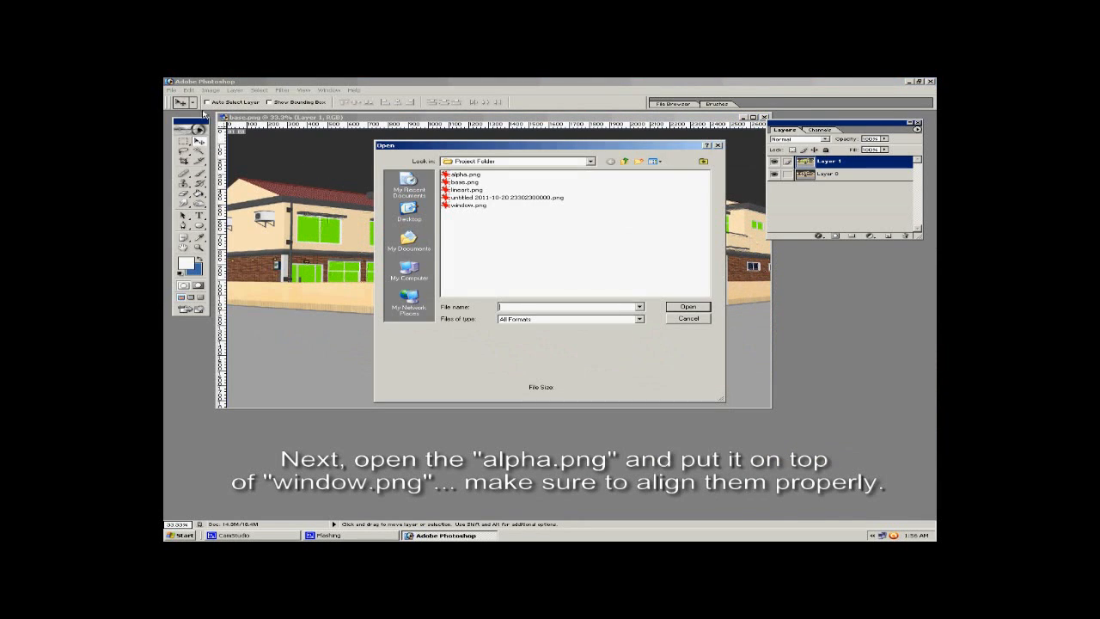
left_click(655, 161)
left_click(666, 173)
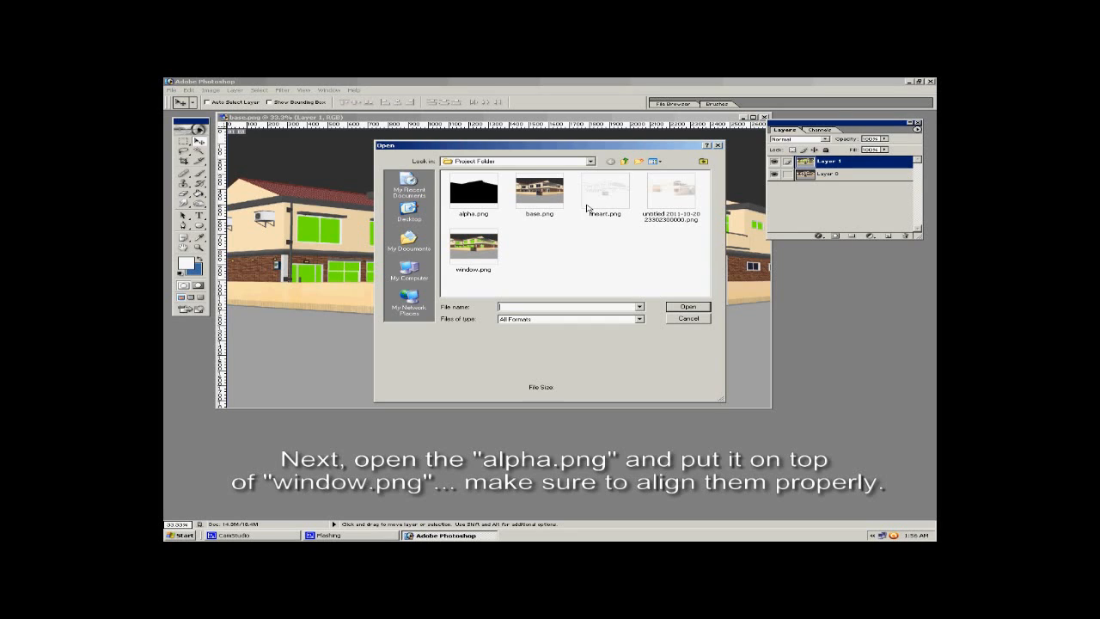
left_click(478, 203)
left_click(677, 311)
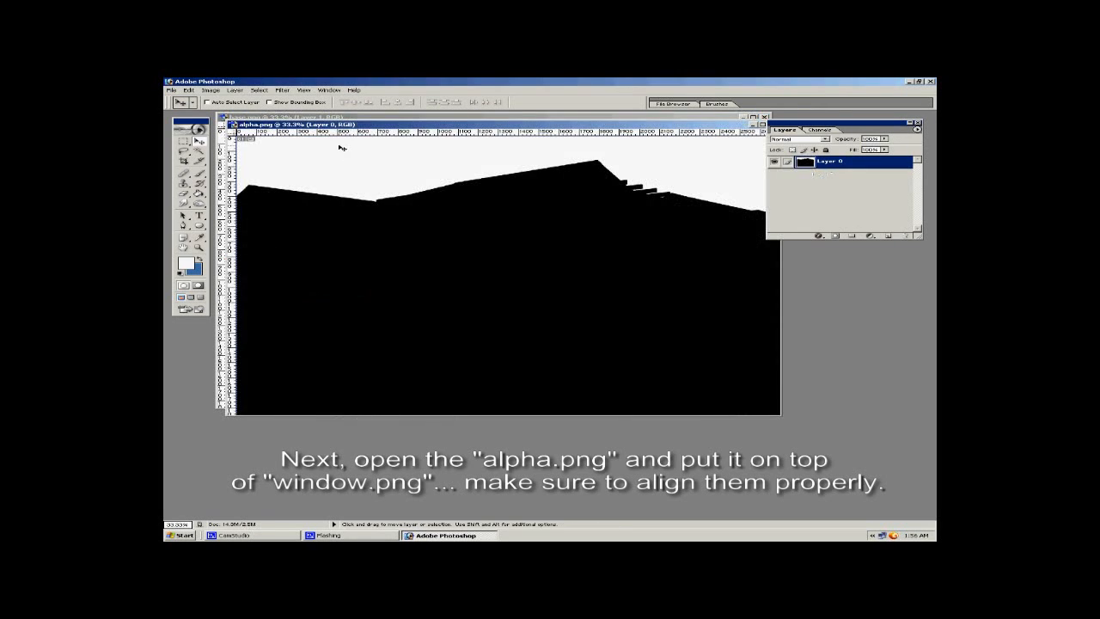
Copy the alpha.png image into base.png above the window layer, aligned with the canvas, and close the alpha.png document.
left_click_drag(339, 147, 518, 271)
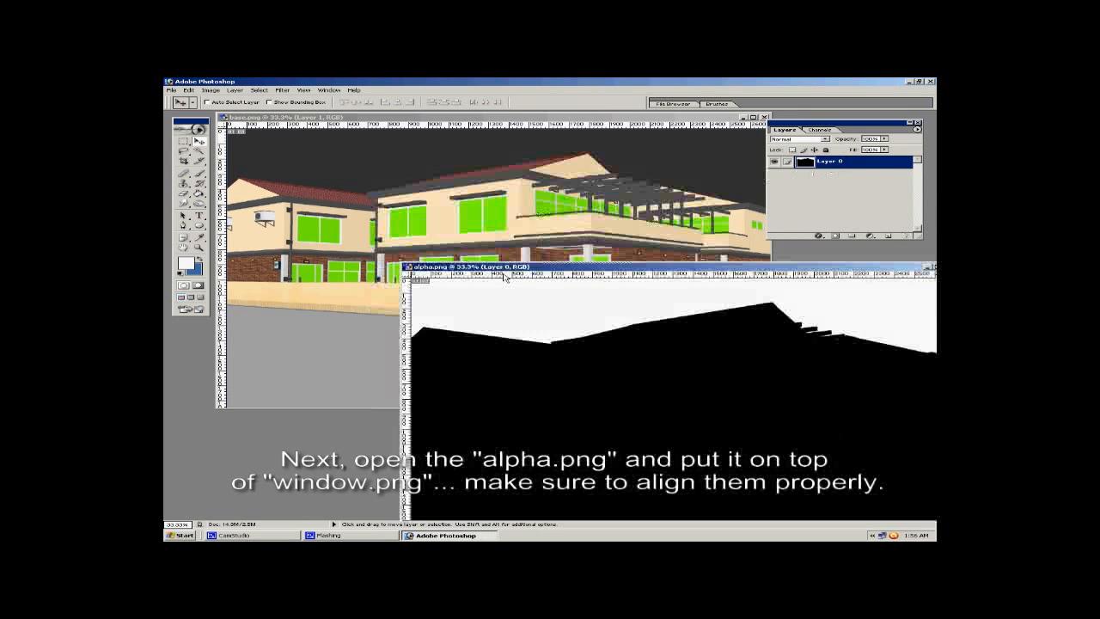
left_click_drag(396, 250, 361, 225)
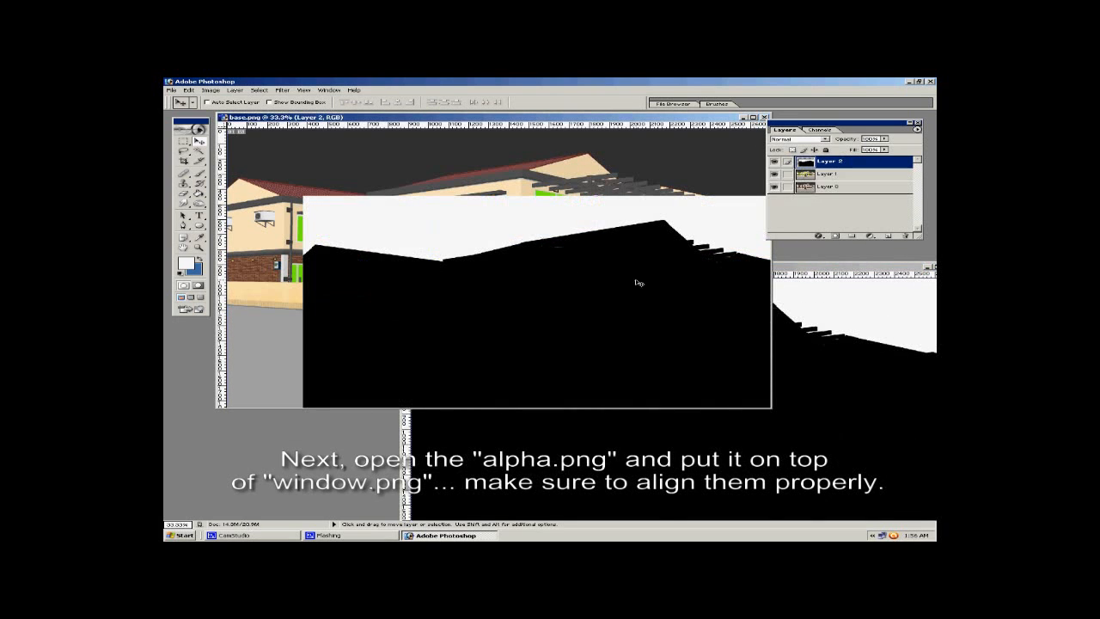
left_click(816, 267)
left_click_drag(902, 269, 721, 258)
left_click(769, 258)
left_click_drag(376, 213, 289, 153)
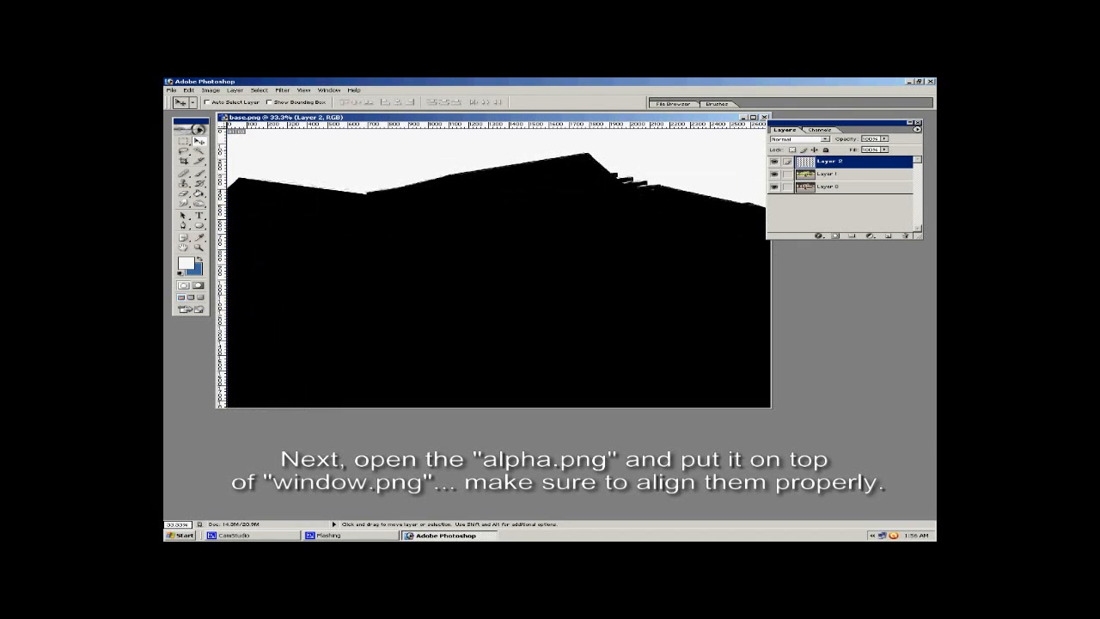
Open the clay render from Project Folder, the PNG whose name starts with untitled 2011-10-20.
left_click(172, 90)
left_click(191, 108)
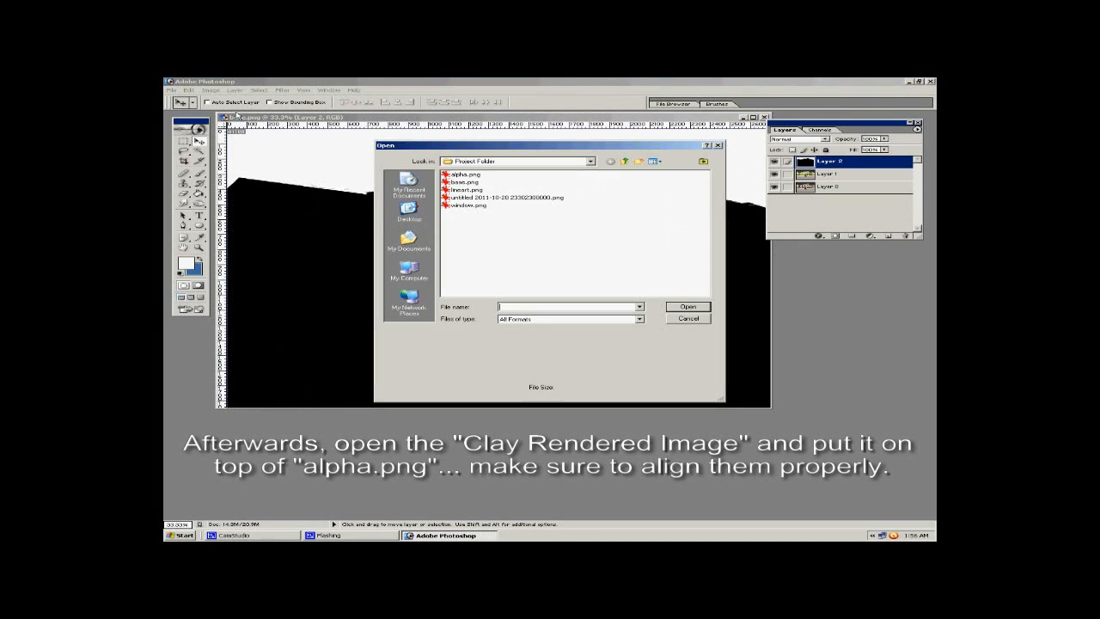
left_click(655, 161)
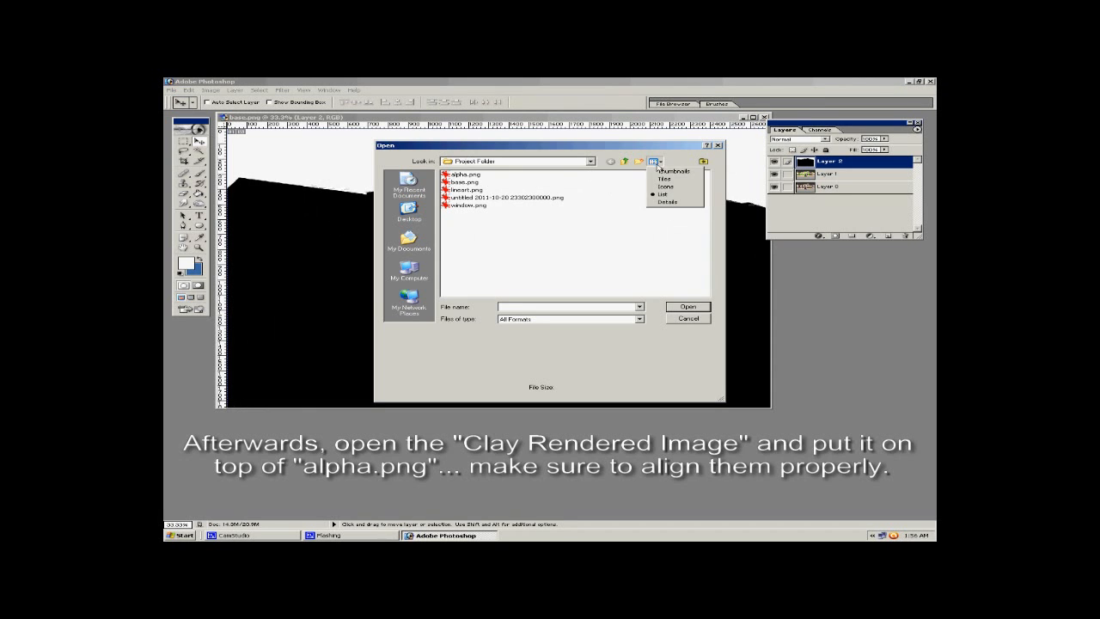
left_click(655, 172)
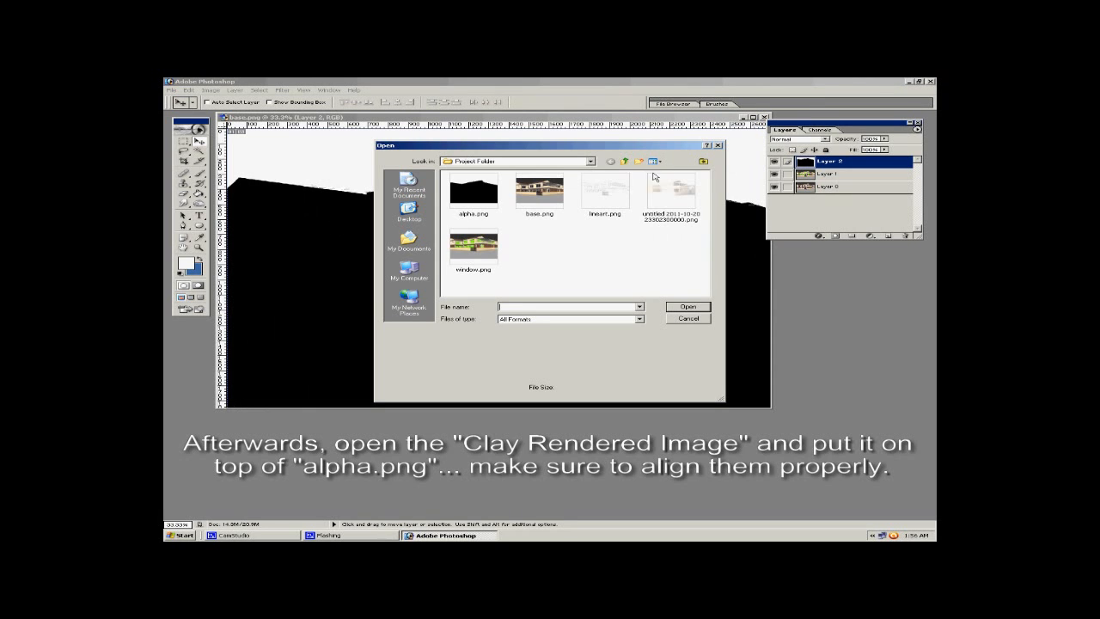
left_click(607, 204)
left_click(666, 205)
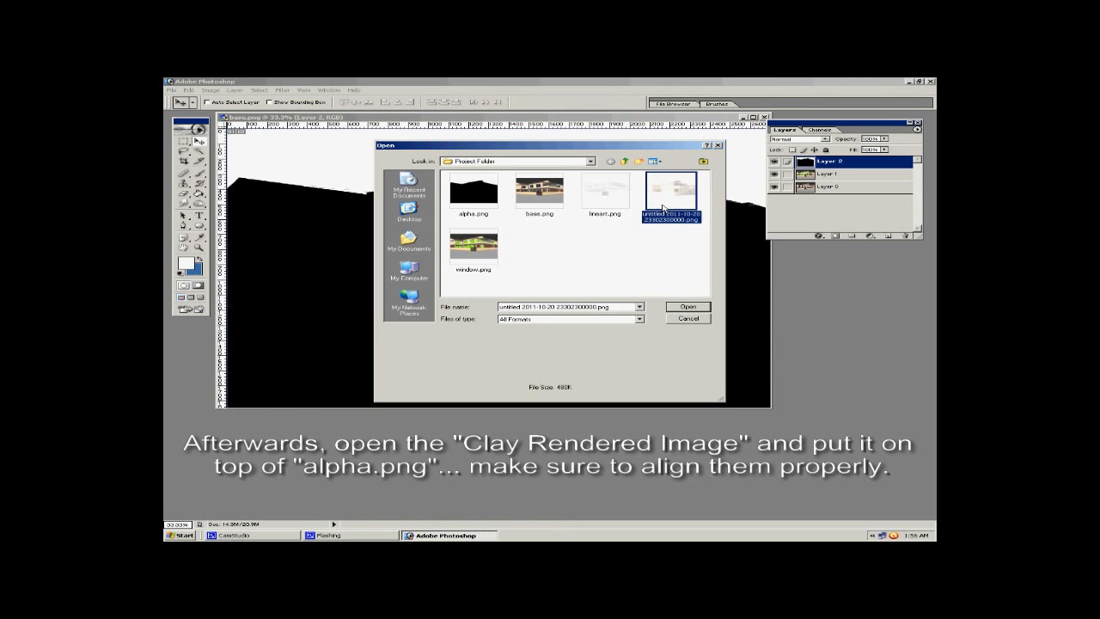
left_click(669, 310)
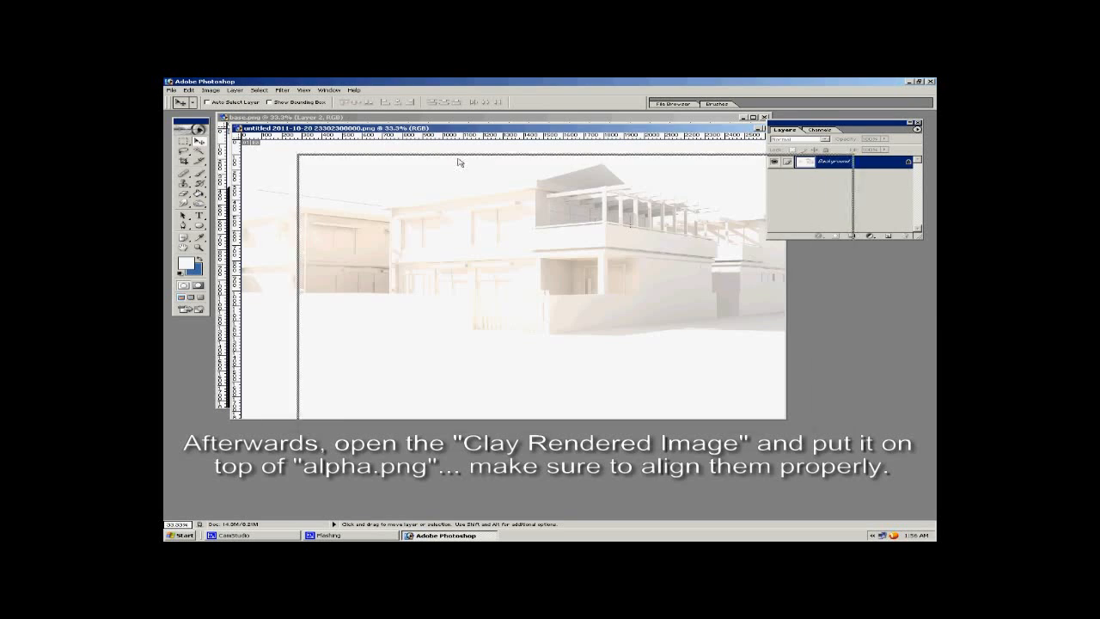
Copy the clay render into base.png above the alpha layer, aligned with the layers below, and close the render's own document.
left_click_drag(458, 161, 509, 213)
left_click_drag(391, 235, 303, 179)
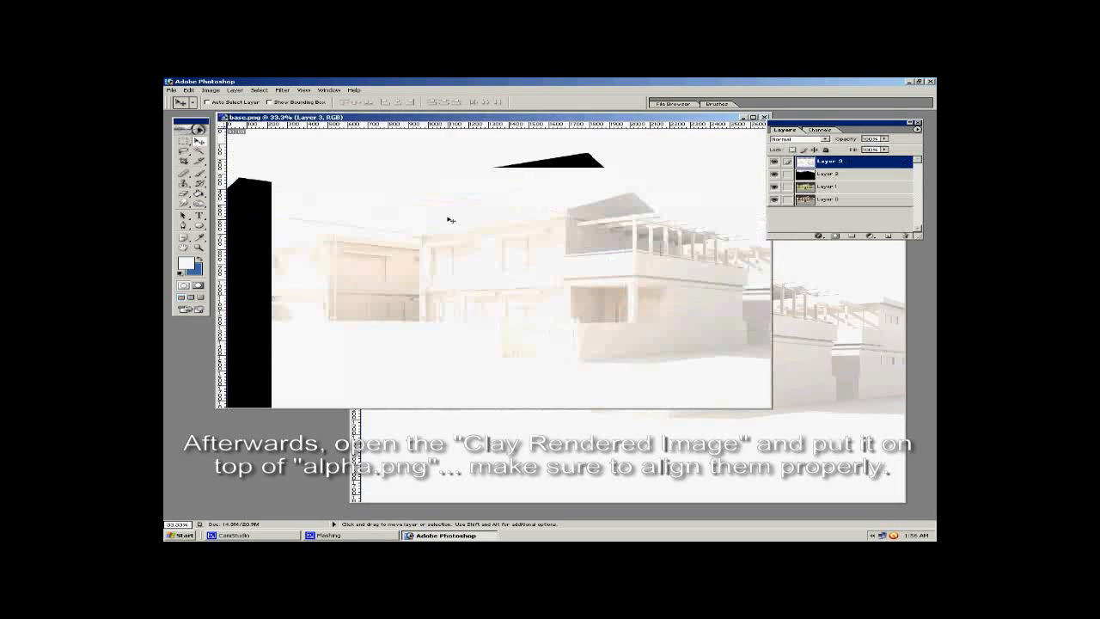
left_click(847, 306)
left_click_drag(752, 213, 396, 172)
left_click(697, 237)
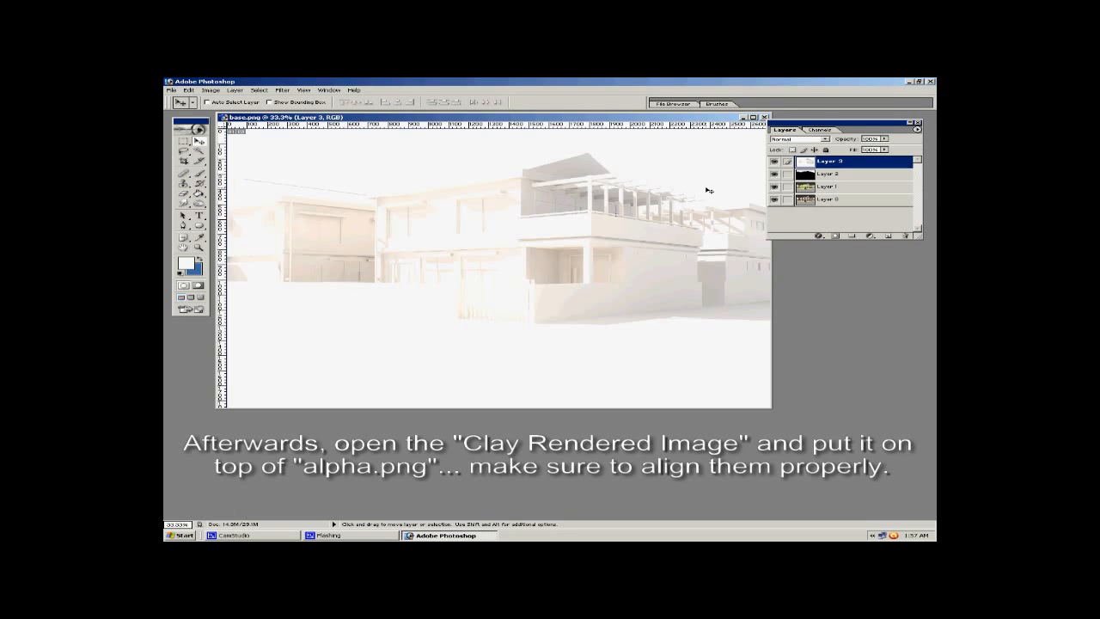
left_click(774, 162)
left_click(774, 162)
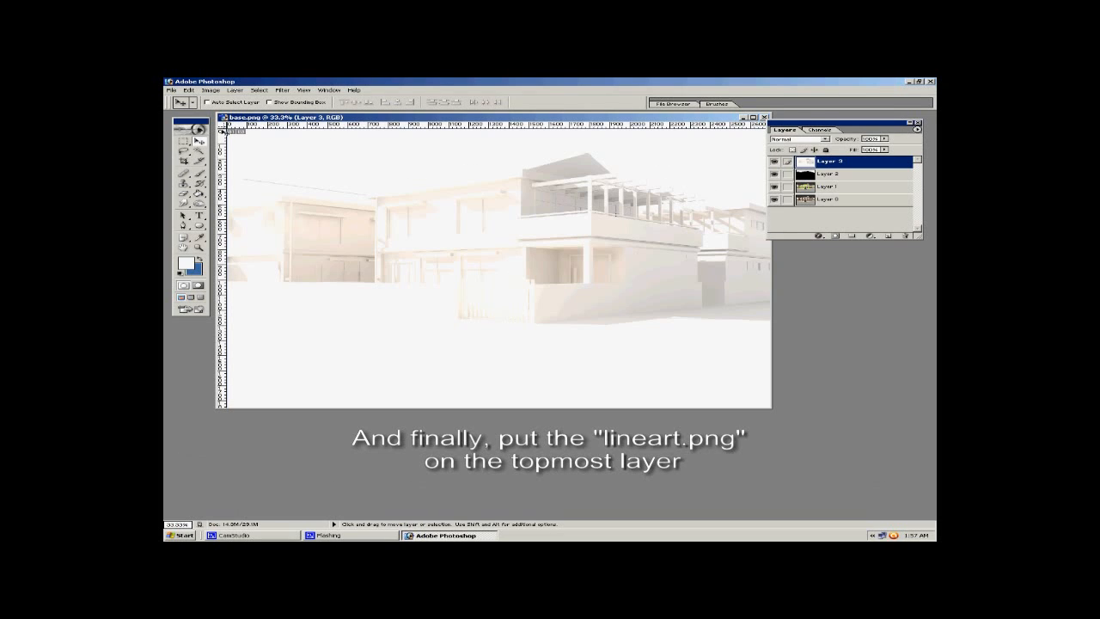
Open lineart.png from Project Folder.
left_click(171, 89)
left_click(185, 97)
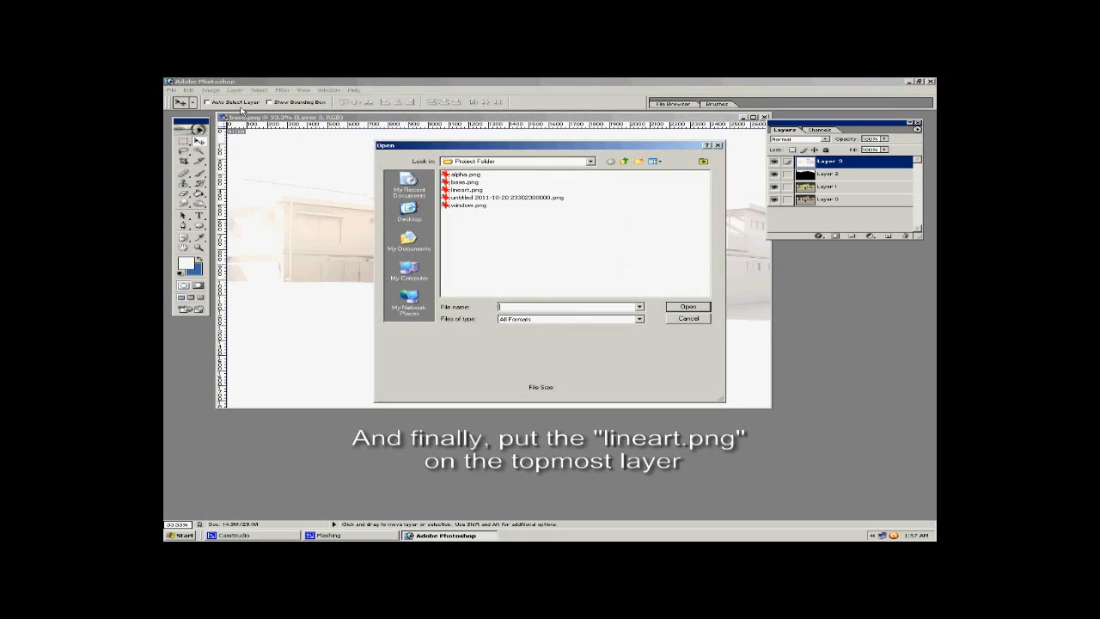
left_click(652, 161)
left_click(655, 174)
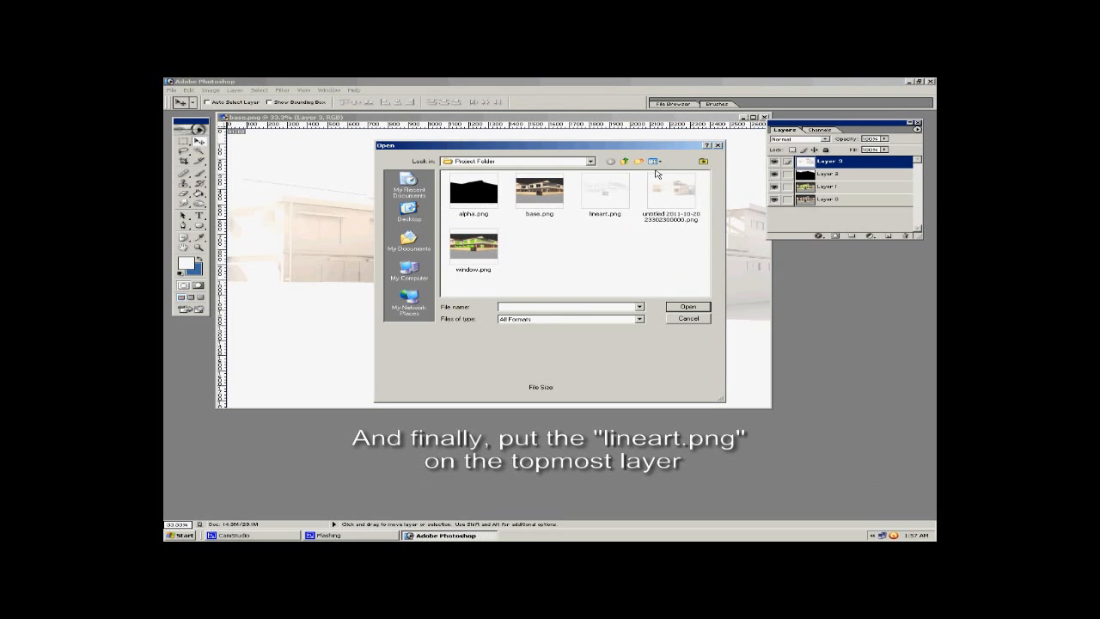
left_click(609, 207)
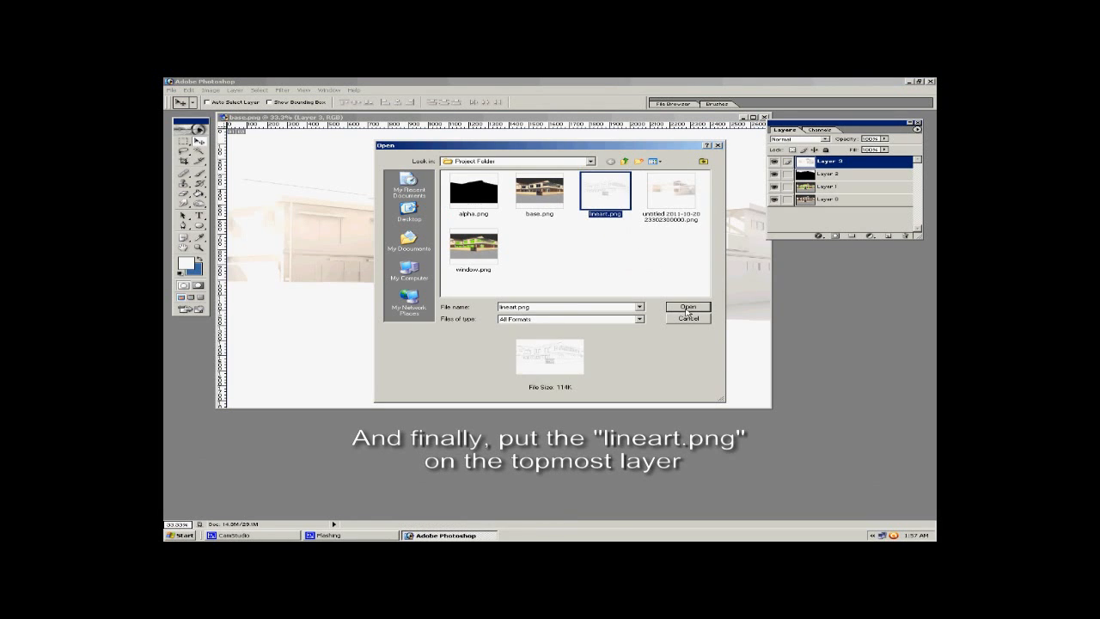
left_click(685, 305)
Copy the lineart.png image into base.png as the topmost layer and close the lineart.png document.
left_click_drag(378, 133, 489, 218)
left_click_drag(353, 206, 301, 182)
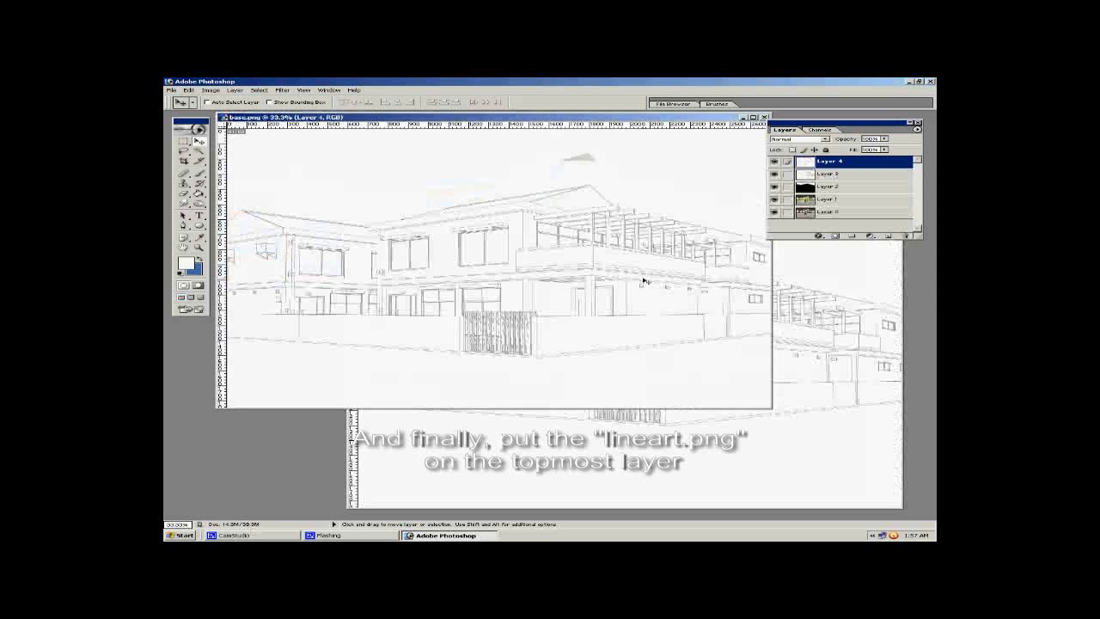
left_click(810, 319)
left_click_drag(739, 217, 463, 210)
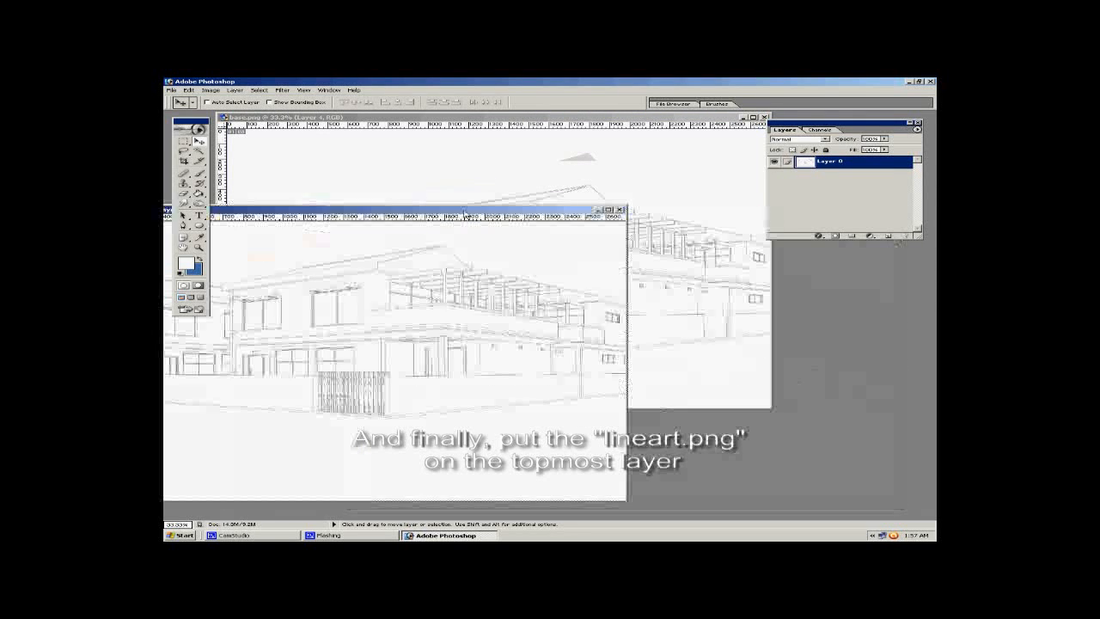
left_click(620, 211)
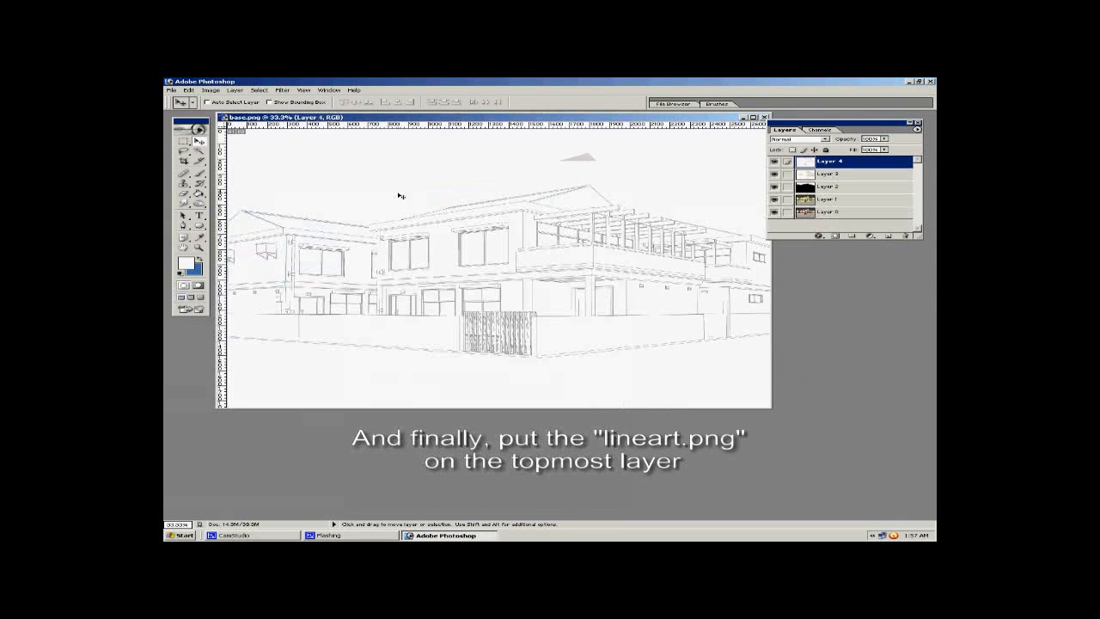
Align the lineart layer with the canvas and apply a Free Transform to it without scaling.
left_click_drag(343, 200, 351, 162)
key("ctrl+t")
left_click(200, 145)
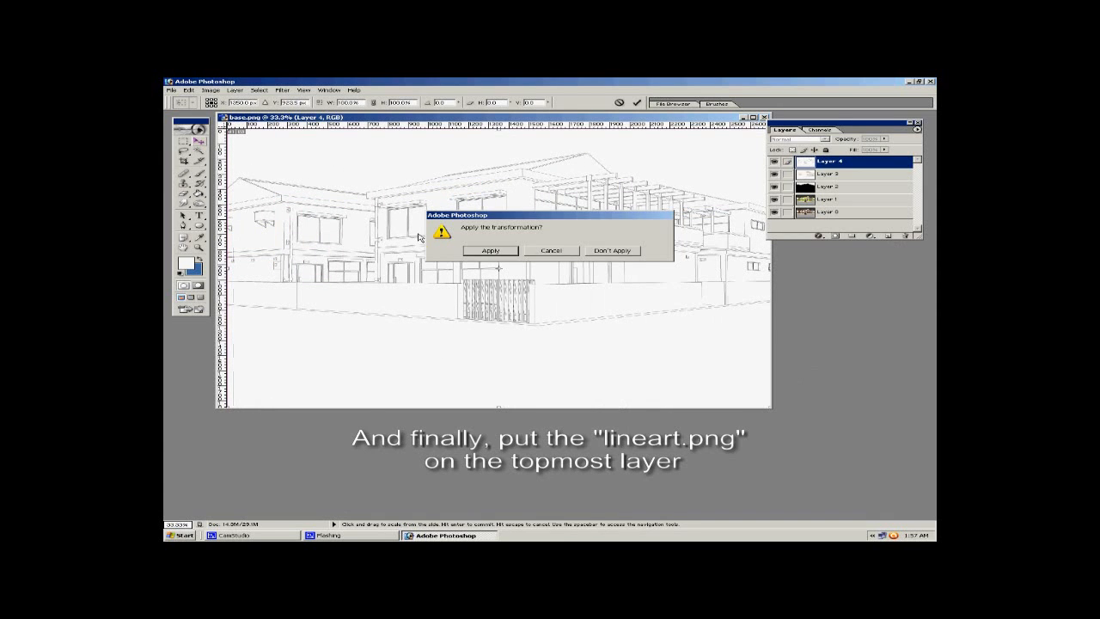
left_click(486, 251)
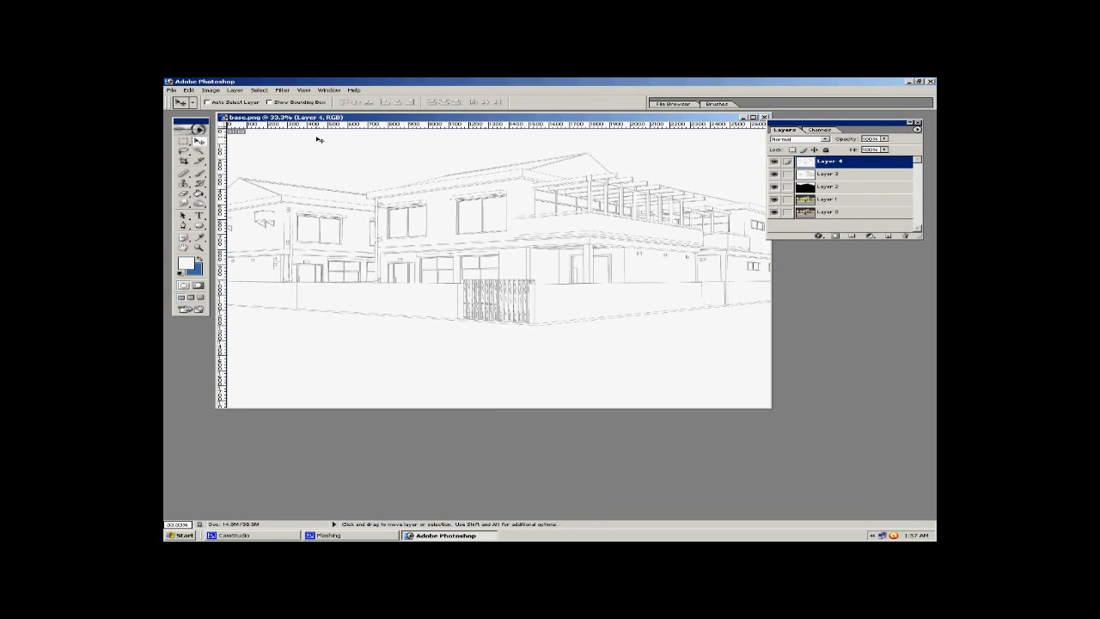
Save the layered composite in Project Folder as a Photoshop document named protagonist house, keeping its layers.
left_click(172, 89)
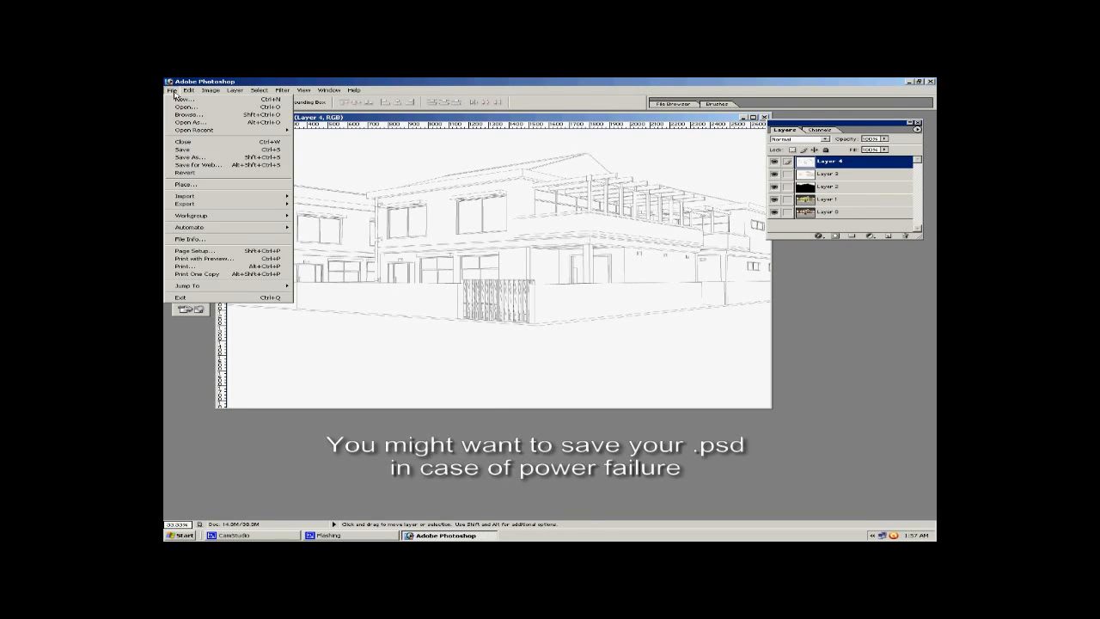
left_click(248, 161)
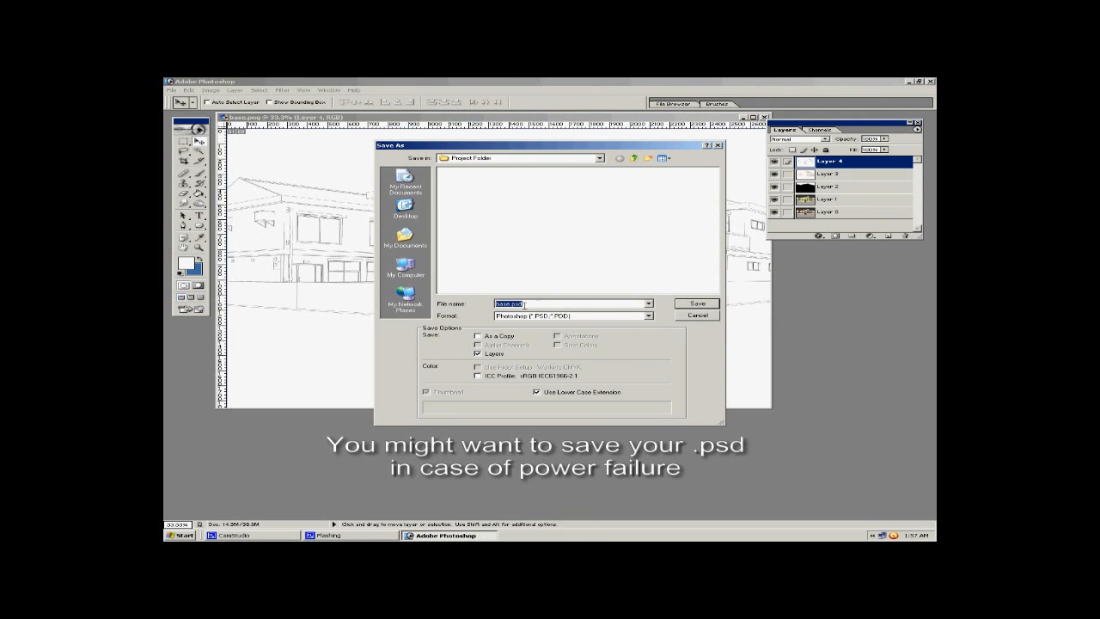
type("protagonist house")
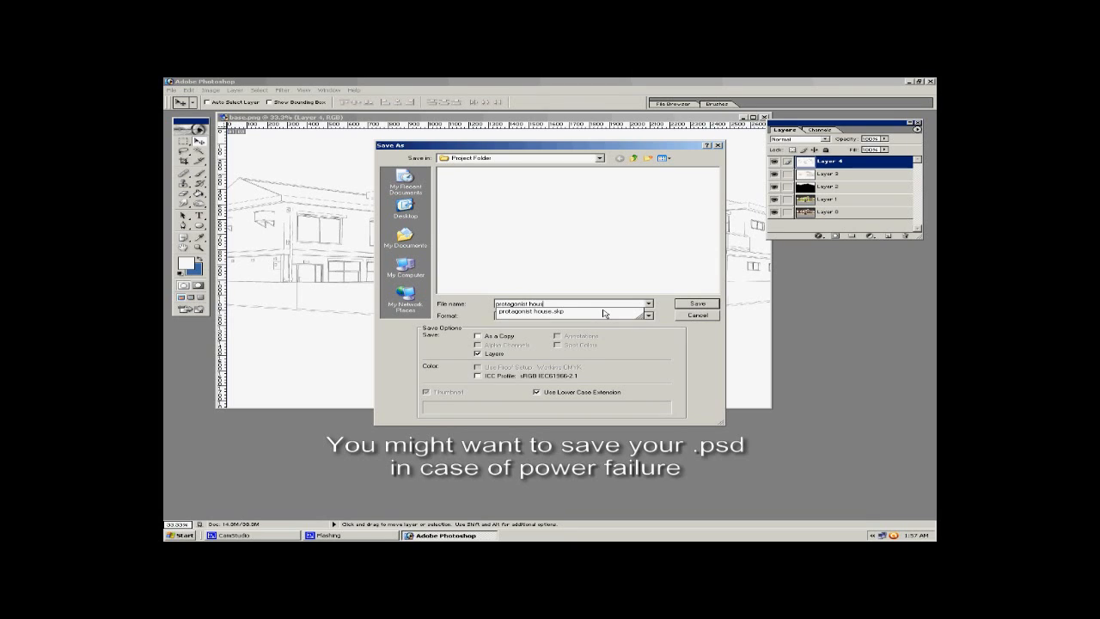
left_click(691, 305)
left_click(698, 305)
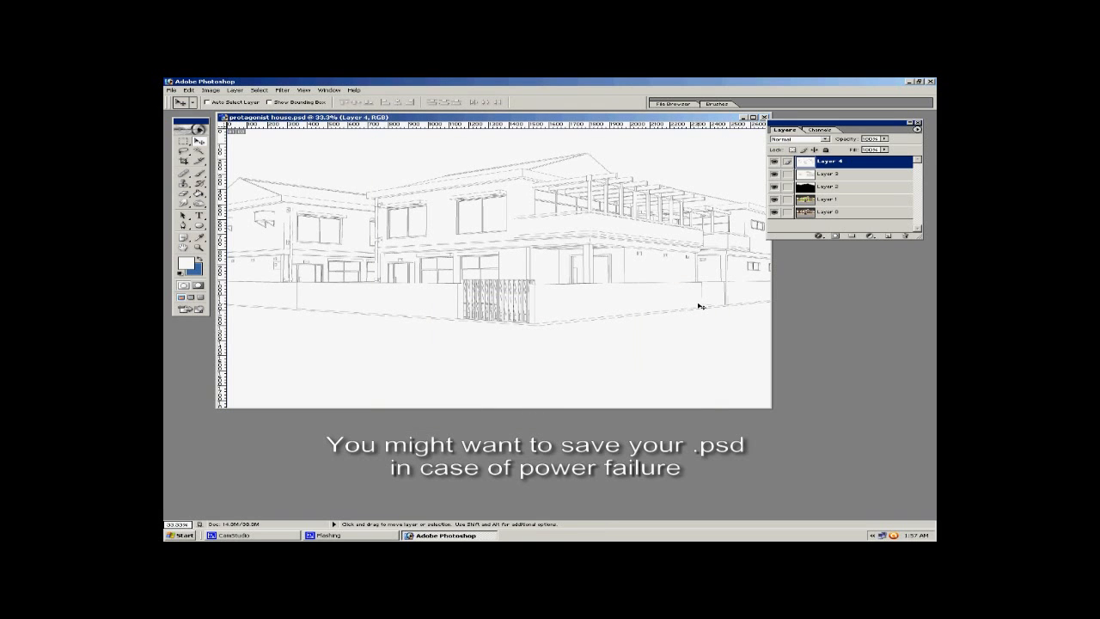
Hide Layer 4, Layer 3 and Layer 2 so only the base and green-window layers show.
left_click(768, 209)
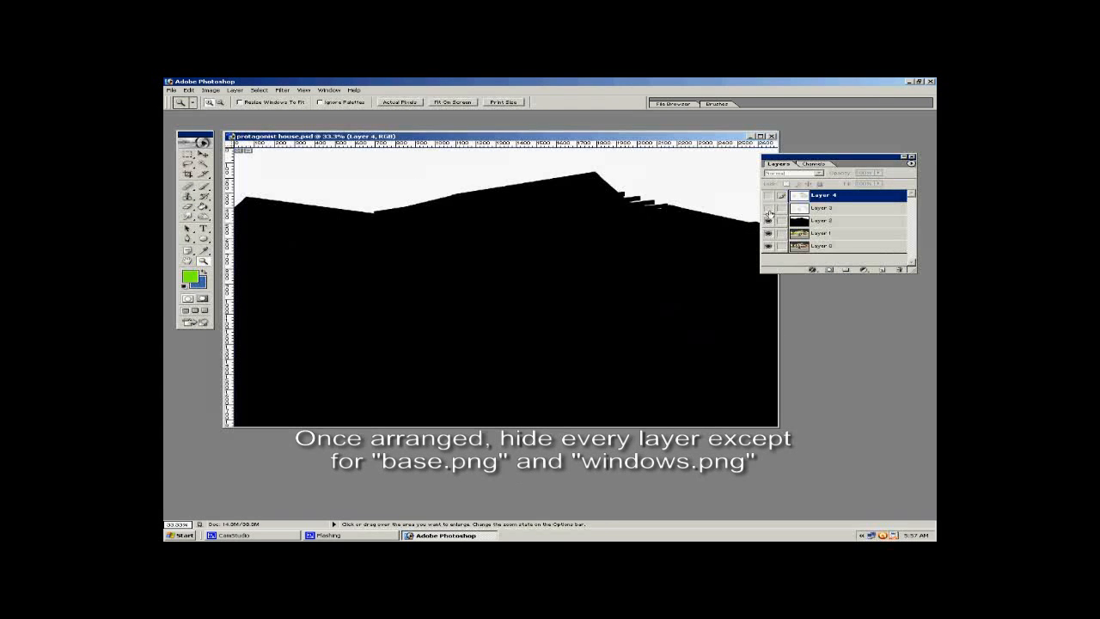
left_click(768, 221)
left_click(769, 233)
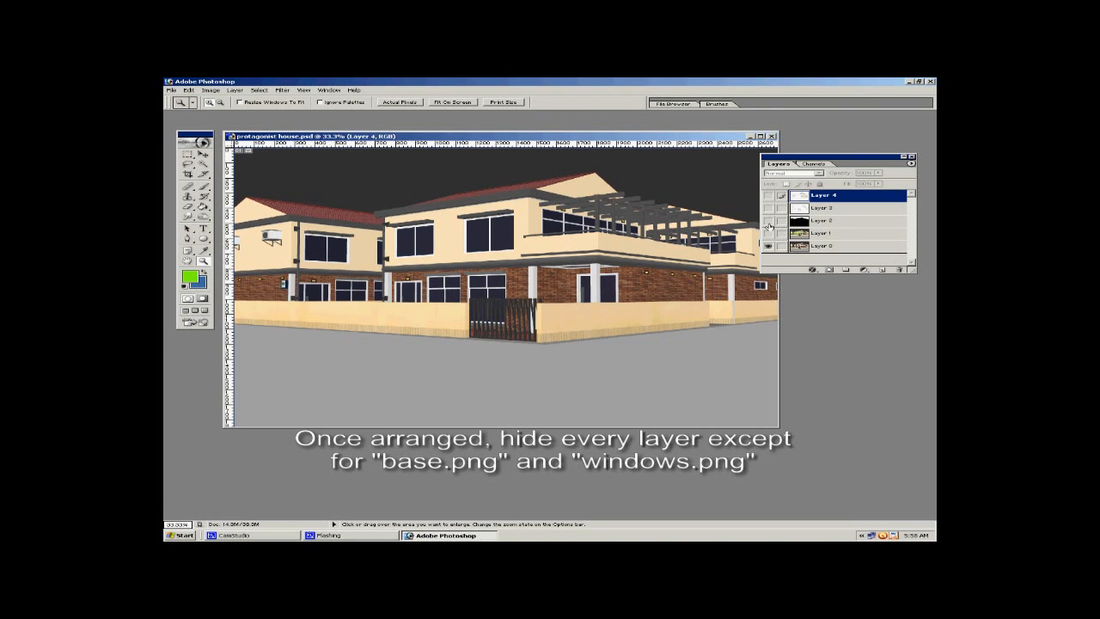
left_click(768, 233)
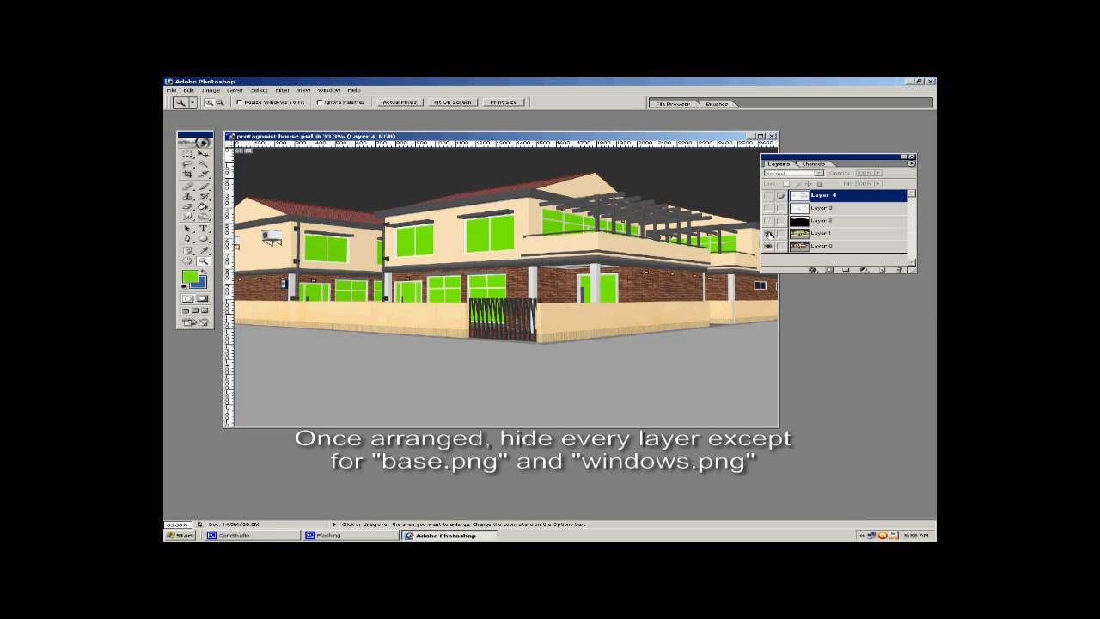
Select the green window areas of Layer 1 with Color Range, using Sampled Colors and a Fuzziness of 200.
left_click(821, 234)
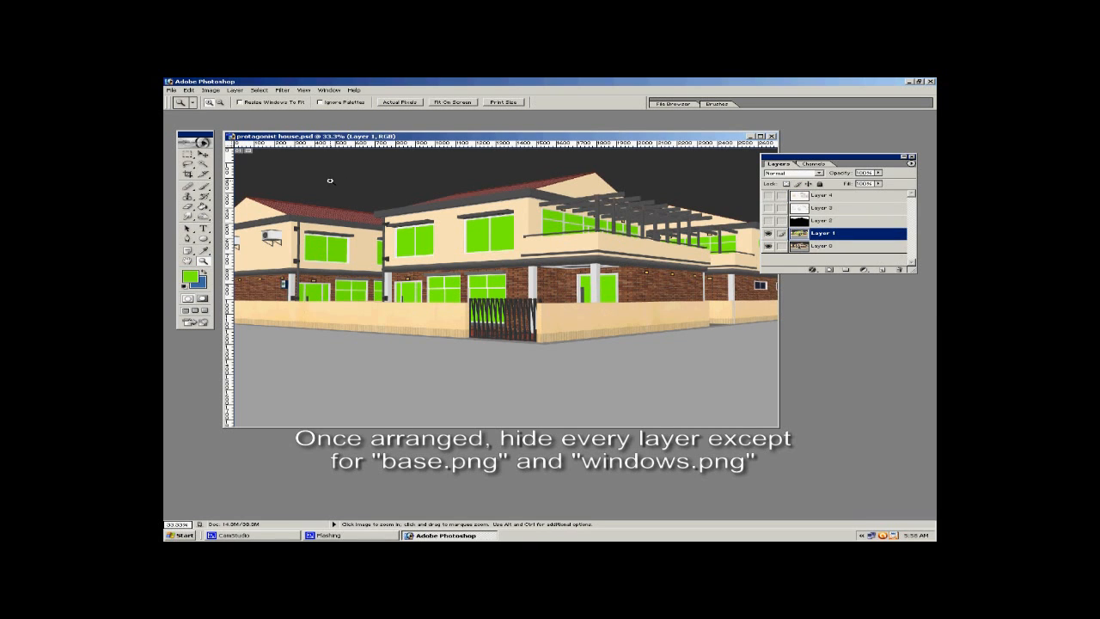
left_click(259, 90)
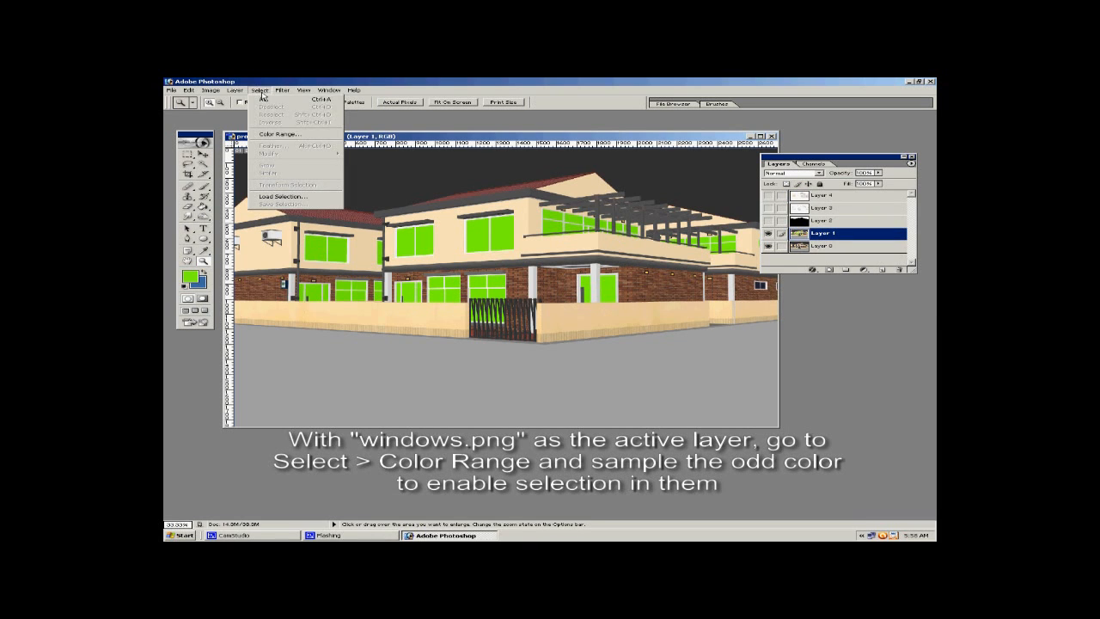
left_click(283, 136)
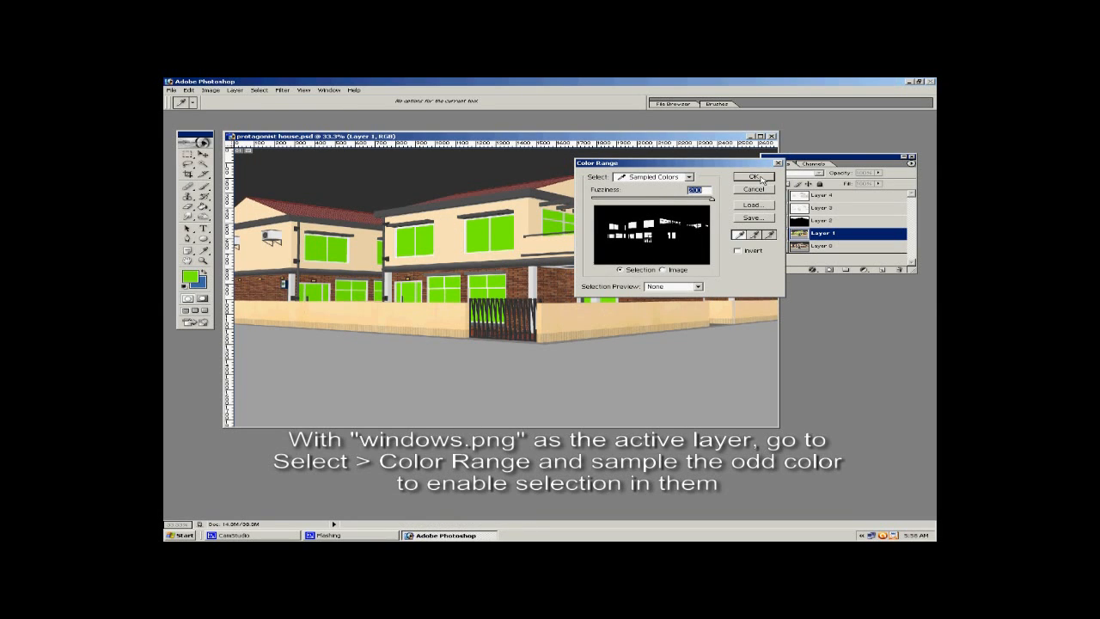
left_click(753, 177)
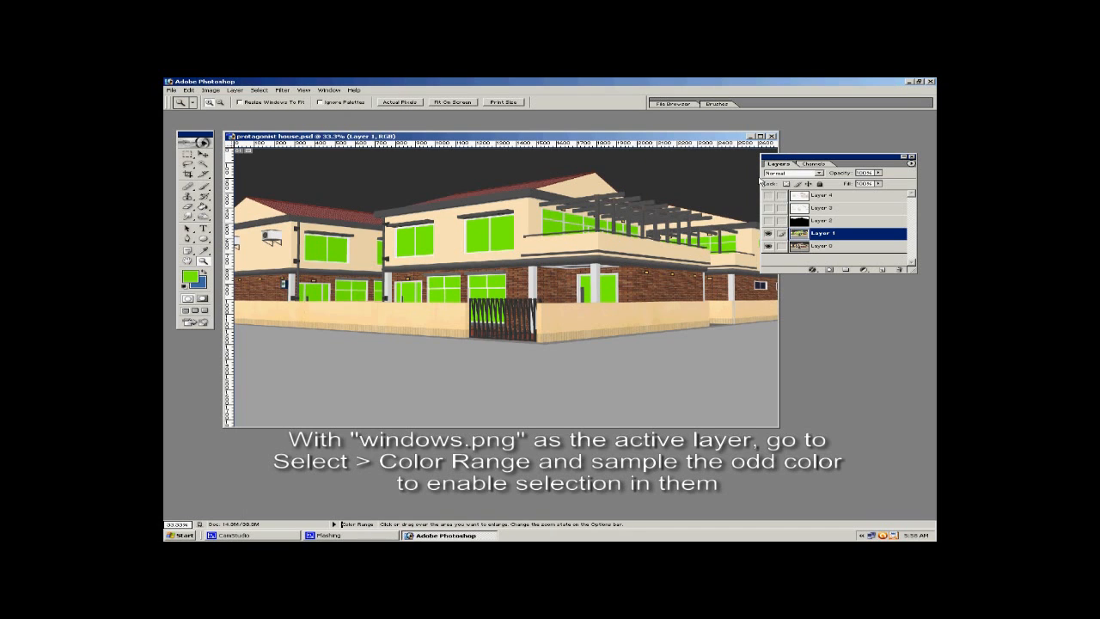
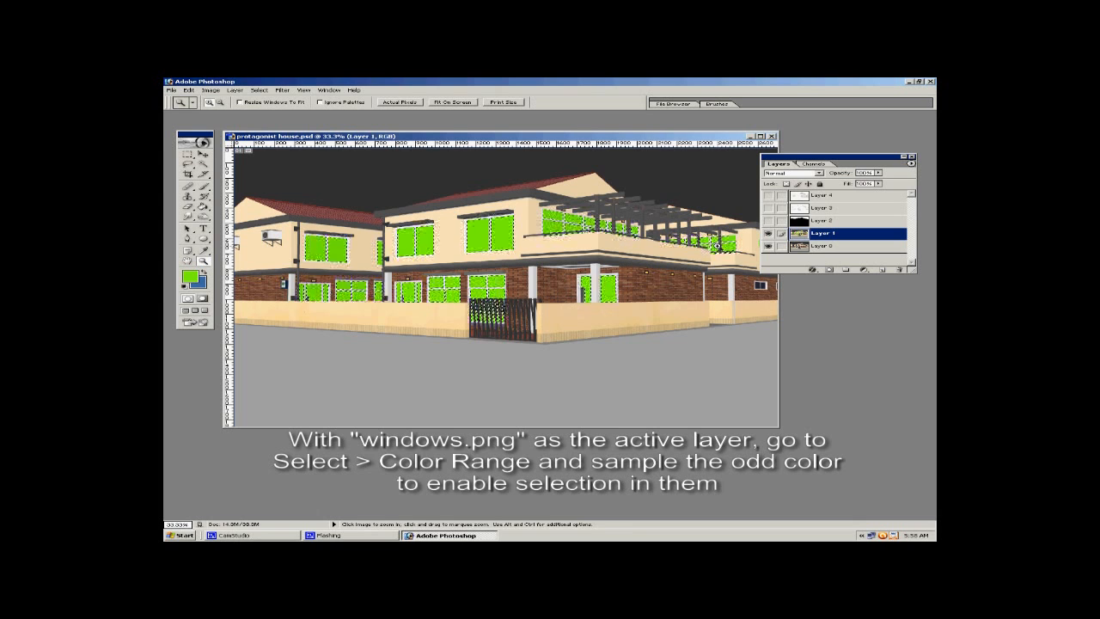
Copy the selected green windows to their own layer with Layer via Copy and rename that layer window.
left_click(259, 90)
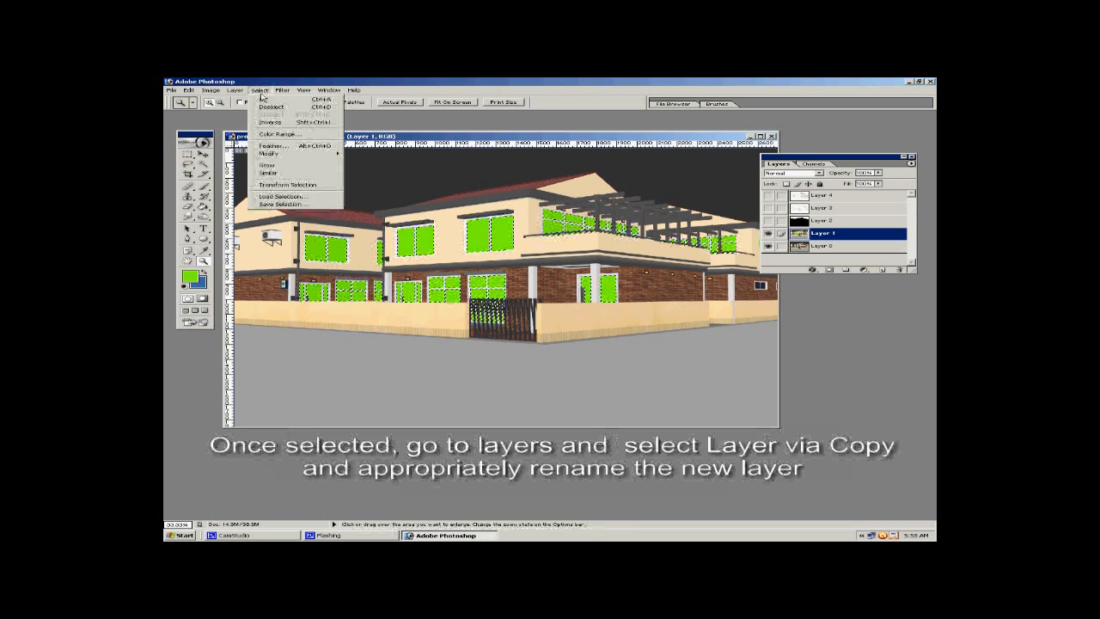
mouse_move(235, 90)
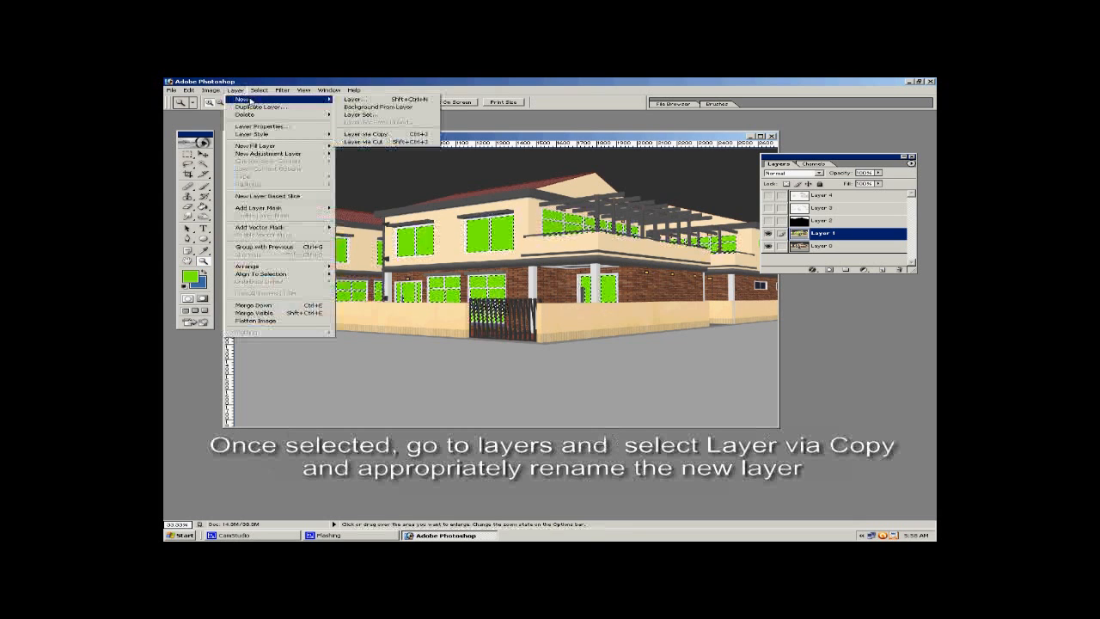
left_click(391, 135)
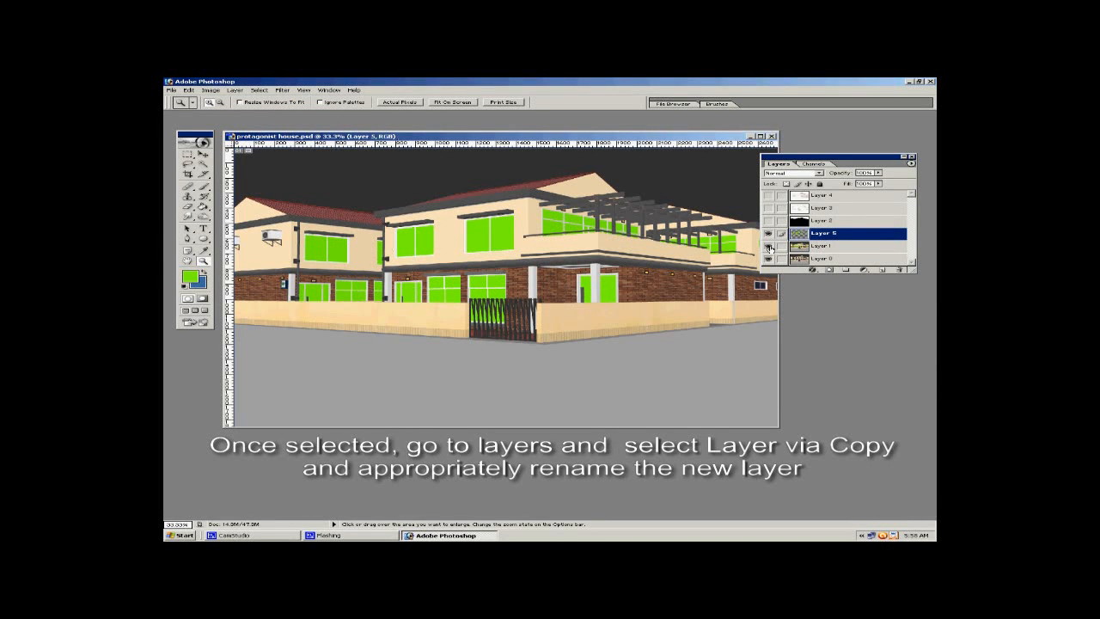
double_click(833, 238)
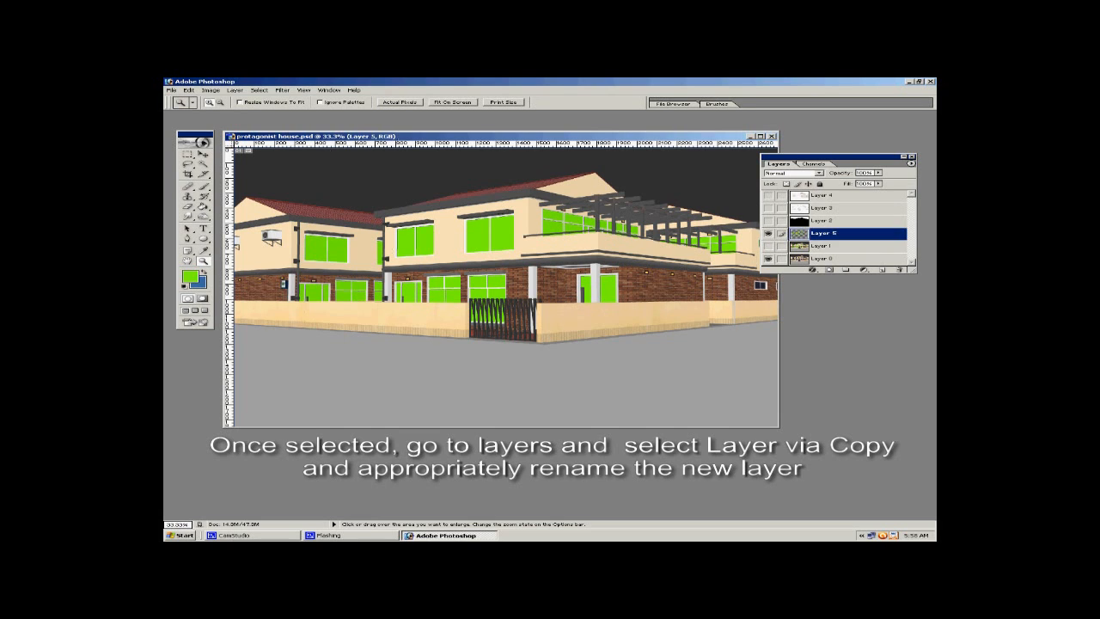
double_click(833, 235)
type("wind")
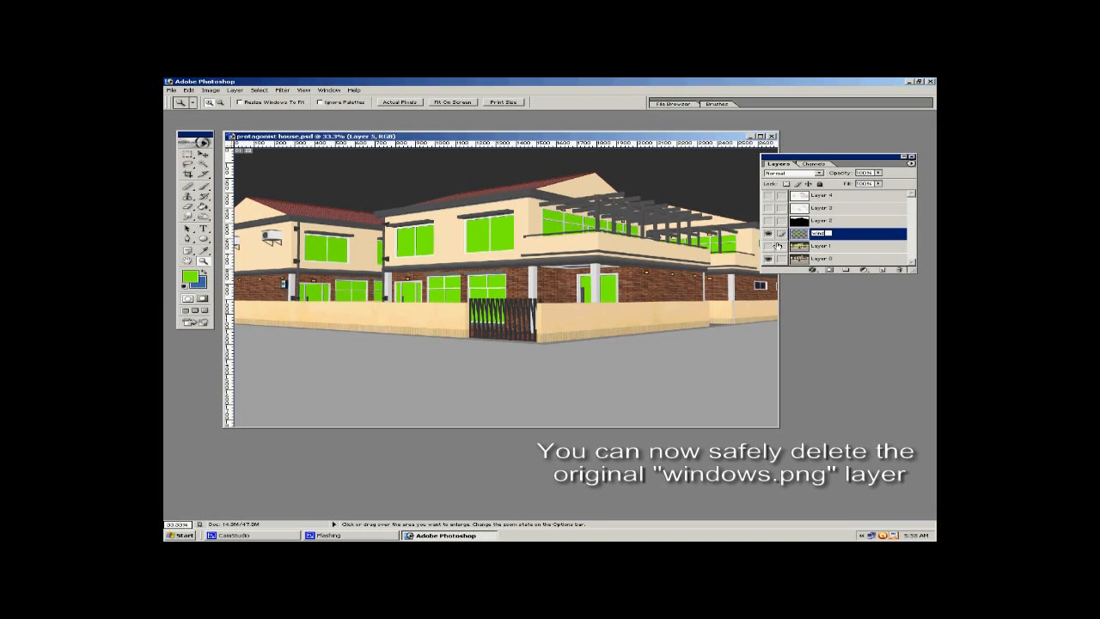
type("ow")
left_click(859, 238)
Hide the window layer and delete the original windows image layer, Layer 1.
left_click(767, 234)
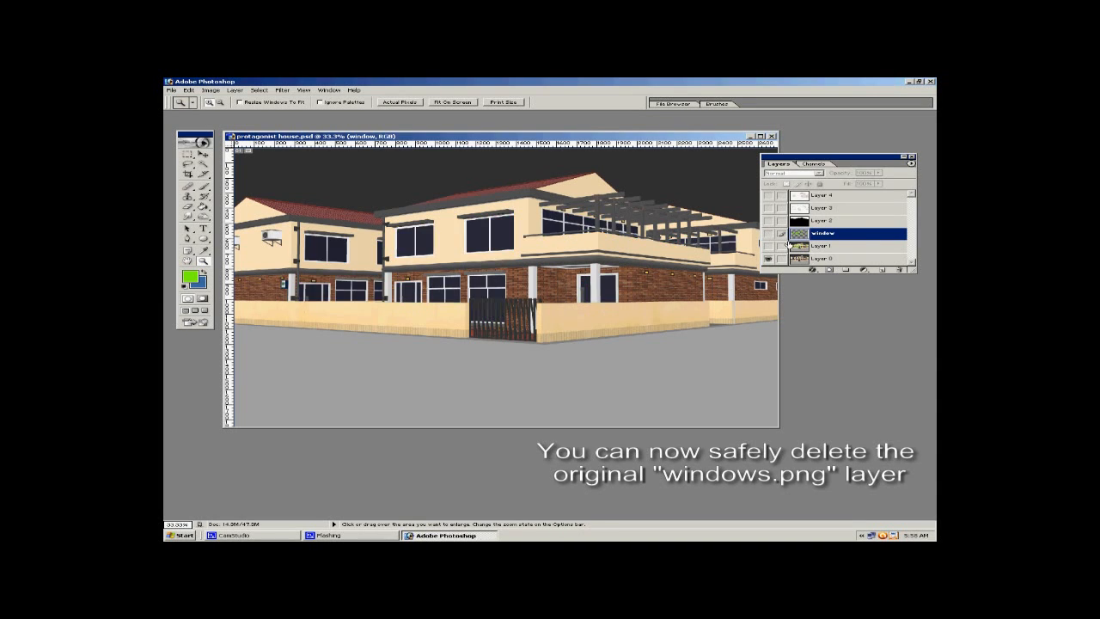
left_click_drag(822, 247, 900, 269)
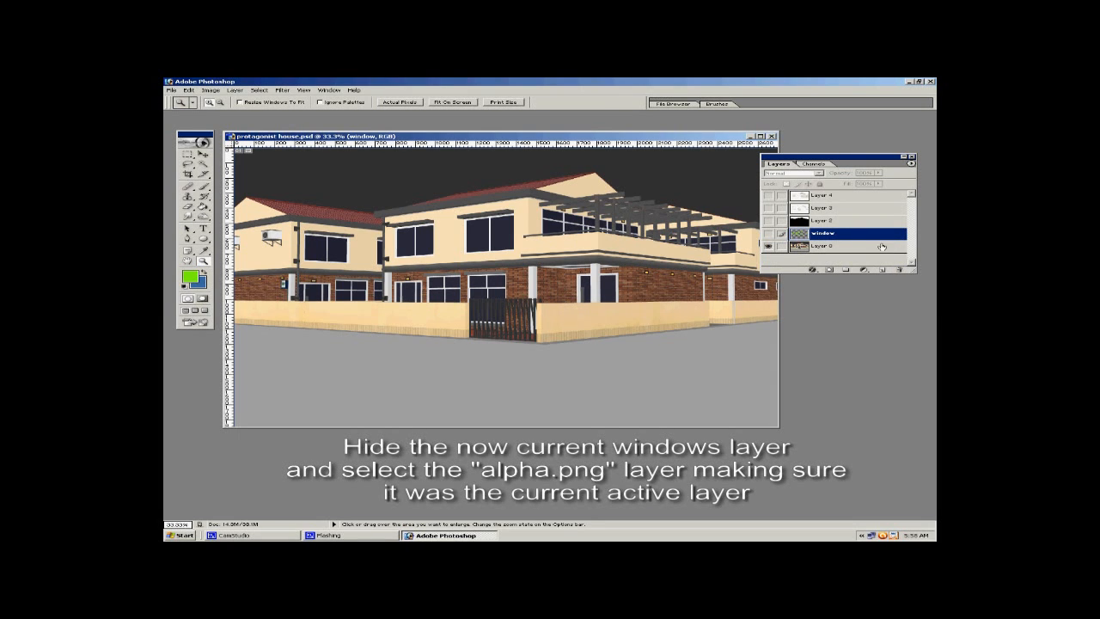
Show the alpha layer, Layer 2, and load the composite RGB channel as a selection of its light area.
left_click(825, 223)
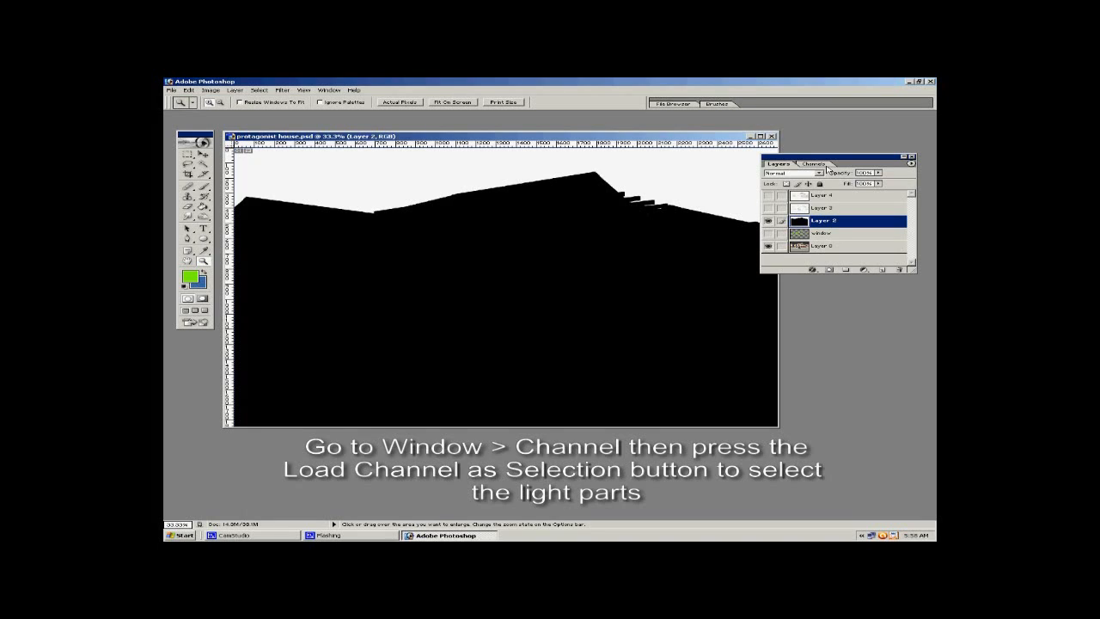
left_click(813, 164)
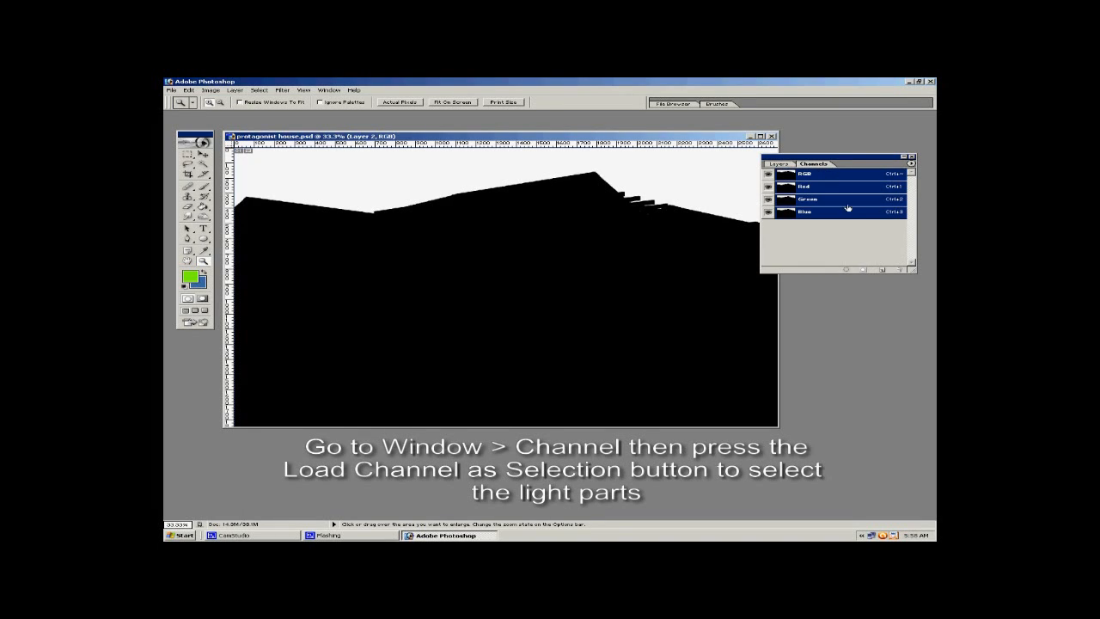
left_click(847, 271)
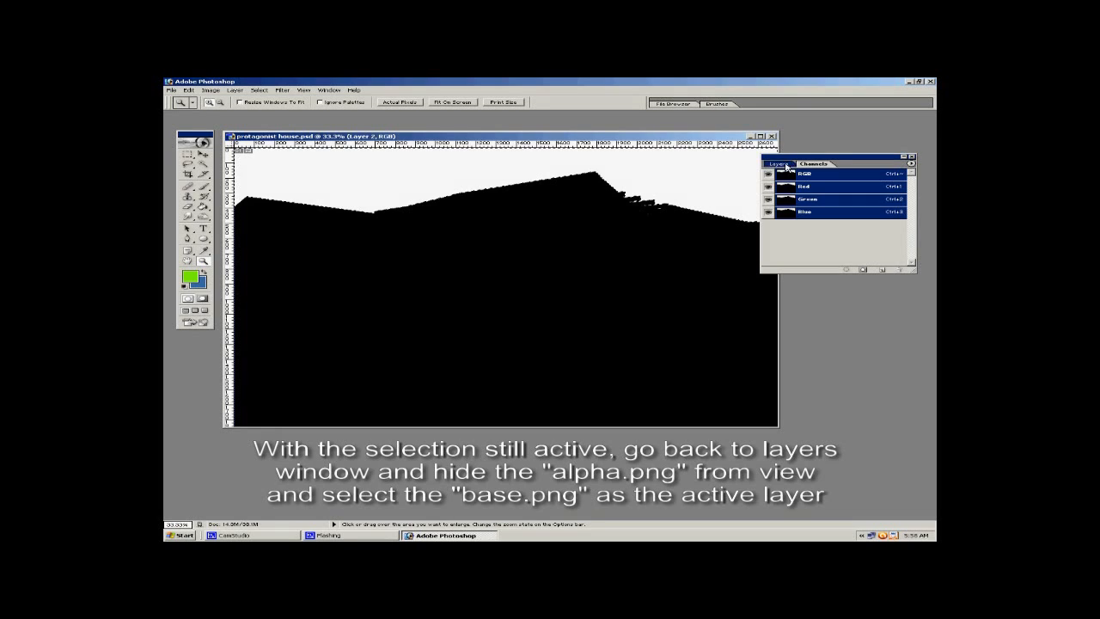
Hide the alpha layer, erase the selected dark sky from the base image on Layer 0, and delete the alpha layer.
left_click(777, 163)
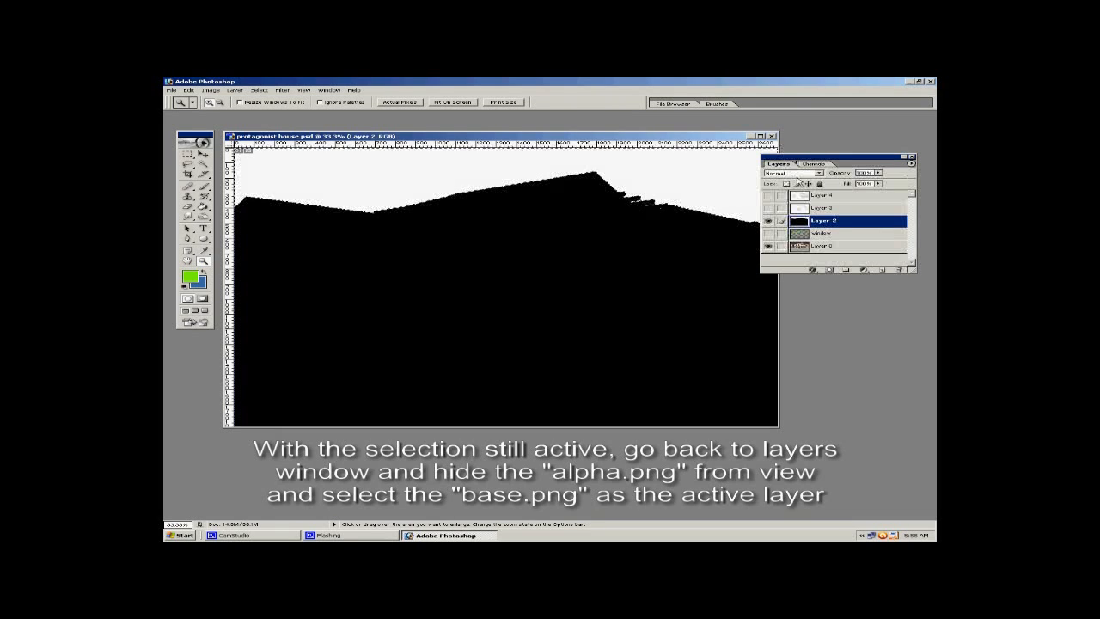
left_click(768, 221)
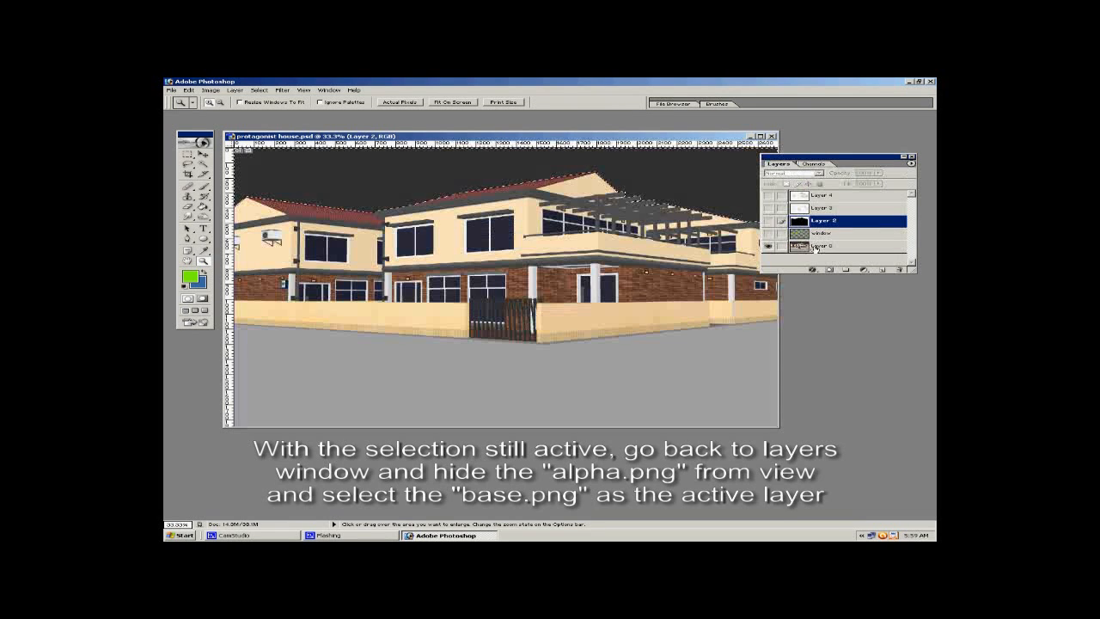
left_click(816, 246)
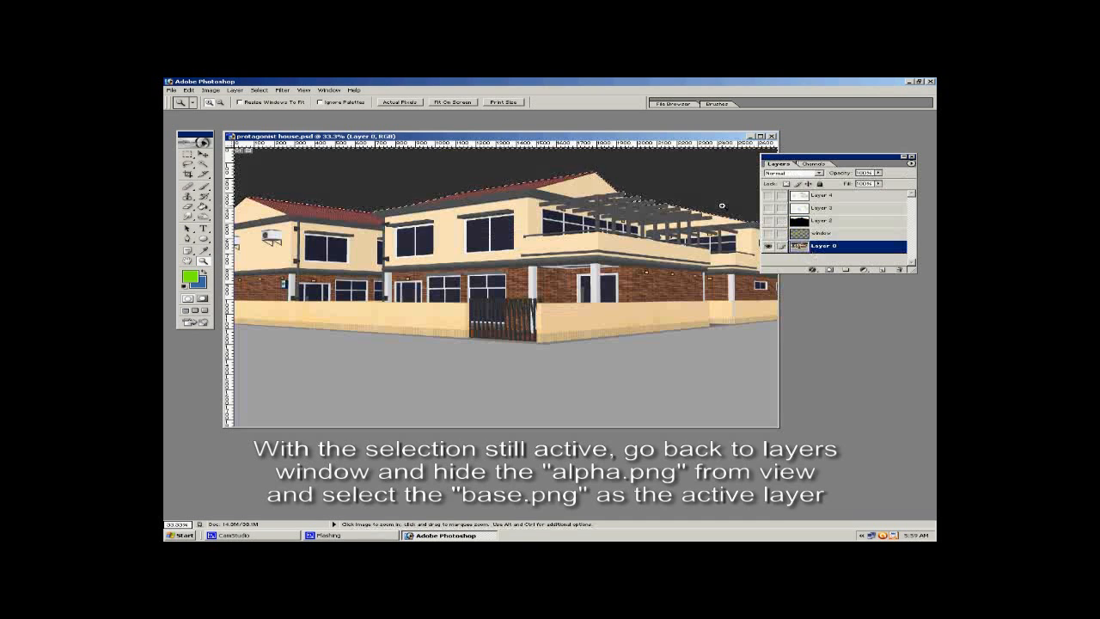
key("Delete")
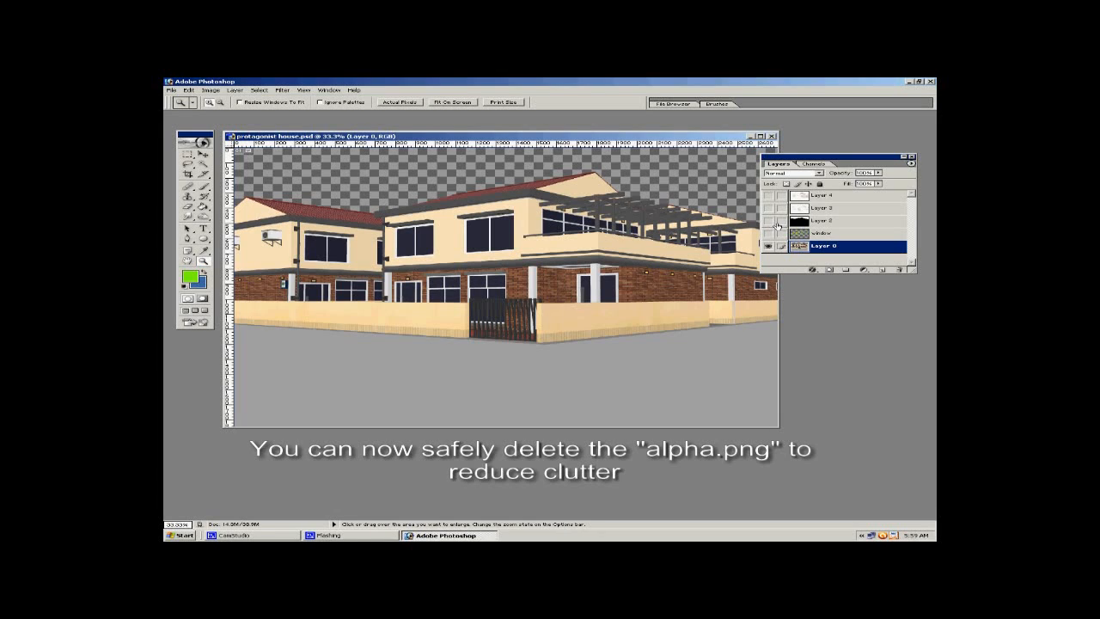
left_click_drag(822, 223, 900, 269)
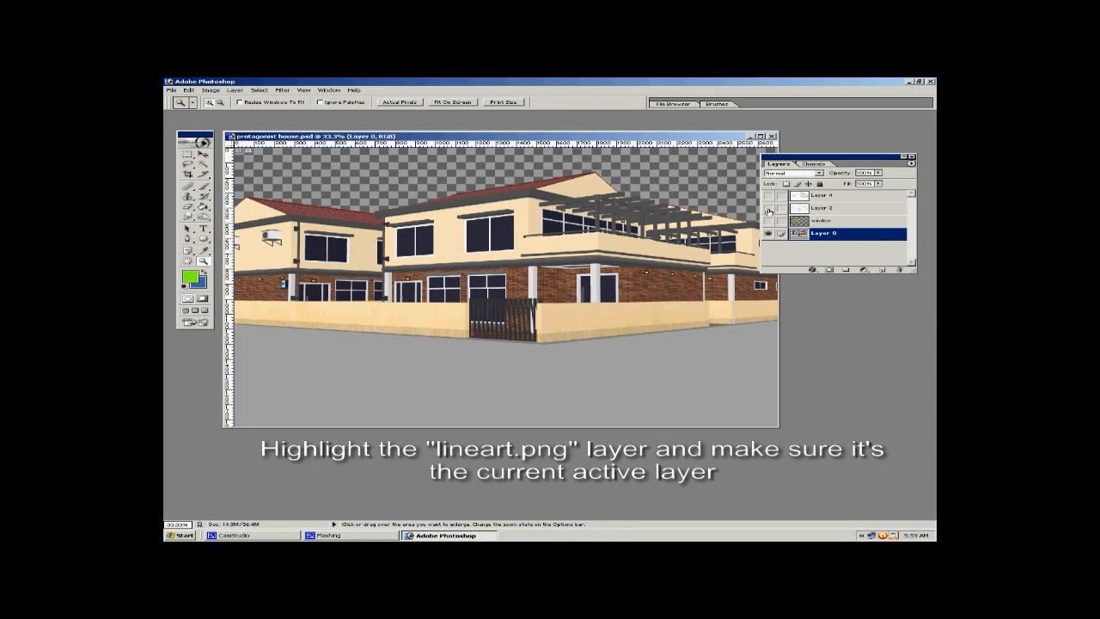
Load the RGB channel of the lineart on Layer 3 as a selection, erase its light areas and deselect.
left_click(769, 209)
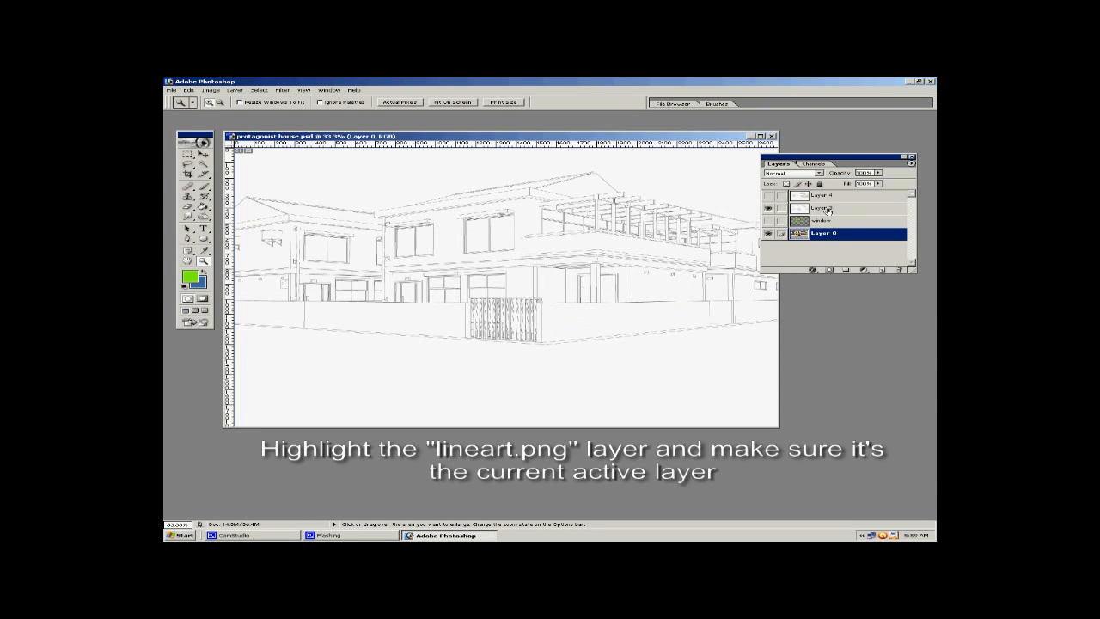
left_click(822, 208)
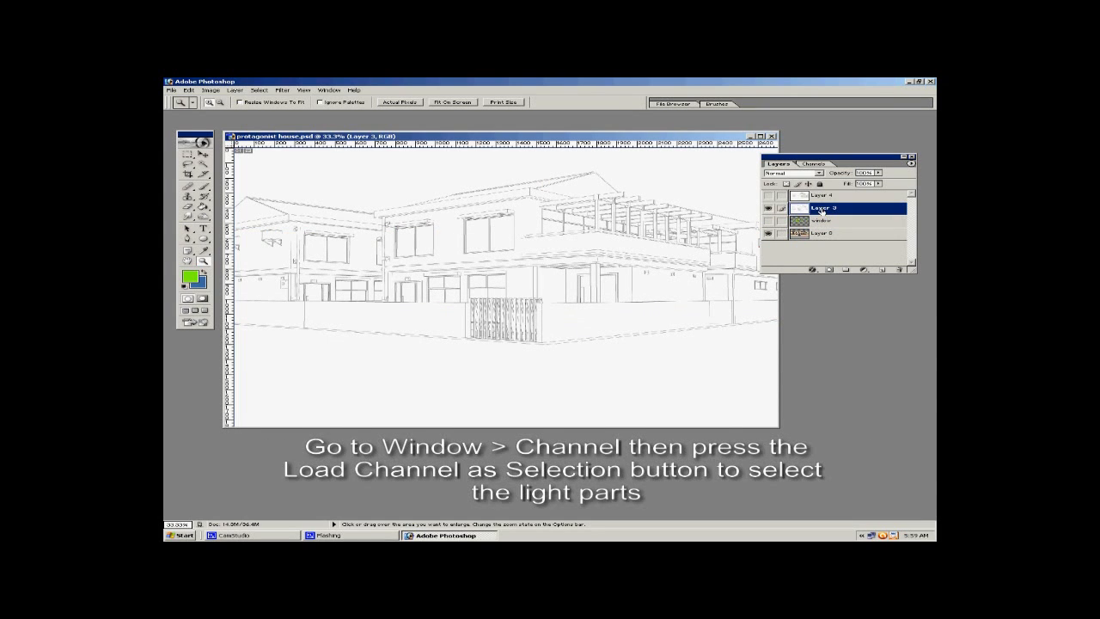
left_click(814, 164)
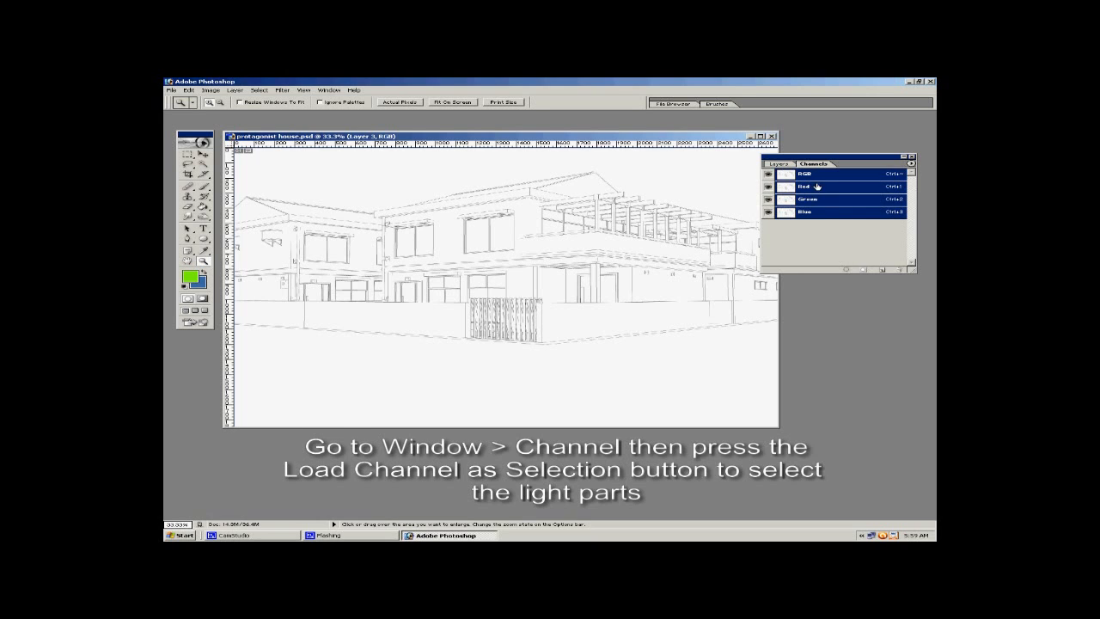
left_click(847, 271)
left_click(784, 165)
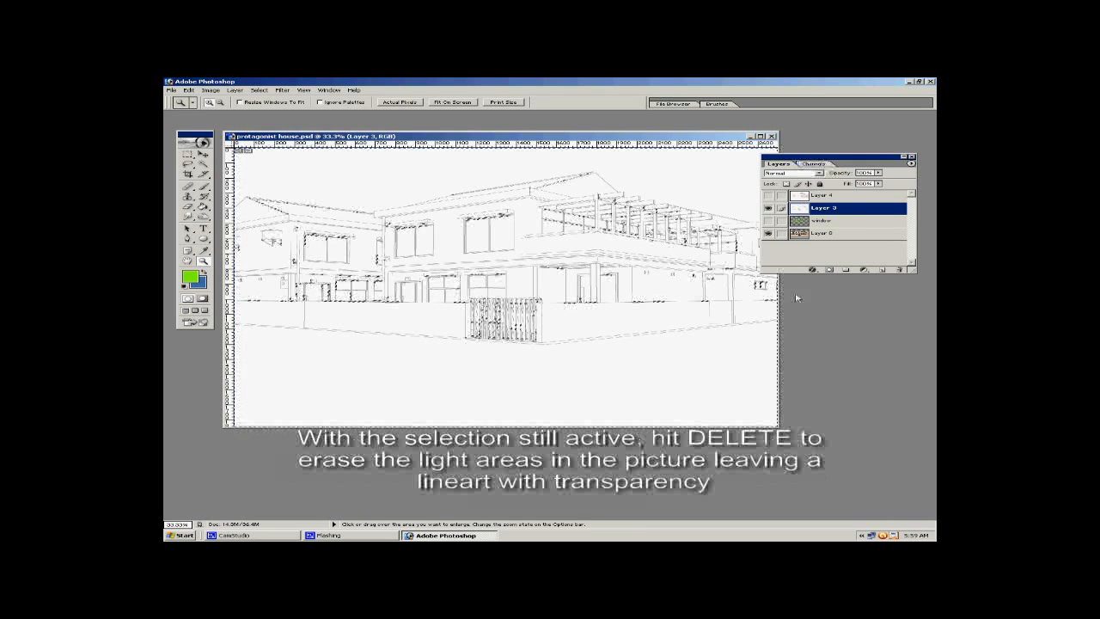
key("Delete")
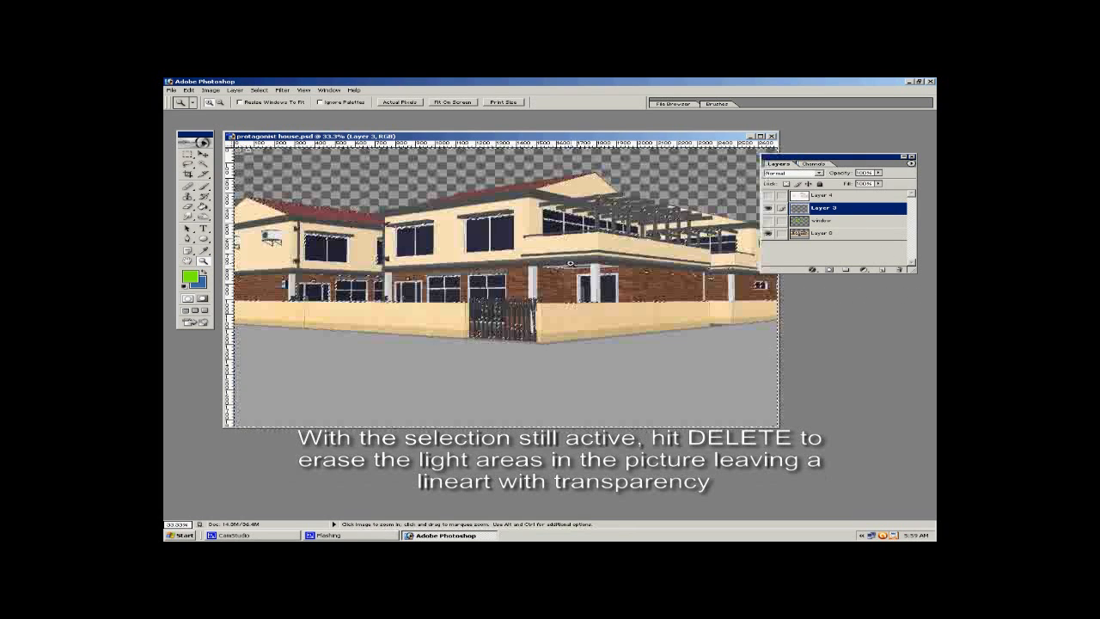
key("ctrl+d")
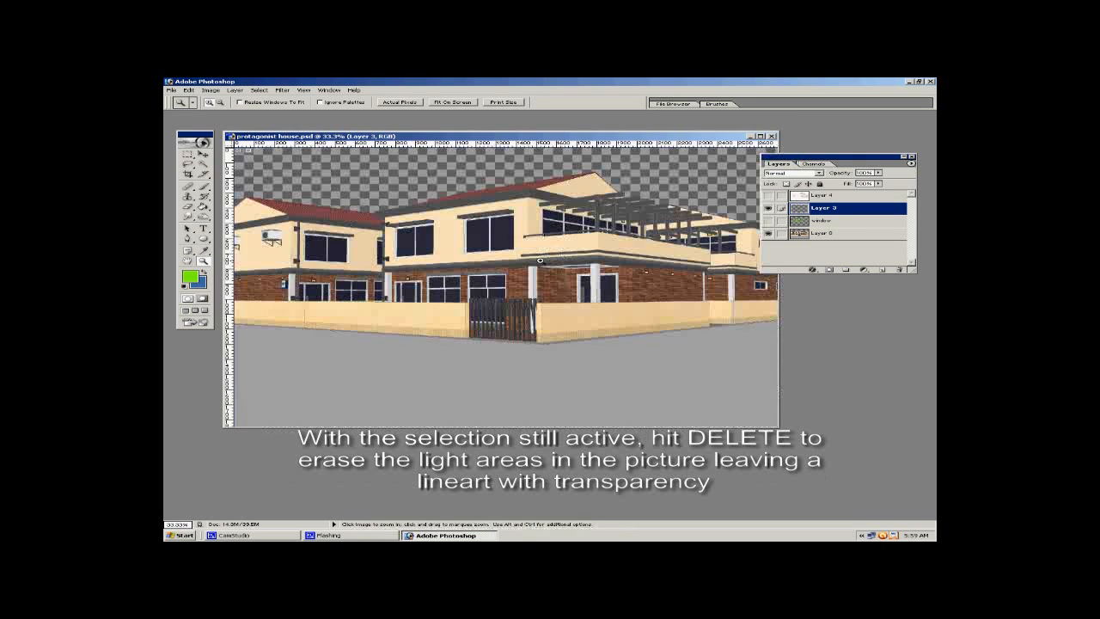
Apply a black (000000) Color Overlay layer style to the lineart on Layer 3.
left_click_drag(504, 246, 559, 277)
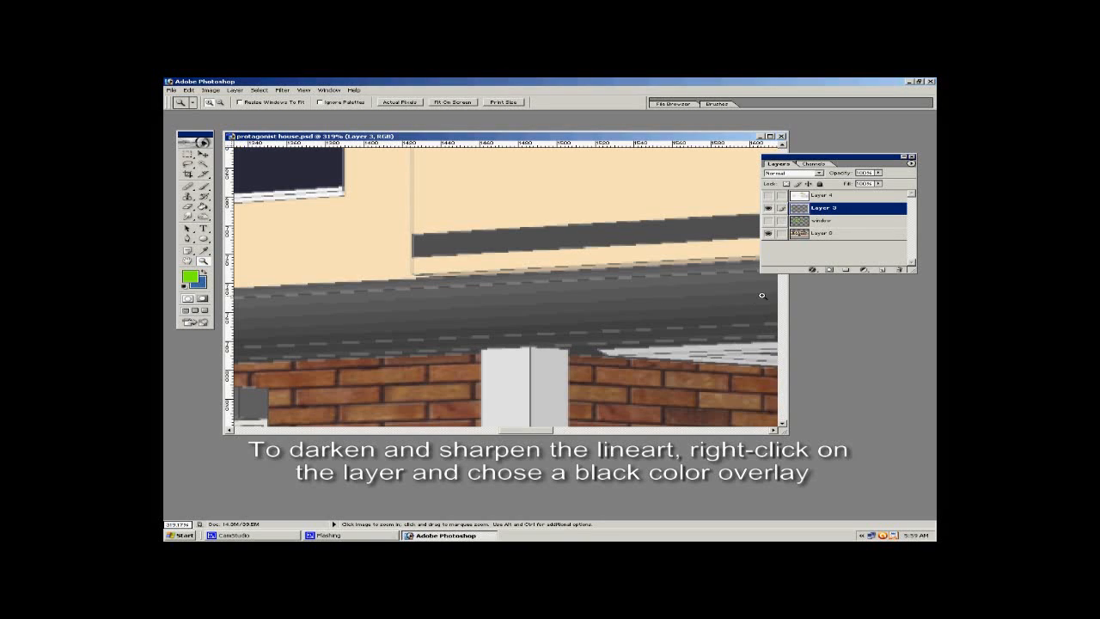
right_click(838, 210)
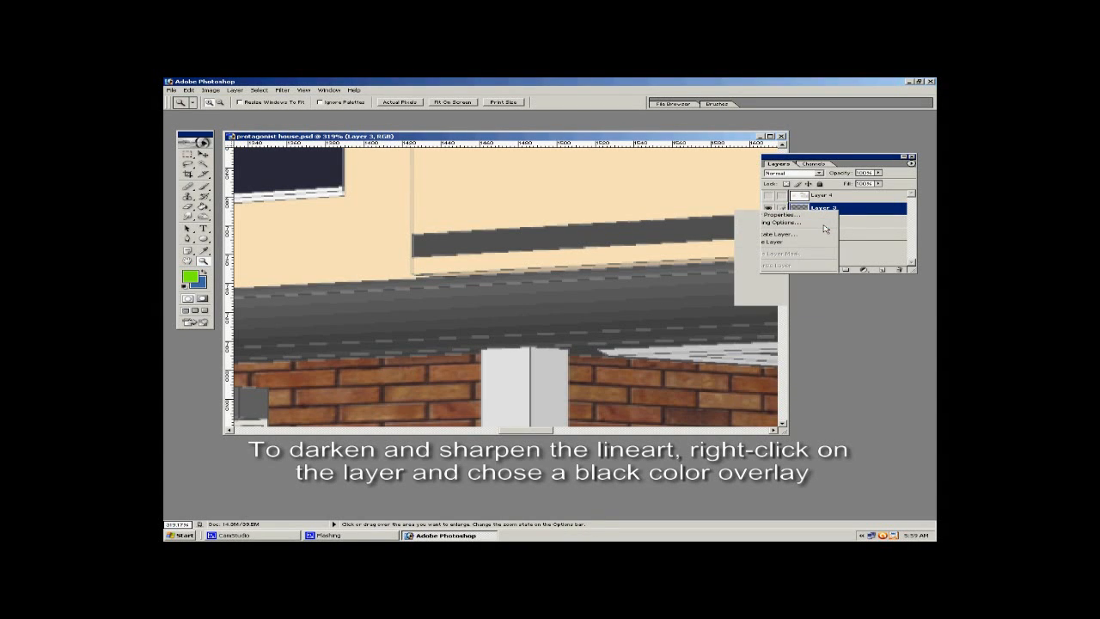
left_click(824, 225)
left_click(554, 379)
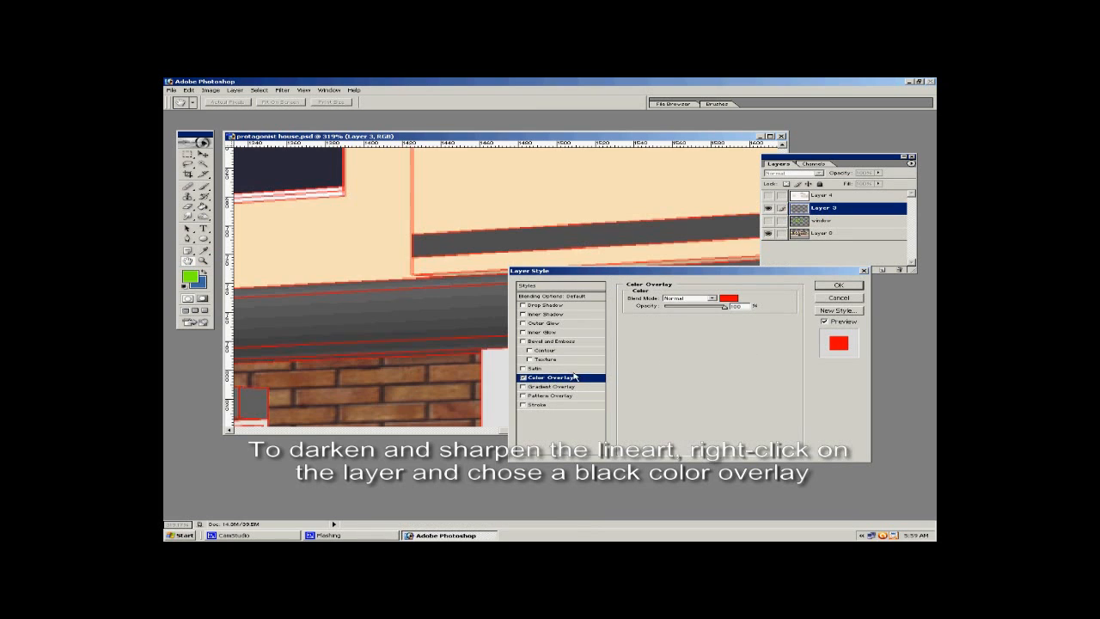
left_click(732, 299)
left_click_drag(614, 250, 666, 273)
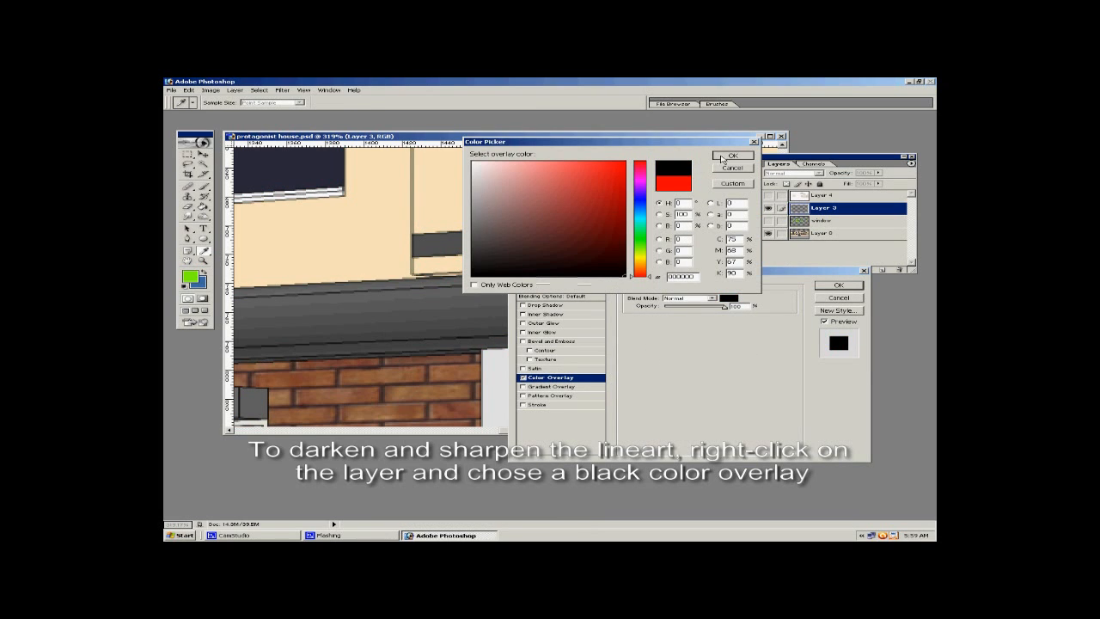
left_click(732, 155)
left_click(838, 284)
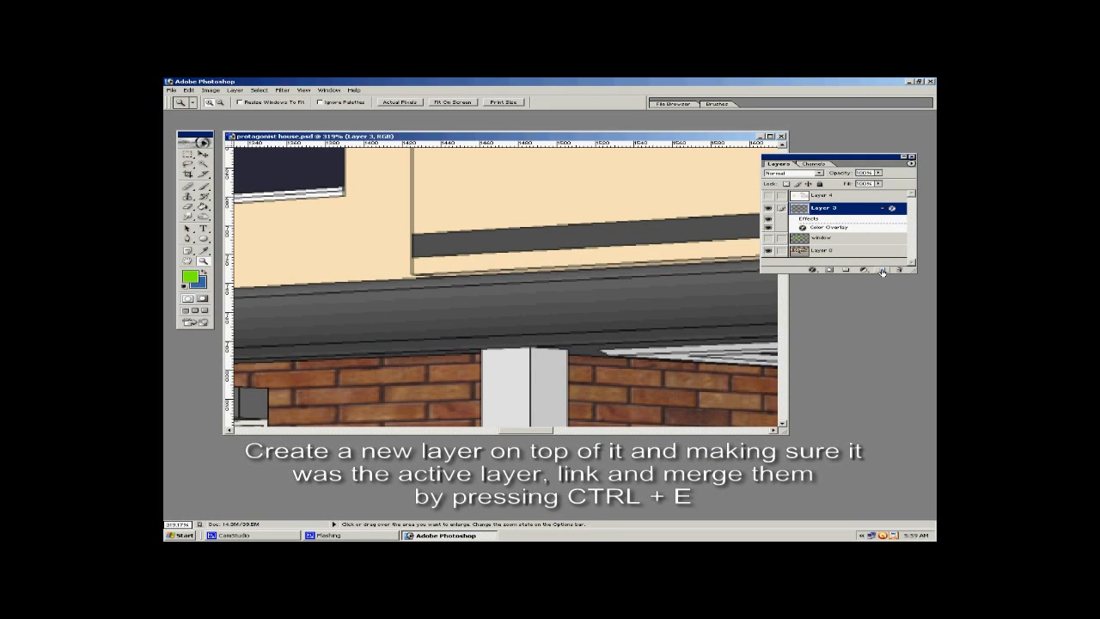
Merge the line layer with its Color Overlay effect into a new layer above it and rename the result "lineart".
left_click(882, 272)
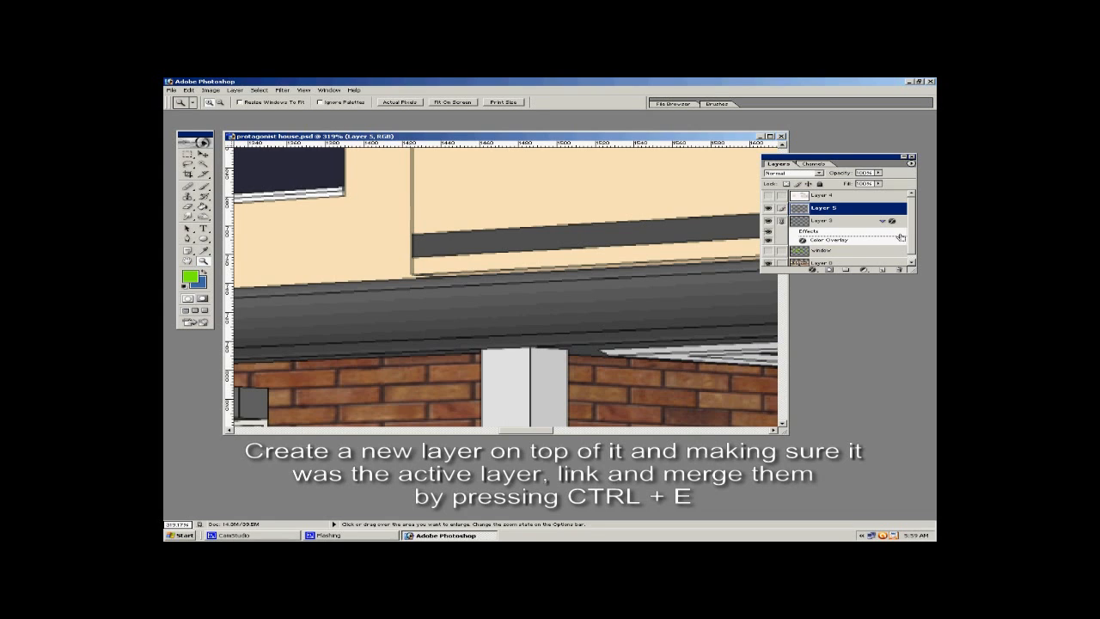
key("ctrl+e")
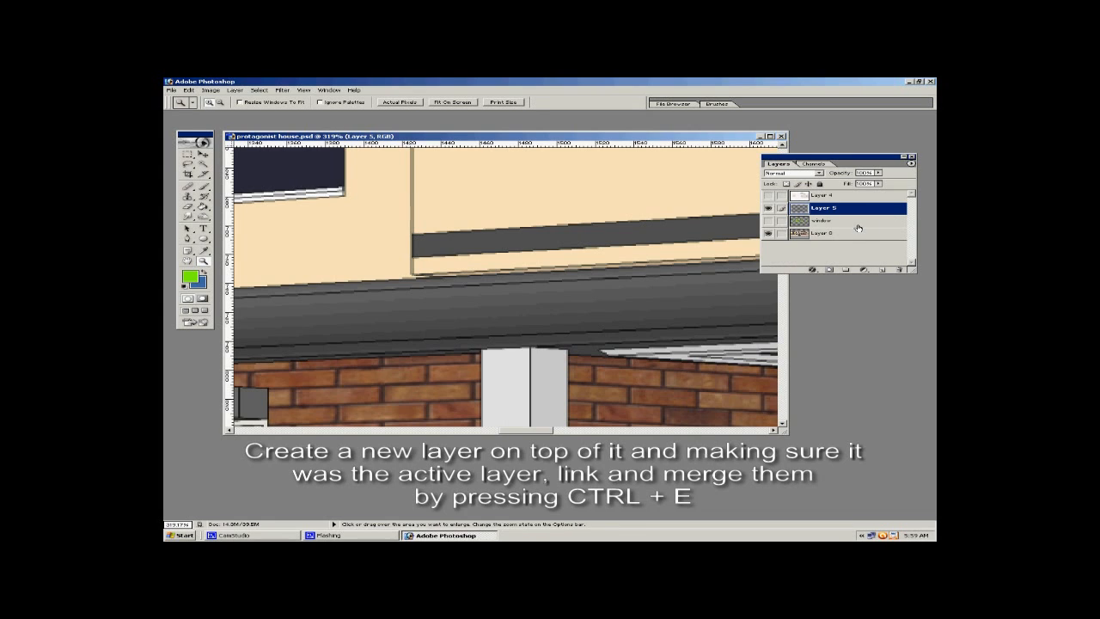
right_click(835, 213)
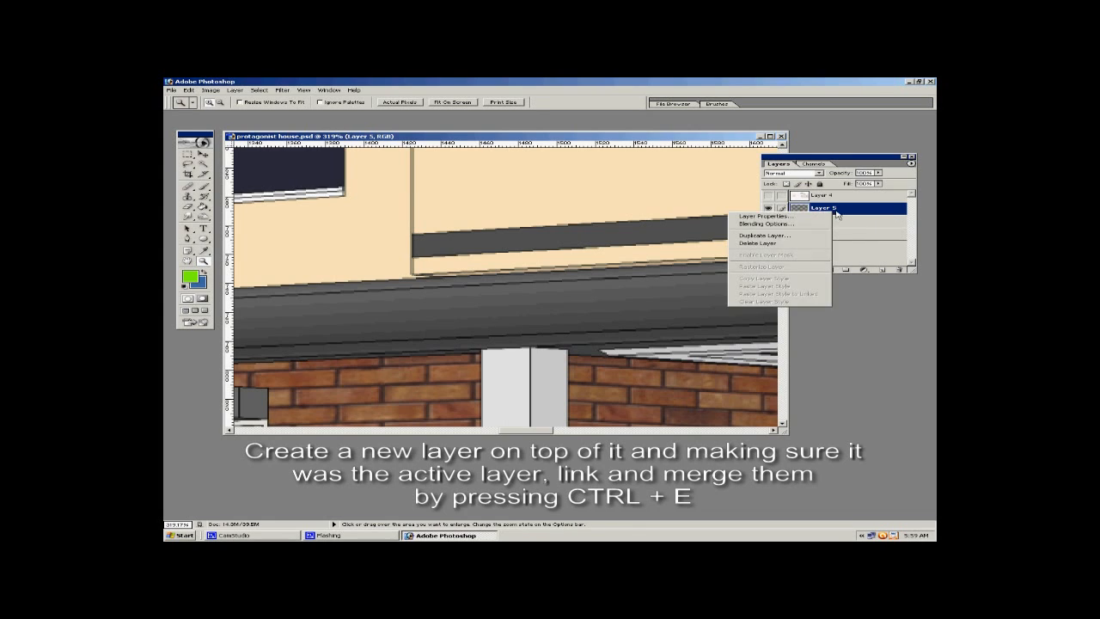
left_click(829, 217)
left_click_drag(424, 246, 389, 249)
type("lineart")
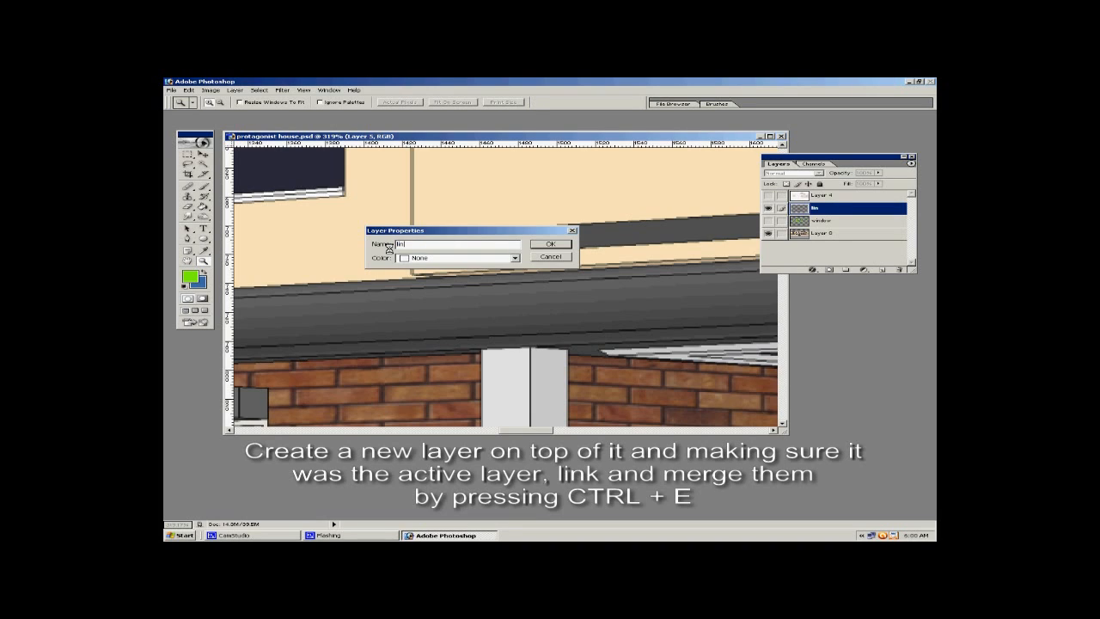
left_click(558, 244)
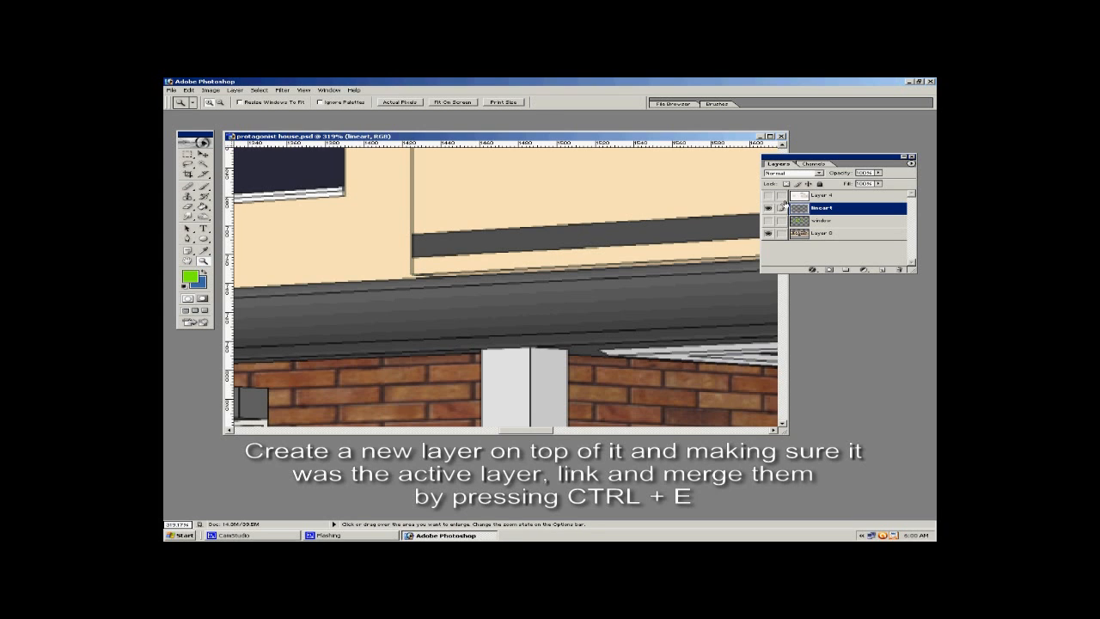
Show the clay render layer, Layer 4, and duplicate it.
left_click(468, 104)
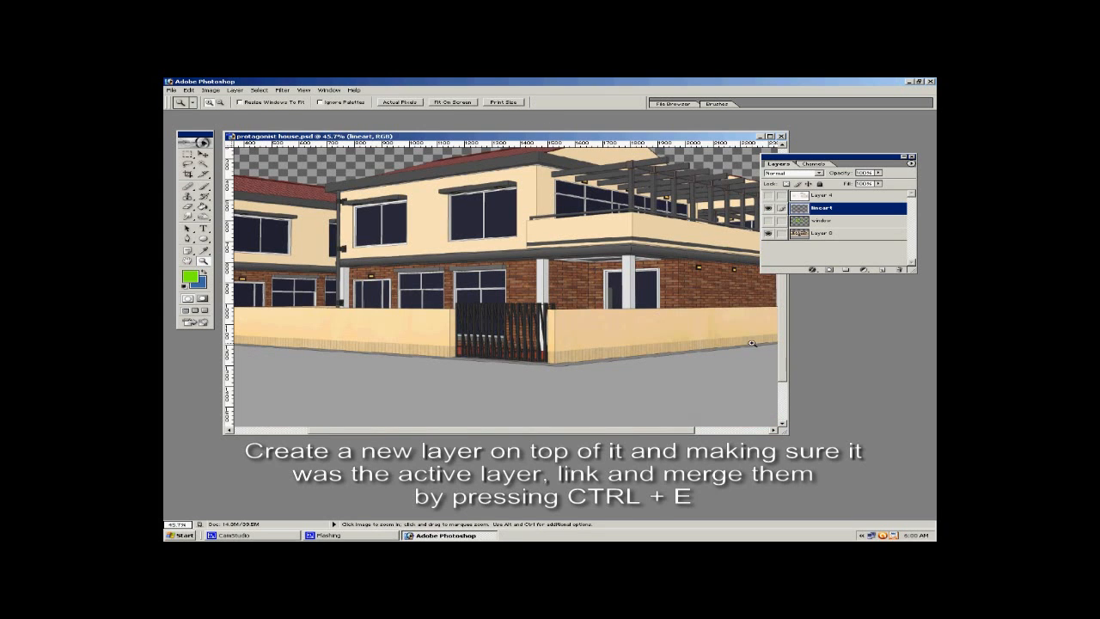
left_click_drag(781, 336, 793, 285)
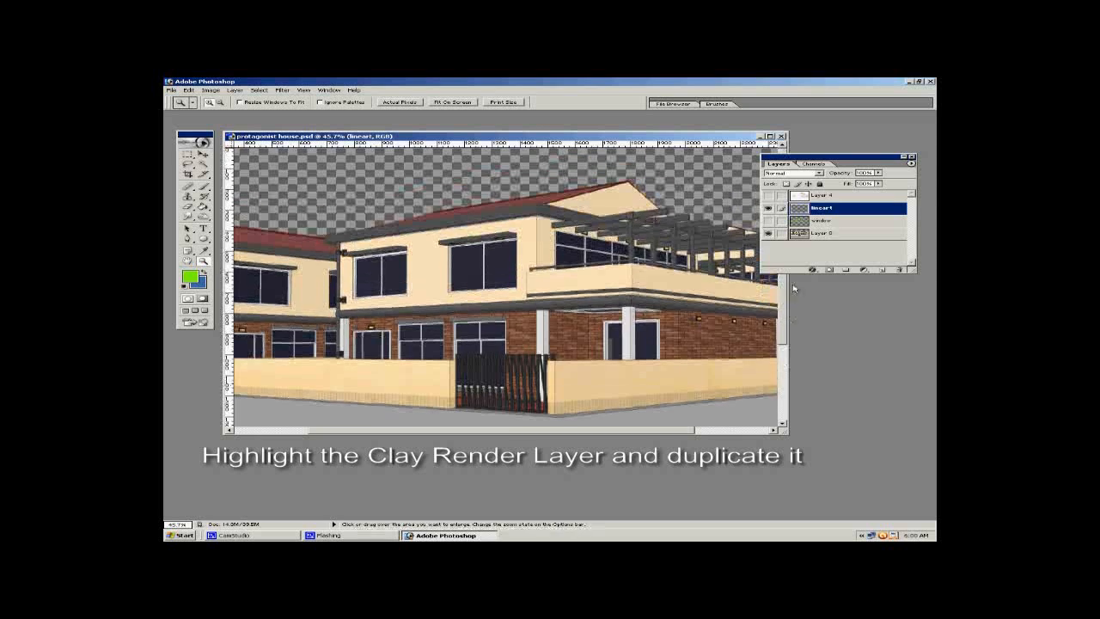
left_click(824, 197)
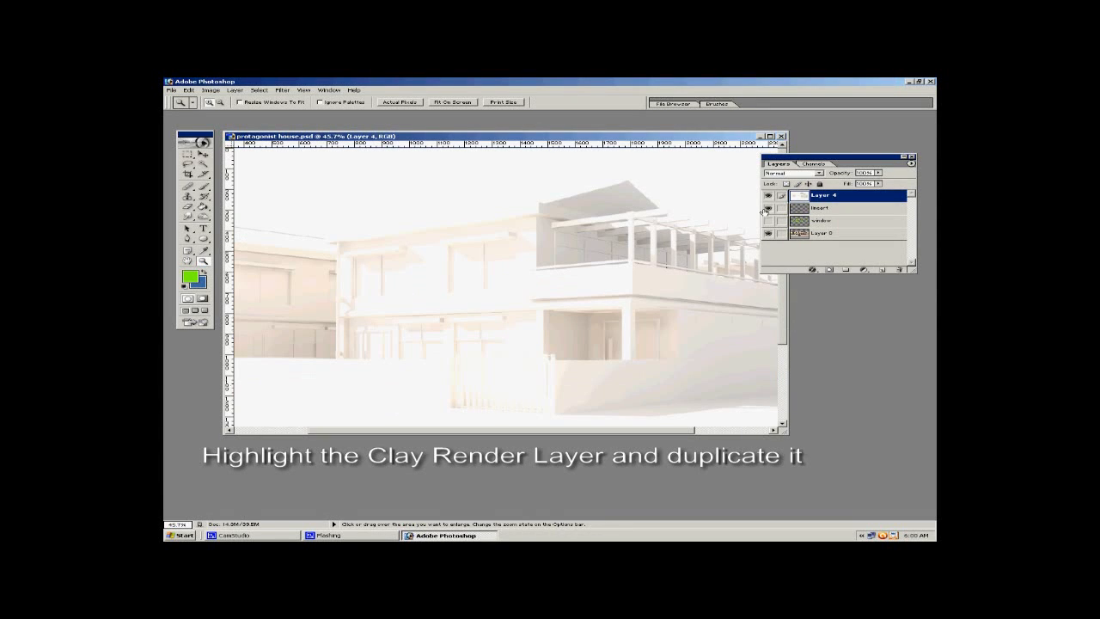
left_click_drag(851, 200, 885, 271)
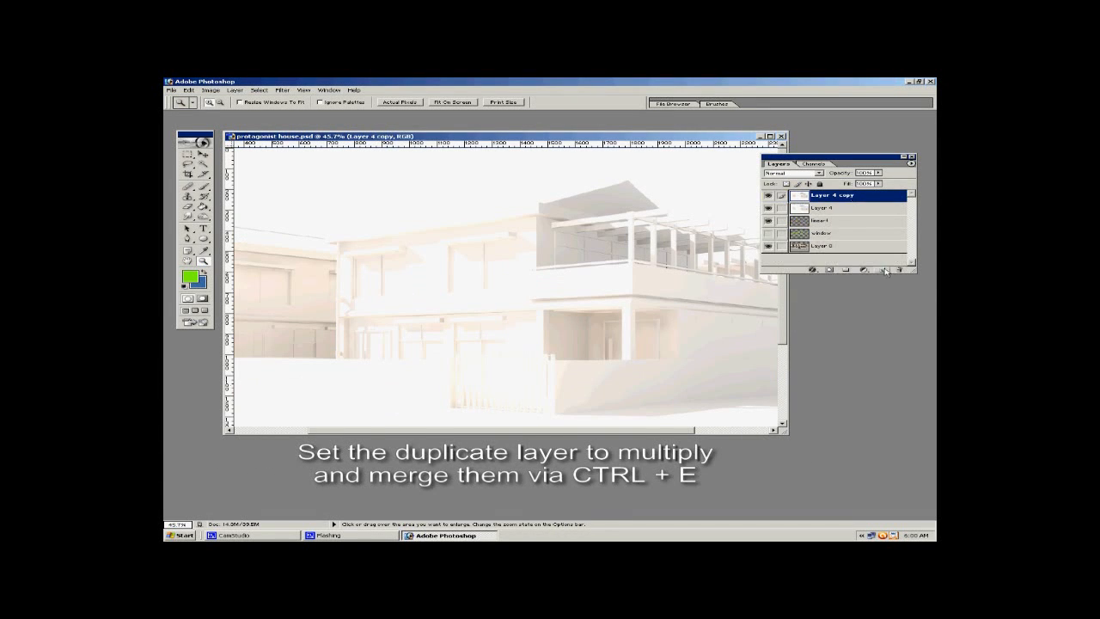
Set the duplicated clay render layer to Multiply and merge it with the linked original.
left_click(799, 174)
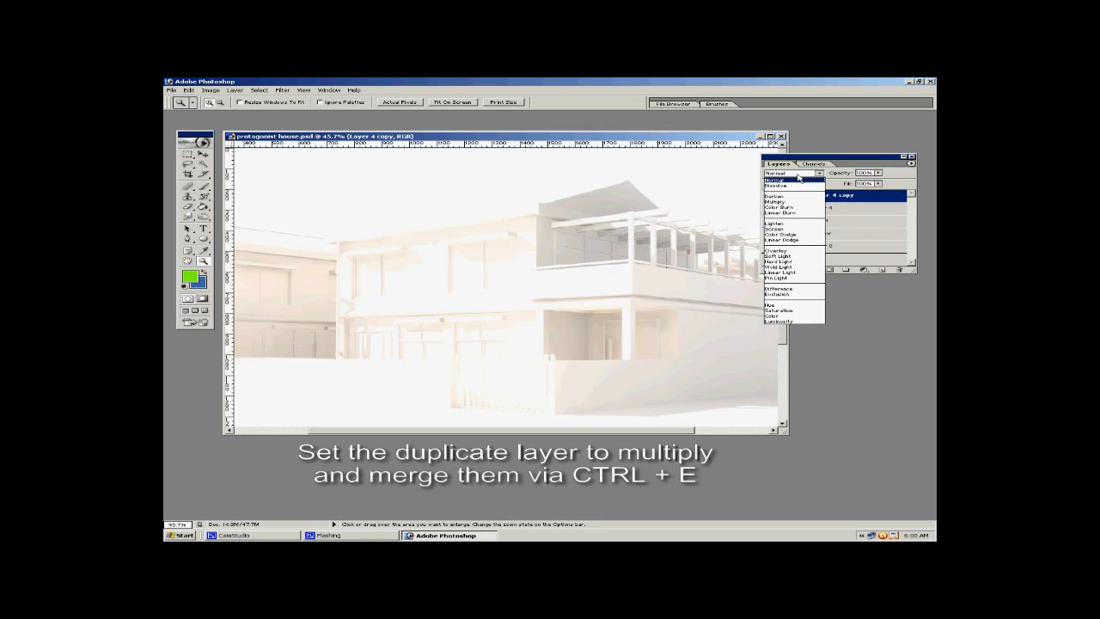
left_click(805, 204)
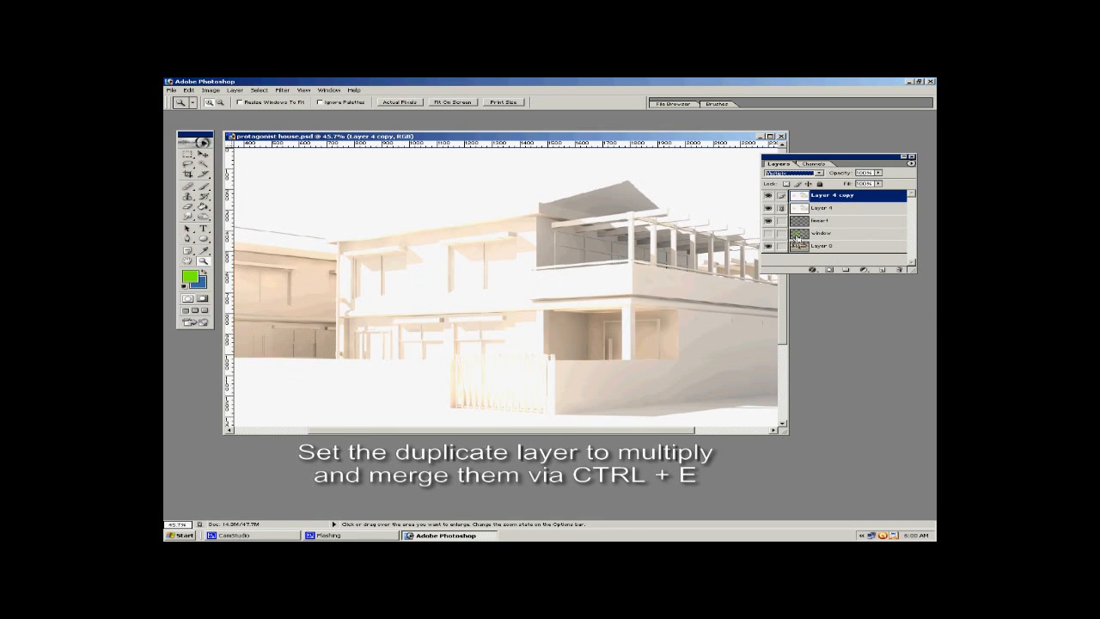
key("ctrl+e")
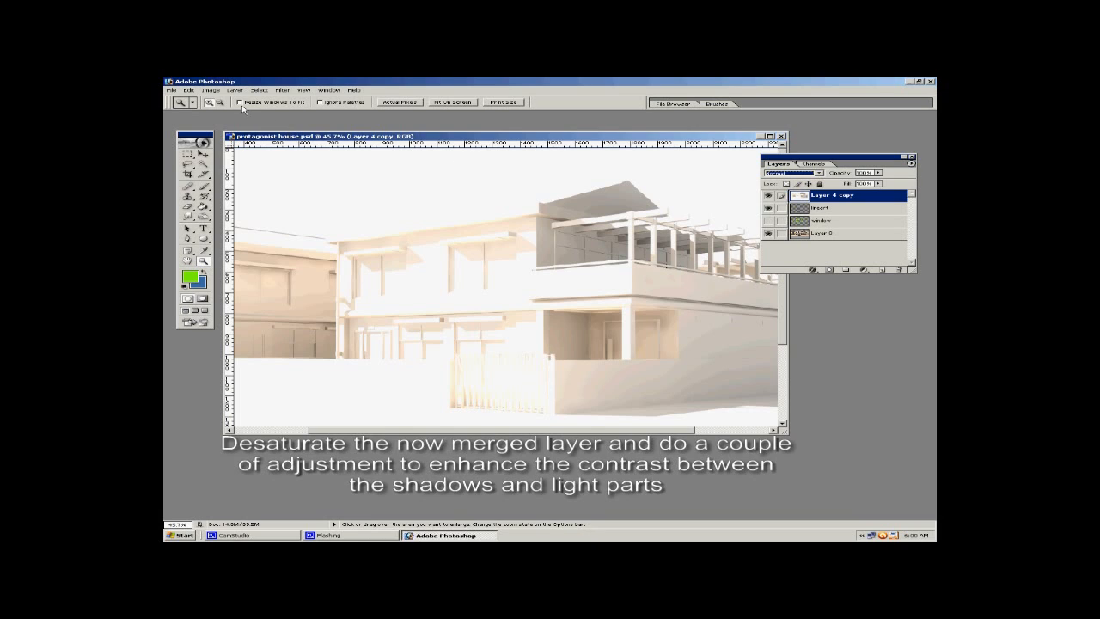
Desaturate the merged clay render layer.
left_click(211, 90)
mouse_move(228, 111)
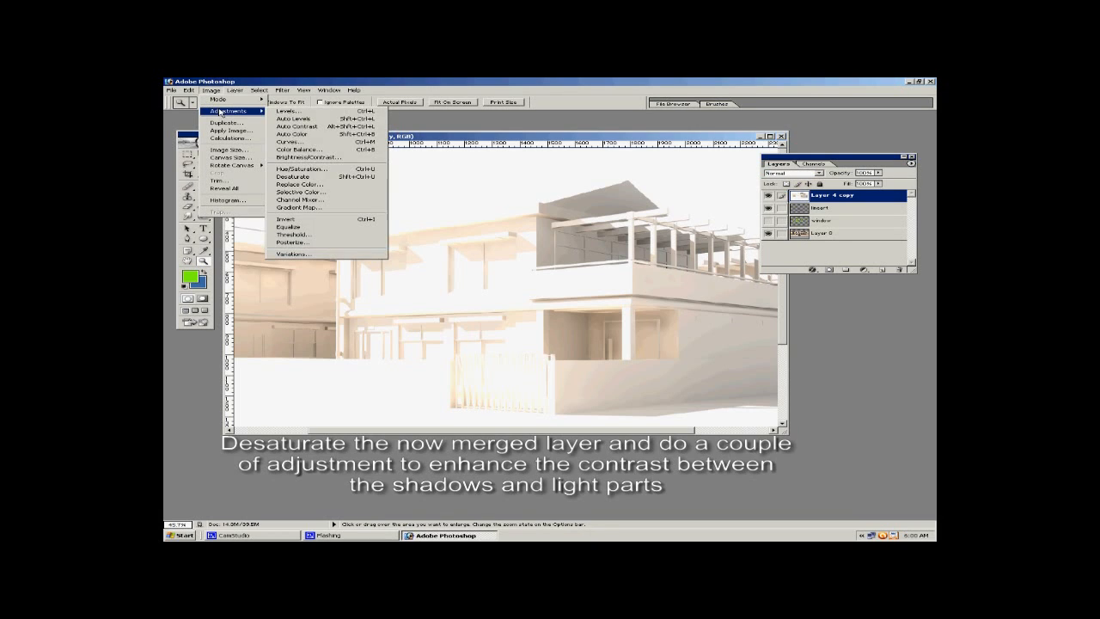
left_click(337, 177)
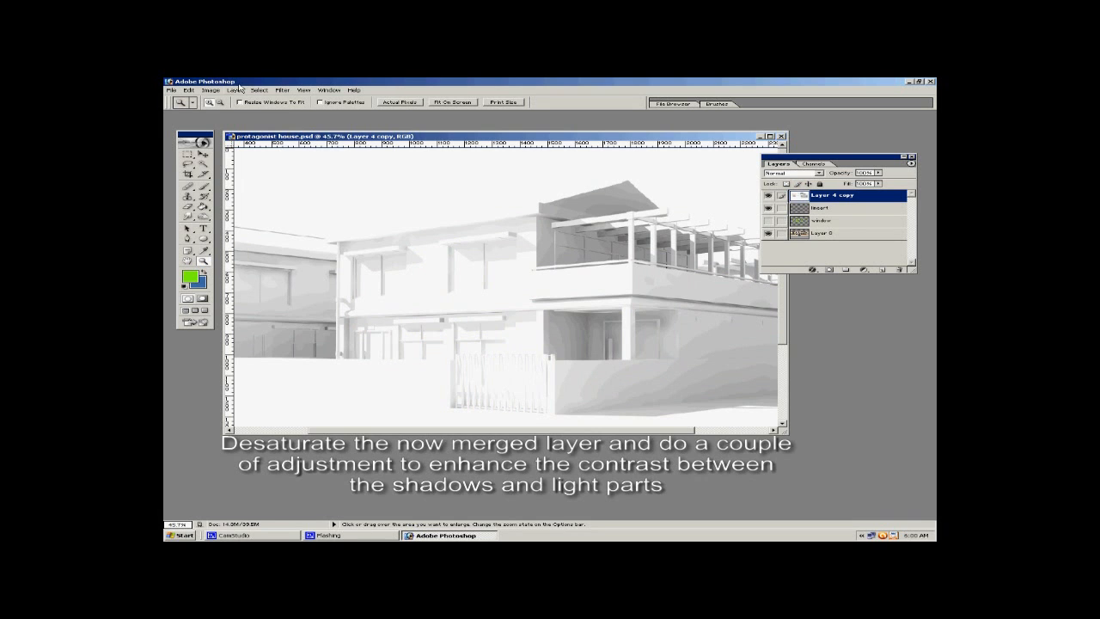
Adjust the clay render layer's brightness to -11 and its contrast to +26.
left_click(210, 90)
mouse_move(228, 111)
left_click(302, 157)
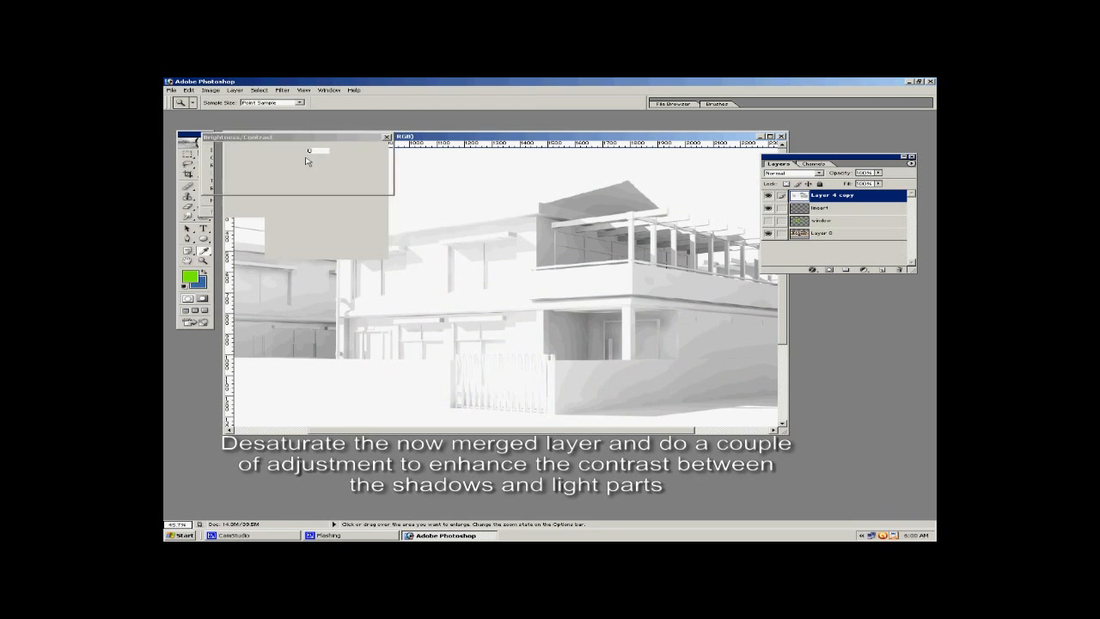
mouse_move(272, 184)
left_mouse_down()
mouse_move(289, 185)
mouse_move(267, 165)
left_mouse_up()
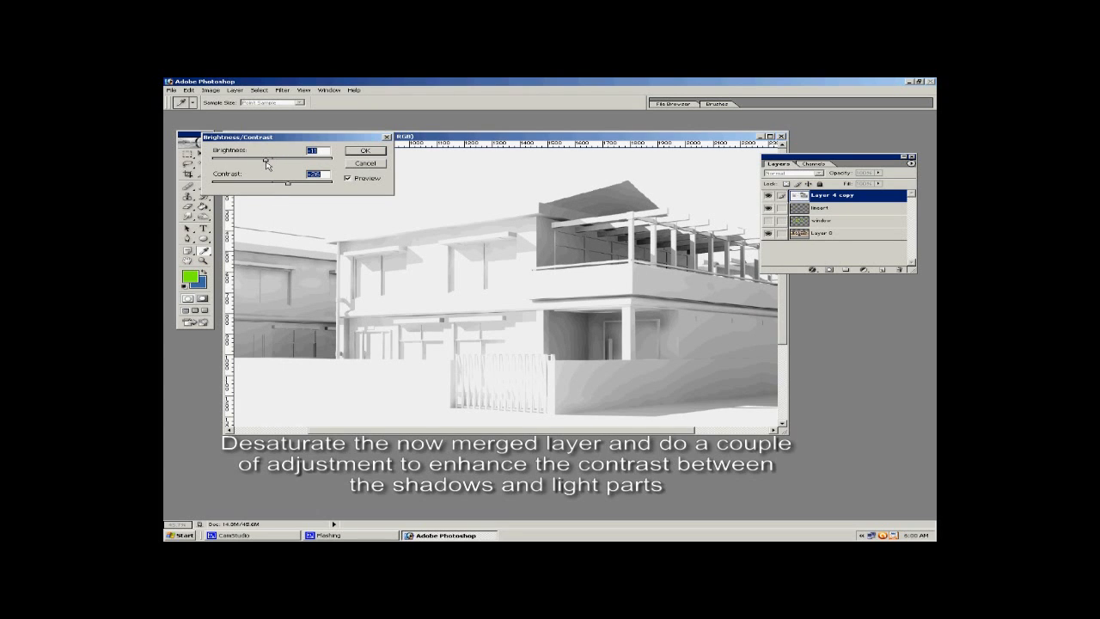
left_click(365, 151)
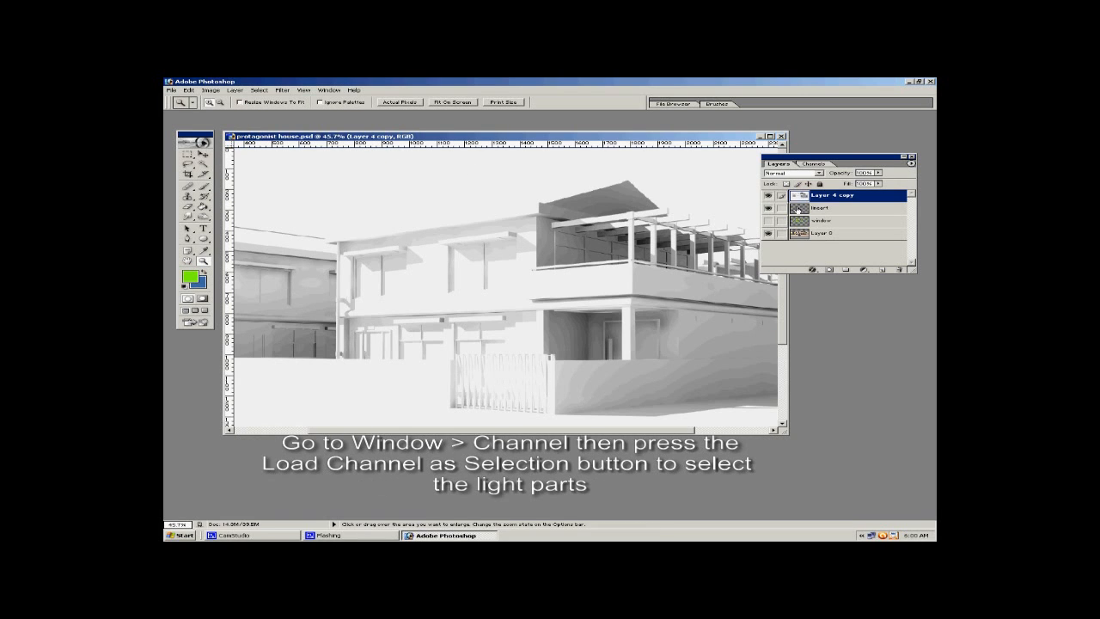
Load the RGB channel as a selection and delete the light parts from the clay render layer.
left_click(815, 164)
left_click(845, 272)
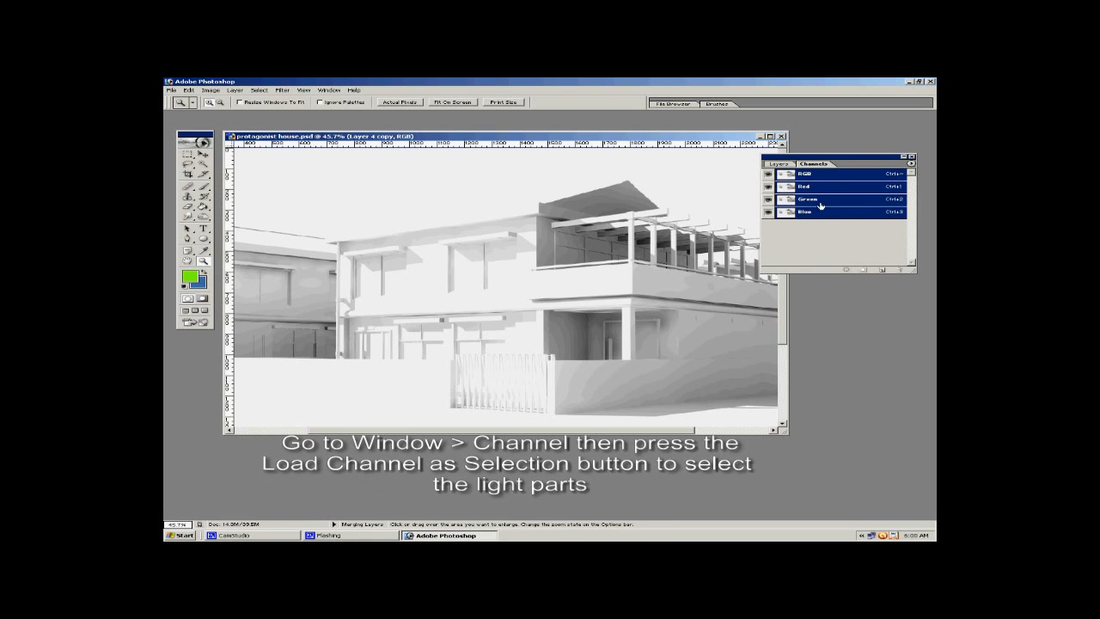
left_click(779, 164)
key("Delete")
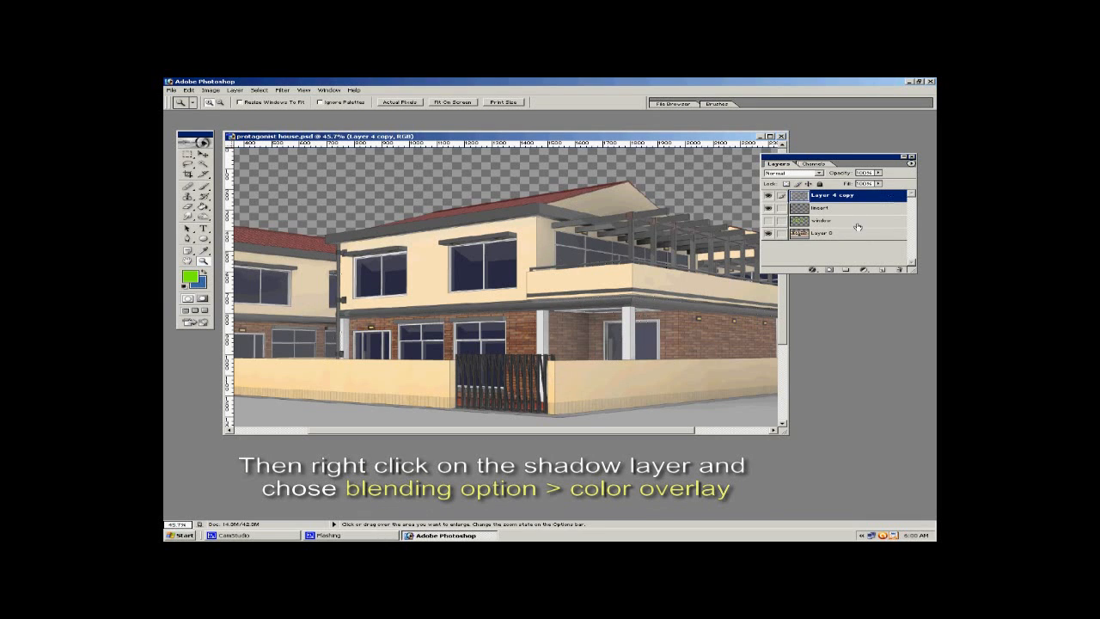
Apply a Color Overlay in dark blue (#26306C) to the shadow layer, Layer 4 copy.
right_click(842, 201)
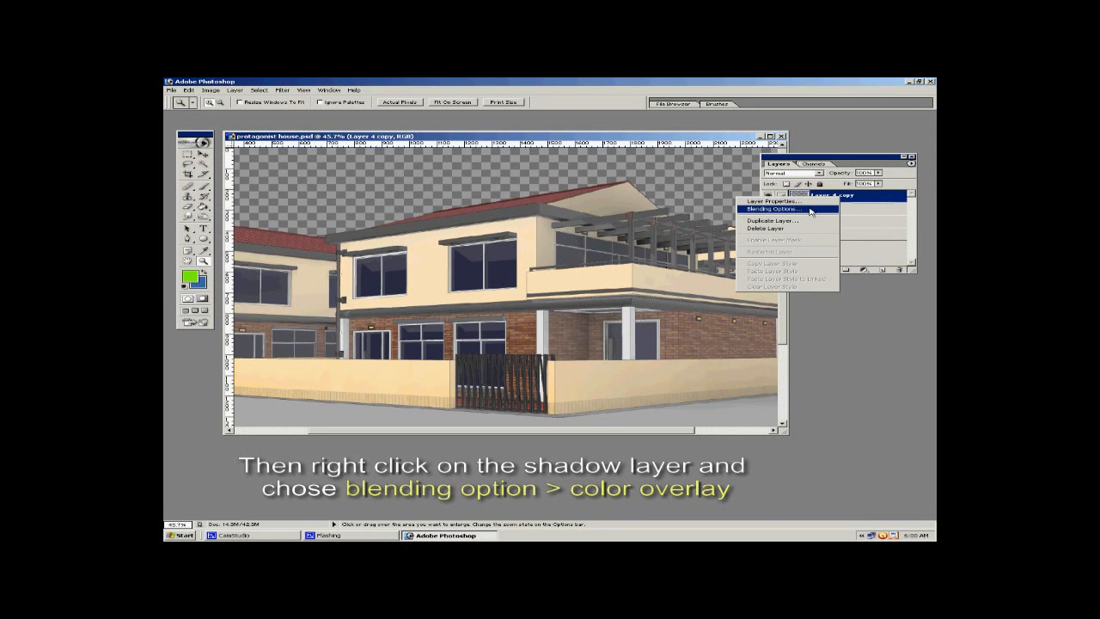
left_click(811, 210)
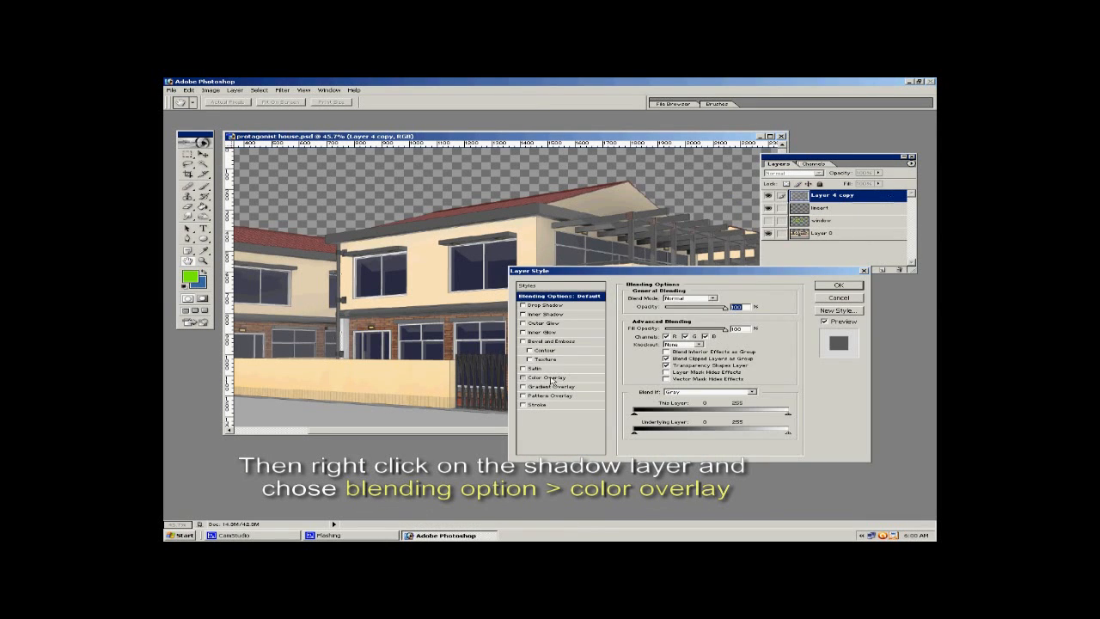
left_click(553, 378)
left_click(729, 299)
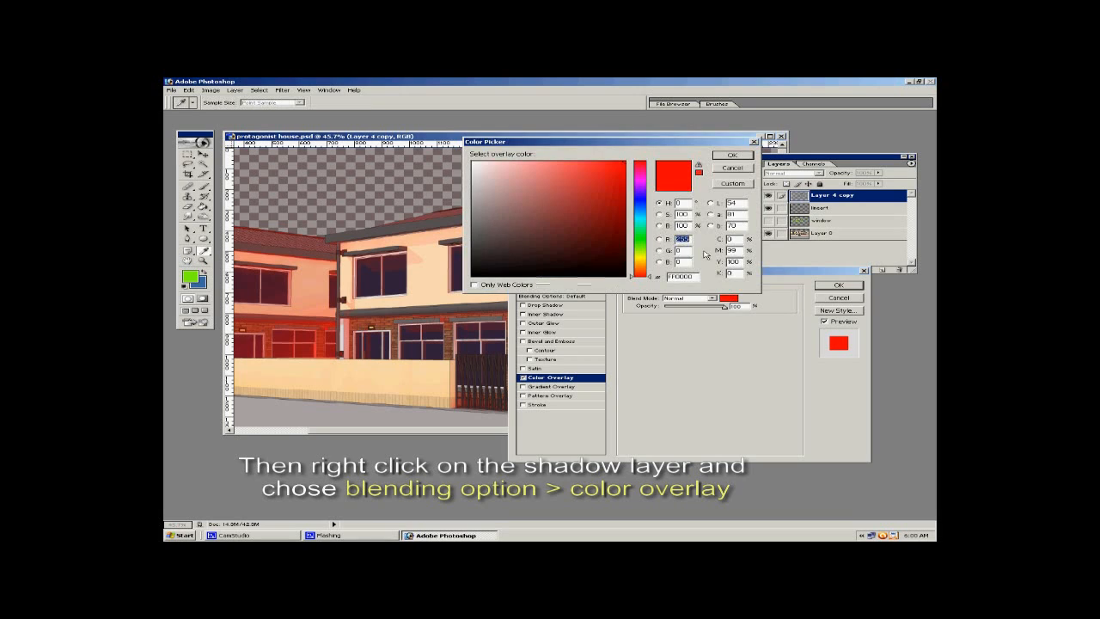
mouse_move(641, 214)
left_mouse_down()
mouse_move(641, 202)
mouse_move(597, 207)
mouse_move(603, 213)
mouse_move(587, 230)
mouse_move(571, 227)
left_mouse_up()
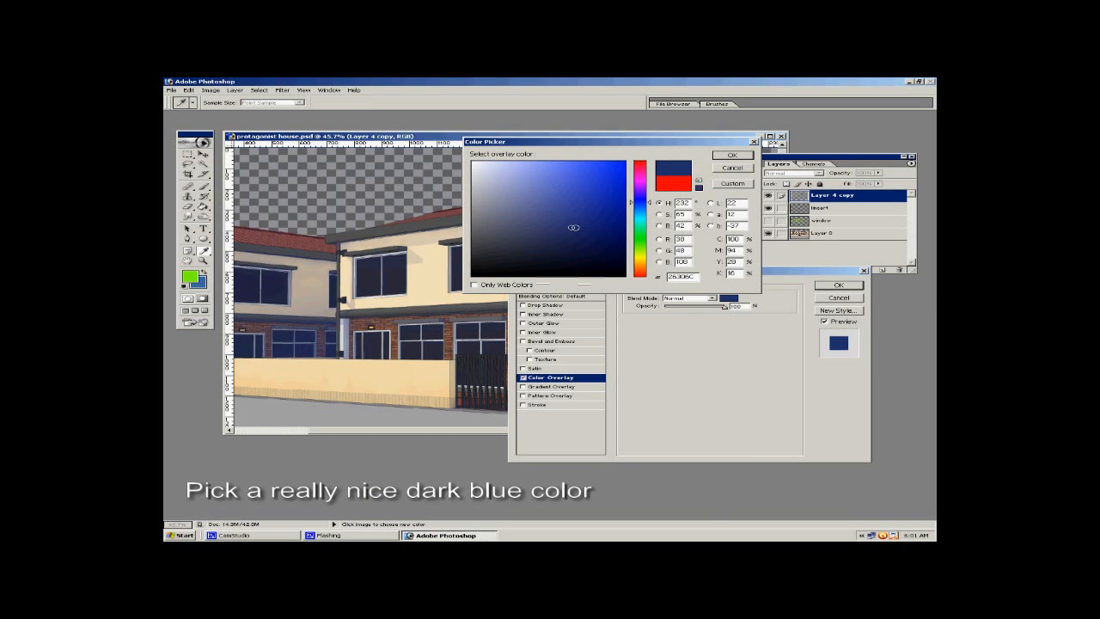
left_click(728, 156)
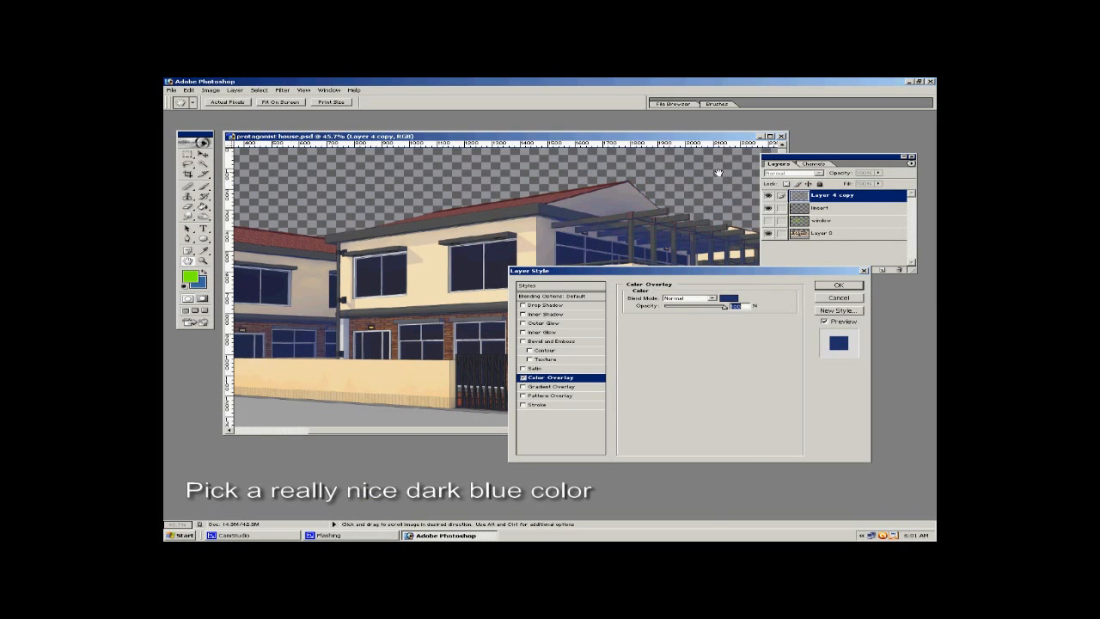
left_click(828, 285)
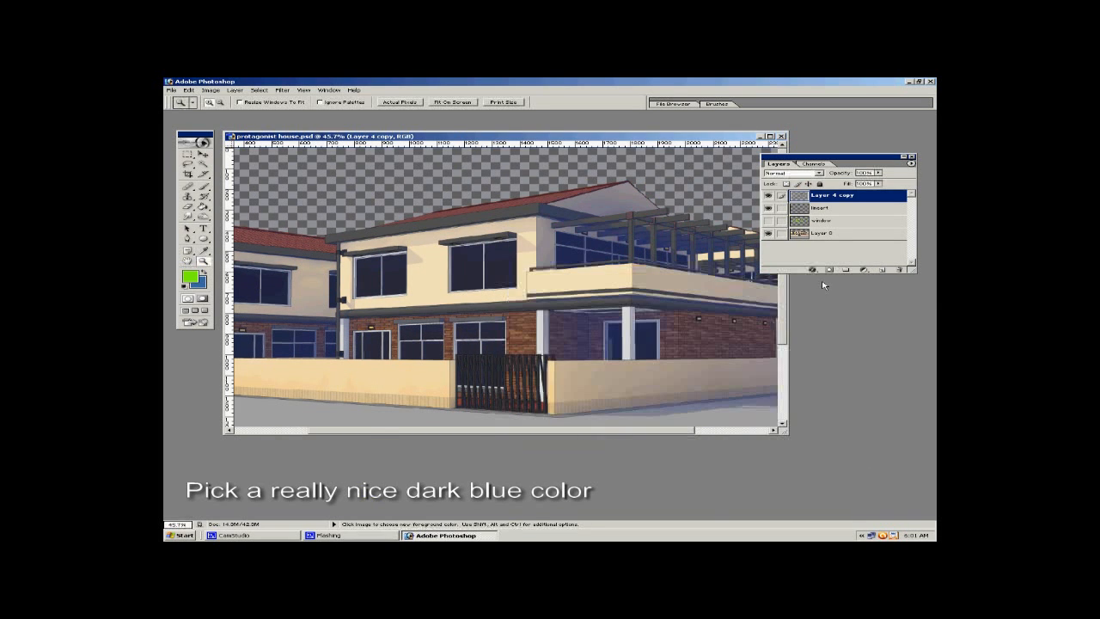
Merge the overlaid shadow layer into a new layer above it and rename the result "shadow".
left_click(879, 271)
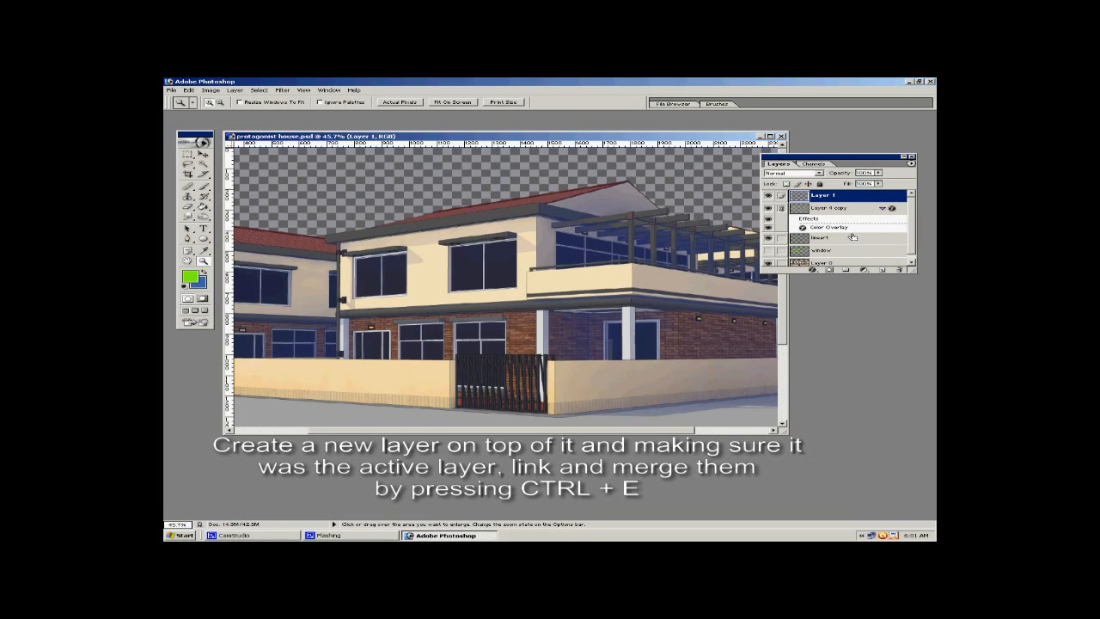
key("ctrl+e")
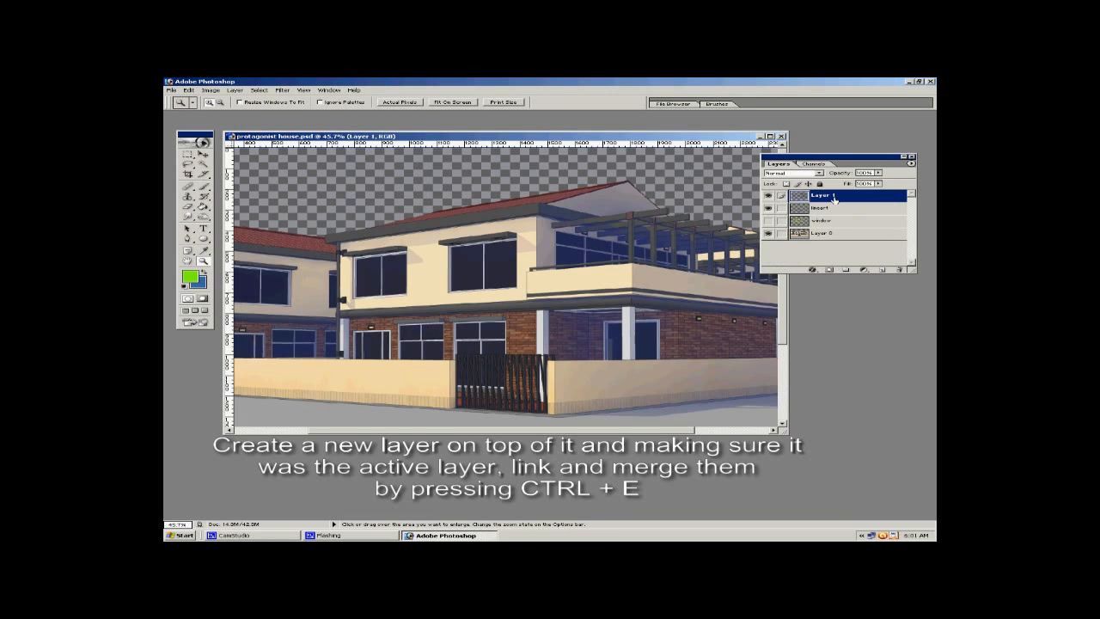
right_click(833, 199)
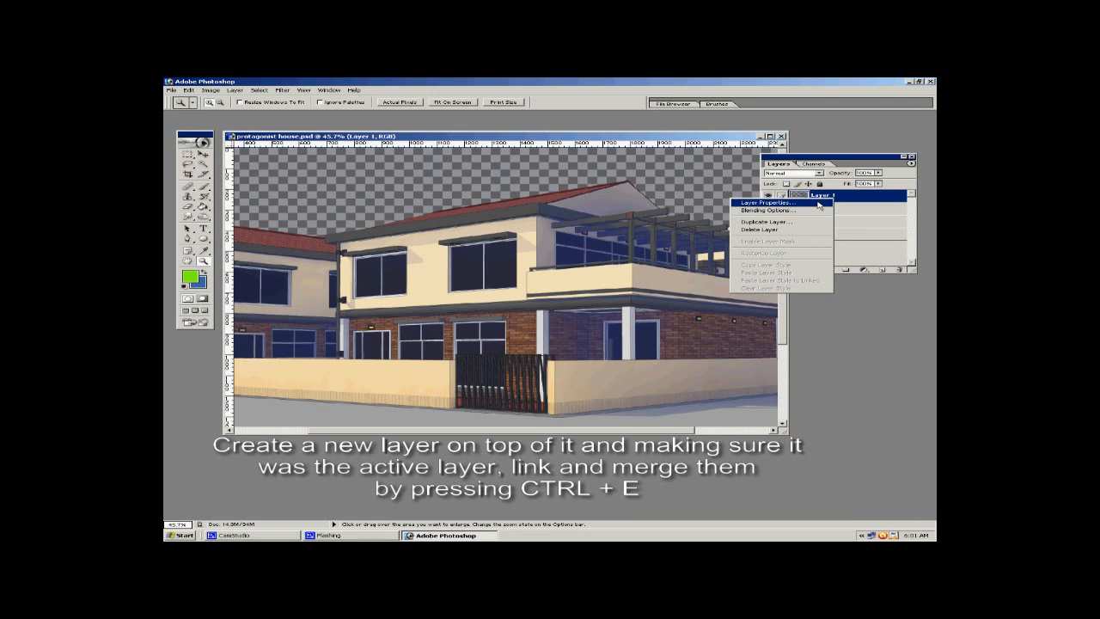
left_click(807, 204)
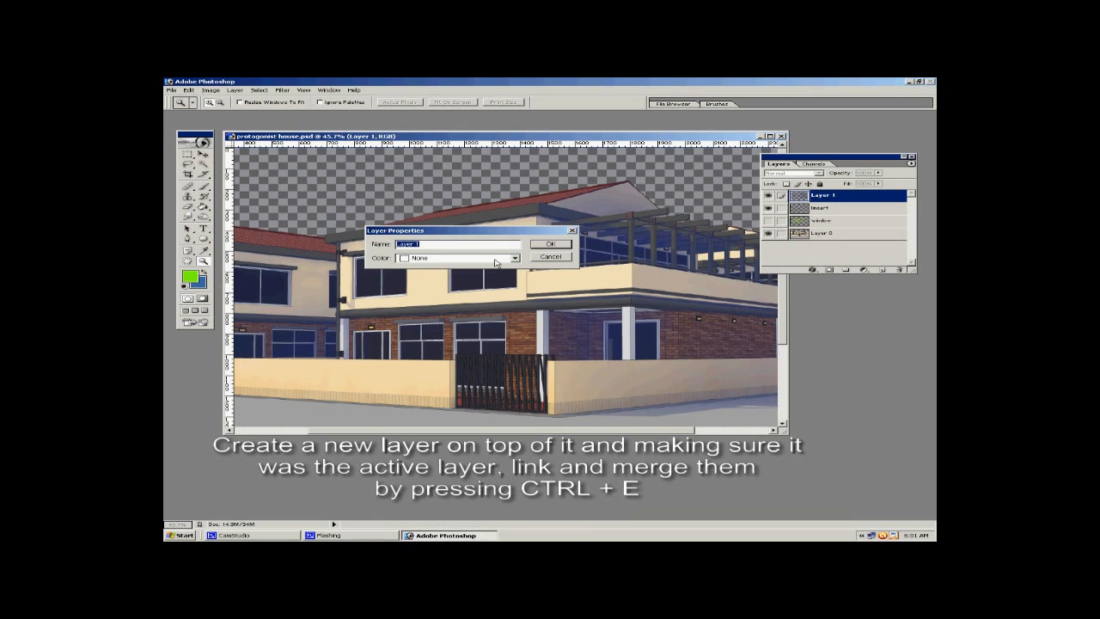
left_click(491, 258)
left_click(469, 246)
left_click(462, 245)
left_click_drag(480, 244, 319, 249)
type("shadow")
left_click(554, 245)
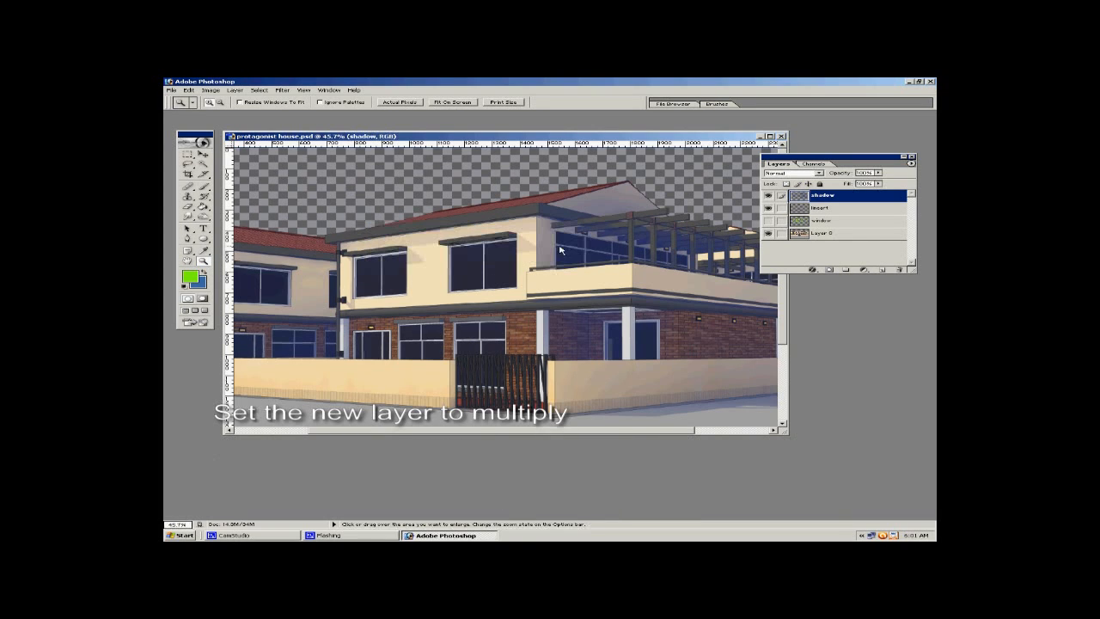
Set the shadow layer's blend mode to Multiply and maximize the document window.
left_click(818, 173)
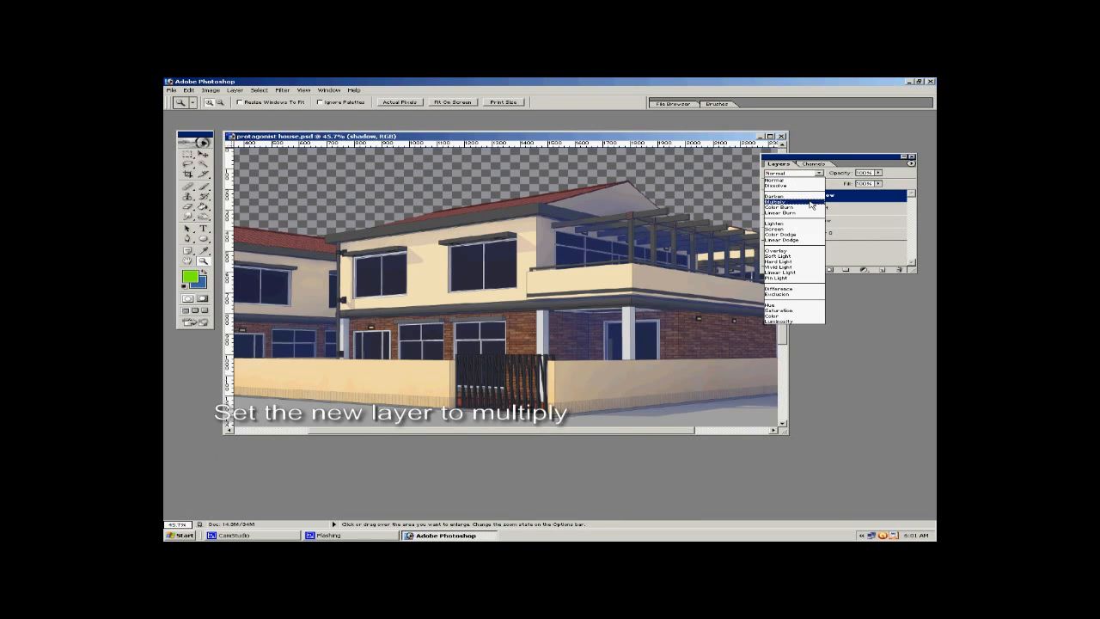
left_click(812, 205)
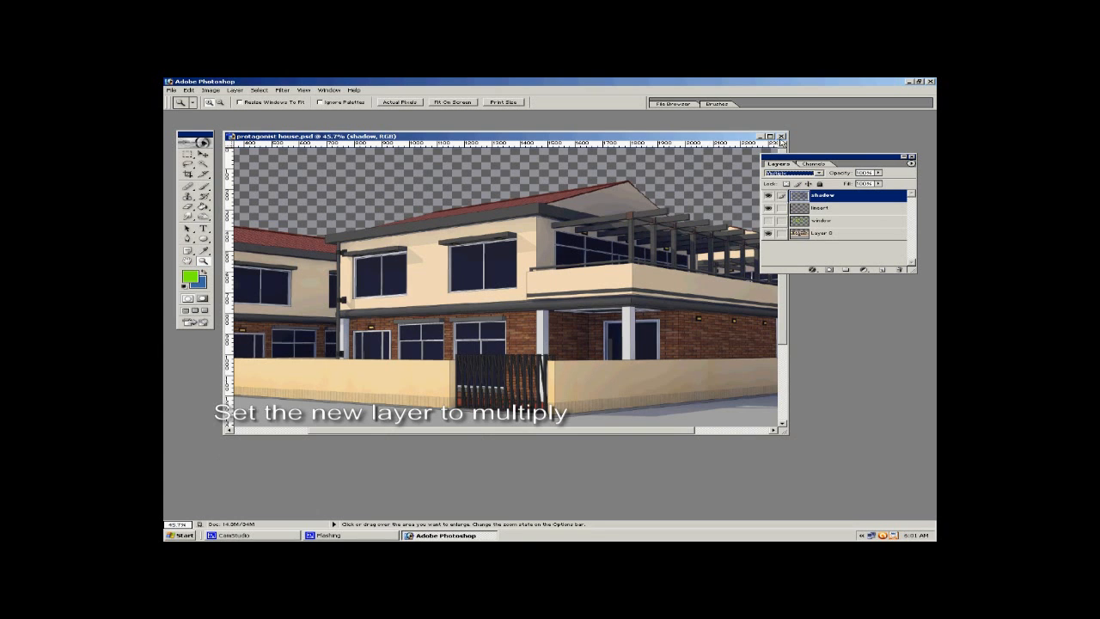
left_click(770, 136)
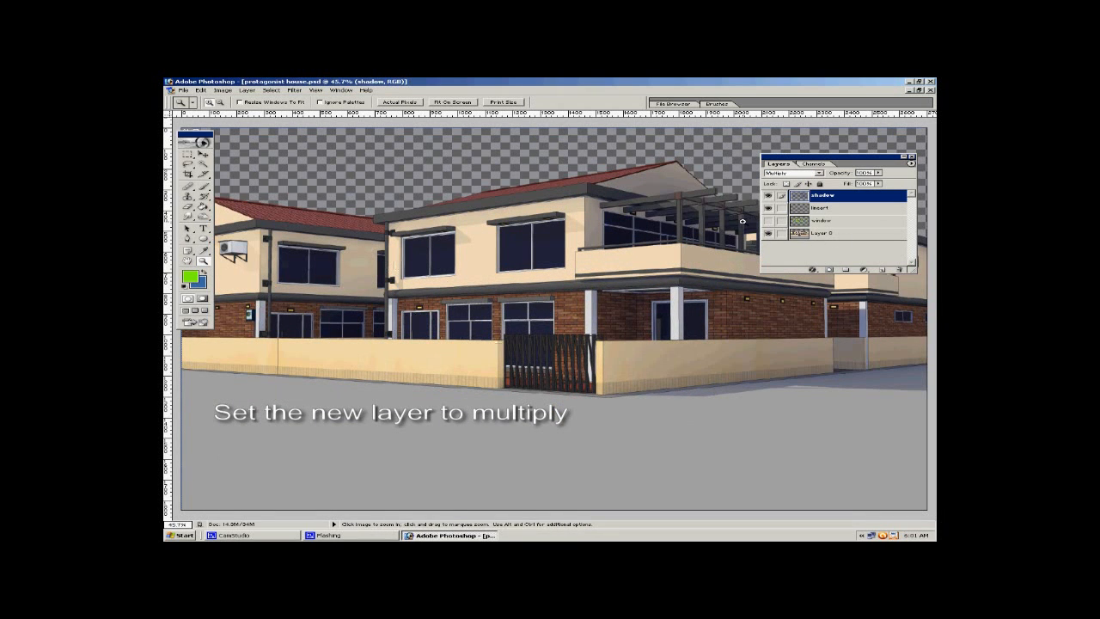
Save the document under the new name "protagonist house step 3.psd" in the Project Folder.
left_click(188, 93)
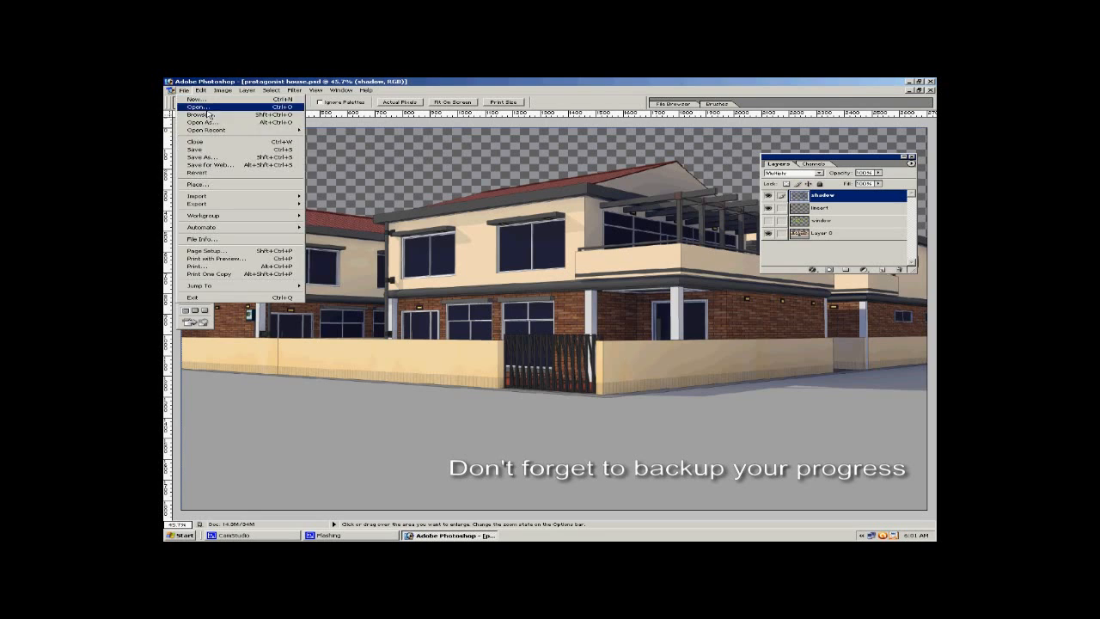
left_click(256, 153)
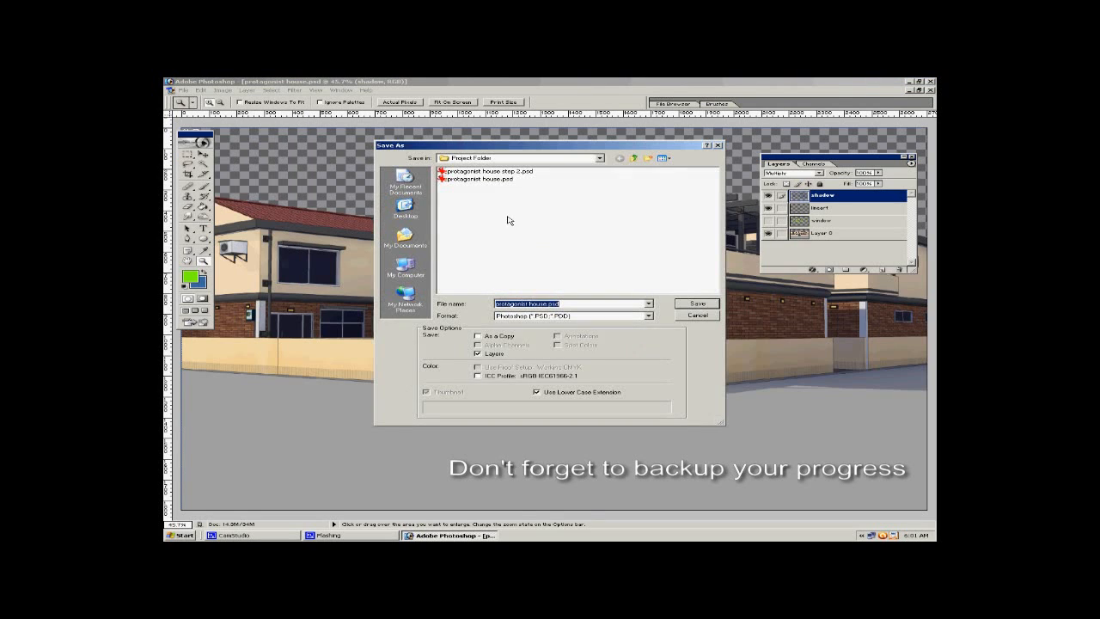
left_click(490, 171)
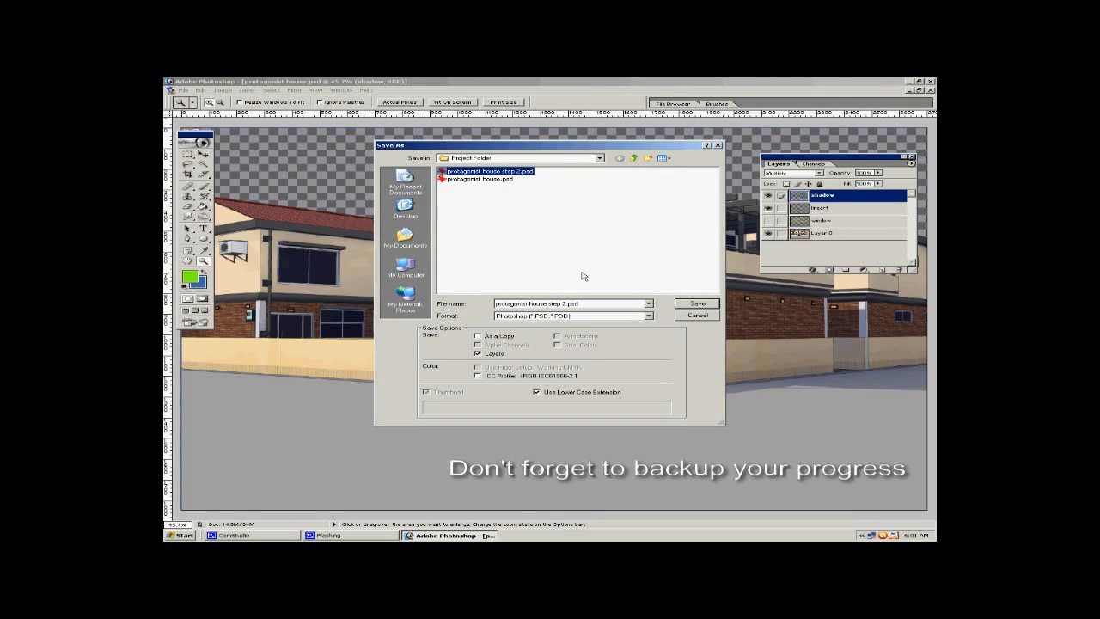
left_click(583, 303)
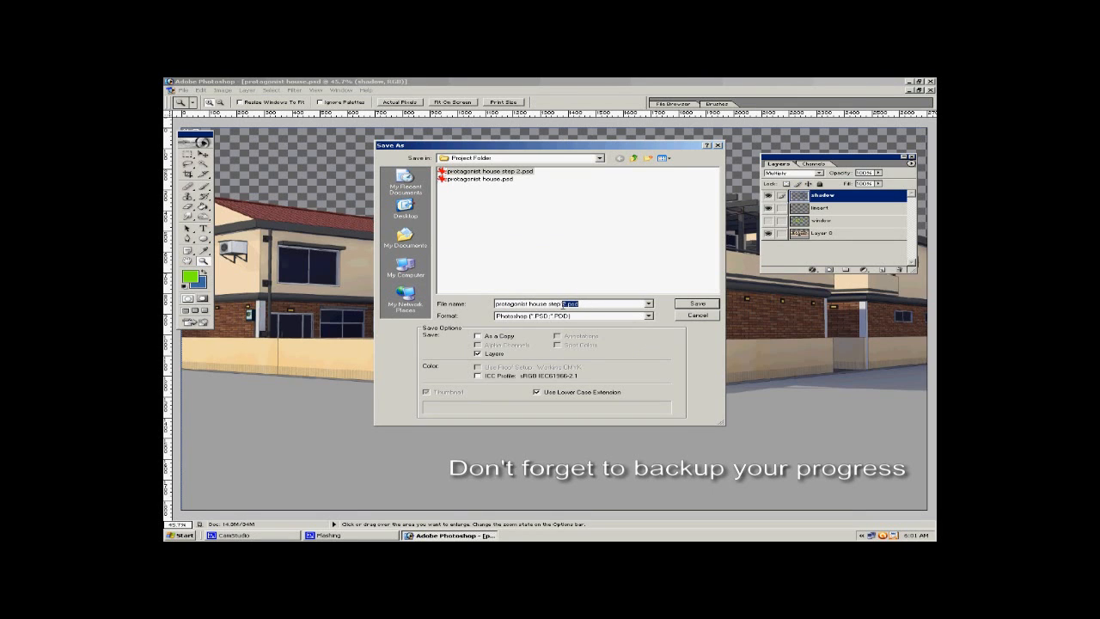
type("3")
left_click(689, 307)
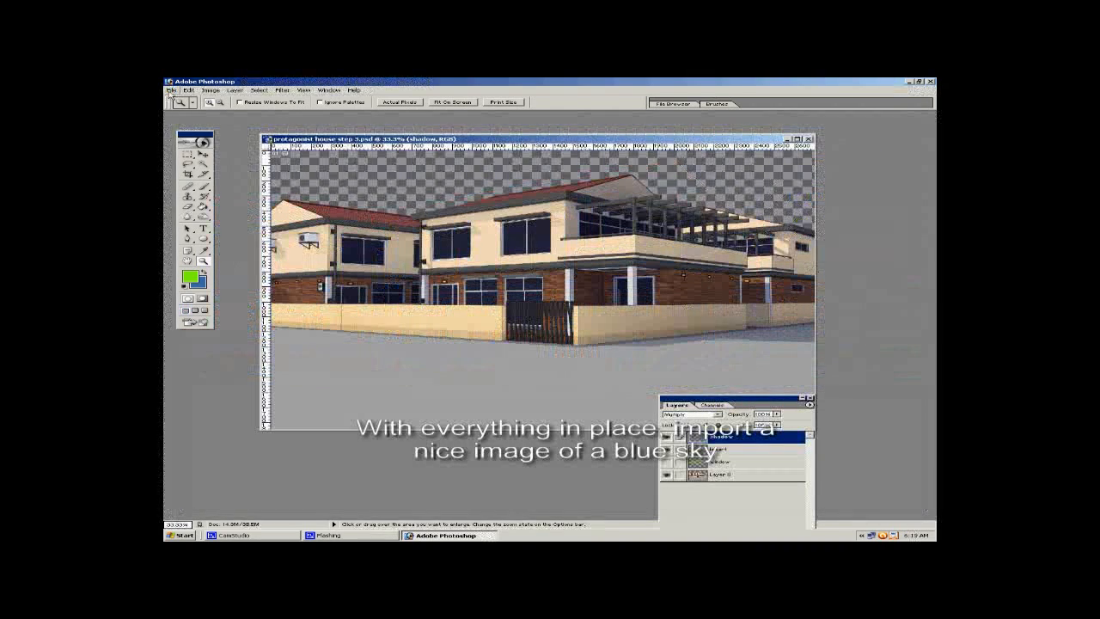
Open the sky image Day_Sky_07.jpg from the Project Folder.
left_click(172, 90)
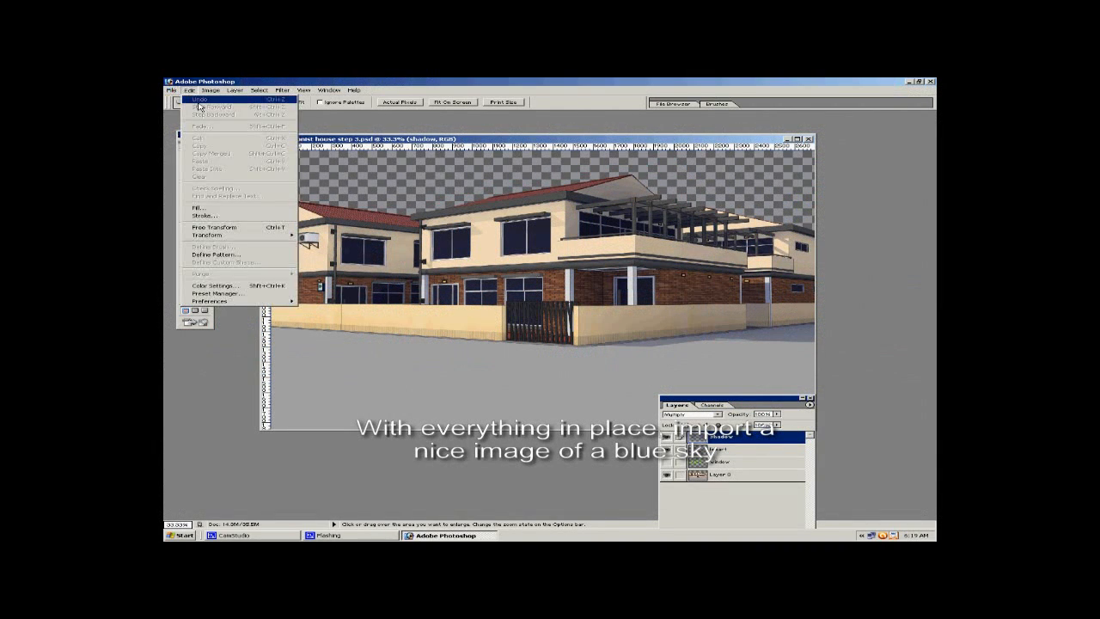
left_click(185, 108)
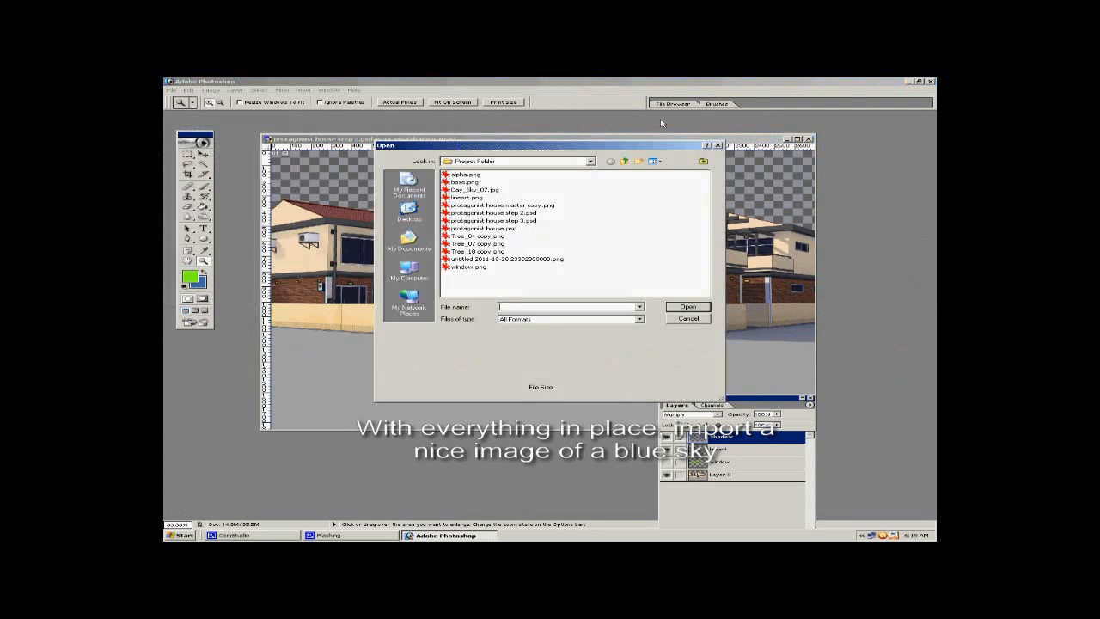
left_click(497, 190)
left_click(680, 306)
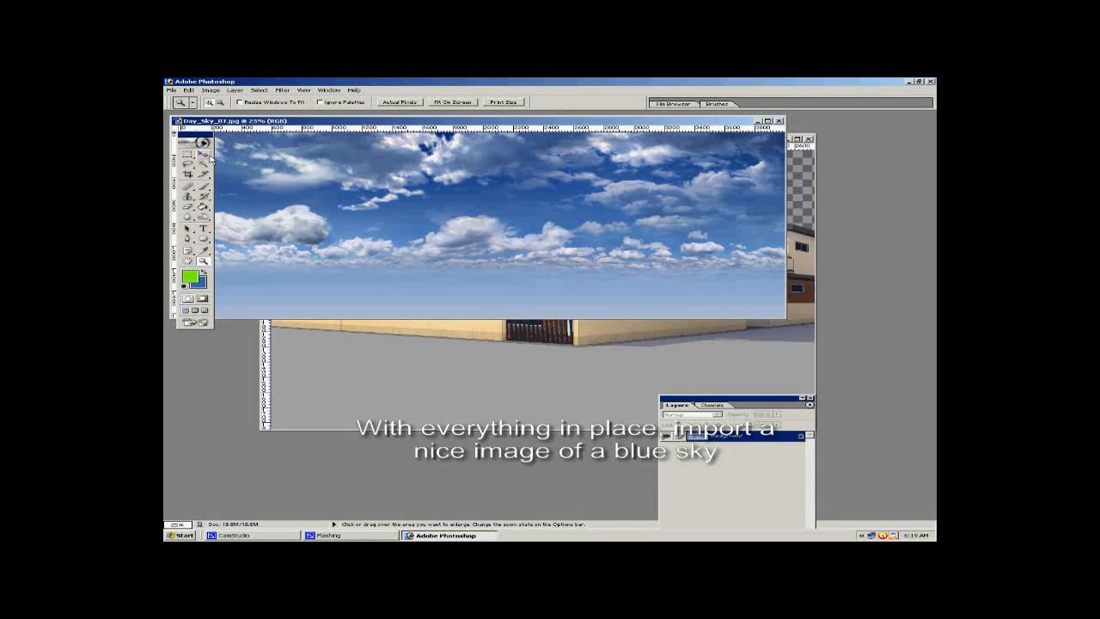
Copy the sky image into the house document, close the sky file, and place the sky layer beneath Layer 0.
left_click(204, 155)
left_click_drag(804, 198, 794, 226)
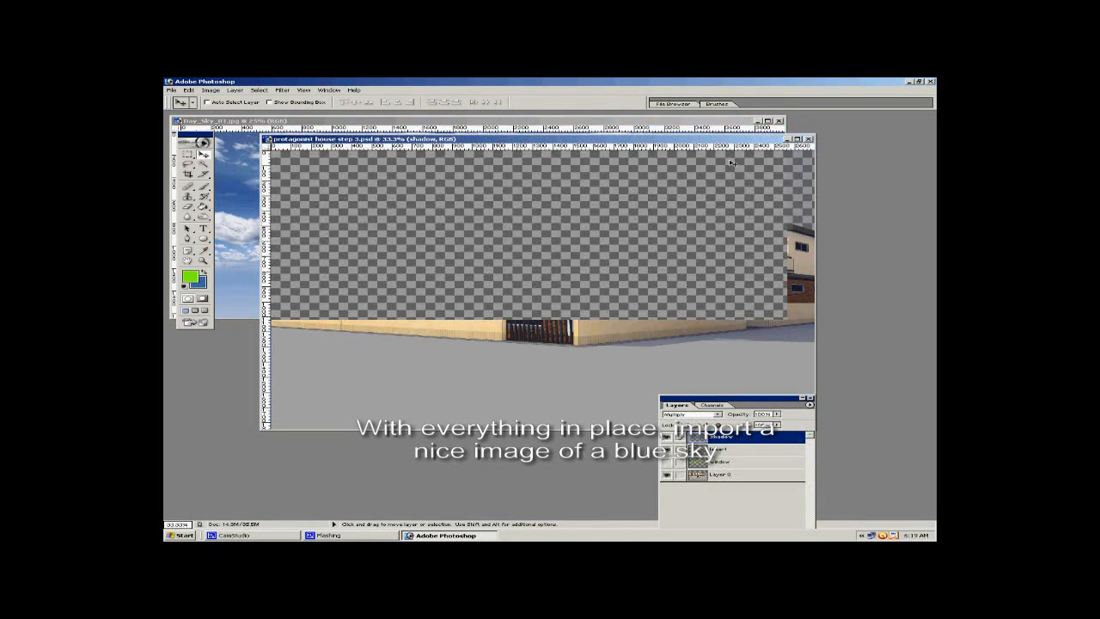
left_click(725, 122)
left_click(778, 121)
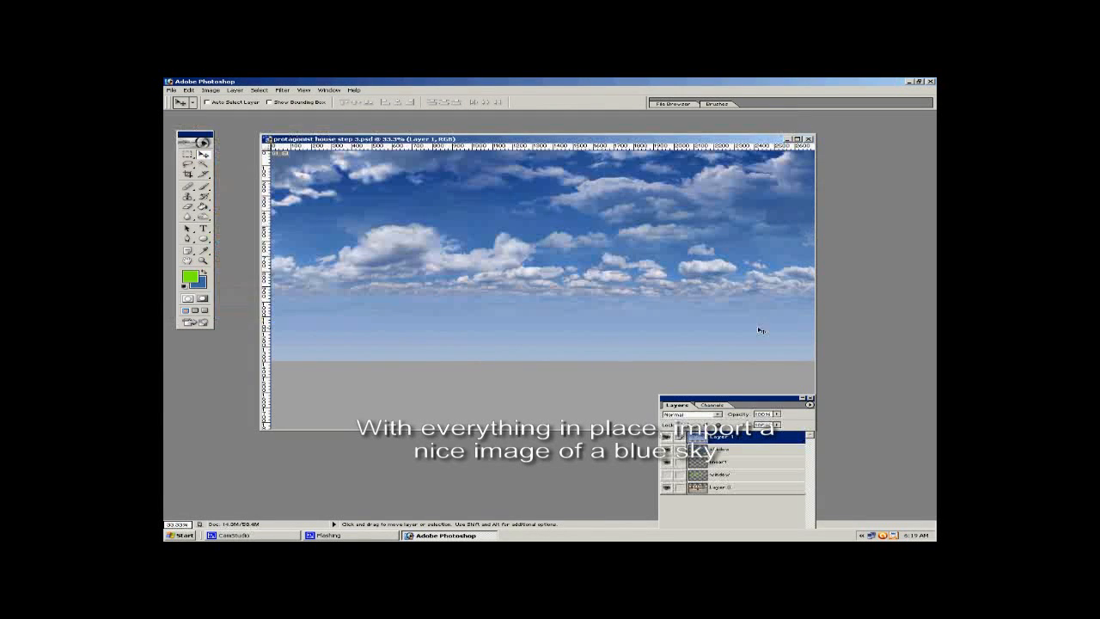
left_click_drag(759, 438, 763, 483)
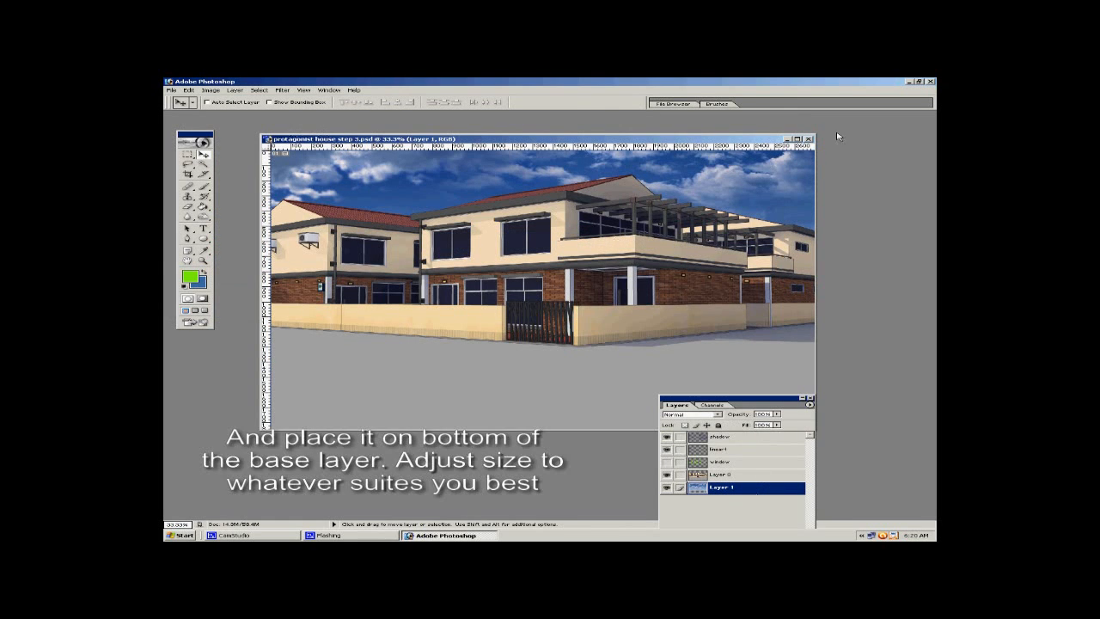
Scale the sky layer to about 68.5% with Free Transform and position it to fill the area behind the roofs.
left_click(797, 138)
key("ctrl+t")
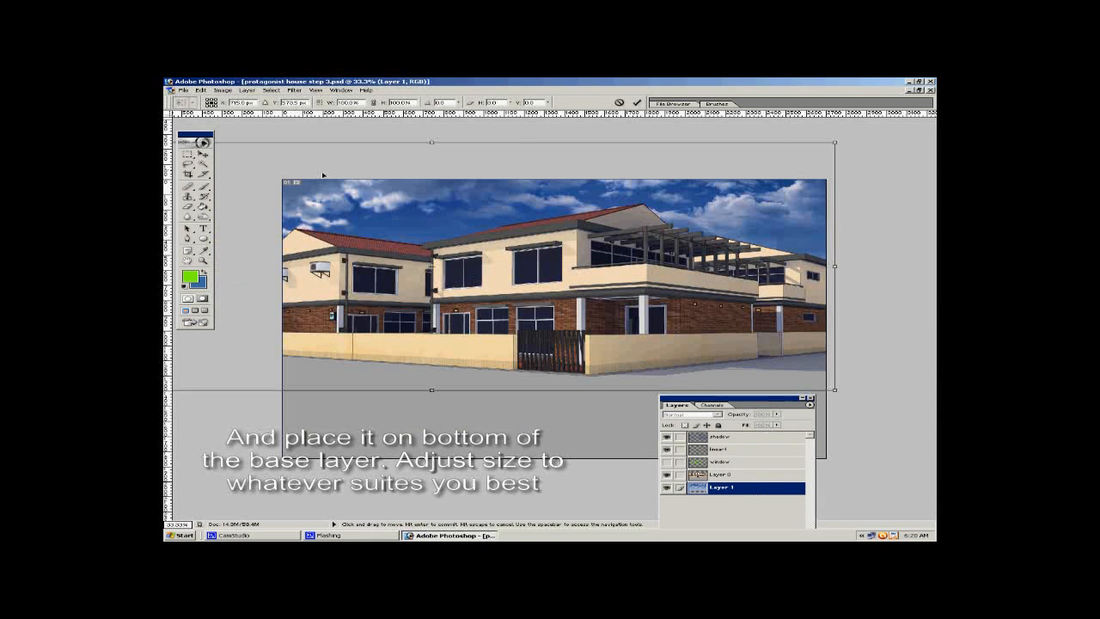
left_click_drag(497, 174, 538, 175)
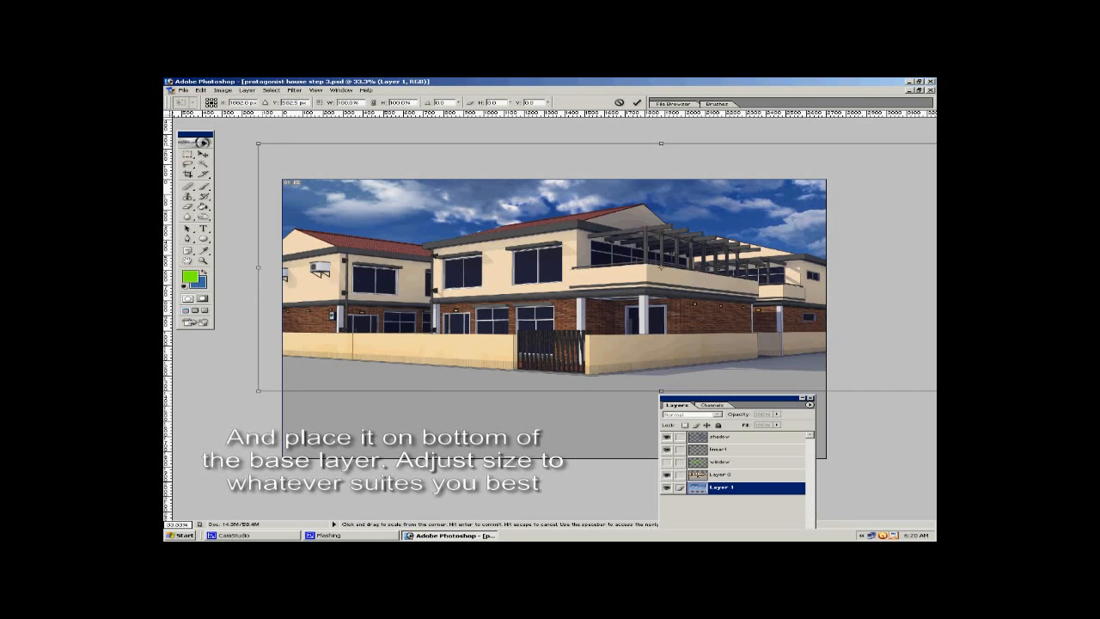
left_click_drag(262, 145, 633, 253)
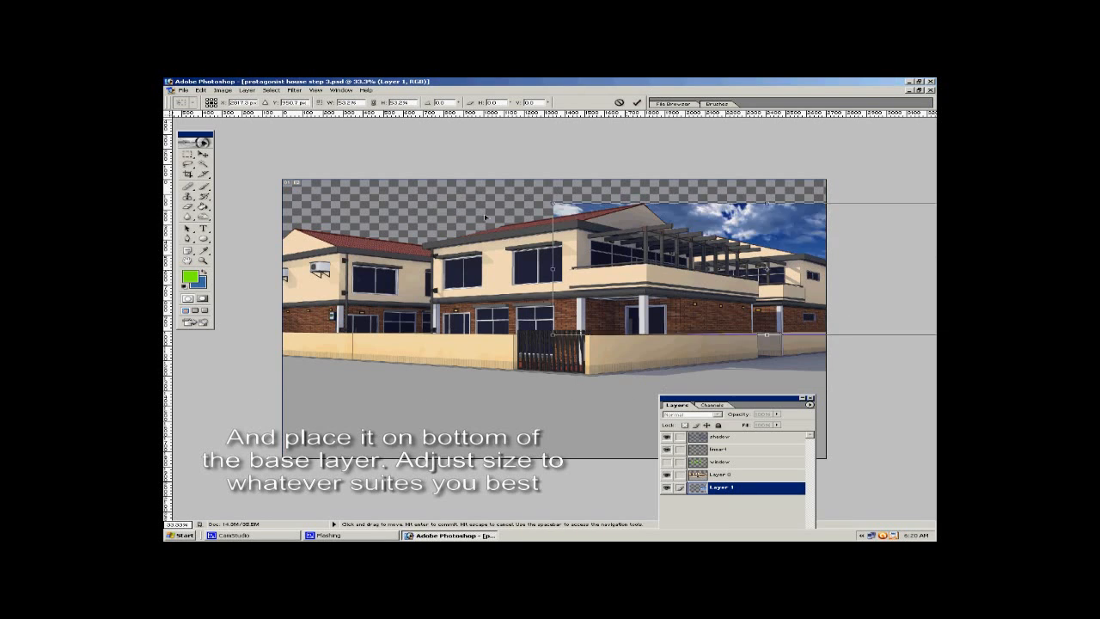
left_click_drag(710, 327, 348, 198)
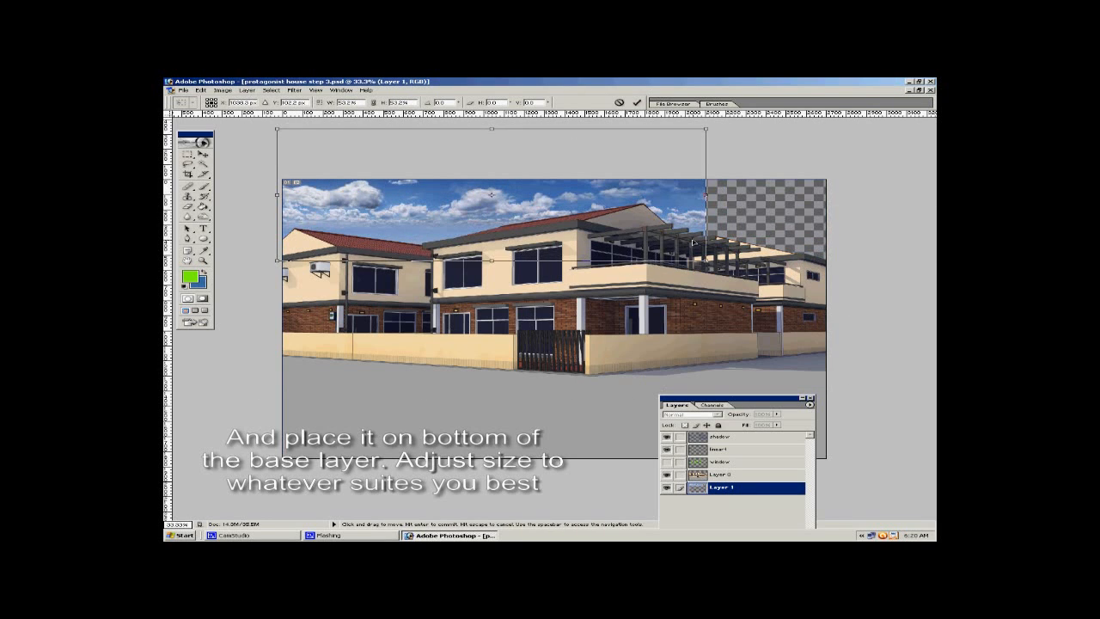
left_click_drag(706, 260, 828, 300)
left_click_drag(758, 241, 751, 225)
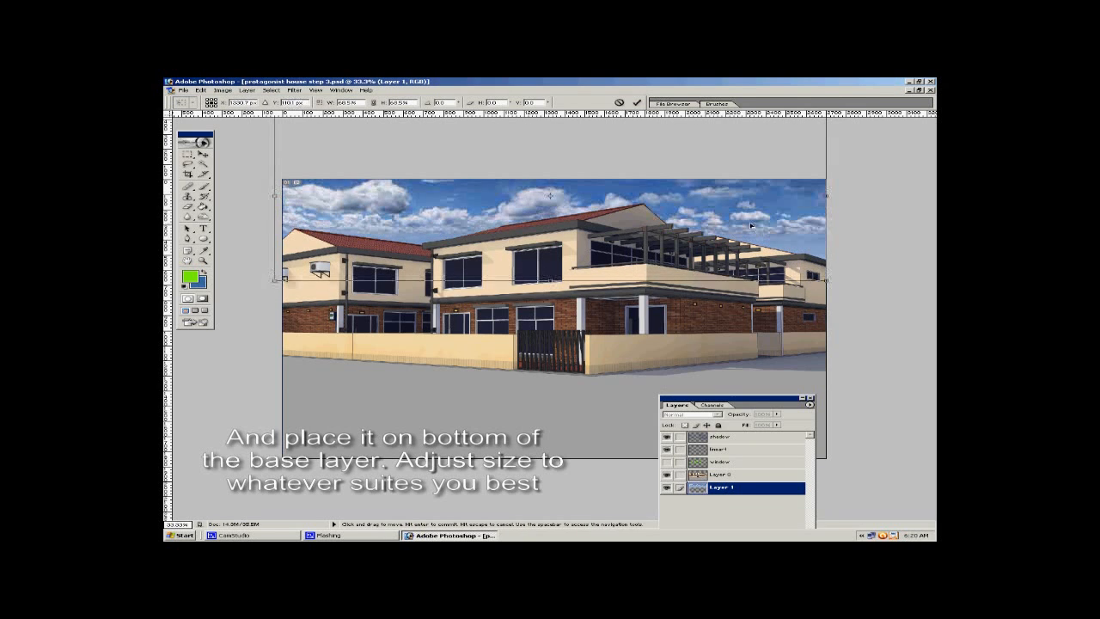
left_click(202, 154)
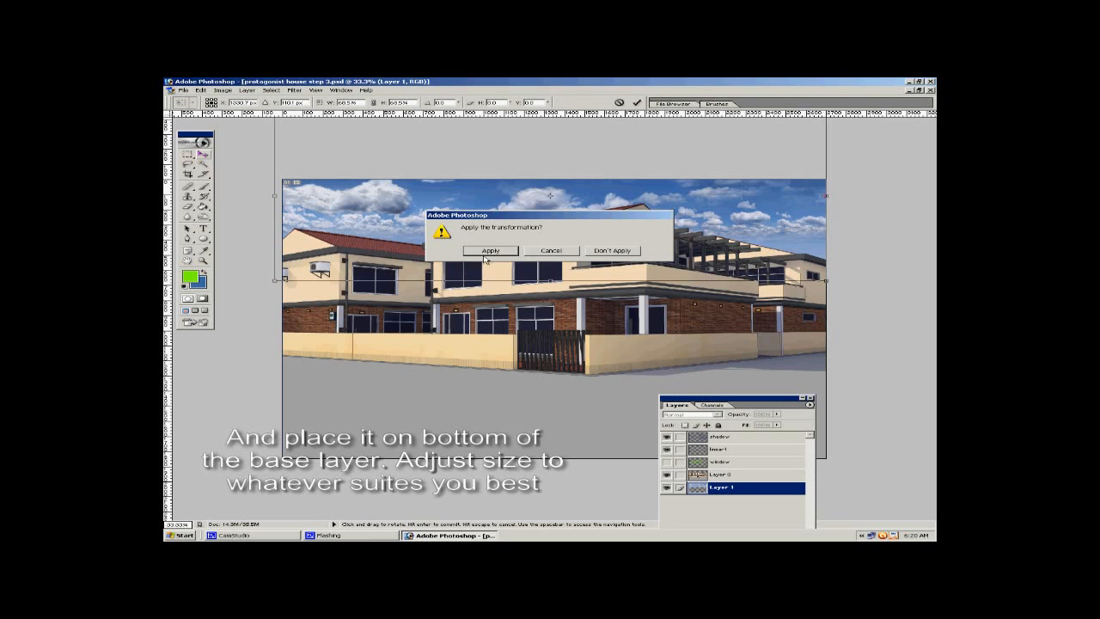
left_click(485, 257)
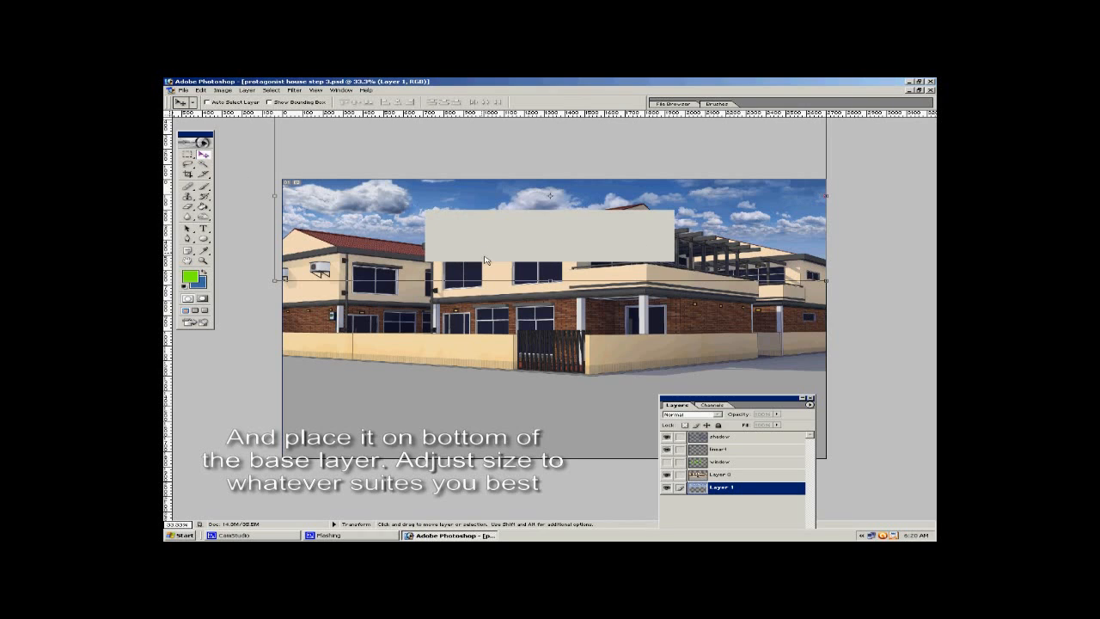
Apply the Paint Daubs filter to the sky layer with sharpness 0 and the Simple brush type.
left_click(203, 260)
left_click_drag(605, 185, 765, 270)
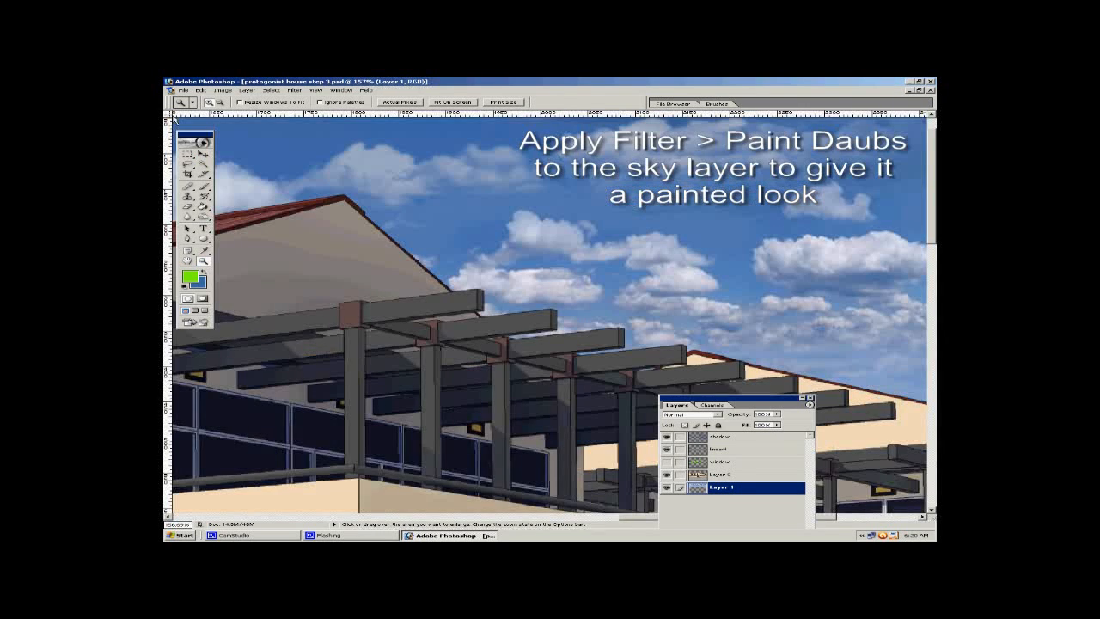
left_click(294, 91)
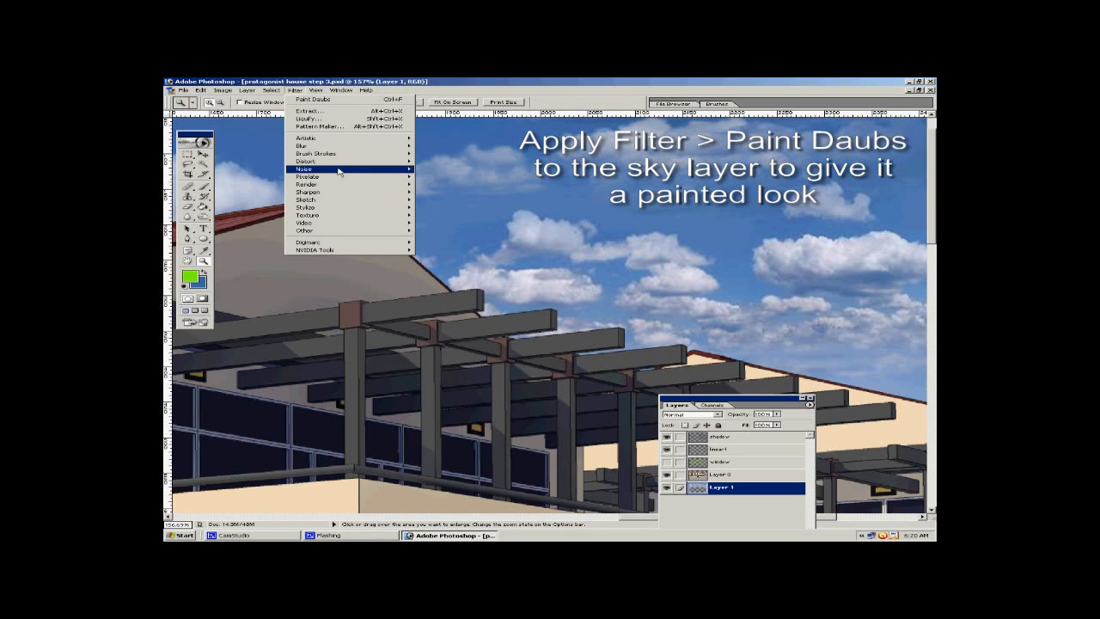
mouse_move(342, 139)
left_click(463, 186)
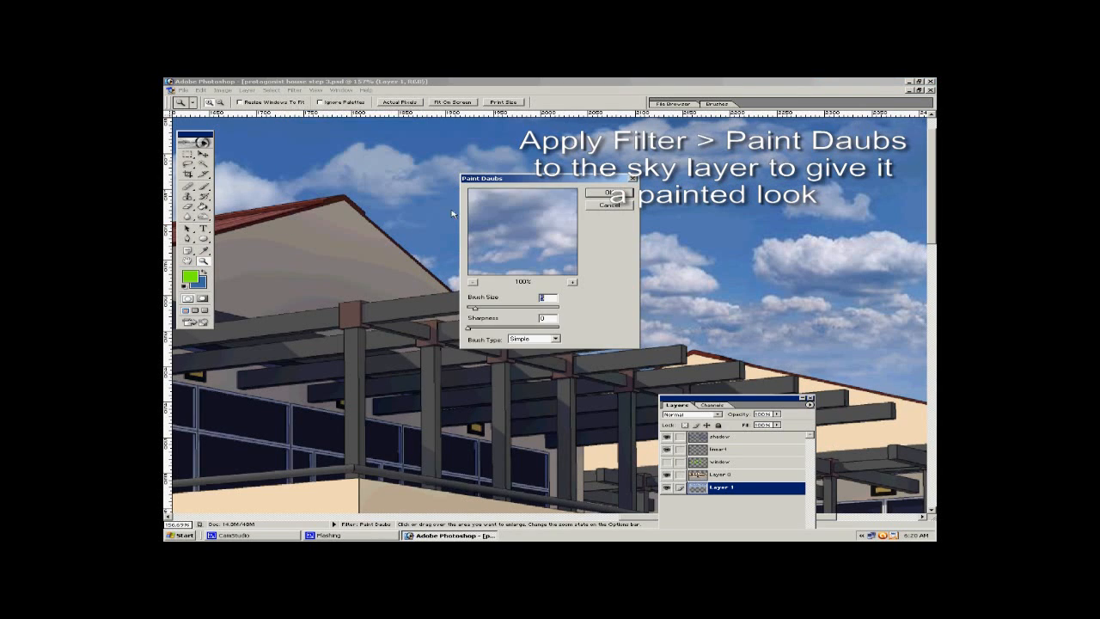
left_click_drag(515, 258, 502, 238)
left_click(598, 197)
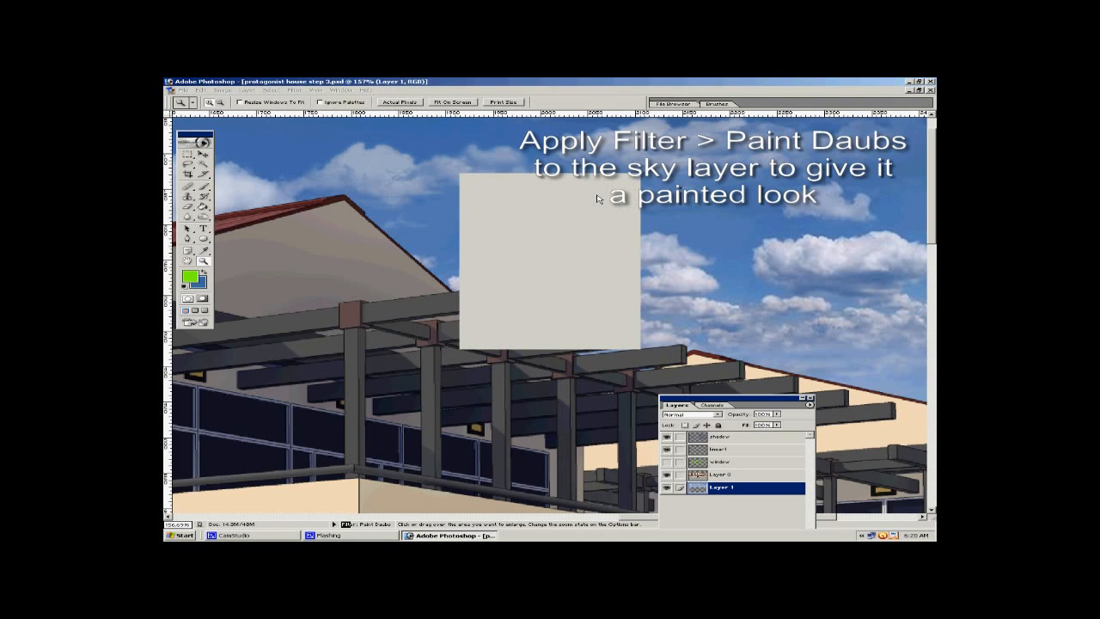
Erase the vertical line across the front boundary wall on the lineart layer using a smaller eraser brush.
left_click(453, 102)
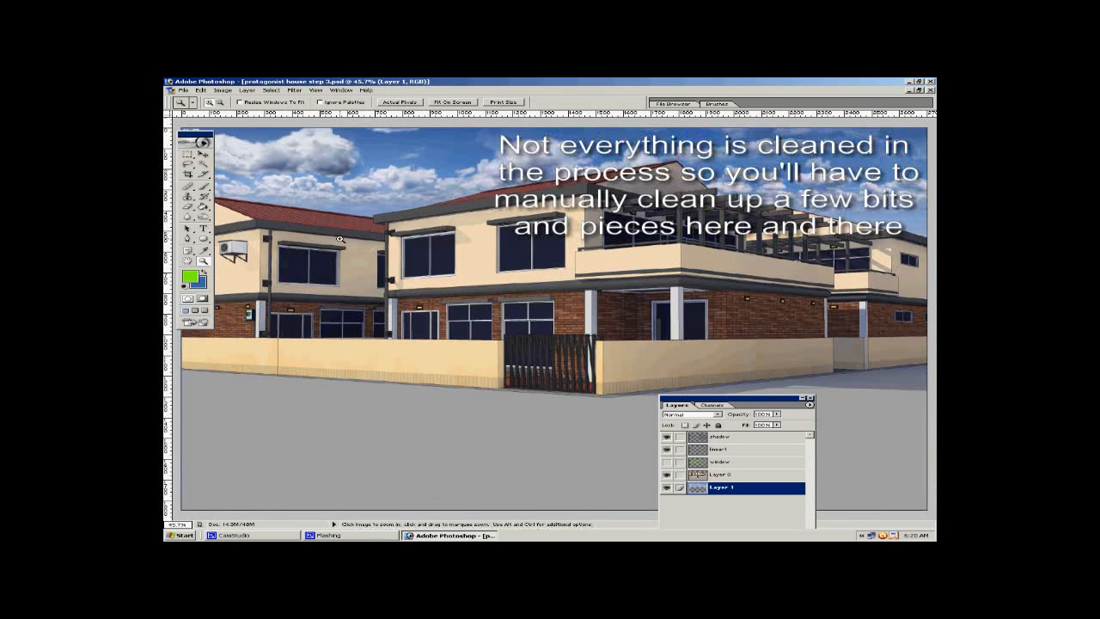
left_click_drag(312, 325, 255, 392)
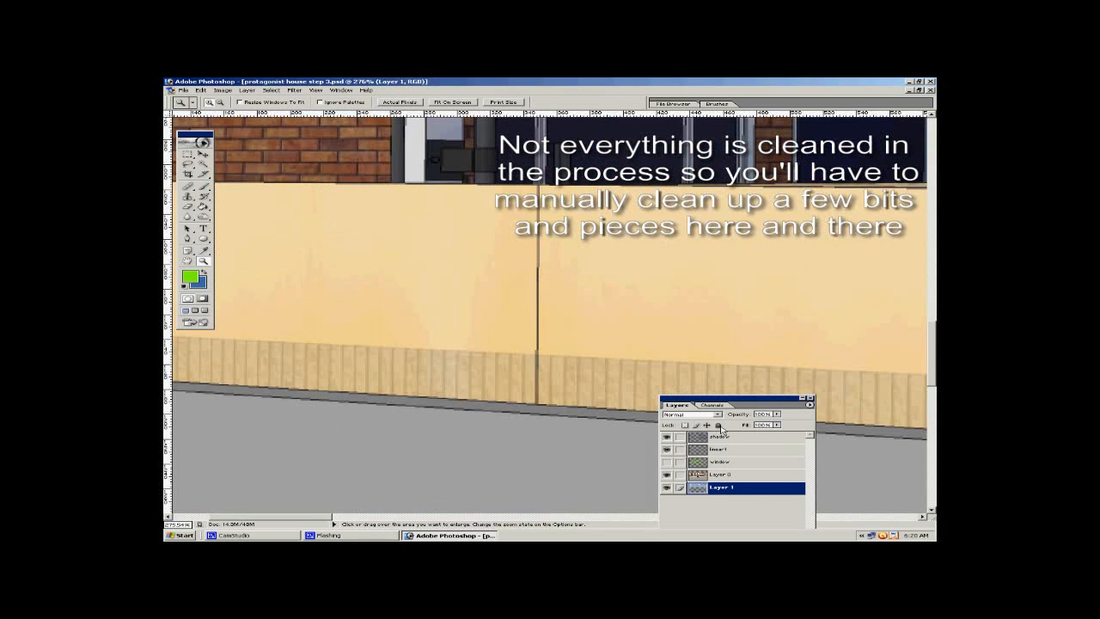
left_click(727, 452)
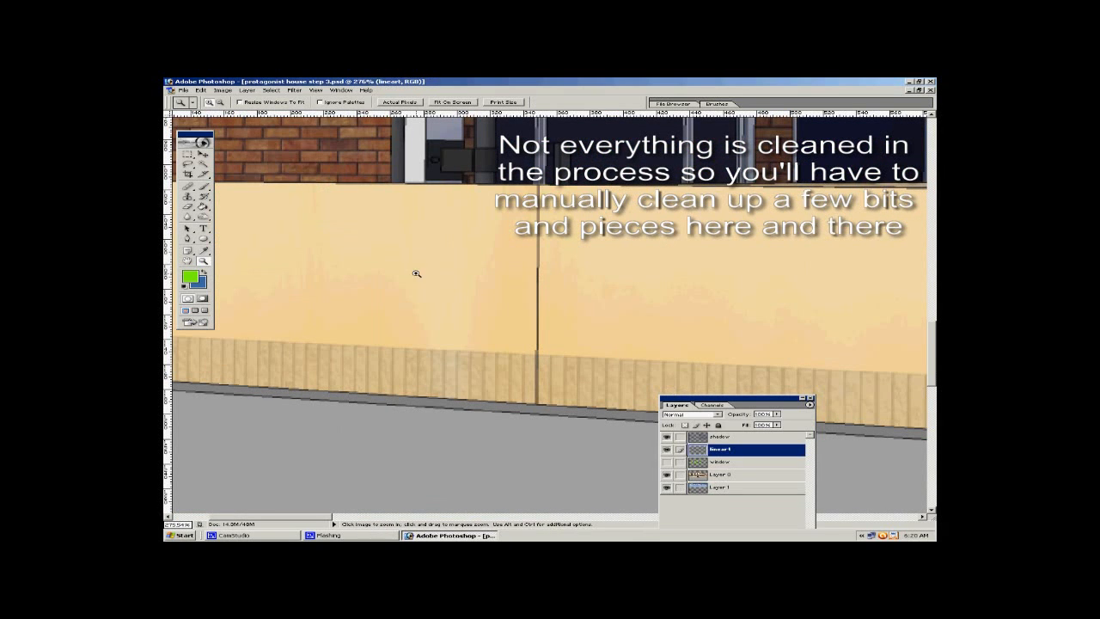
left_click(189, 206)
left_click(245, 102)
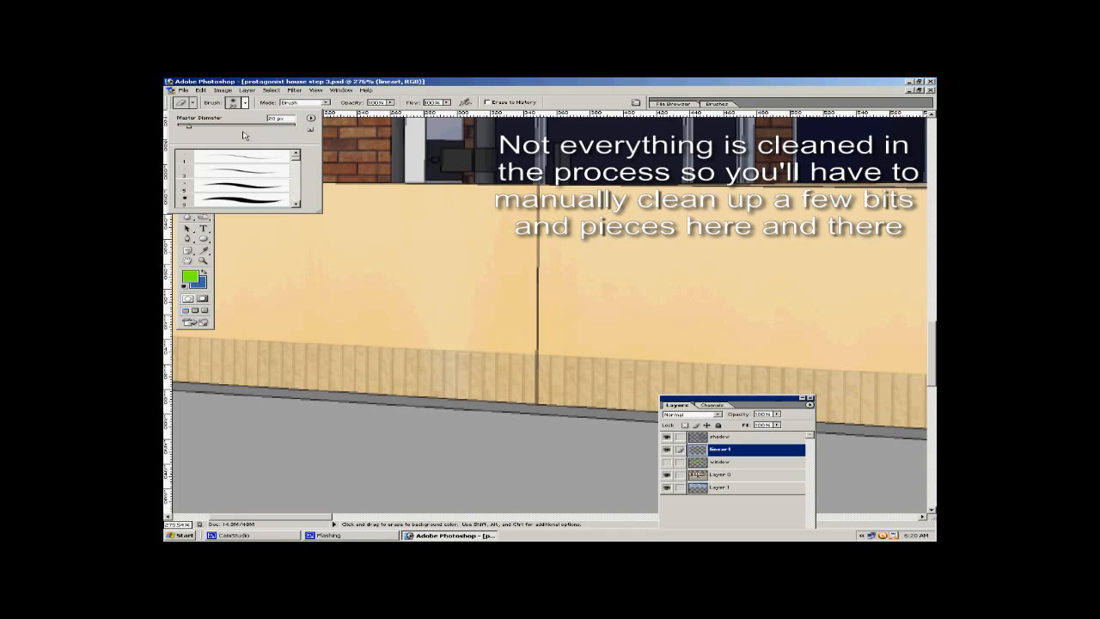
left_click(251, 200)
left_click(541, 193)
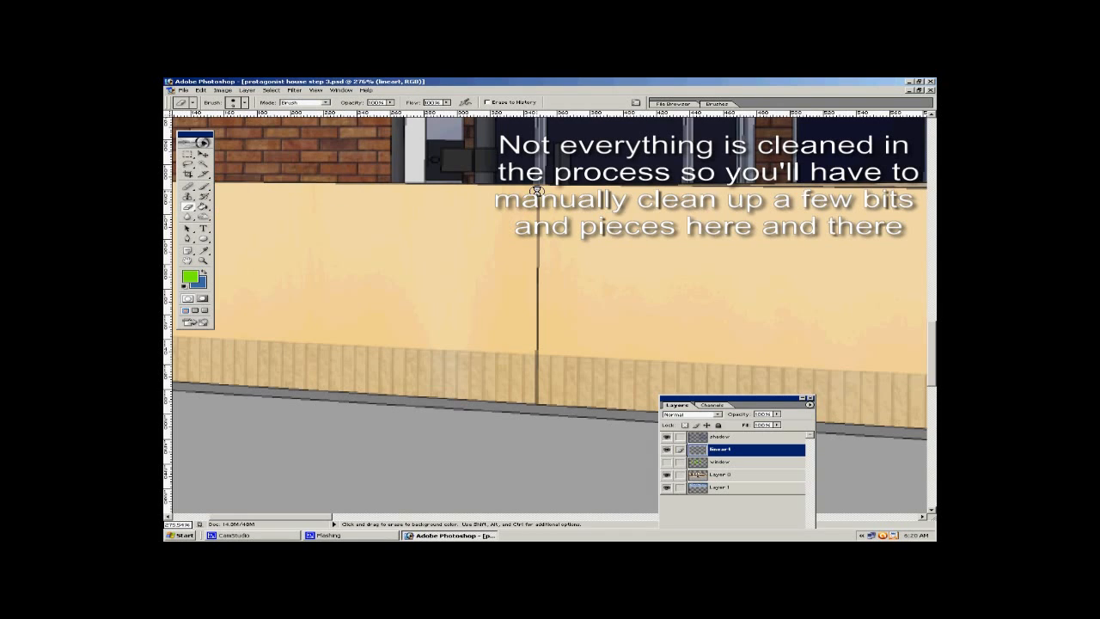
left_click_drag(538, 188, 537, 396)
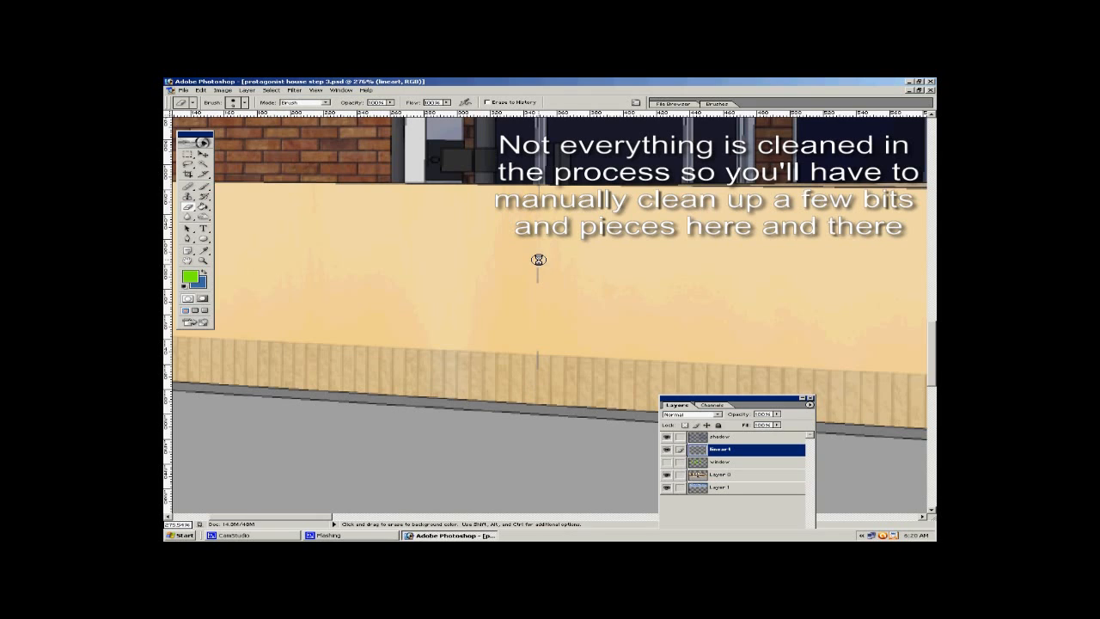
Clone clean wall texture over the leftover line fragment in the middle of the boundary wall on Layer 0.
left_click(721, 475)
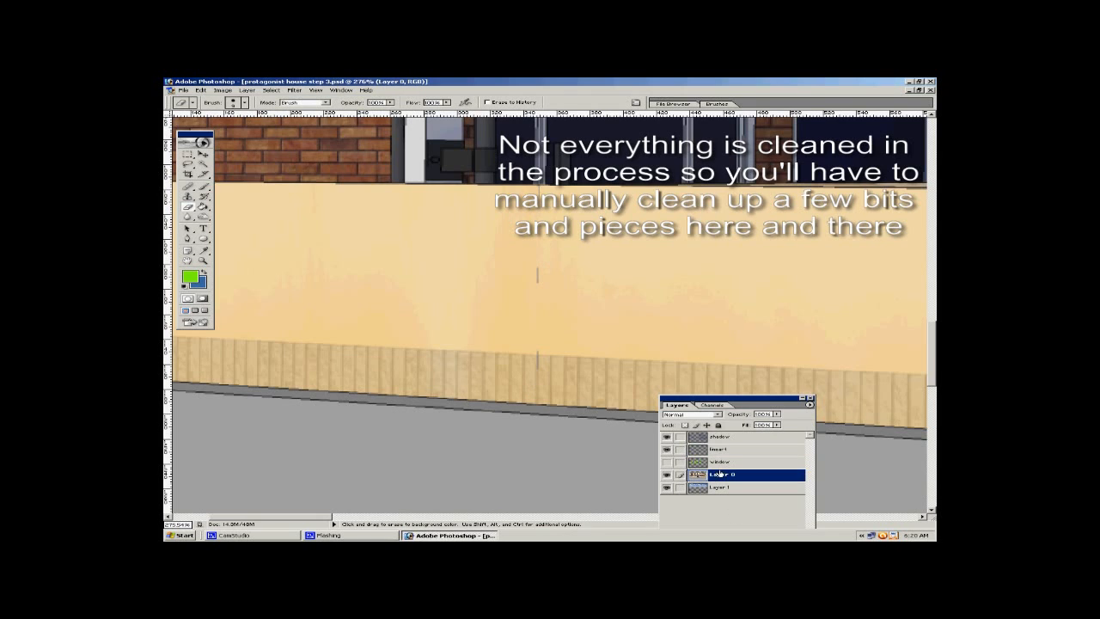
left_click(191, 196)
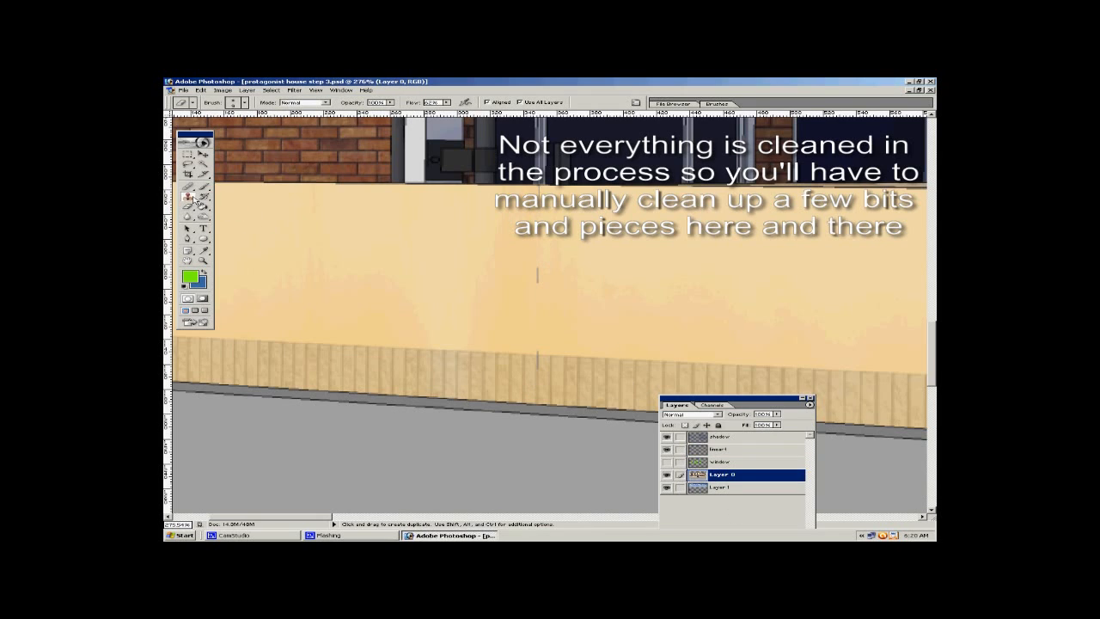
left_click(554, 271, "alt")
mouse_move(539, 268)
left_mouse_down()
mouse_move(537, 287)
mouse_move(535, 268)
left_mouse_up()
left_click(567, 268, "alt")
left_click(559, 283, "alt")
Set the Clone Stamp flow to 100% and retouch the smudged wall patch, enlarging the brush.
left_click(446, 102)
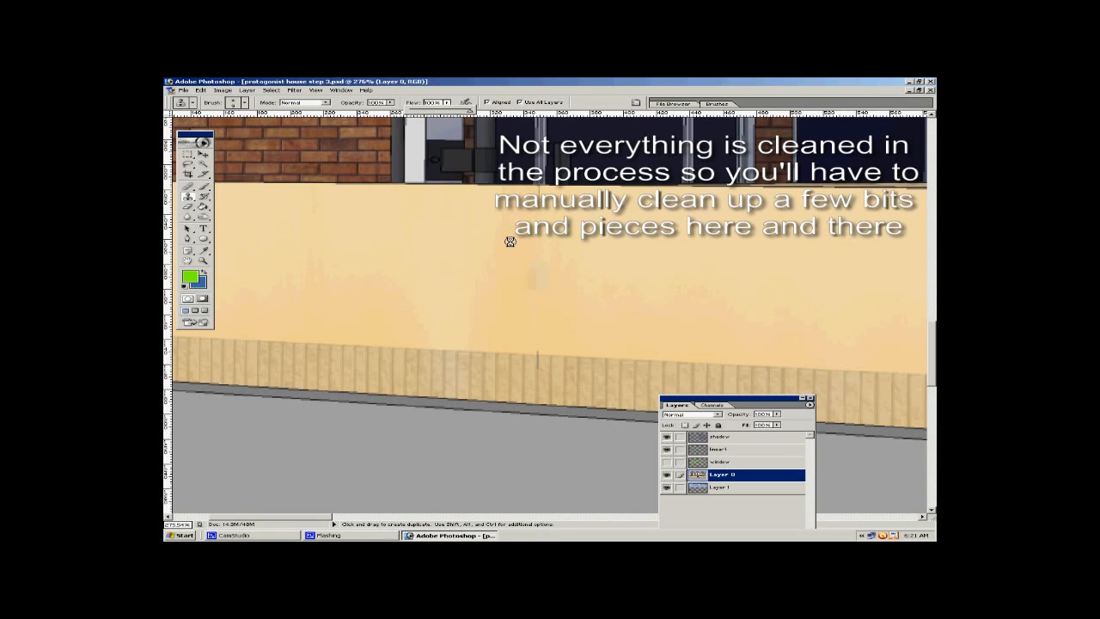
left_click(506, 266, "alt")
mouse_move(525, 264)
left_mouse_down()
mouse_move(526, 281)
mouse_move(545, 279)
left_mouse_up()
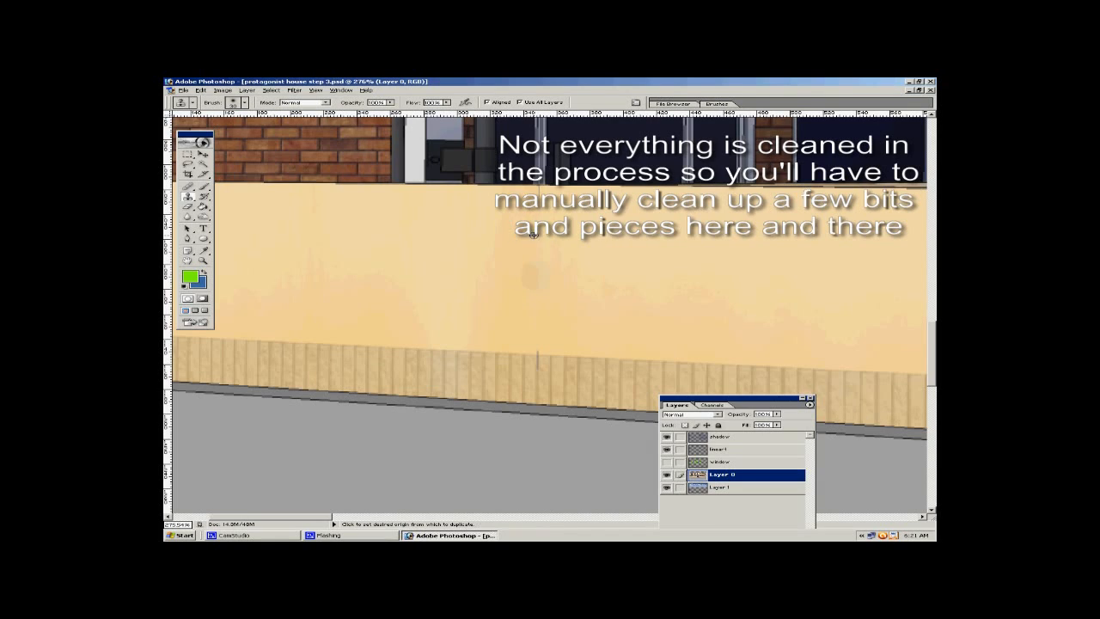
key("bracketright")
key("bracketright")
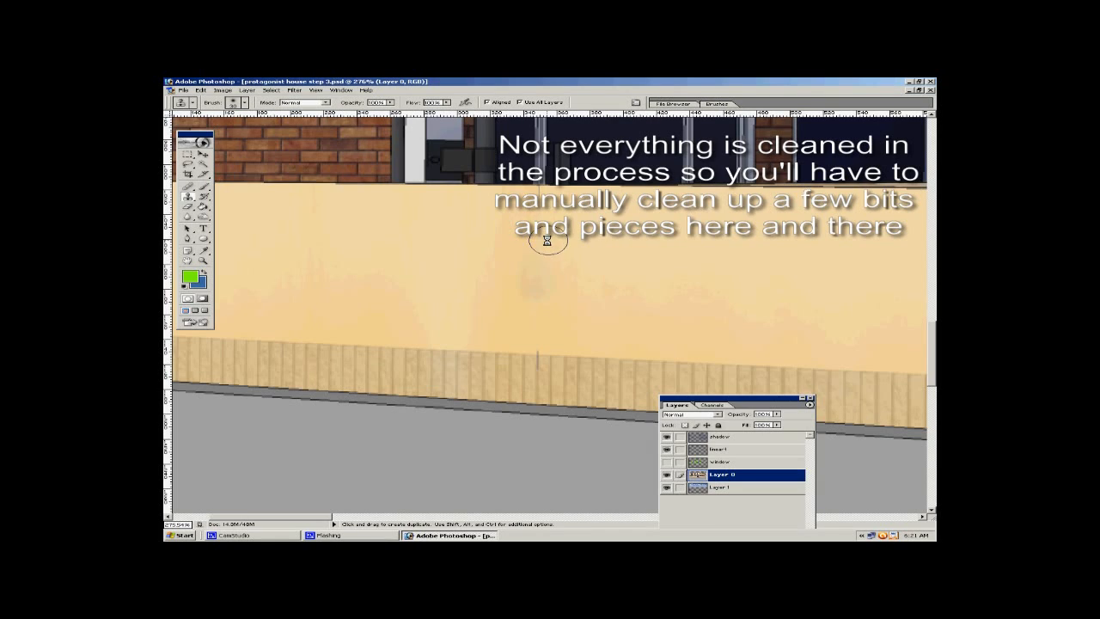
Clone clean wall texture over the grey line fragment at the boundary wall's upper edge, using a smaller brush.
left_click(203, 260)
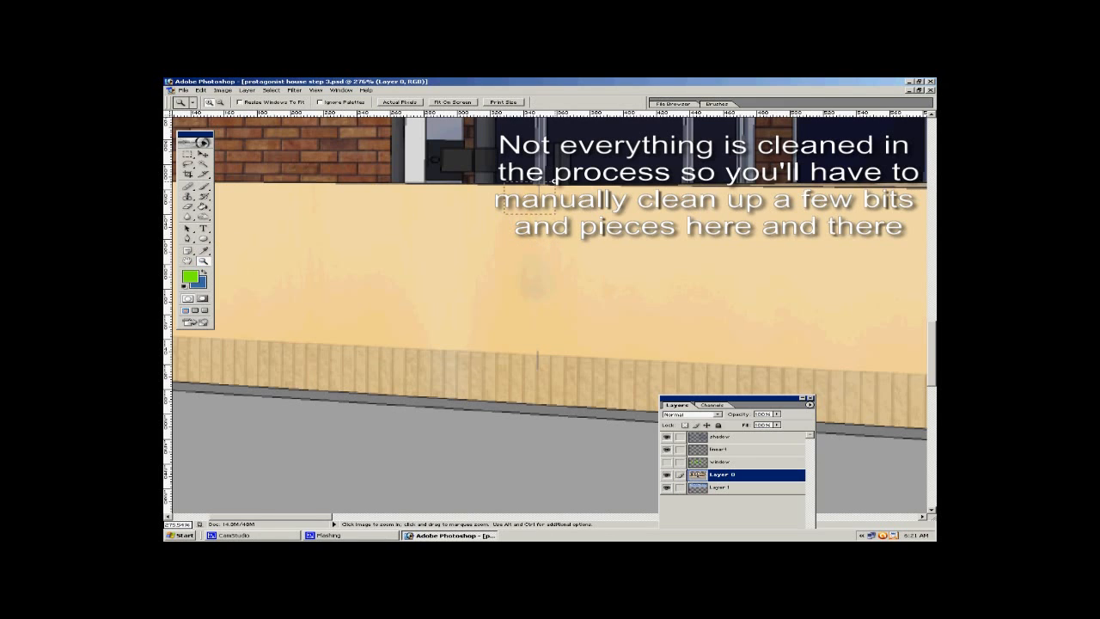
left_click_drag(549, 185, 522, 203)
left_click(189, 196)
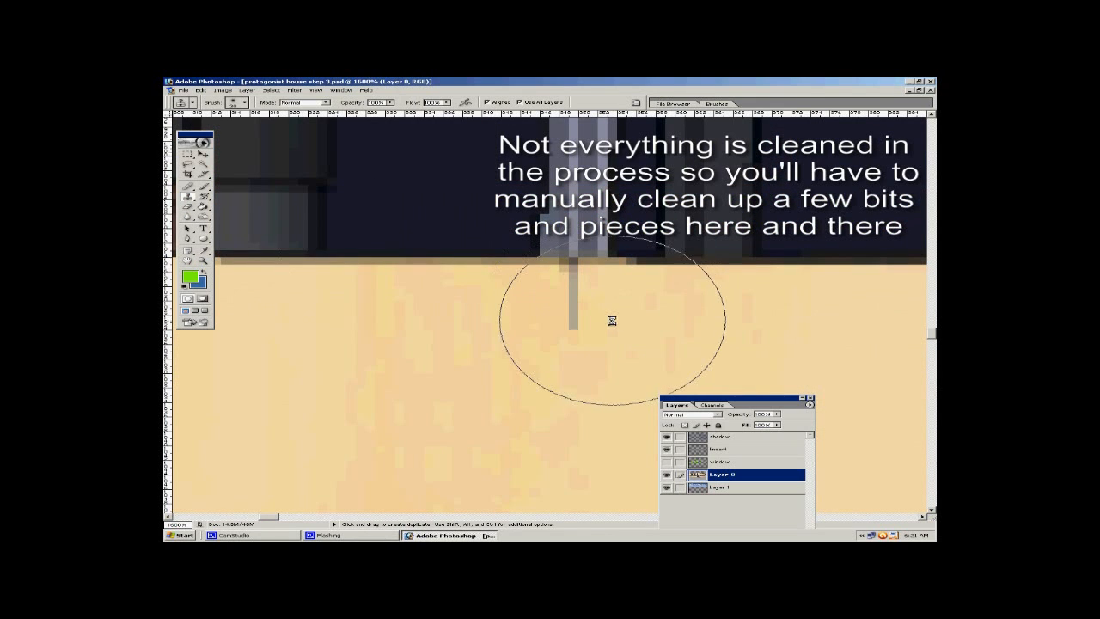
key("bracketleft")
key("bracketleft")
key("bracketleft")
left_click(608, 325, "alt")
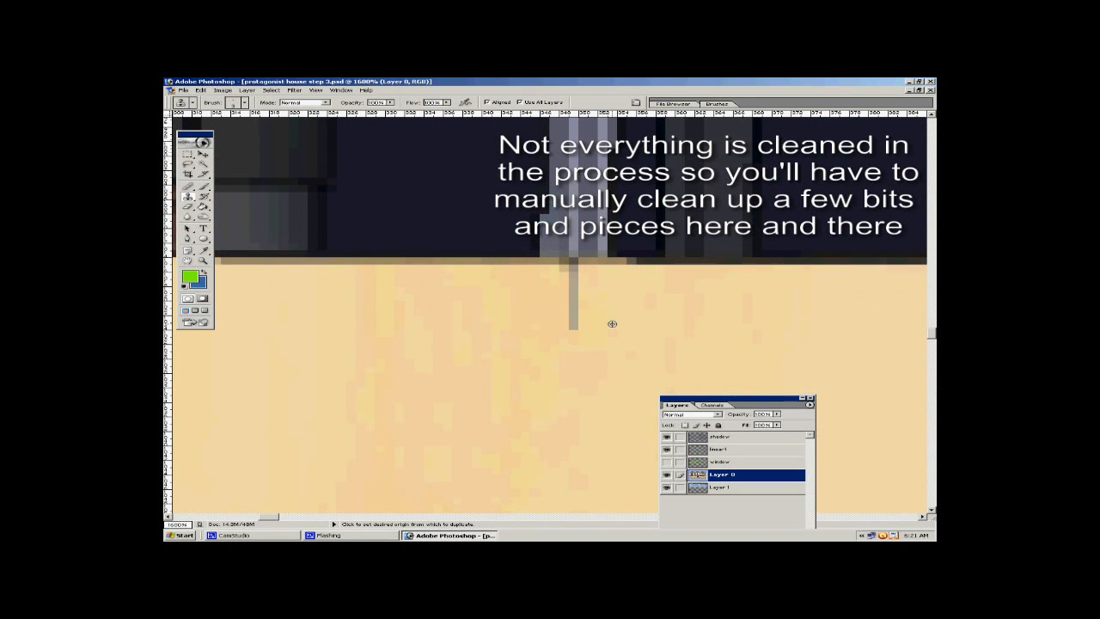
left_click_drag(573, 326, 575, 305)
left_click_drag(574, 291, 565, 267)
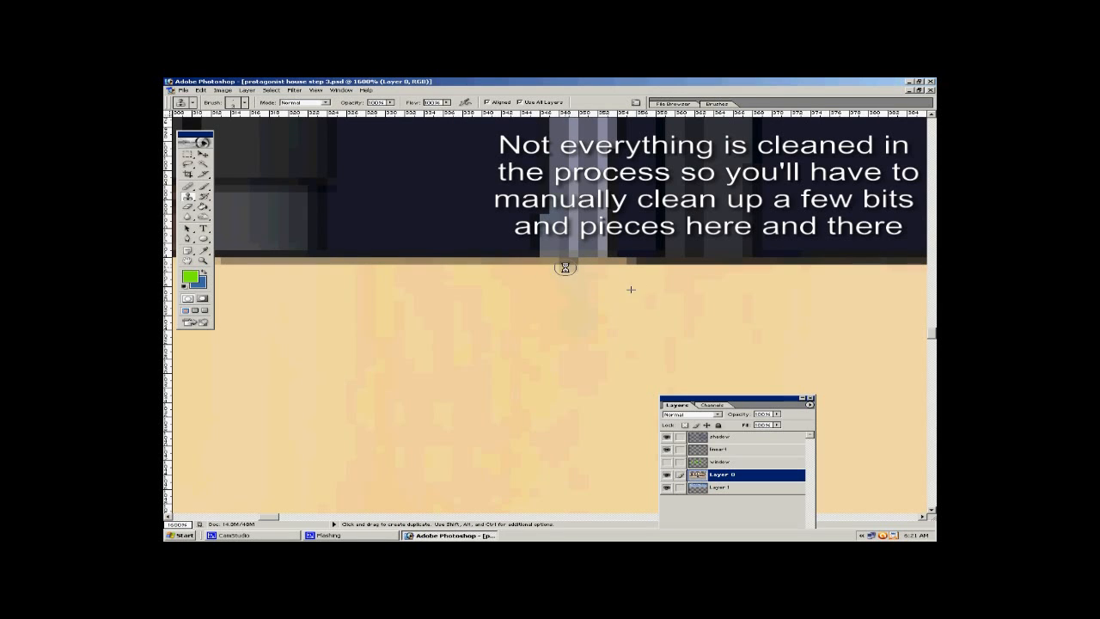
Clone over the line fragment on the ribbed band along the base of the boundary wall.
left_click_drag(567, 361, 567, 197)
mouse_move(585, 481)
left_mouse_down()
mouse_move(572, 386)
mouse_move(464, 249)
left_mouse_up()
left_click(203, 259)
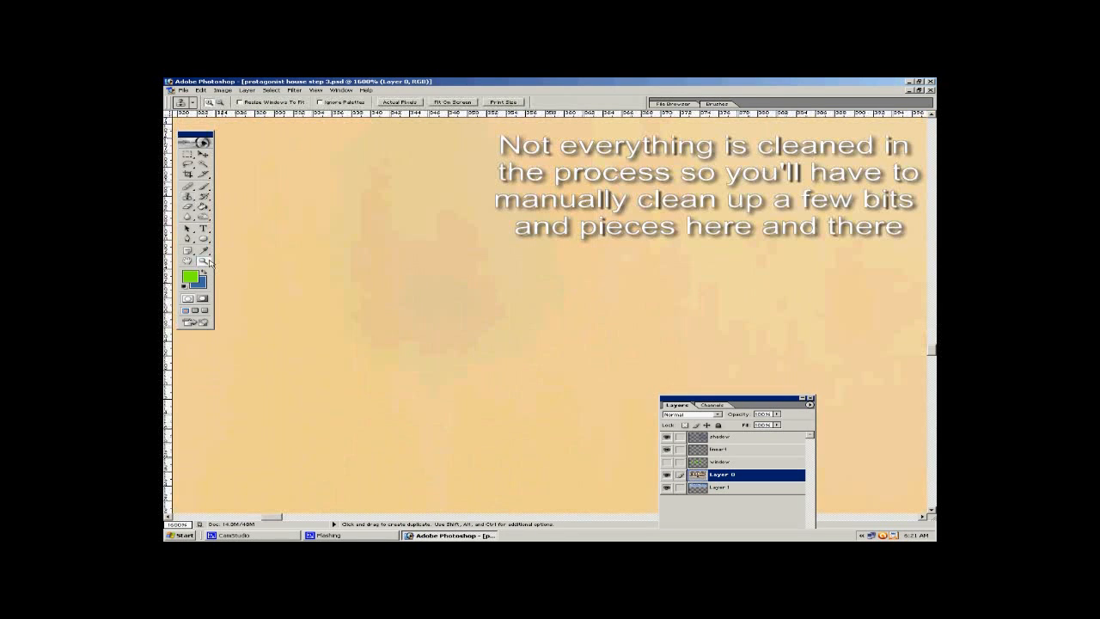
left_click(453, 102)
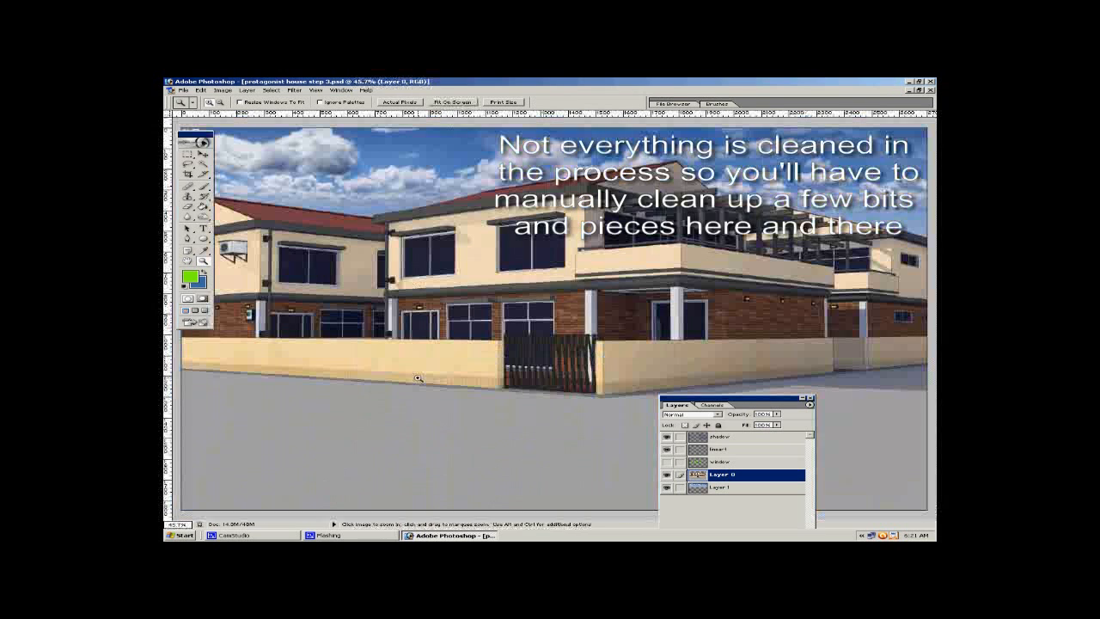
left_click_drag(293, 351, 382, 392)
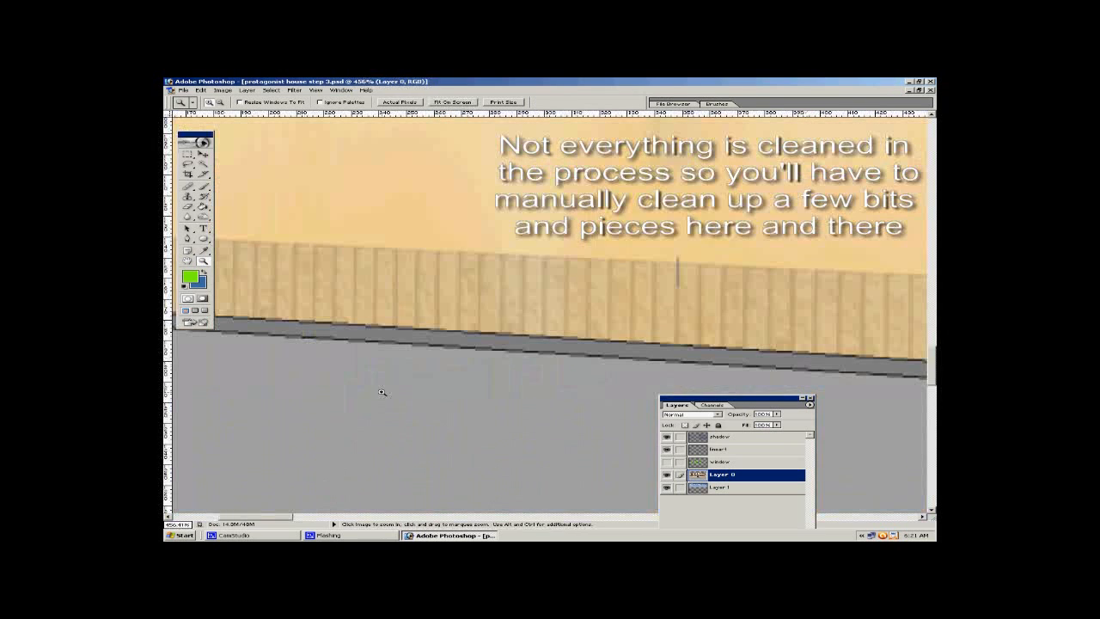
left_click(189, 196)
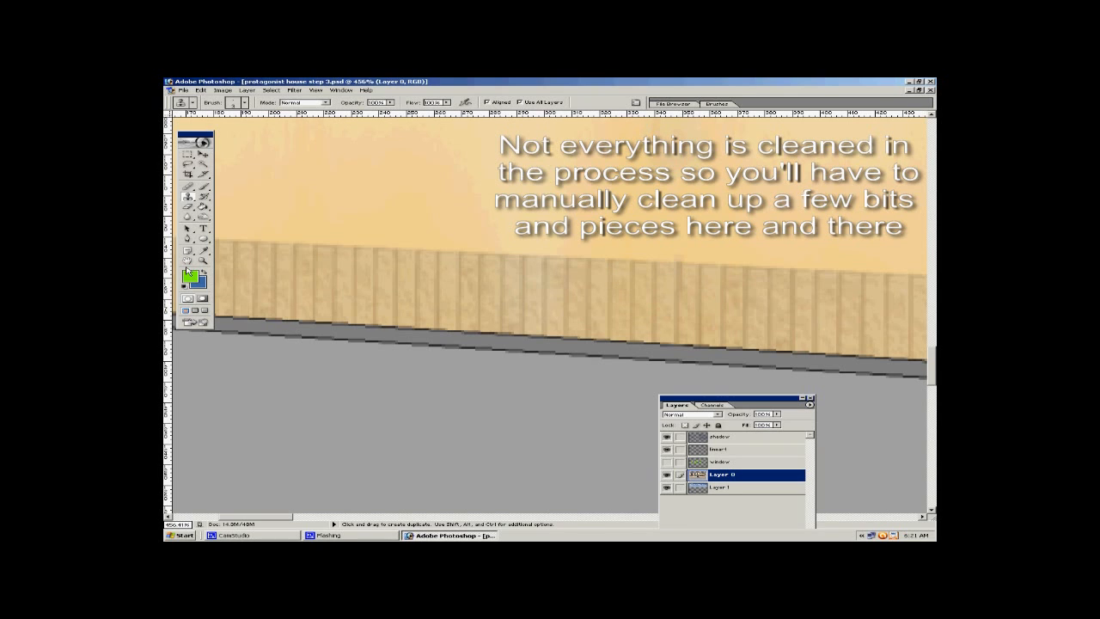
key("z")
left_click(452, 102)
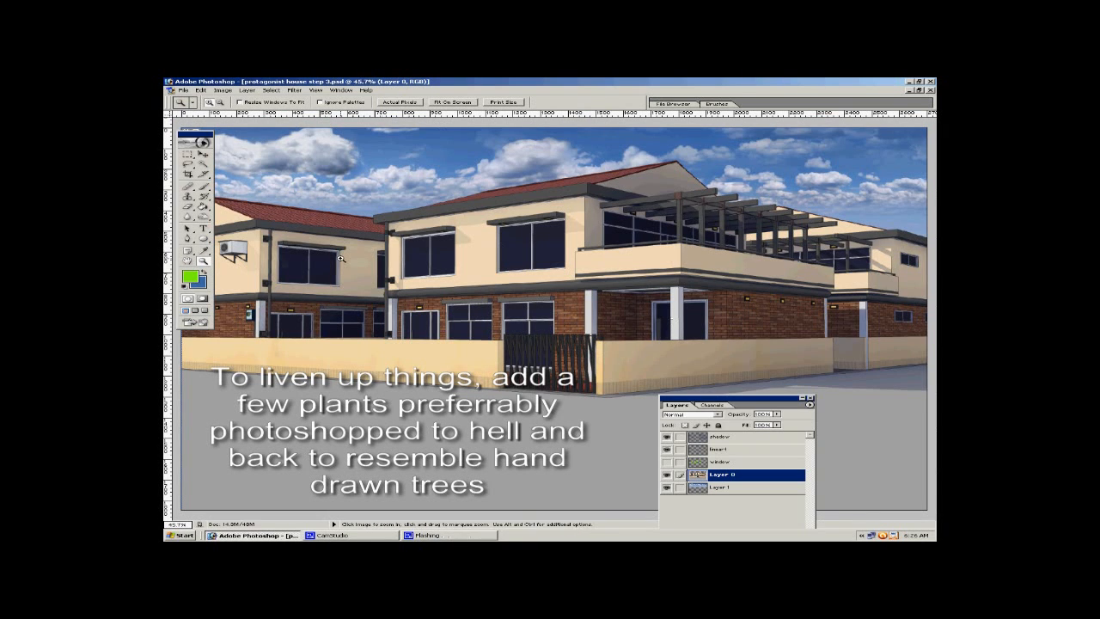
Open the tree image Tree_07 copy.png from the Project Folder.
left_click(183, 90)
left_click(196, 101)
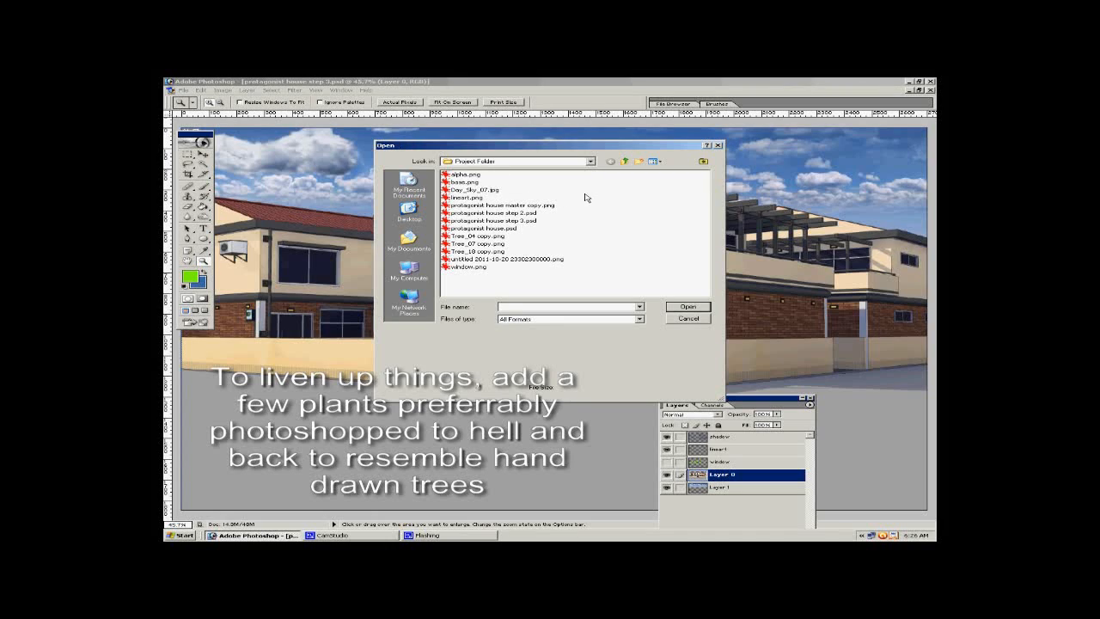
left_click(495, 250)
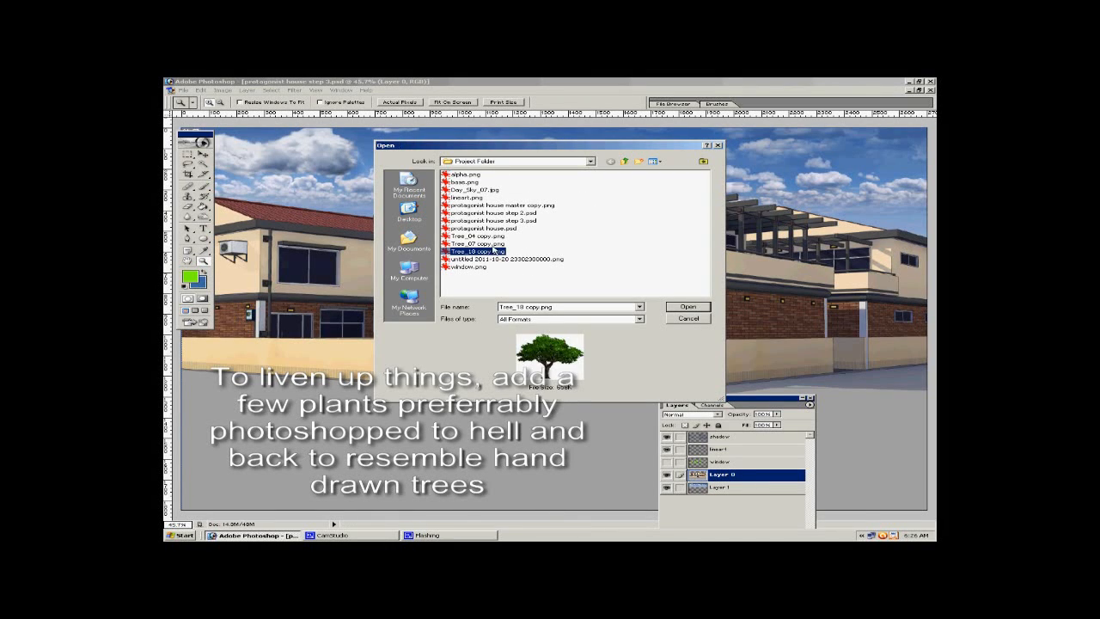
left_click(489, 244)
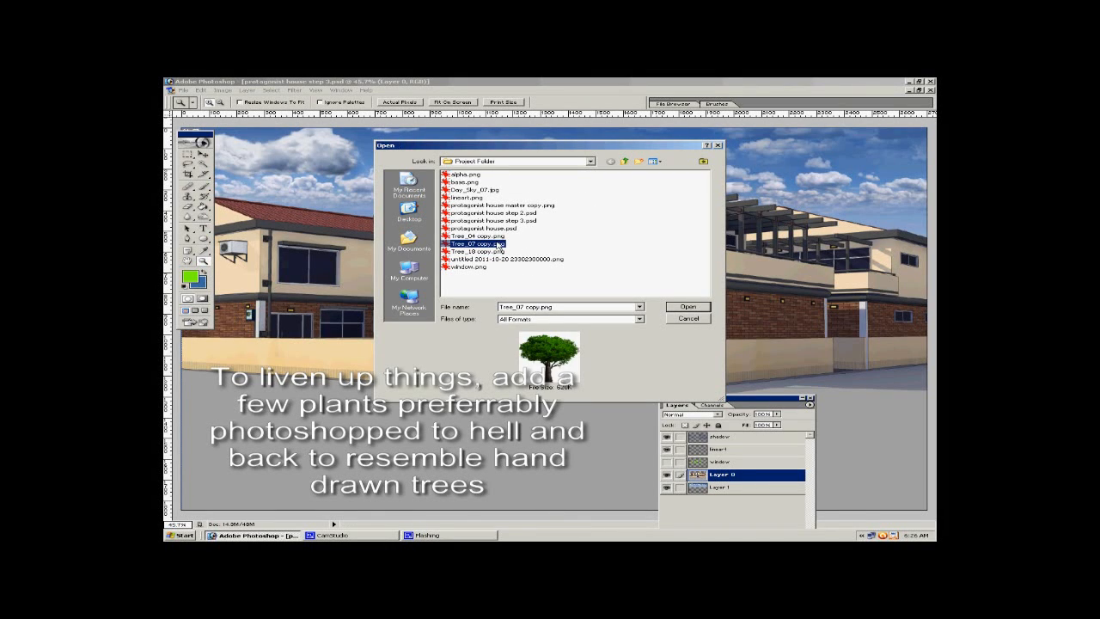
left_click(687, 306)
Copy the tree into the house document as the frontmost layer, close the tree file and shift the tree left of the gate.
key("v")
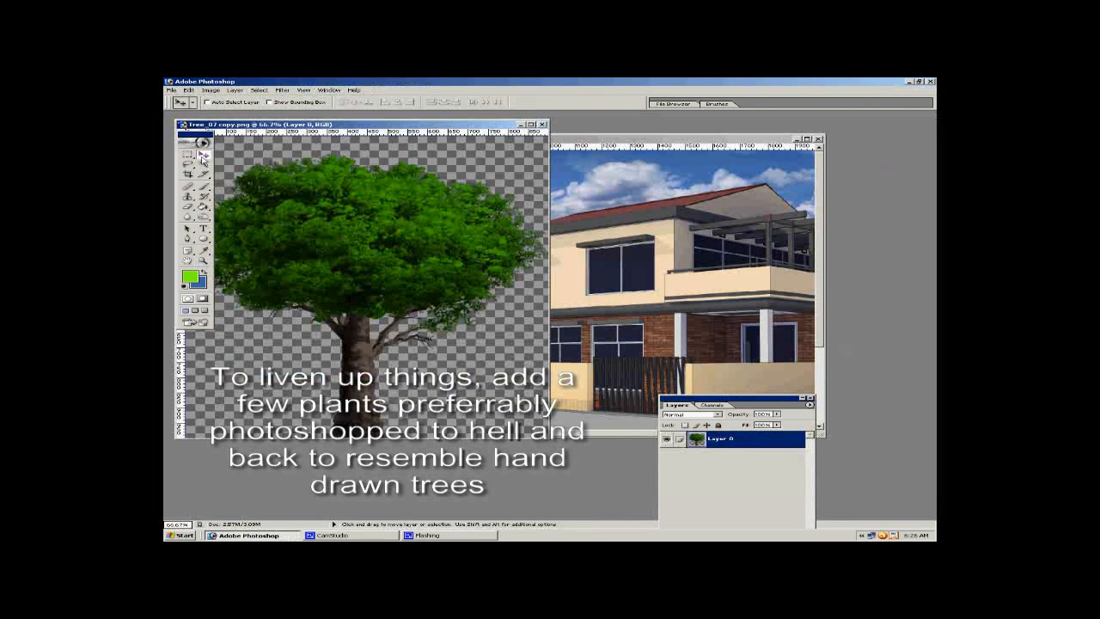
left_click_drag(395, 241, 567, 249)
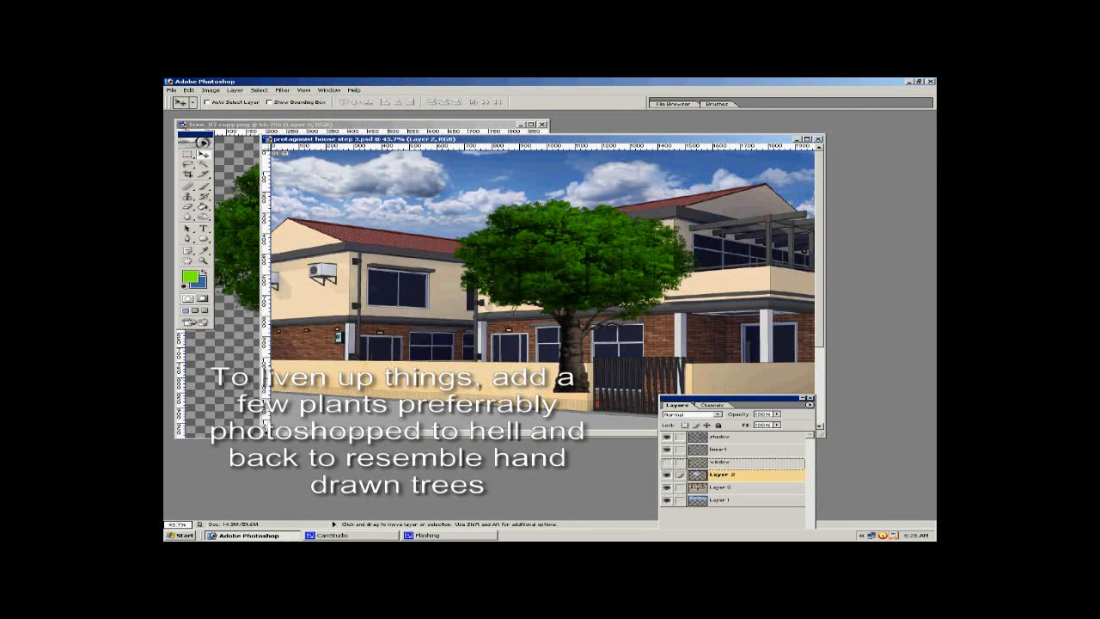
key("ctrl+shift+bracketright")
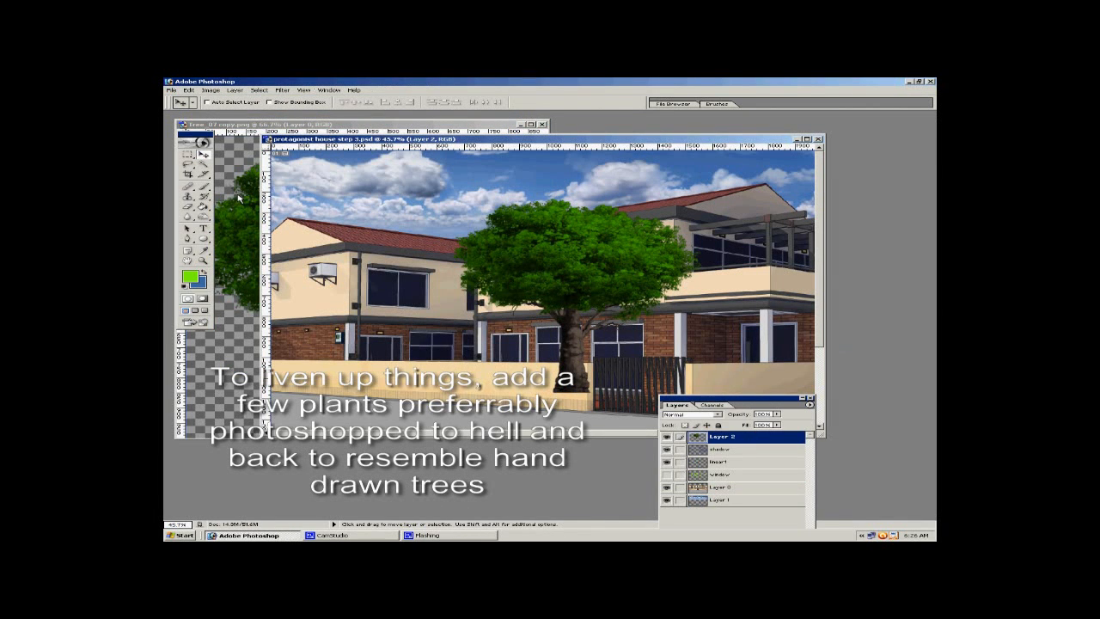
left_click(239, 197)
left_click(542, 124)
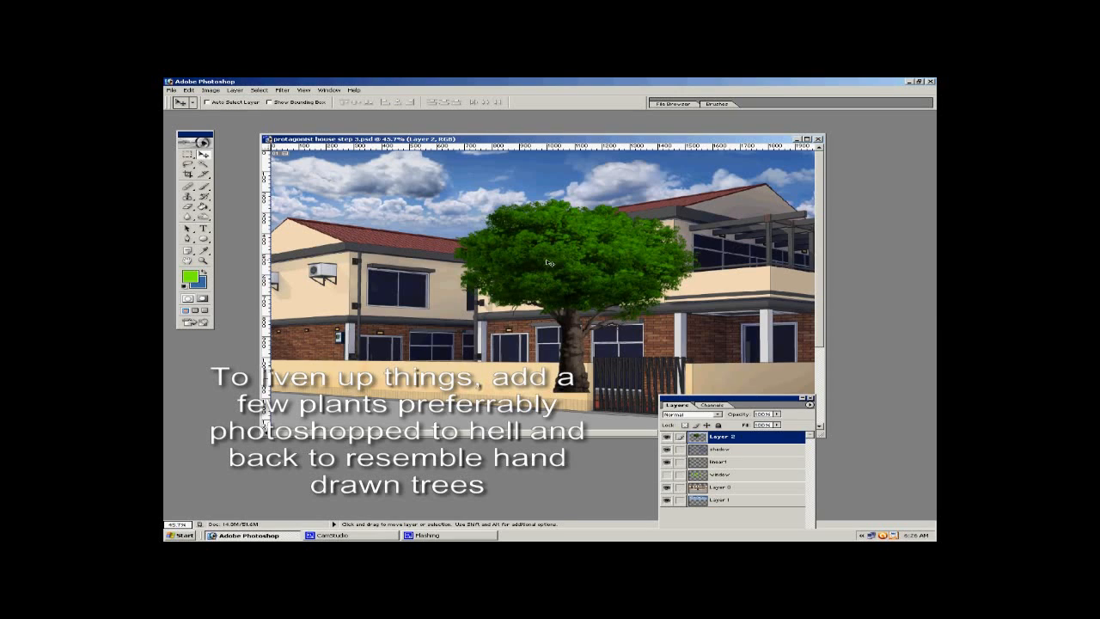
left_click_drag(548, 262, 494, 272)
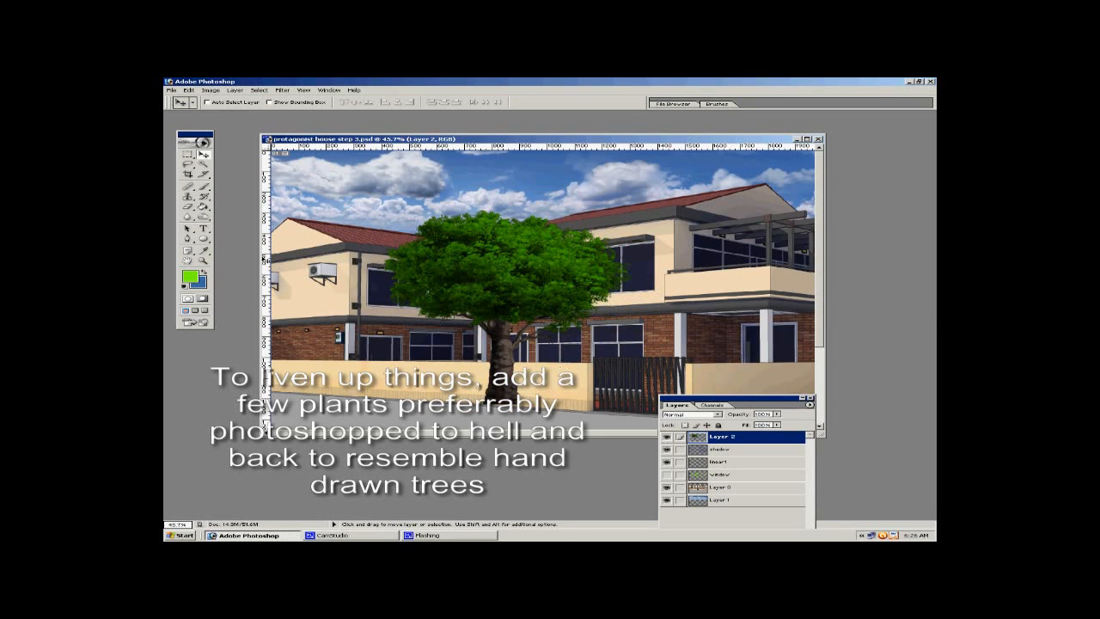
Erase the trunk of the tree on Layer 2 with a greatly enlarged eraser brush, leaving only the foliage.
left_click(188, 209)
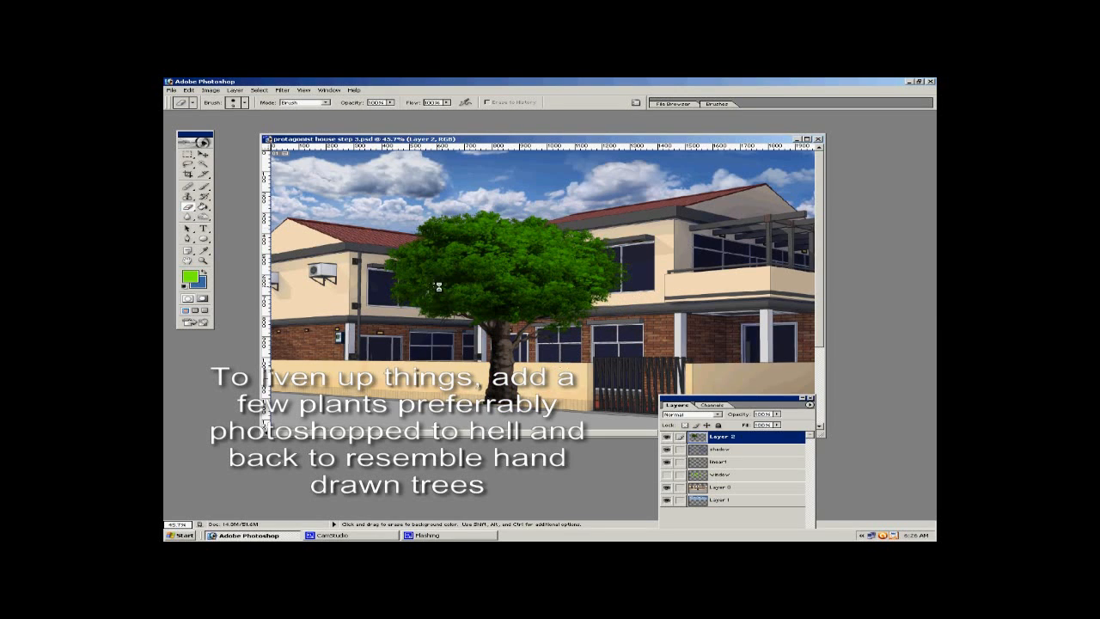
key("bracketright")
key("bracketright")
key("bracketright")
key("bracketright")
key("bracketright")
key("bracketright")
key("bracketright")
key("bracketright")
key("bracketright")
key("bracketright")
key("bracketright")
key("bracketright")
key("bracketright")
key("bracketright")
key("bracketright")
left_click(507, 392)
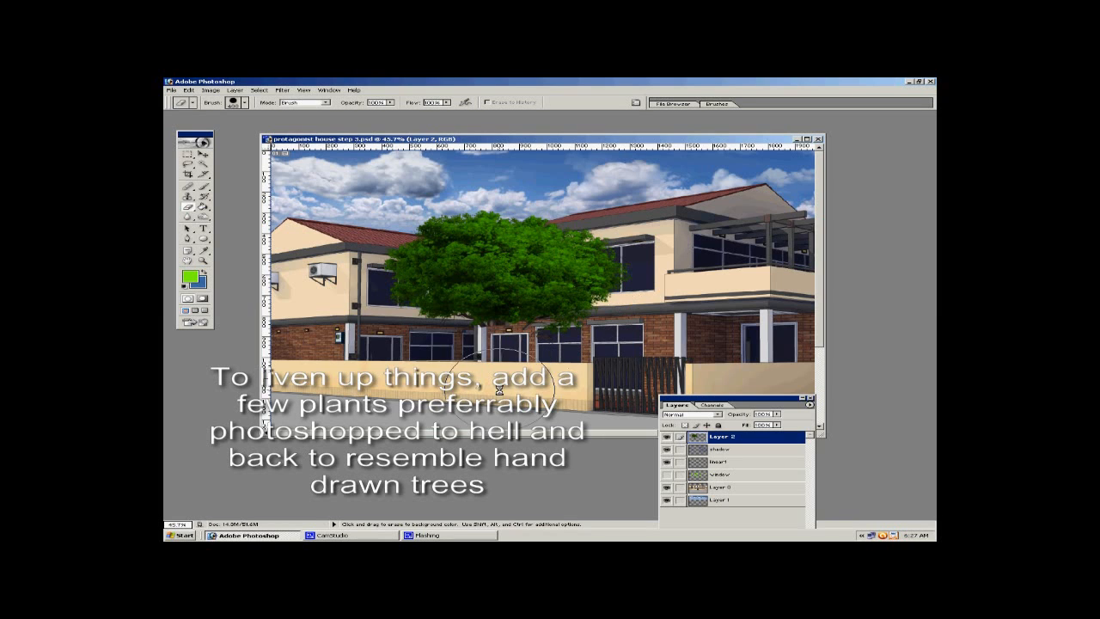
Move the foliage down to the front boundary wall, scale it to 52.4% as a bush, and maximize the document window.
left_click(203, 155)
left_click_drag(503, 255, 462, 311)
key("ctrl+t")
left_click_drag(590, 263, 464, 361)
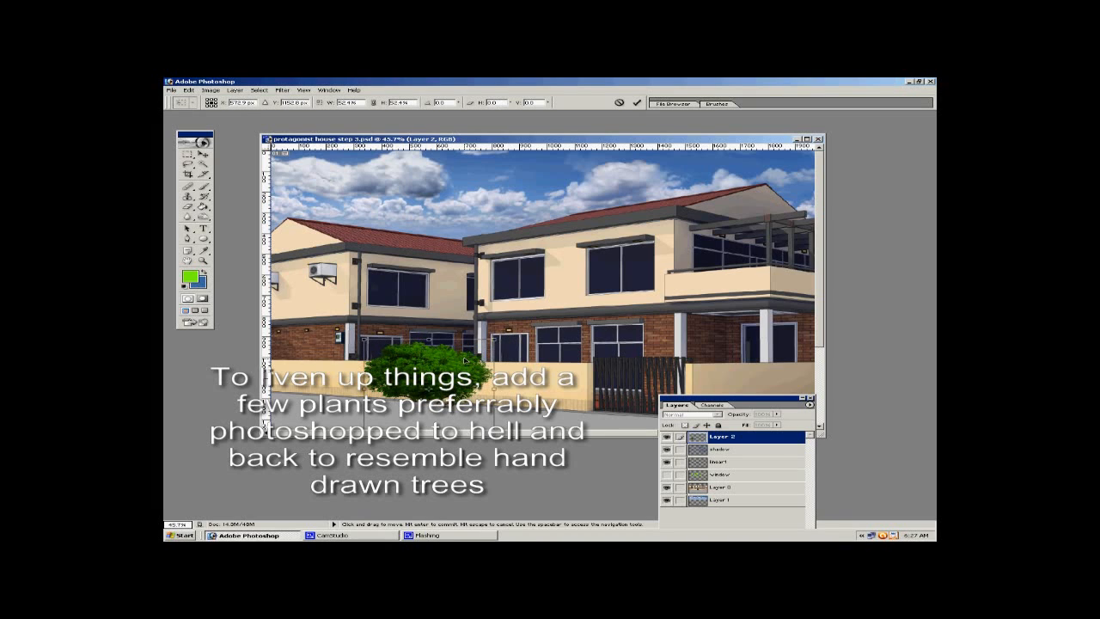
left_click(203, 153)
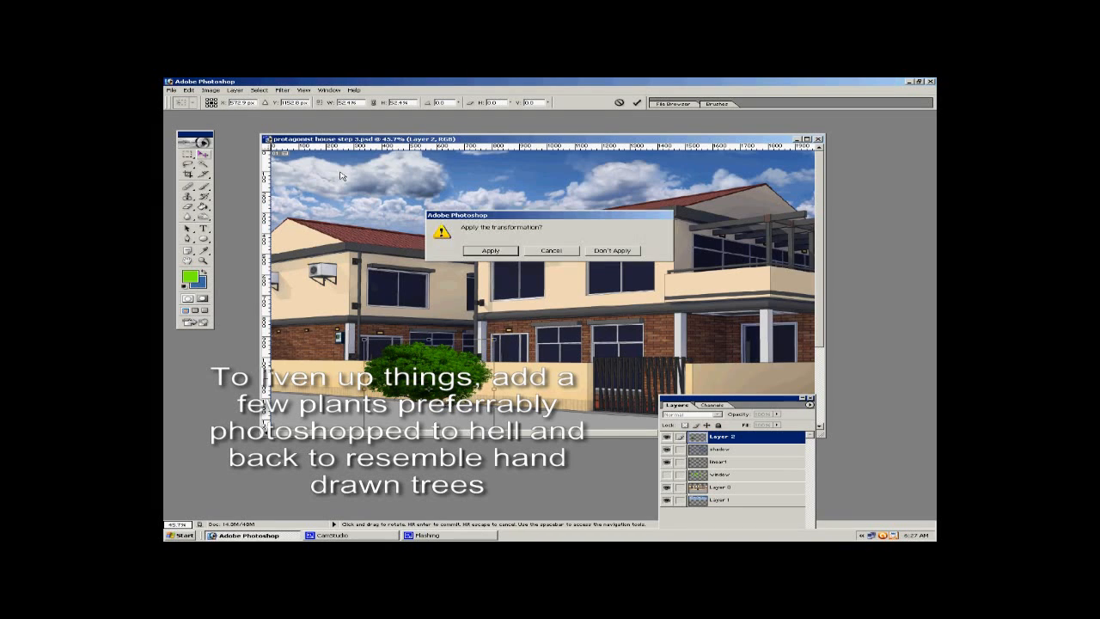
left_click(489, 251)
left_click(806, 138)
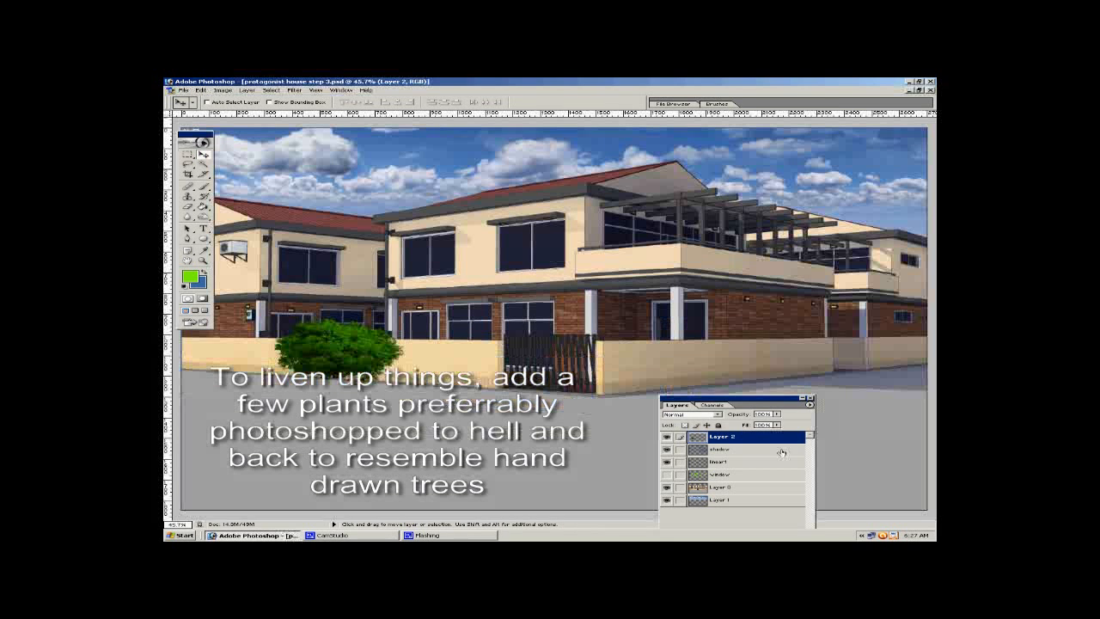
Duplicate the bush layer as Layer 2 copy and move the original Layer 2 bush further left along the wall.
right_click(773, 440)
left_click(804, 465)
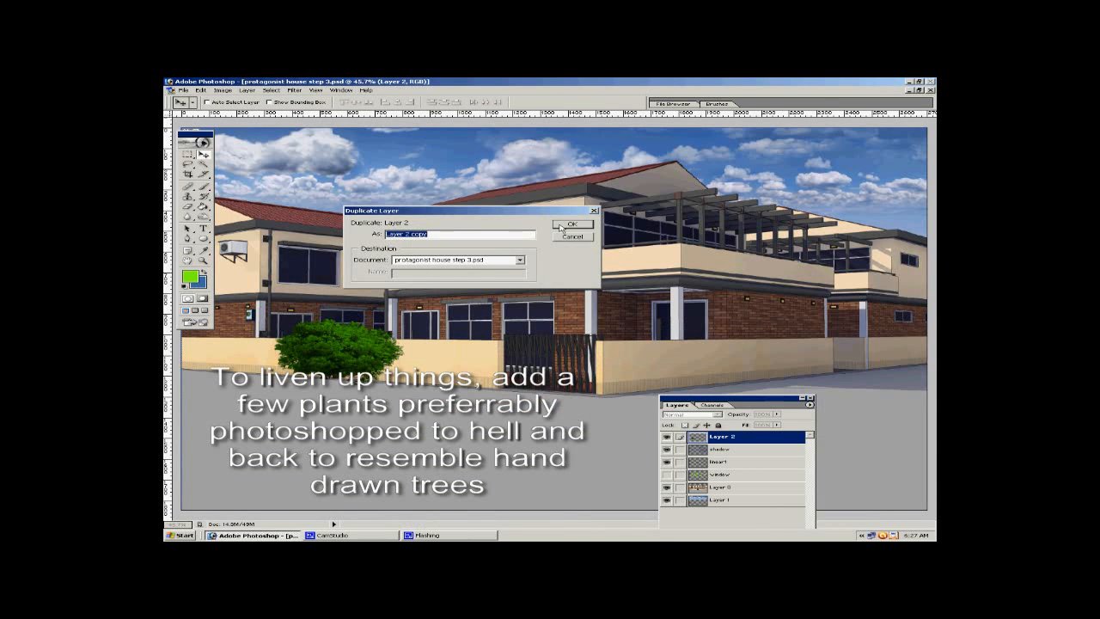
left_click(567, 225)
left_click(726, 447)
left_click_drag(350, 354, 275, 350)
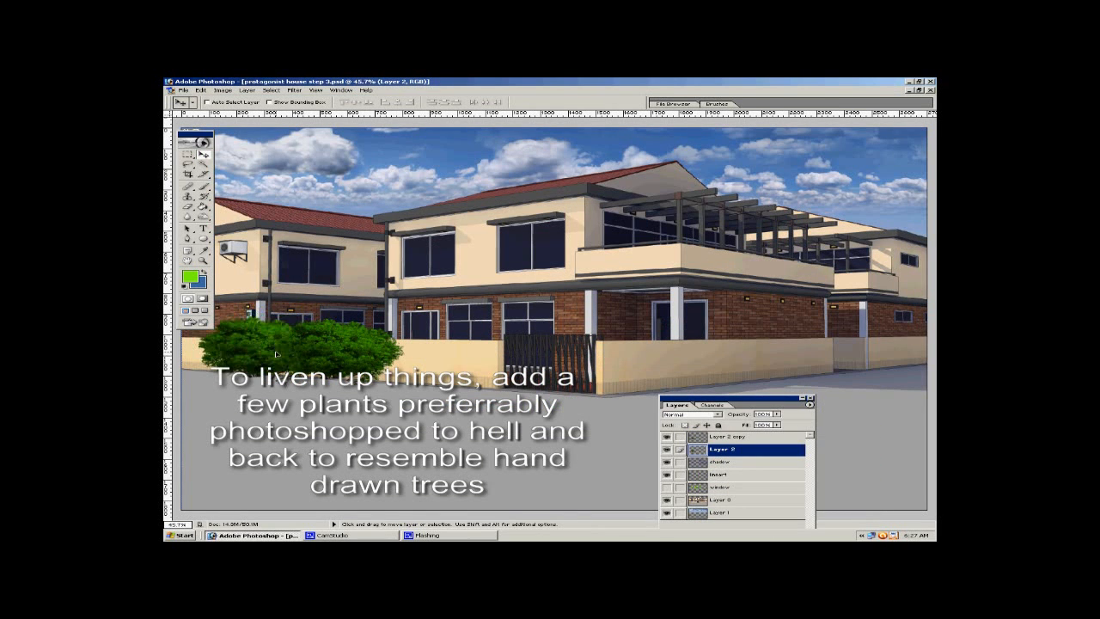
Scale the left bush on Layer 2 to 67.9% and apply the transformation.
key("ctrl+t")
left_click_drag(328, 314, 276, 348)
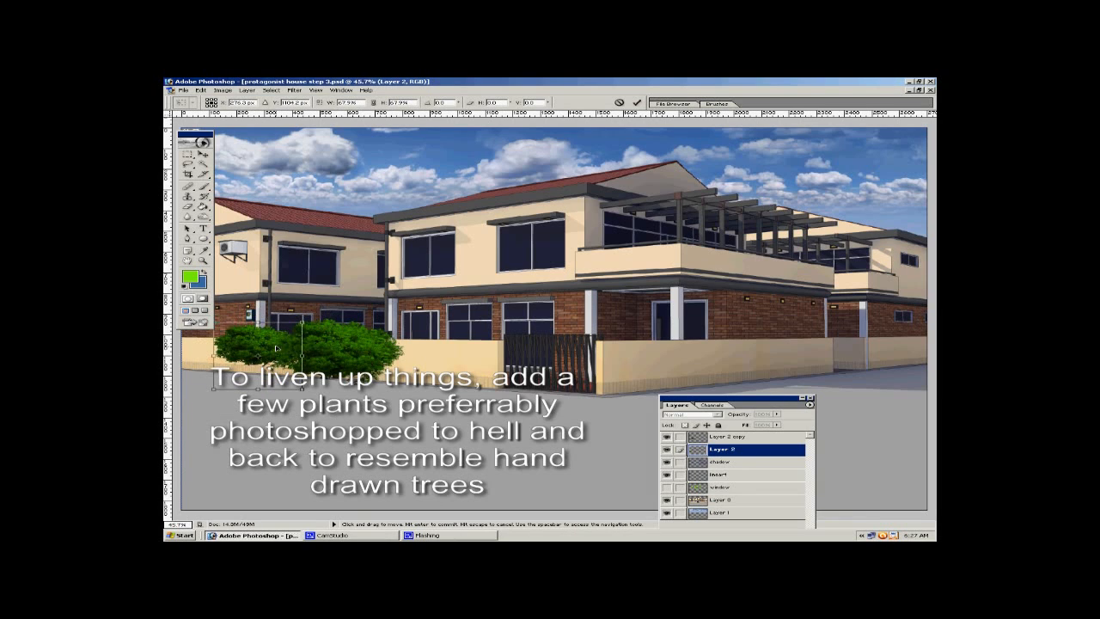
left_click(203, 154)
left_click(491, 250)
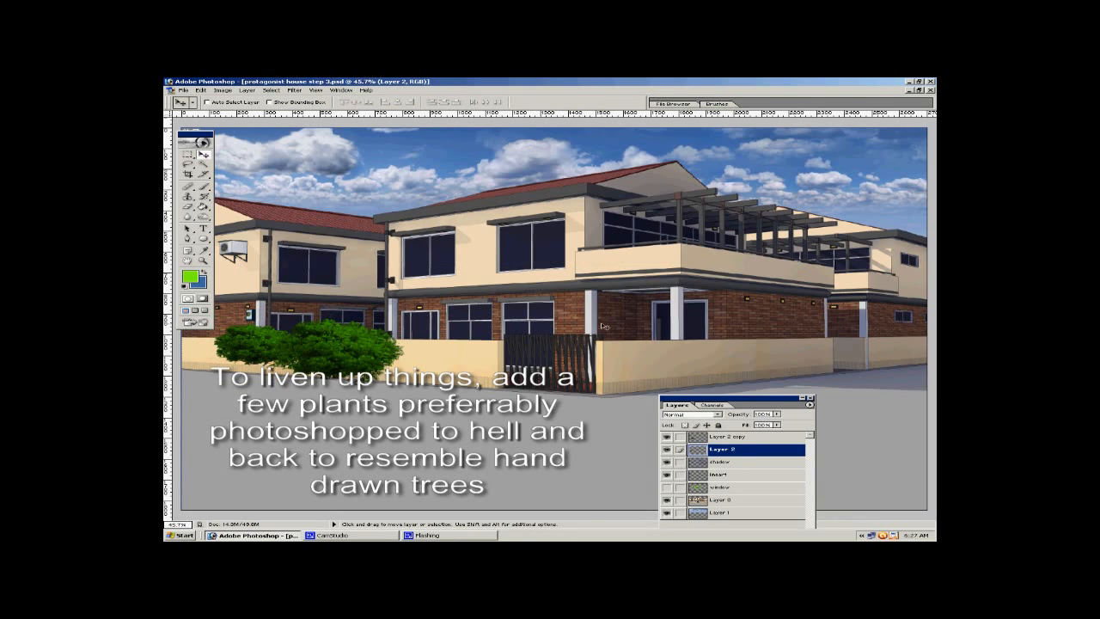
Restore the document window and open Tree_18 copy.png, browsing the Project Folder as thumbnails.
left_click(919, 89)
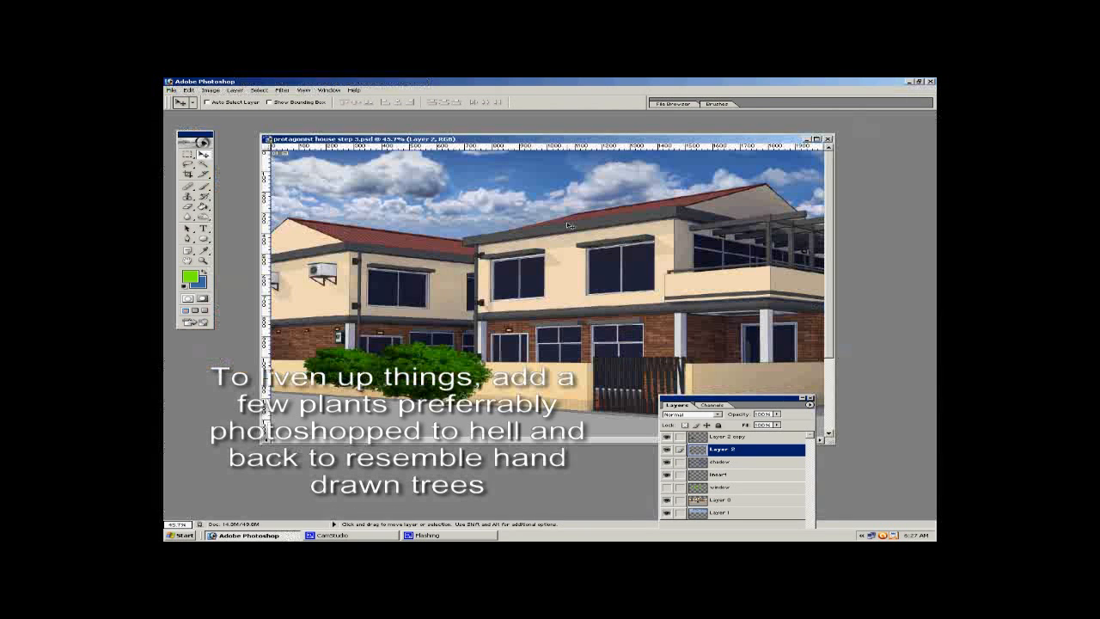
left_click(171, 89)
left_click(184, 110)
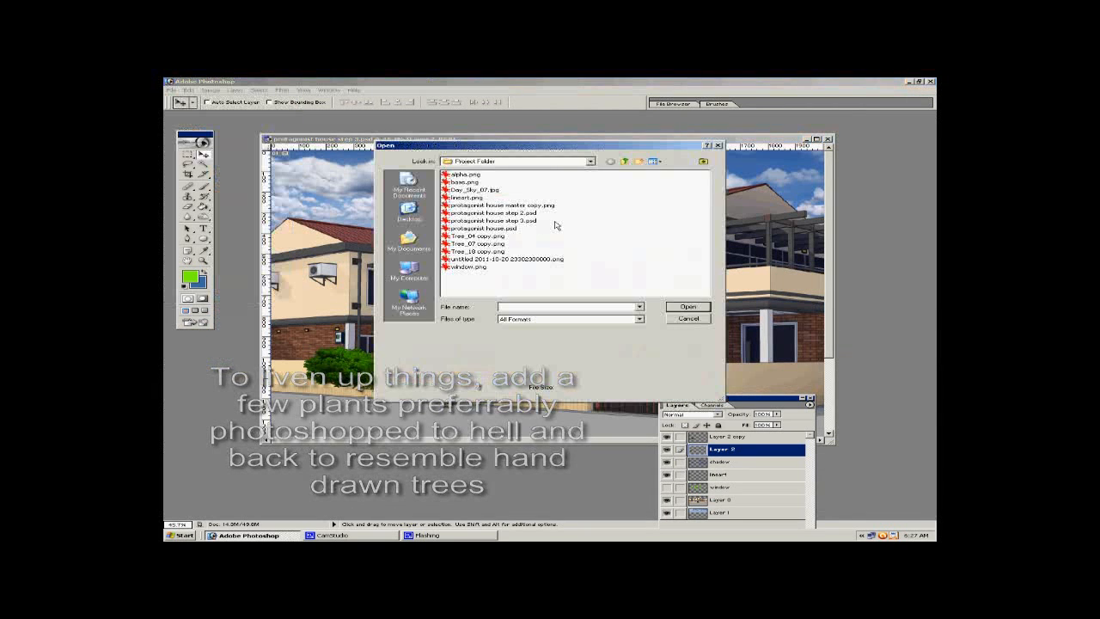
left_click(653, 161)
left_click(674, 176)
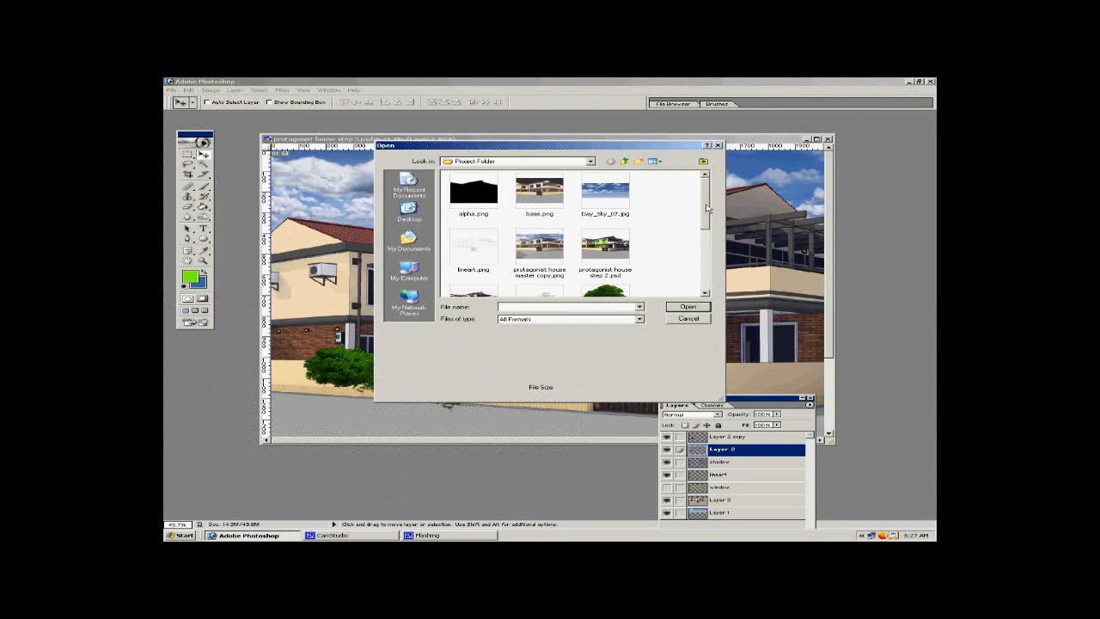
left_click_drag(707, 211, 648, 256)
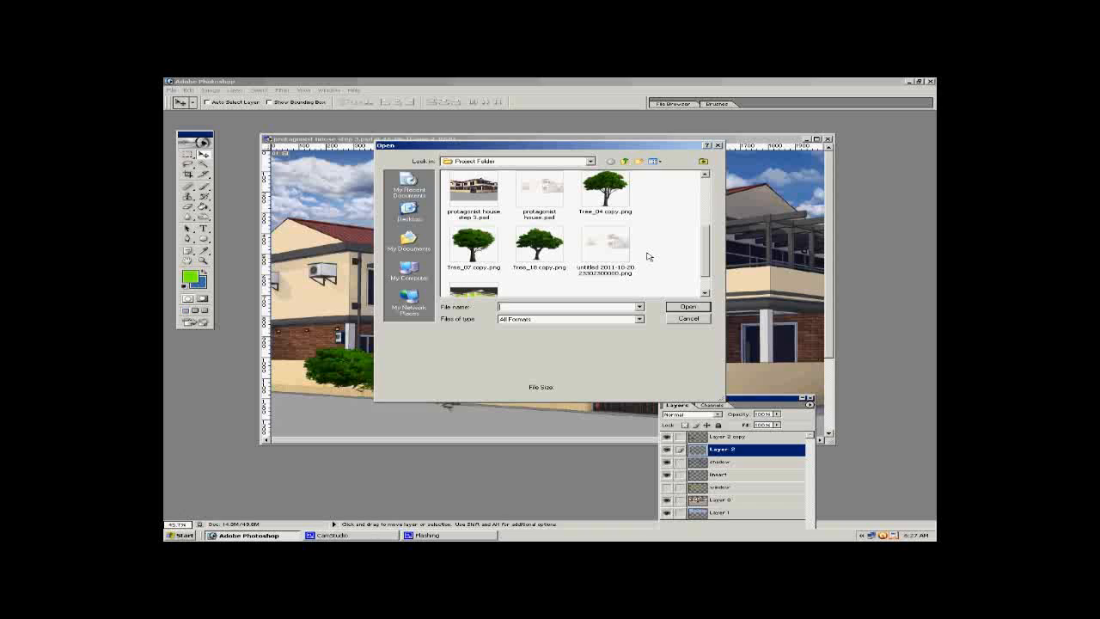
left_click(527, 249)
left_click(672, 309)
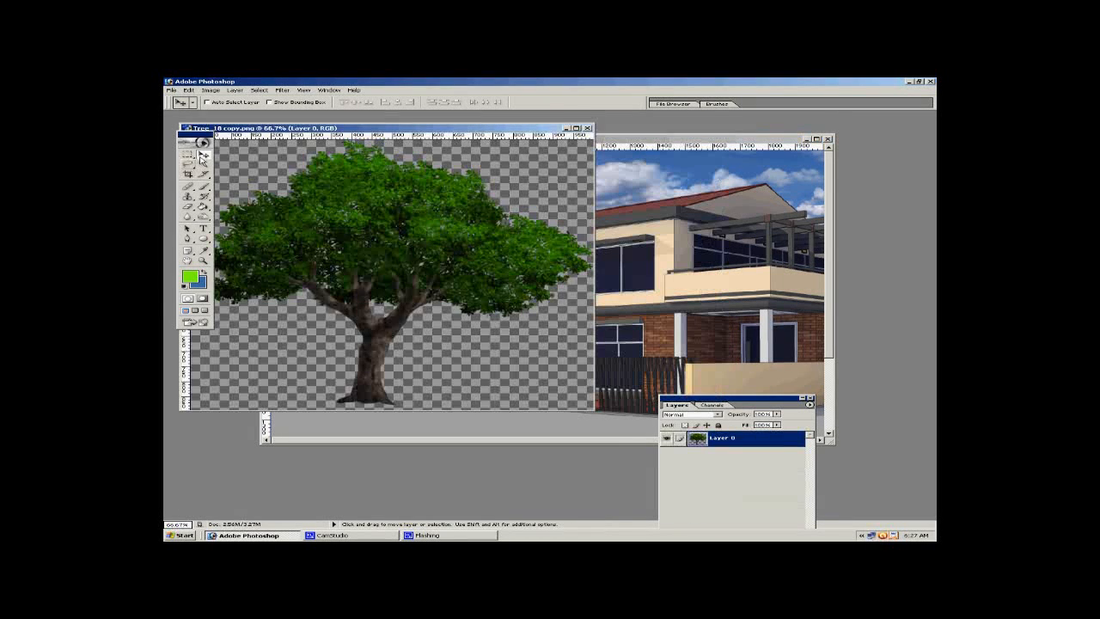
Copy the second tree into the house document, maximize that document, and erase the tree's trunk.
left_click_drag(431, 129, 410, 253)
left_click_drag(402, 309, 692, 279)
left_click(815, 139)
left_click_drag(576, 283, 637, 292)
left_click(193, 207)
mouse_move(679, 327)
left_mouse_down()
mouse_move(696, 344)
mouse_move(649, 365)
left_mouse_up()
Scale the second tree's foliage to 46.4% and place it over the upper-floor balcony wall.
left_click(206, 154)
left_click_drag(750, 287, 776, 271)
key("ctrl+t")
left_click_drag(833, 193, 682, 252)
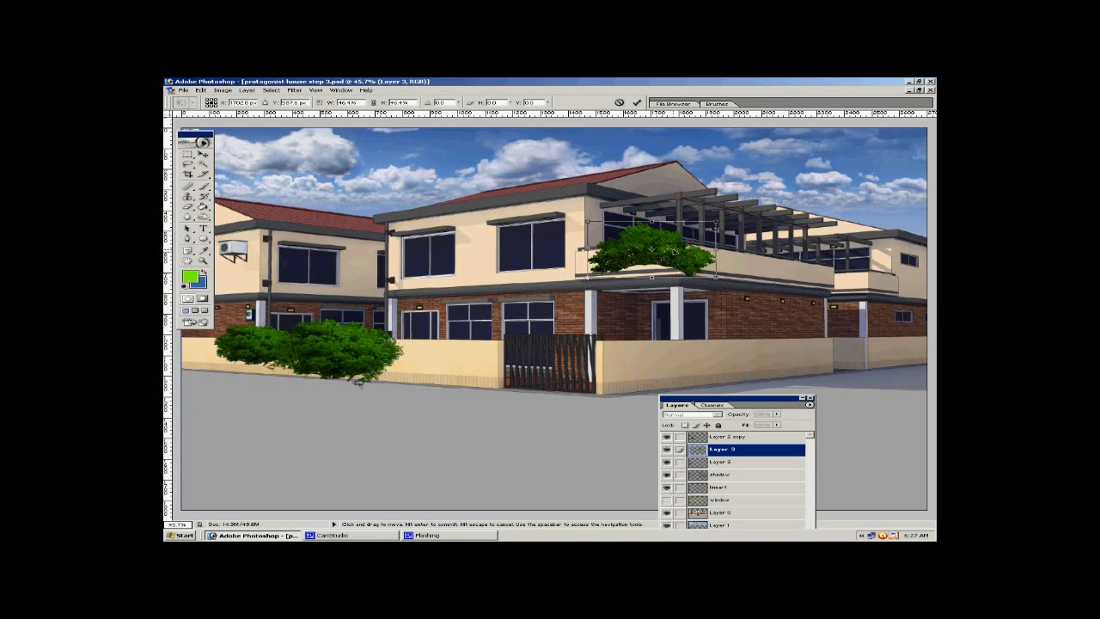
left_click(204, 155)
left_click(491, 251)
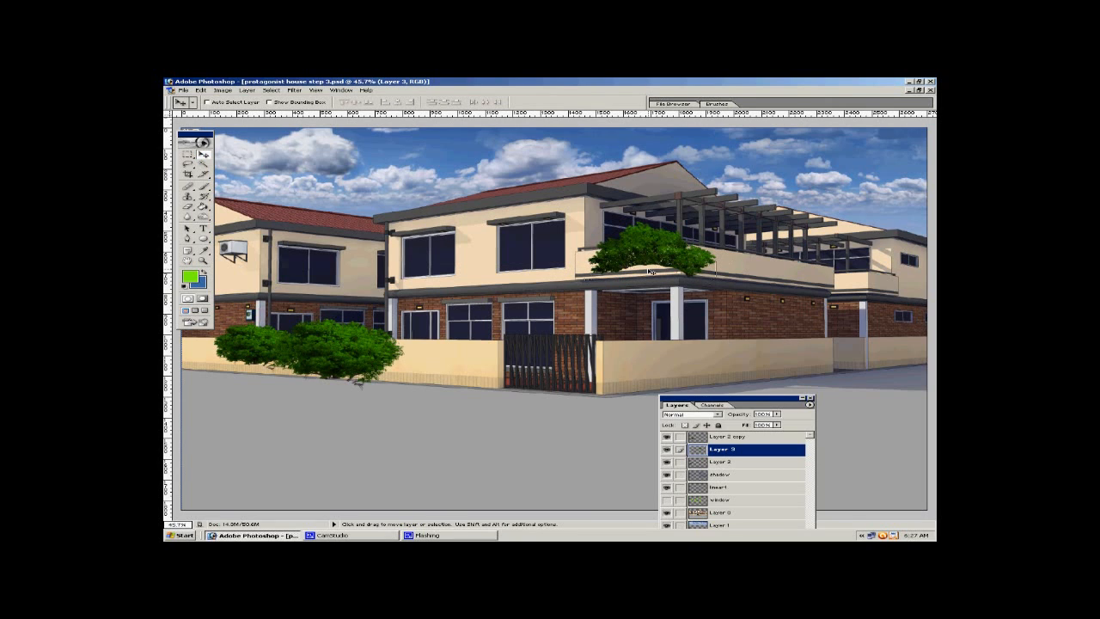
Duplicate the balcony foliage twice, placing one copy over the front wall beside the gate and another over the far-right balcony.
key("alt")
left_click_drag(651, 253, 737, 365)
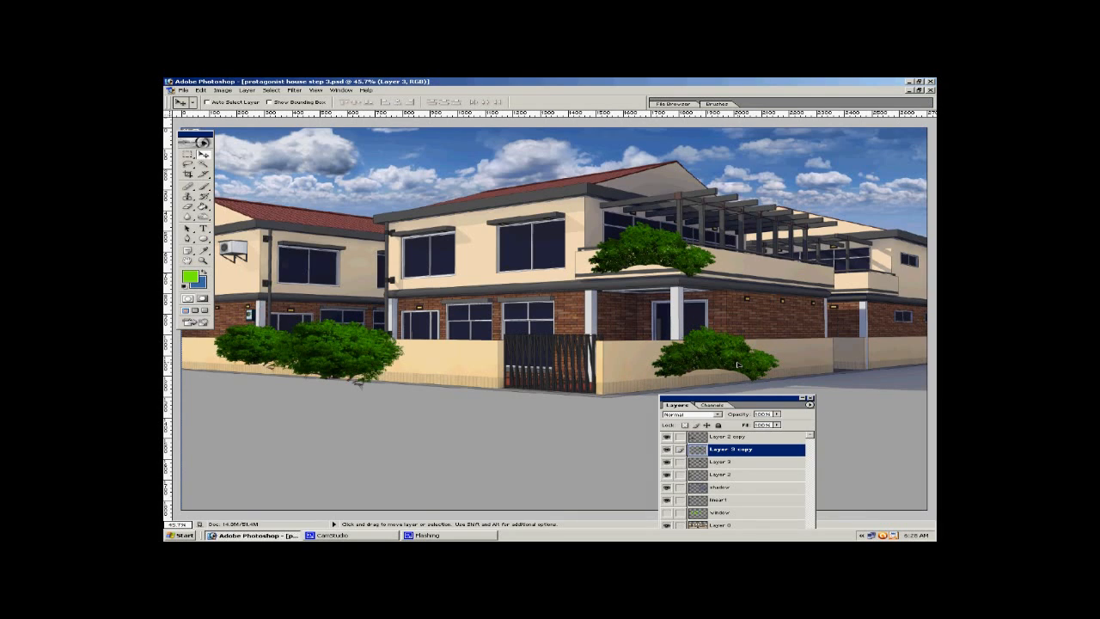
key("ctrl+j")
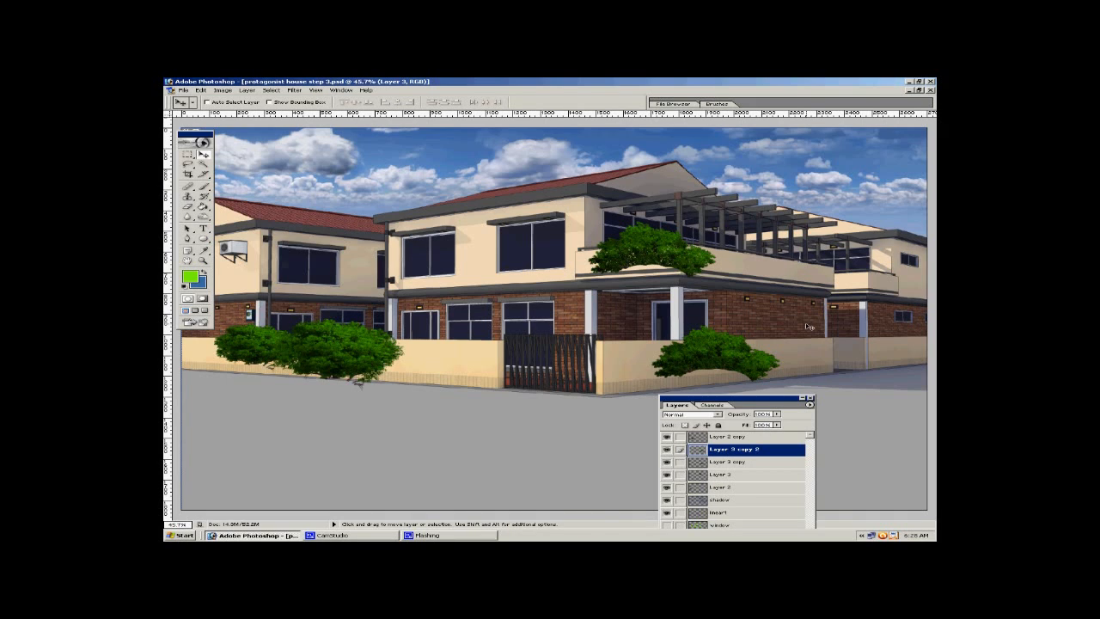
left_click_drag(752, 350, 893, 284)
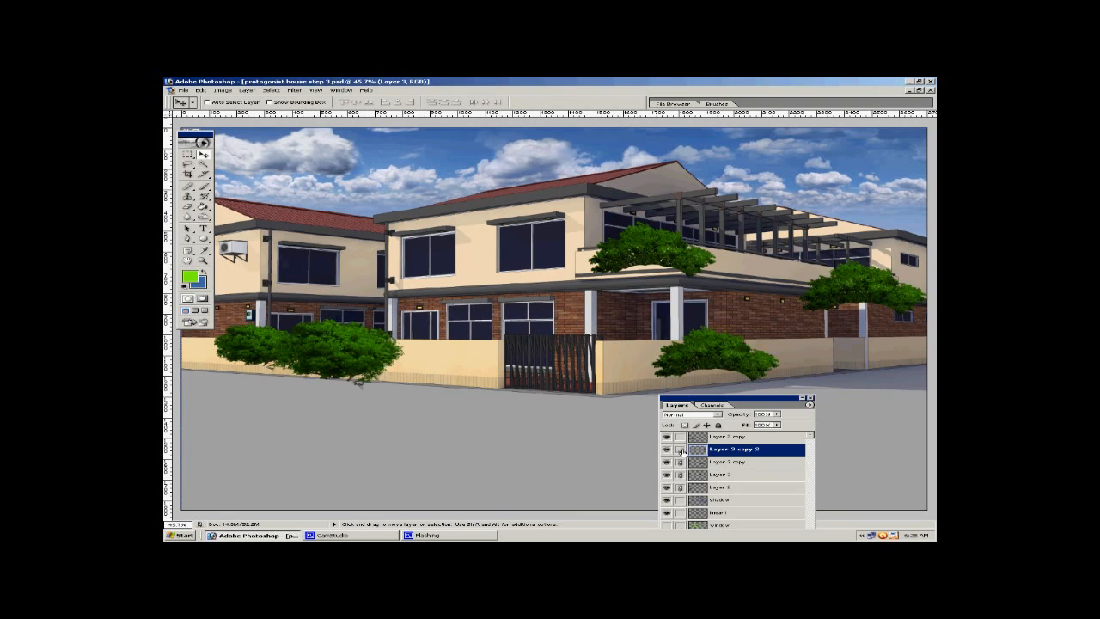
Link the foliage layers, merge them into one layer, and reduce its opacity to 61%.
left_click(679, 436)
key("ctrl+e")
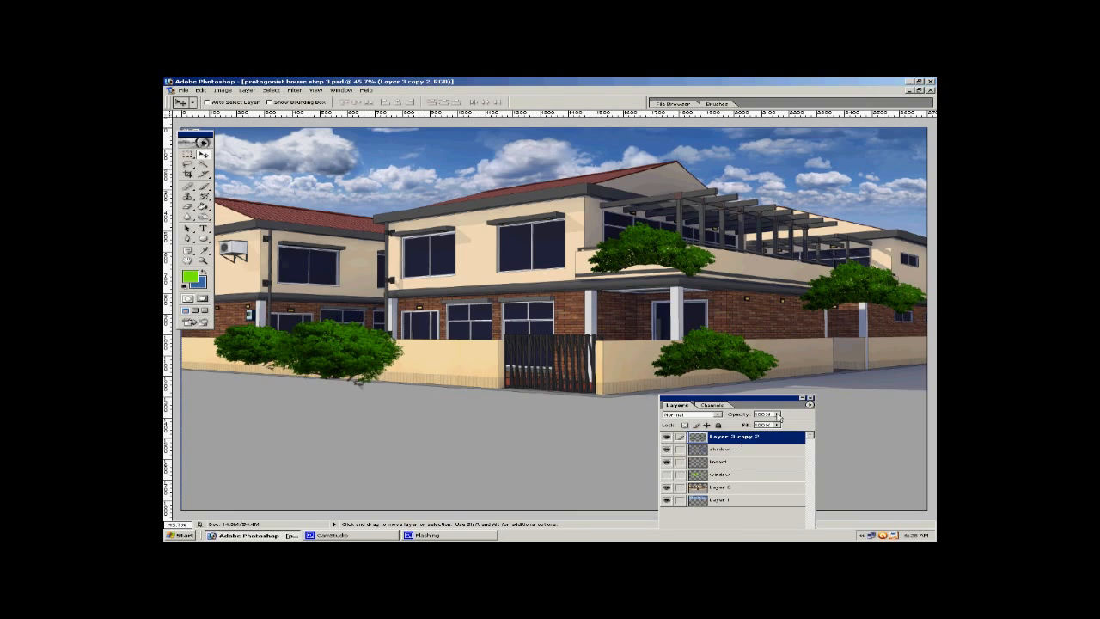
left_click_drag(778, 415, 755, 424)
Trace a closed Pen path around the left bushes' foliage below the top edge of the front wall.
left_click(203, 260)
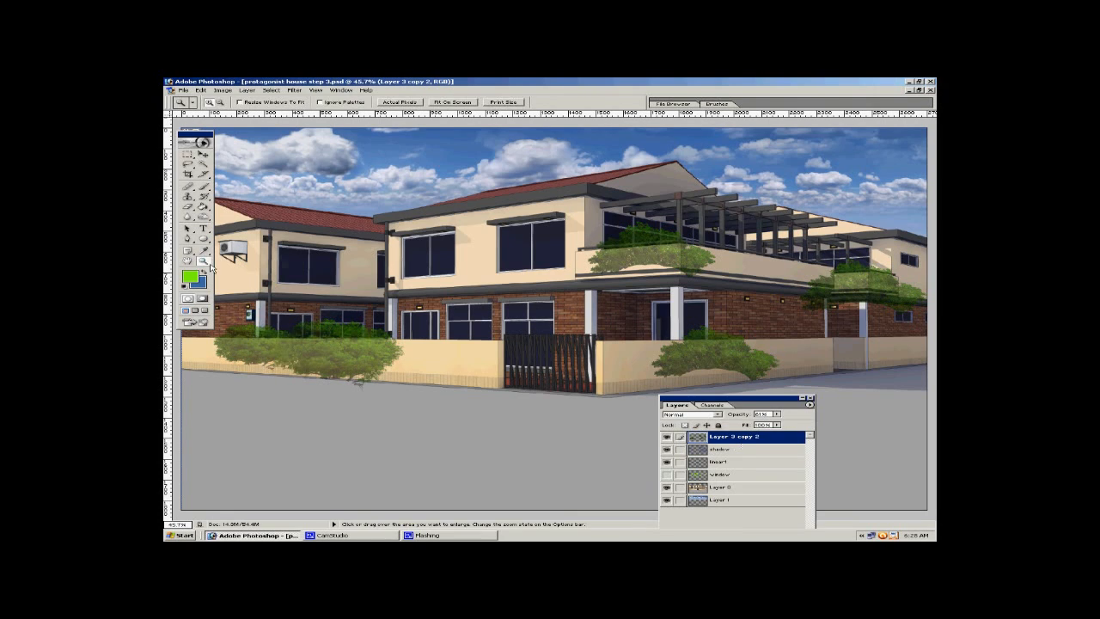
left_click_drag(485, 310, 342, 371)
left_click(187, 240)
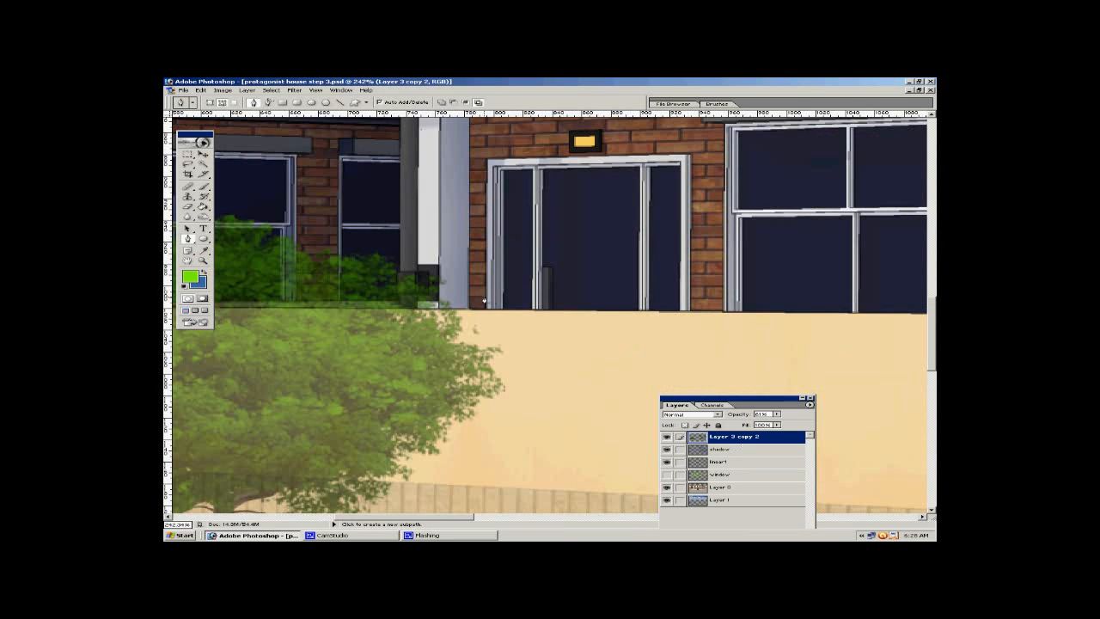
left_click_drag(266, 300, 889, 298)
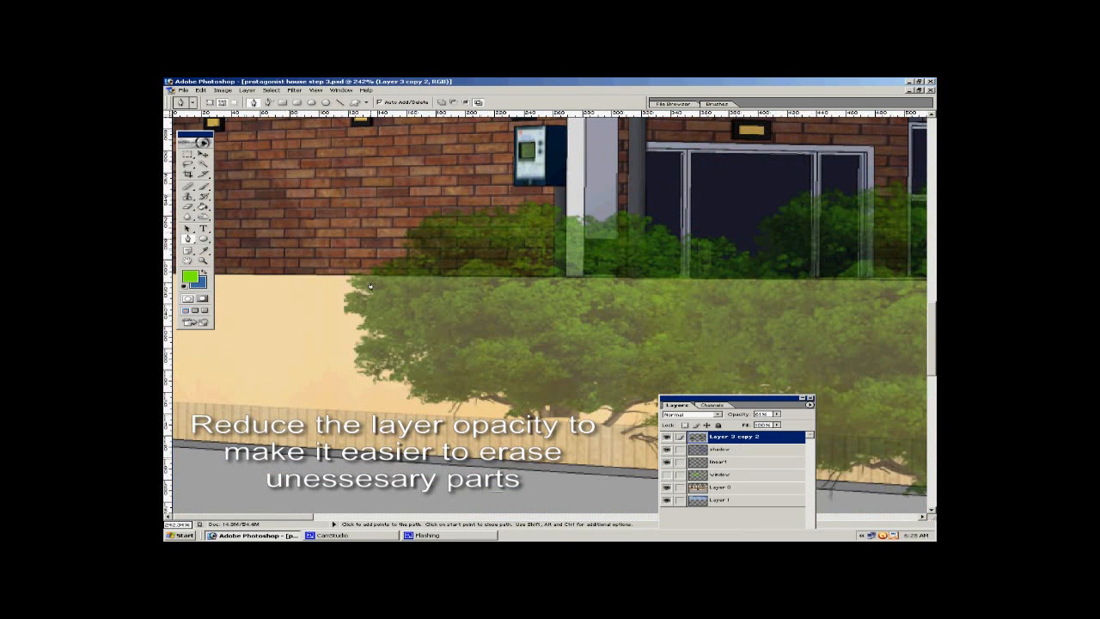
left_click(285, 343)
left_click(310, 397)
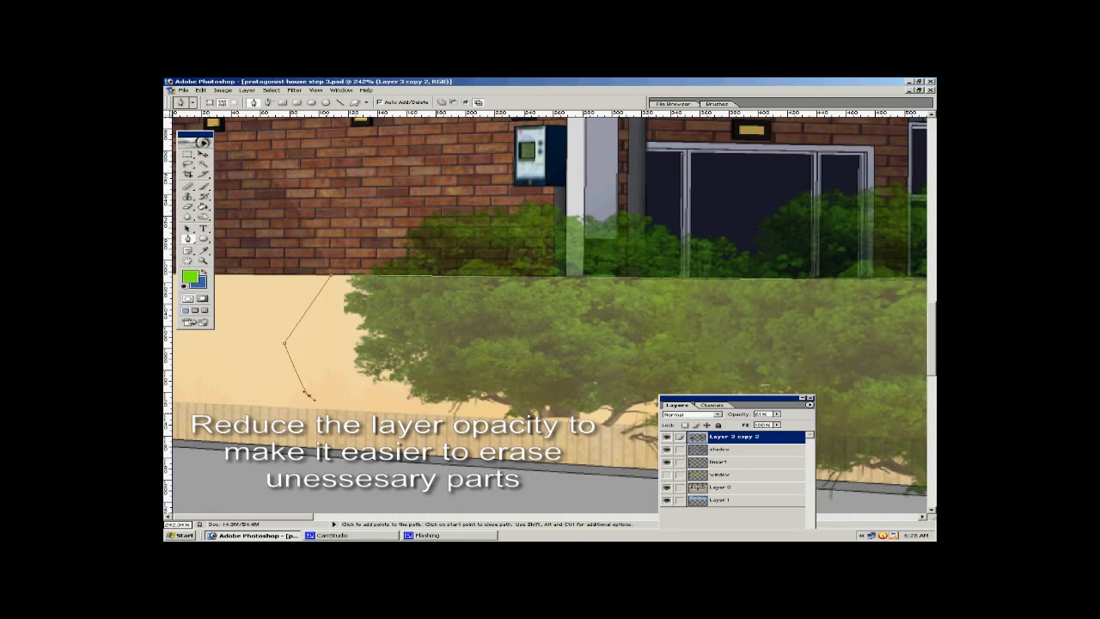
left_click_drag(403, 440, 356, 264)
left_click_drag(365, 324, 390, 334)
left_click_drag(732, 381, 746, 382)
left_click_drag(859, 297, 170, 290)
left_click_drag(386, 437, 409, 434)
left_click_drag(579, 346, 600, 327)
scroll(635, 290, "up", 3)
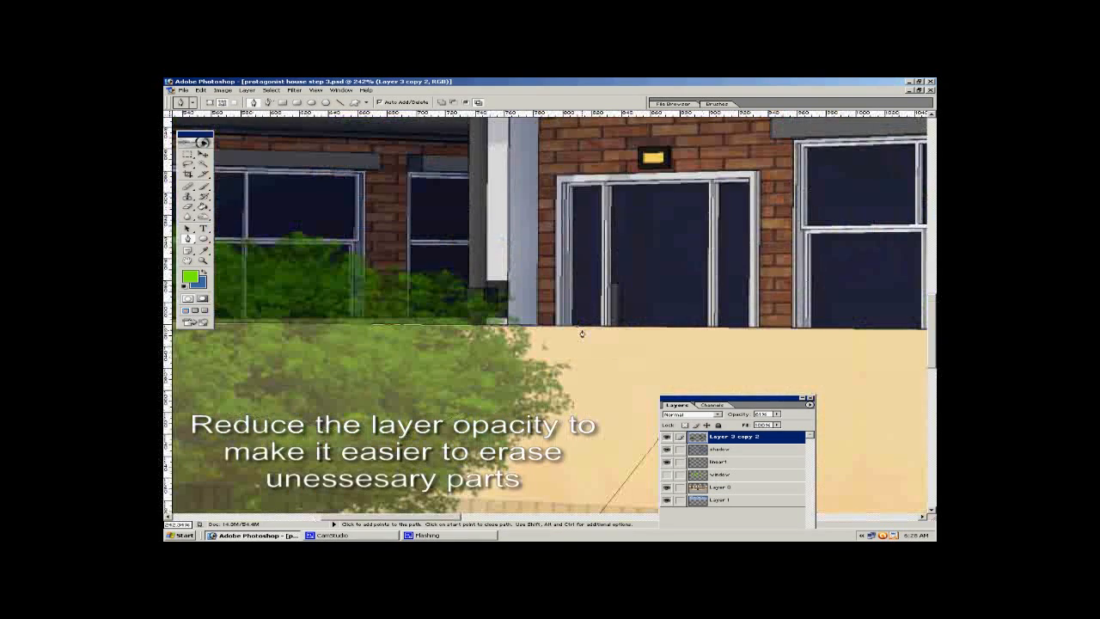
Convert the path to a selection with 0 px feather, delete the left foliage covering the wall, and deselect.
right_click(523, 344)
left_click(559, 379)
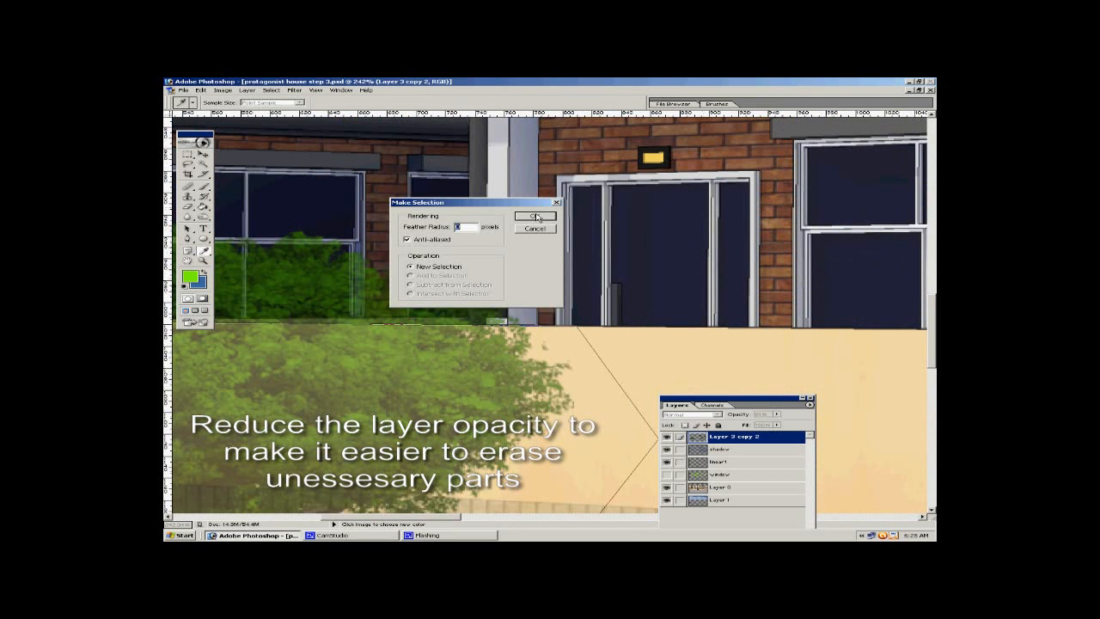
left_click(545, 218)
key("Delete")
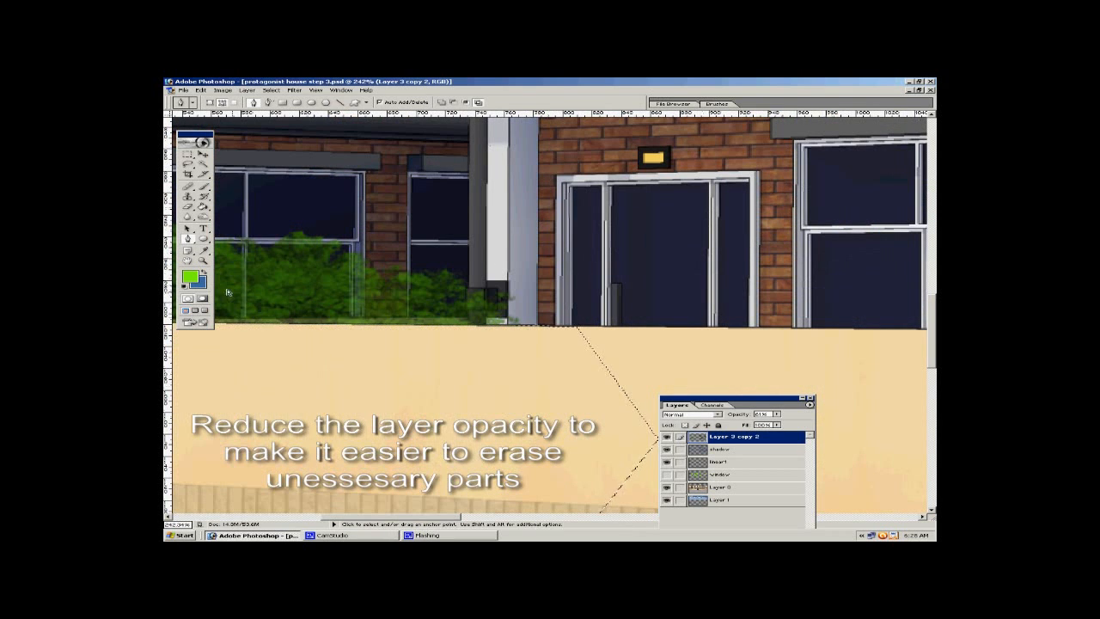
key("ctrl+d")
Trace a closed Pen path around the bush beside the gate, following the wall's top edge and the white pillar's edge.
left_click(203, 260)
left_click(453, 101)
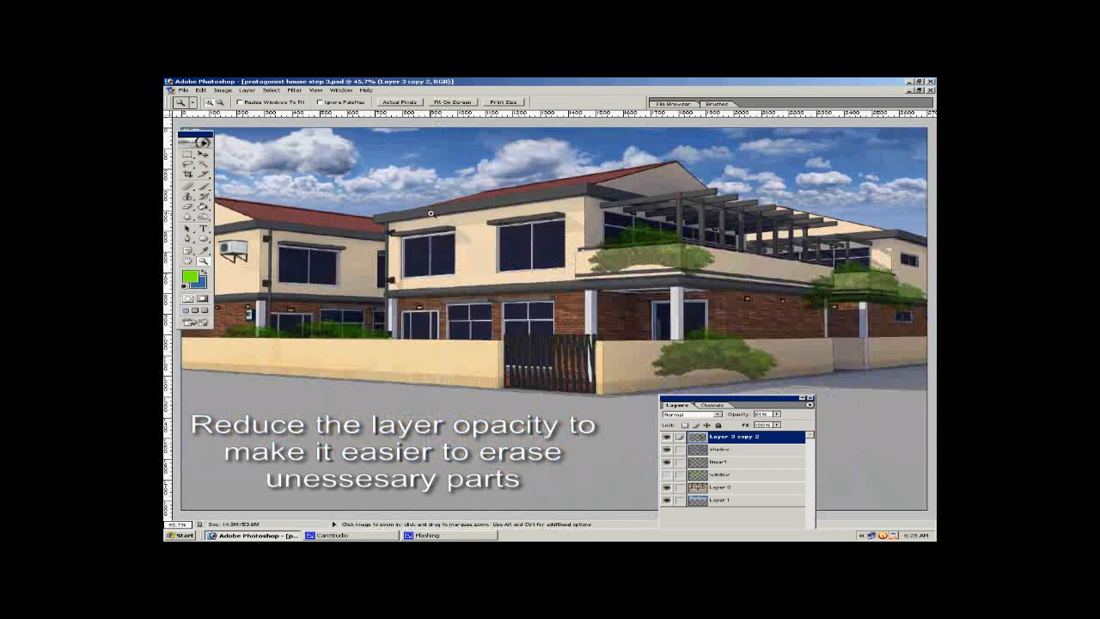
left_click_drag(793, 379, 793, 379)
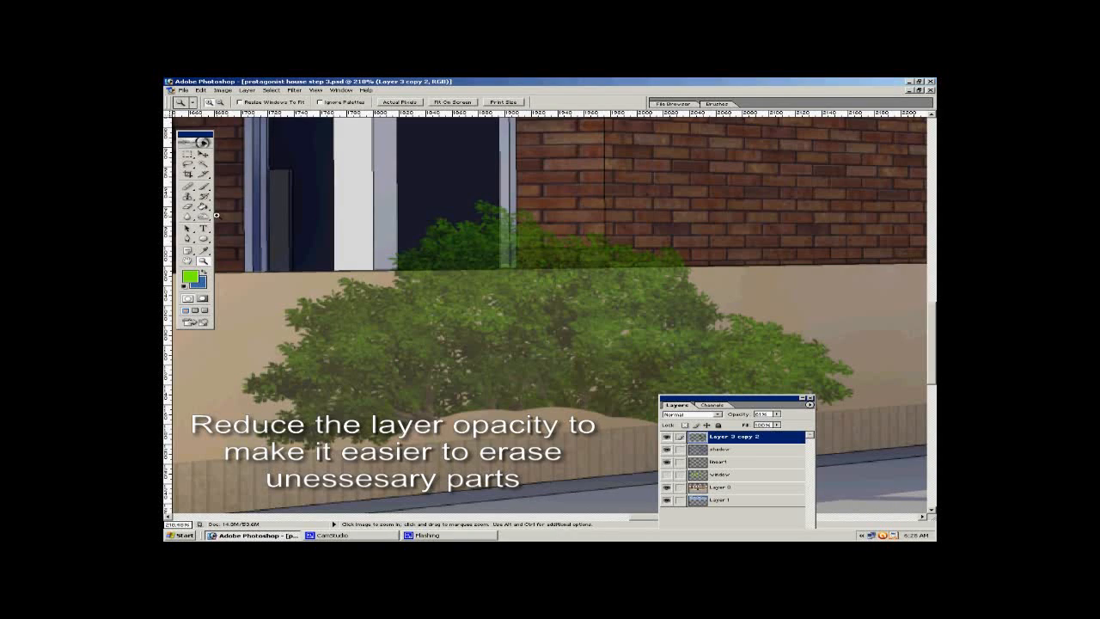
left_click(188, 238)
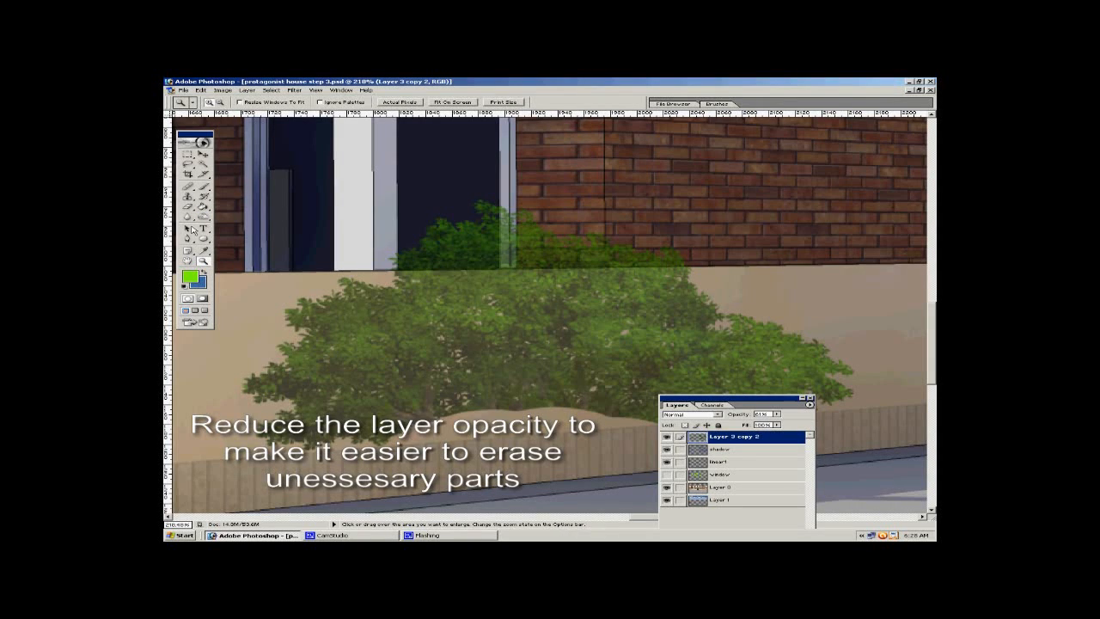
left_click(396, 146)
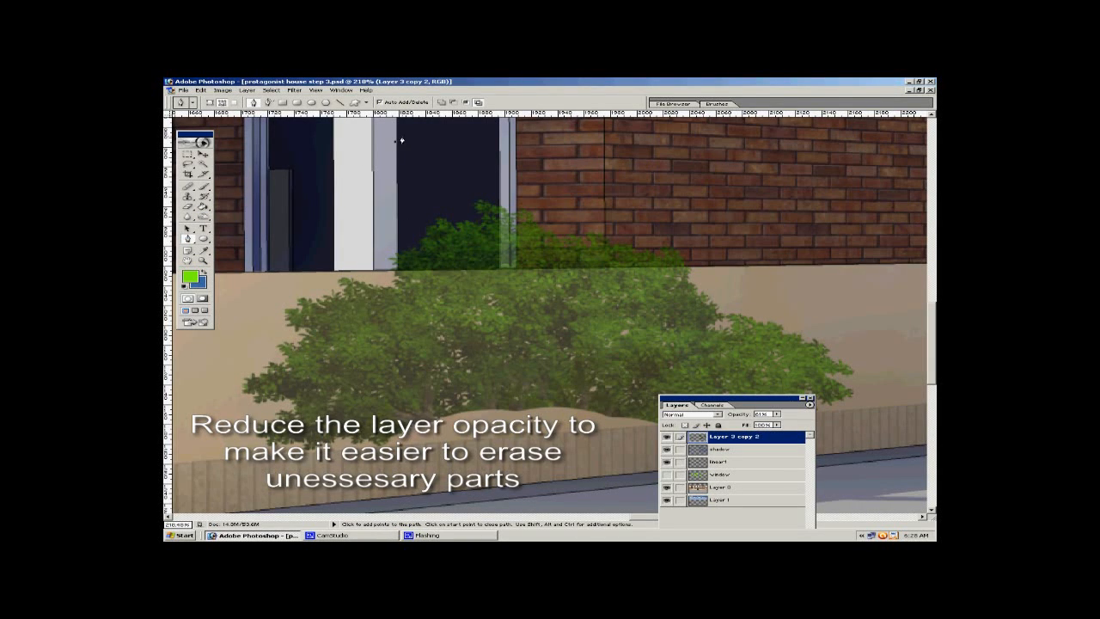
key("ctrl+z")
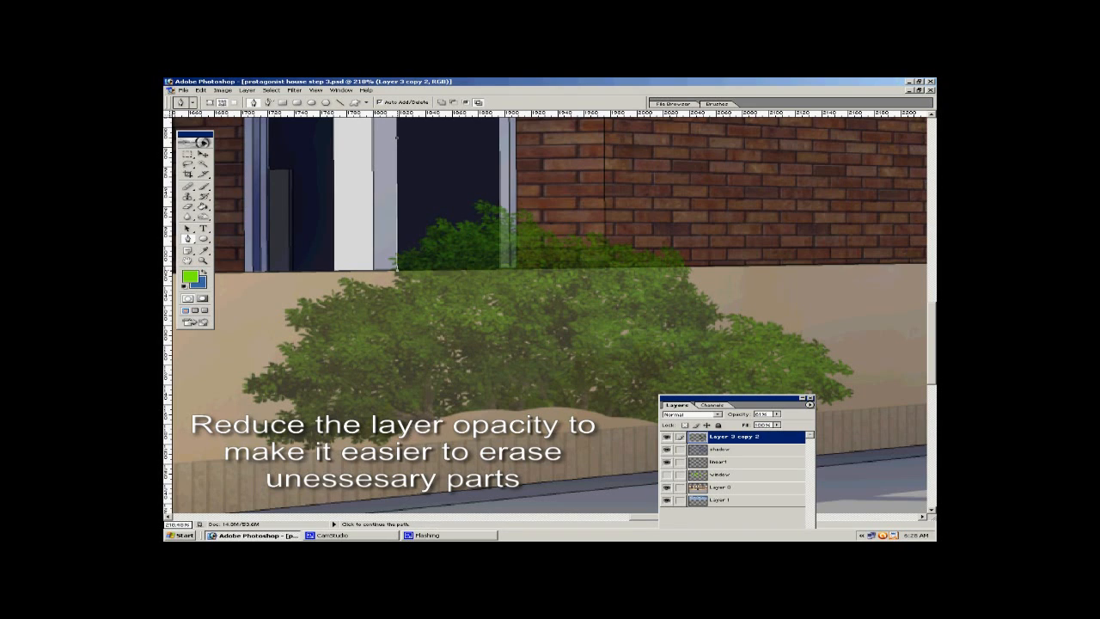
left_click(704, 268)
left_click(855, 327)
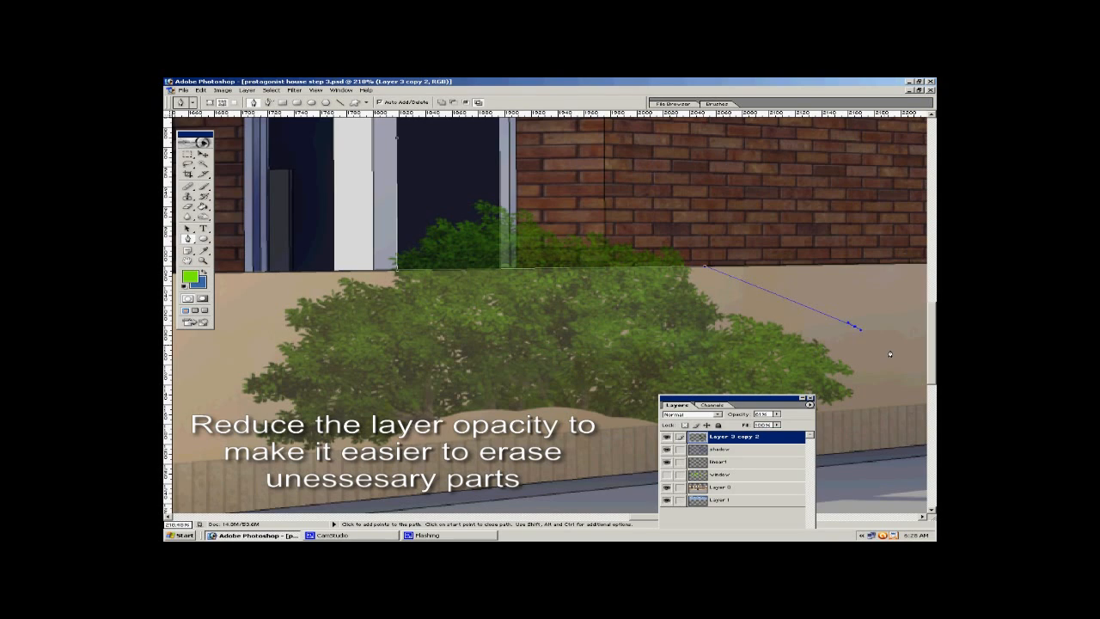
left_click(898, 389)
left_click(894, 442)
left_click(864, 507)
left_click(225, 488)
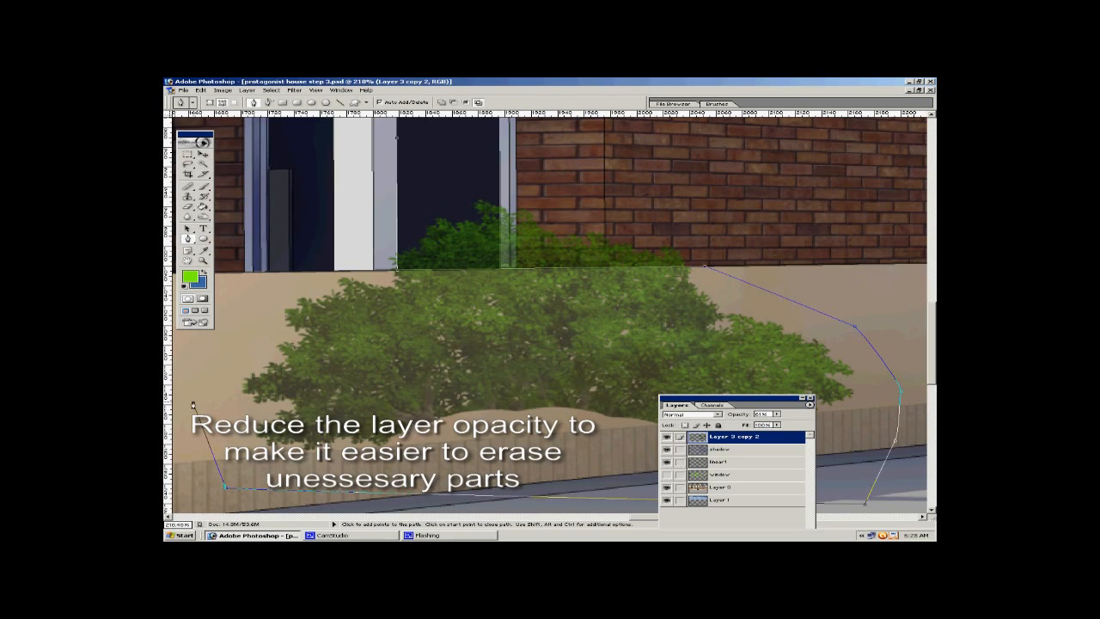
left_click(195, 402)
left_click(281, 281)
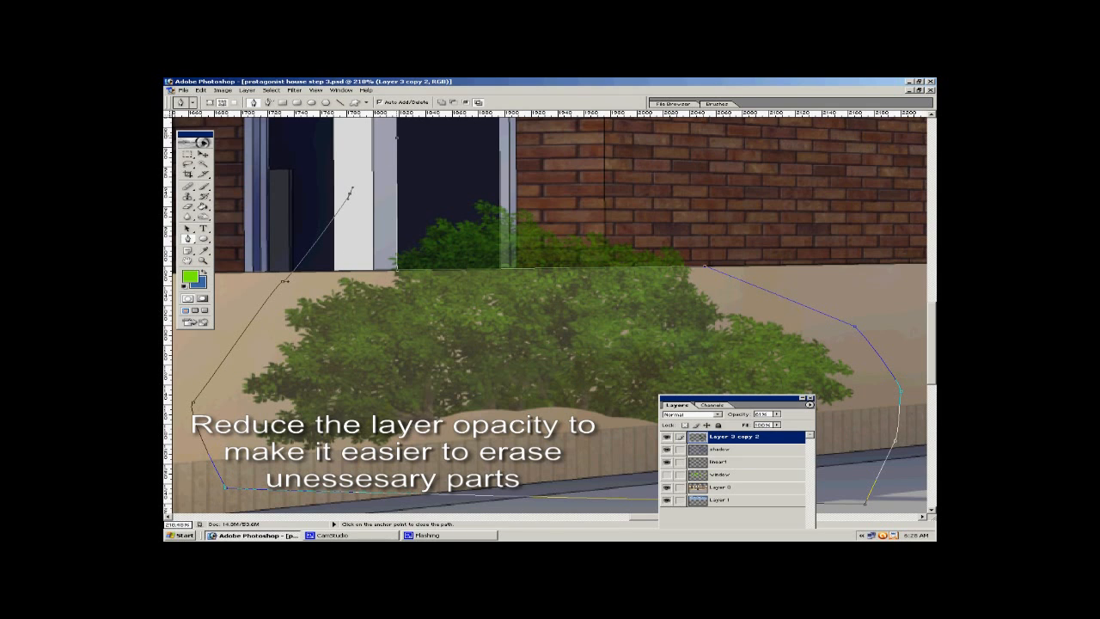
left_click(397, 139)
Turn the path around the gate-side bush into a selection, delete the foliage inside it, and deselect.
right_click(401, 151)
left_click(436, 188)
key("Return")
key("Delete")
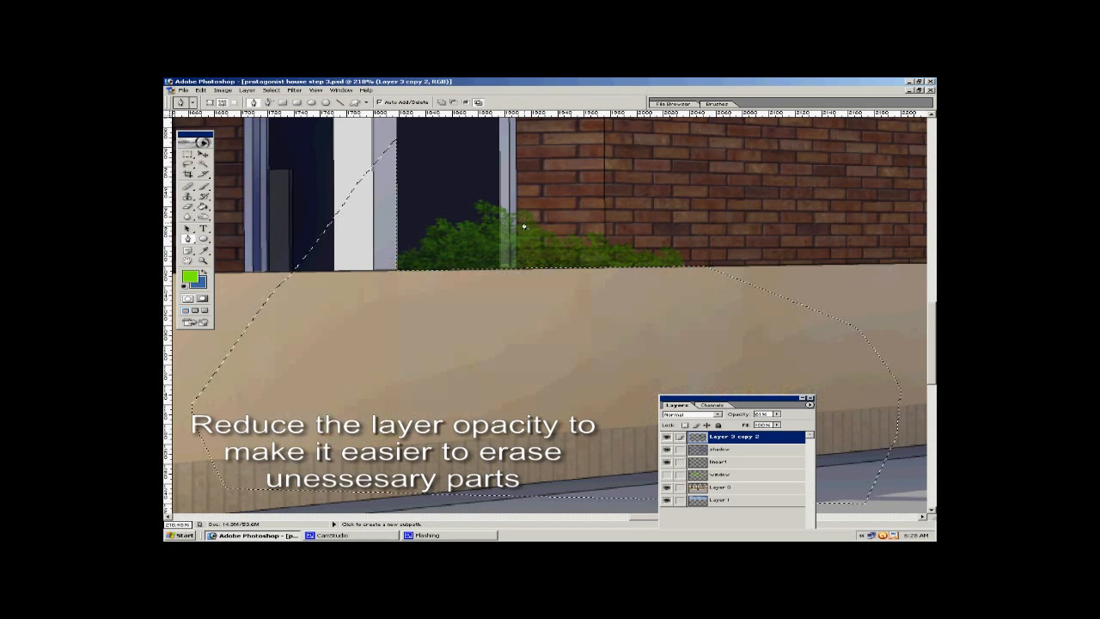
key("ctrl+d")
Trace a closed Pen path along the far-right balcony wall's top edge and around all the foliage hanging below it.
left_click(203, 261)
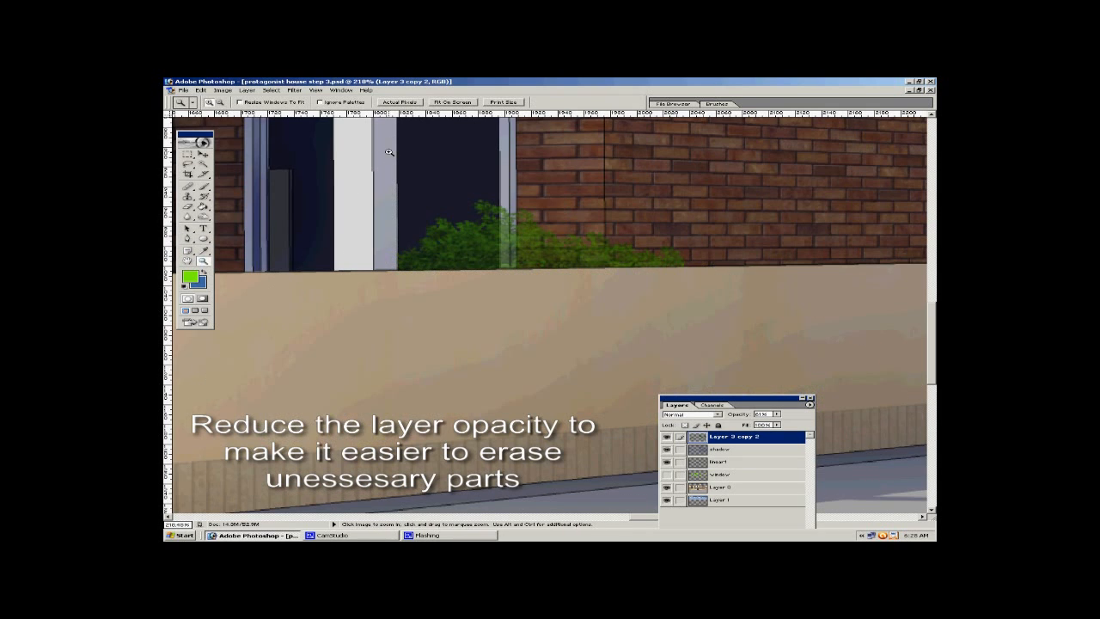
key("ctrl+0")
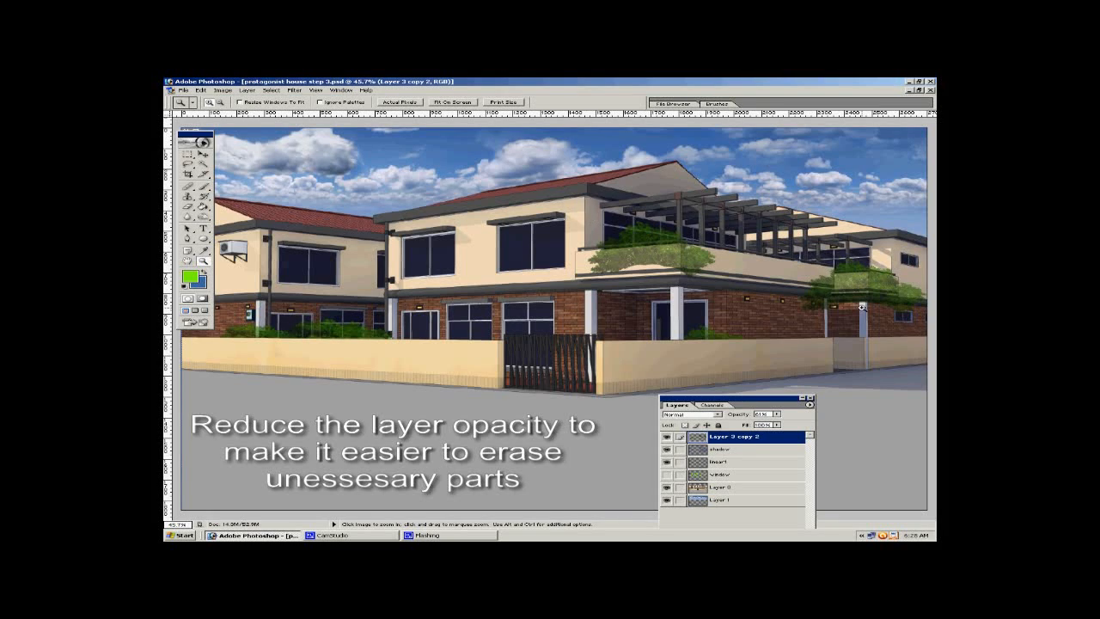
left_click_drag(893, 295, 893, 296)
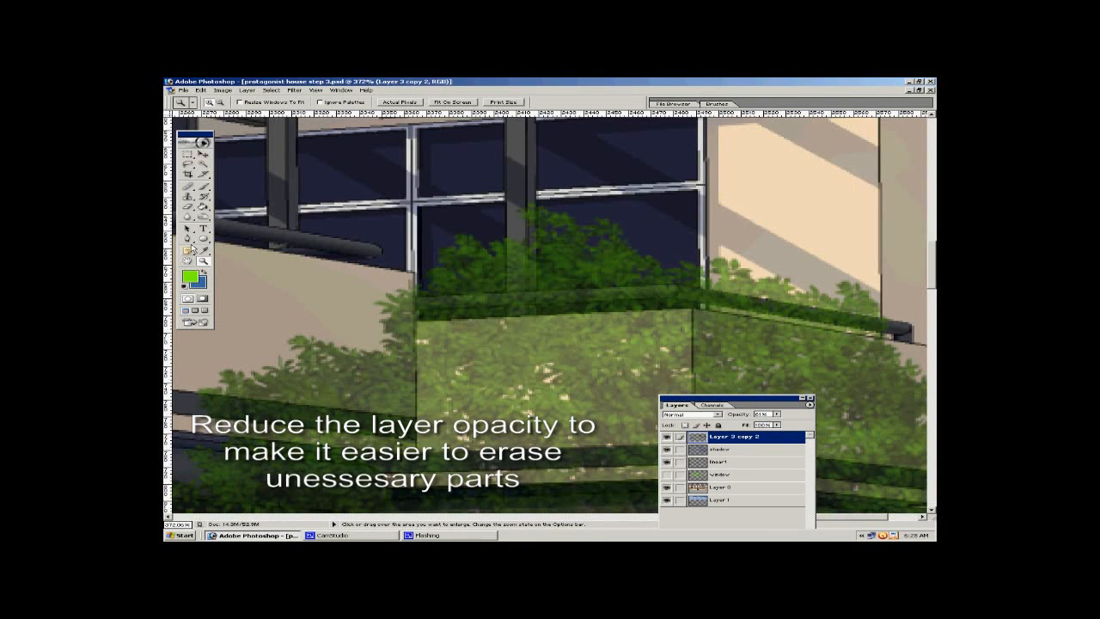
left_click(187, 239)
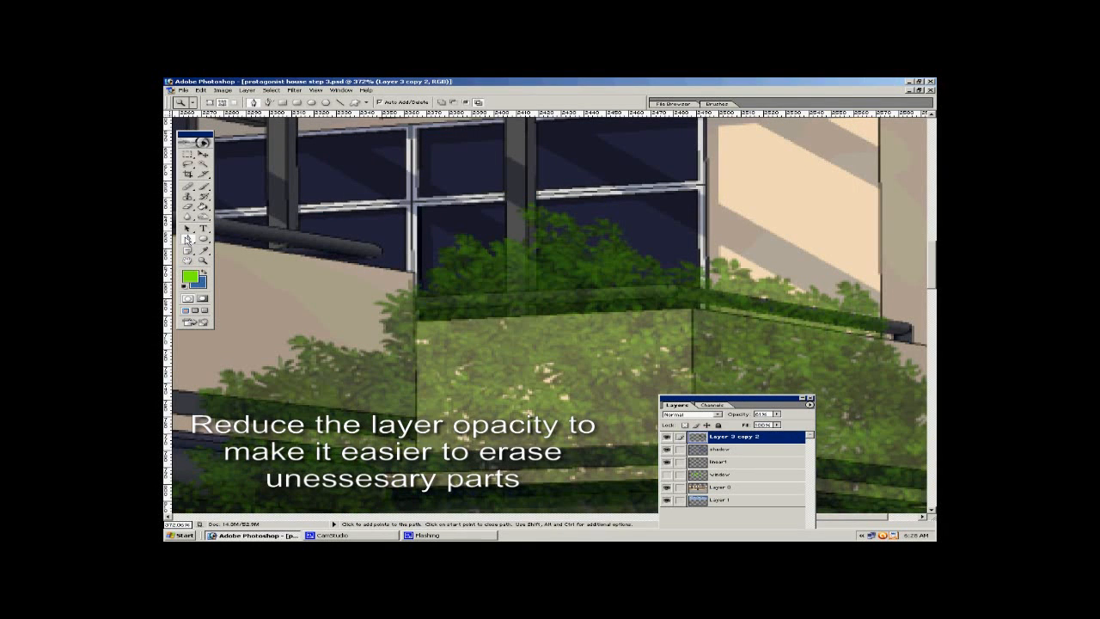
left_click(414, 277)
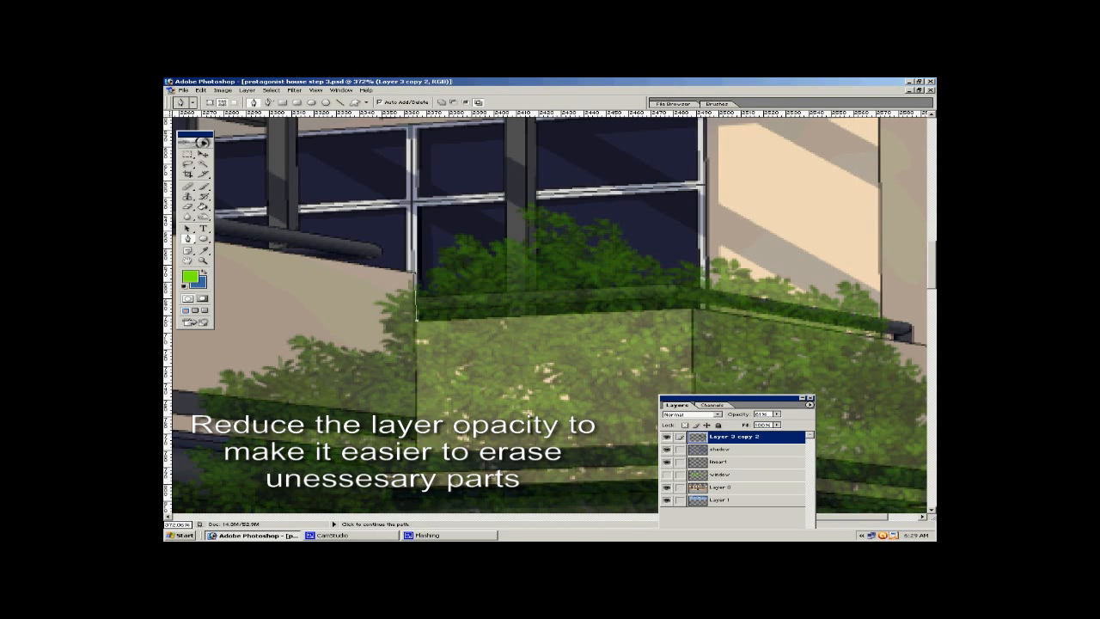
left_click(692, 310)
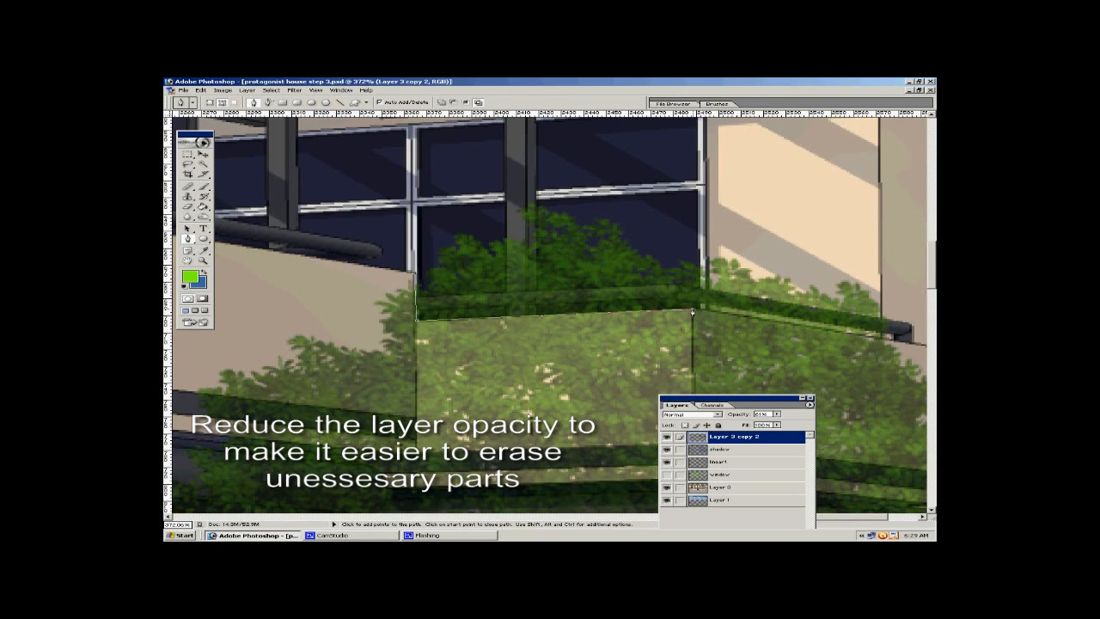
left_click(920, 347)
left_click_drag(920, 347, 861, 215)
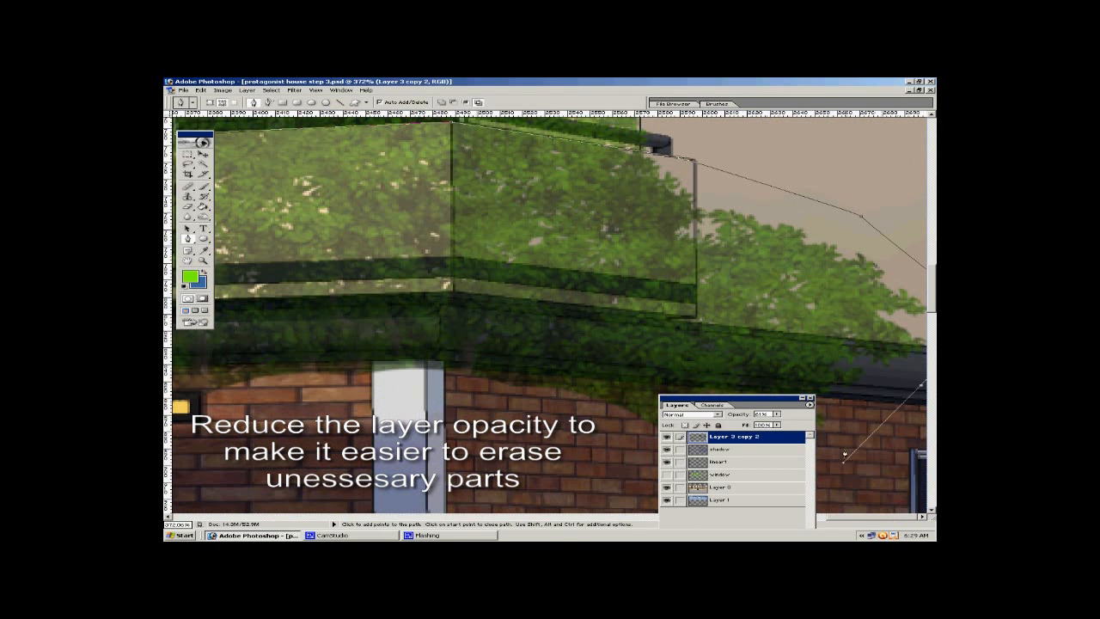
left_click_drag(536, 468, 695, 301)
left_click(823, 360)
left_click(553, 348)
left_click(381, 347)
left_click_drag(263, 319, 596, 356)
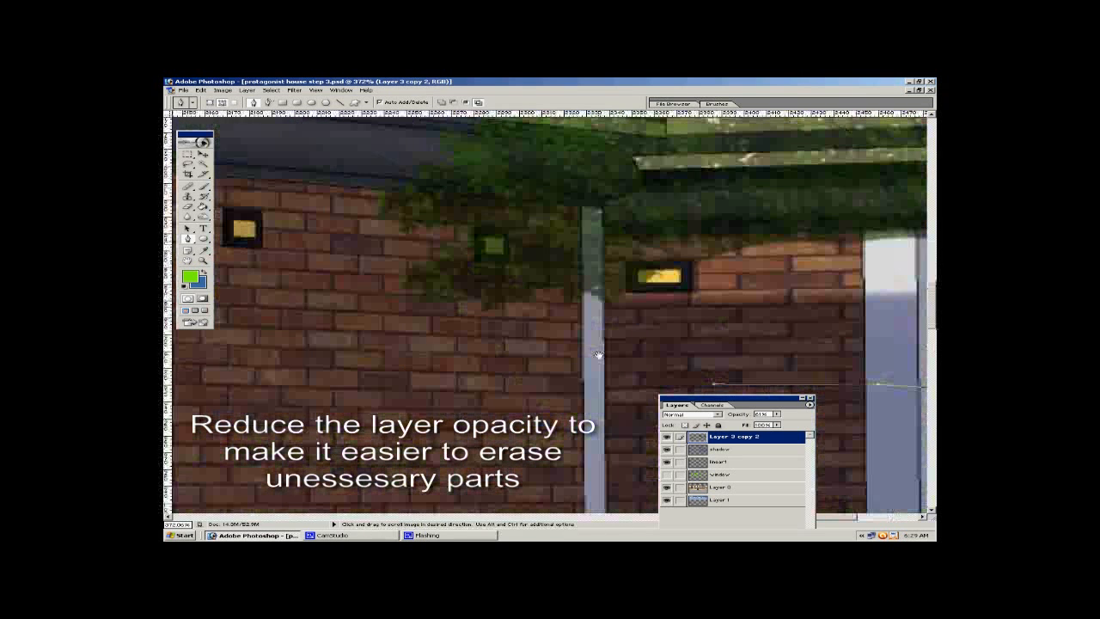
left_click_drag(429, 348, 420, 351)
scroll(418, 361, "up", 8)
left_click_drag(473, 270, 531, 270)
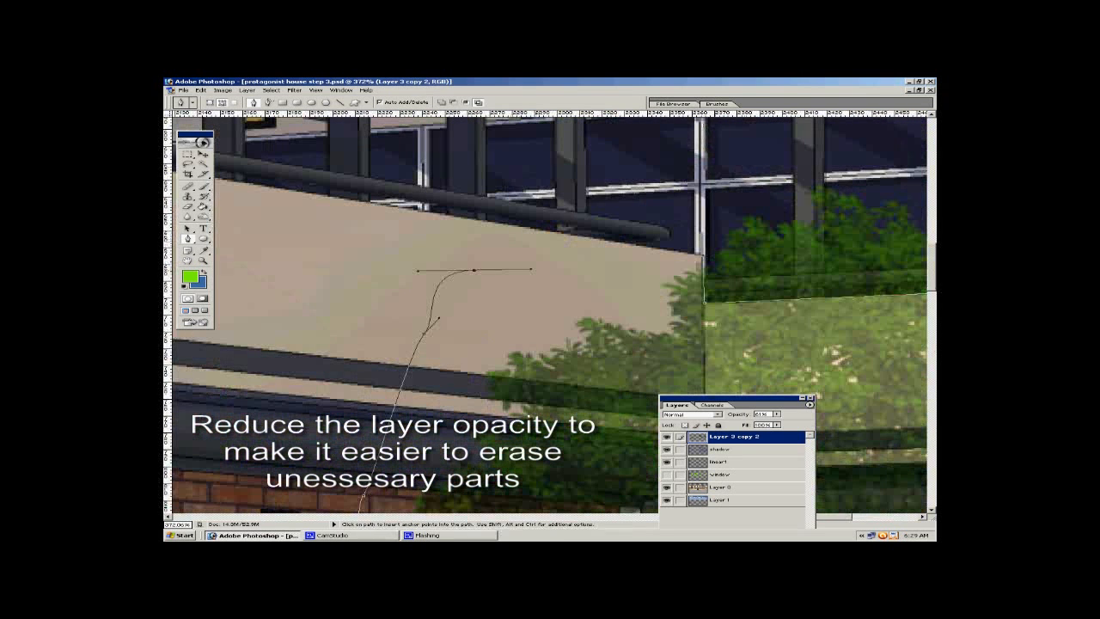
left_click(704, 256)
Make a 0 px feather selection from the balcony path, delete the foliage below the wall's top edge, and deselect.
right_click(662, 276)
left_click(700, 312)
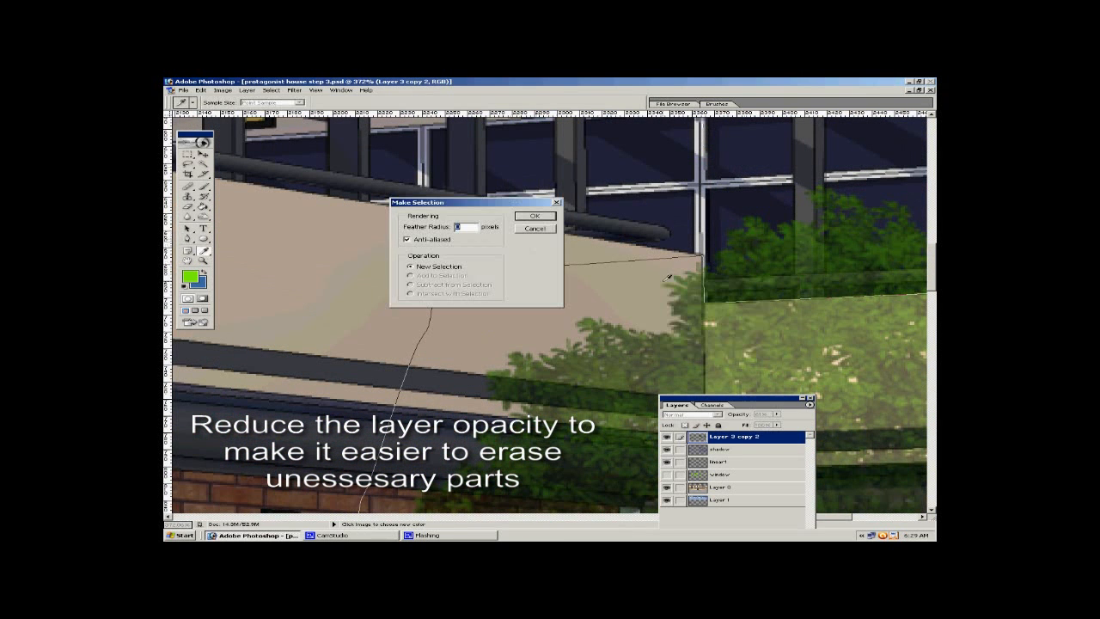
left_click(539, 217)
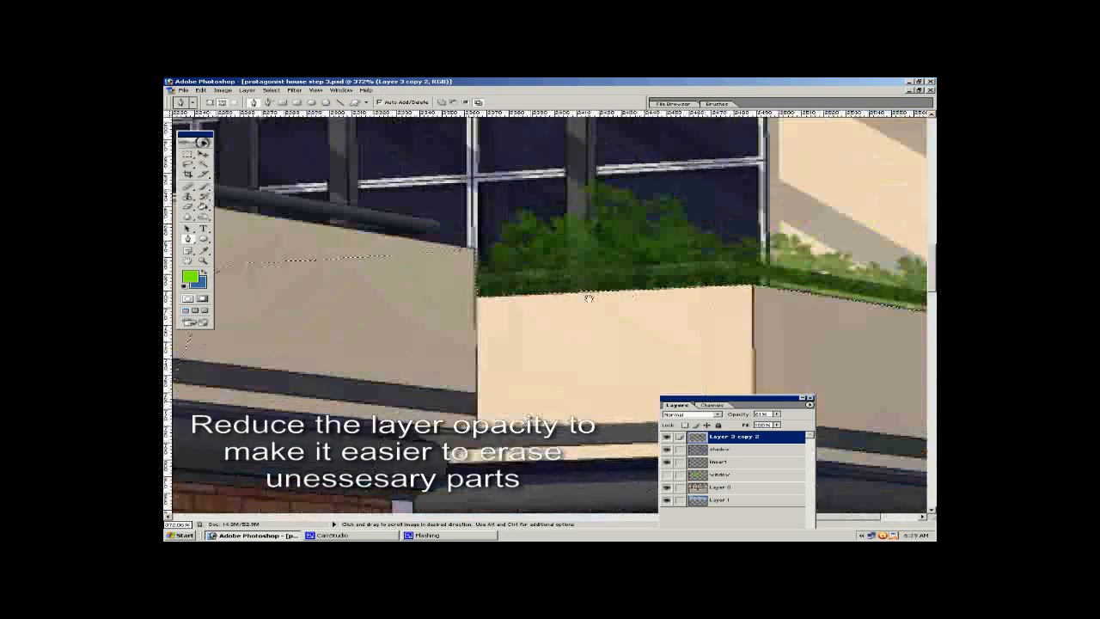
key("ctrl+d")
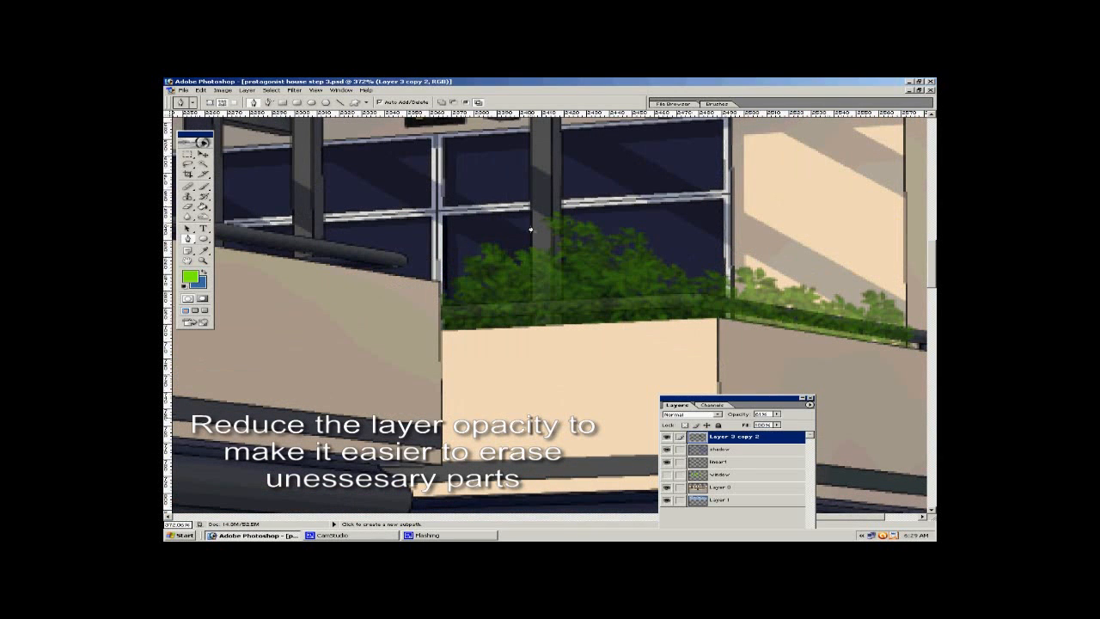
Outline the dark post in front of the balcony windows with a Pen path, select it, and delete the foliage covering it.
left_click(532, 227)
left_click(532, 333)
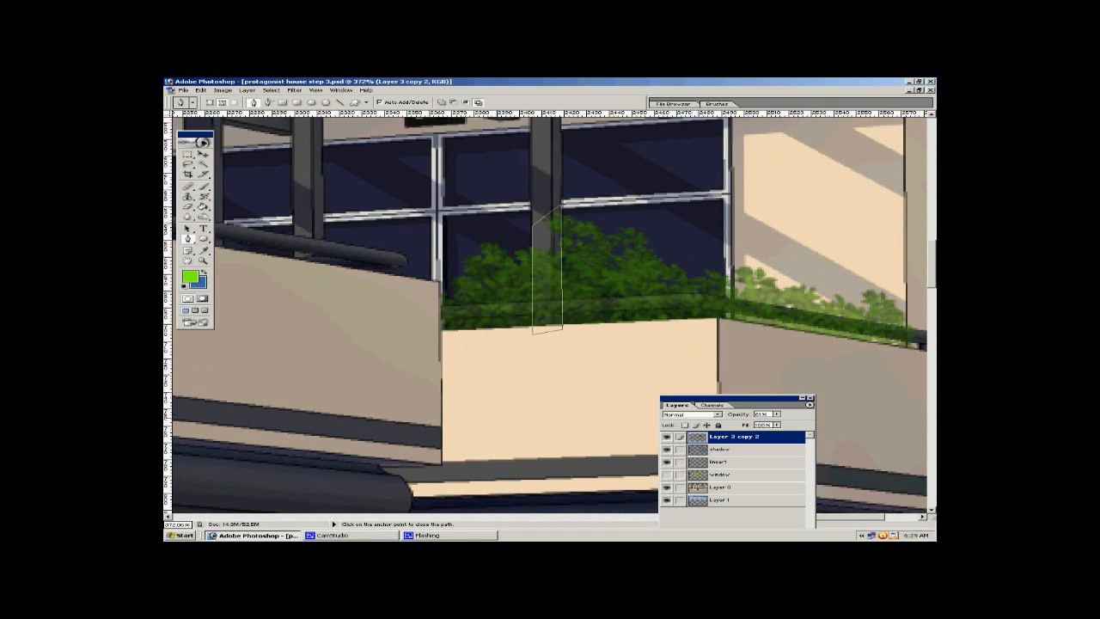
right_click(570, 216)
left_click(593, 256)
left_click(535, 216)
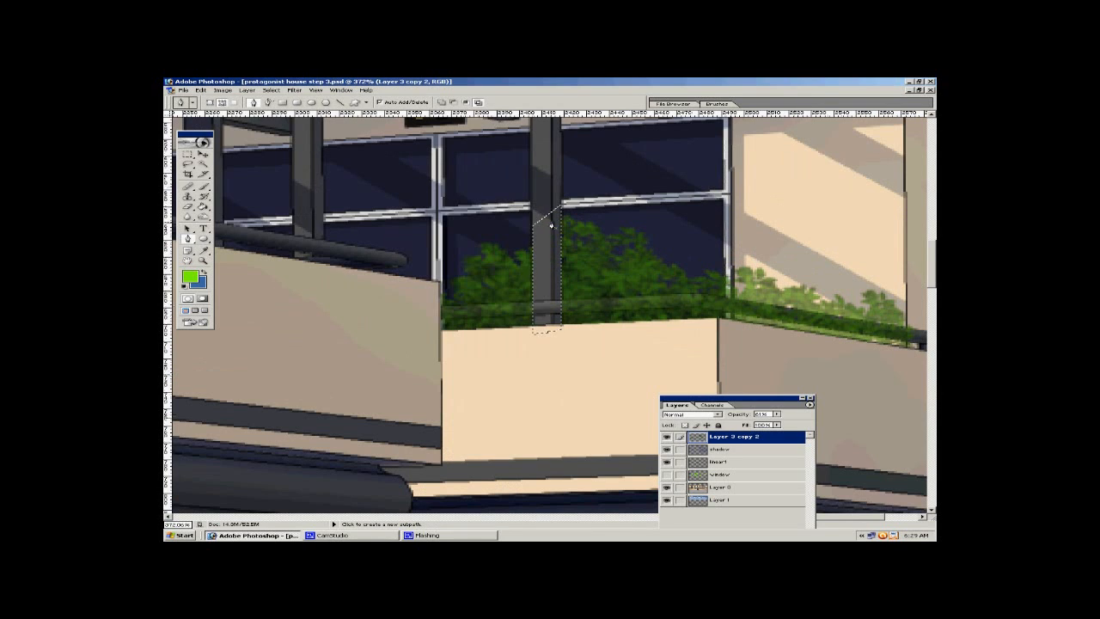
Trace a closed Pen path around the far-right balcony's railing, following its front and side sections across the foliage.
left_click(439, 308)
left_click(701, 297)
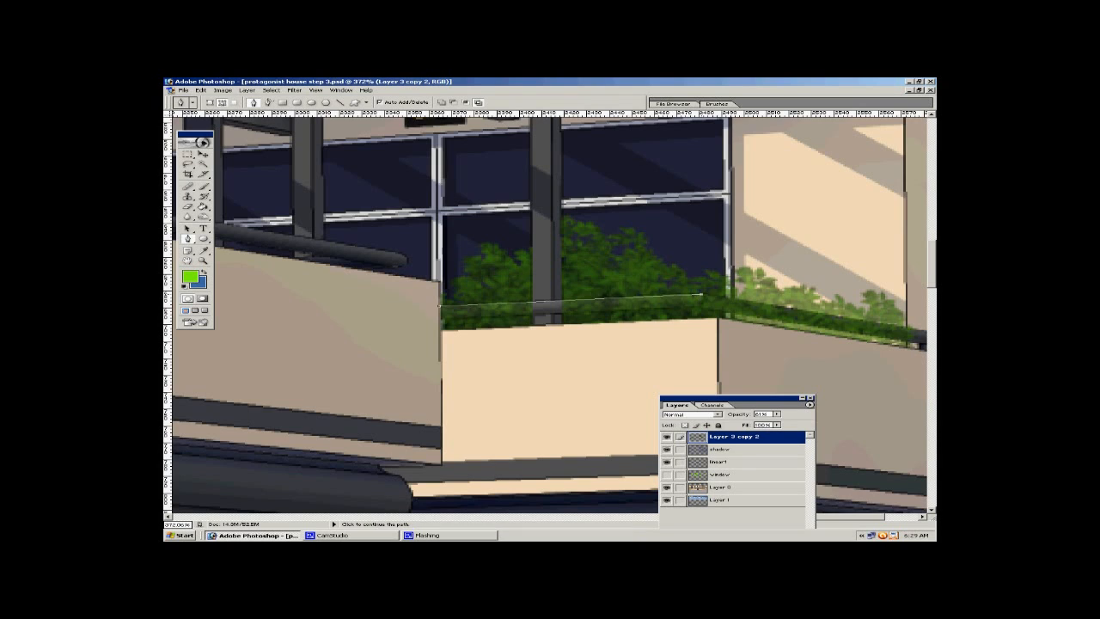
left_click_drag(737, 286, 471, 212)
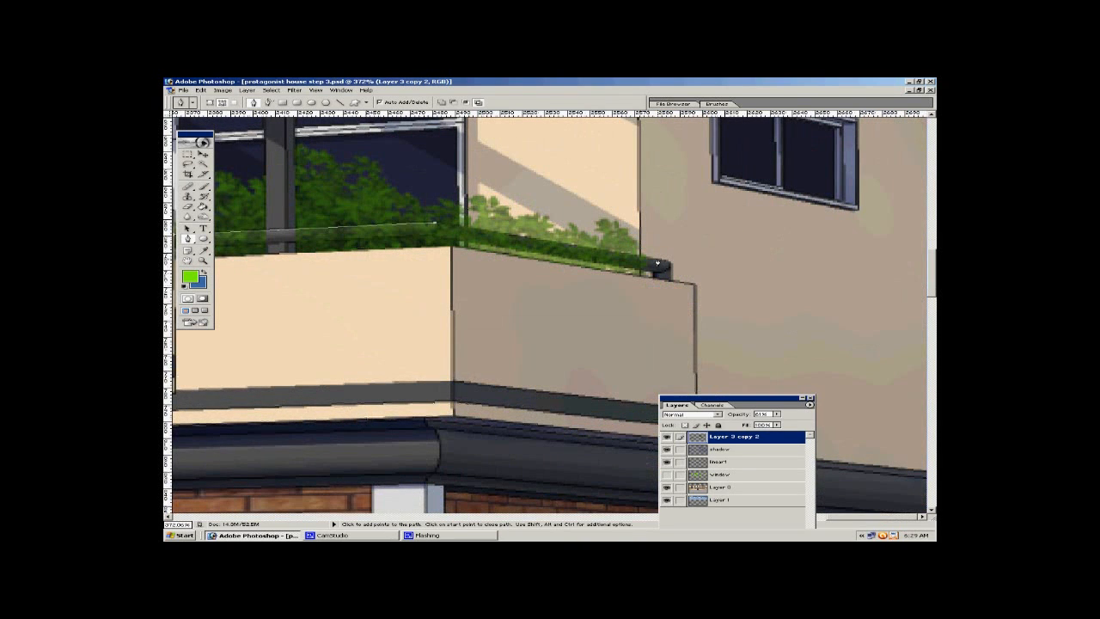
left_click(659, 273)
left_click_drag(435, 239, 634, 267)
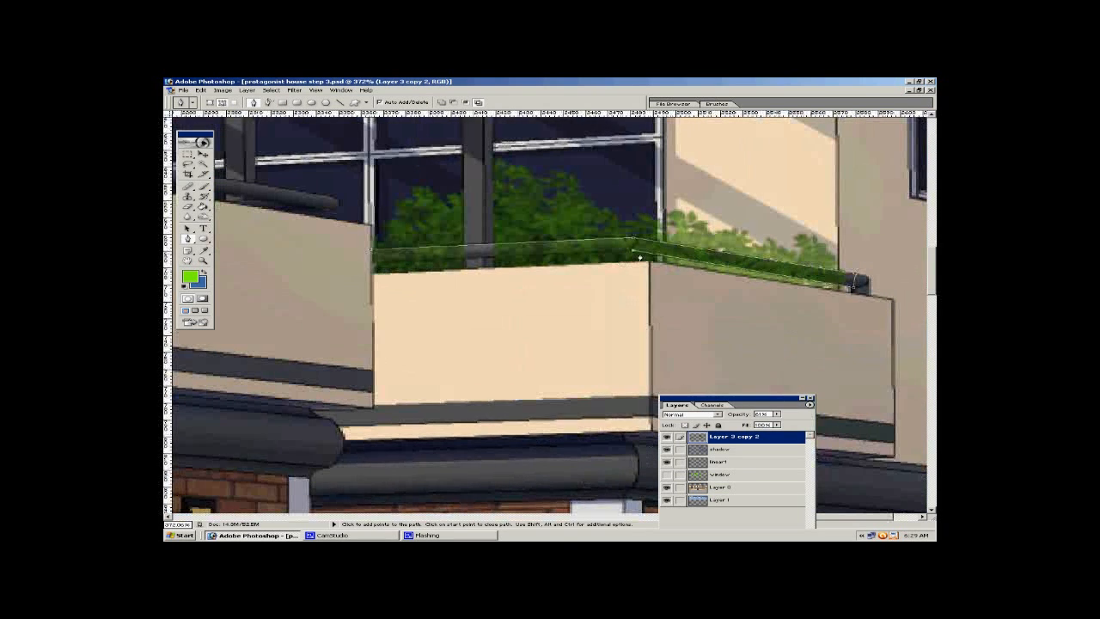
left_click(633, 250)
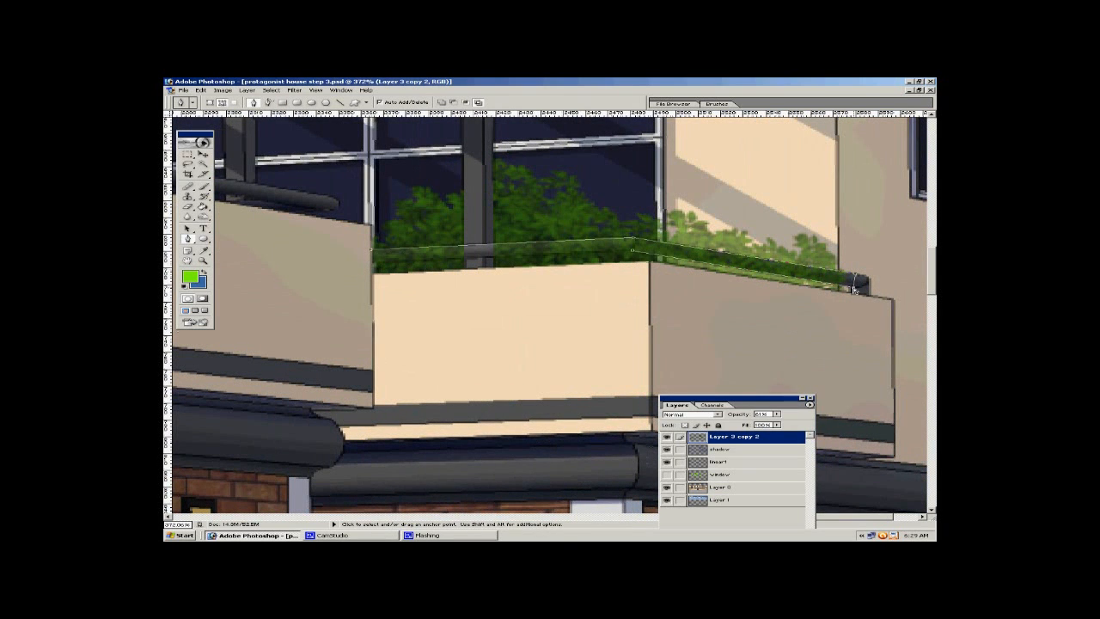
left_click(369, 250)
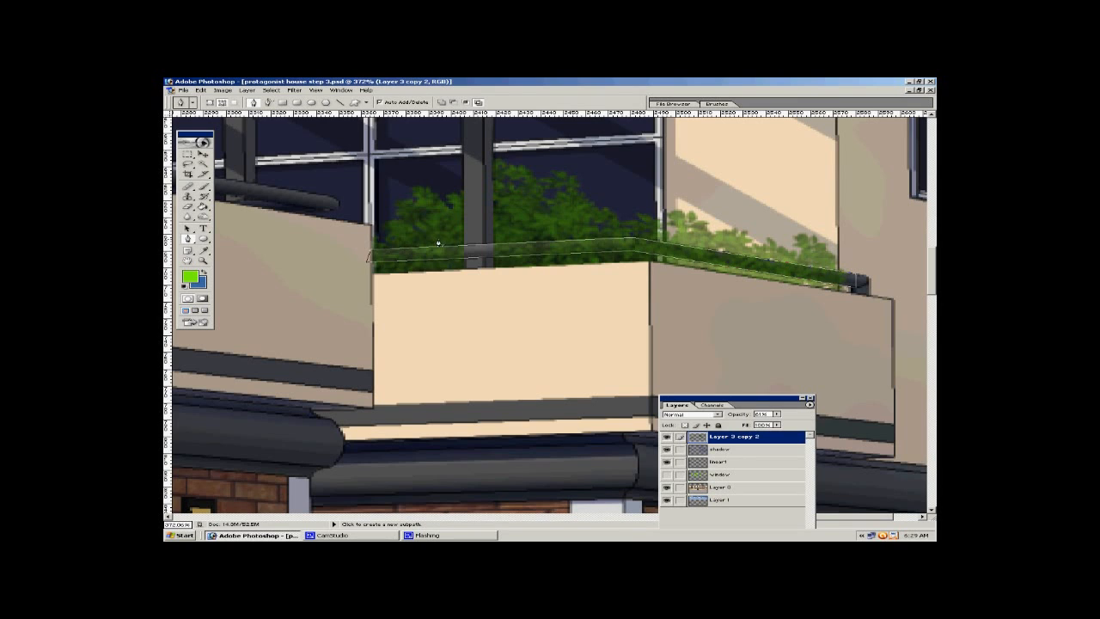
Turn the far-right railing path into a selection, delete the foliage covering the railing, and deselect.
right_click(442, 239)
left_click(475, 275)
left_click(534, 216)
key("Delete")
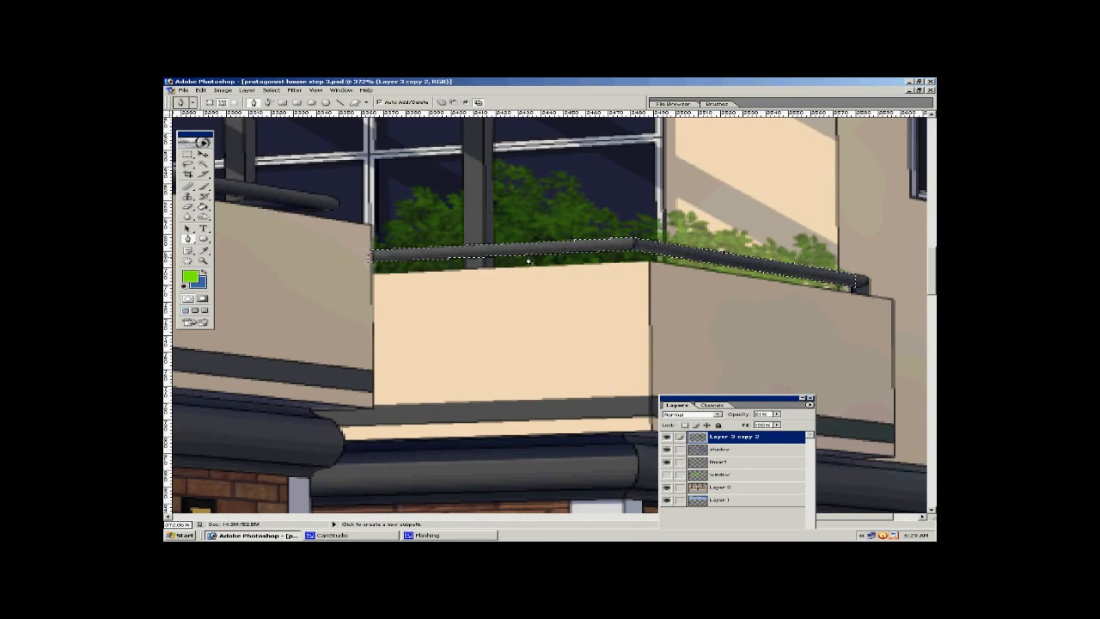
key("ctrl+d")
Trace a closed Pen path along the main balcony wall's top edge and around all the foliage hanging below it.
left_click_drag(421, 291, 903, 292)
left_click_drag(324, 180, 737, 326)
left_click_drag(241, 247, 865, 341)
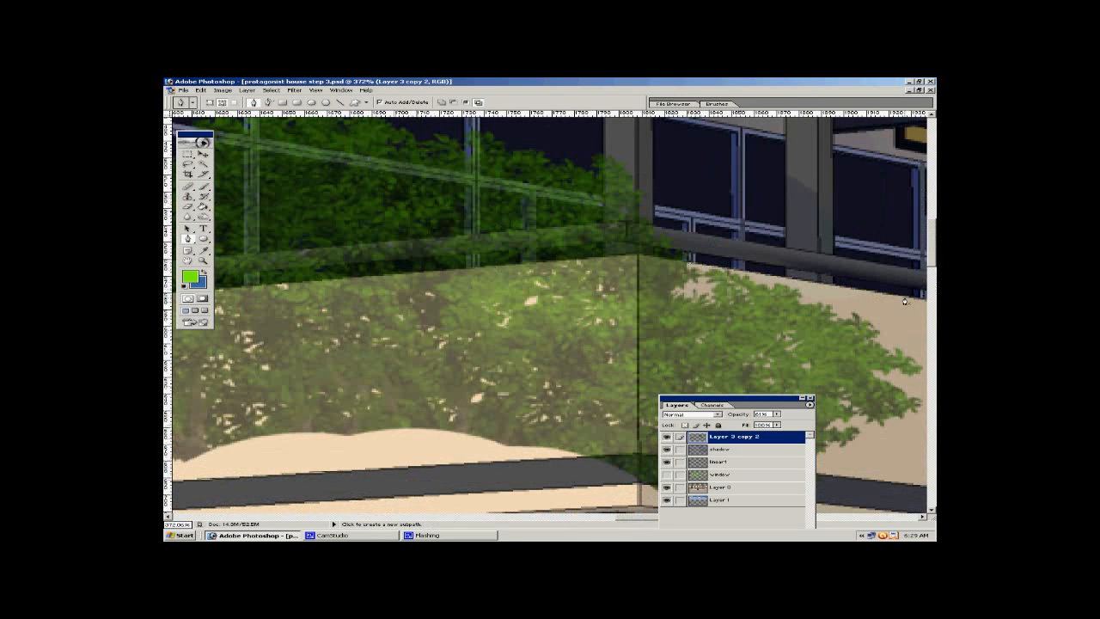
left_click(638, 256)
left_click_drag(176, 303, 571, 309)
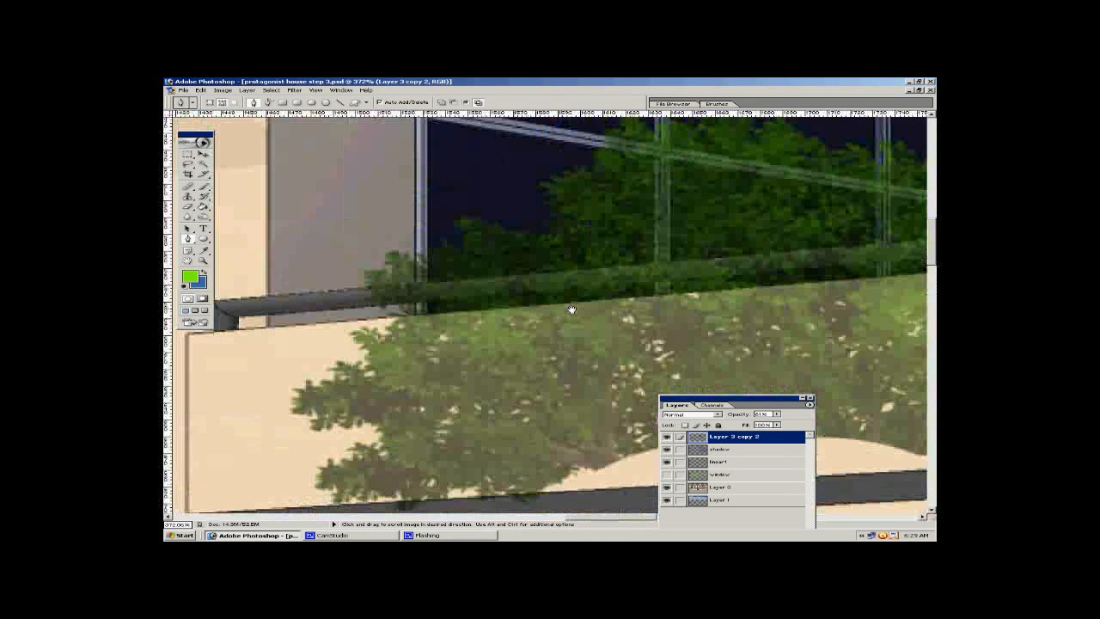
left_click(346, 322)
left_click_drag(345, 322, 492, 200)
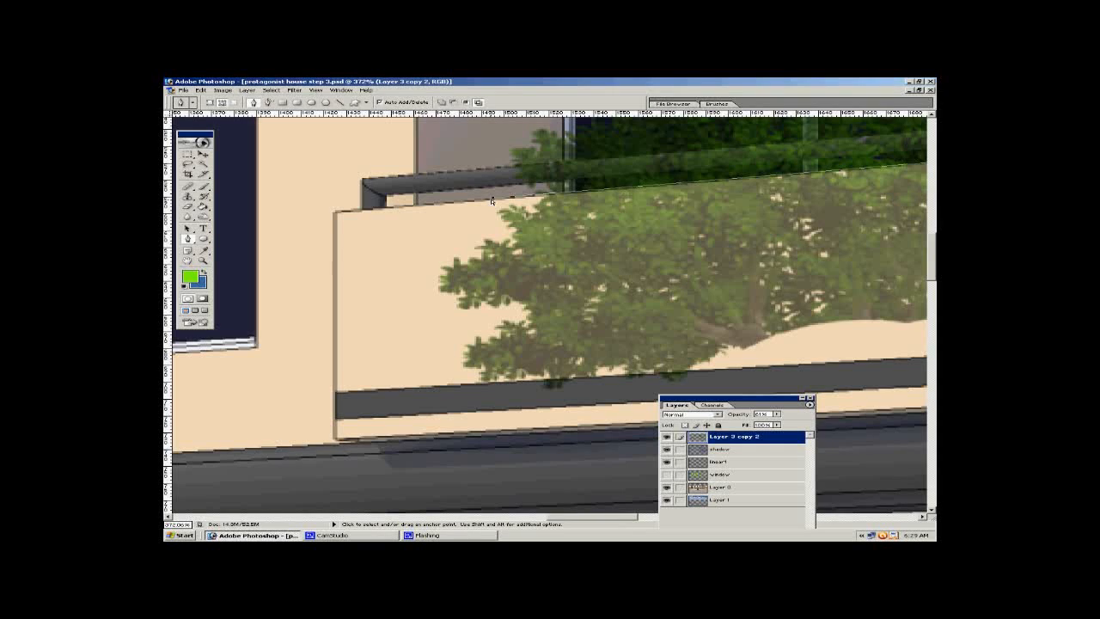
left_click(385, 306)
left_click_drag(393, 375, 398, 381)
left_click_drag(471, 398, 390, 241)
left_click_drag(461, 277, 501, 286)
left_click(728, 284)
left_click_drag(807, 248, 349, 329)
left_click_drag(684, 351, 439, 304)
left_click_drag(709, 307, 790, 201)
left_click_drag(775, 194, 668, 376)
left_click(657, 273)
left_click(562, 240)
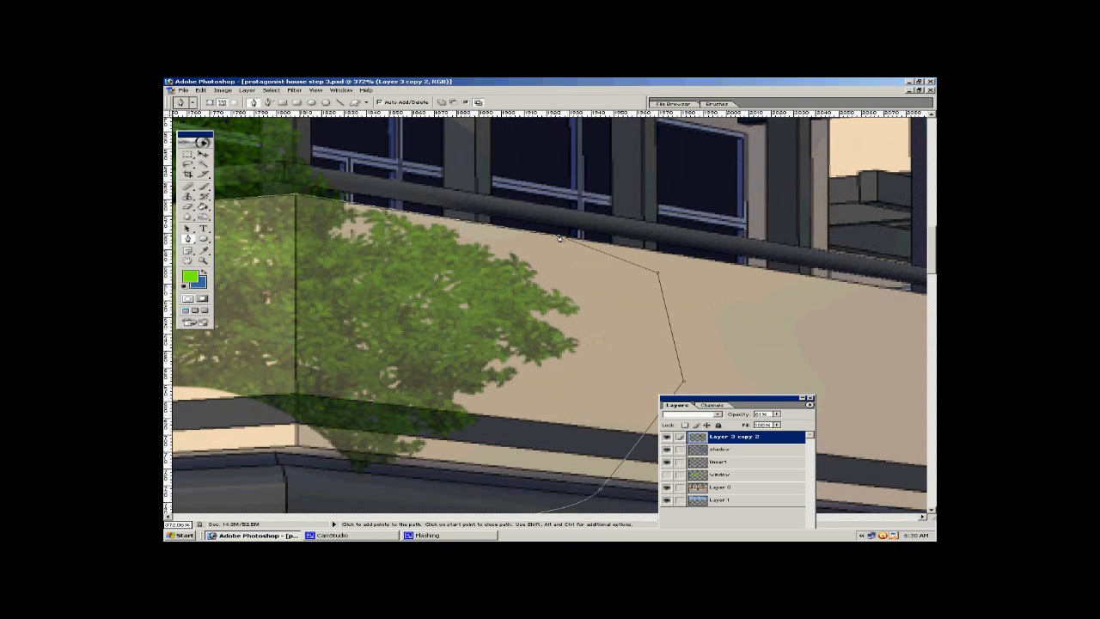
Make a selection from the main balcony wall path, delete the foliage over the wall, and deselect.
right_click(564, 242)
left_click(588, 274)
left_click(528, 218)
key("Delete")
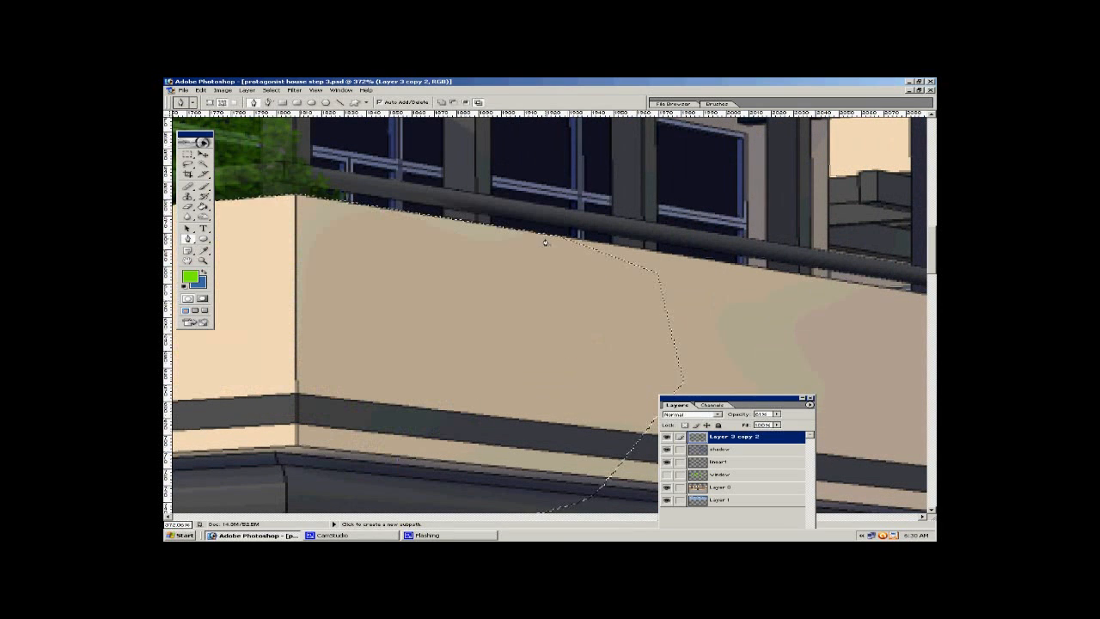
key("ctrl+d")
Outline the main balcony's railing with a closed Pen path, around the corner and past both ends of the foliage.
left_click_drag(279, 211, 813, 306)
left_click_drag(211, 327, 577, 297)
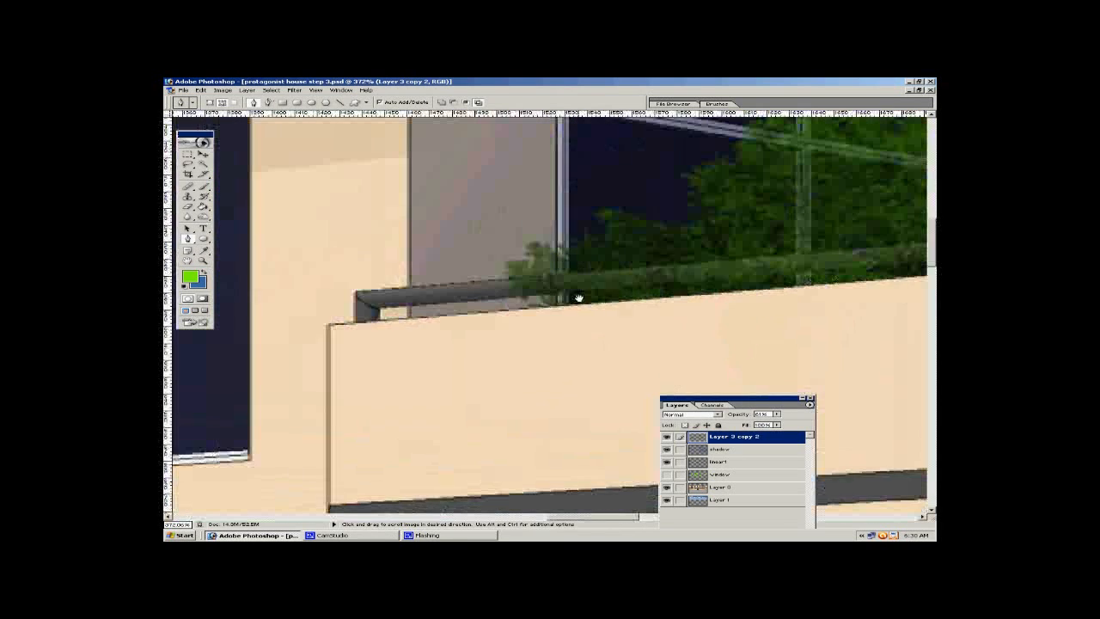
left_click(474, 284)
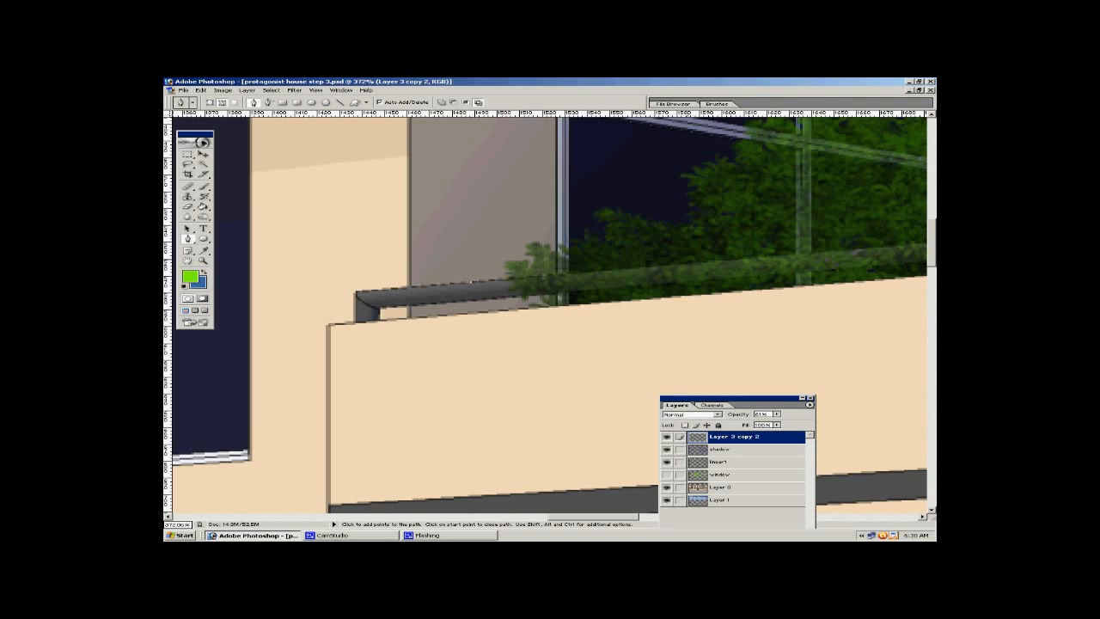
left_click_drag(808, 262, 448, 289)
left_click_drag(673, 289, 468, 294)
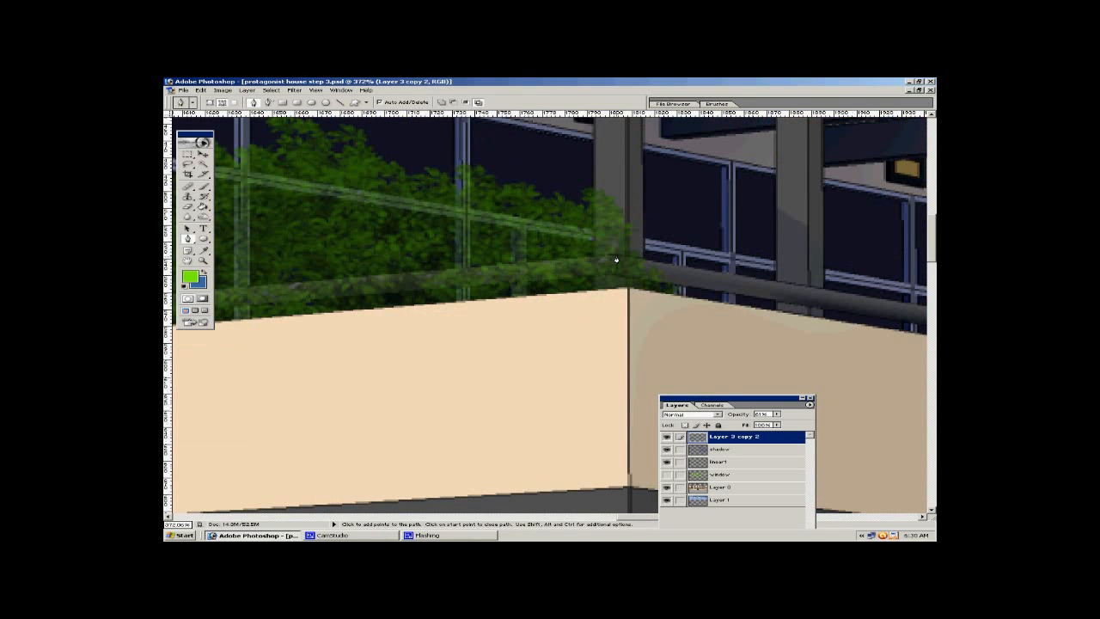
left_click(616, 257)
left_click(765, 282)
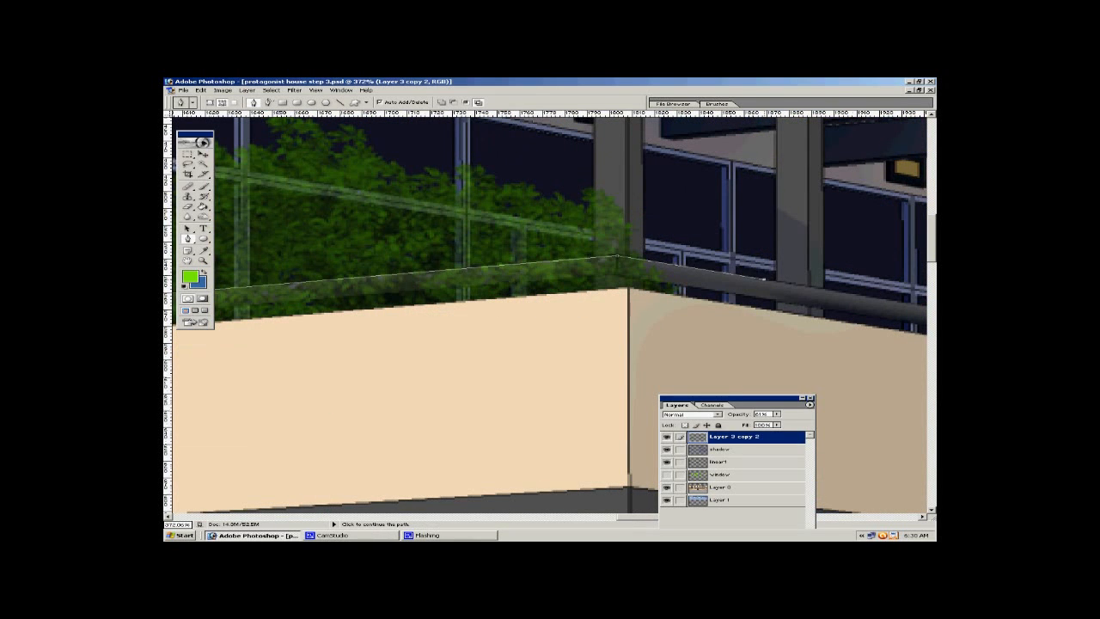
left_click(768, 301)
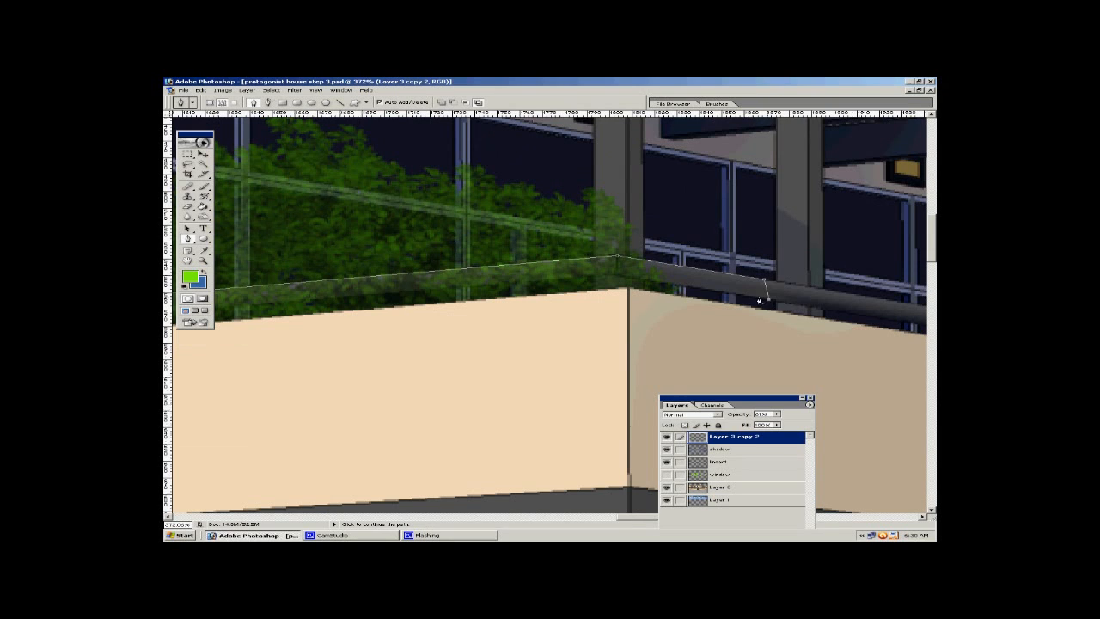
left_click(618, 278)
left_click_drag(481, 299, 926, 282)
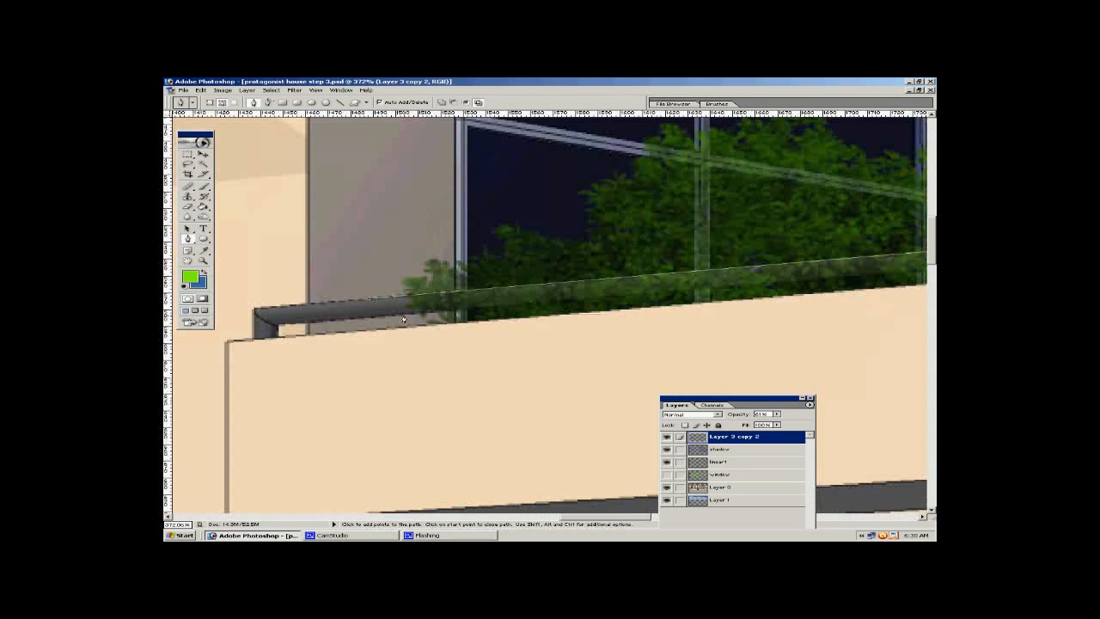
left_click(383, 318)
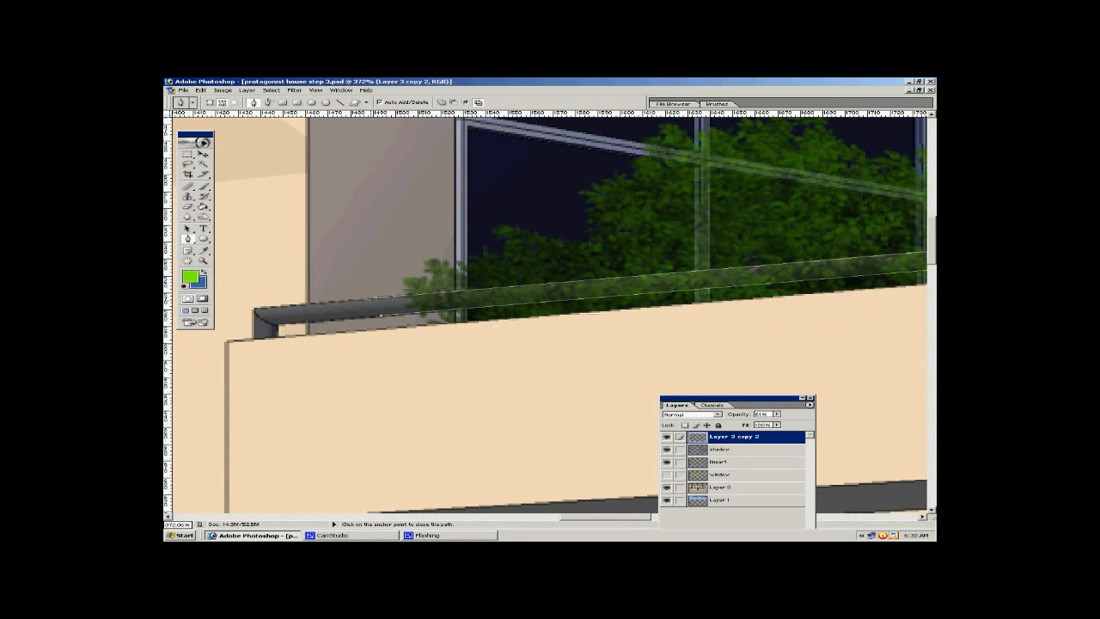
left_click(370, 299)
Convert the main balcony railing path to a selection, delete the foliage covering the railing, and deselect.
right_click(481, 269)
left_click(513, 304)
left_click(534, 218)
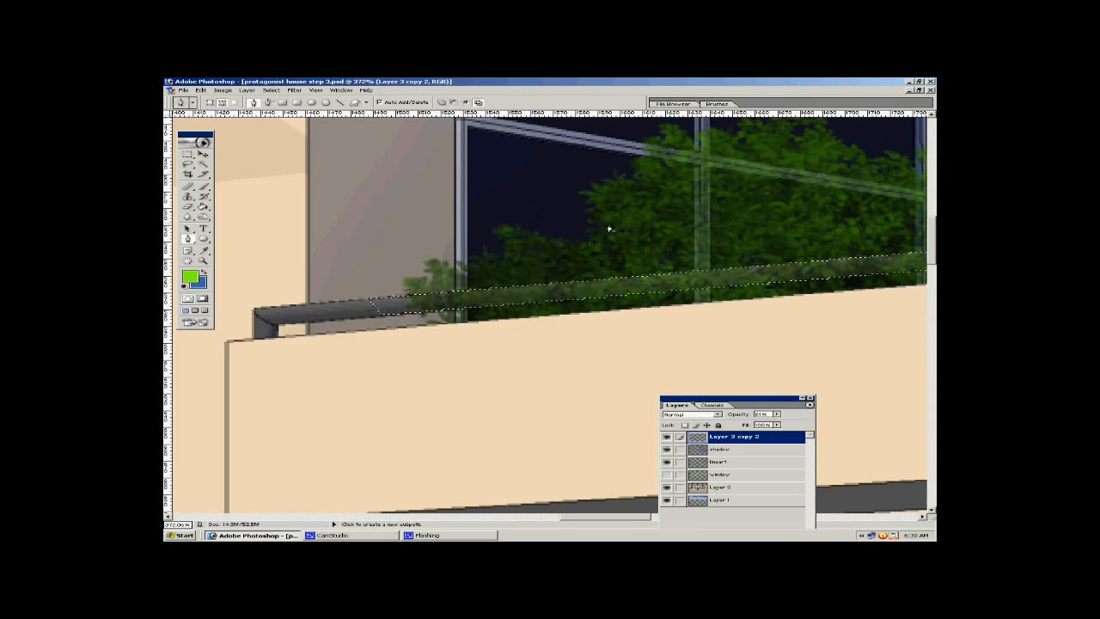
key("Delete")
key("ctrl+d")
Draw a closed Pen path around the corner post behind the main balcony railing where foliage overlaps it.
left_click_drag(859, 310, 378, 317)
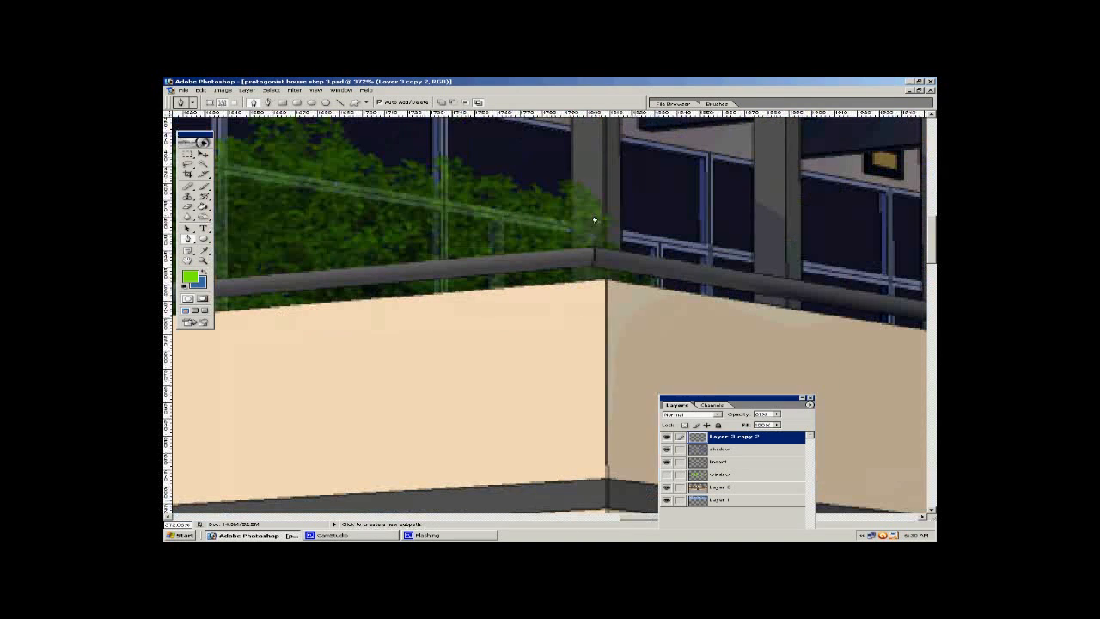
left_click(572, 173)
left_click(575, 292)
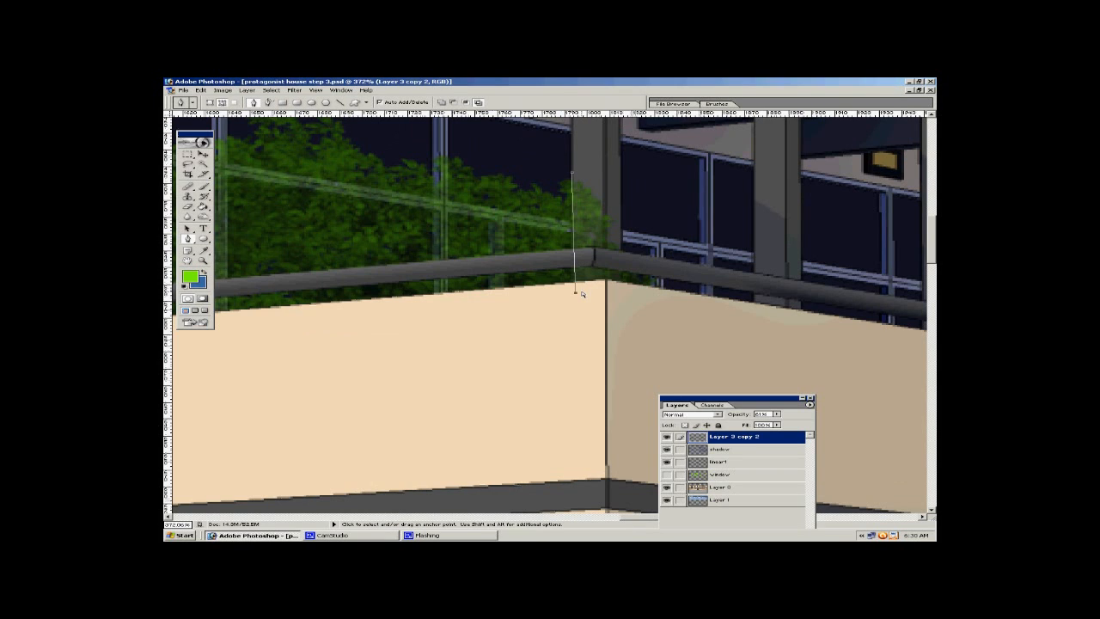
left_click_drag(576, 294, 572, 297)
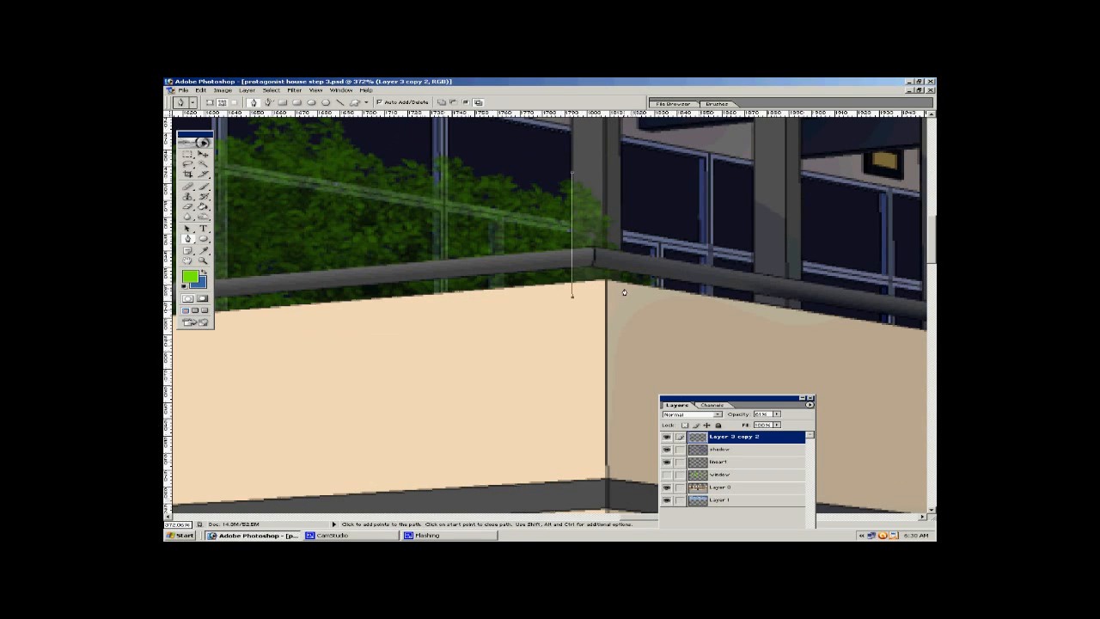
left_click(620, 168)
left_click(575, 175)
Make a selection from the corner post path, delete the foliage covering the post, and deselect.
right_click(593, 186)
left_click(620, 225)
left_click(546, 218)
key("Delete")
key("ctrl+d")
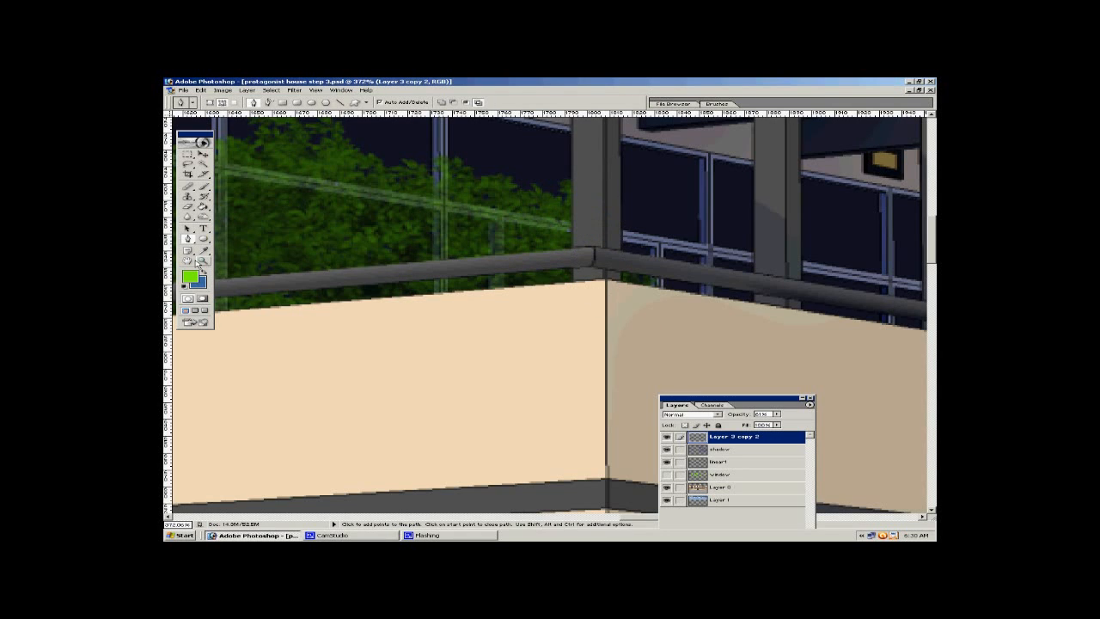
Set the opacity of Layer 3 copy 2 to 100% and inspect the foliage on both balconies.
left_click(203, 260)
left_click(452, 102)
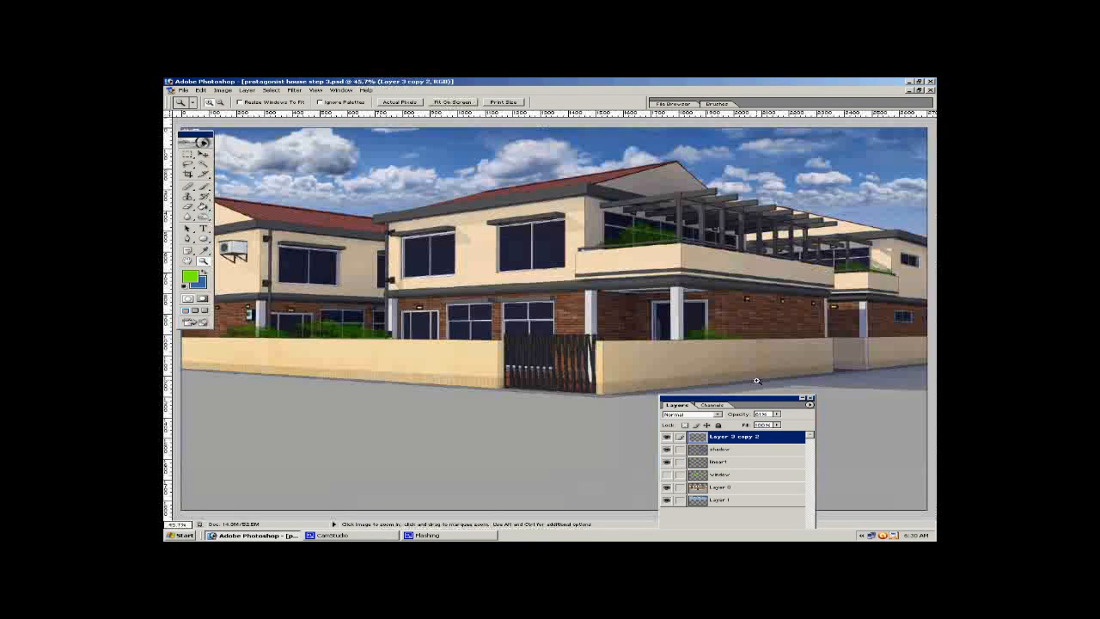
left_click(778, 414)
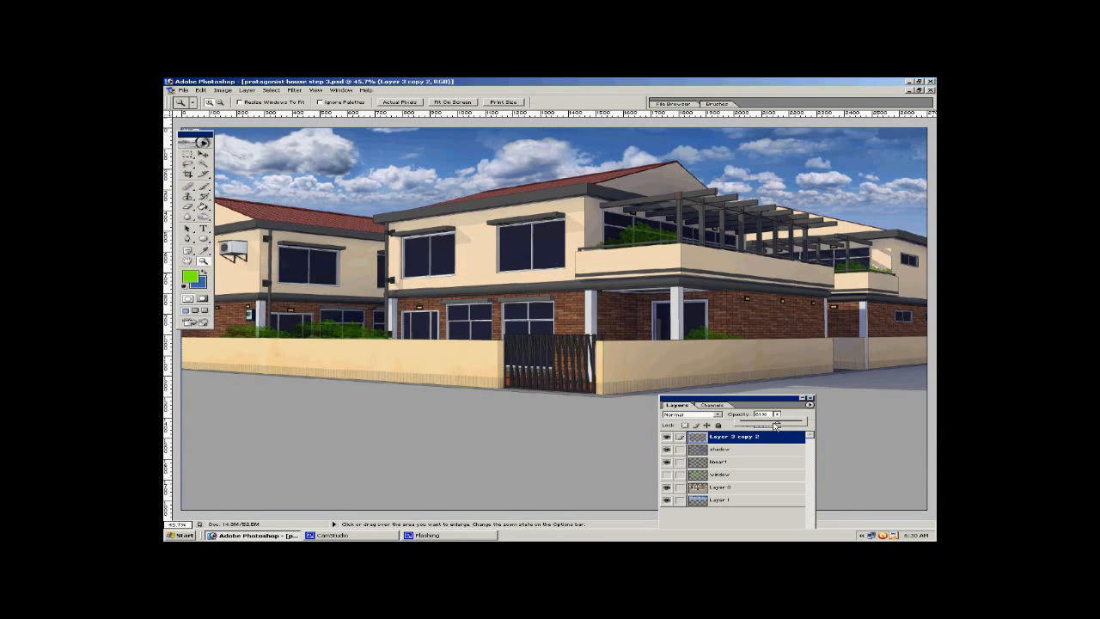
left_click_drag(795, 244, 904, 303)
left_click(465, 102)
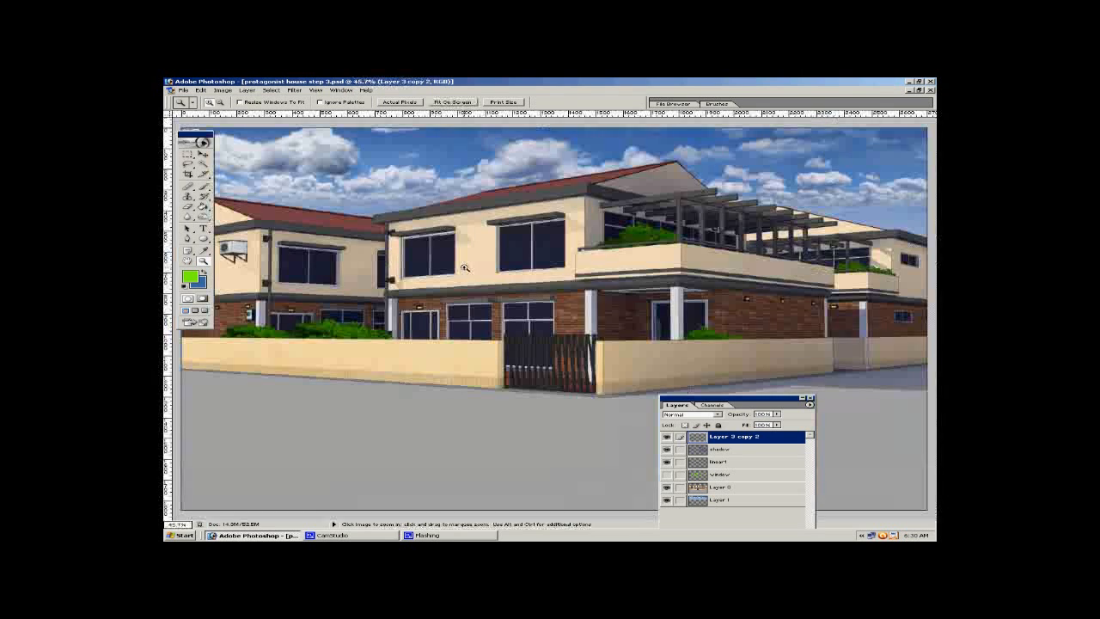
left_click_drag(588, 207, 722, 283)
left_click(454, 103)
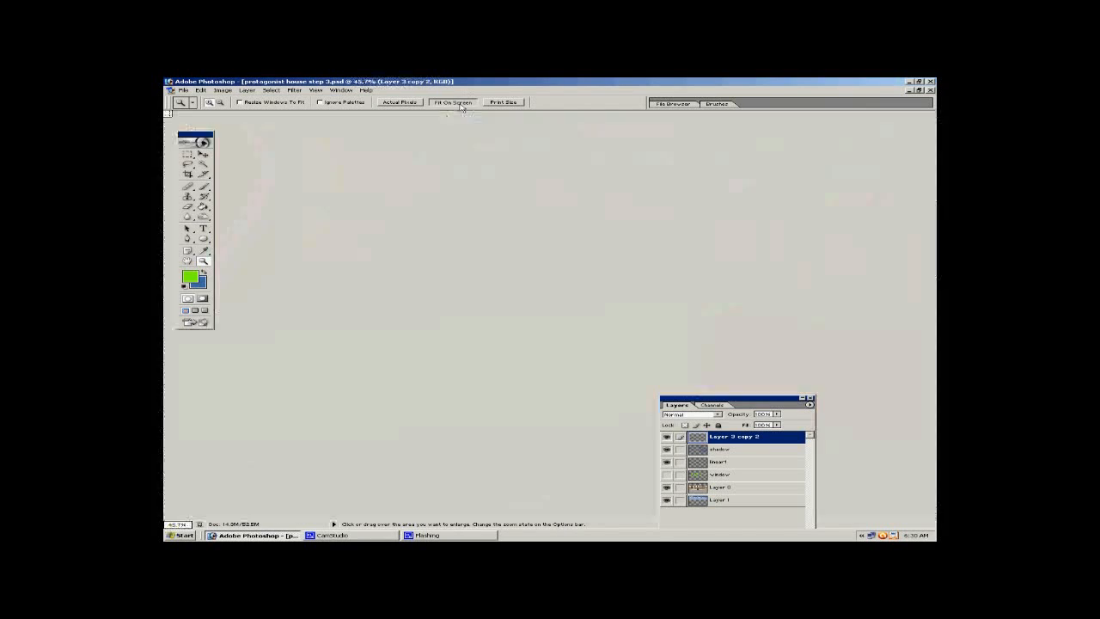
Select the area around both bushes behind the front wall left of the gate with a rectangular marquee.
left_click(446, 335, "alt")
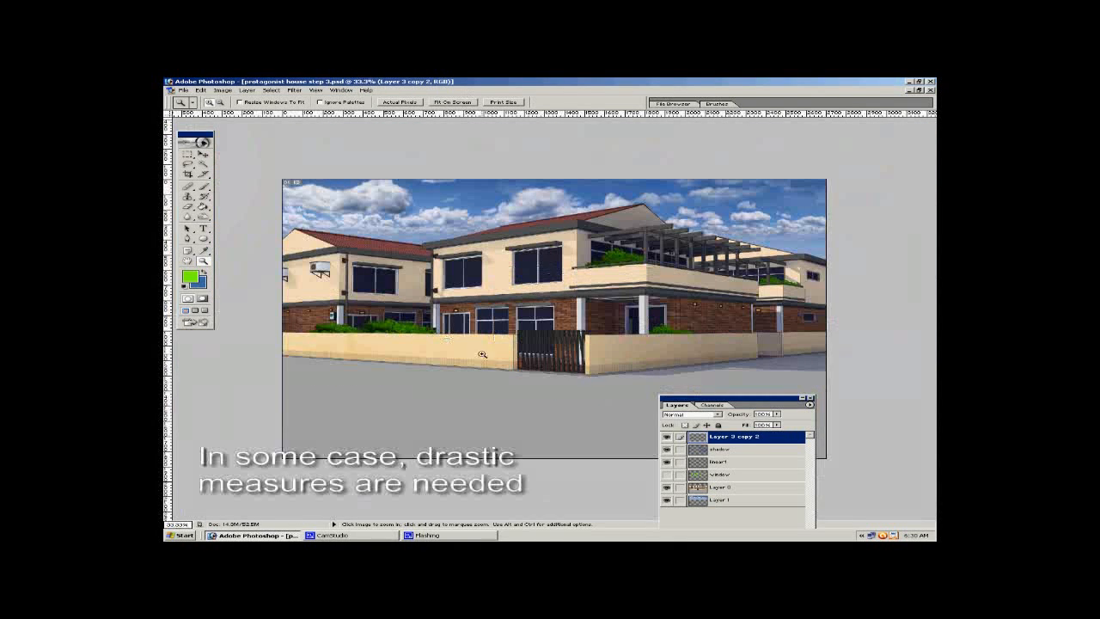
left_click_drag(497, 303, 289, 423)
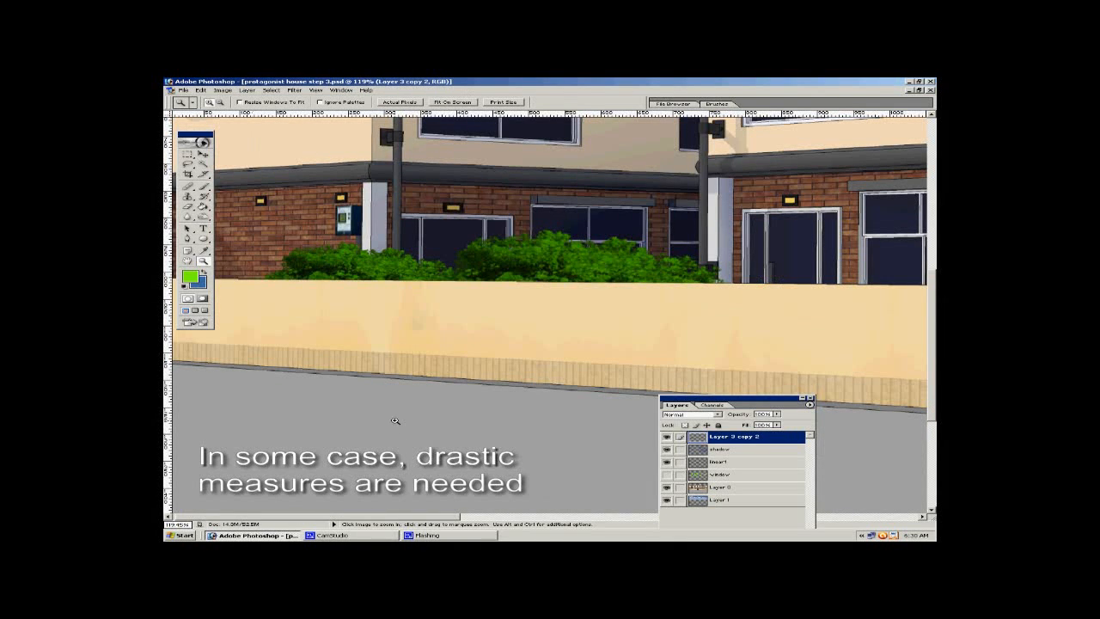
left_click(188, 155)
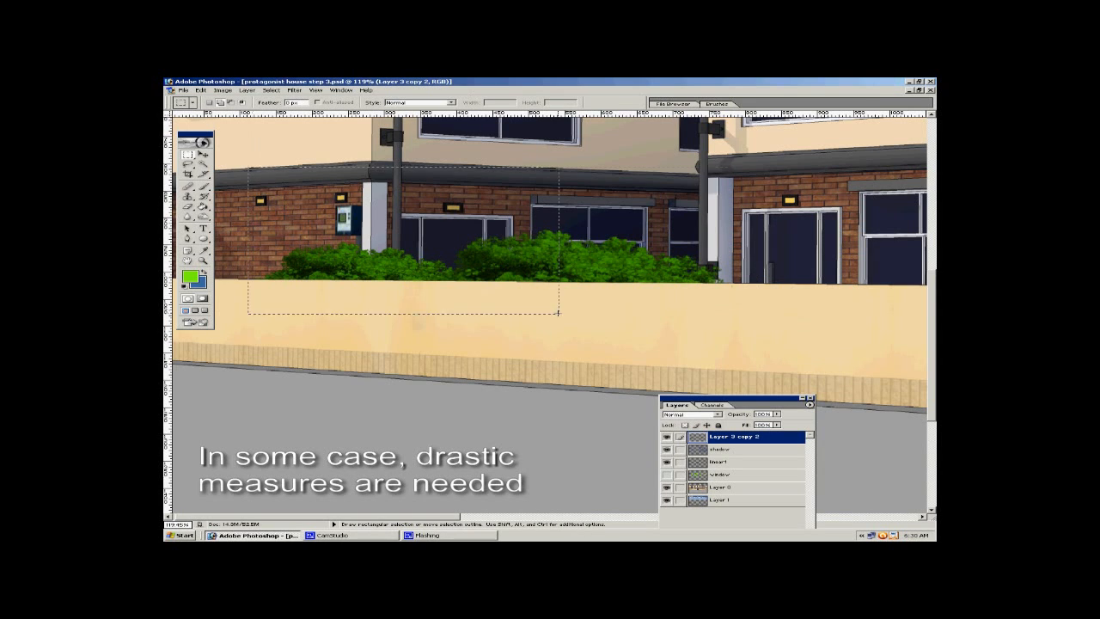
left_click_drag(559, 313, 760, 325)
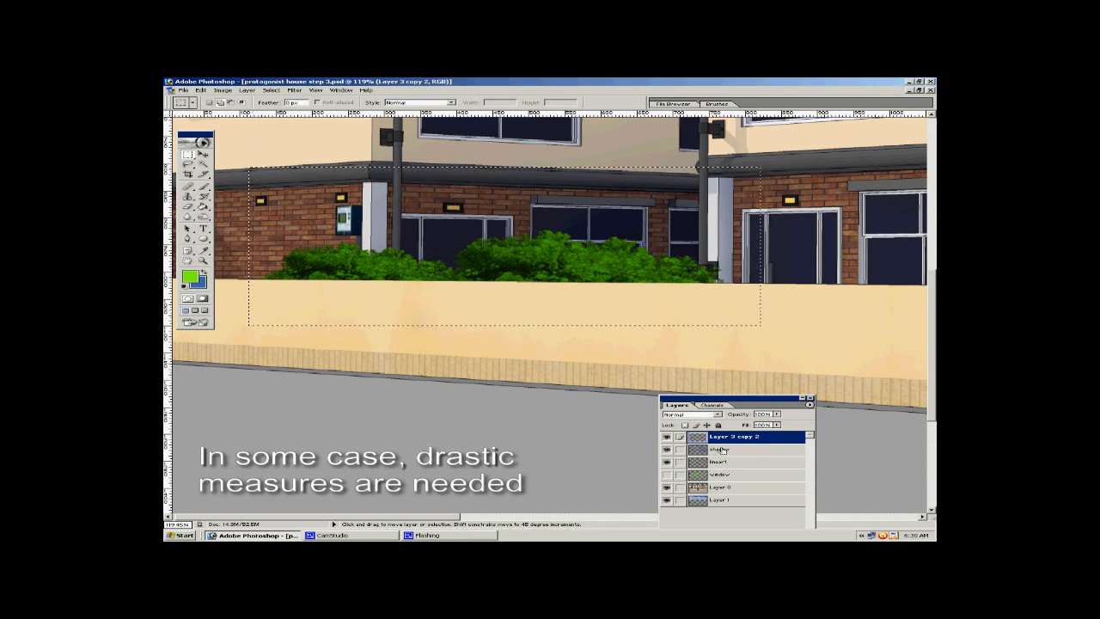
Mirror the two selected bushes horizontally with Free Transform, narrow and skew them to follow the front wall's top edge, apply, and deselect.
key("ctrl+t")
left_click_drag(760, 246, 496, 225)
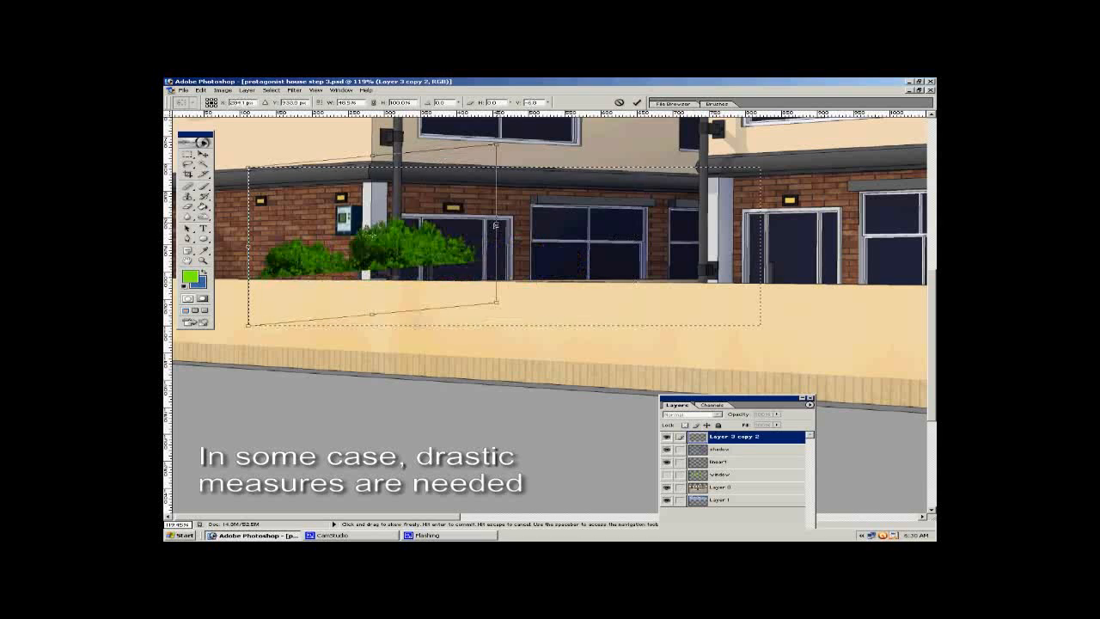
left_click_drag(248, 246, 829, 234)
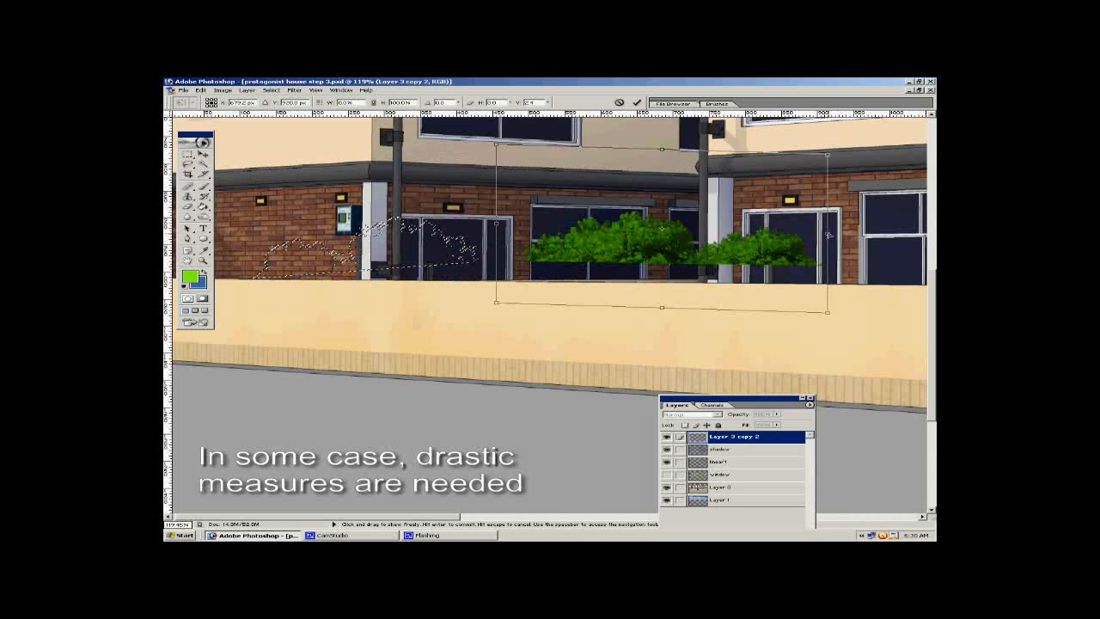
left_click_drag(730, 235, 572, 252)
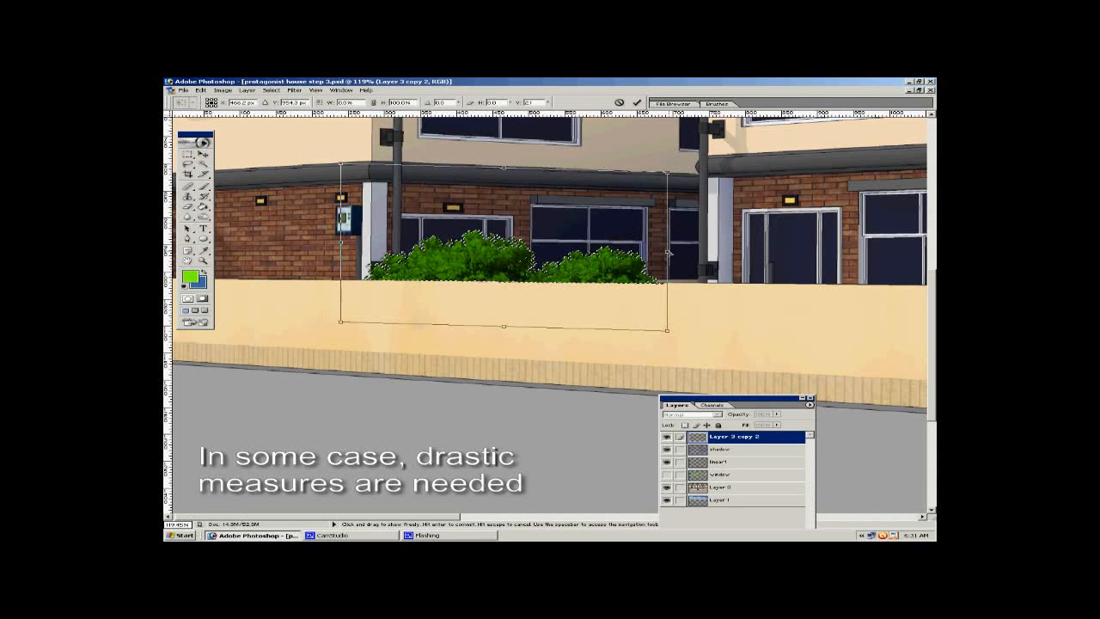
left_click_drag(668, 253, 672, 251)
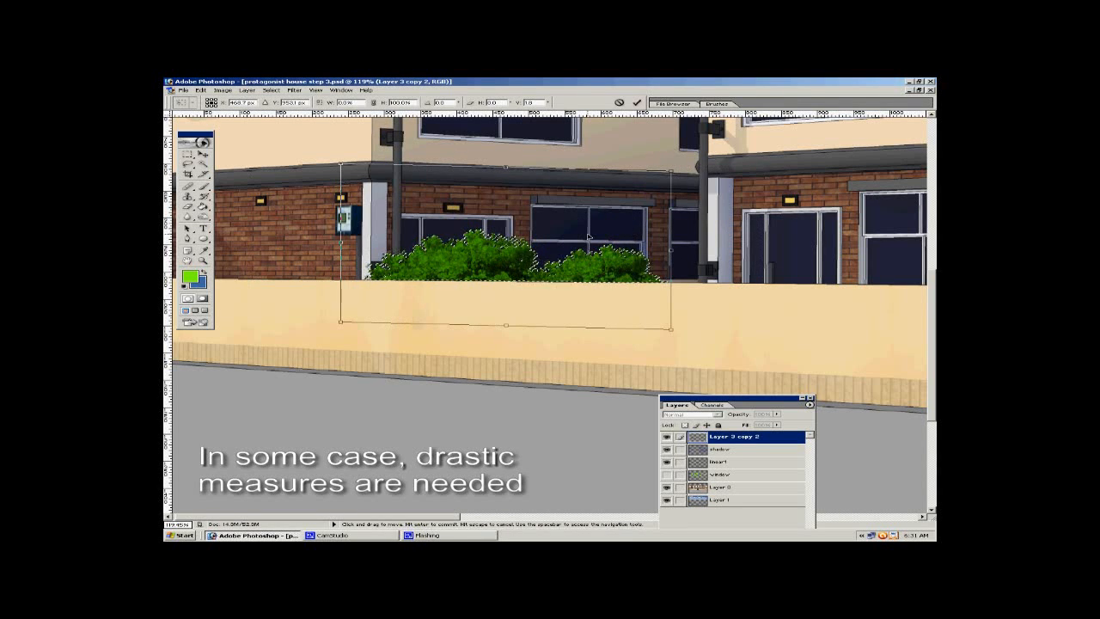
key("v")
left_click(491, 250)
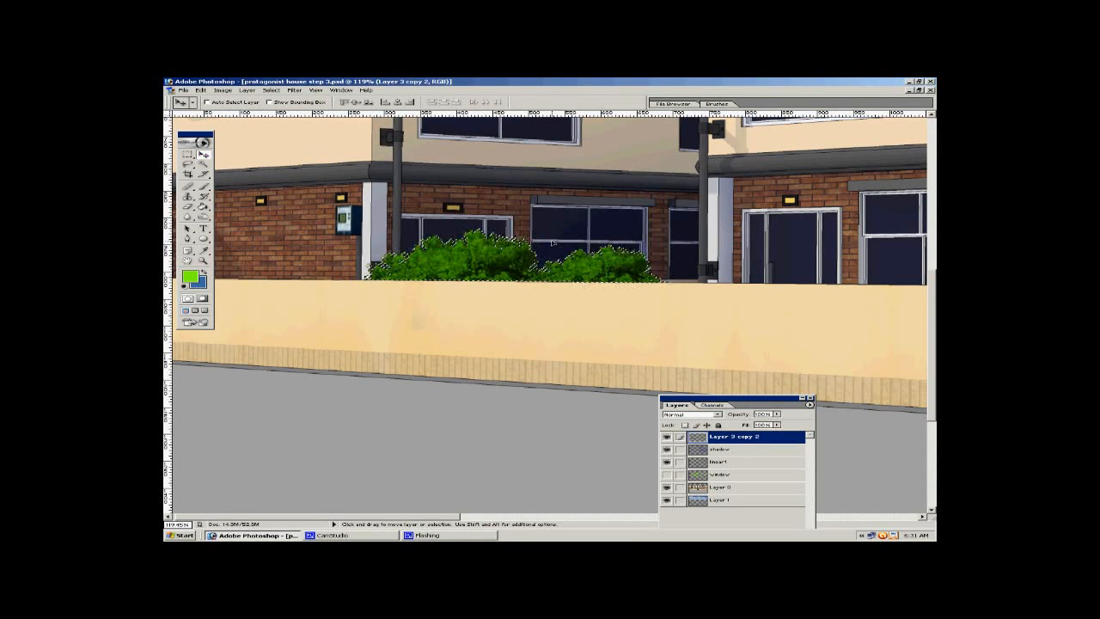
key("ctrl+d")
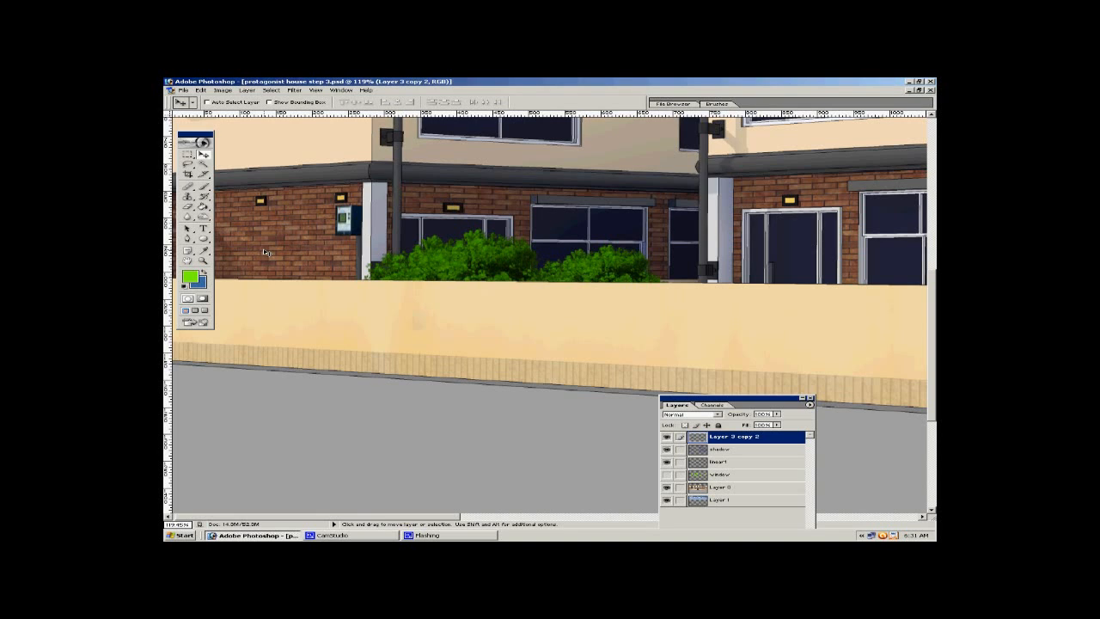
key("z")
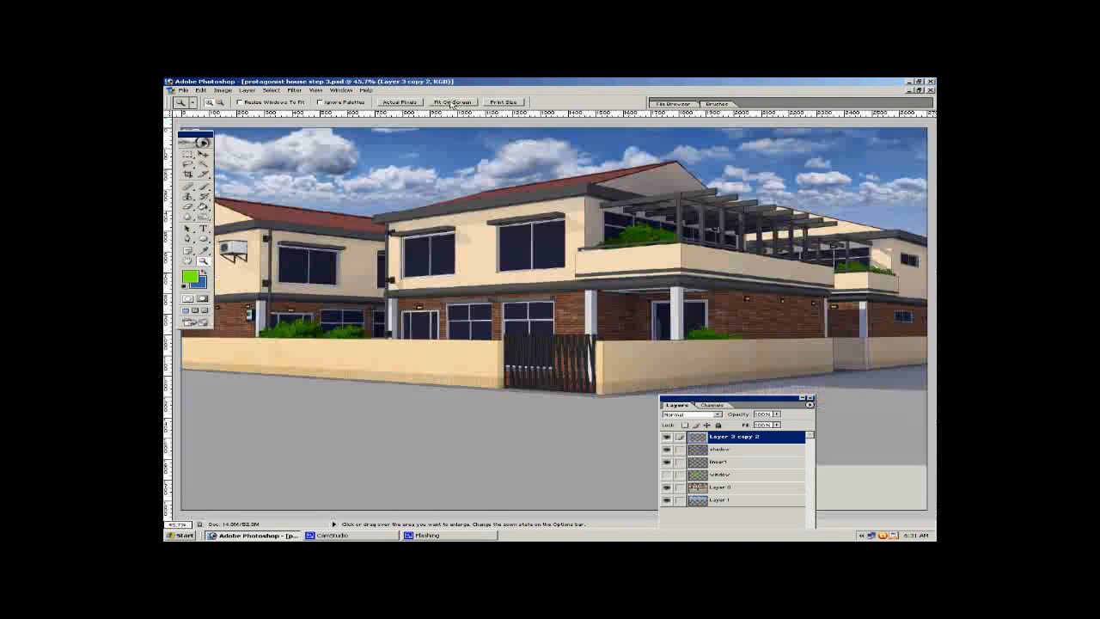
left_click(453, 102)
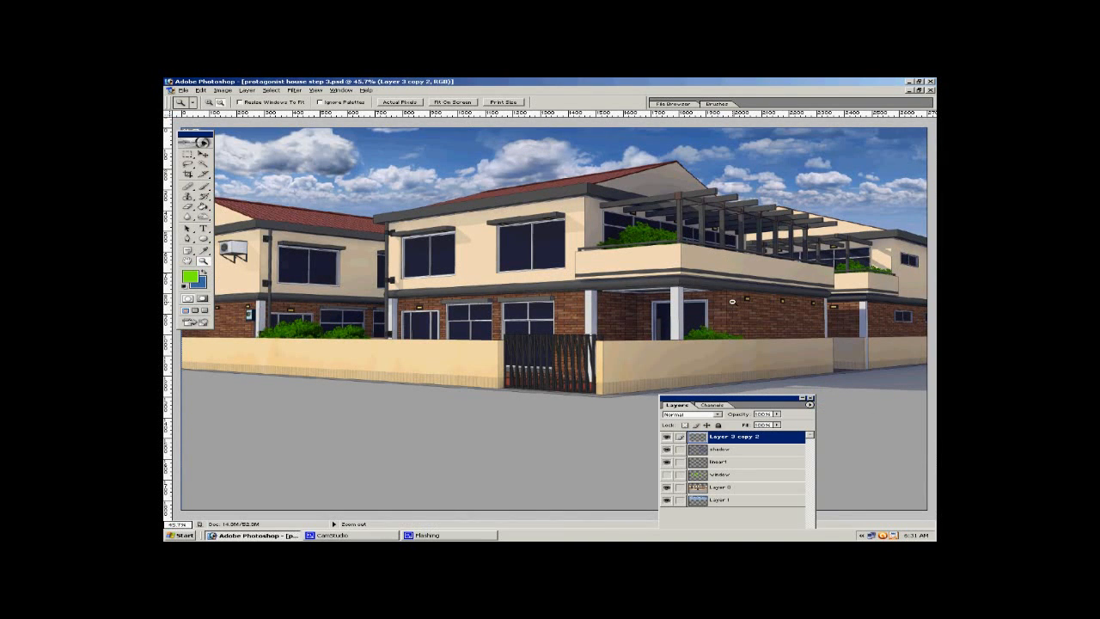
left_click(742, 275, "alt")
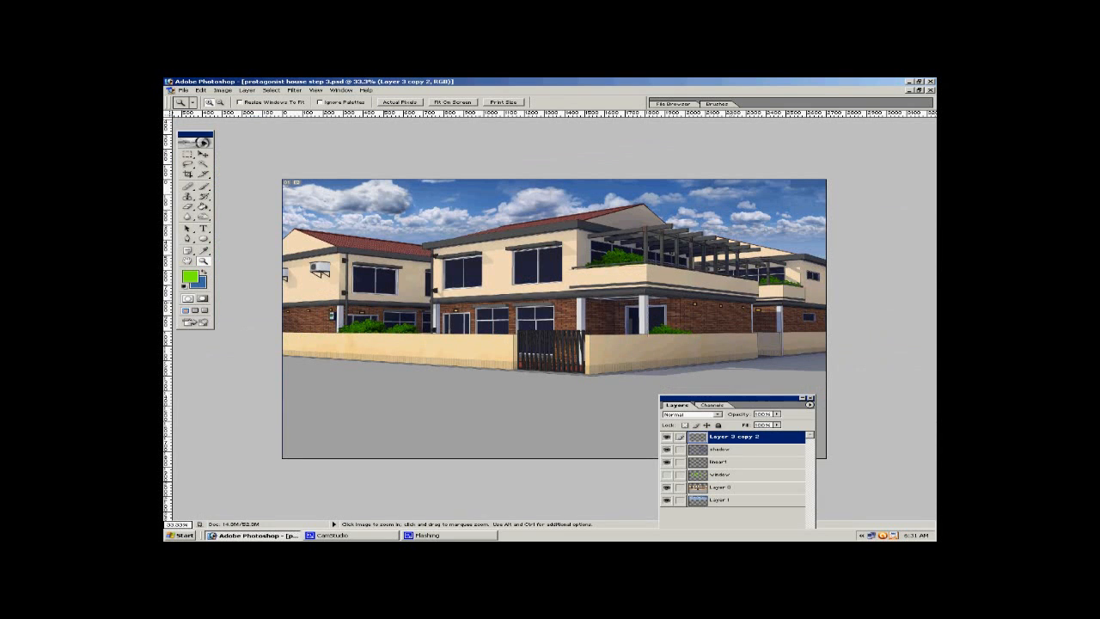
left_click(909, 83)
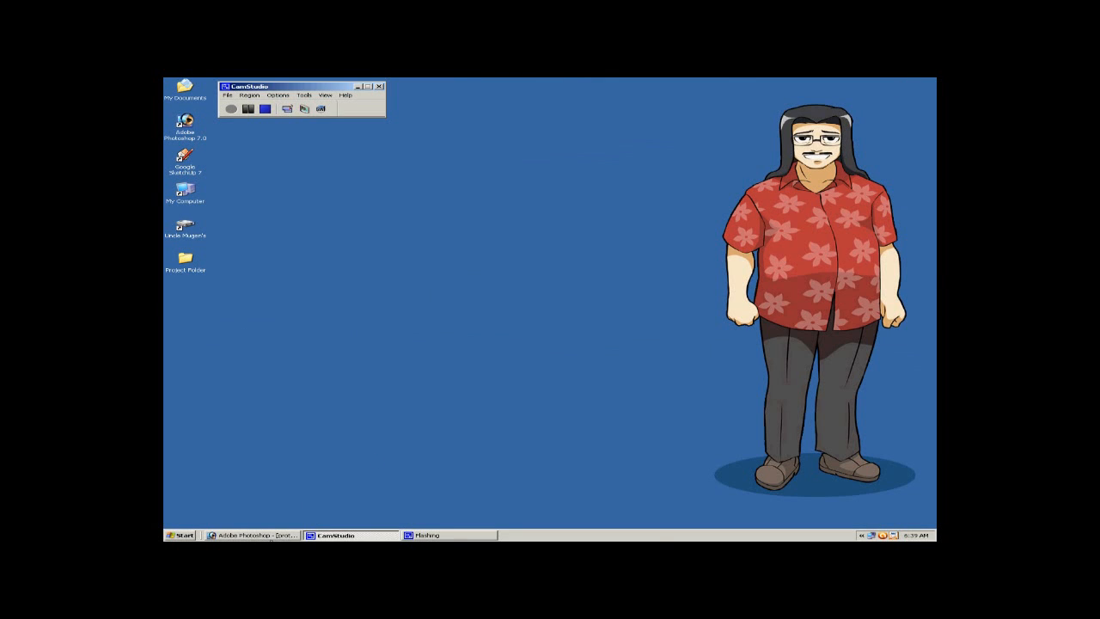
left_click(270, 538)
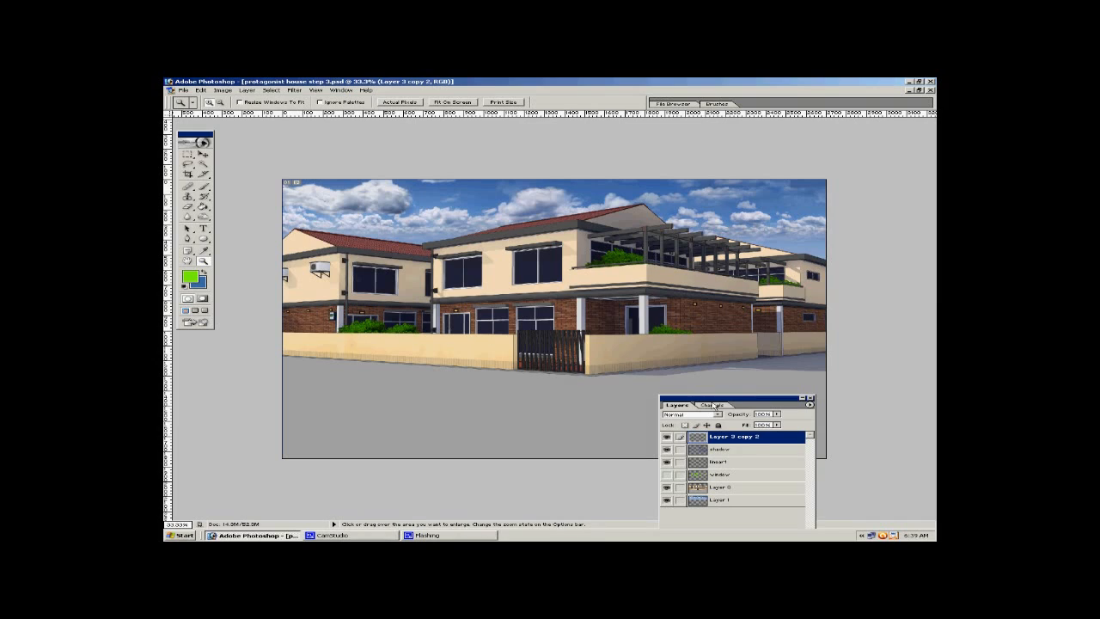
Rename the bush layer Layer 3 copy 2 as plant.
double_click(732, 438)
type("s")
key("Return")
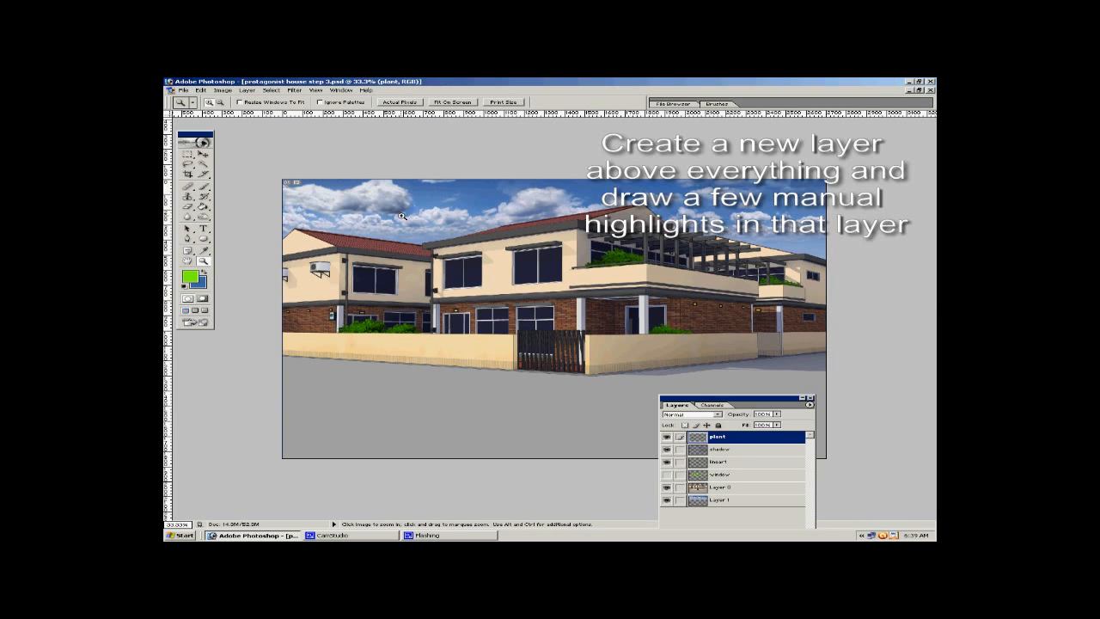
Set the foreground color to white for painting highlights on the roof fascia.
left_click_drag(401, 215, 603, 261)
left_click_drag(235, 302, 283, 342)
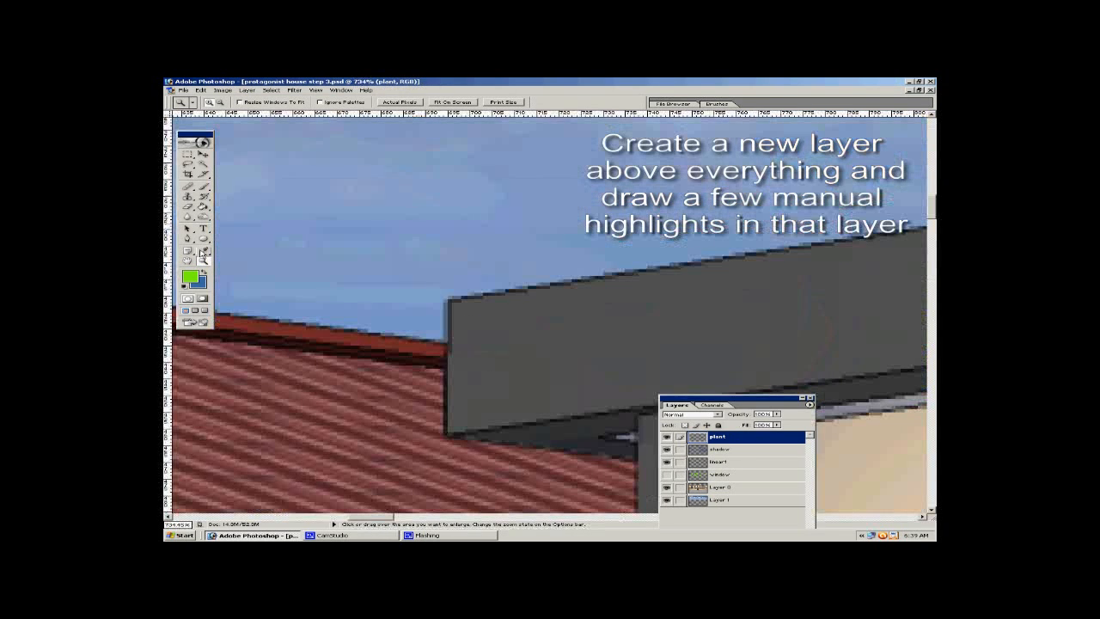
left_click(190, 276)
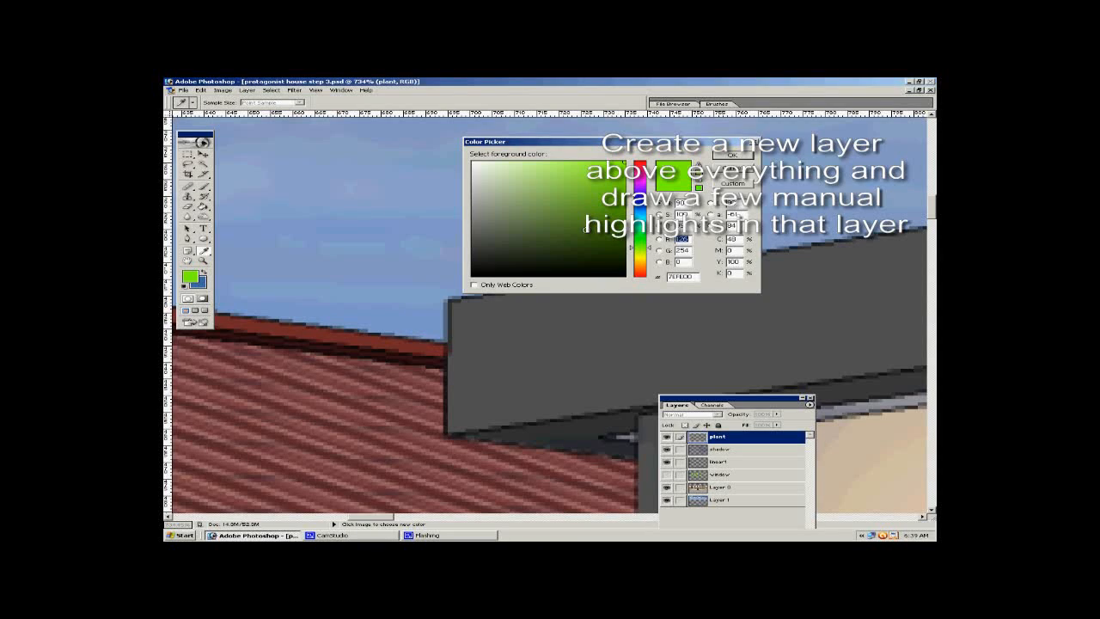
left_click_drag(516, 198, 471, 161)
left_click(733, 156)
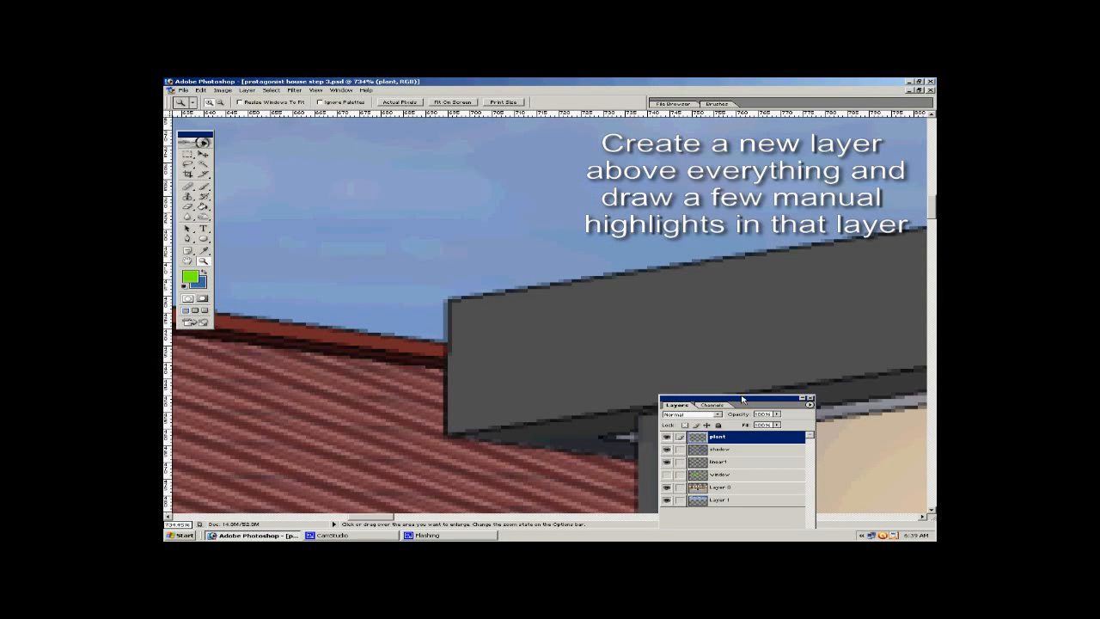
Create a new layer above the plant layer and name it highlights.
left_click_drag(734, 397, 753, 260)
left_click(797, 464)
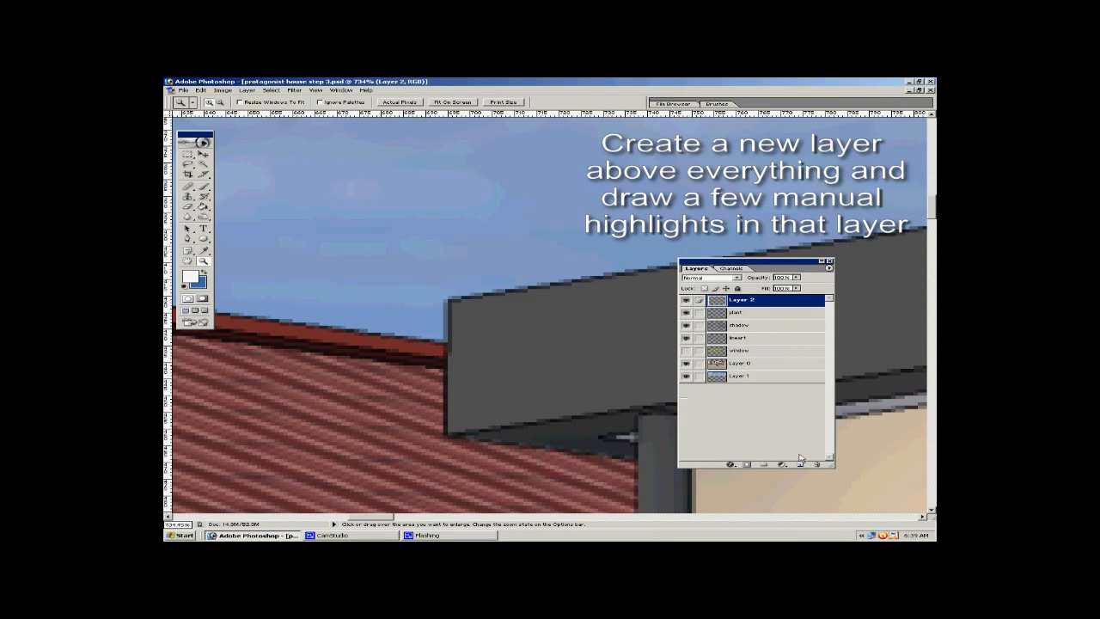
double_click(744, 300)
left_click_drag(752, 299, 729, 300)
type("highlights")
left_click(204, 155)
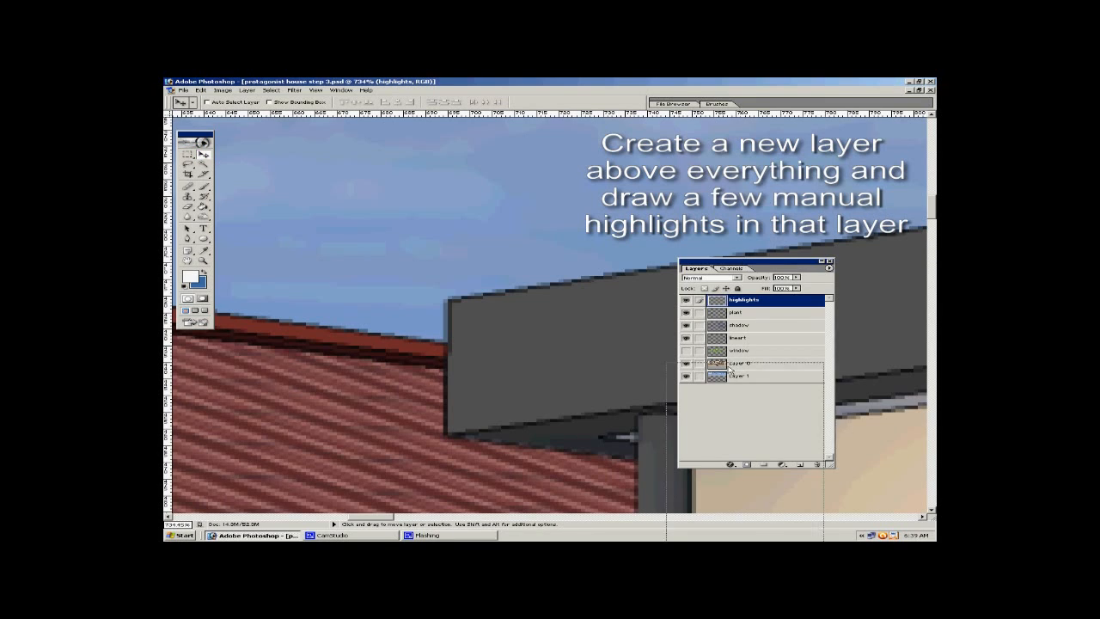
left_click_drag(740, 257, 729, 362)
Reduce the Brush tool to a very thin tip, make a test stroke across the roof fascia, and undo it.
left_click(205, 186)
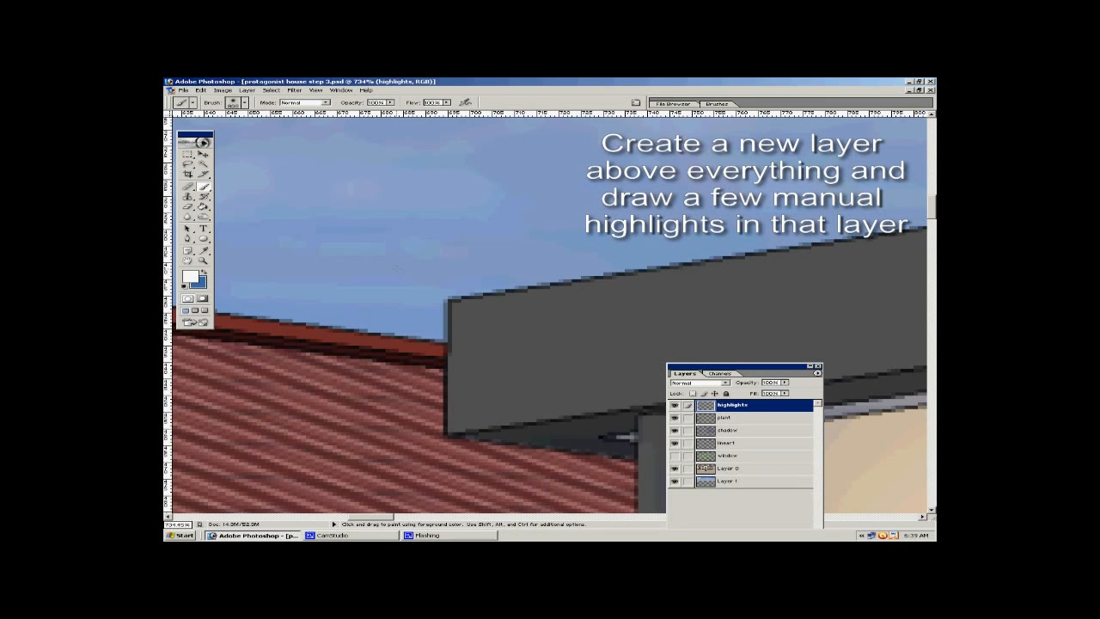
key("bracketleft")
key("bracketleft")
key("bracketleft")
key("bracketleft")
key("bracketleft")
key("bracketleft")
key("bracketleft")
key("bracketleft")
key("bracketleft")
key("bracketleft")
key("bracketleft")
key("bracketleft")
left_click_drag(480, 328, 798, 327)
key("ctrl+z")
Draw a Pen path along the top edge of the main house's roof fascia and stroke it with the white brush.
left_click(190, 239)
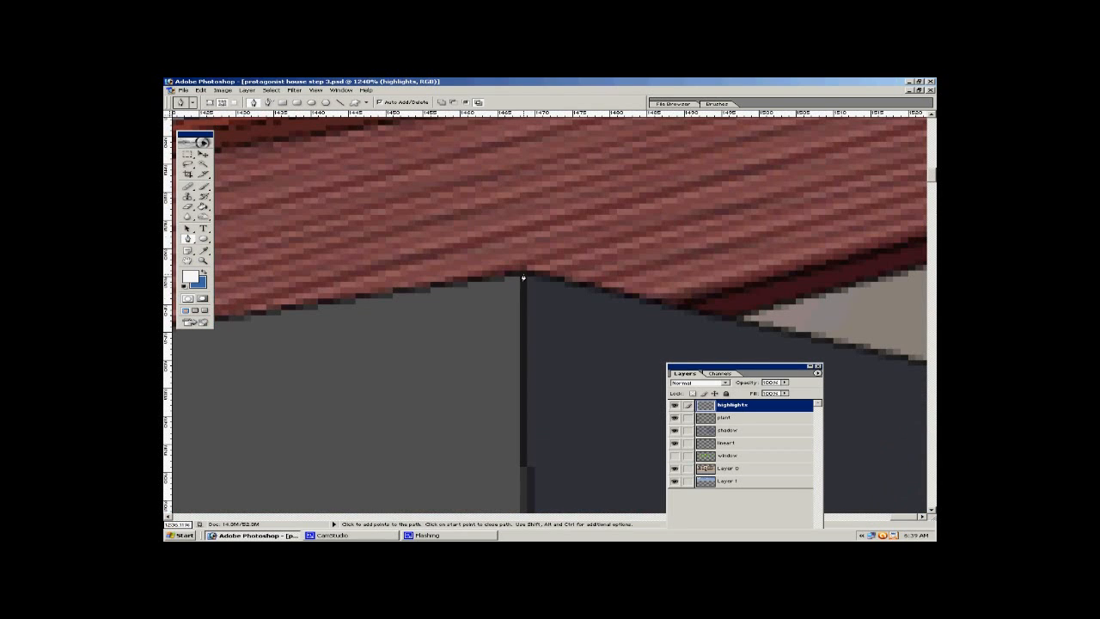
left_click(523, 276)
right_click(523, 276)
left_click(491, 277)
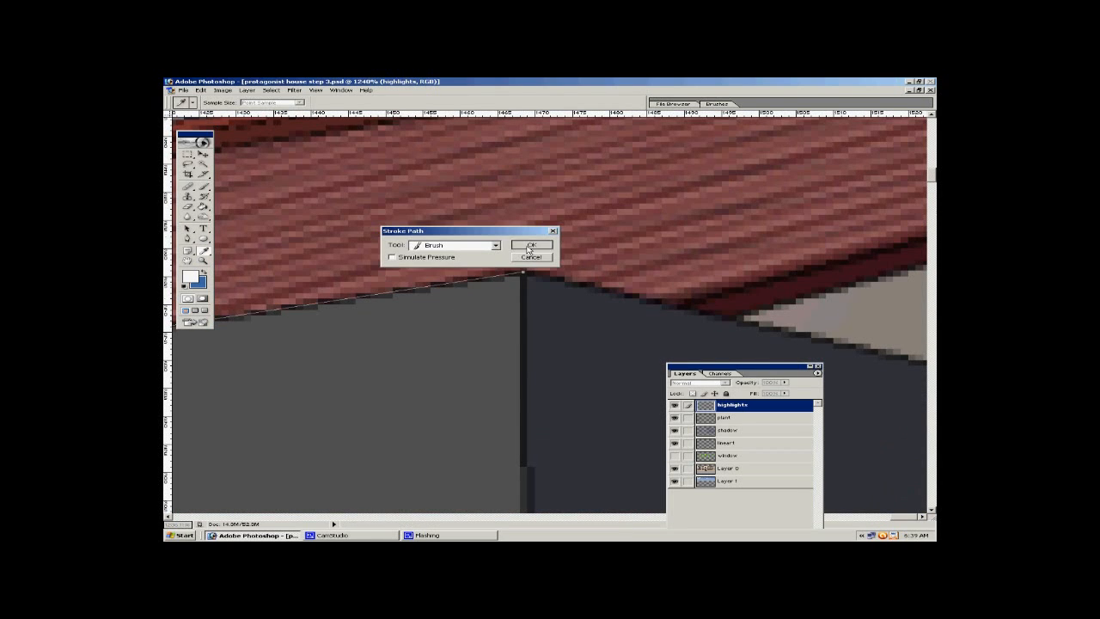
left_click(524, 245)
Draw a Pen path along the front of the main balcony's handrail and stroke it with the white brush.
left_click(205, 262)
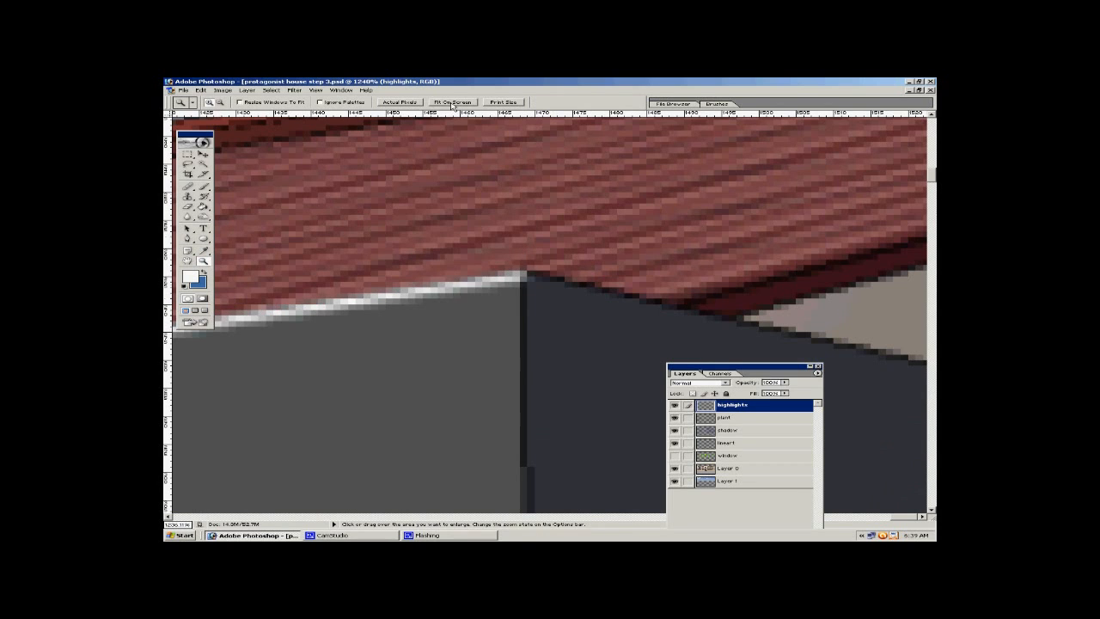
key("ctrl+0")
left_click_drag(555, 233, 715, 241)
key("p")
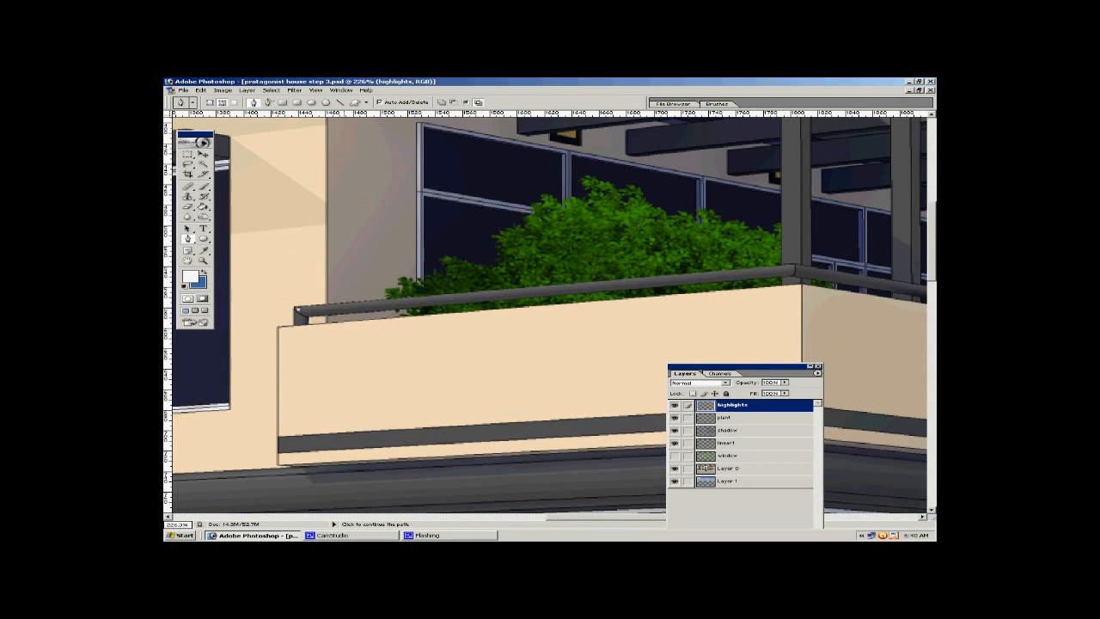
left_click(788, 270)
mouse_move(787, 268)
left_mouse_down()
mouse_move(473, 412)
mouse_move(386, 414)
mouse_move(787, 268)
left_mouse_up()
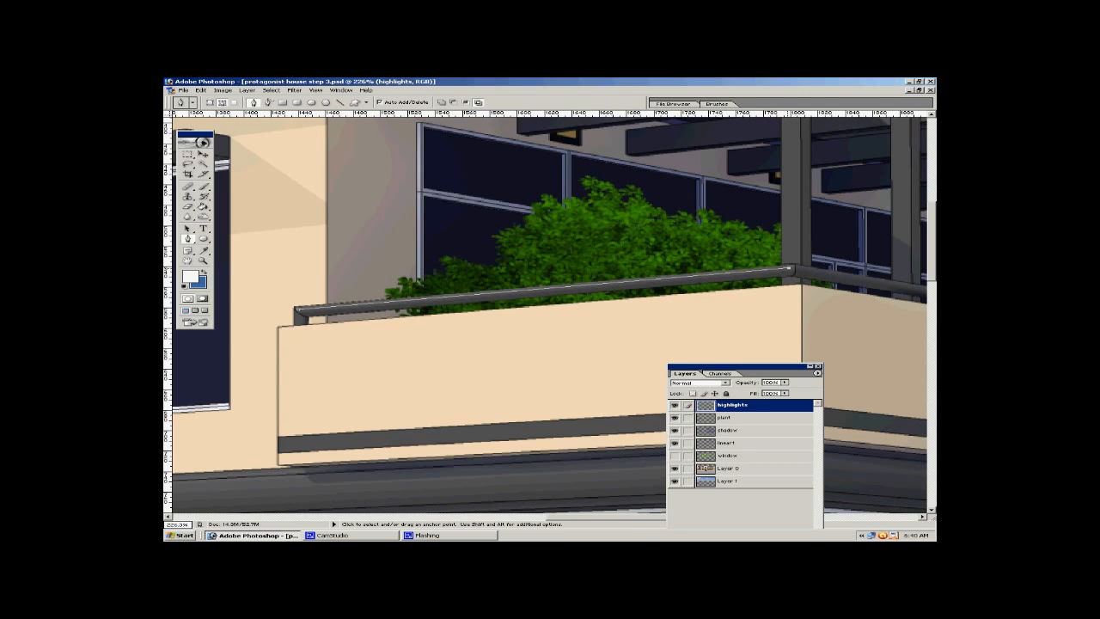
right_click(613, 239)
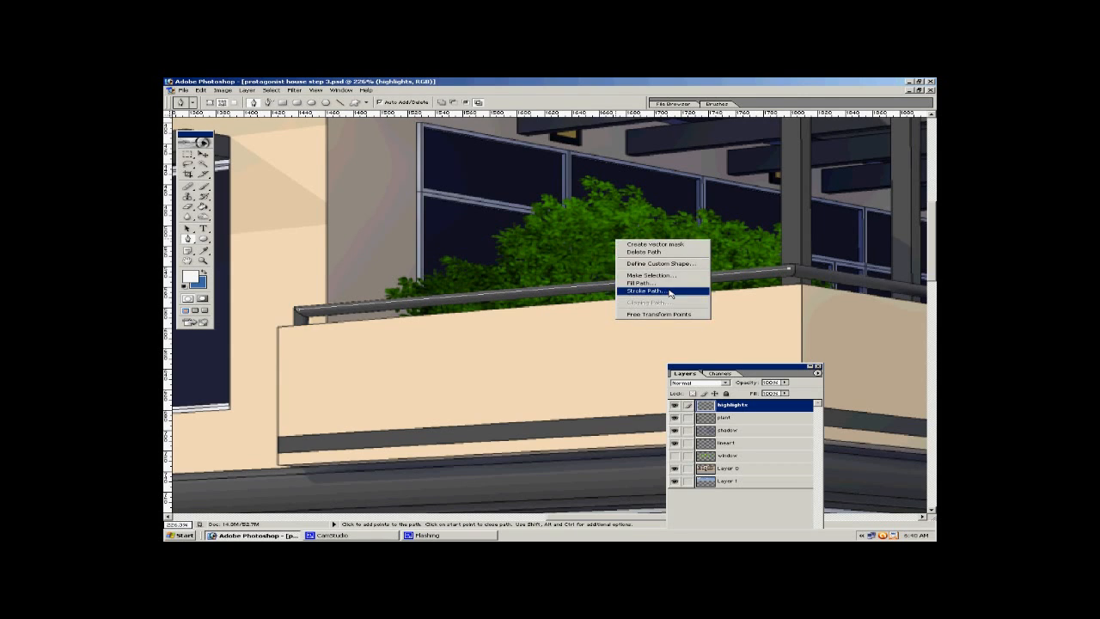
left_click(655, 295)
left_click(542, 246)
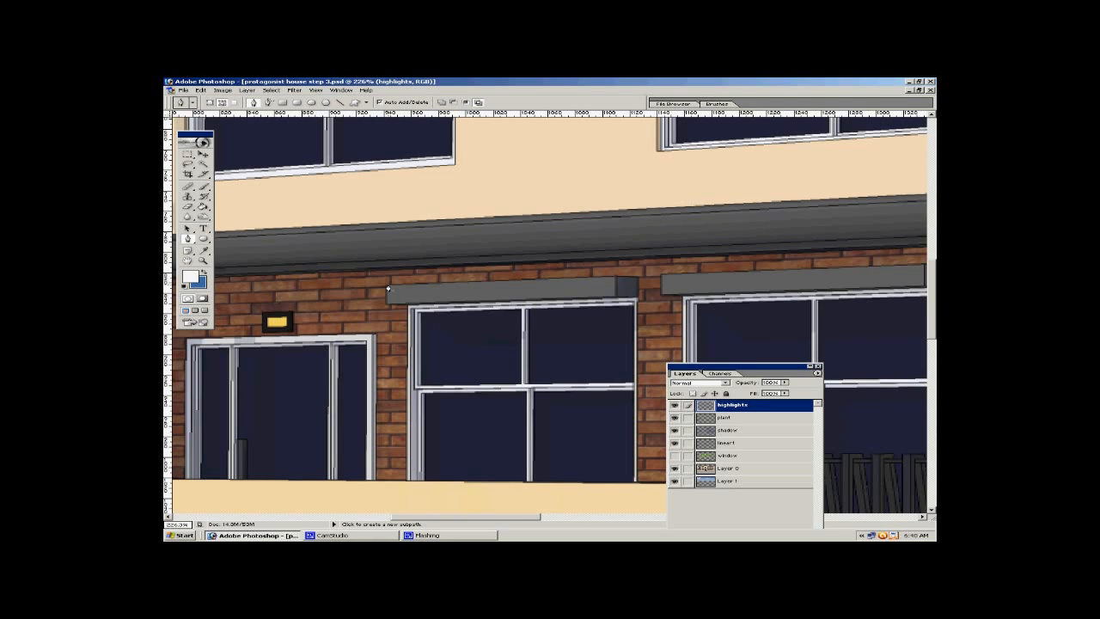
Draw a Pen path along the top edges of both ground-floor window canopies and stroke it with the white brush.
left_click_drag(691, 247, 468, 232)
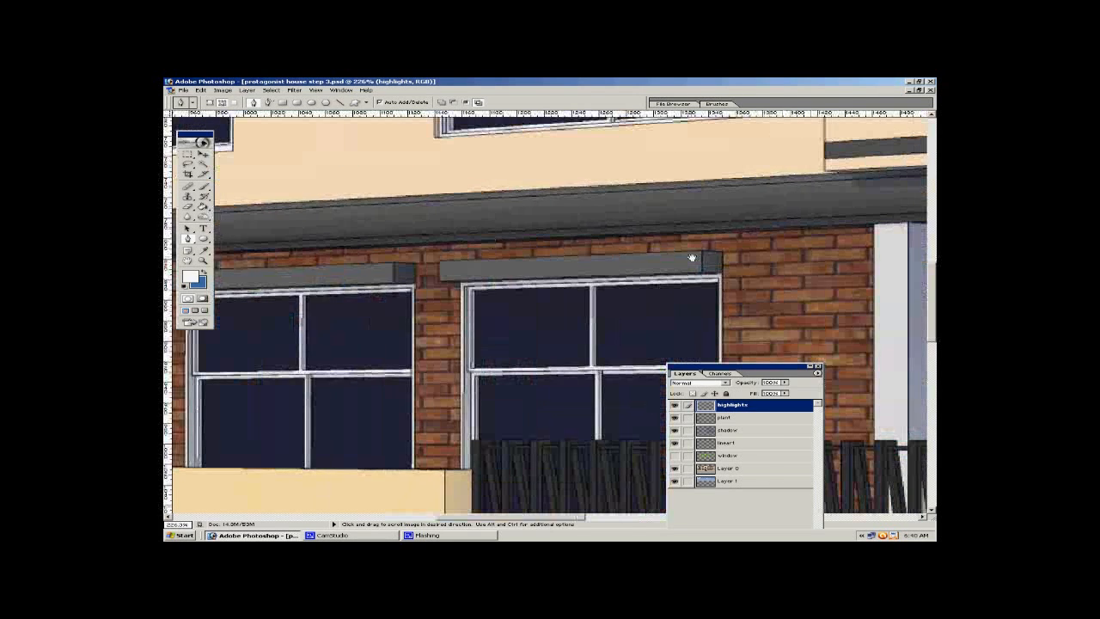
left_click(701, 254)
left_click(216, 265)
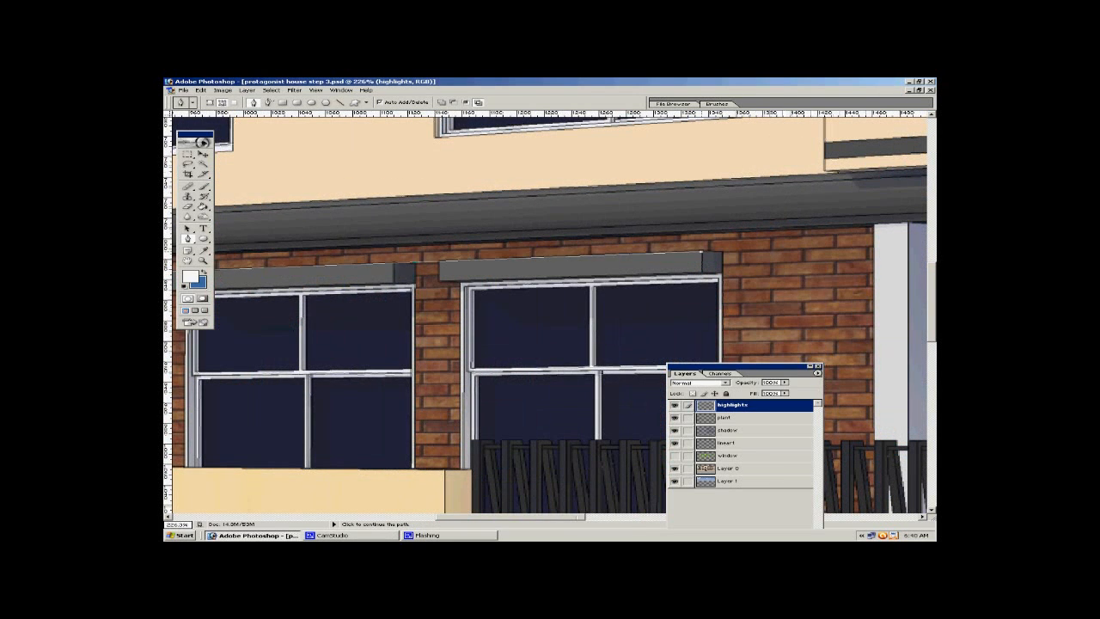
right_click(522, 244)
left_click(567, 294)
left_click(531, 245)
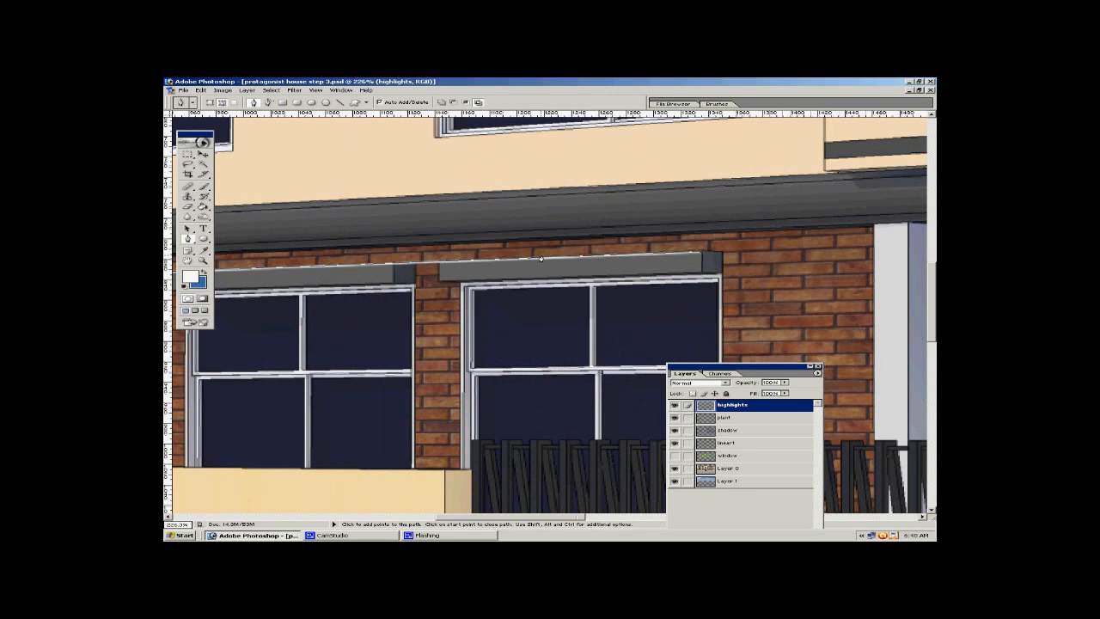
Draw a Pen path along the top edge of the front wall left of the gate and stroke it with the white brush.
mouse_move(462, 327)
left_mouse_down()
mouse_move(623, 197)
mouse_move(712, 198)
left_mouse_up()
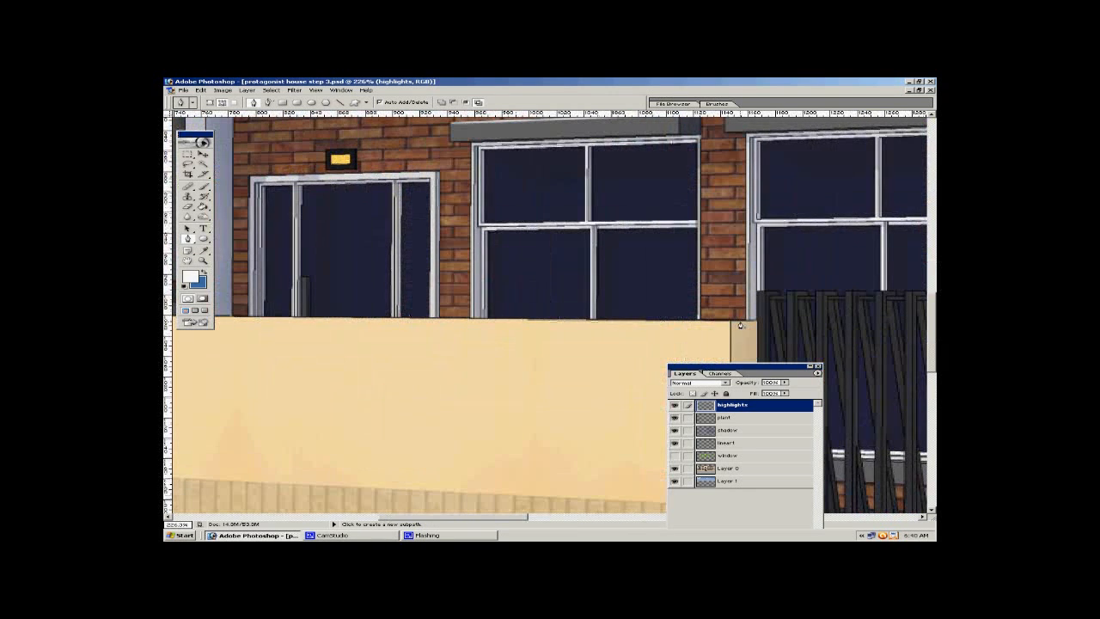
left_click_drag(374, 299, 675, 280)
left_click_drag(284, 318, 748, 283)
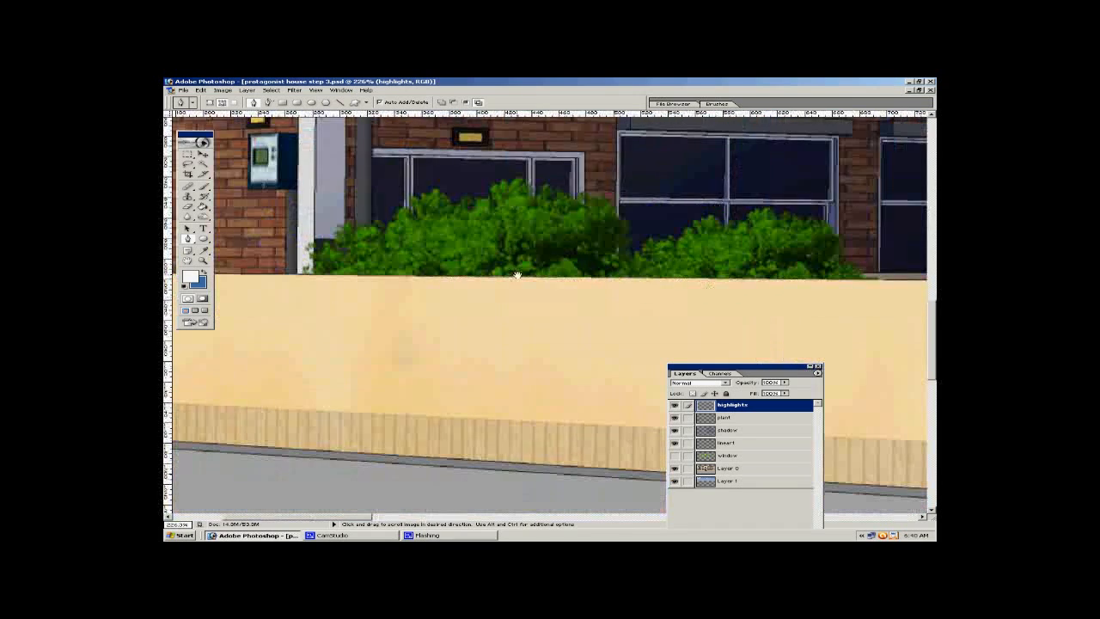
left_click_drag(518, 275, 704, 285)
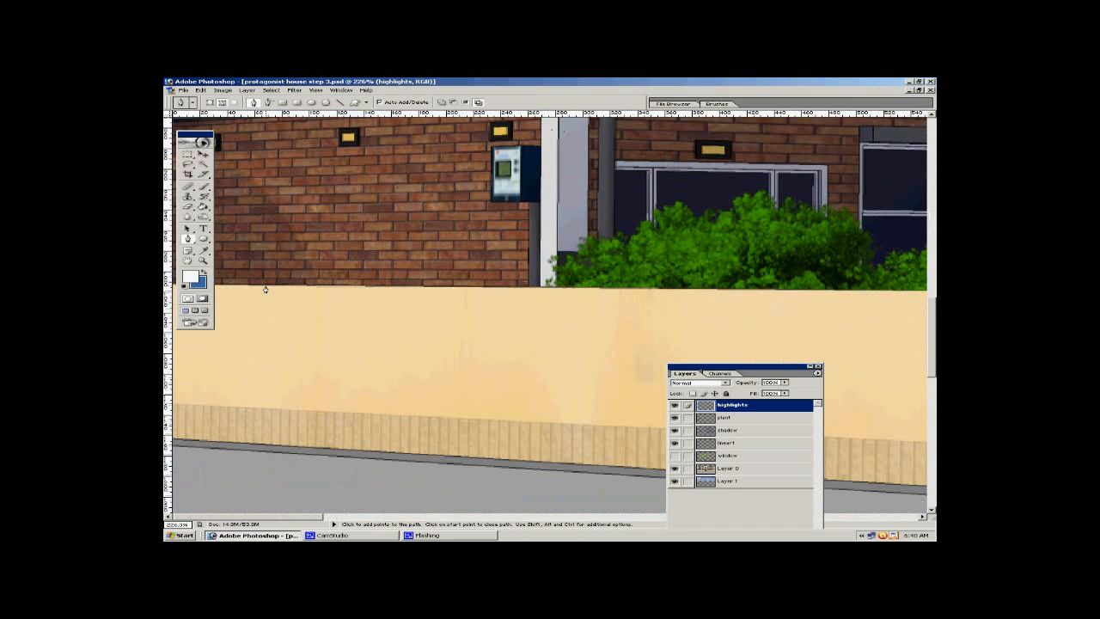
right_click(349, 236)
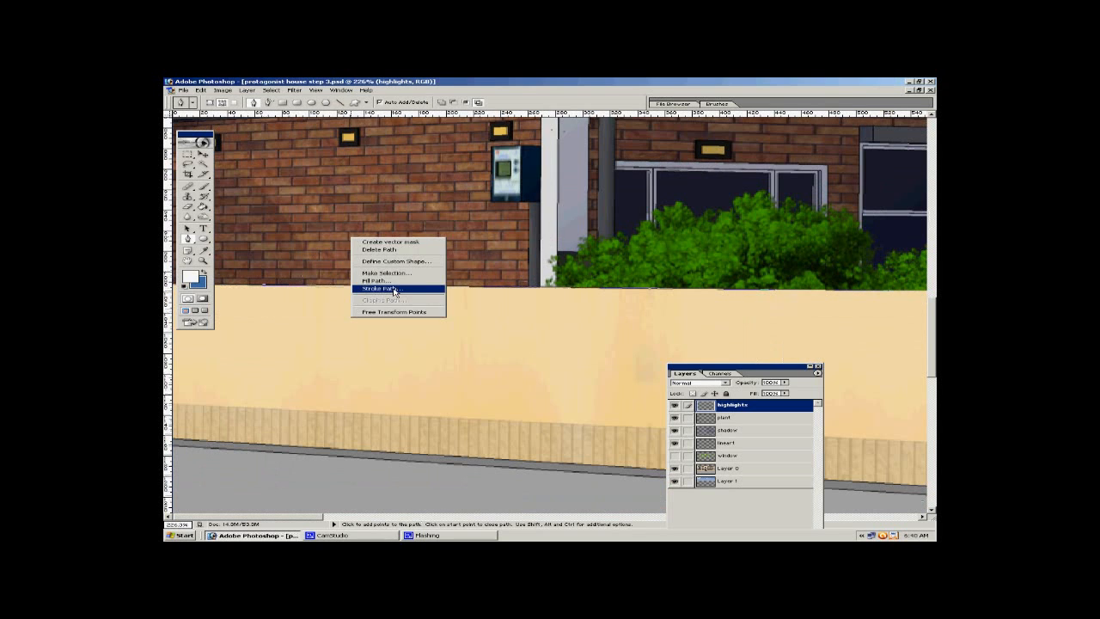
left_click(378, 288)
left_click(526, 246)
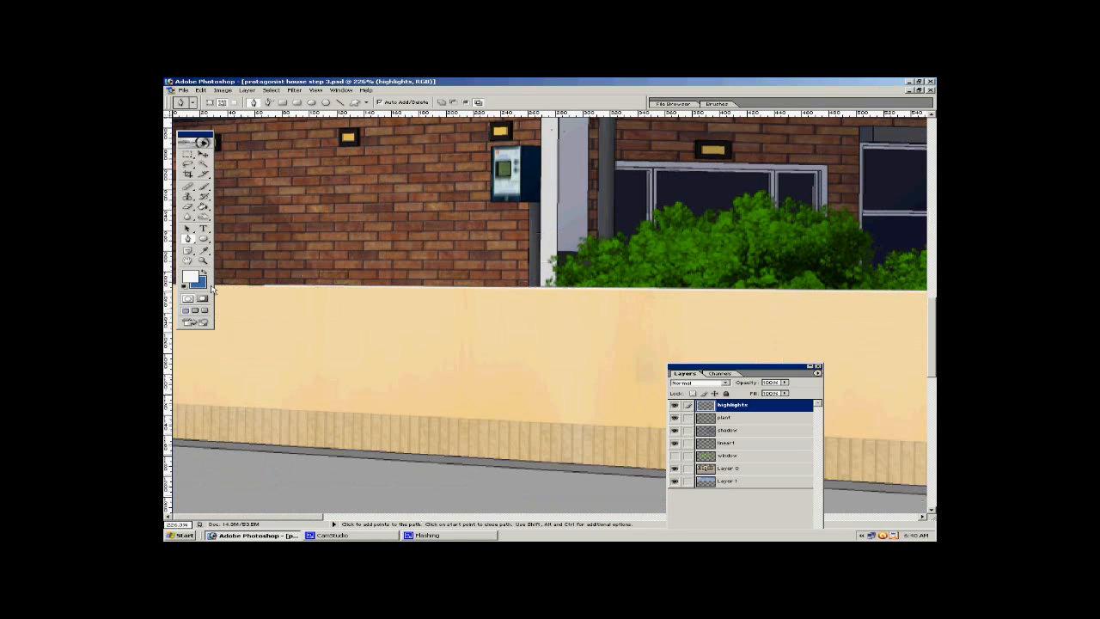
Draw a Pen path along the top edge of the neighbouring house's roof fascia, beside the air conditioners, and stroke it with the white brush.
left_click(203, 261)
left_click(453, 101)
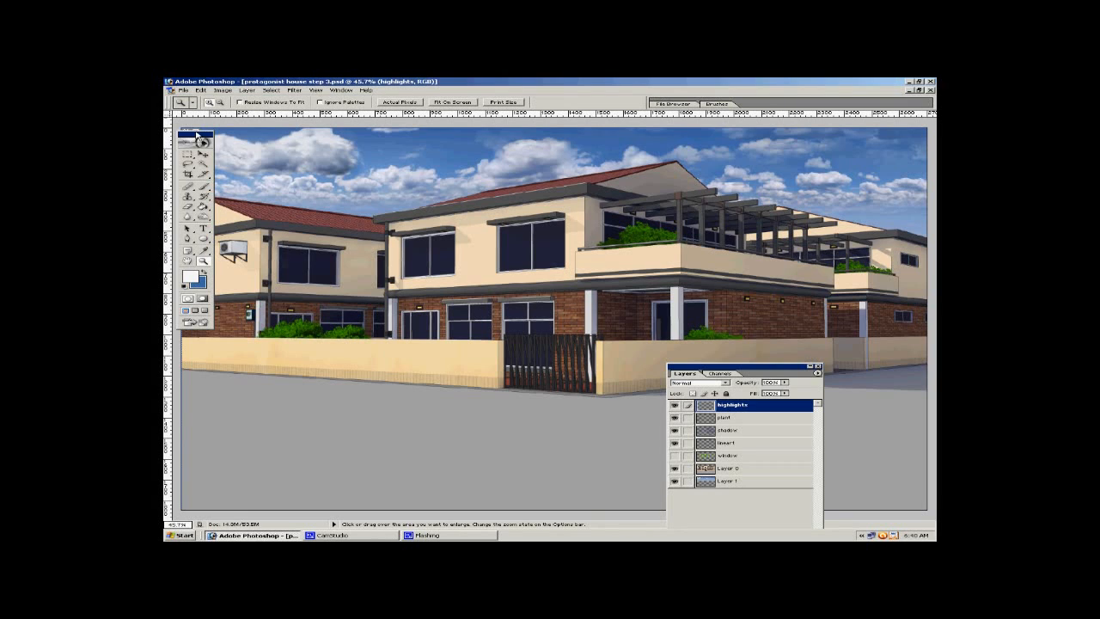
left_click_drag(197, 135, 372, 167)
left_click_drag(169, 266, 168, 266)
key("p")
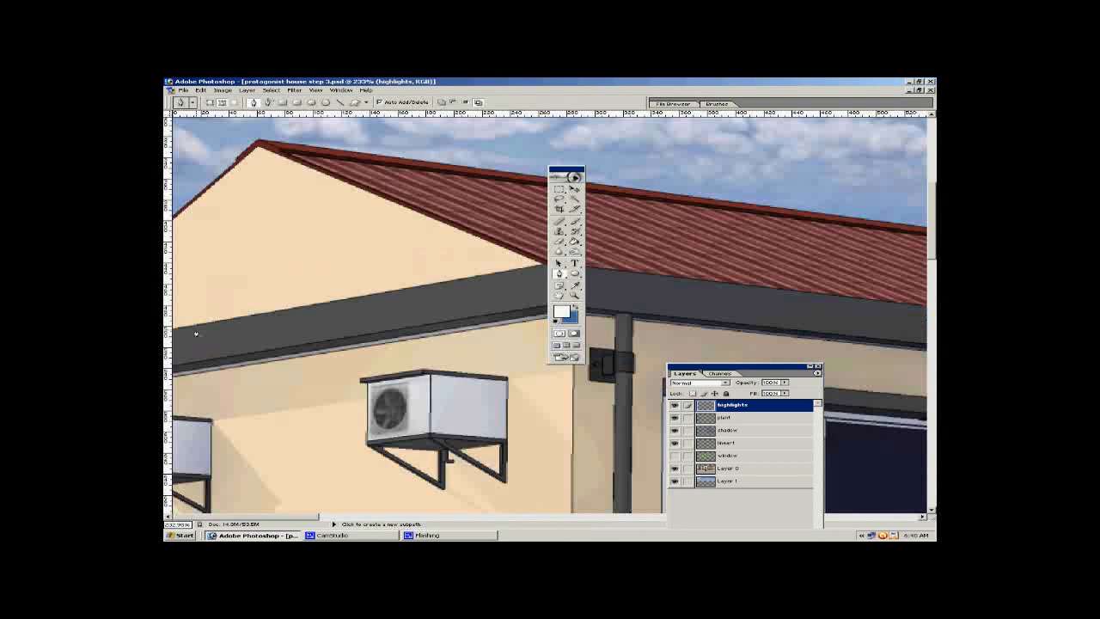
left_click(177, 327)
left_click_drag(559, 171, 614, 181)
left_click(552, 266)
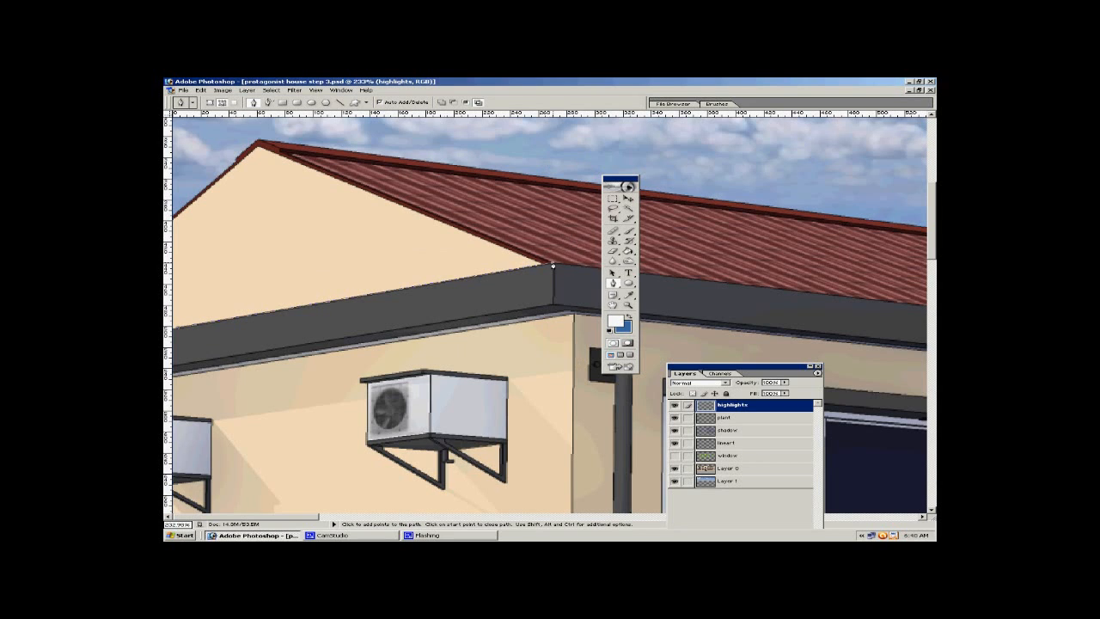
right_click(509, 237)
left_click(528, 282)
key("Return")
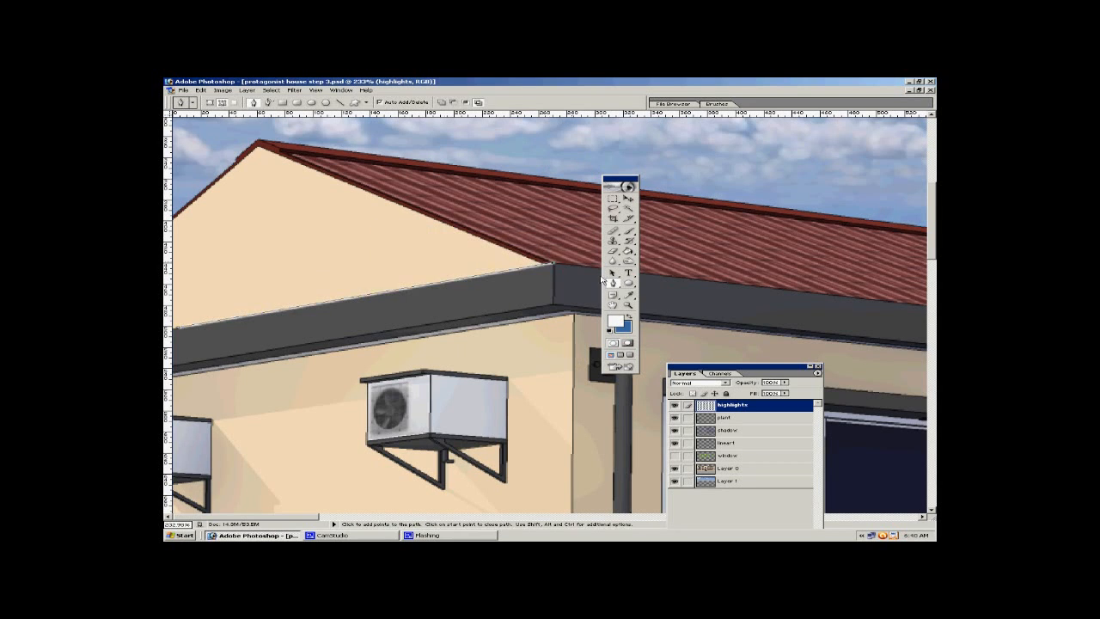
Switch the Eraser to a soft round brush tip and enlarge it for softening the highlights.
left_click(628, 306)
left_click(452, 101)
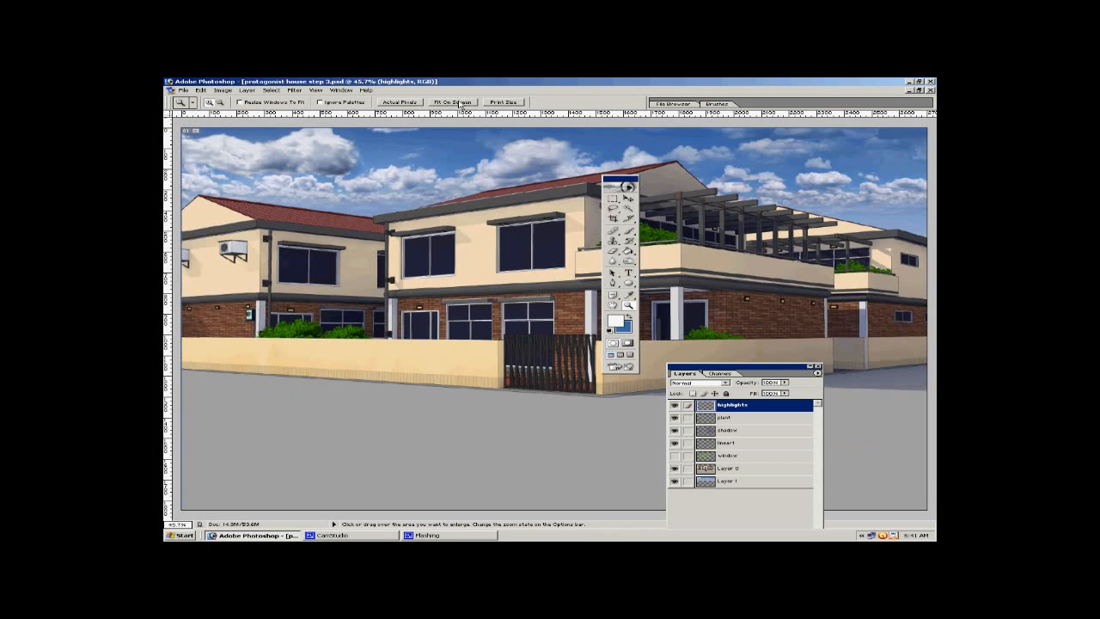
left_click_drag(632, 186, 769, 211)
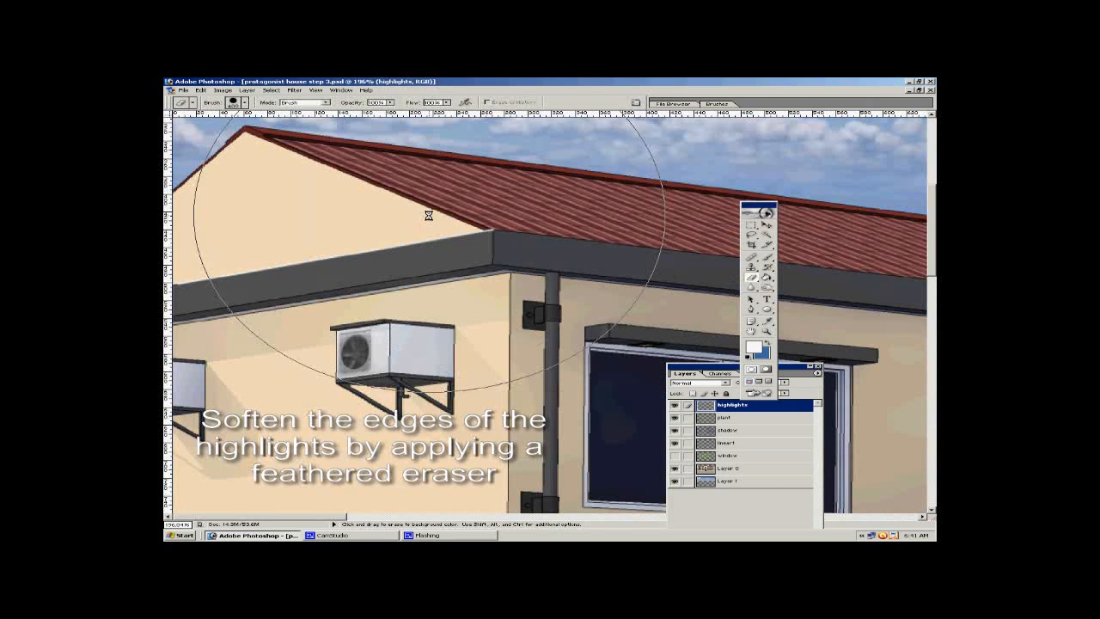
left_click(245, 103)
scroll(257, 167, "down", 3)
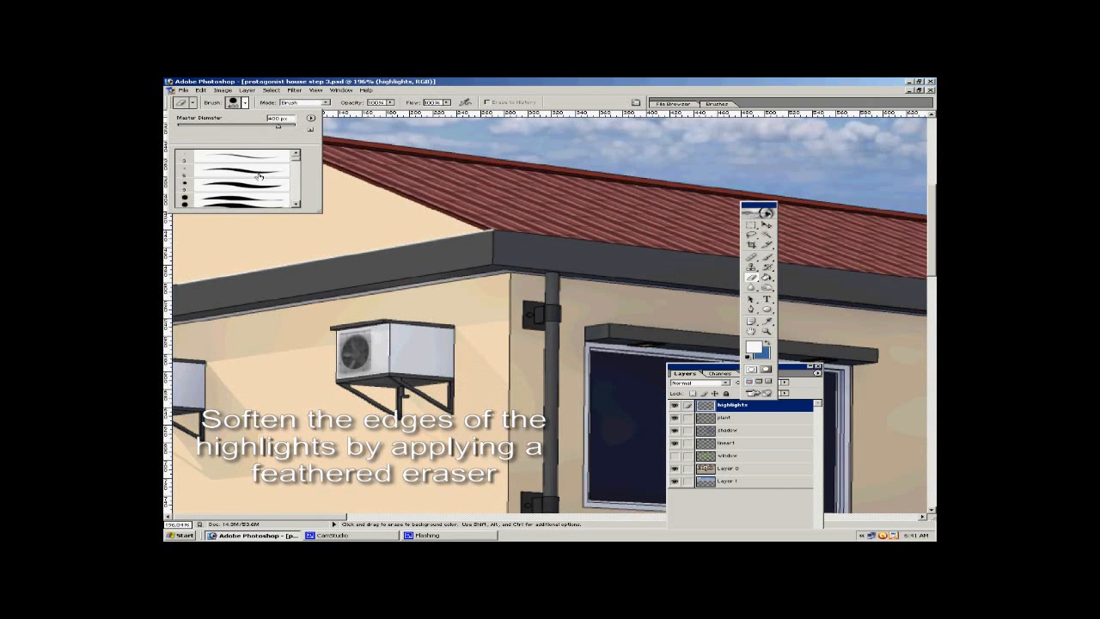
left_click(275, 215)
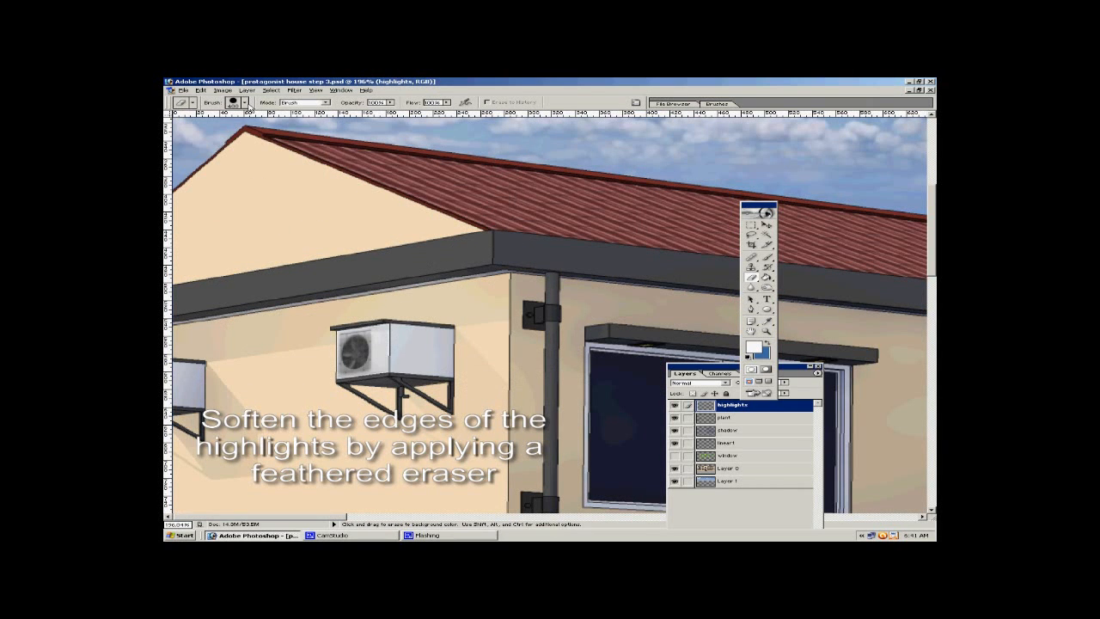
key("ctrl+z")
left_click(245, 103)
left_click(258, 189)
left_click(527, 102)
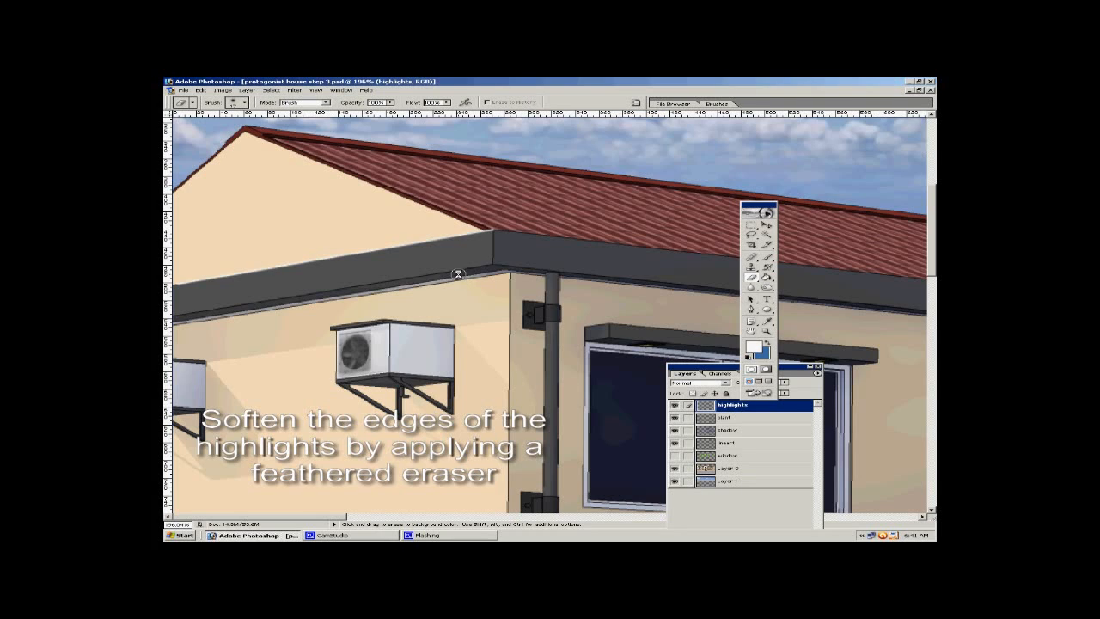
key("bracketright")
key("bracketright")
key("bracketright")
key("bracketright")
key("bracketright")
key("bracketright")
Soften the roof fascia highlights on the neighbouring house and the main house with the feathered eraser.
mouse_move(391, 284)
left_mouse_down()
mouse_move(493, 251)
mouse_move(263, 267)
left_mouse_up()
left_click_drag(567, 277, 275, 277)
left_click_drag(487, 281, 404, 333)
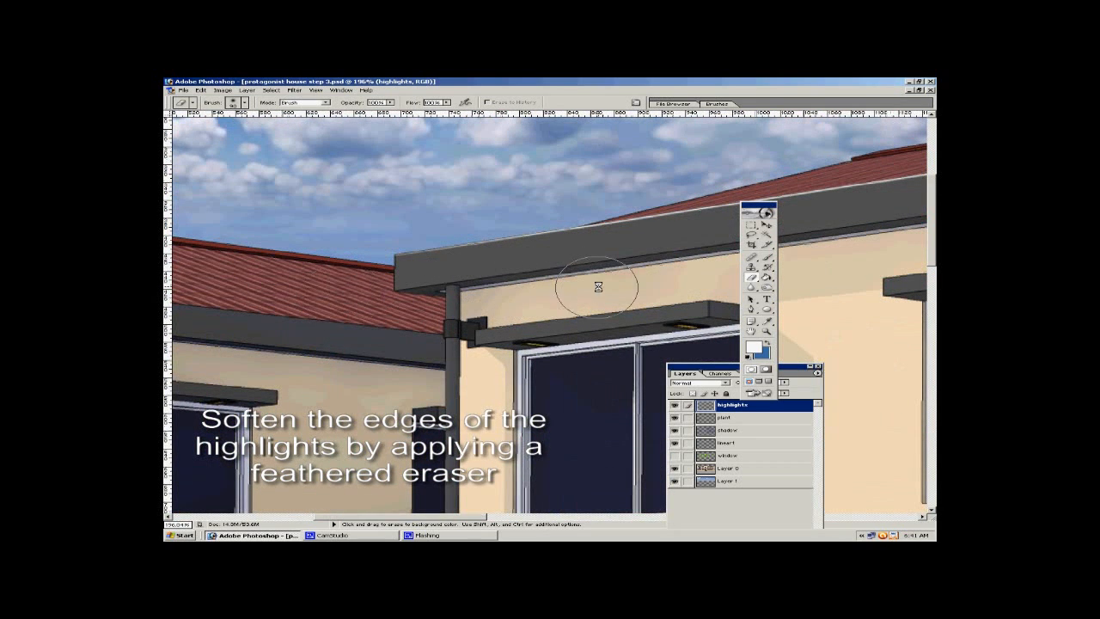
left_click_drag(634, 260, 272, 284)
left_click_drag(649, 234, 342, 270)
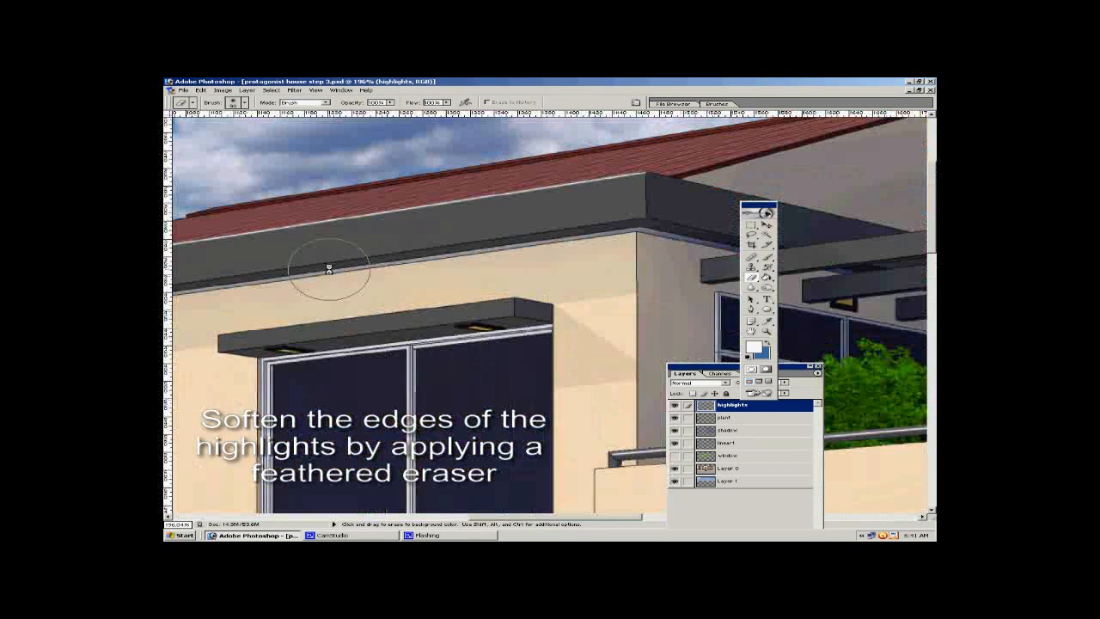
mouse_move(700, 193)
left_mouse_down()
mouse_move(339, 264)
mouse_move(255, 214)
left_mouse_up()
Soften the highlights along the front of the main balcony with the feathered eraser.
left_click_drag(623, 340, 432, 271)
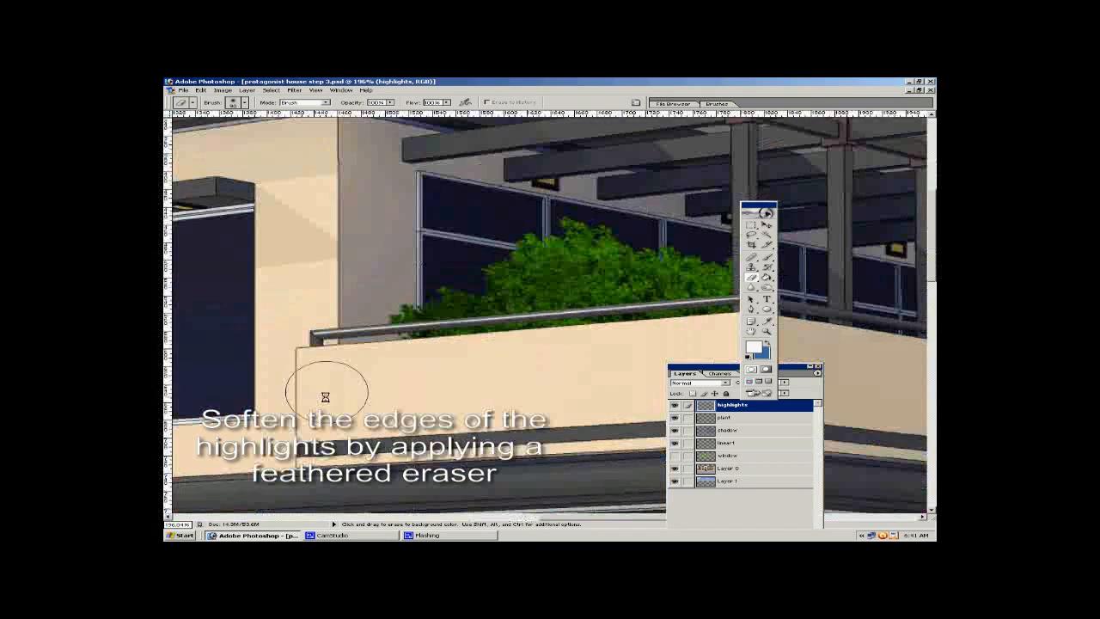
mouse_move(481, 380)
left_mouse_down()
mouse_move(393, 367)
mouse_move(438, 336)
mouse_move(698, 305)
mouse_move(540, 336)
left_mouse_up()
key("space")
left_click_drag(429, 383, 634, 179)
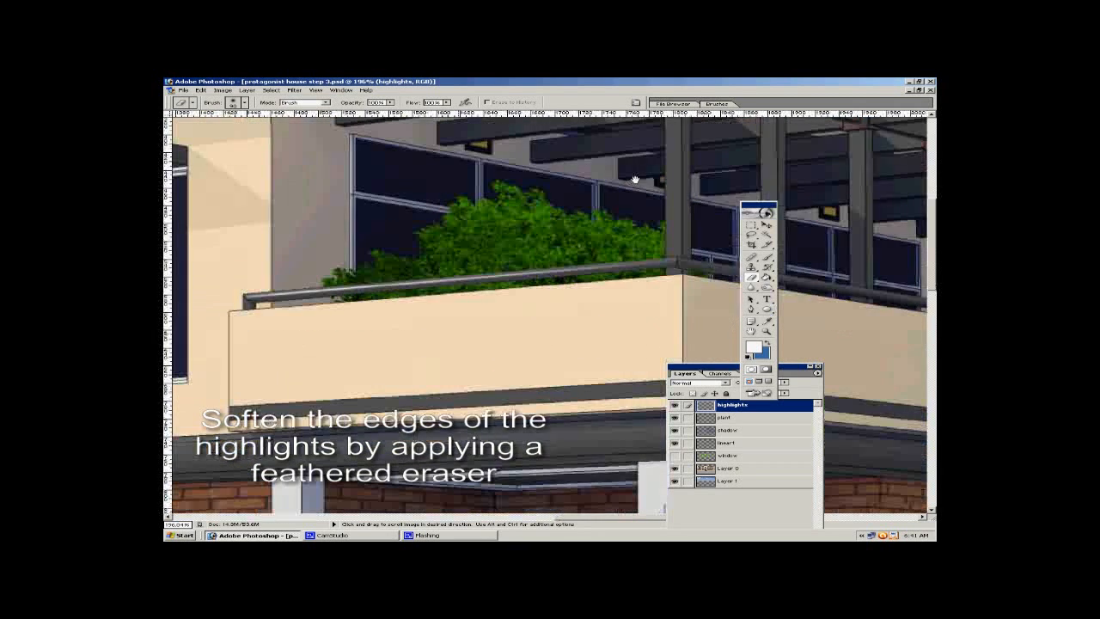
Soften the highlights on the ground-floor window canopies and the front wall with the feathered eraser.
left_click_drag(481, 280, 781, 180)
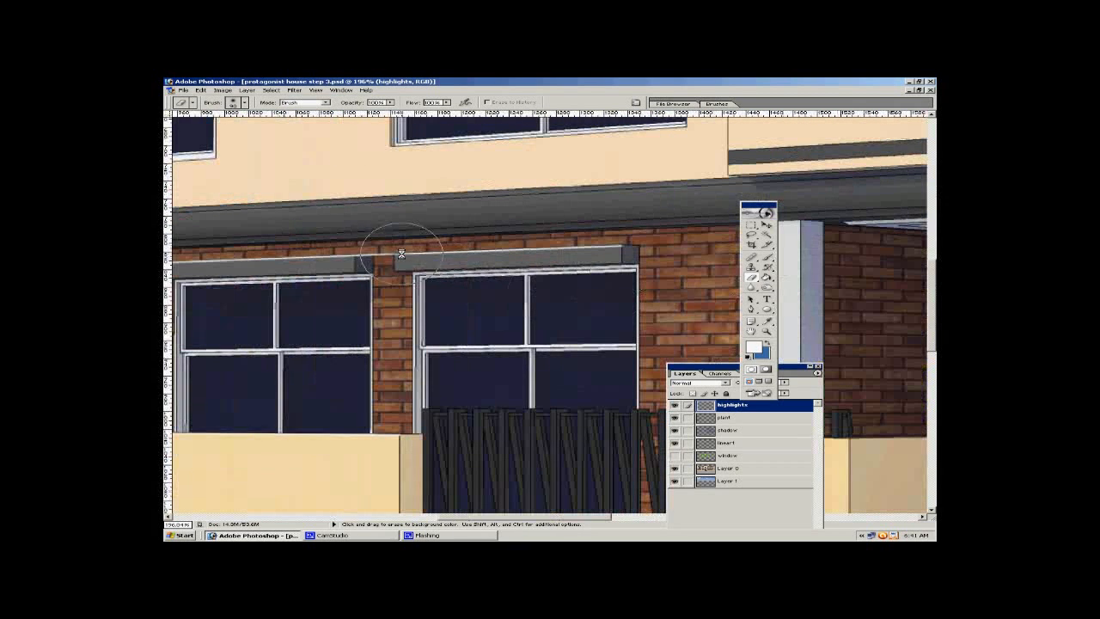
mouse_move(483, 288)
left_mouse_down()
mouse_move(650, 270)
mouse_move(495, 289)
left_mouse_up()
key("space")
left_click_drag(399, 320, 524, 315)
mouse_move(473, 283)
left_mouse_down()
mouse_move(315, 303)
mouse_move(249, 296)
left_mouse_up()
key("space")
left_click_drag(578, 262, 219, 250)
left_click_drag(620, 289, 460, 269)
left_click_drag(512, 243, 374, 227)
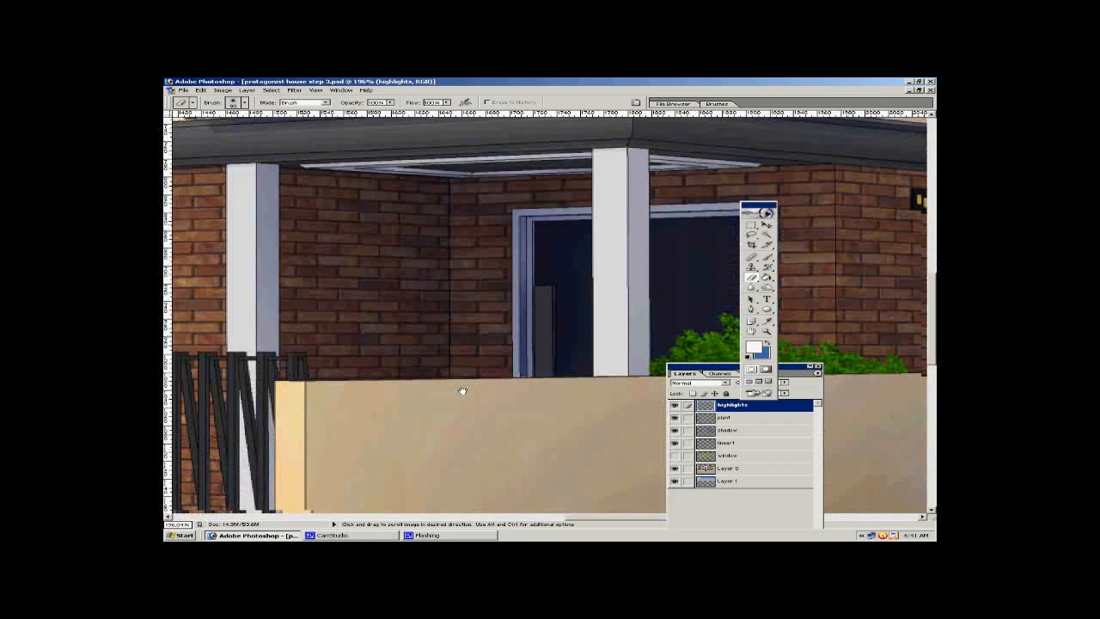
left_click_drag(515, 120, 478, 444)
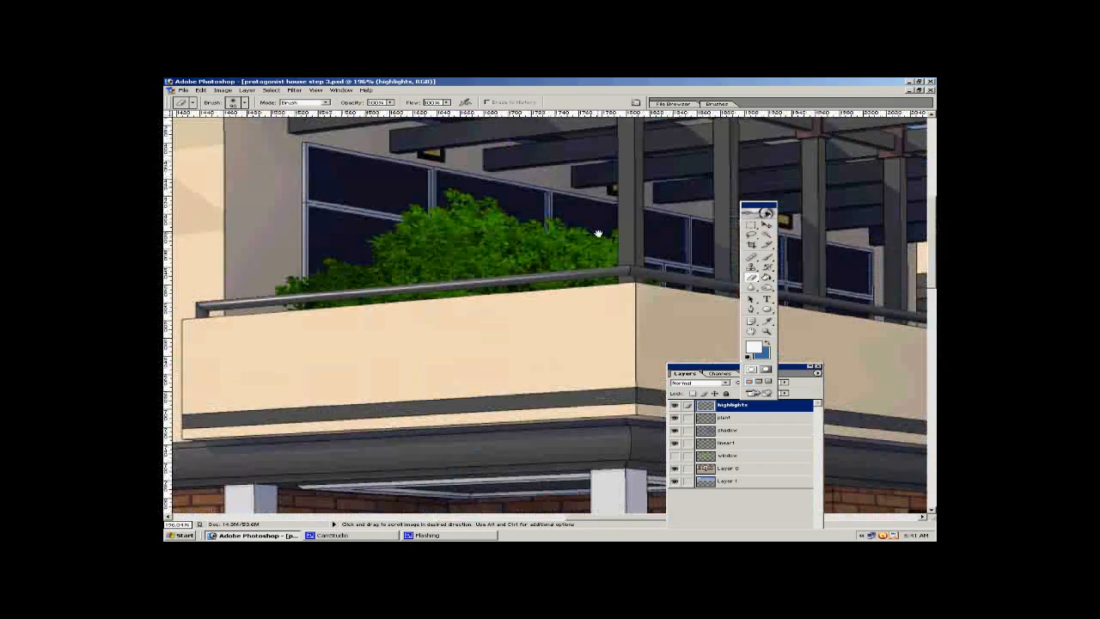
left_click_drag(596, 233, 591, 401)
left_click_drag(592, 349, 609, 427)
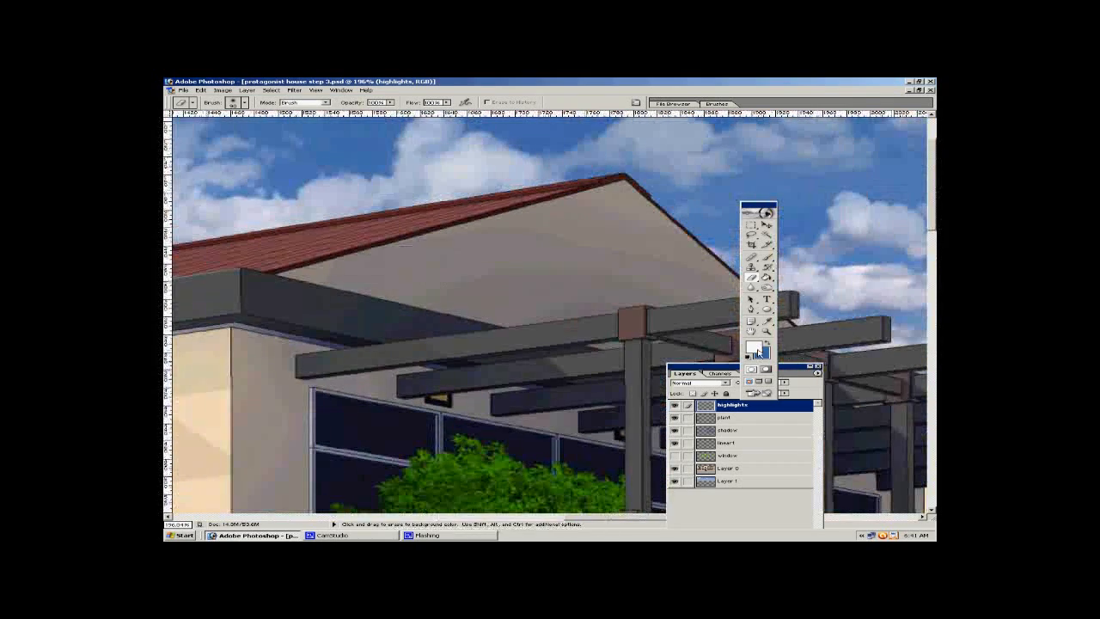
key("z")
left_click(449, 102)
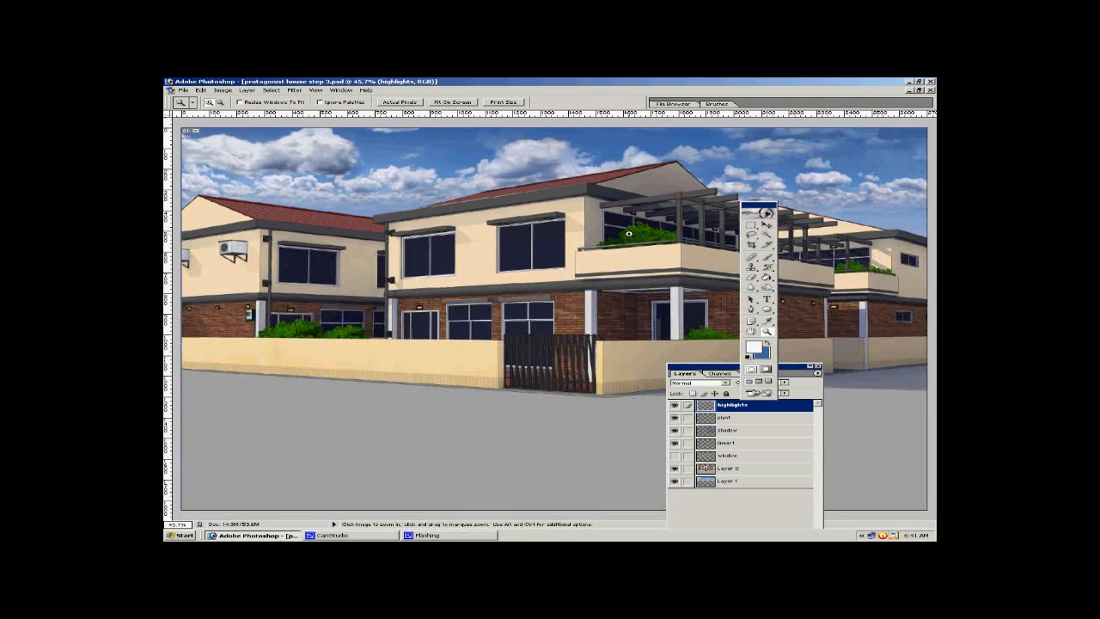
Make the window layer active, sample the dark window texture as the foreground colour, and show the layer.
left_click_drag(696, 369, 777, 272)
left_click_drag(757, 206, 210, 140)
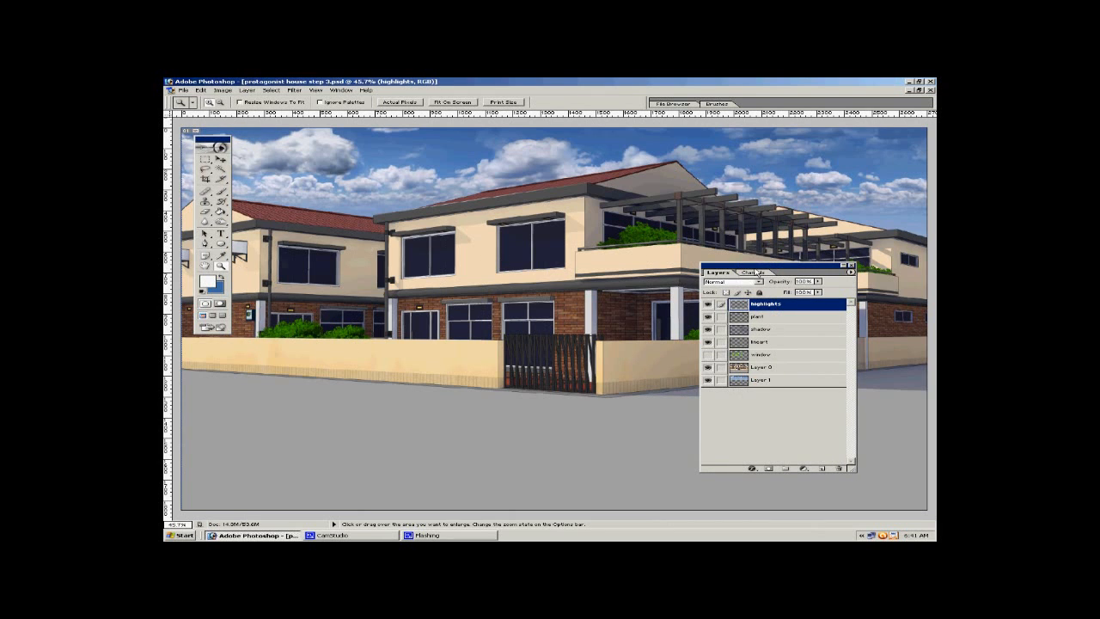
left_click_drag(756, 266, 810, 219)
left_click(817, 308)
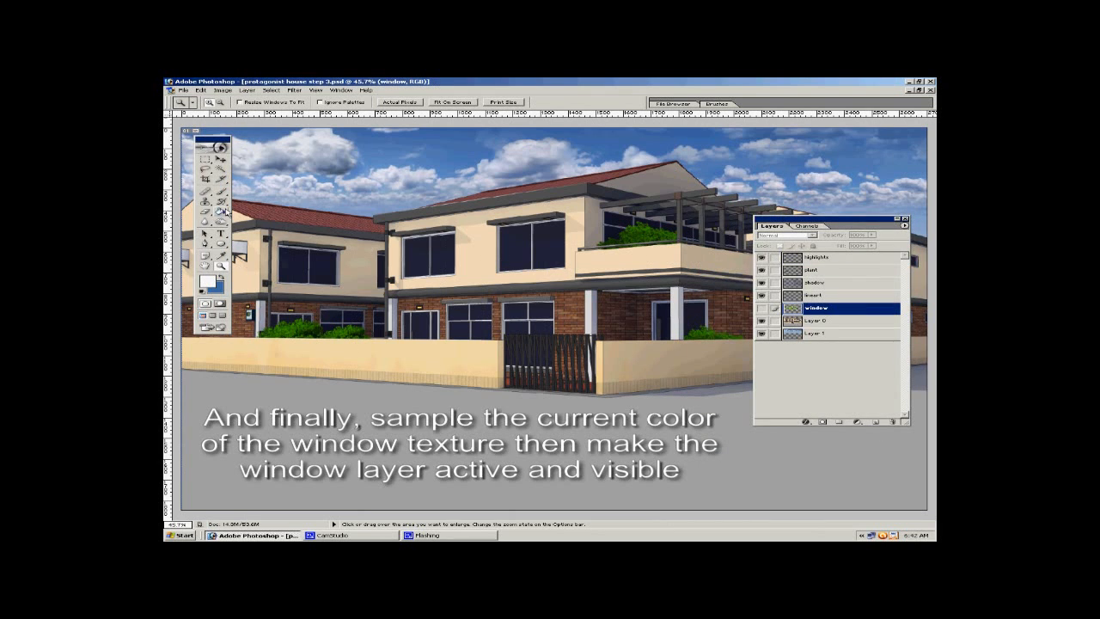
left_click(222, 256)
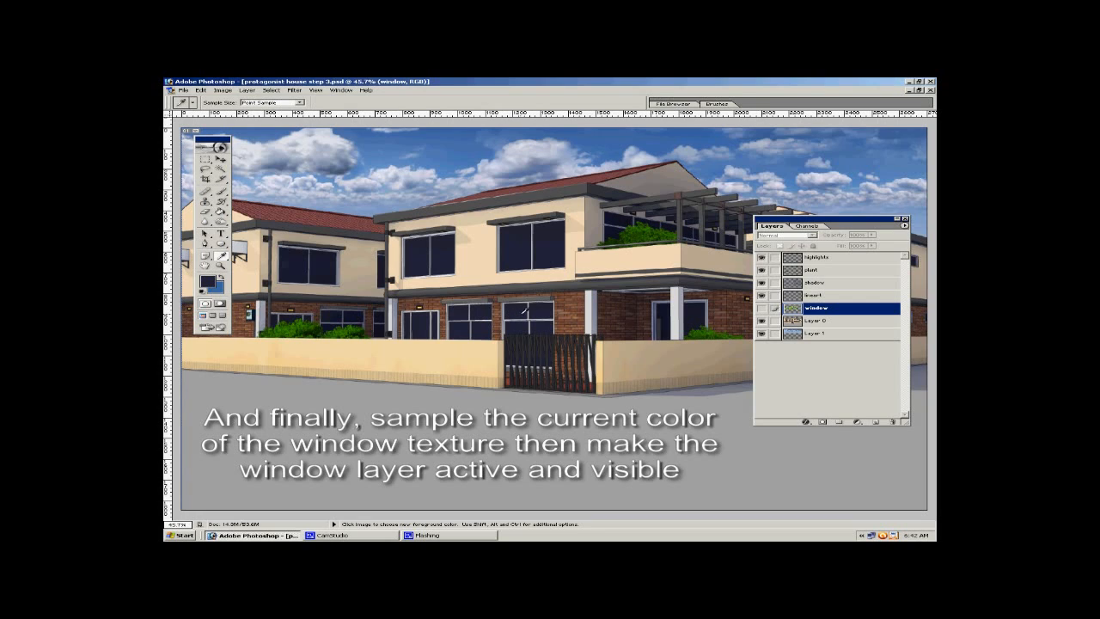
left_click(761, 309)
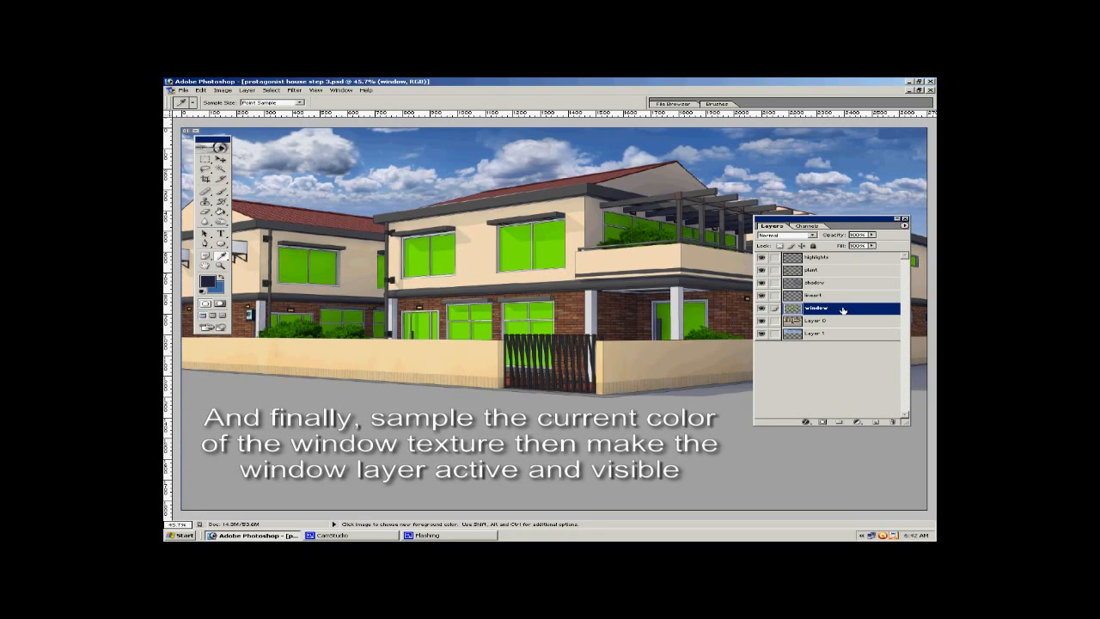
Create a blank layer above the window layer and load a selection from the window layer's shape.
left_click(877, 422)
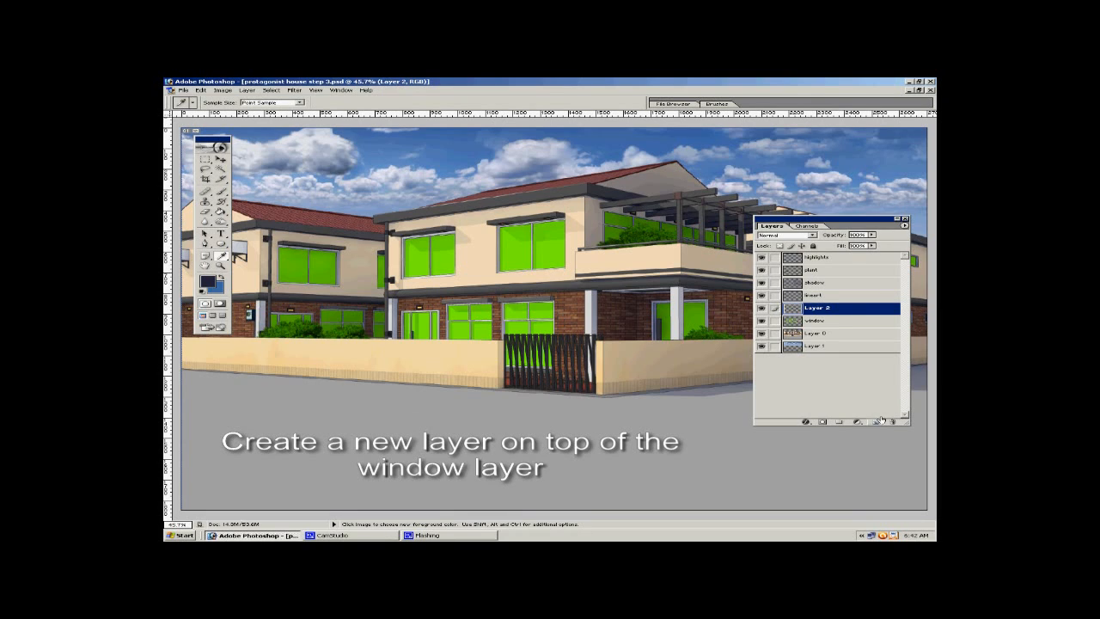
left_click(844, 326)
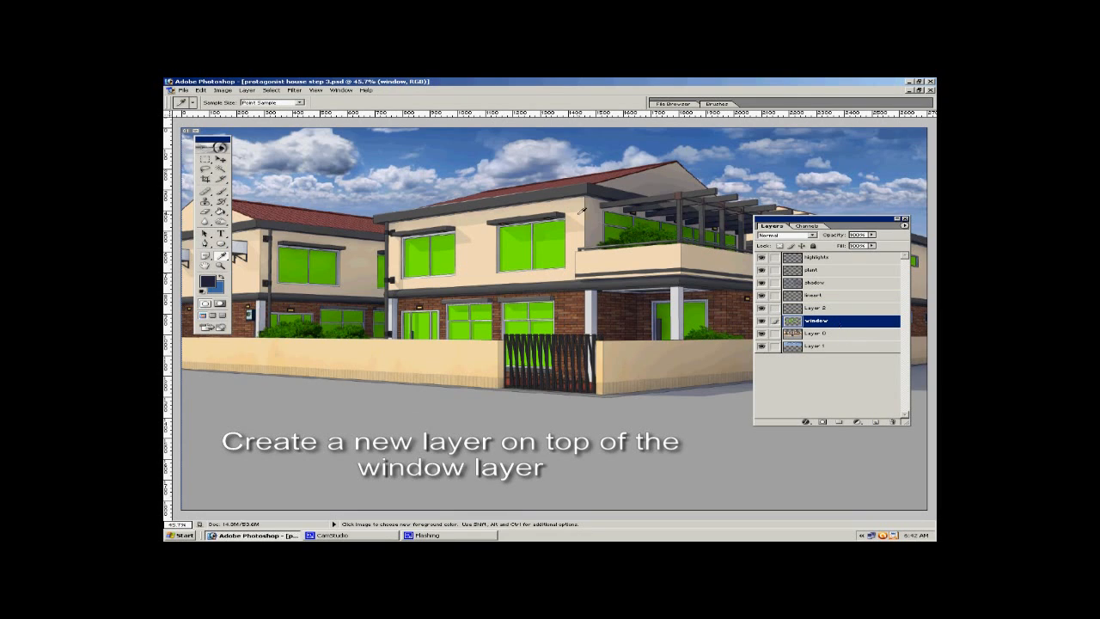
left_click(271, 90)
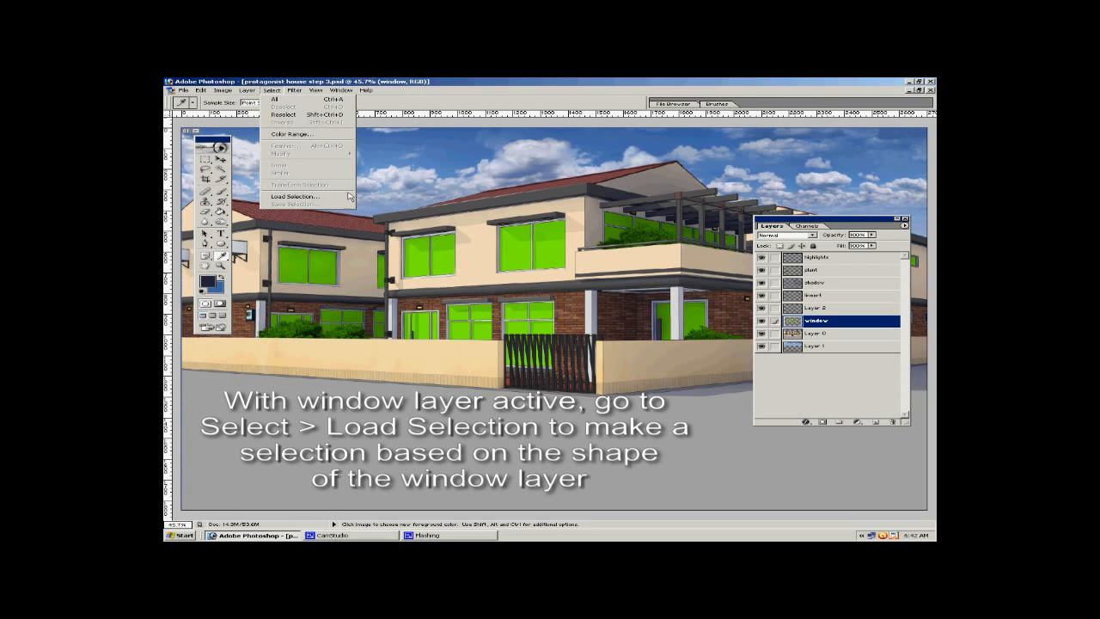
left_click(292, 199)
left_click(560, 207)
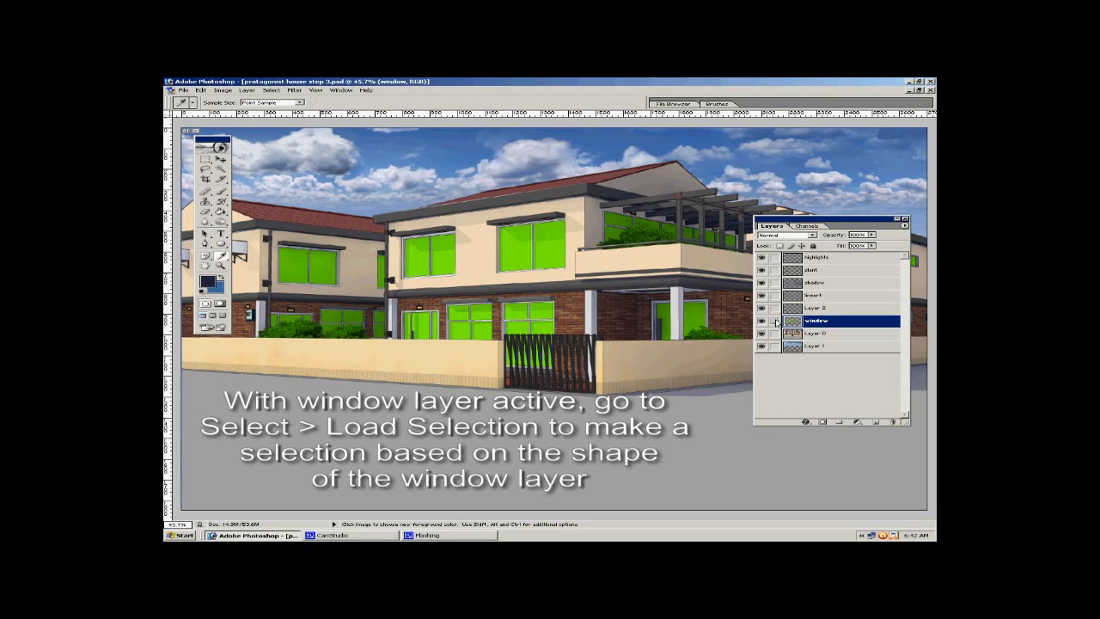
Hide the window layer and paint soft white highlights inside the window selection on the blank layer above it.
left_click(760, 320)
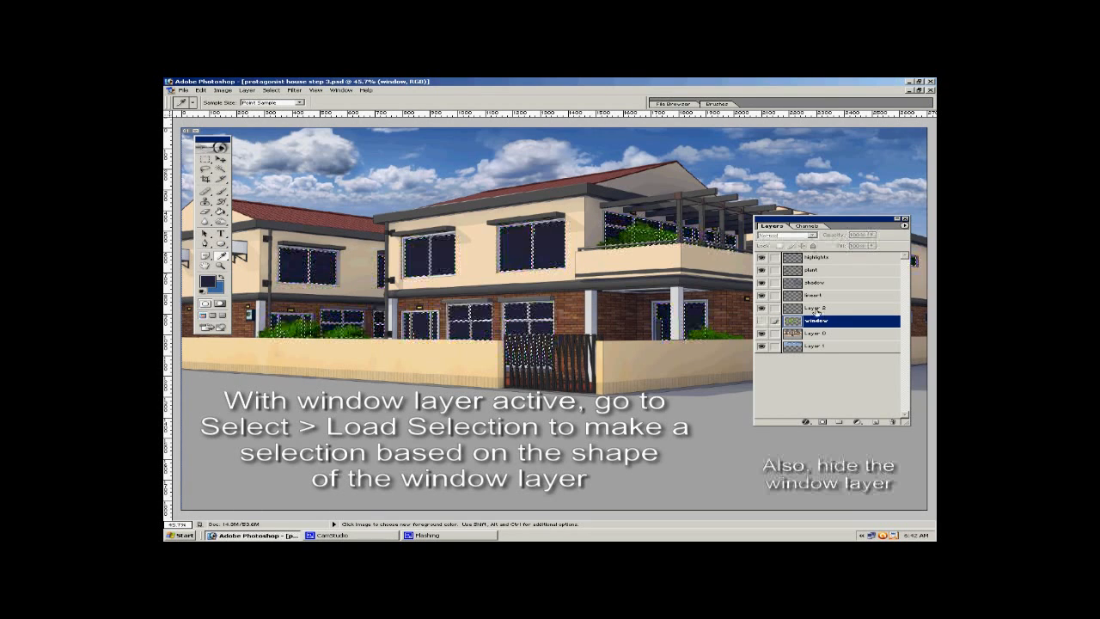
left_click(816, 307)
left_click(222, 190)
left_click(220, 277)
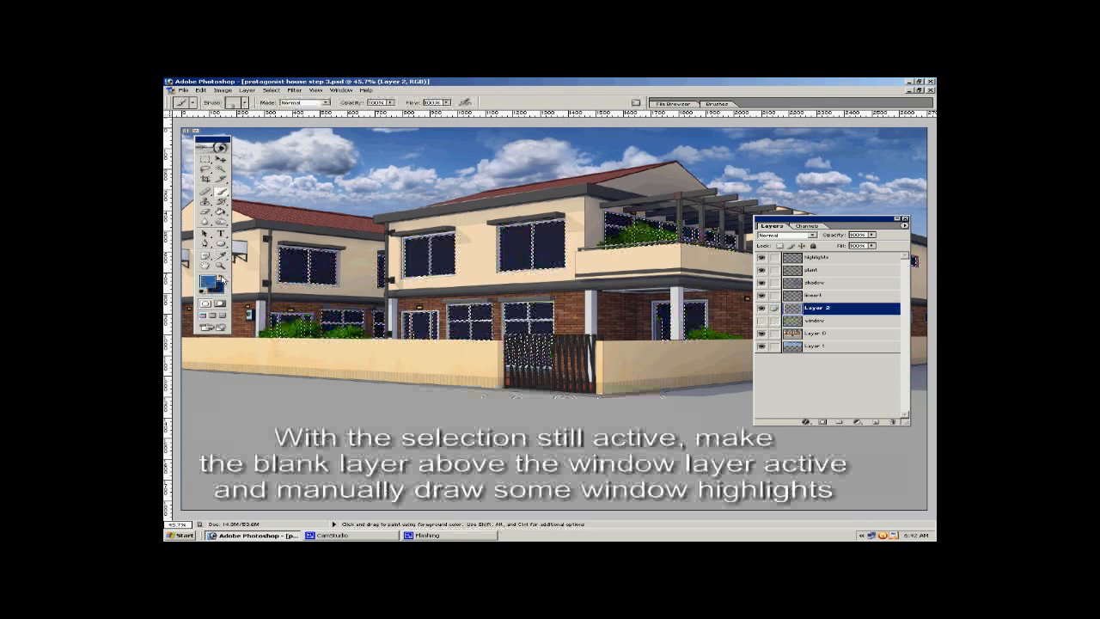
left_click(208, 282)
left_click(727, 156)
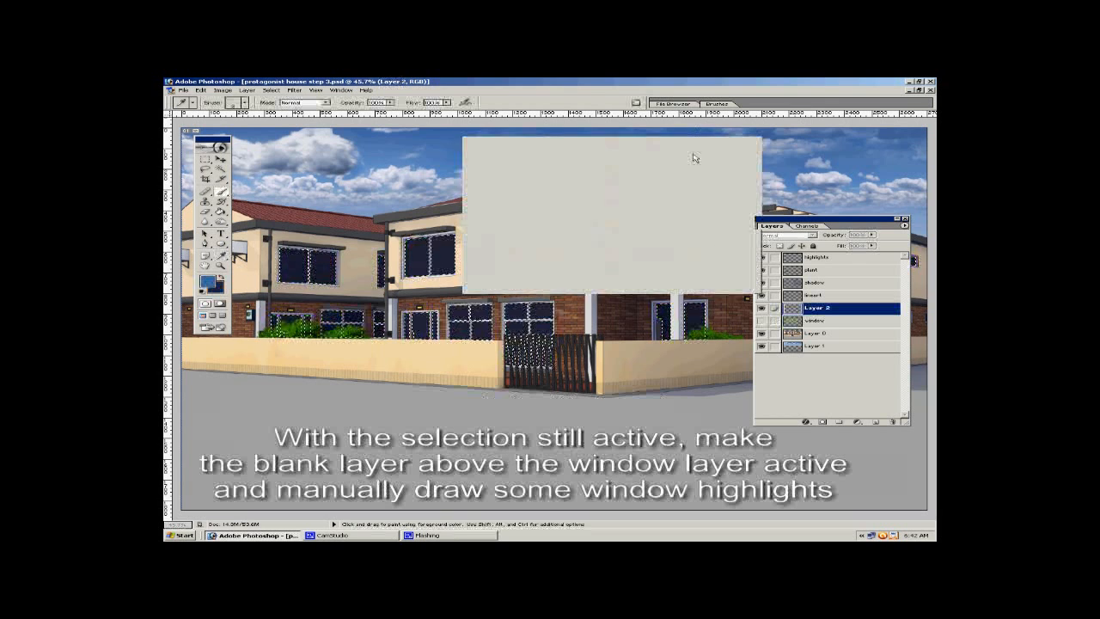
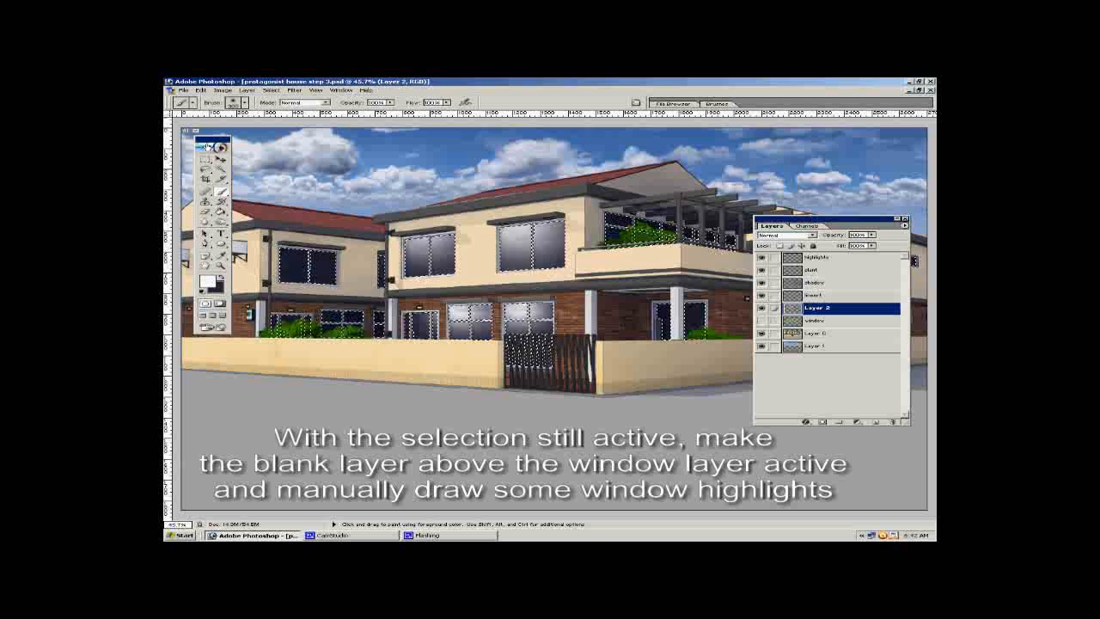
left_click_drag(219, 146, 273, 318)
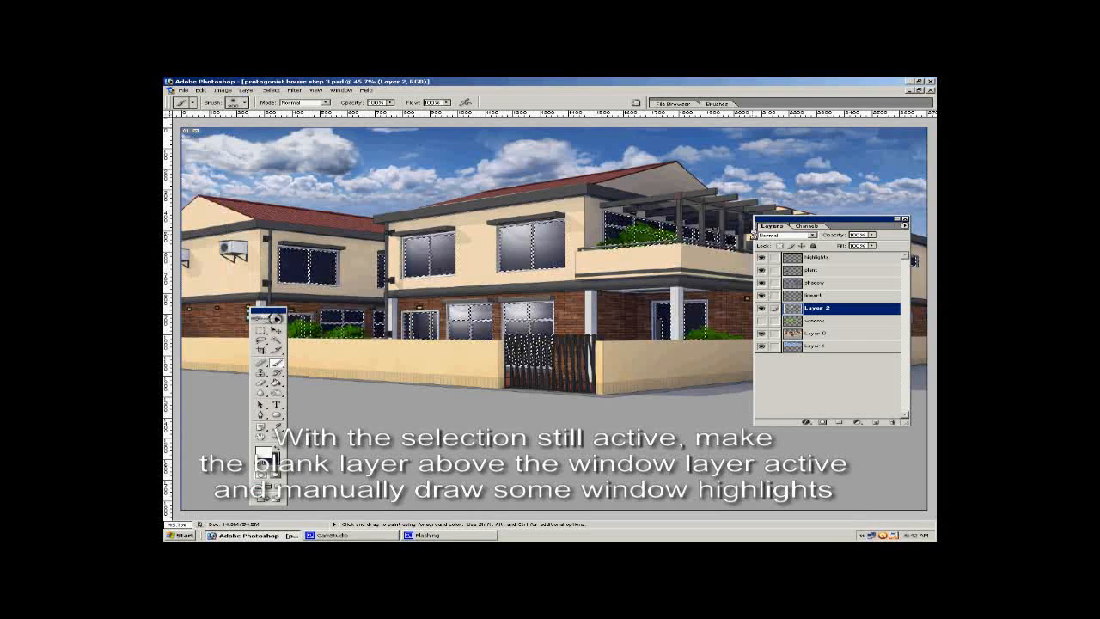
left_click_drag(769, 224, 745, 347)
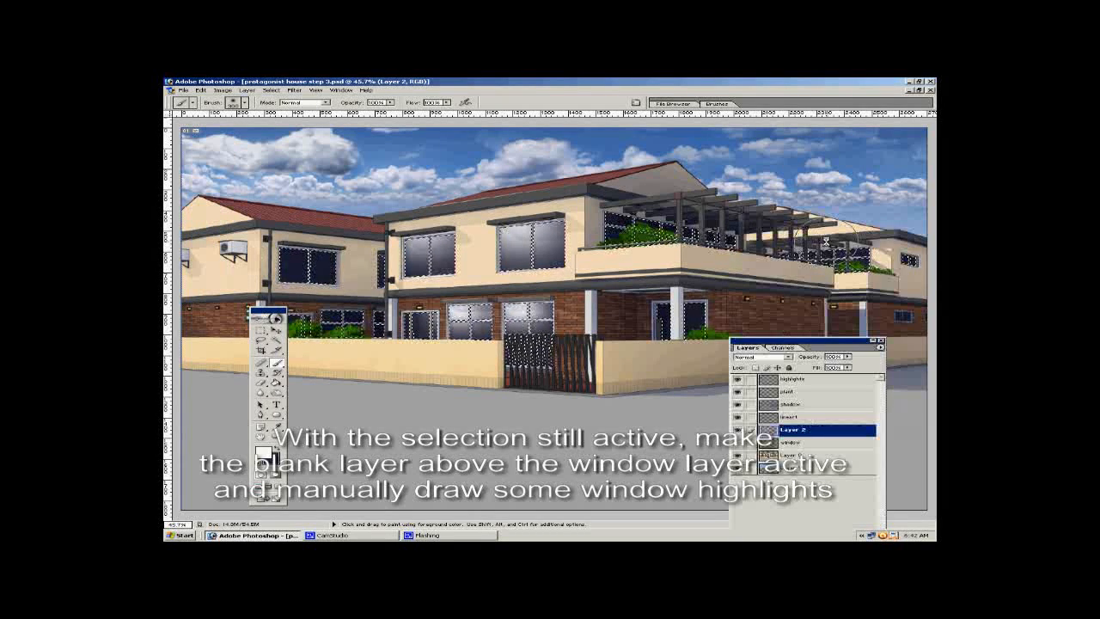
key("v")
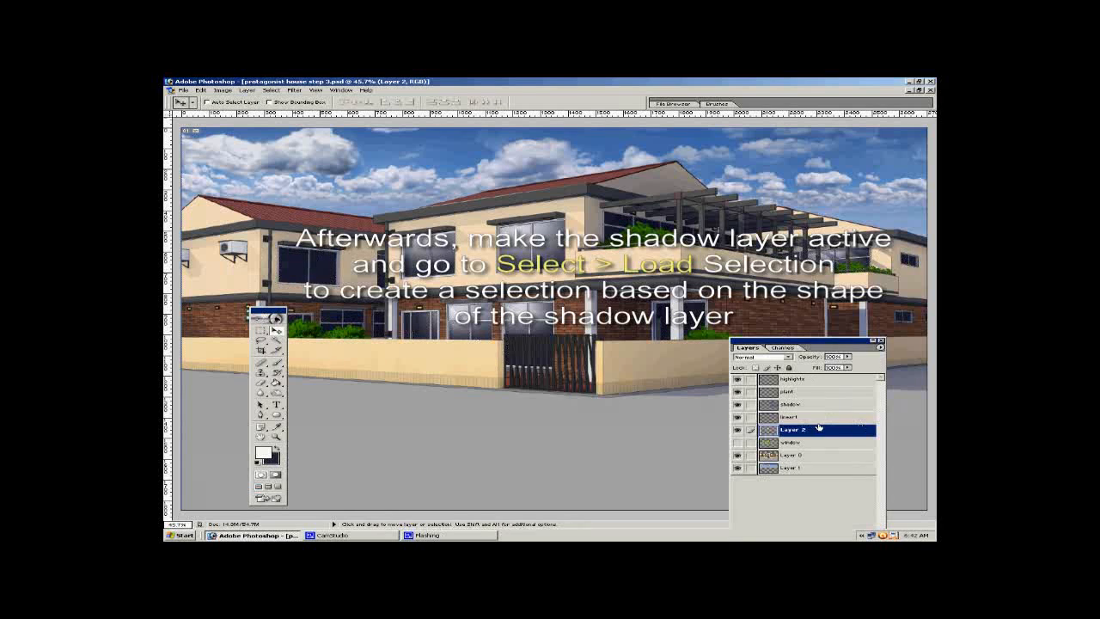
Make the shadow layer active and load a selection from its transparency.
left_click(820, 403)
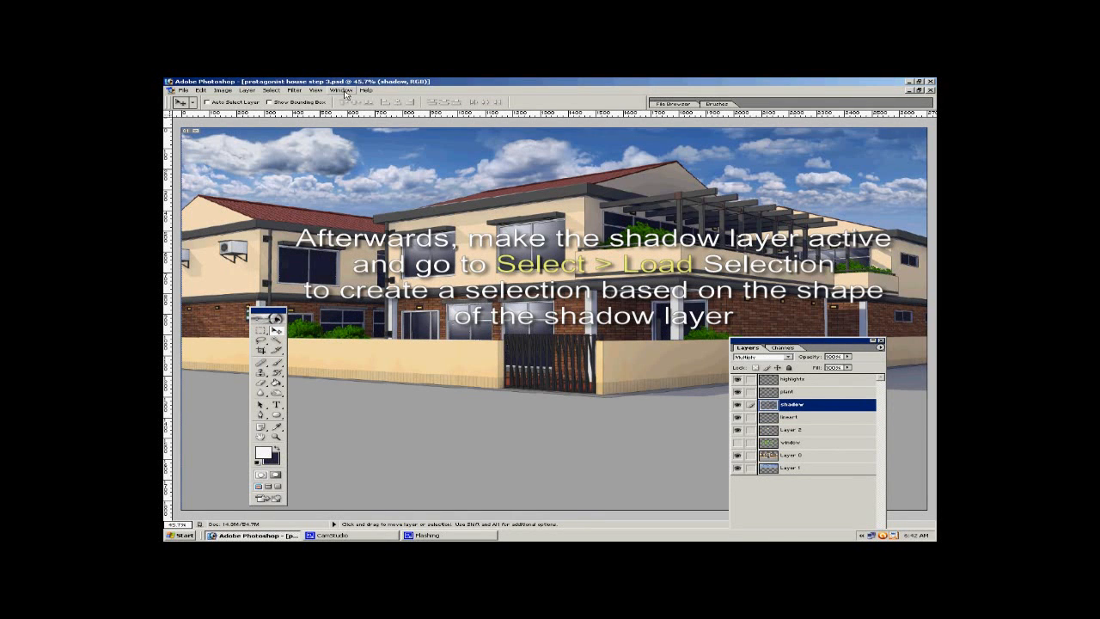
left_click(296, 91)
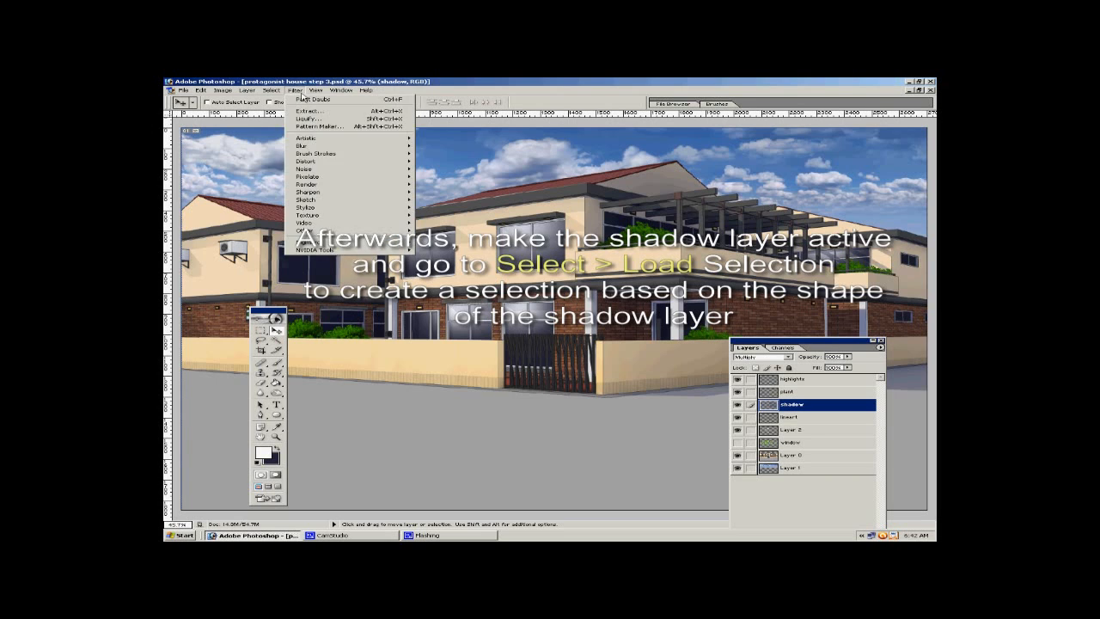
mouse_move(272, 90)
left_click(301, 190)
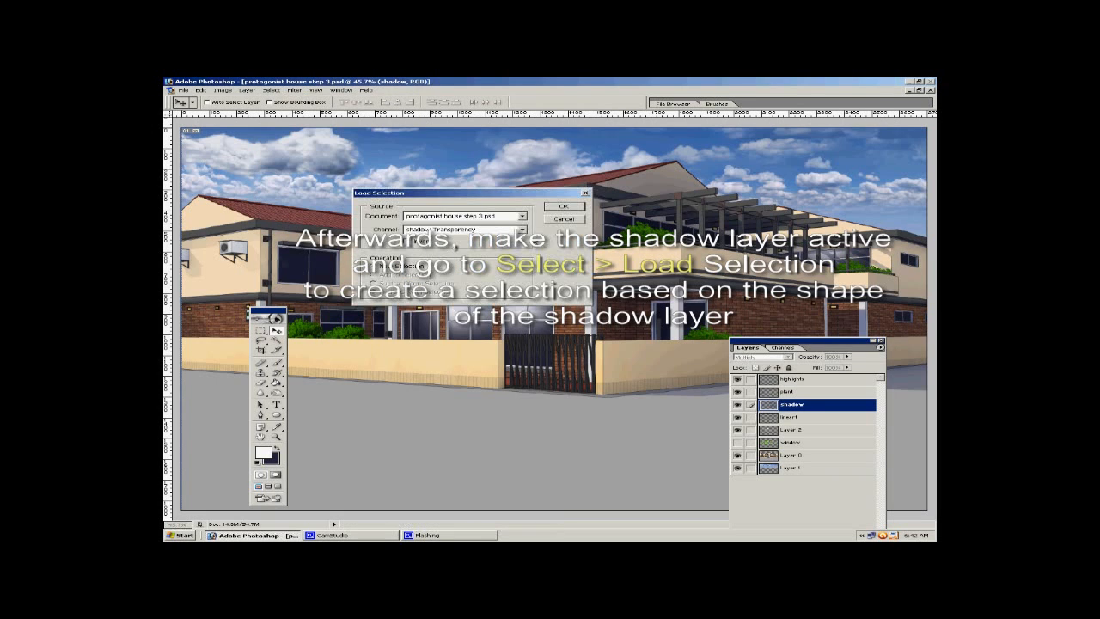
left_click(564, 207)
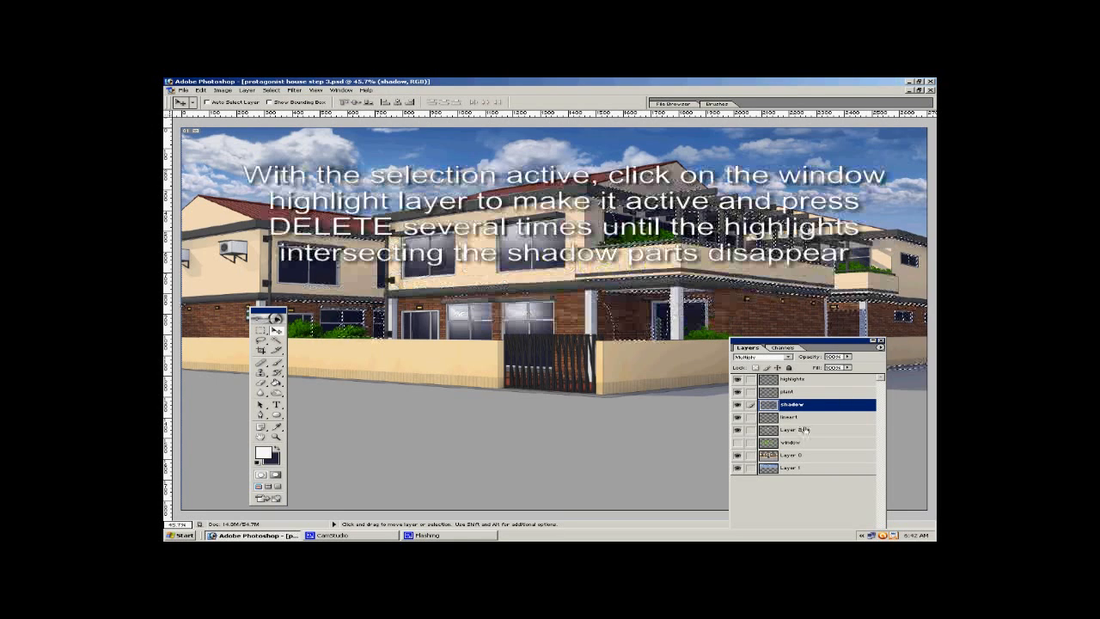
Delete the window highlights on Layer 2 inside the shadow selection, deselect, and rename the layer "window highlights".
left_click(805, 428)
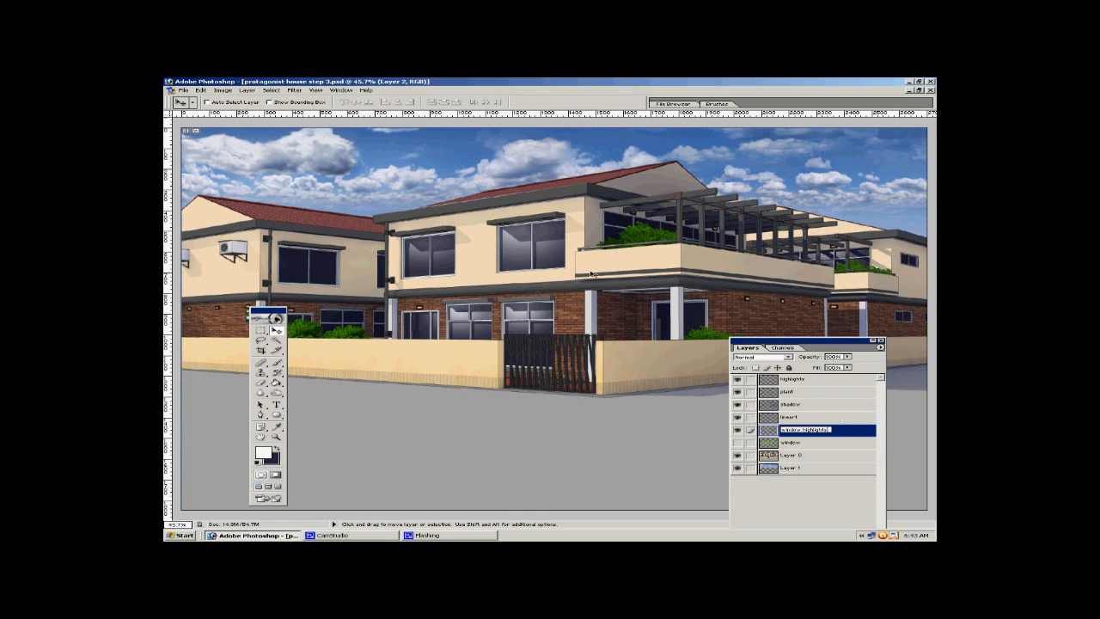
left_click(279, 335)
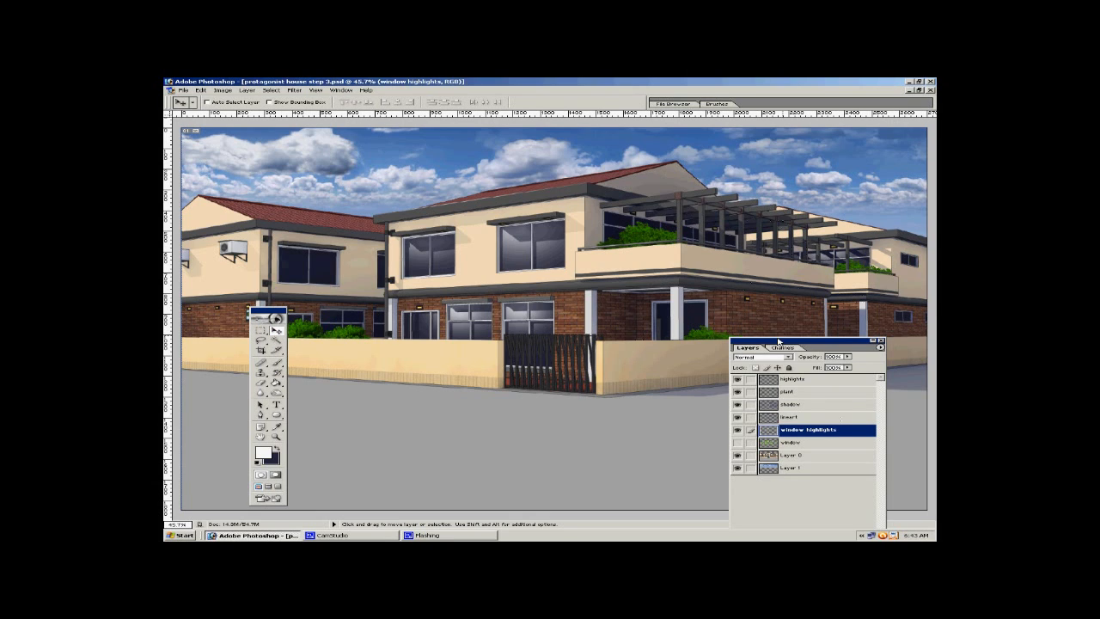
Create a new blank layer and move it to the top of the layer stack.
left_click_drag(777, 341, 771, 206)
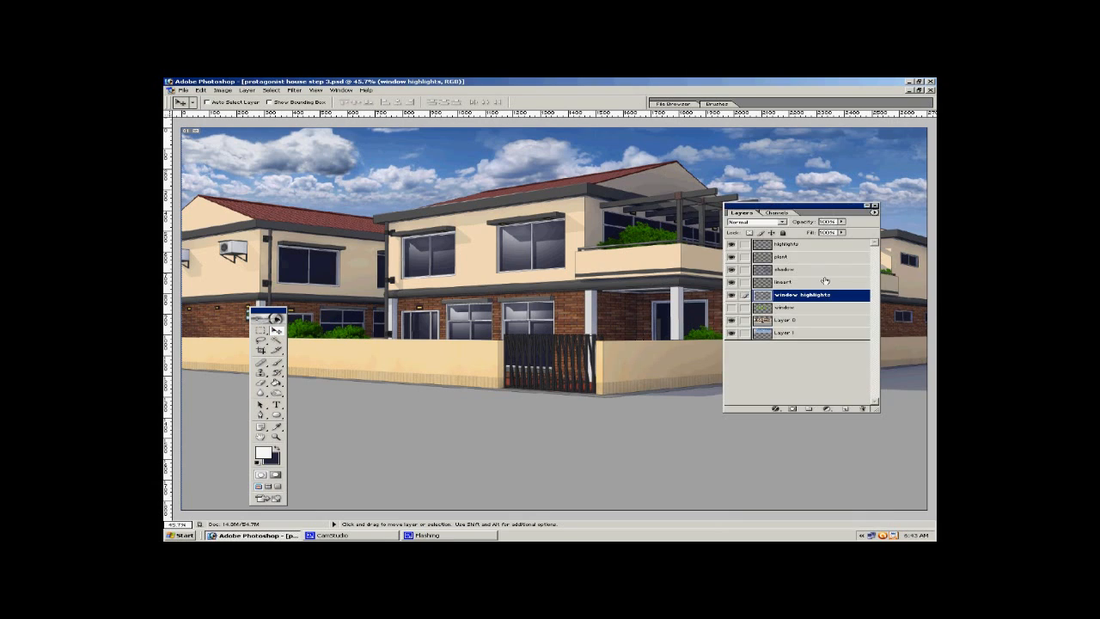
left_click(846, 409)
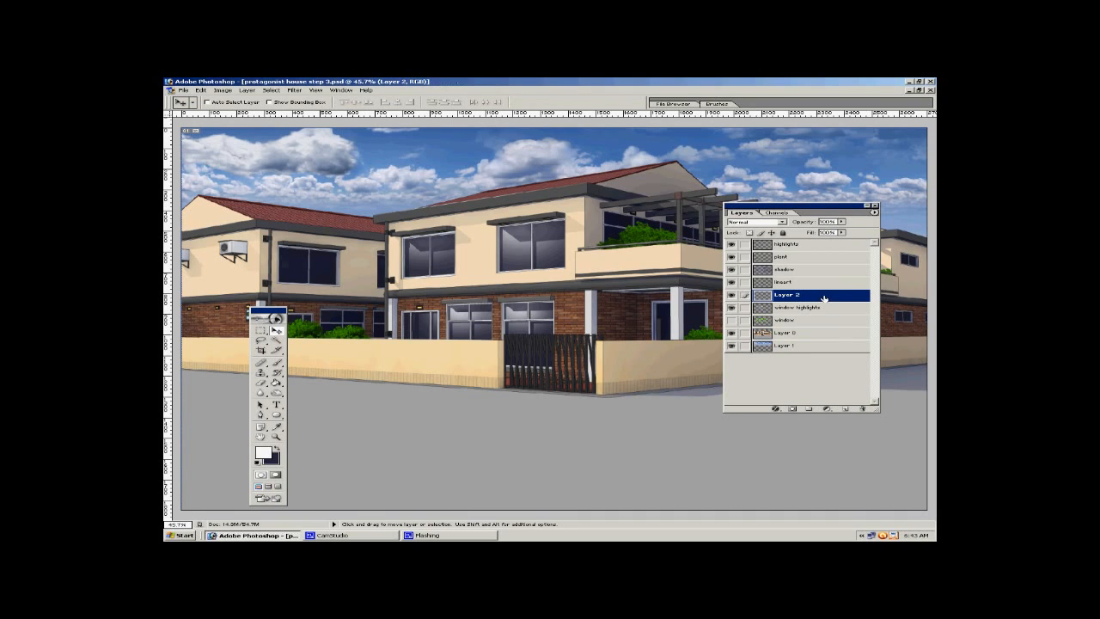
left_click_drag(823, 298, 816, 246)
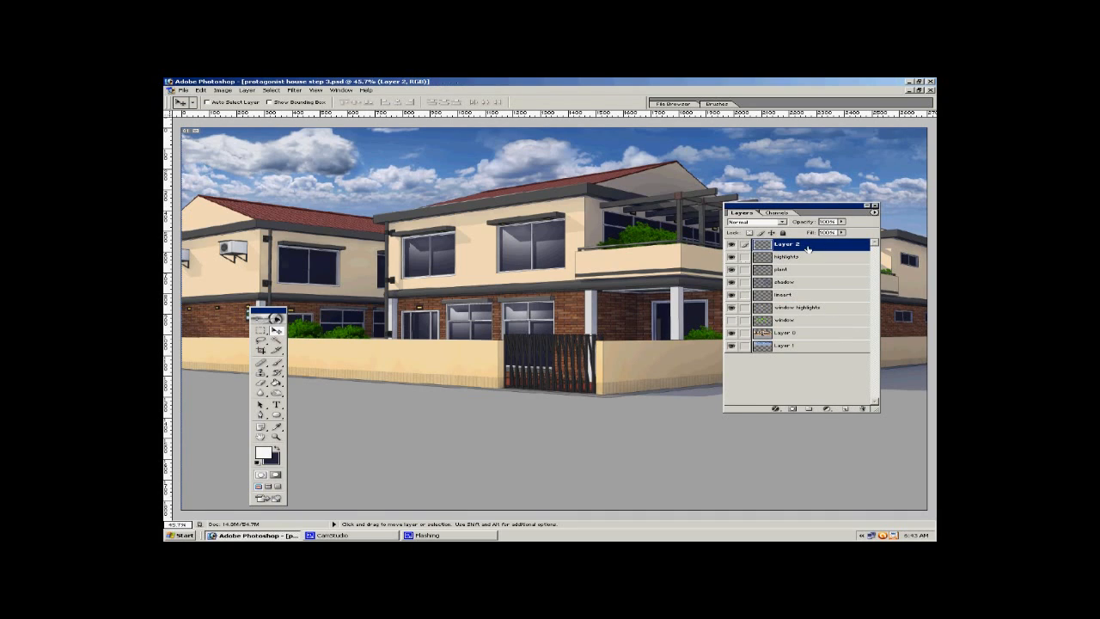
Name the new top layer "sunlight" and paint one soft white glow over the gate with a very large feathered brush.
left_click(277, 436)
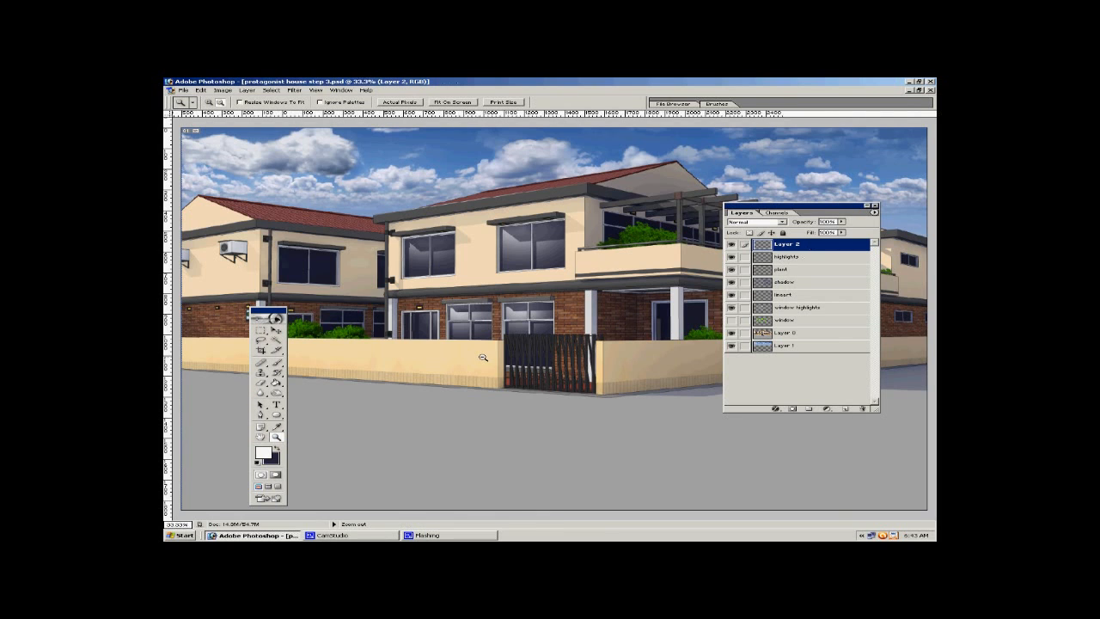
left_click(484, 358, "alt")
left_click(484, 359, "alt")
key("b")
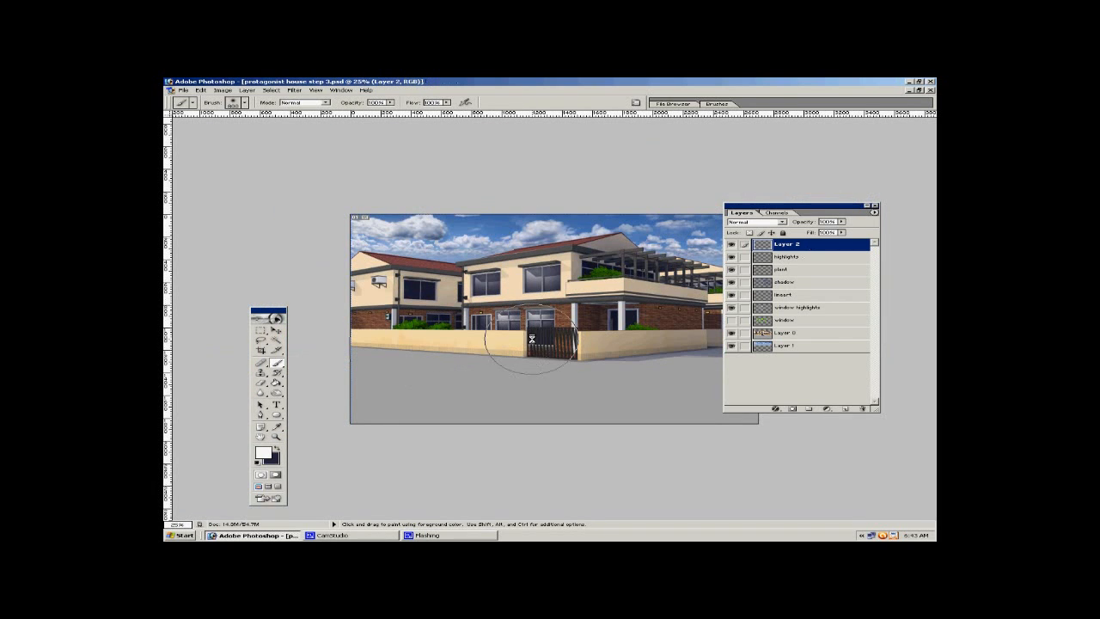
key("bracketright")
key("bracketright")
key("Return")
left_click(276, 330)
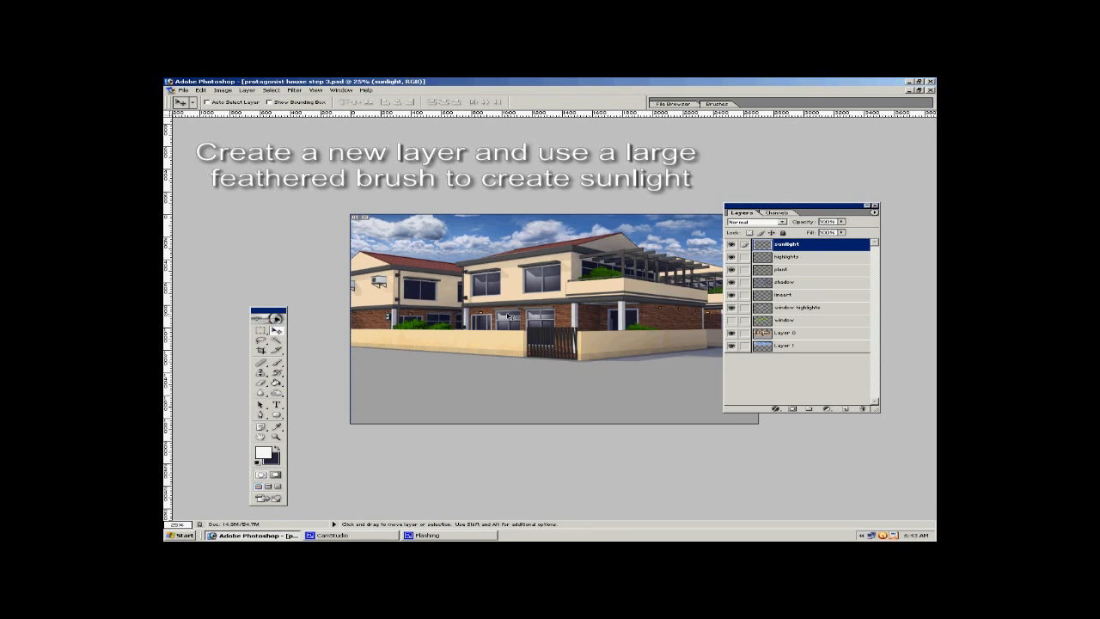
left_click(275, 361)
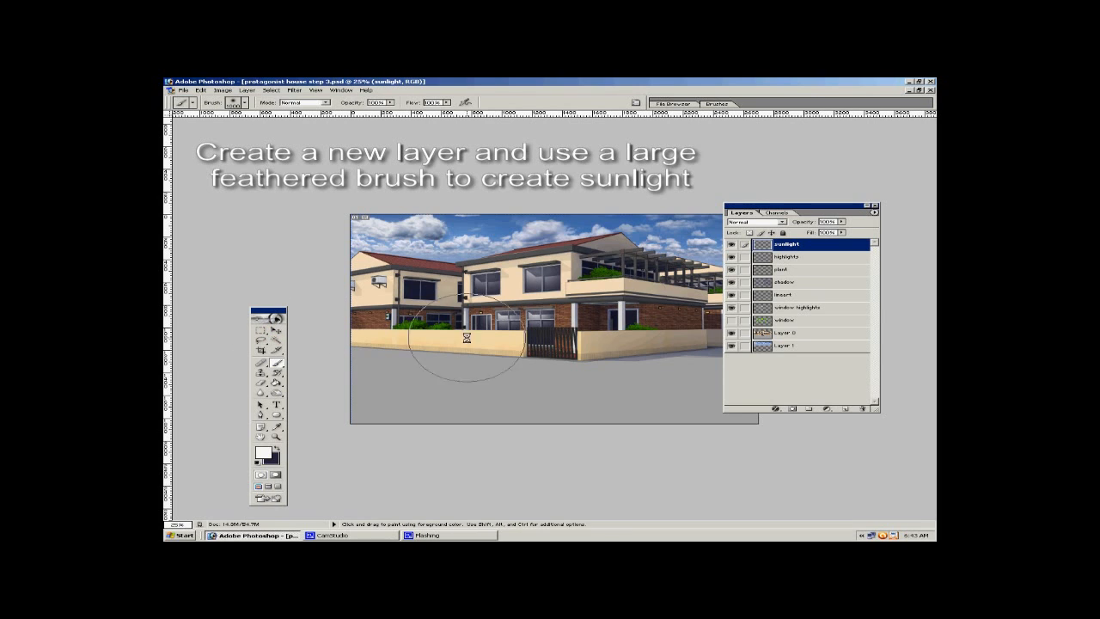
left_click(555, 316)
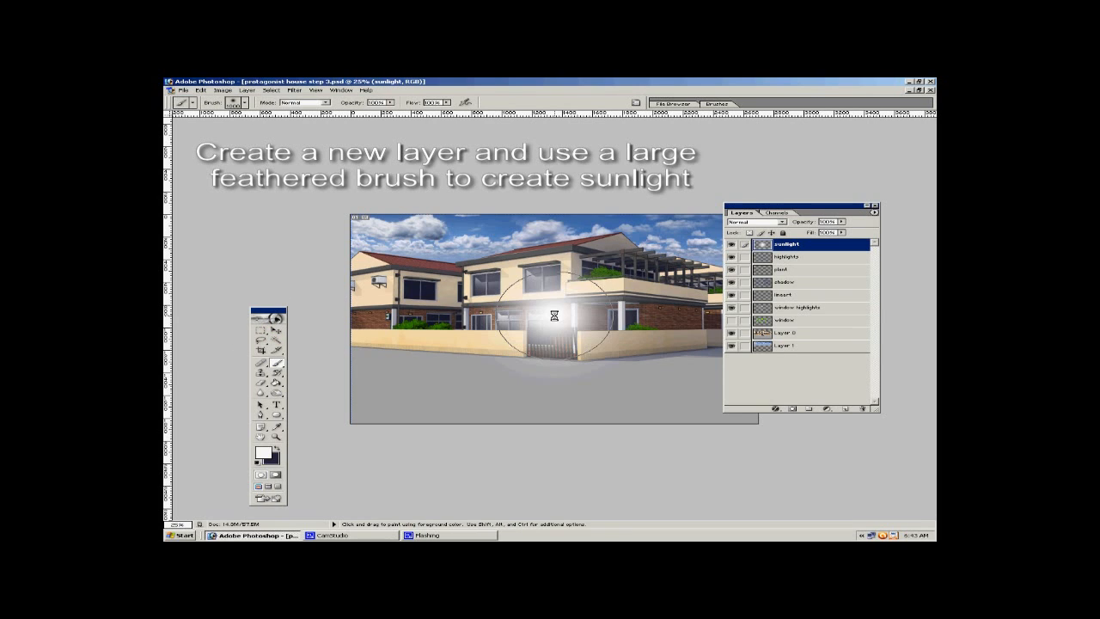
Enlarge the white glow with Free Transform, shift it toward the image's upper-left corner so its centre is off-canvas, and apply the transformation.
left_click(276, 330)
key("ctrl+t")
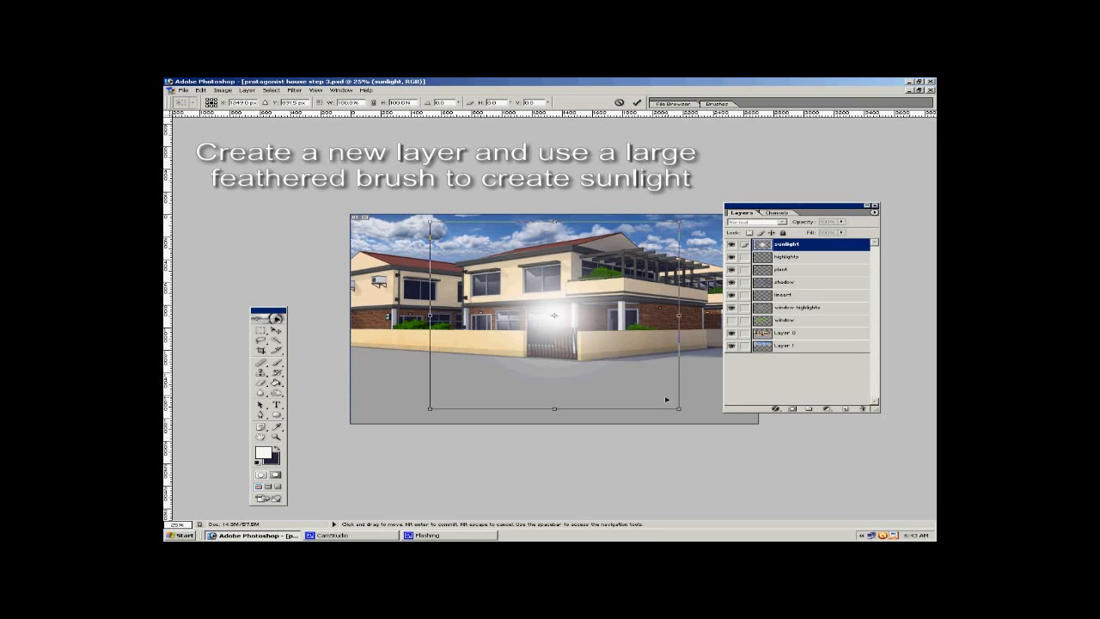
left_click_drag(666, 400, 791, 477)
left_click_drag(573, 374, 499, 342)
left_click(277, 331)
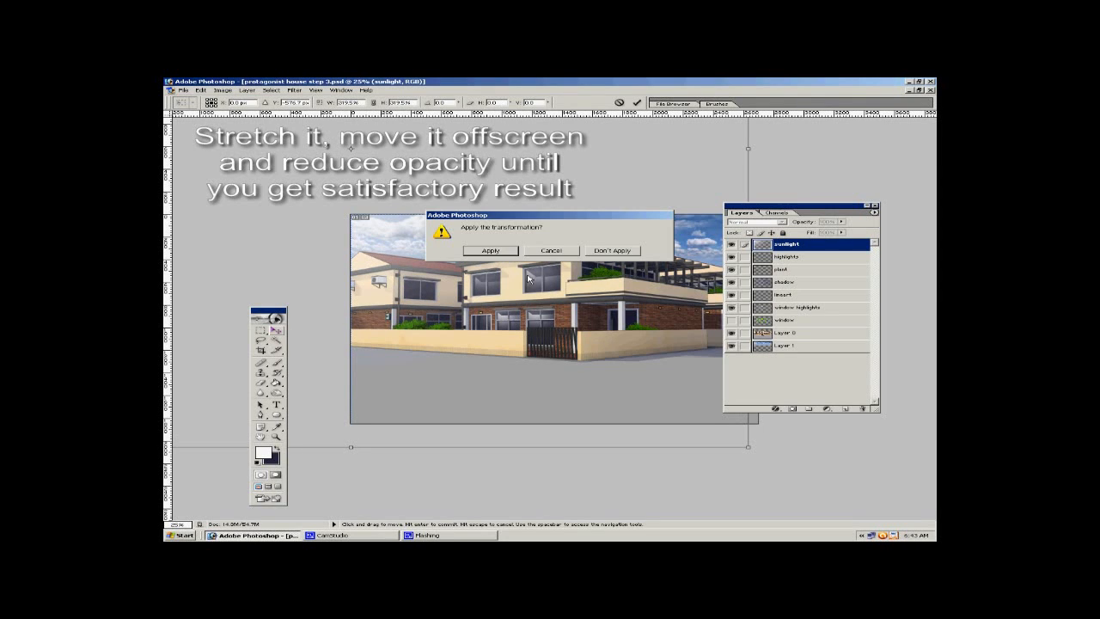
left_click(491, 251)
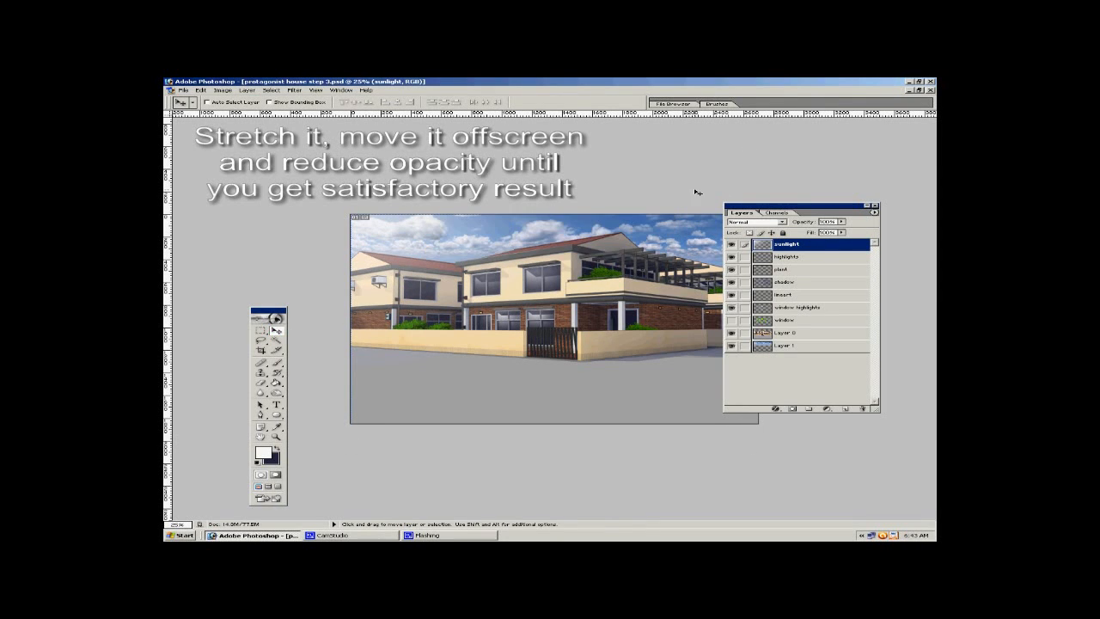
Open the PNG image of the broad-crowned green tree, browsing the project files as thumbnails.
left_click_drag(735, 202, 750, 152)
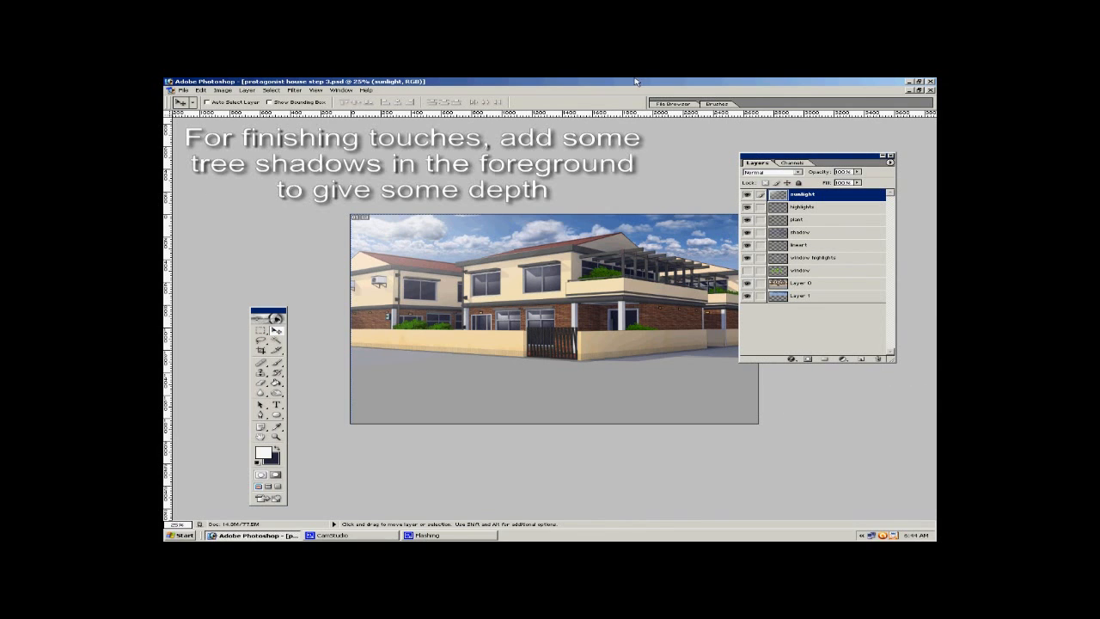
left_click(183, 91)
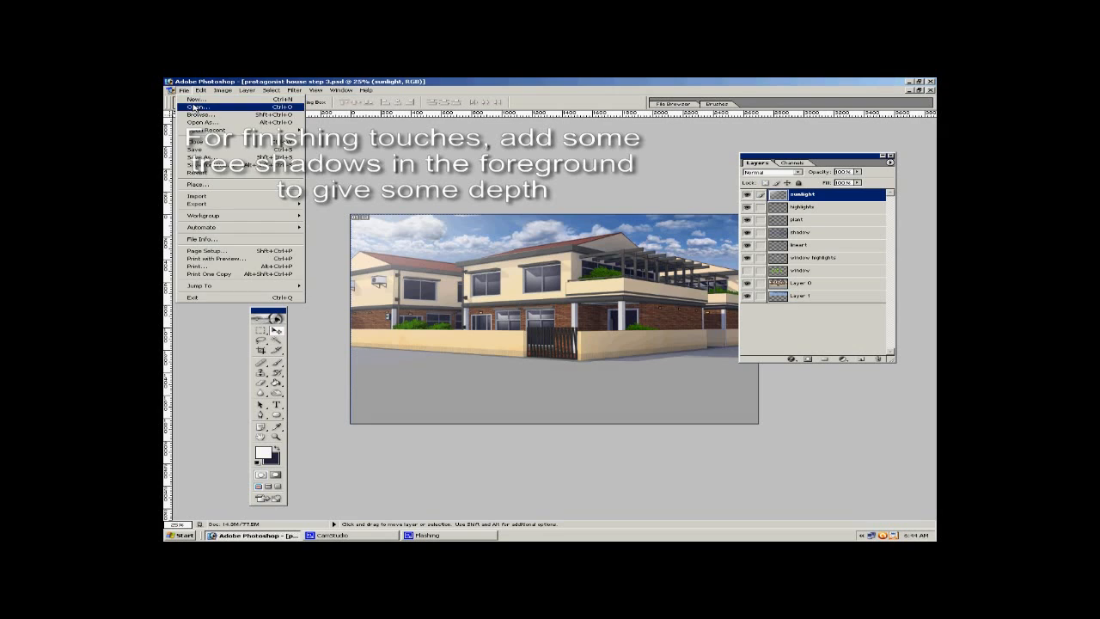
left_click(197, 109)
left_click(653, 162)
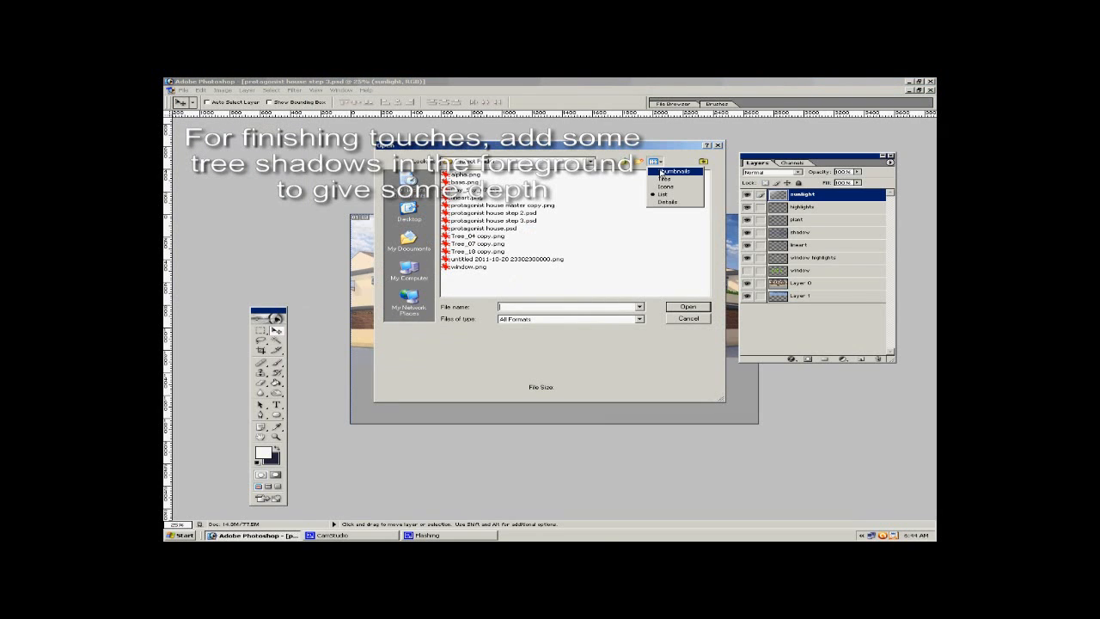
left_click(671, 172)
left_click_drag(705, 214, 705, 259)
left_click(522, 263)
left_click(677, 308)
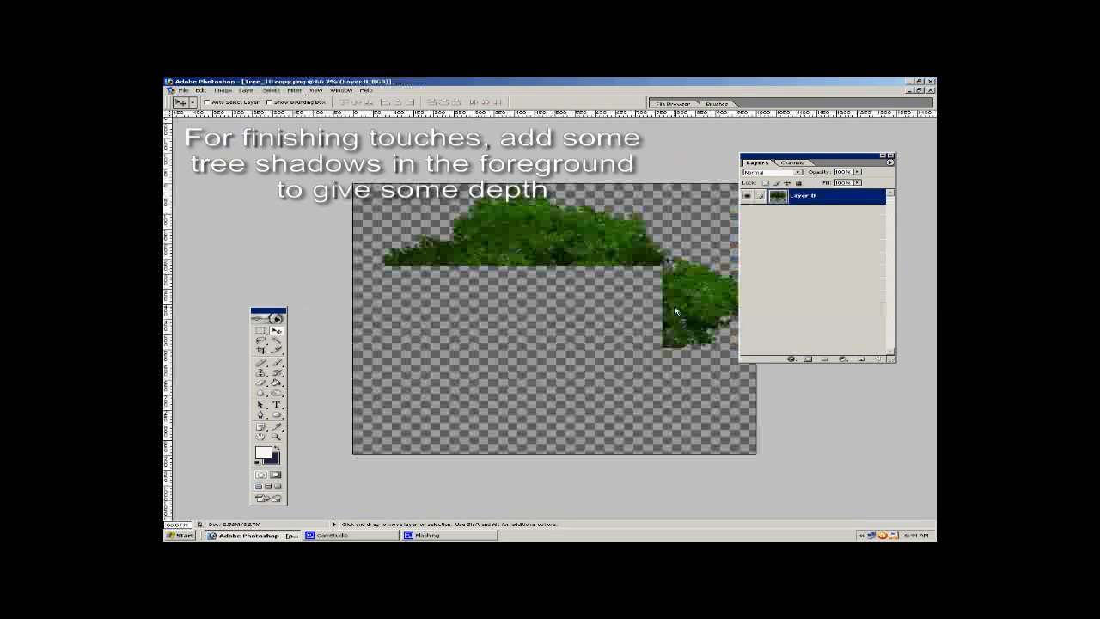
Copy the tree into the house document as a new top layer, close the tree image, and maximize the house document.
left_click(918, 90)
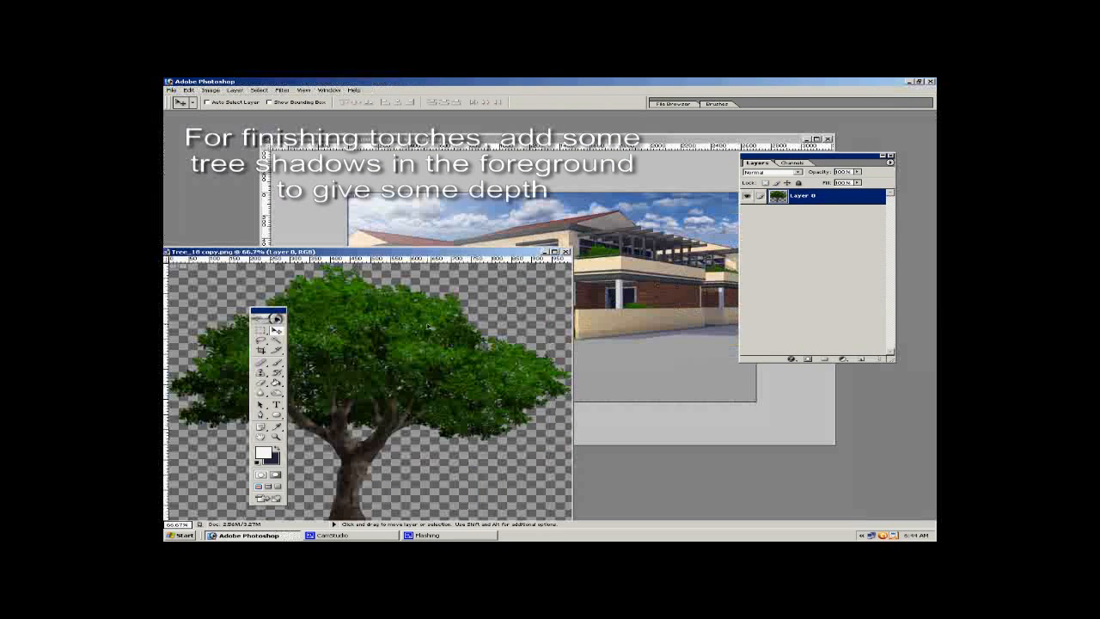
left_click_drag(412, 338, 608, 297)
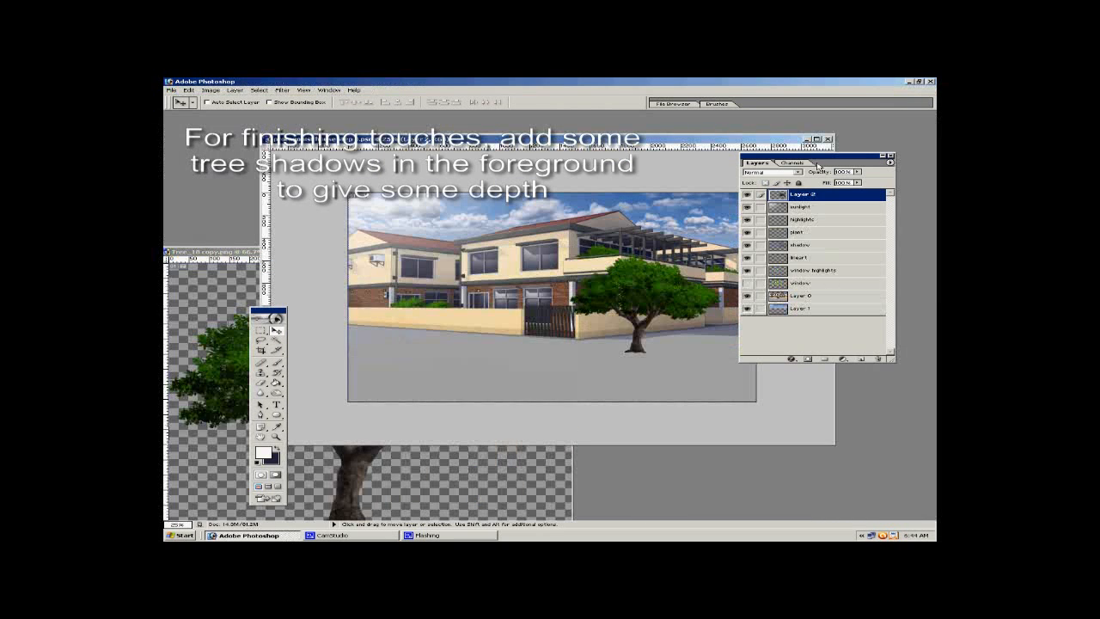
left_click(249, 251)
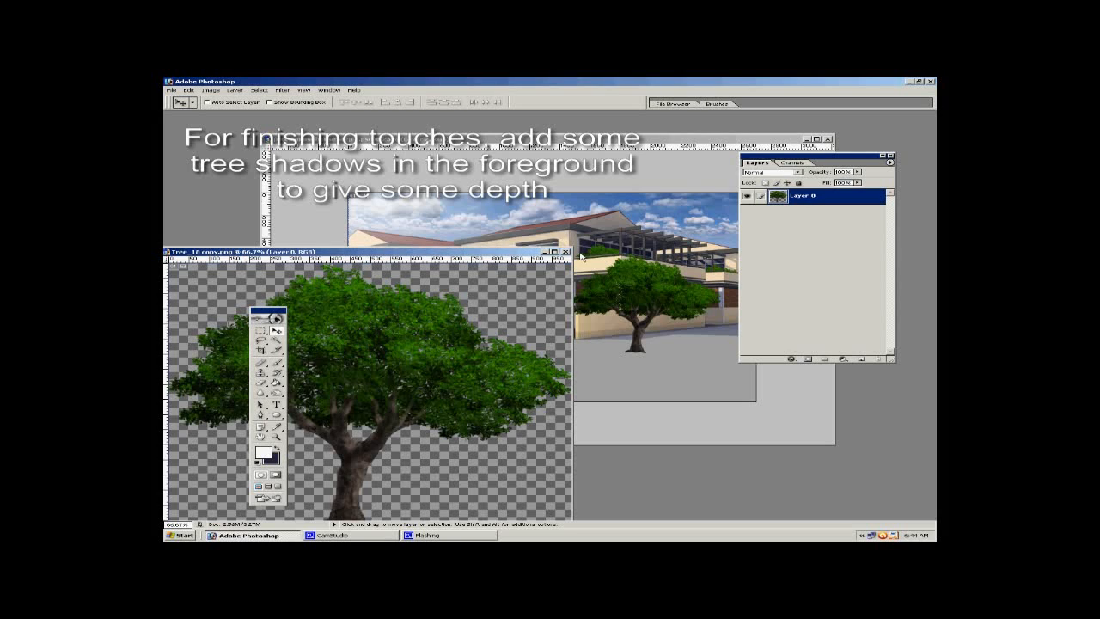
left_click(568, 253)
left_click(817, 139)
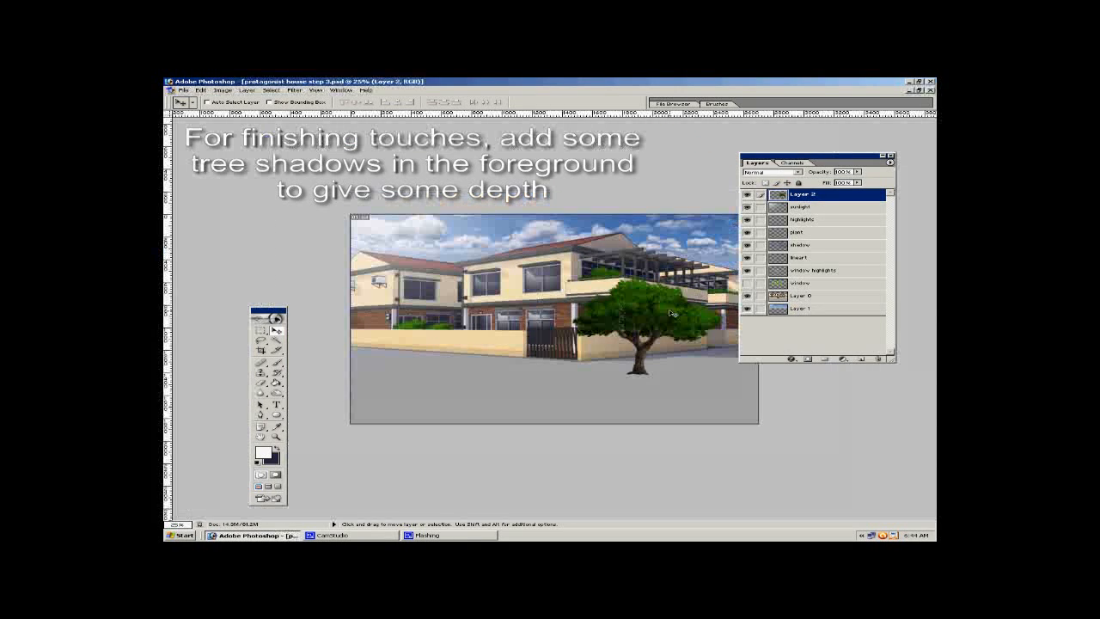
Move the tree to the image's lower-left corner and enlarge it with Free Transform so its crown fills the foreground.
left_click_drag(697, 340, 486, 388)
key("ctrl+t")
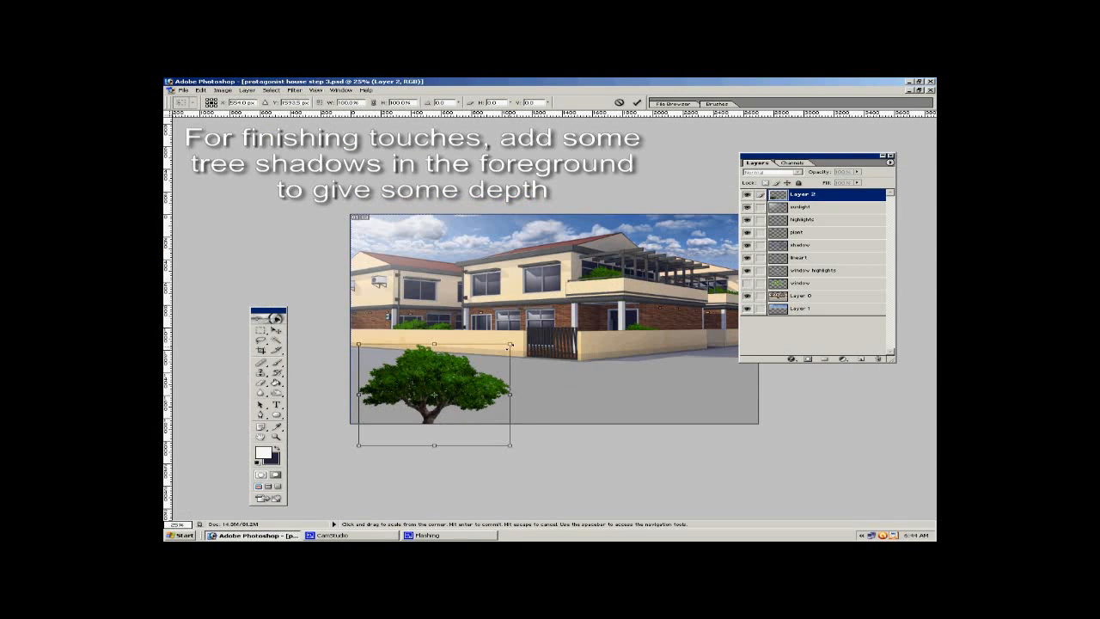
left_click_drag(510, 343, 689, 222)
left_click_drag(580, 315, 455, 429)
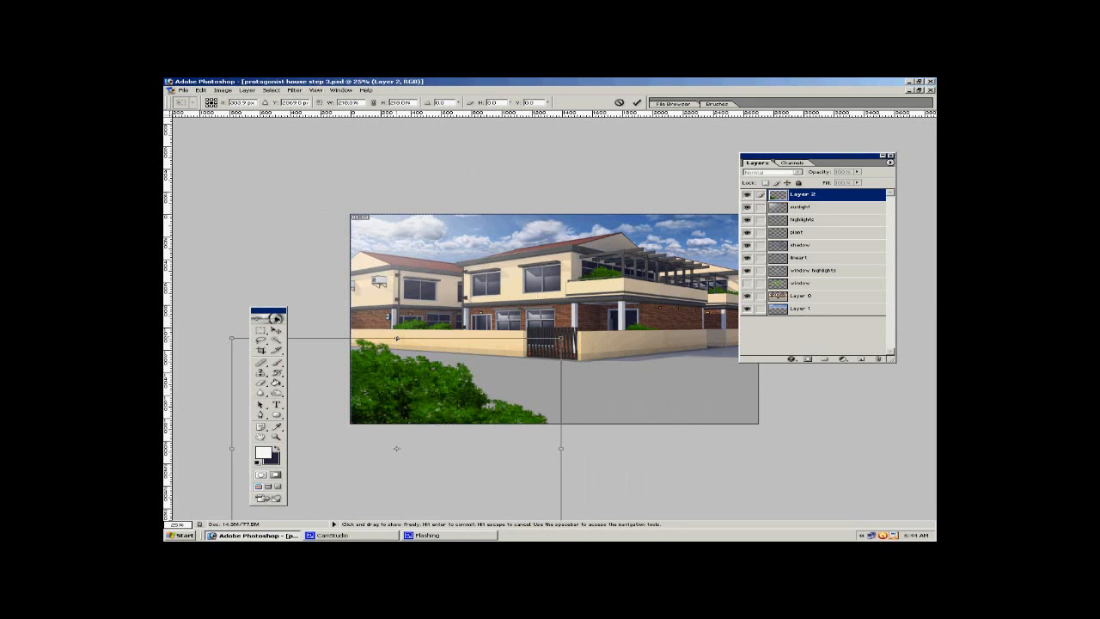
Skew and distort the enlarged tree so its foliage slopes across the lower-left foreground, and apply the transformation.
left_click_drag(396, 338, 493, 376)
left_click_drag(504, 435, 485, 357)
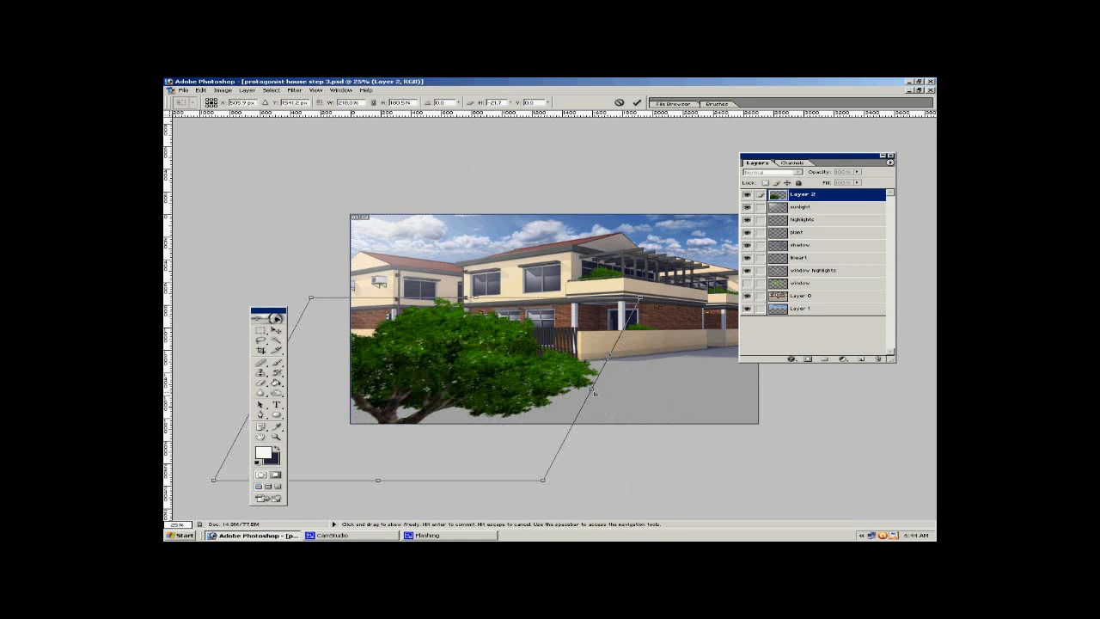
left_click_drag(591, 388, 577, 449)
left_click_drag(331, 305, 356, 373)
left_click_drag(408, 409, 373, 403)
left_click(276, 329)
left_click(491, 250)
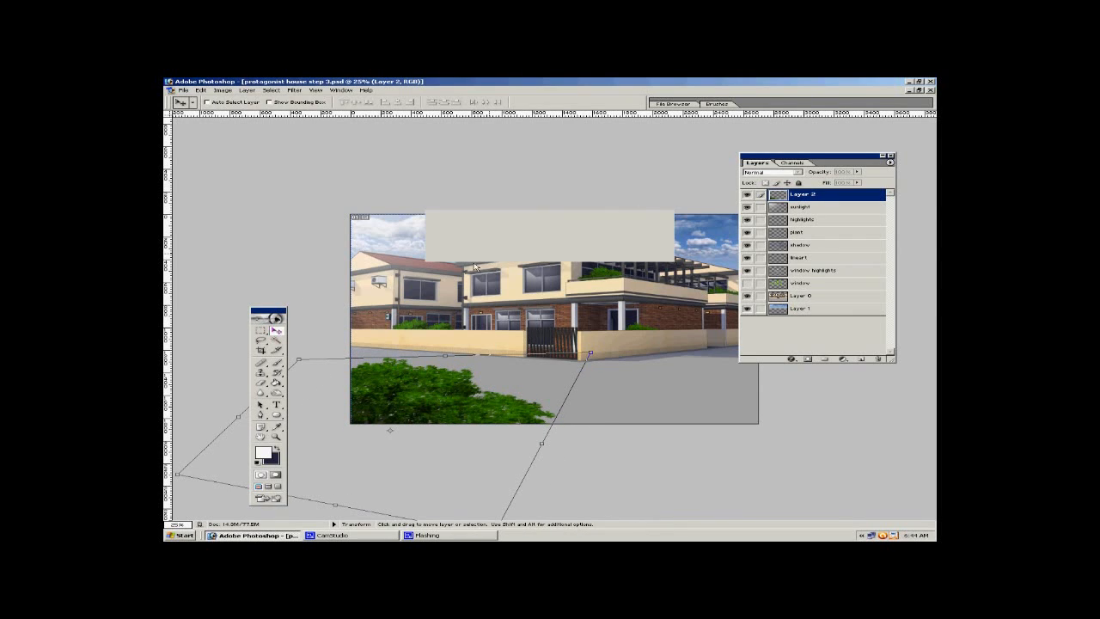
Reposition and duplicate the foreground foliage, and scale the copy to about 70% width and 46% height at the image's left edge.
left_click_drag(415, 398, 448, 377)
left_click(549, 391, "alt")
key("ctrl+t")
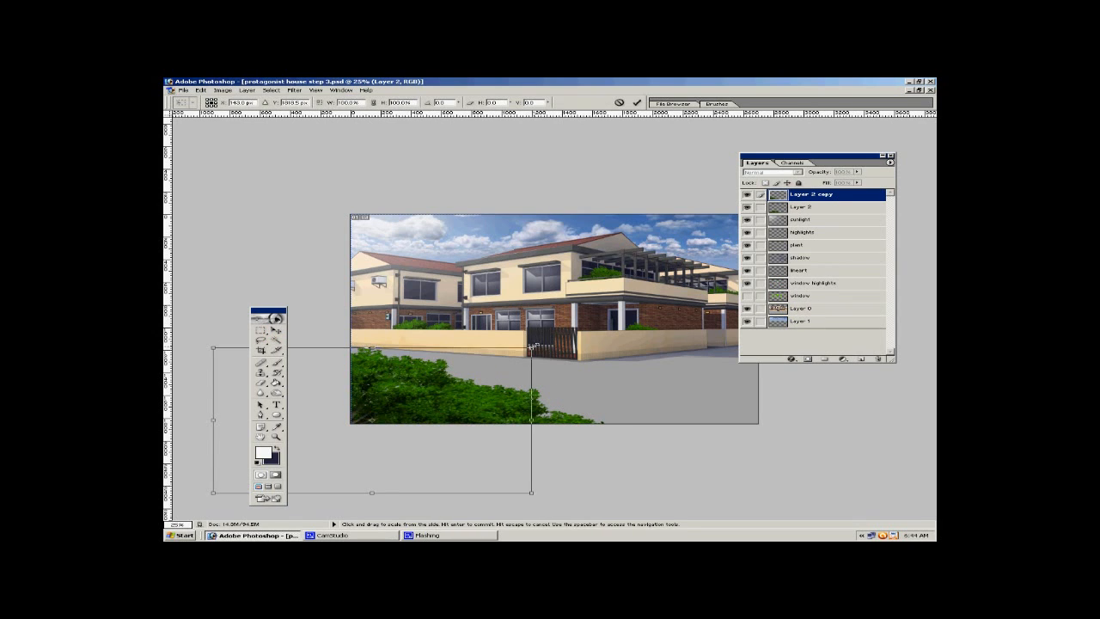
left_click_drag(532, 346, 435, 392)
left_click_drag(393, 433, 388, 382)
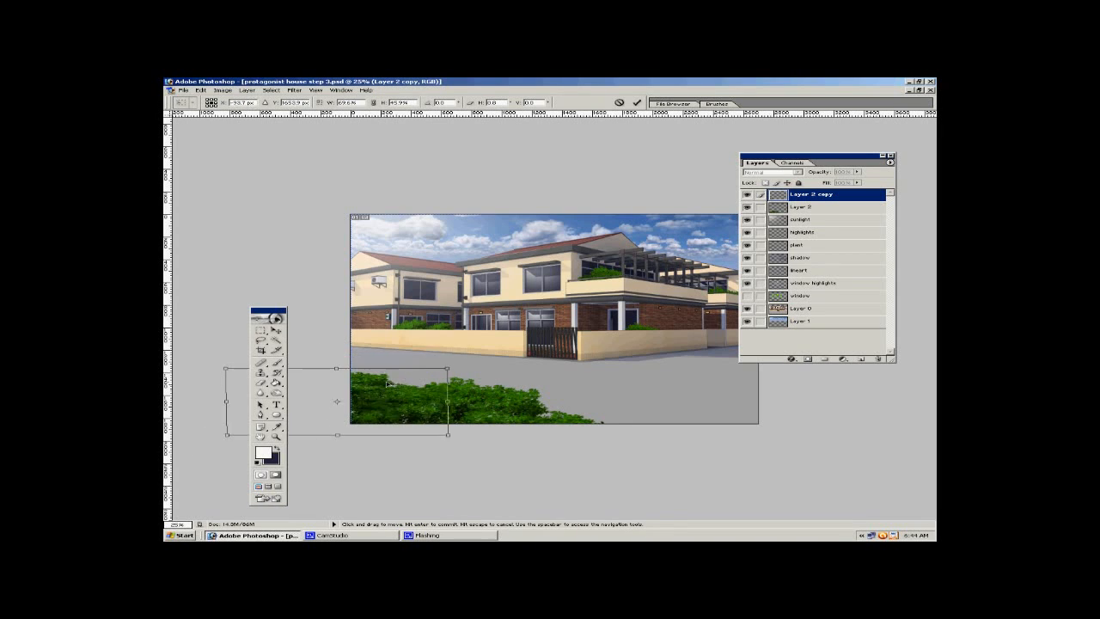
Rotate, skew and reposition the duplicated foliage so it fills the lower-left foreground beside the original, and apply the transformation.
left_click_drag(479, 377, 477, 365)
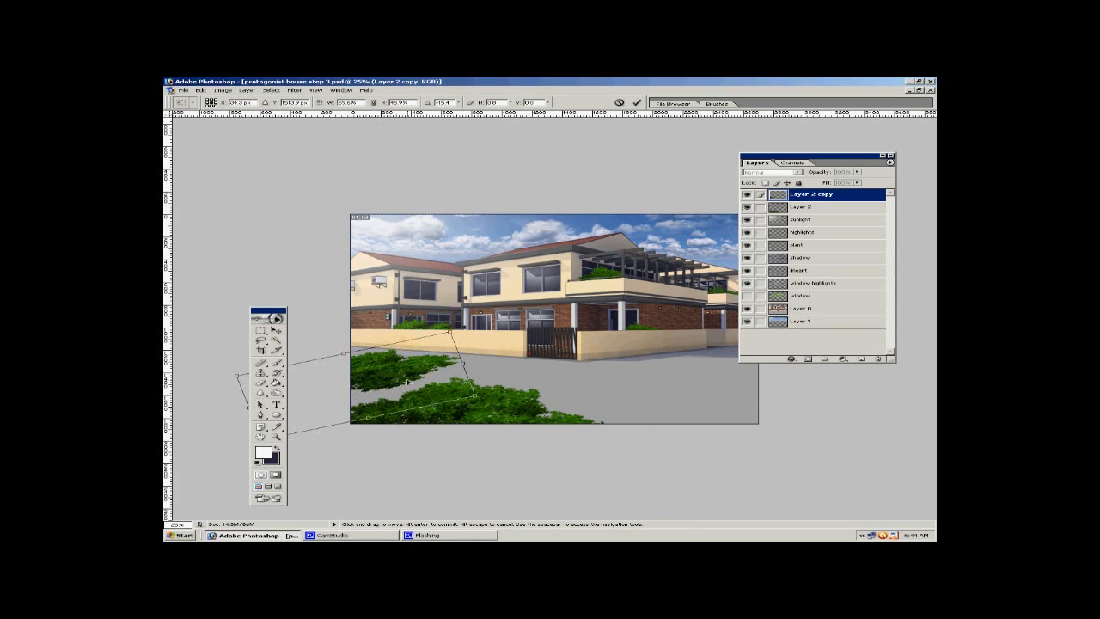
mouse_move(404, 394)
left_mouse_down()
mouse_move(391, 385)
mouse_move(402, 391)
left_mouse_up()
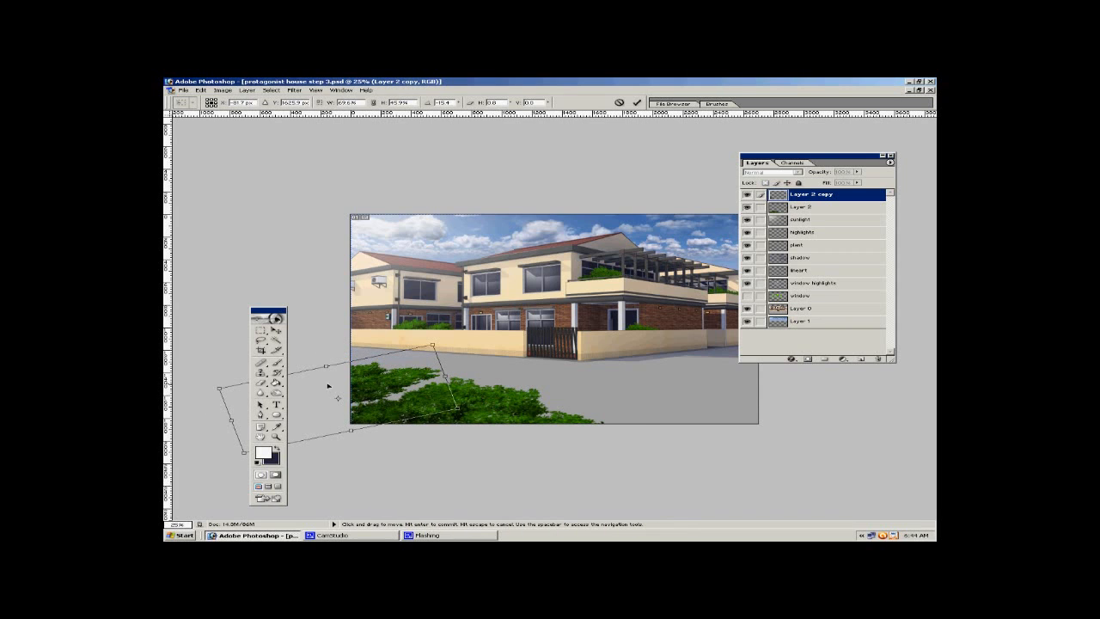
left_click_drag(223, 405, 220, 396)
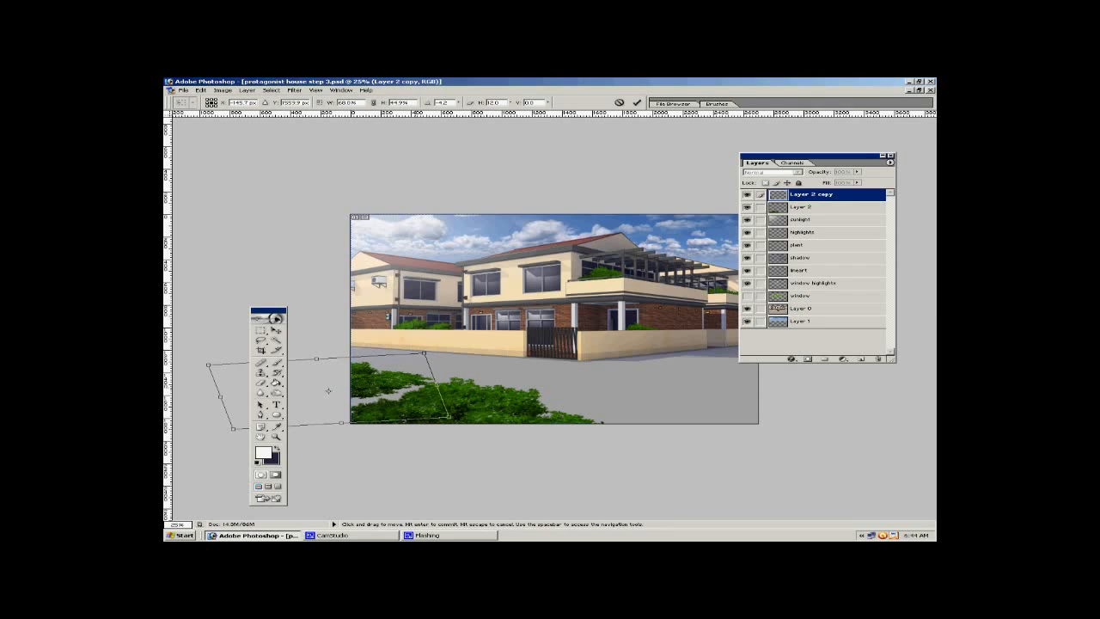
left_click_drag(329, 390, 340, 392)
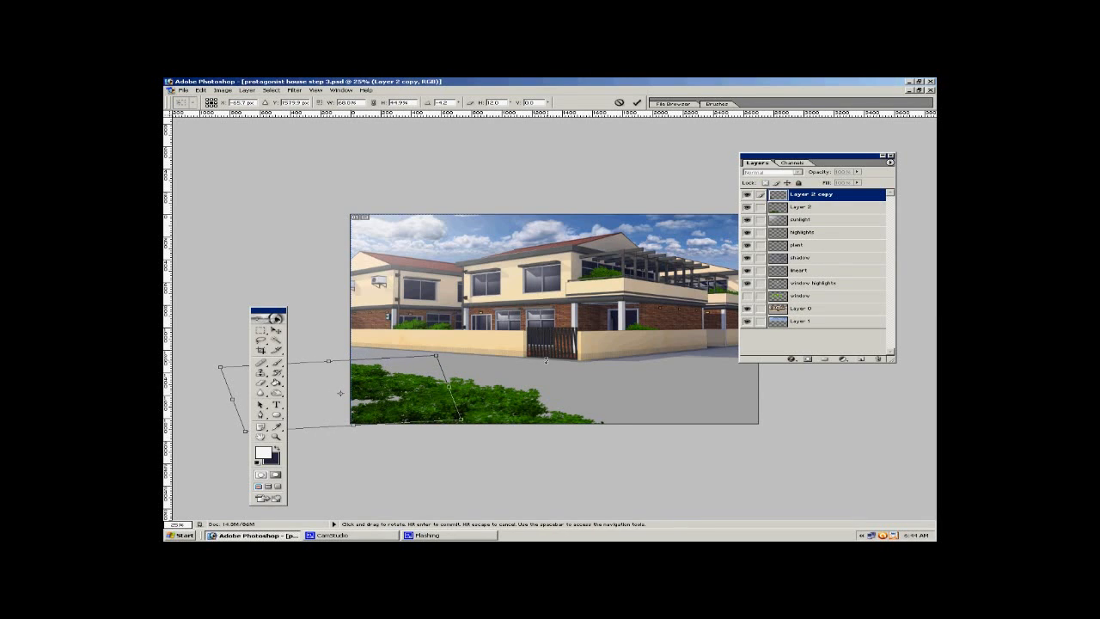
left_click(275, 331)
left_click(490, 250)
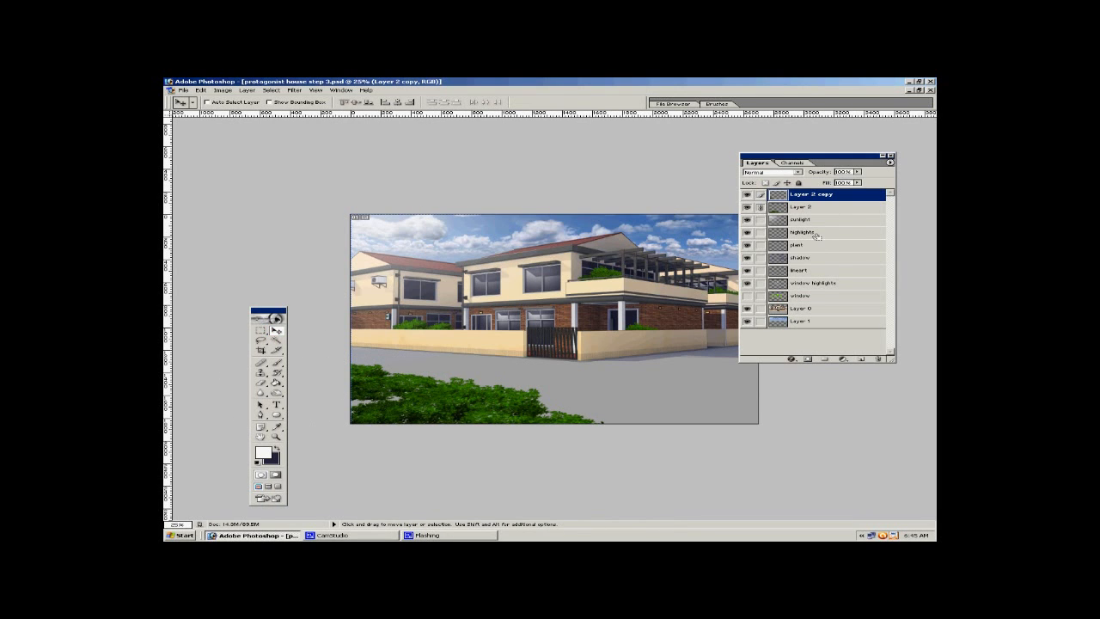
Merge the two foreground foliage layers into one and add a Color Overlay effect to the result.
key("ctrl+e")
right_click(845, 198)
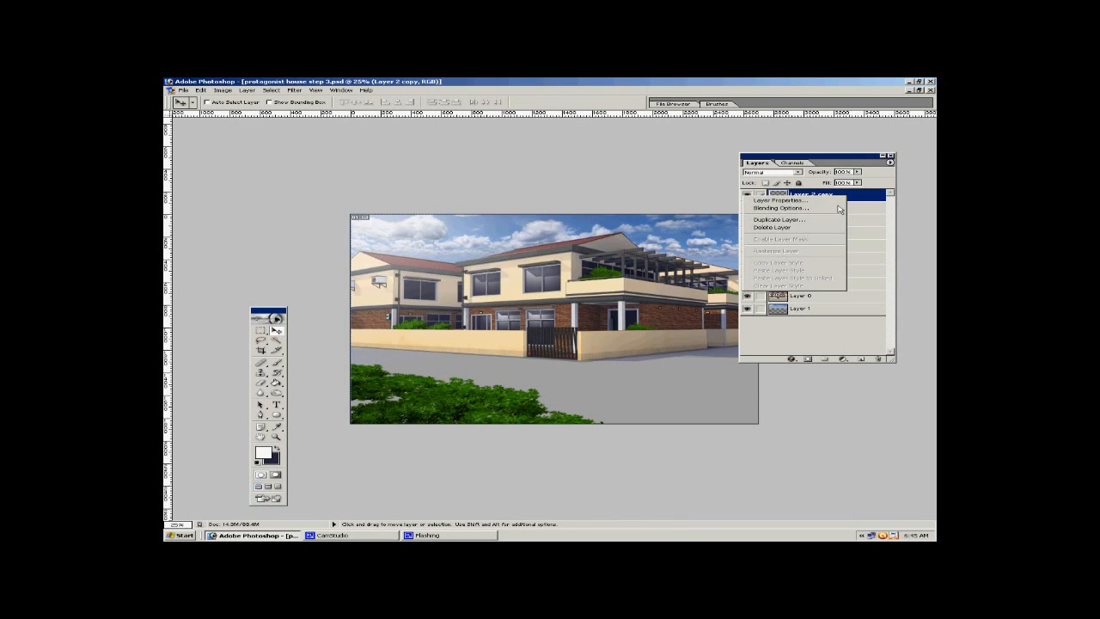
left_click(840, 209)
left_click(554, 377)
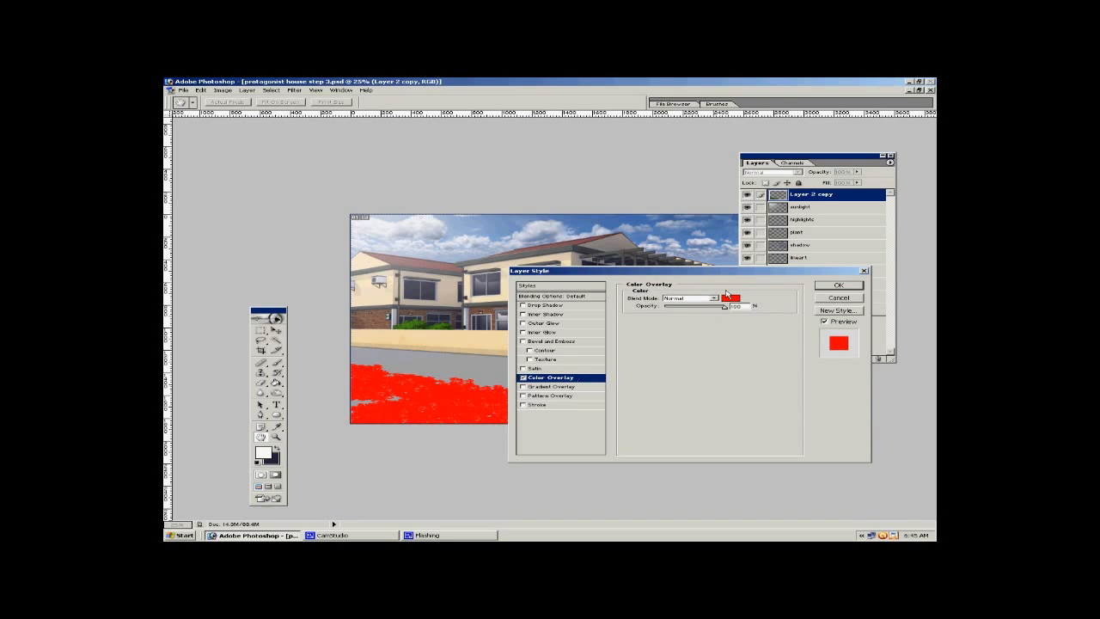
Set the foliage's Color Overlay to a dark navy blue and apply the layer style.
left_click(729, 298)
left_click_drag(635, 215, 636, 202)
left_click(592, 241)
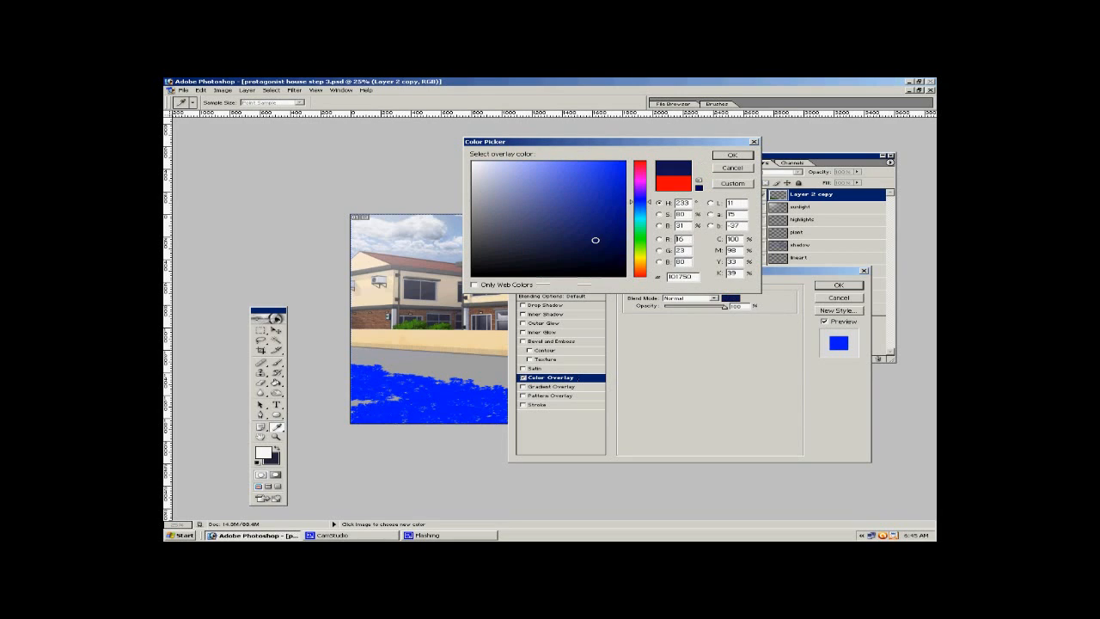
mouse_move(592, 240)
left_mouse_down()
mouse_move(582, 243)
mouse_move(592, 248)
left_mouse_up()
left_click(731, 155)
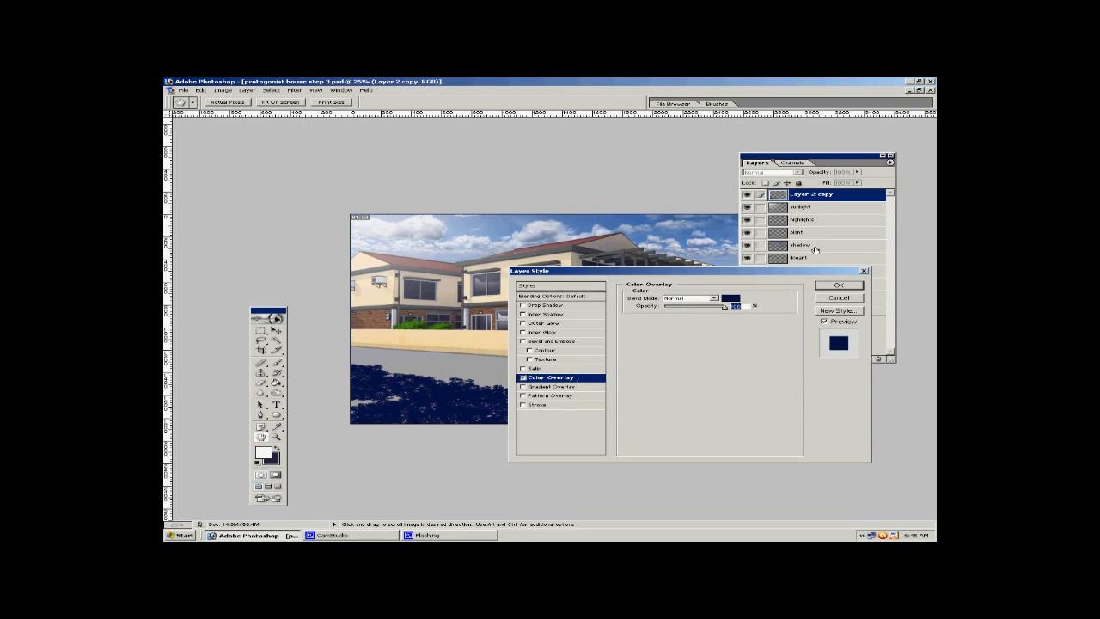
left_click(839, 284)
Add a new blank layer above the foliage and merge the two to flatten the Color Overlay effect.
left_click(862, 359)
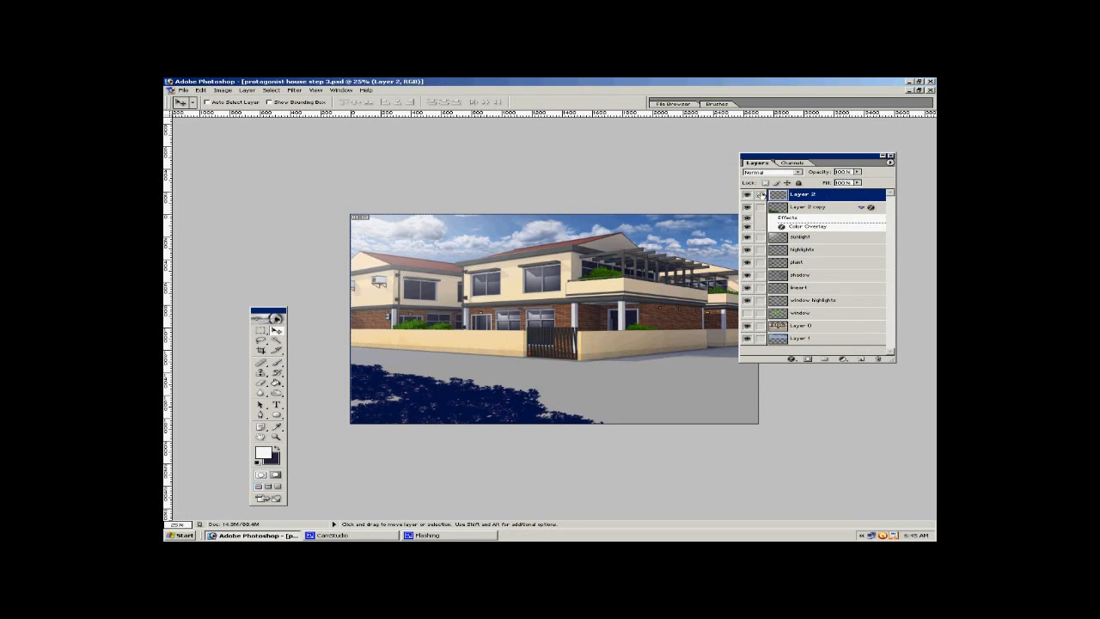
key("ctrl+e")
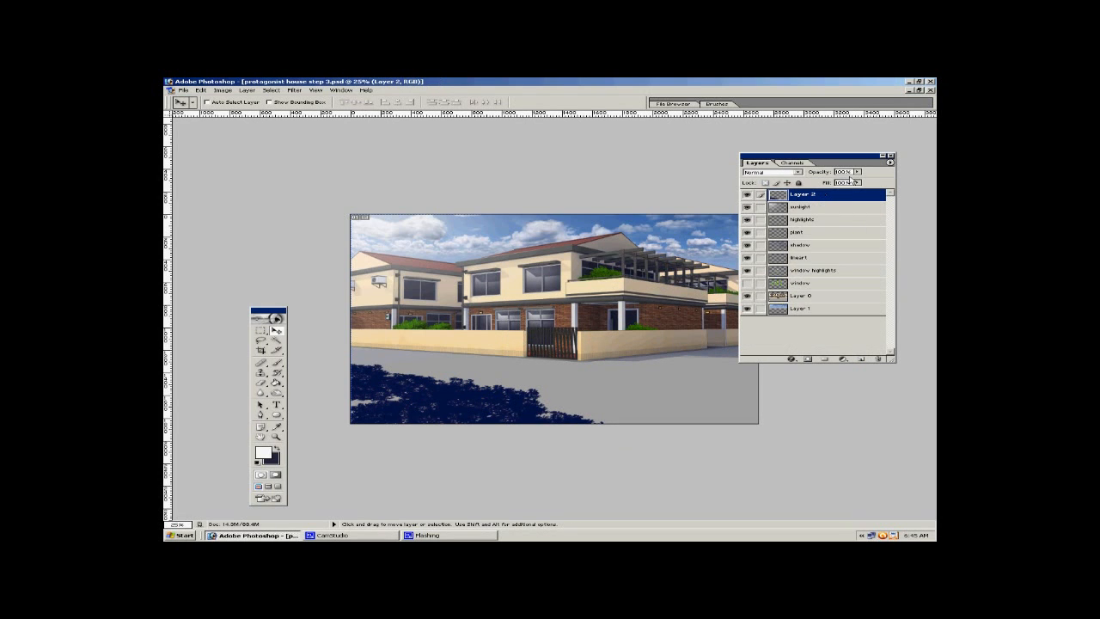
Adjust the blending and opacity of the merged navy foliage layer to make it a foreground shadow.
left_click(789, 174)
left_click(860, 180)
left_click(856, 172)
left_click_drag(808, 183, 815, 221)
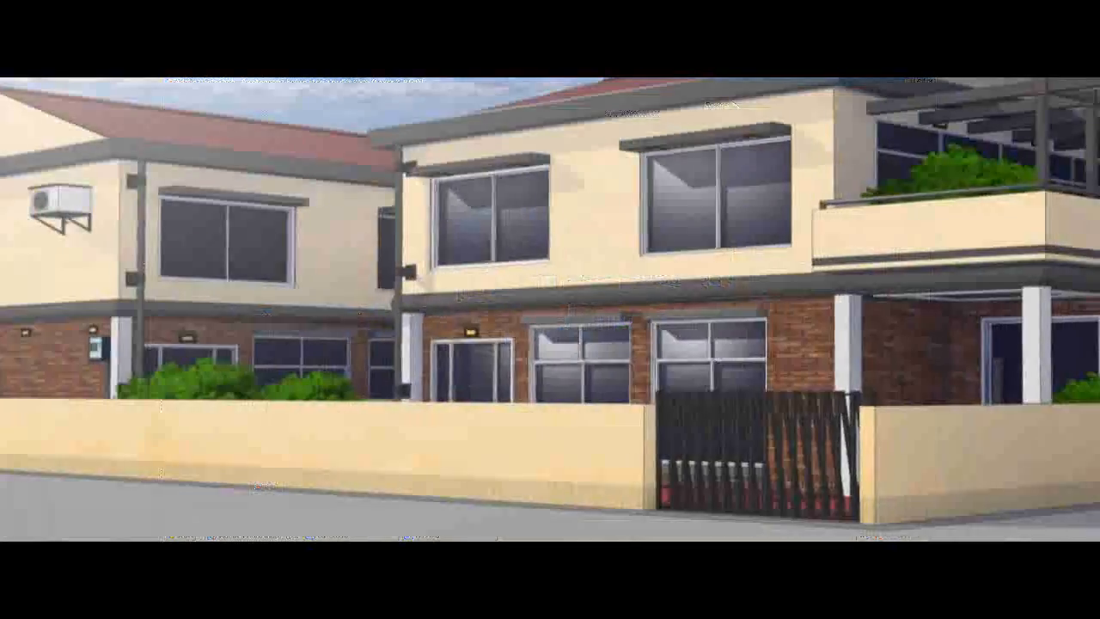